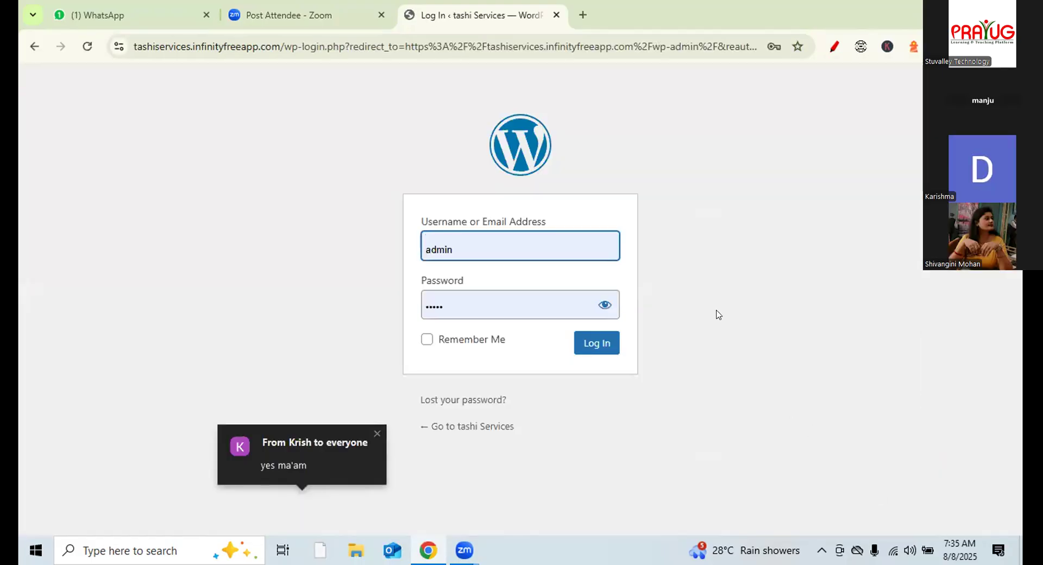
- Sign in to the site admin, moving the meeting panel aside and dismissing the password prompt
click(587, 340)
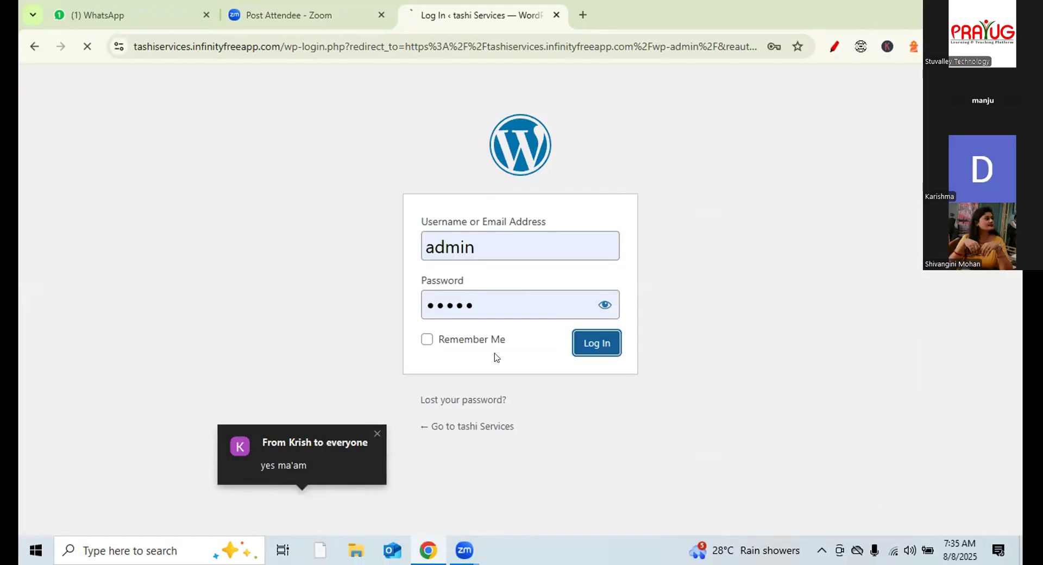
click(376, 435)
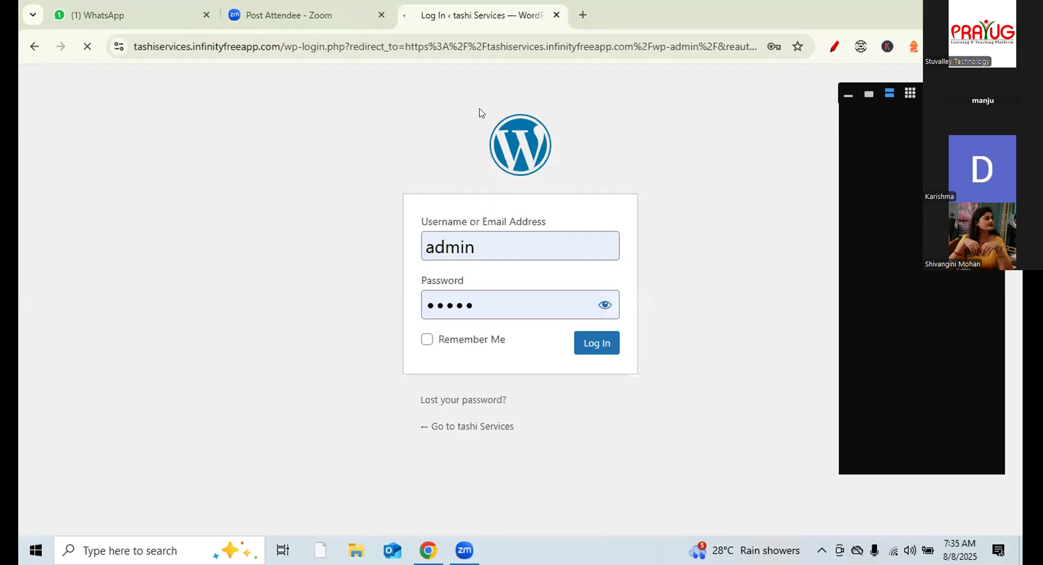
click(848, 95)
drag(925, 115, 945, 557)
click(648, 270)
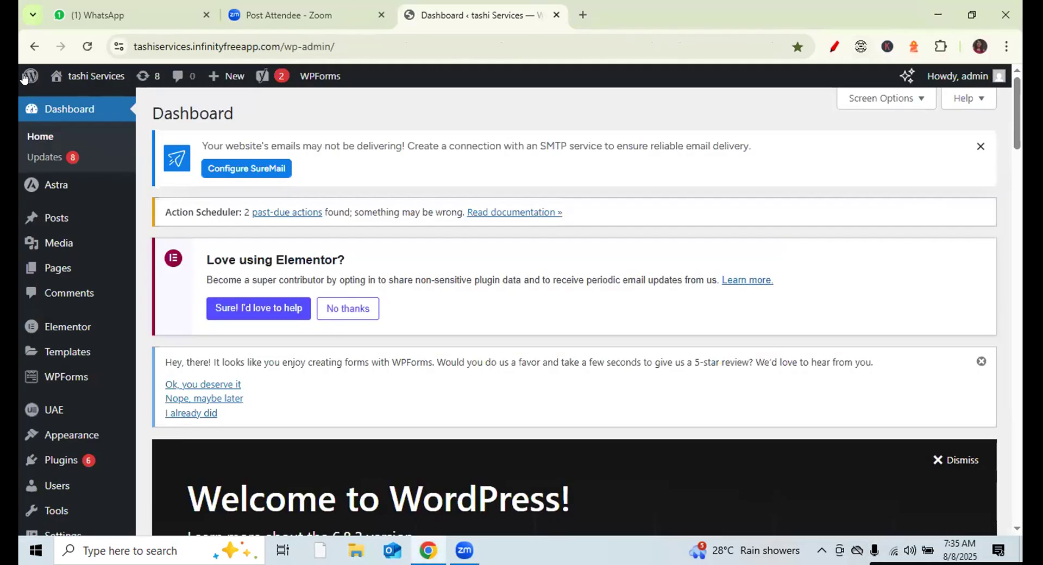
- Open the live site in a new tab and go to its Search Engine Optimization page
right_click(93, 77)
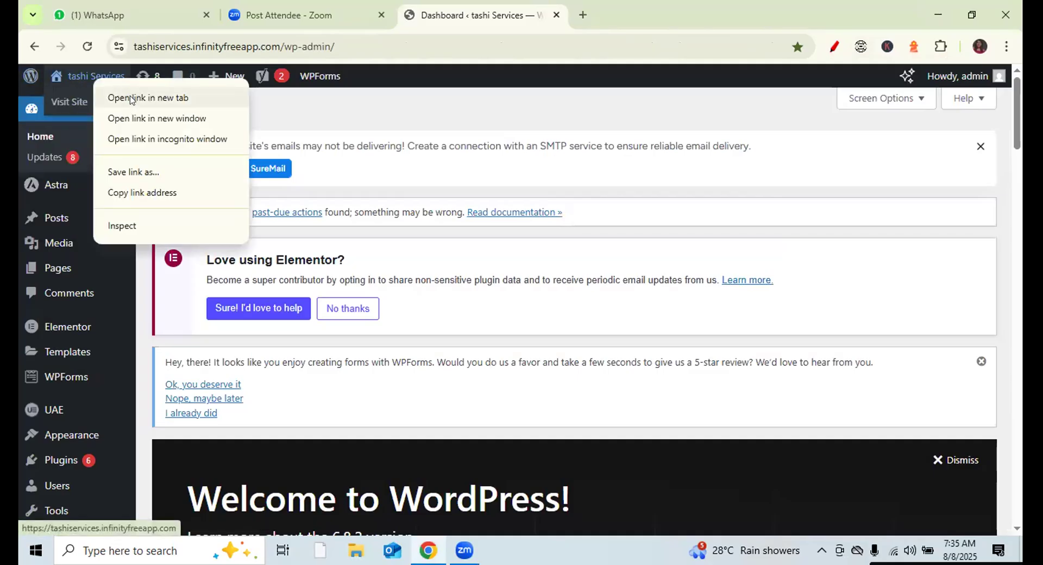
click(181, 93)
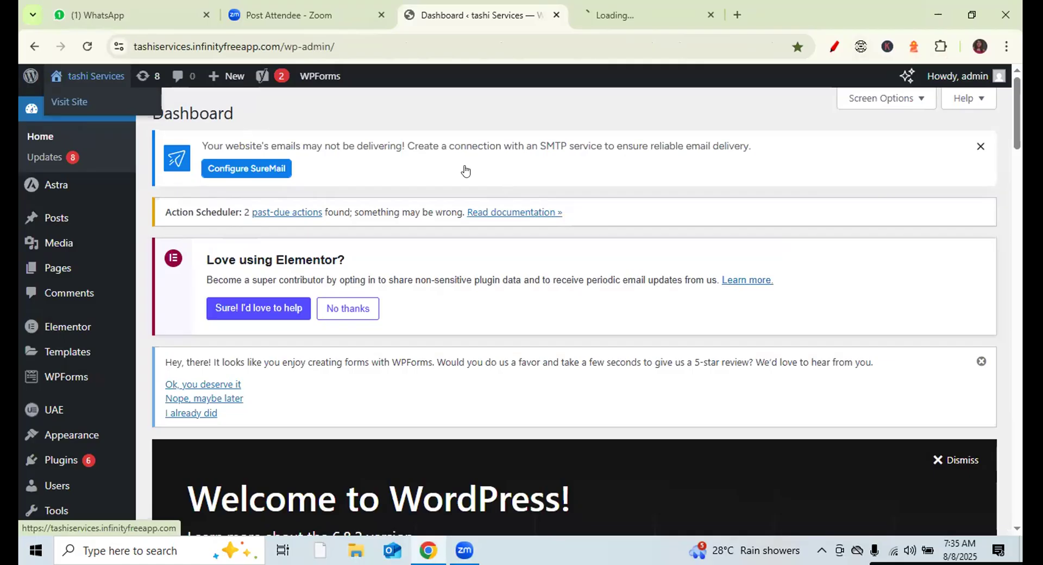
key(ctrl+Tab)
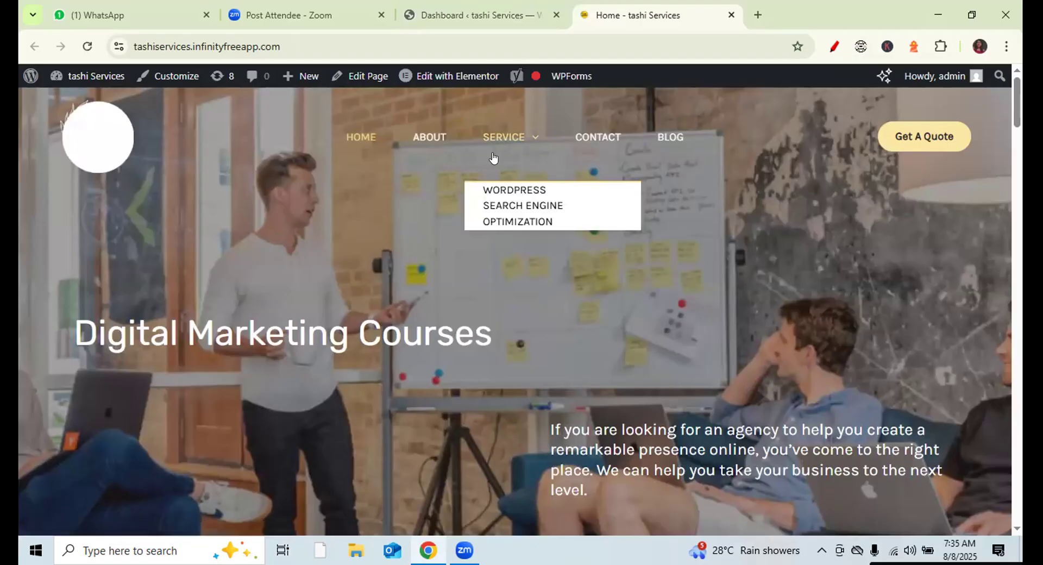
click(499, 207)
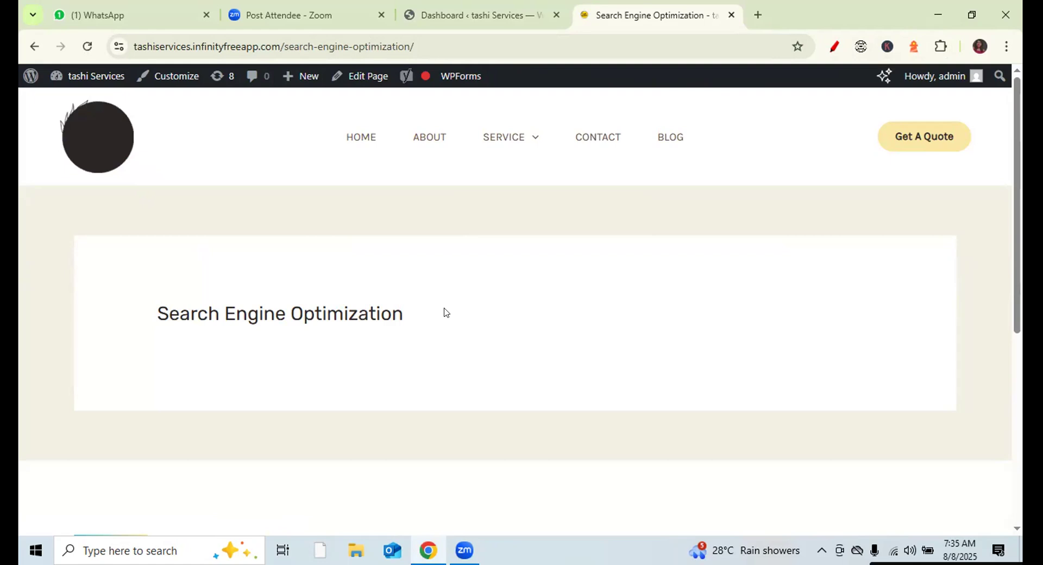
- Open the admin's All Pages list, briefly checking the live WordPress service page
click(485, 15)
mouse_move(62, 268)
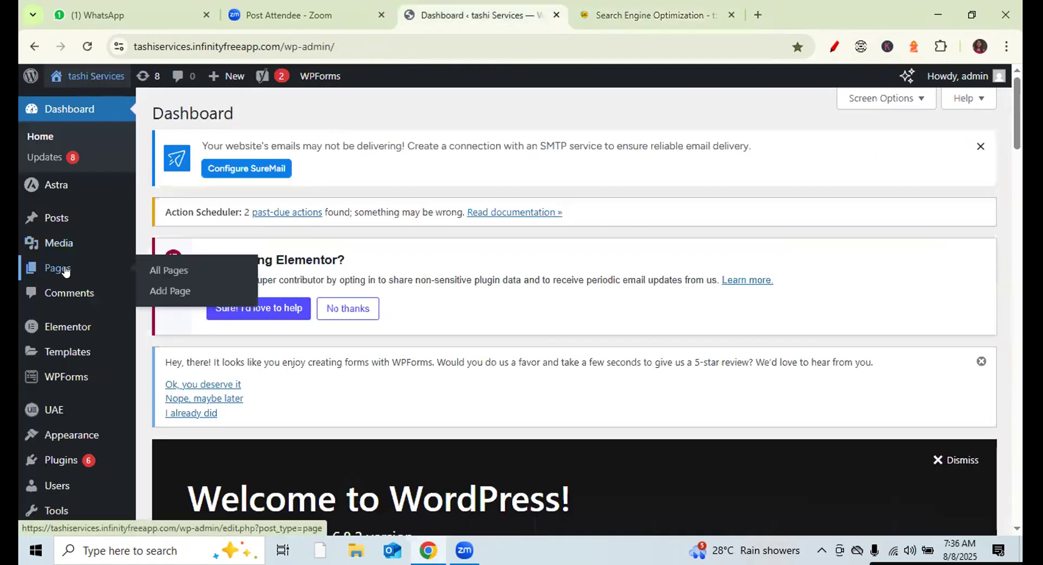
click(176, 268)
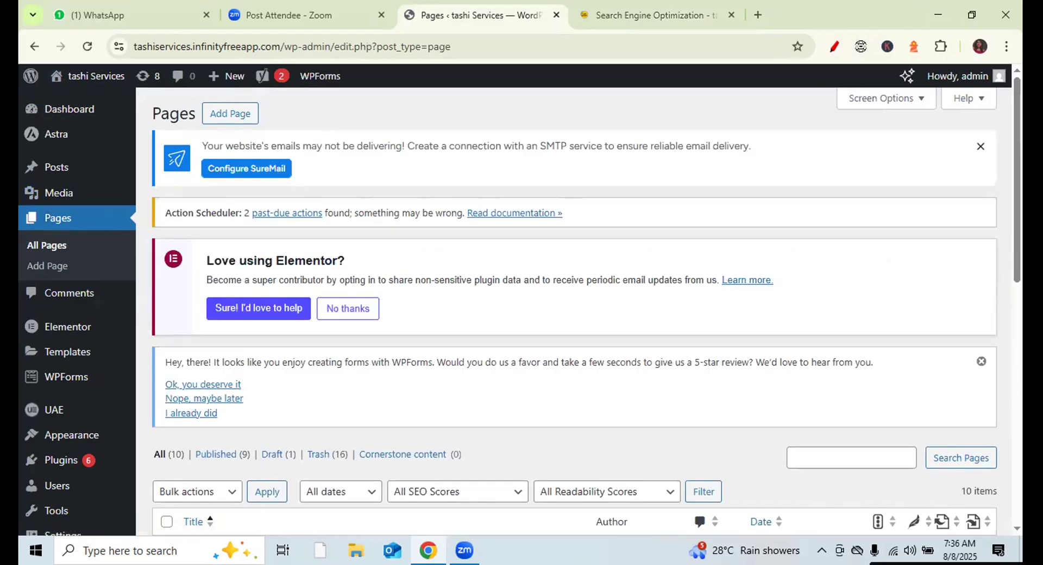
scroll(1015, 207, down, 5)
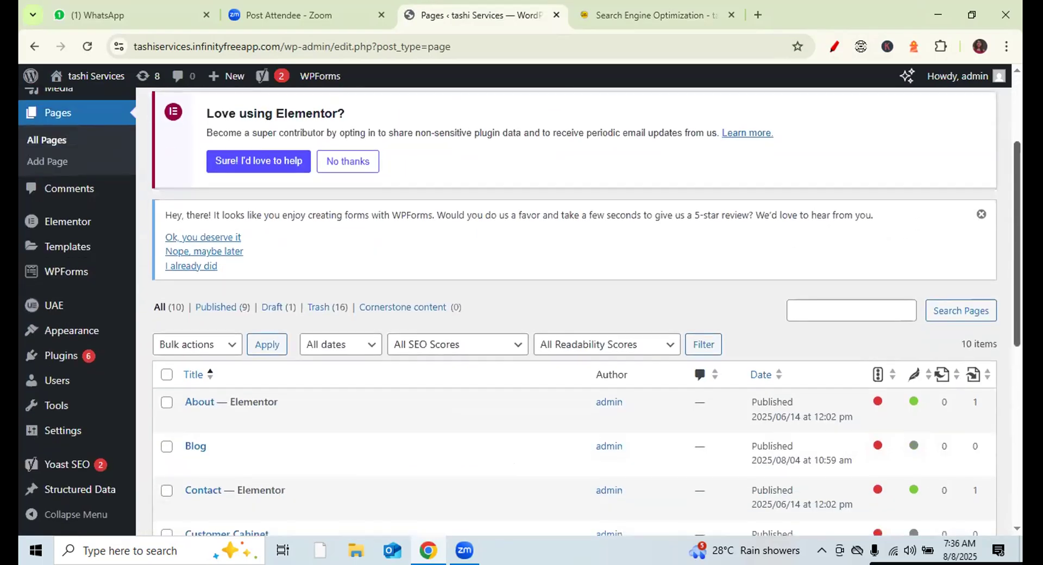
scroll(585, 312, up, 5)
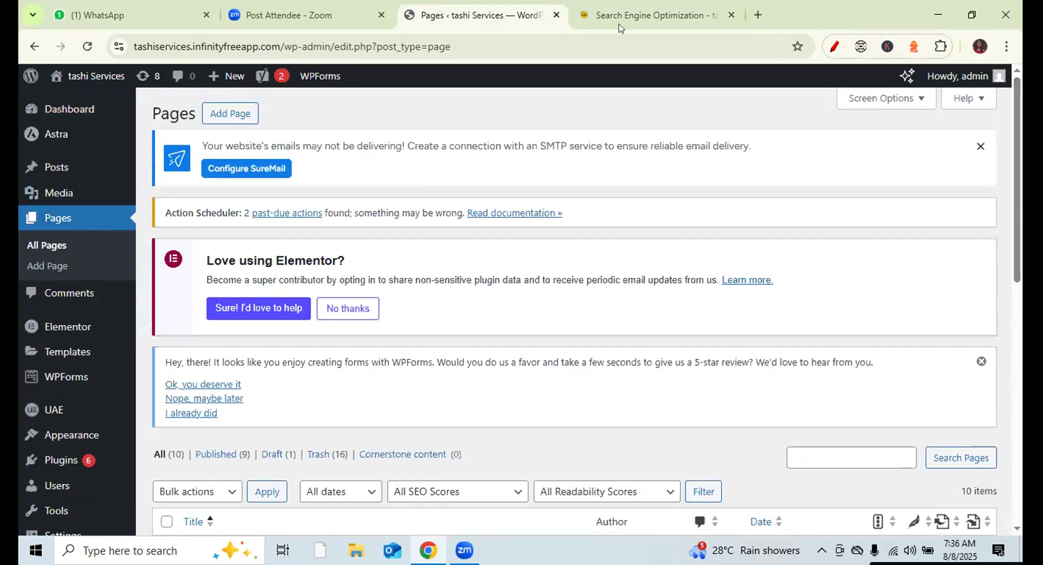
click(620, 17)
mouse_move(505, 142)
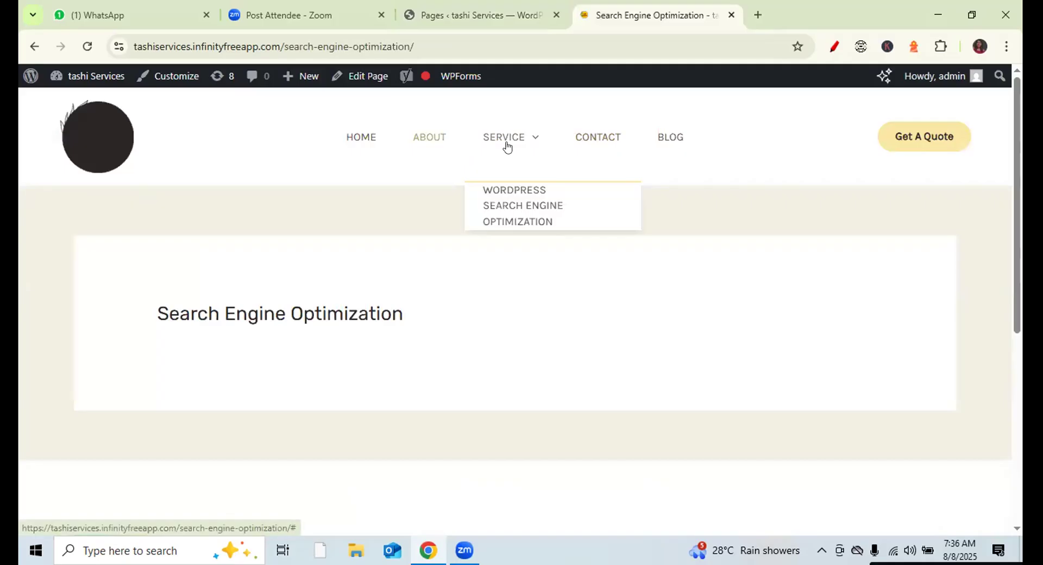
click(511, 188)
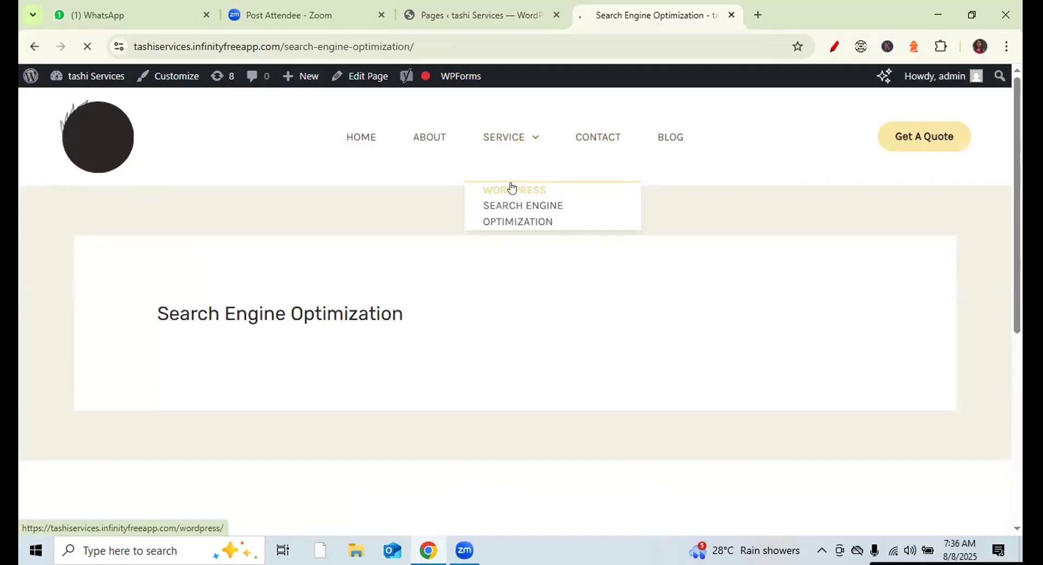
click(484, 16)
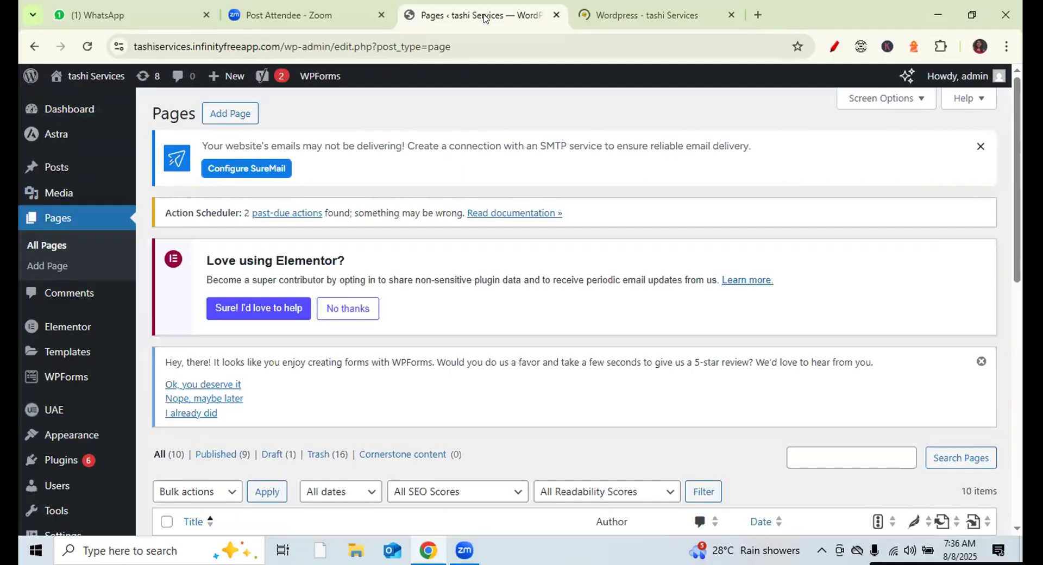
click(46, 245)
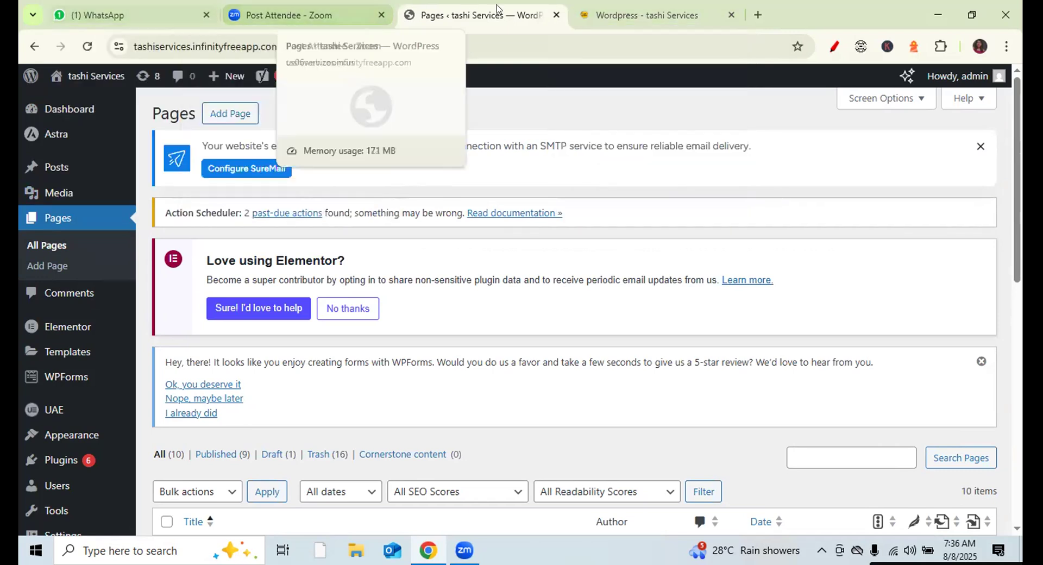
- Open the live site in another tab, view the Search Engine Optimization page, then return to Pages
right_click(102, 78)
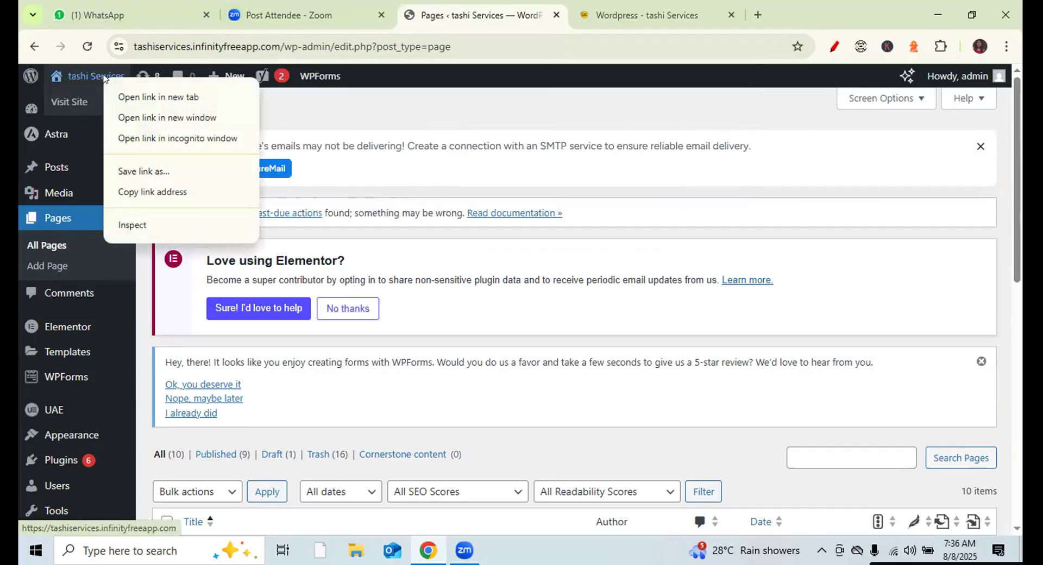
click(187, 98)
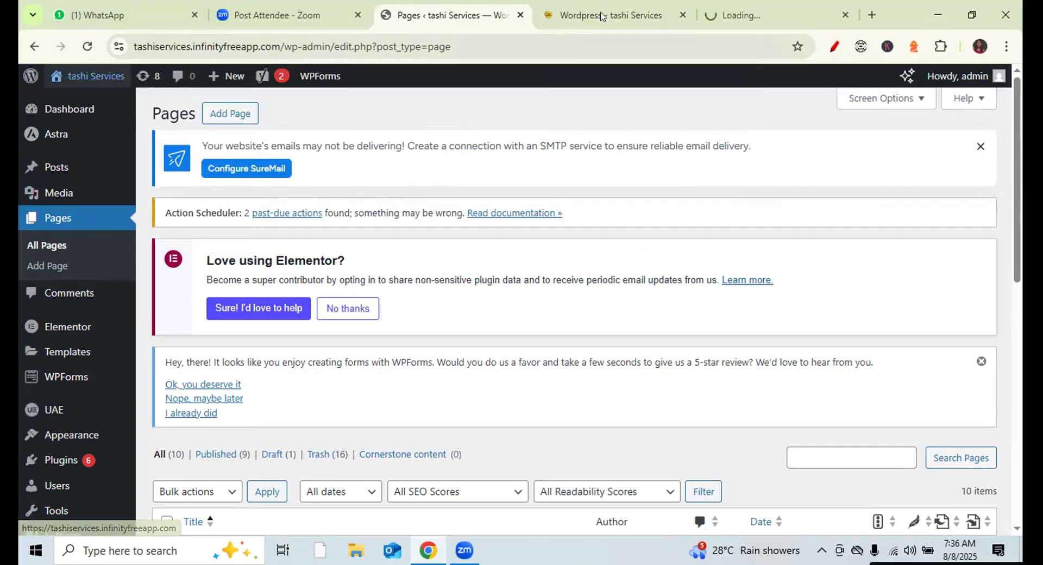
key(ctrl+Tab)
mouse_move(459, 82)
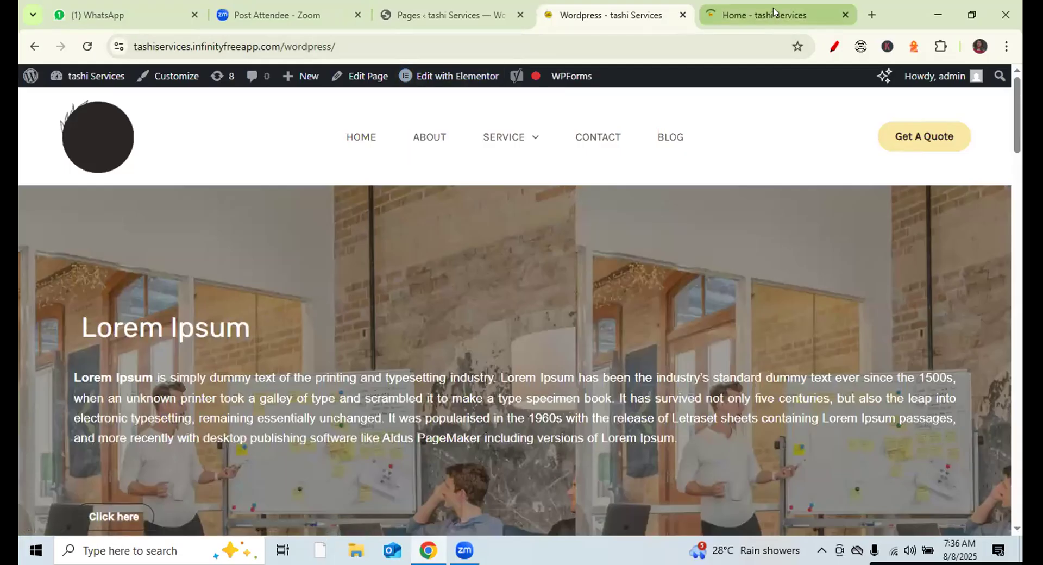
click(773, 10)
mouse_move(503, 137)
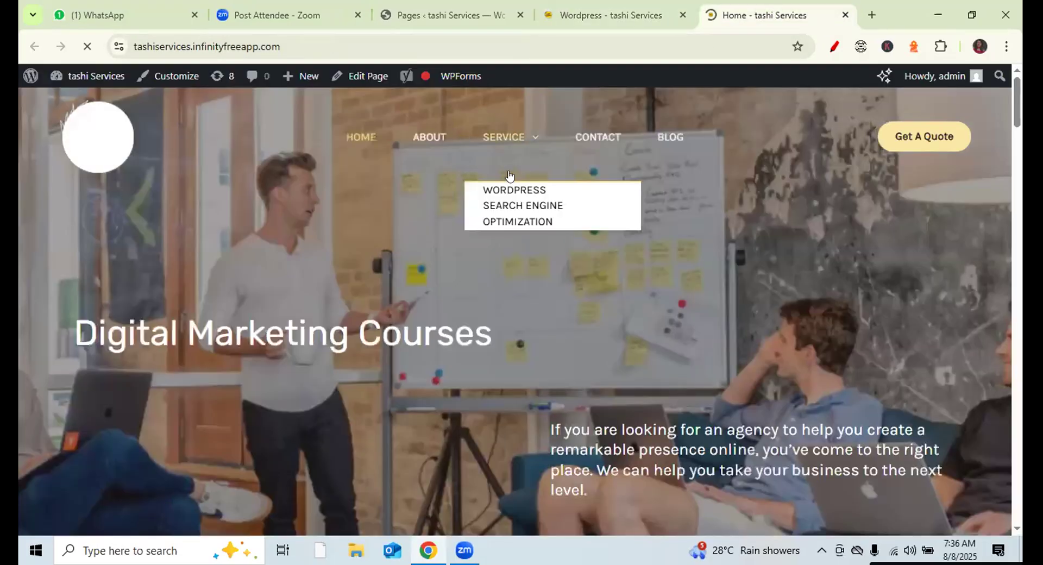
click(510, 210)
click(460, 8)
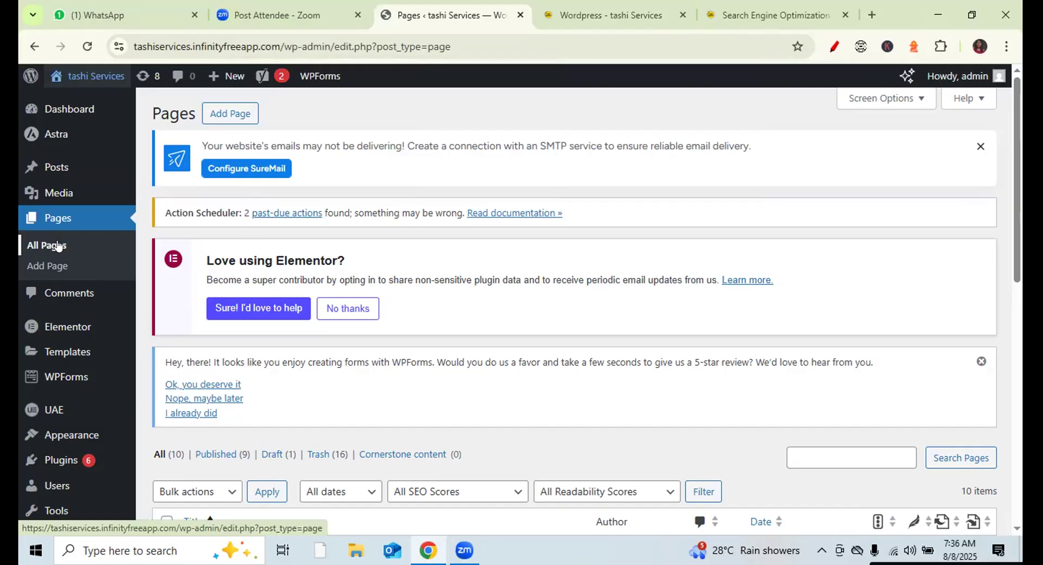
- Mark the Search Engine Optimization row and page with on-screen annotations
scroll(574, 307, down, 8)
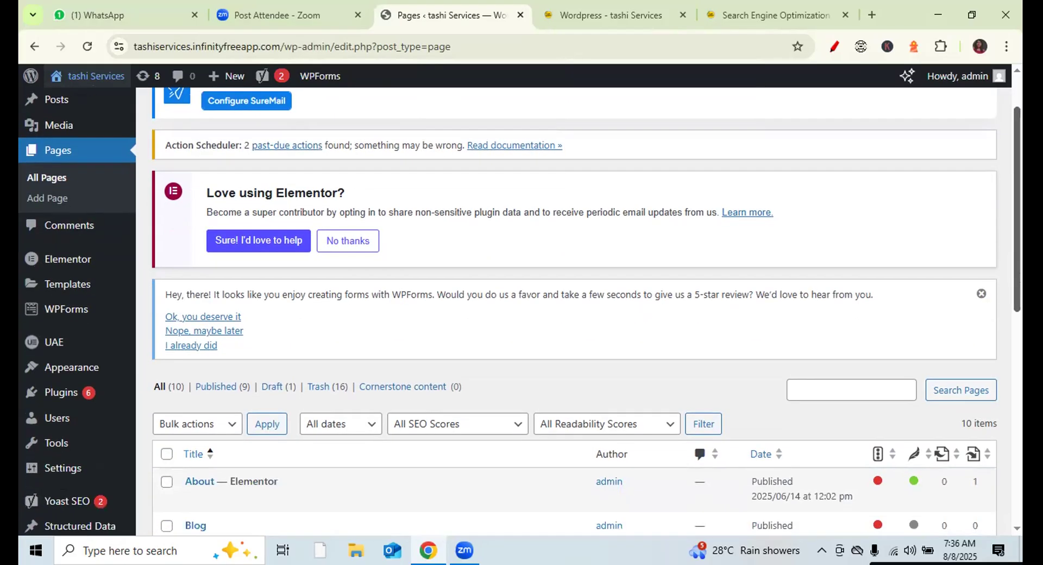
scroll(574, 307, down, 2)
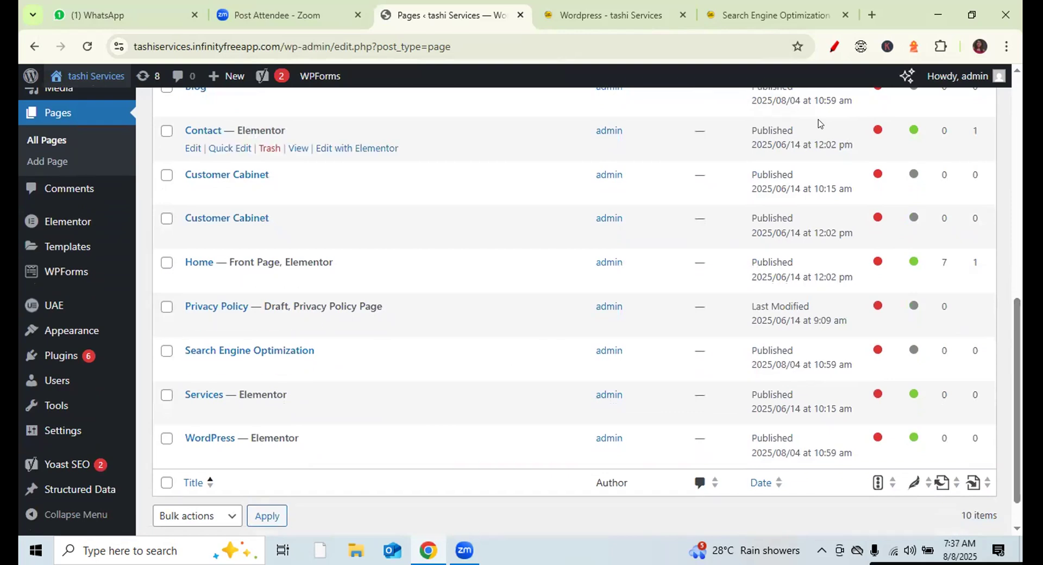
click(834, 46)
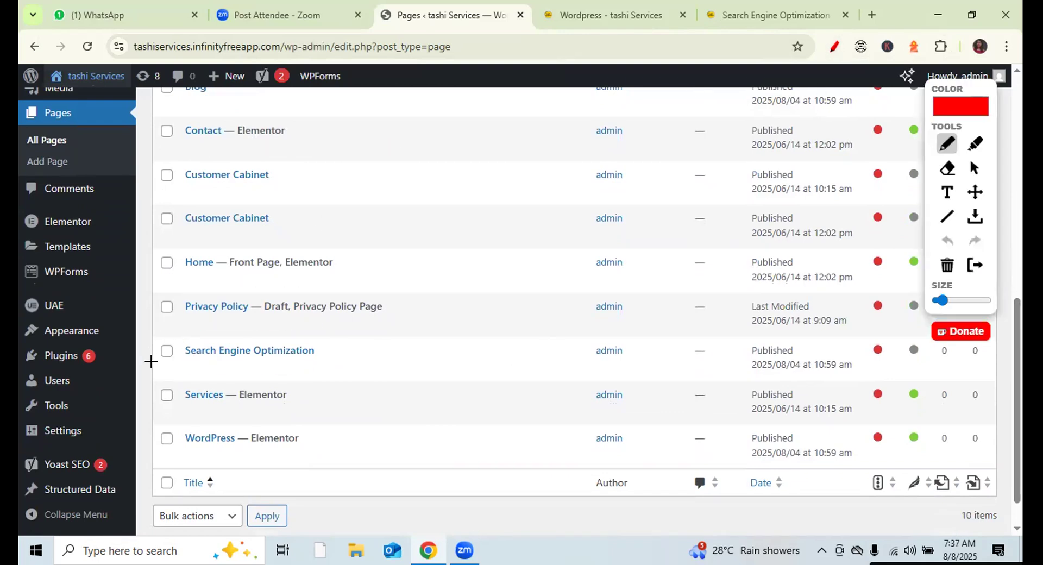
drag(148, 355, 186, 319)
click(787, 14)
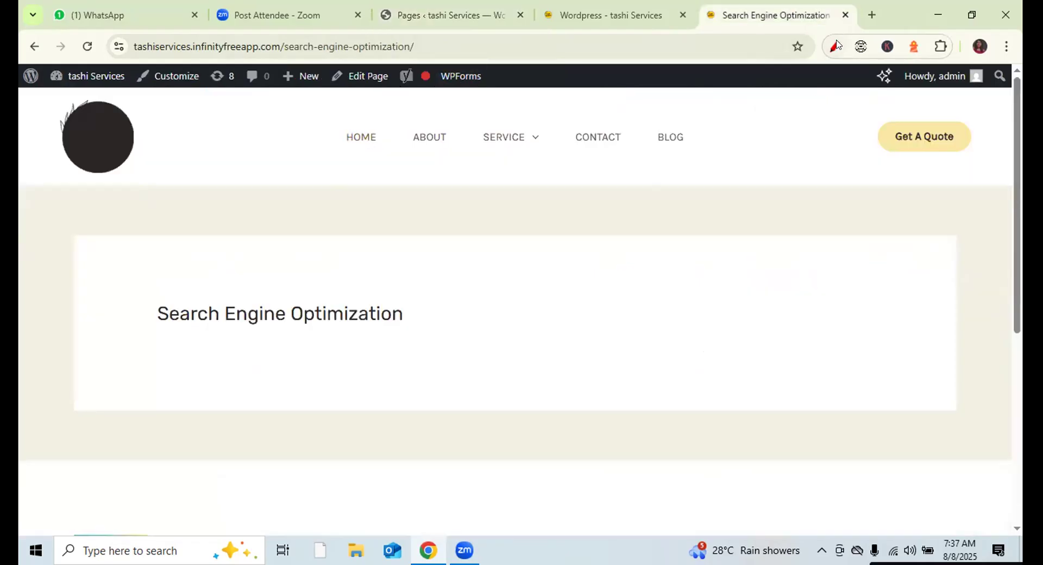
click(835, 46)
drag(338, 96, 487, 99)
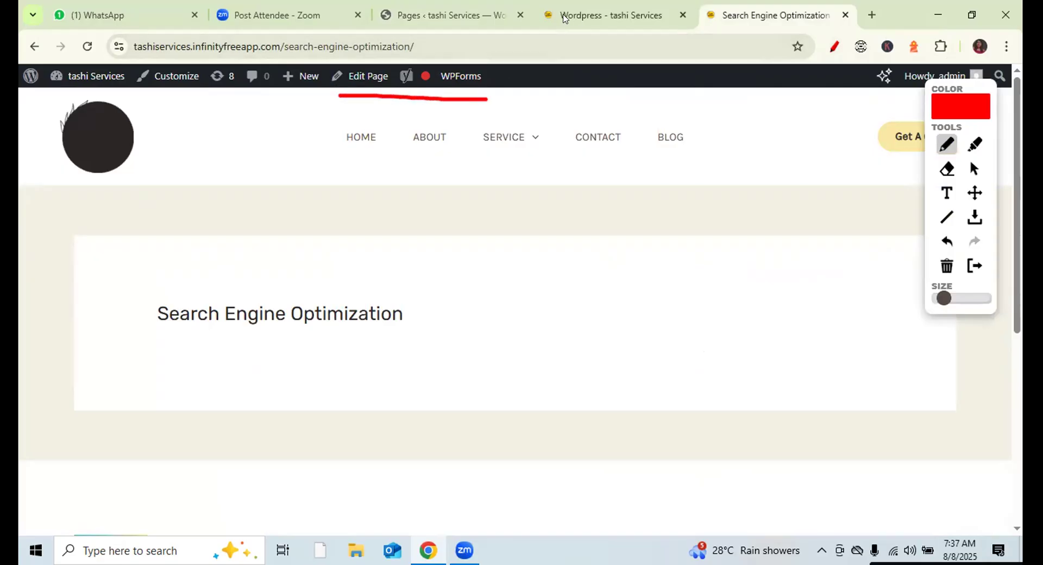
- Open the Search Engine Optimization page for editing from the pages list and clear the annotations
click(576, 15)
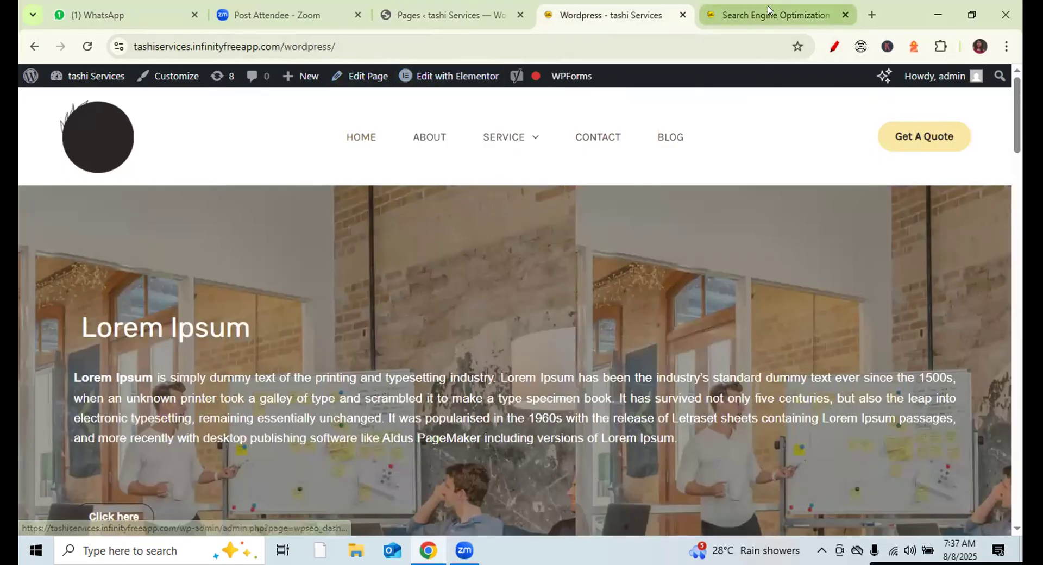
click(473, 15)
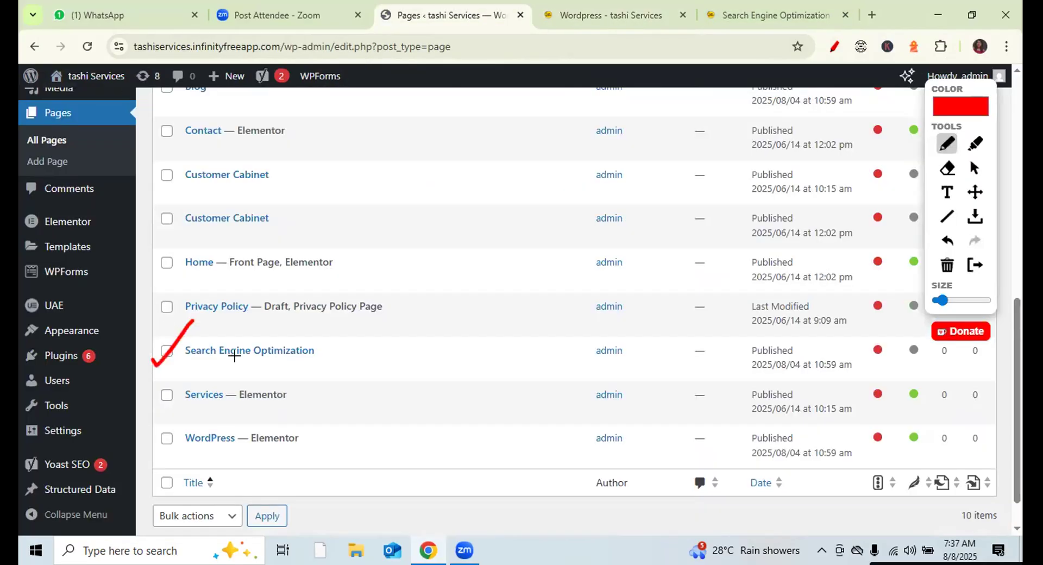
click(974, 169)
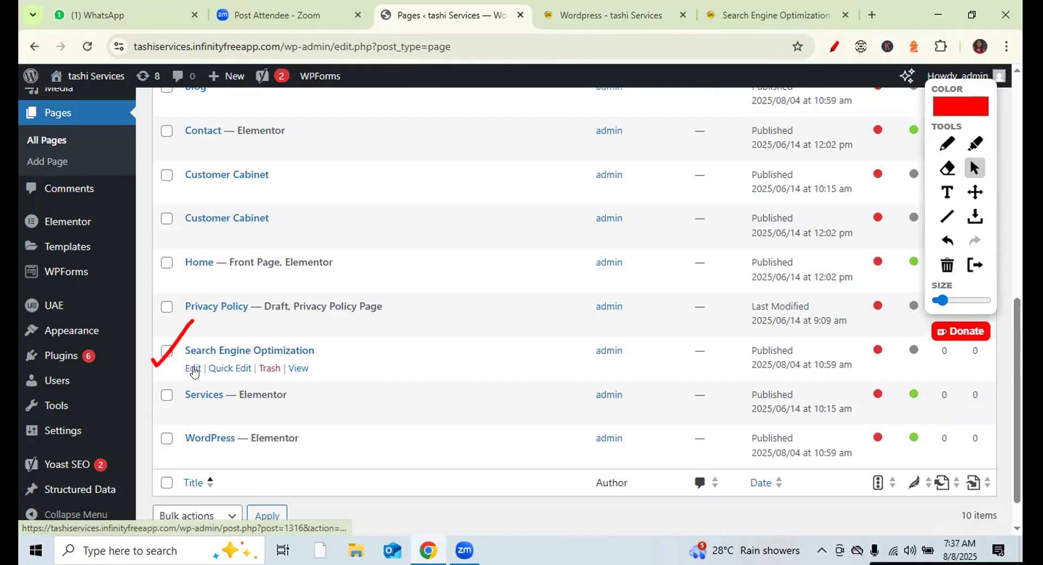
click(193, 370)
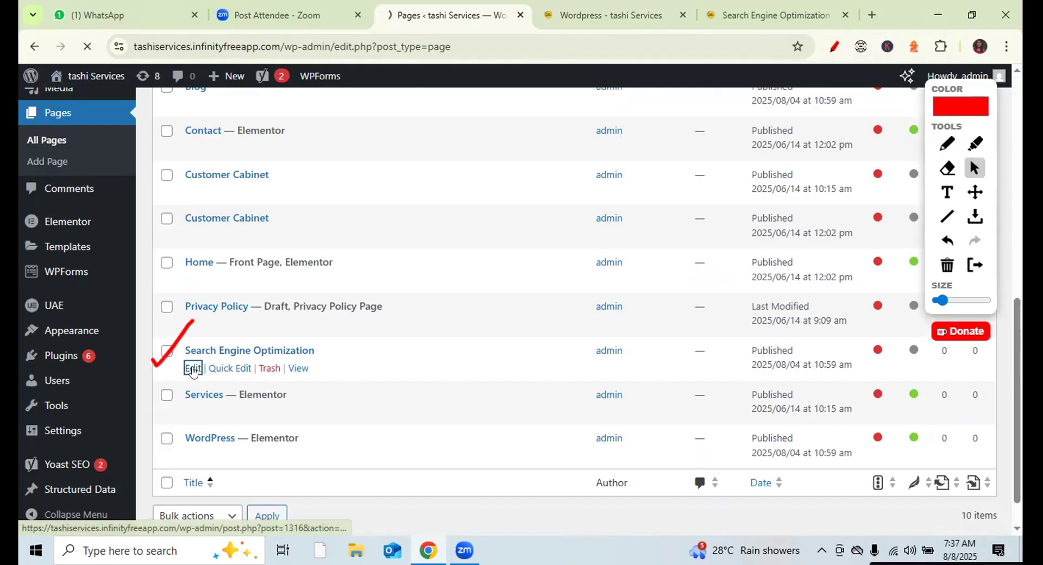
click(946, 266)
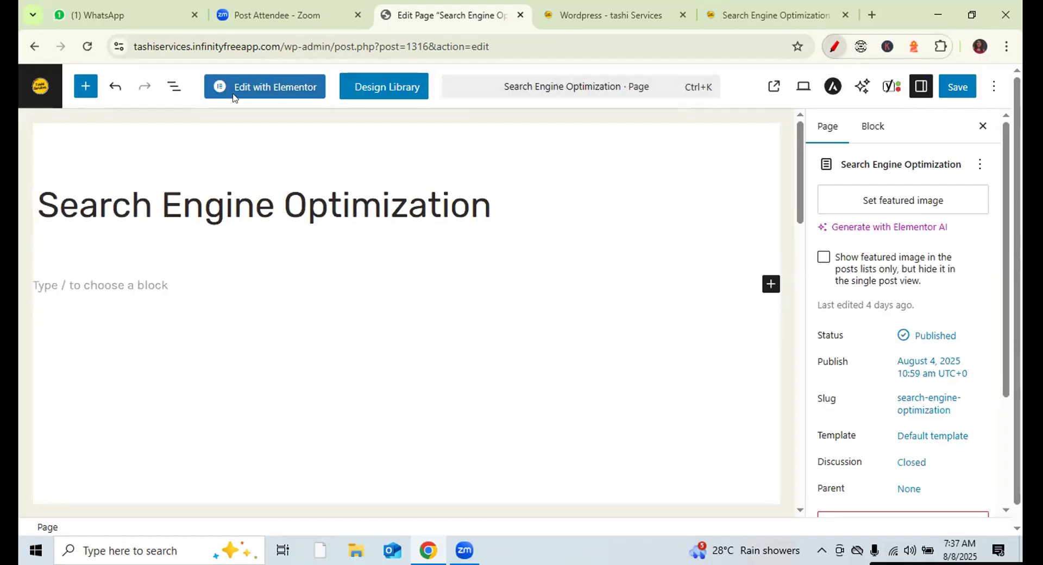
- Switch the Search Engine Optimization page to Elementor, confirming Leave in the 'Leave site?' dialog
mouse_move(200, 97)
mouse_down()
mouse_move(203, 109)
mouse_move(339, 91)
mouse_move(338, 74)
mouse_up()
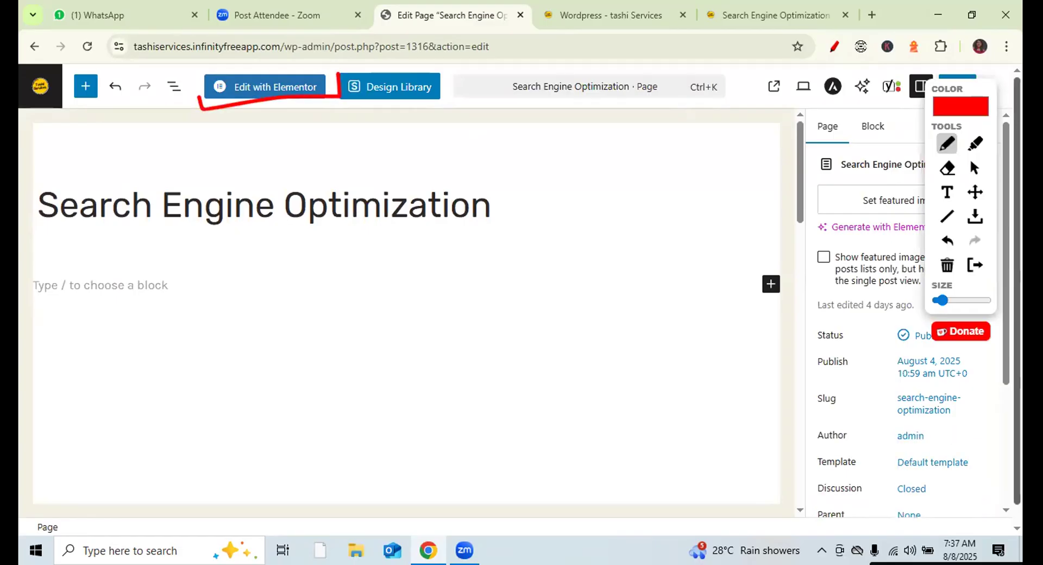
click(973, 168)
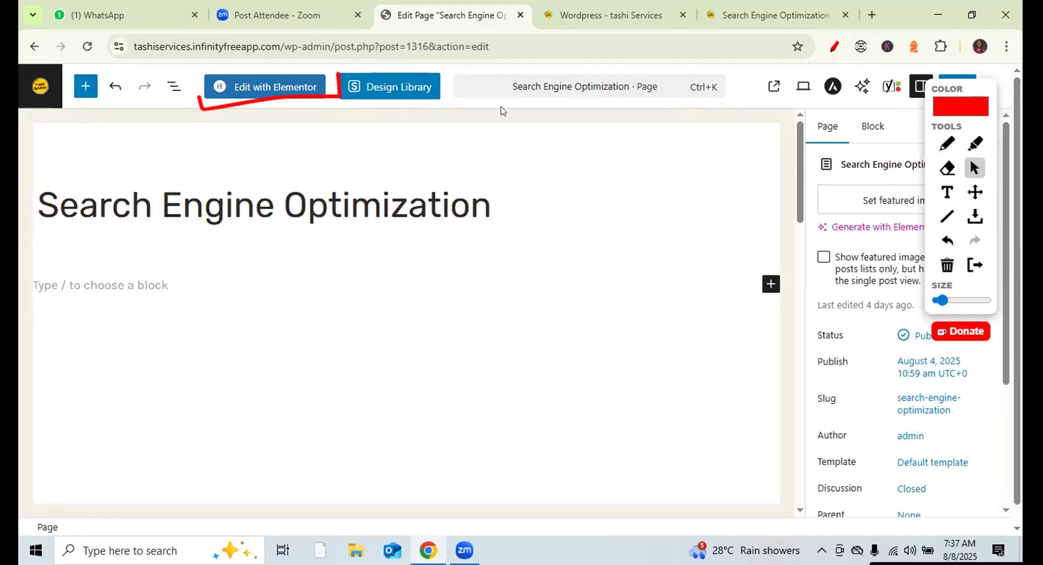
click(294, 87)
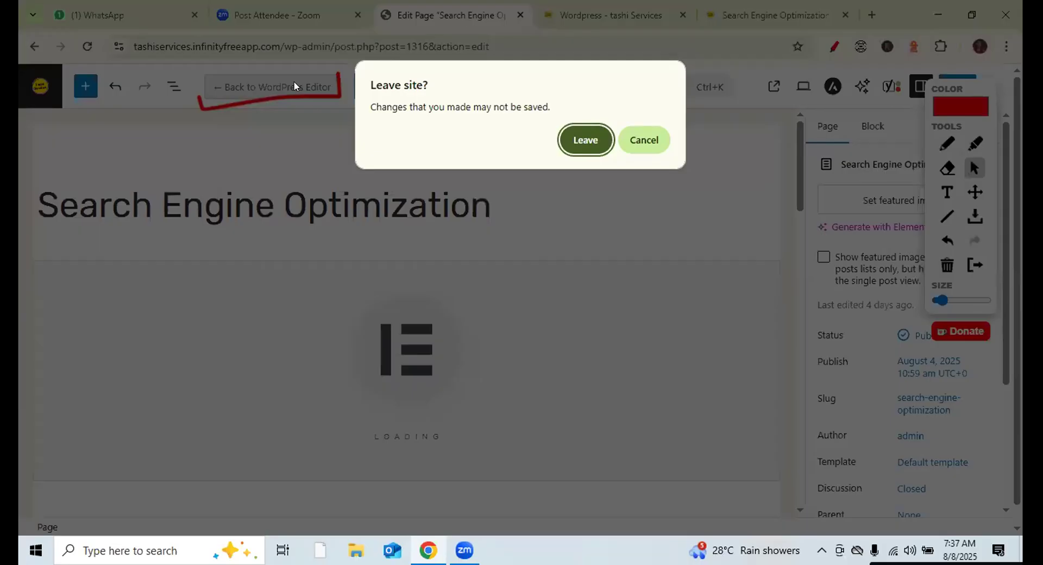
click(584, 142)
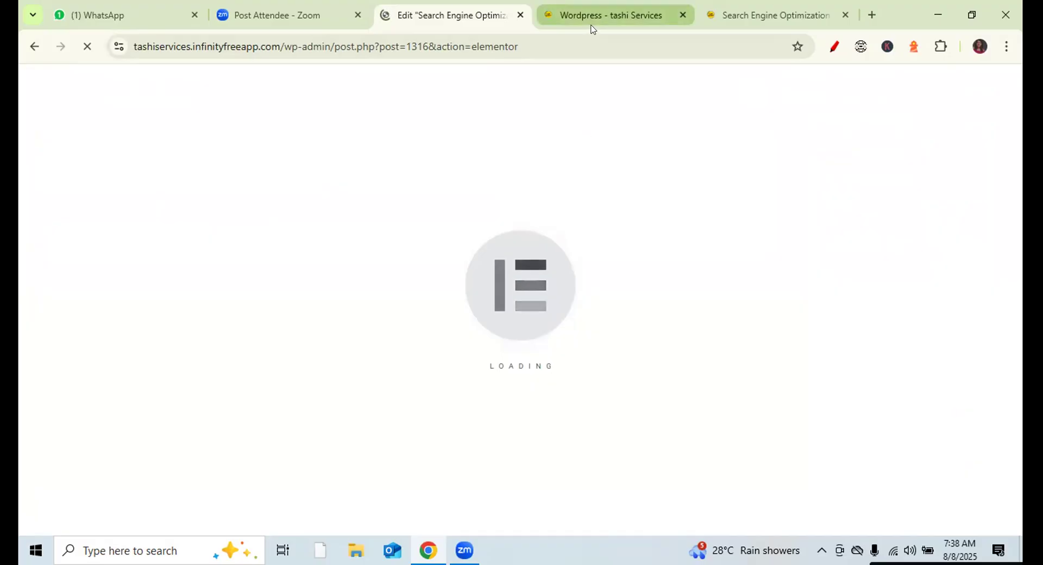
- After Elementor loads, browse the Elements panel, then use the drop area's + to show the Flexbox/Grid chooser
mouse_move(592, 29)
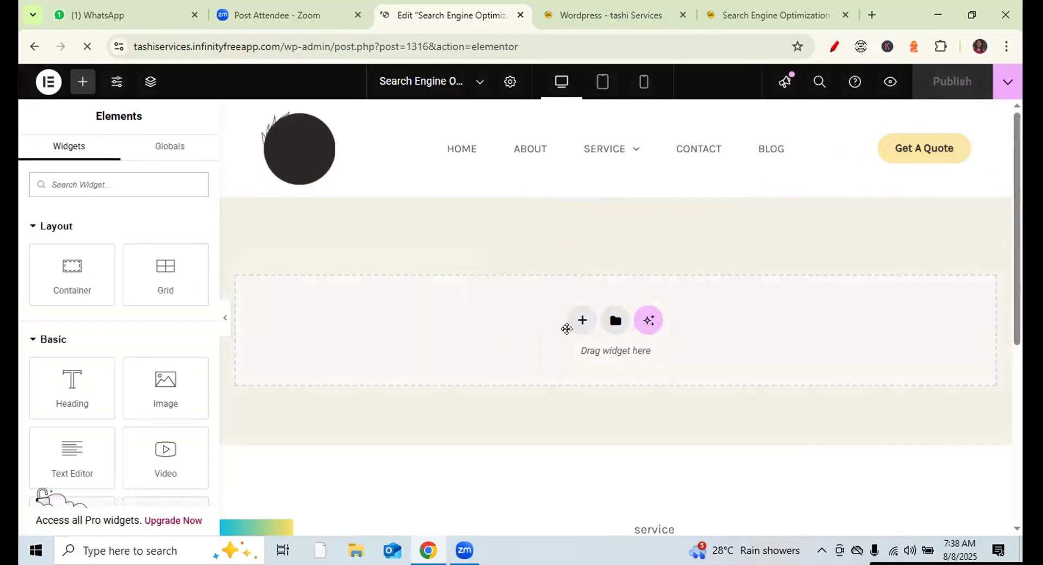
click(985, 168)
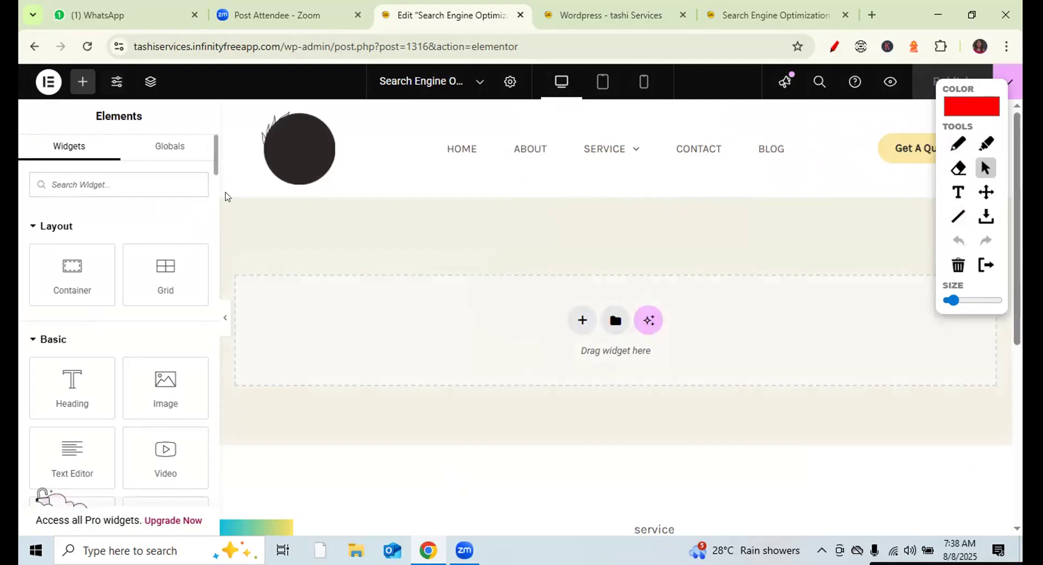
scroll(216, 197, down, 3)
scroll(64, 475, down, 5)
scroll(133, 321, up, 8)
scroll(125, 483, down, 10)
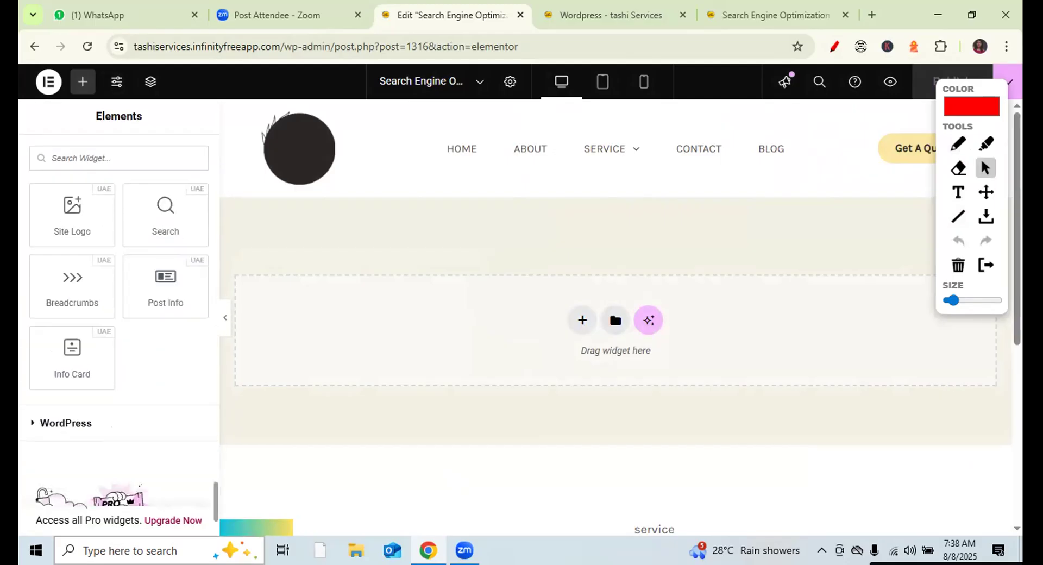
scroll(179, 260, up, 12)
scroll(163, 293, up, 5)
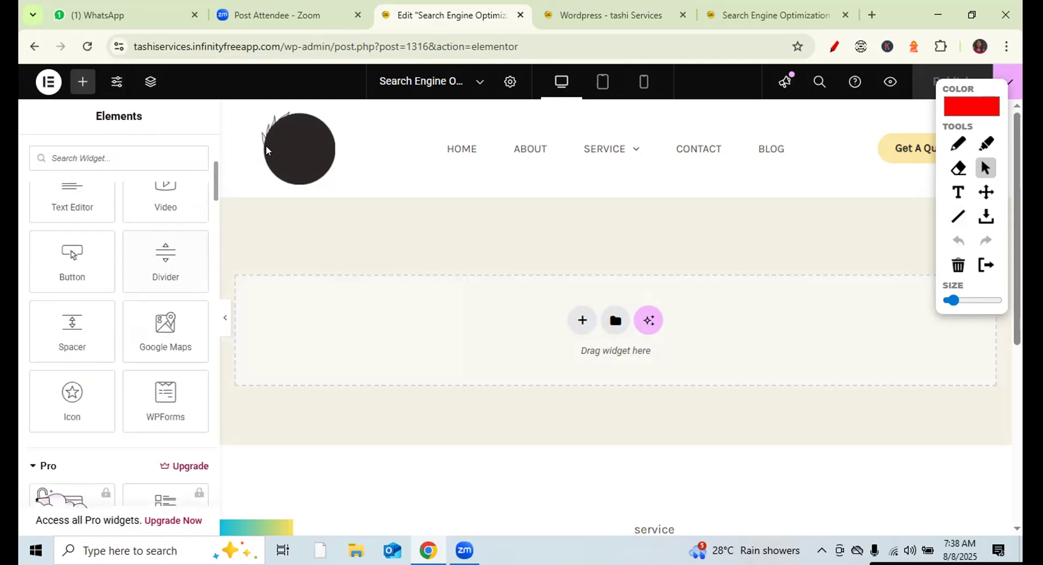
scroll(266, 151, up, 5)
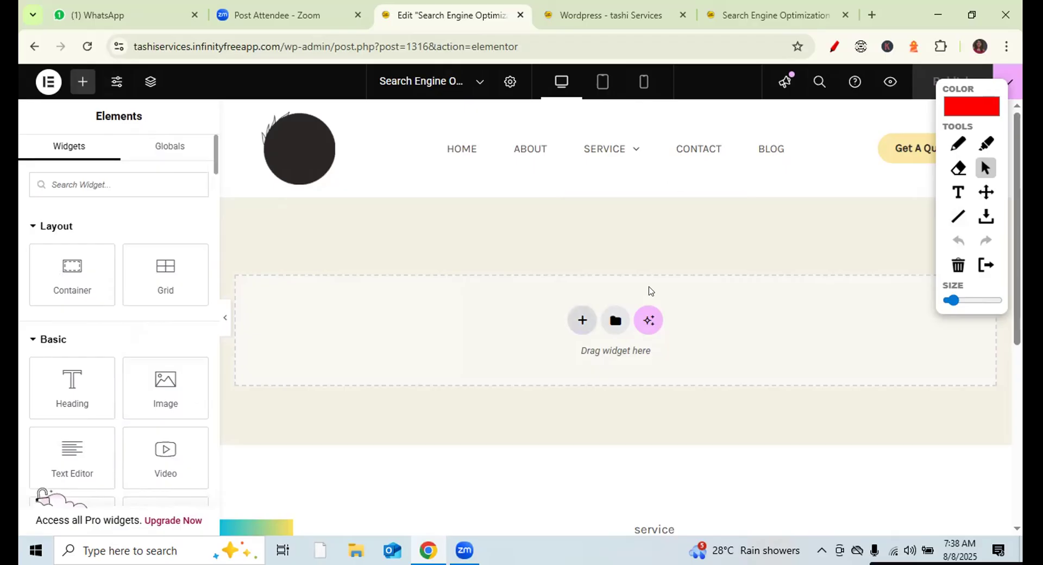
click(582, 320)
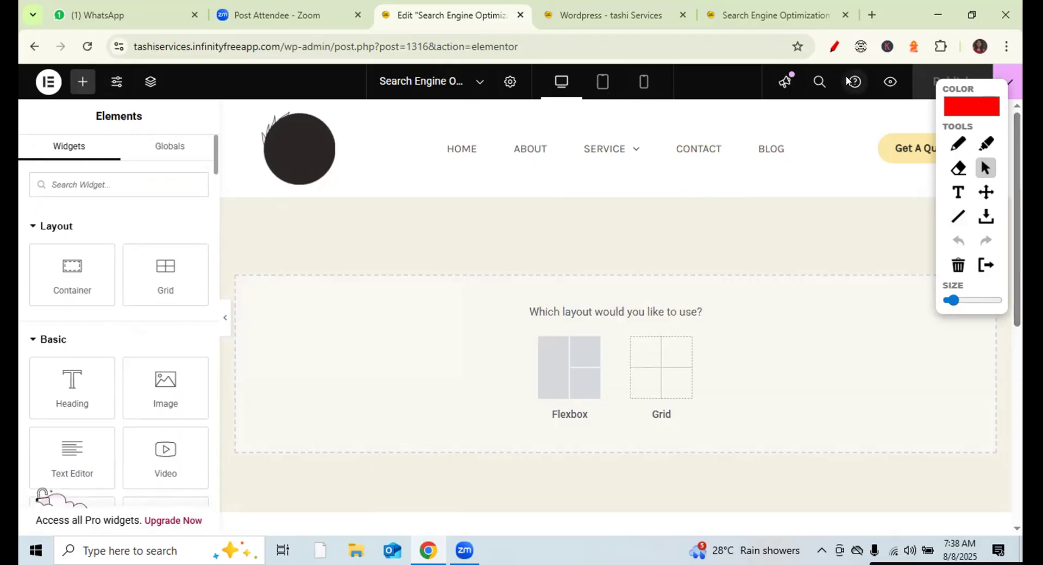
- Dismiss the layout chooser and bring it back with the drop area's + button
click(834, 46)
click(974, 296)
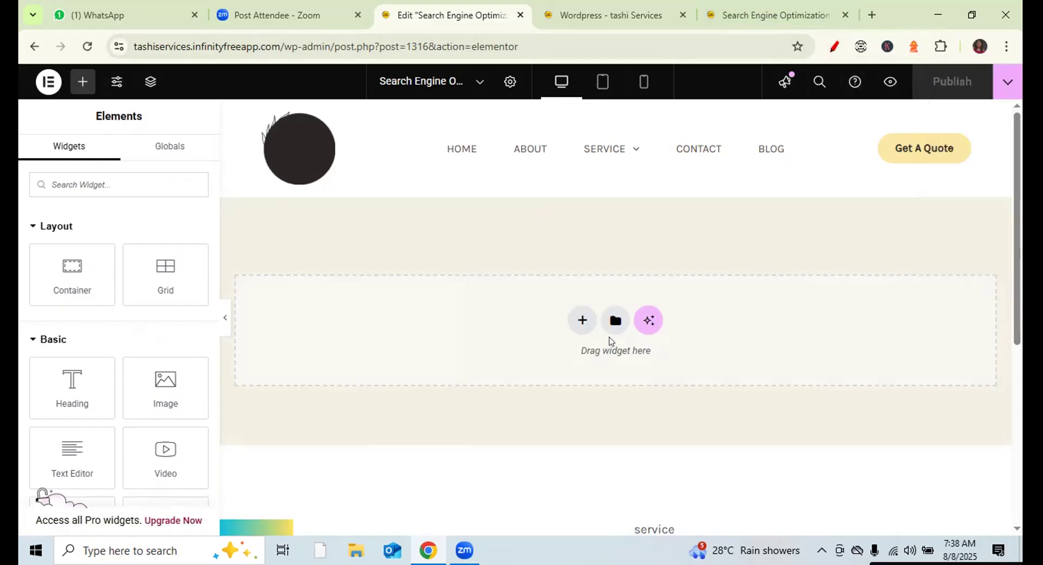
click(834, 46)
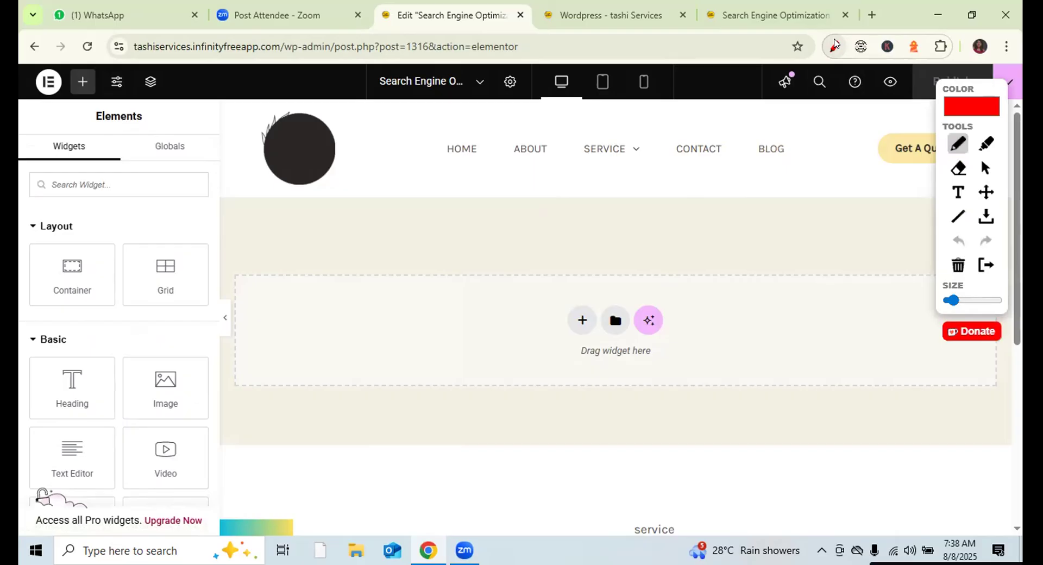
mouse_move(587, 256)
mouse_down()
mouse_move(581, 309)
mouse_move(569, 290)
mouse_move(600, 292)
mouse_up()
click(985, 168)
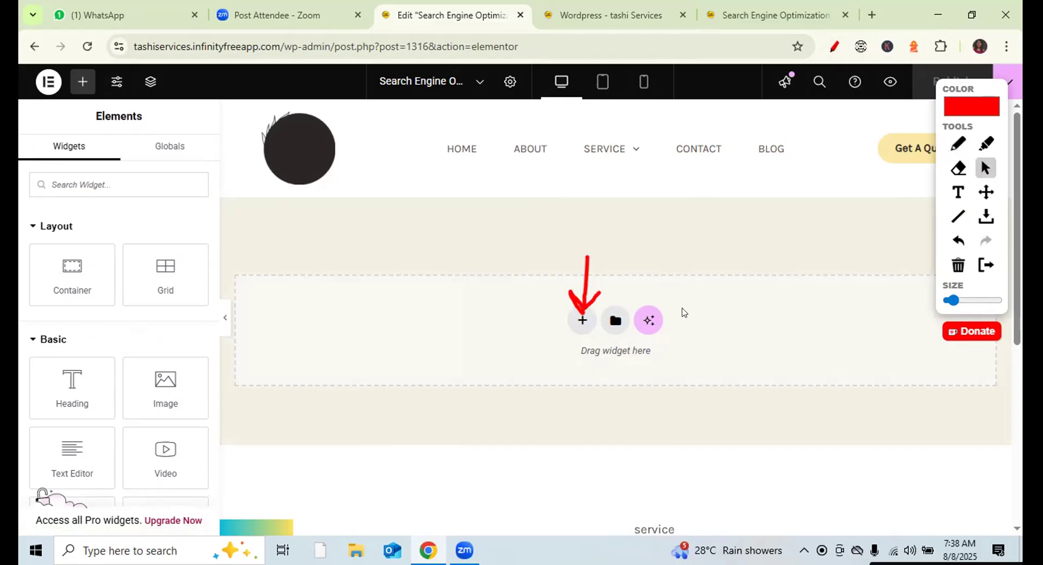
click(581, 321)
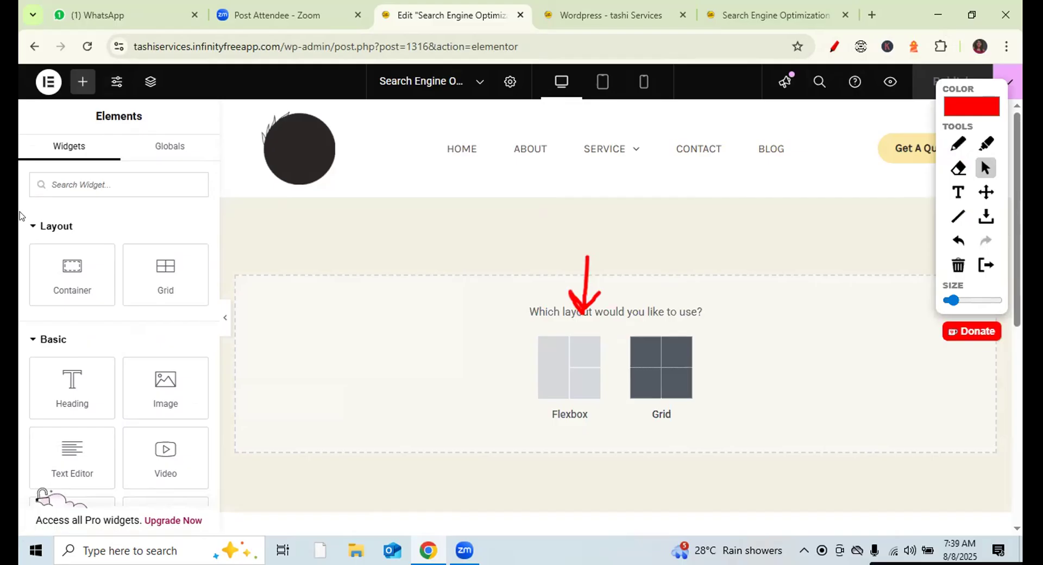
click(958, 144)
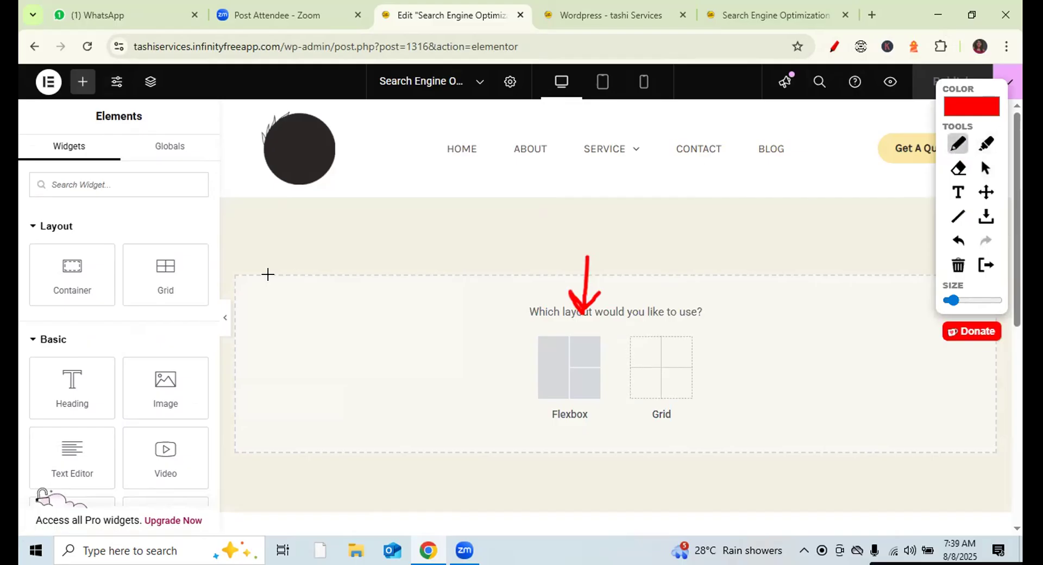
drag(36, 308, 86, 269)
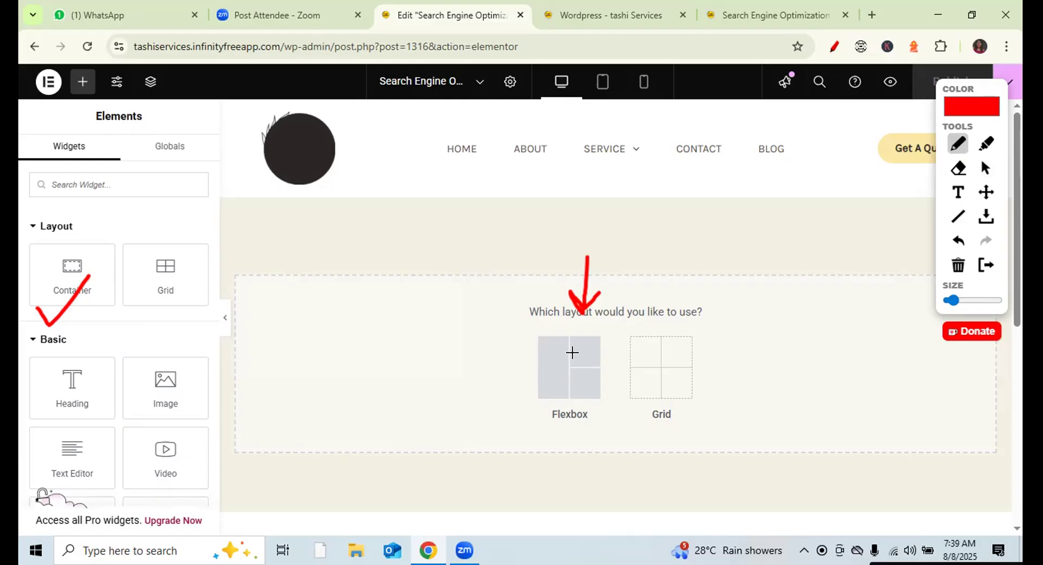
click(959, 265)
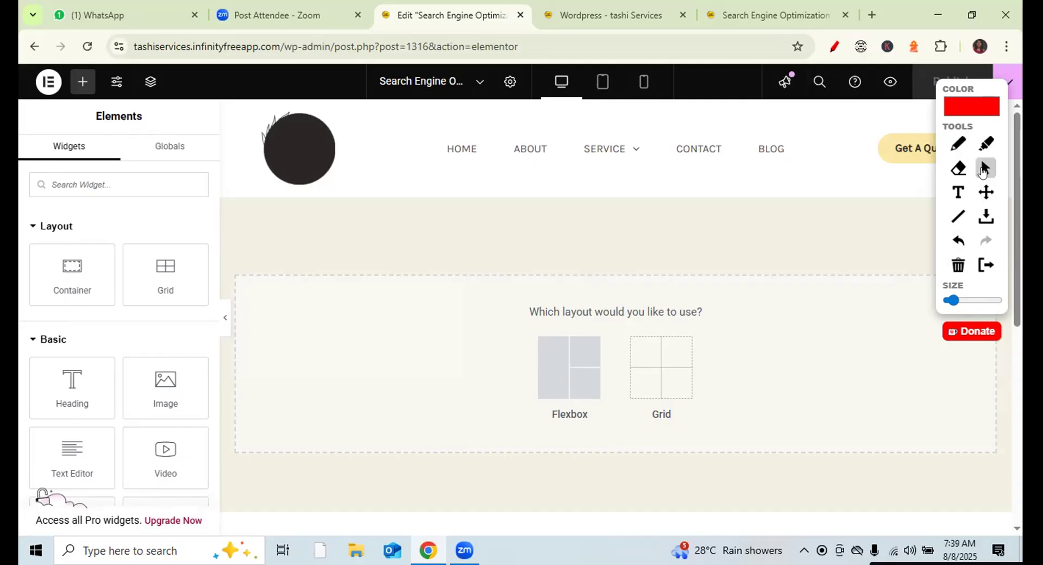
click(983, 171)
- Choose Flexbox and insert a single-column container, boxed at 1200 px
click(572, 371)
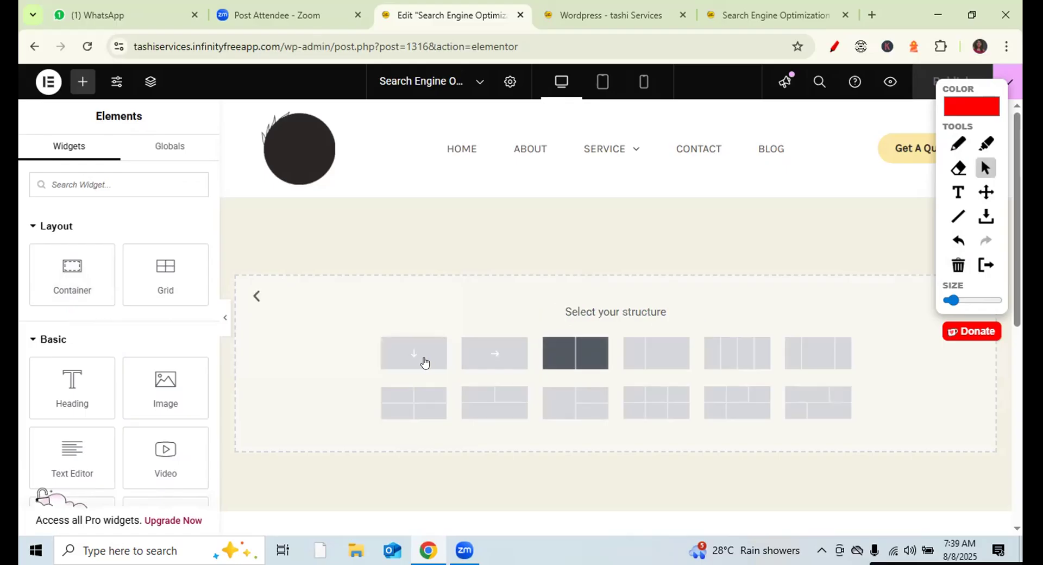
click(411, 363)
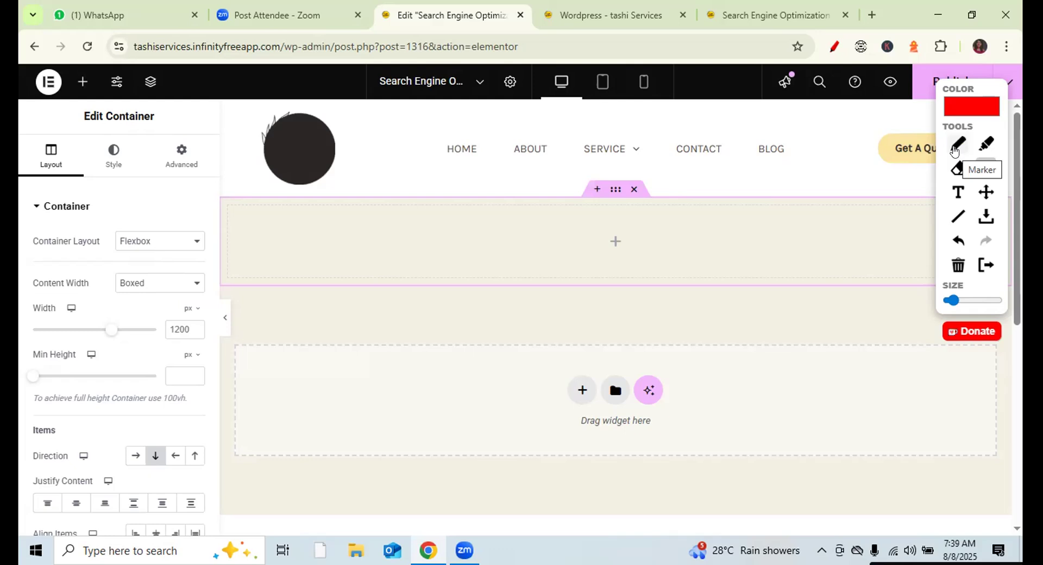
click(954, 151)
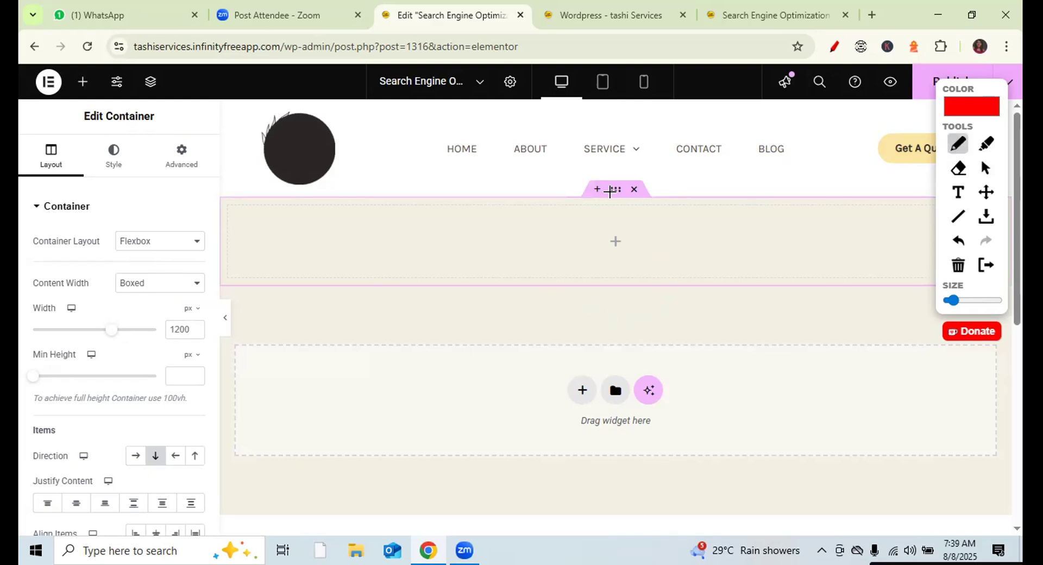
mouse_move(605, 185)
mouse_down()
mouse_move(606, 204)
mouse_move(625, 205)
mouse_move(629, 183)
mouse_move(604, 178)
mouse_up()
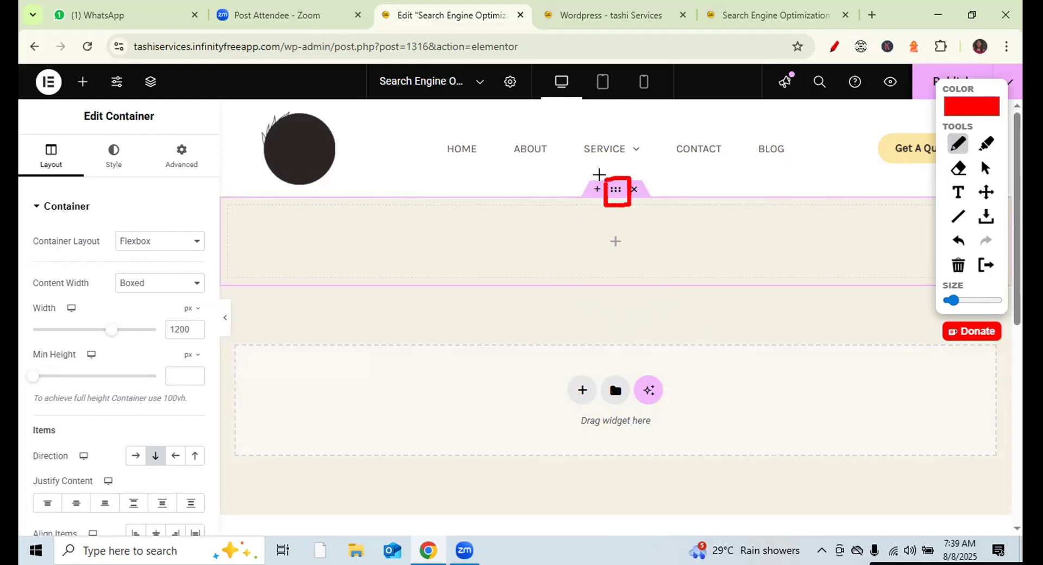
click(983, 169)
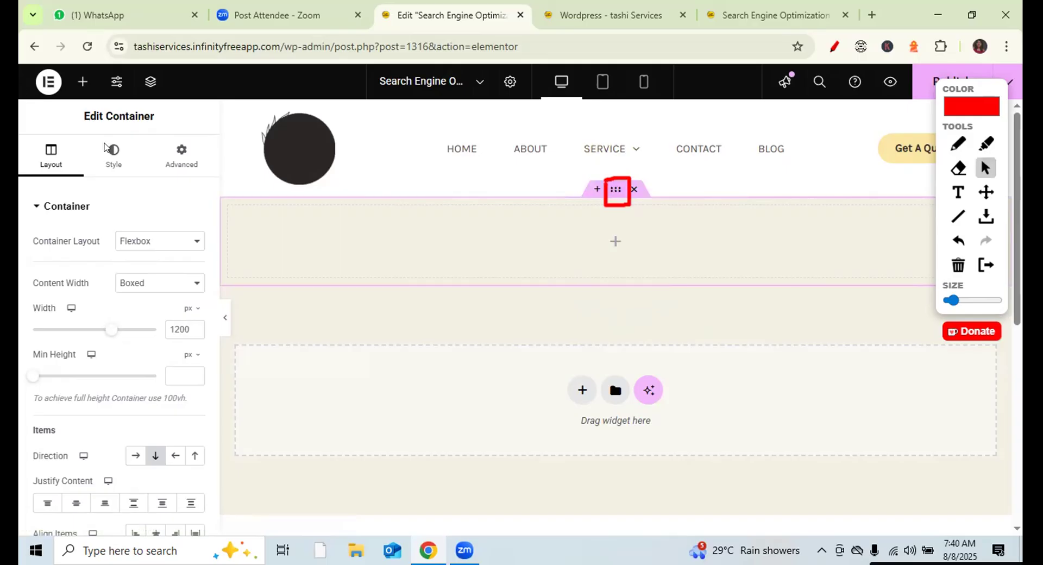
- Show the container's Style settings and expand the Classic background options
click(117, 153)
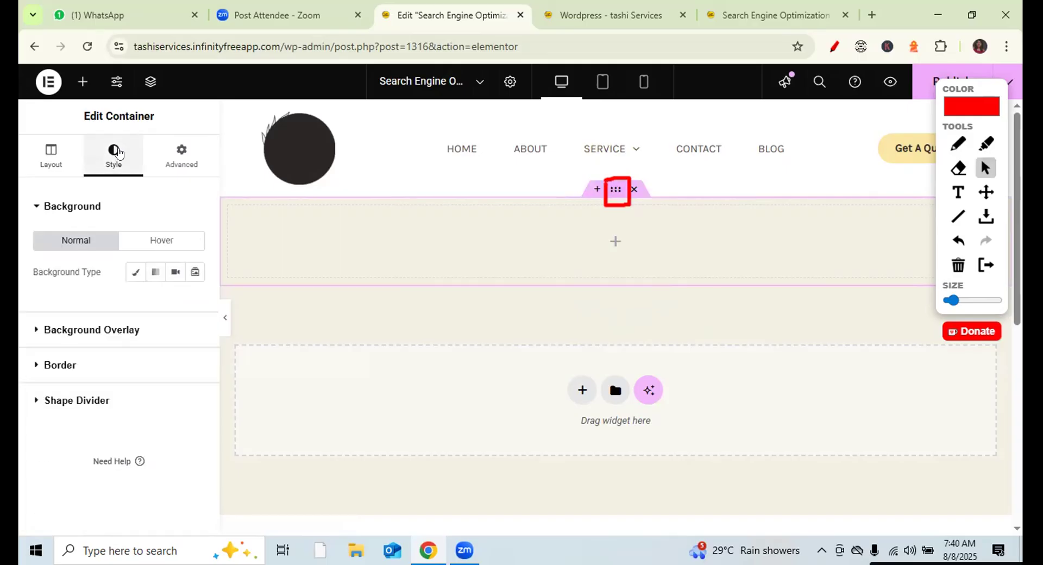
click(958, 144)
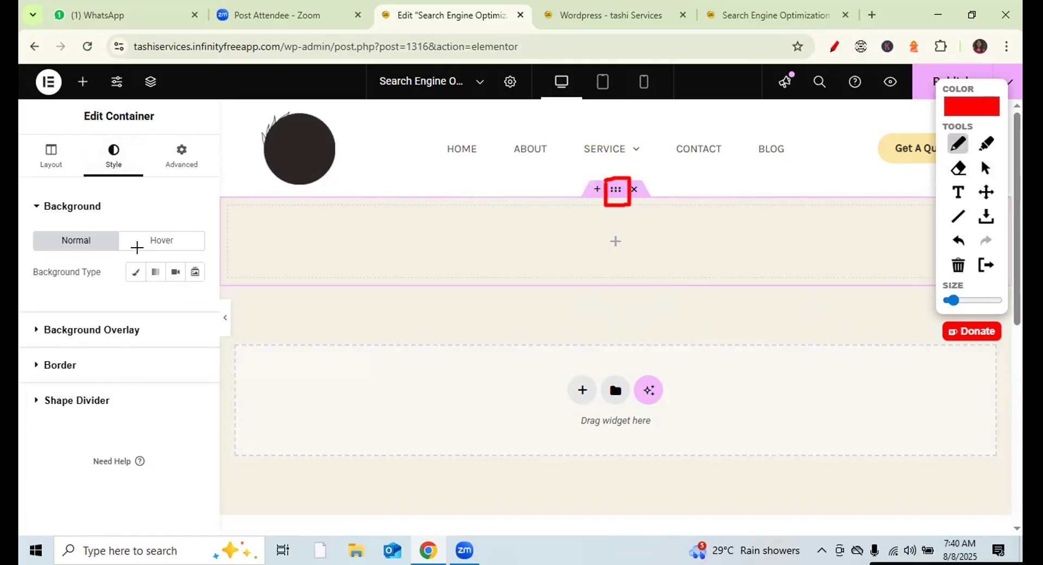
drag(123, 287, 216, 289)
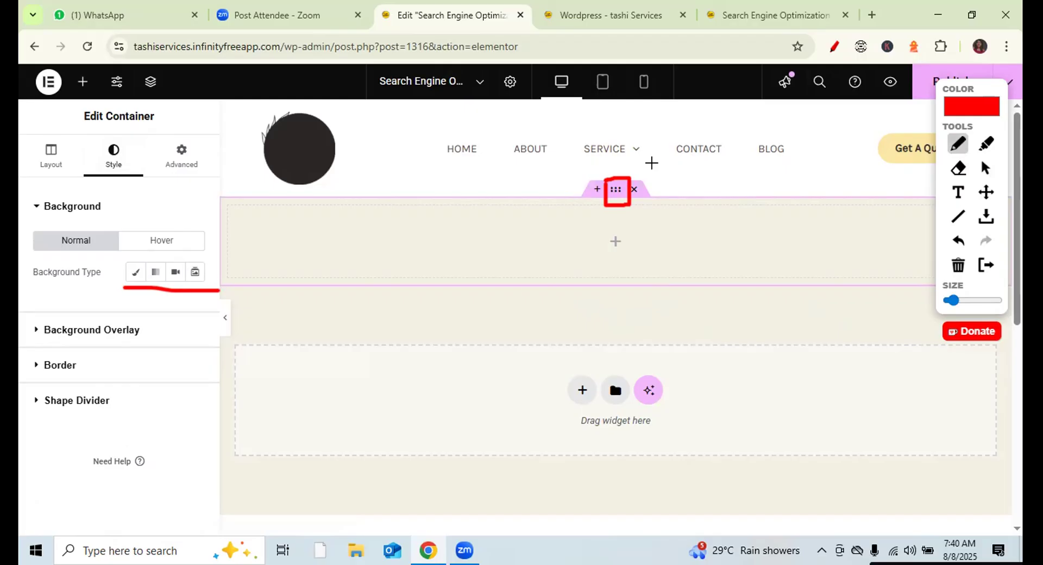
click(985, 168)
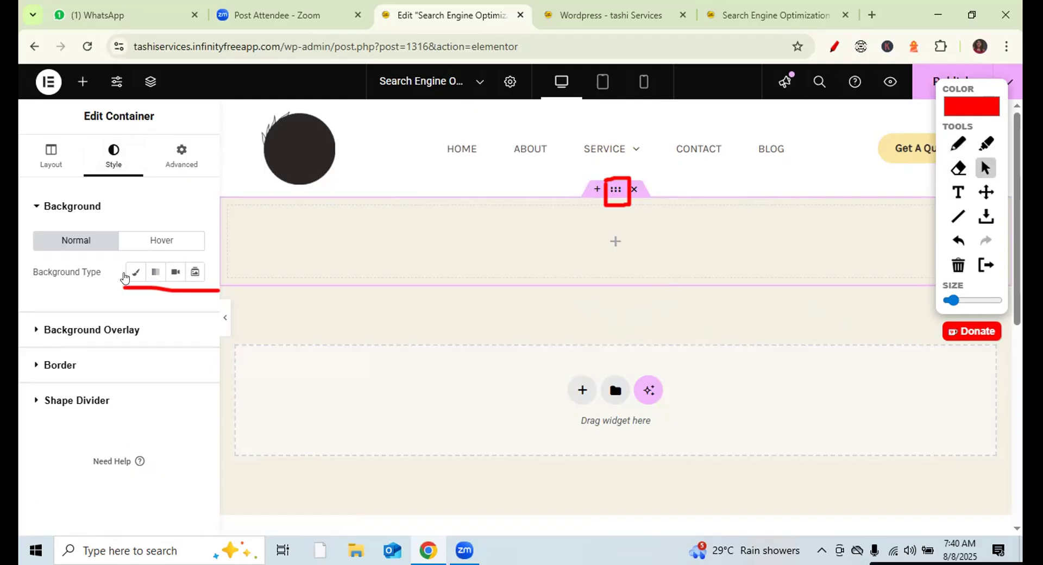
click(135, 277)
click(135, 277)
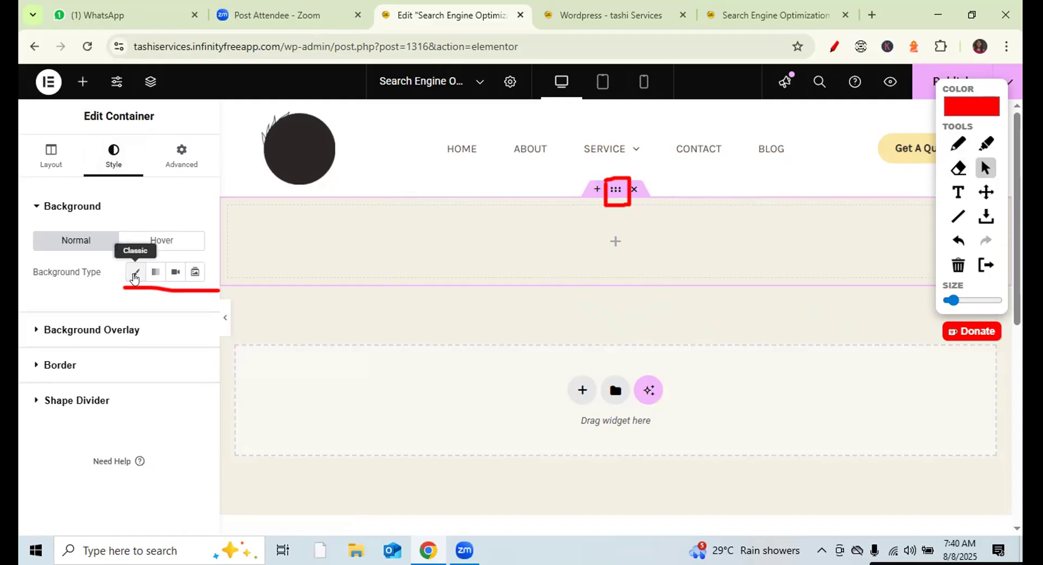
click(135, 277)
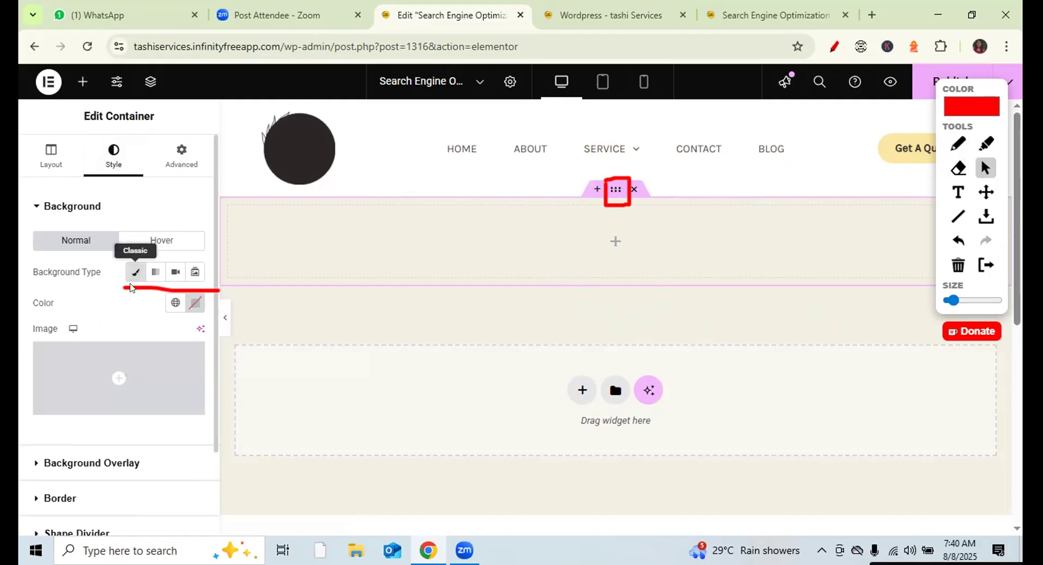
- Set an office photo from the Media Library as the container's background image
click(117, 387)
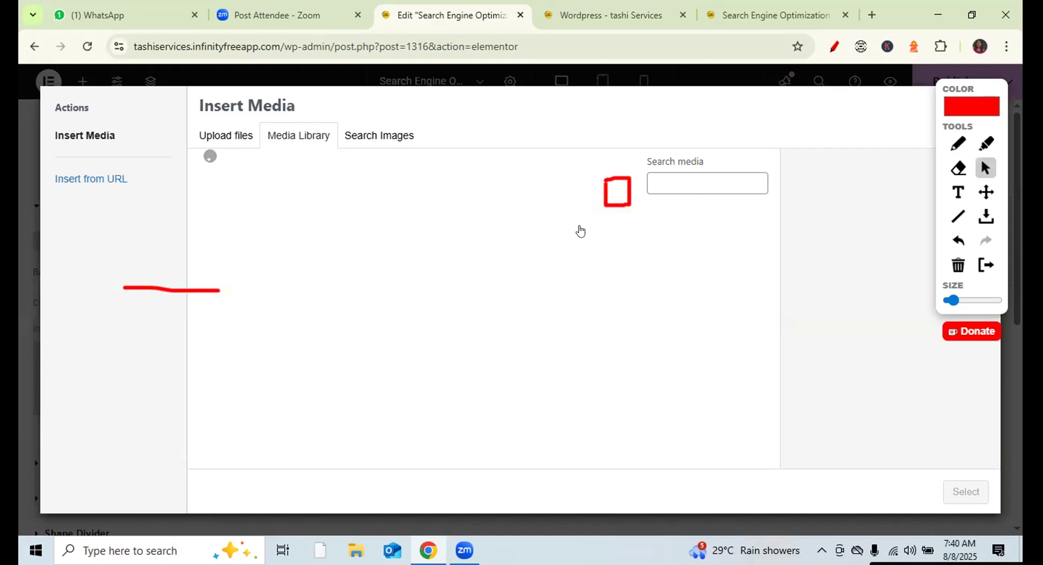
drag(784, 263, 784, 361)
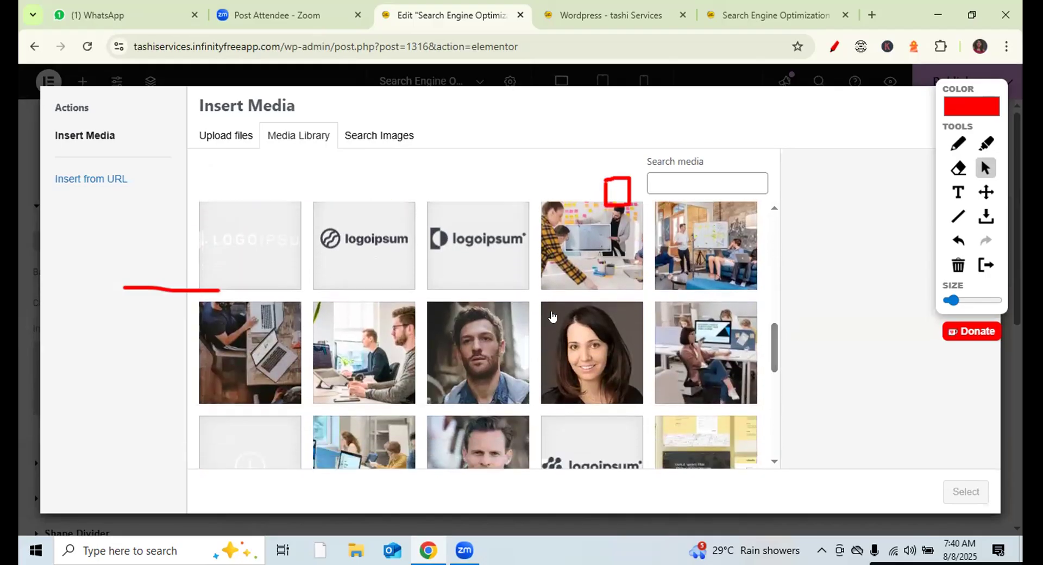
click(389, 331)
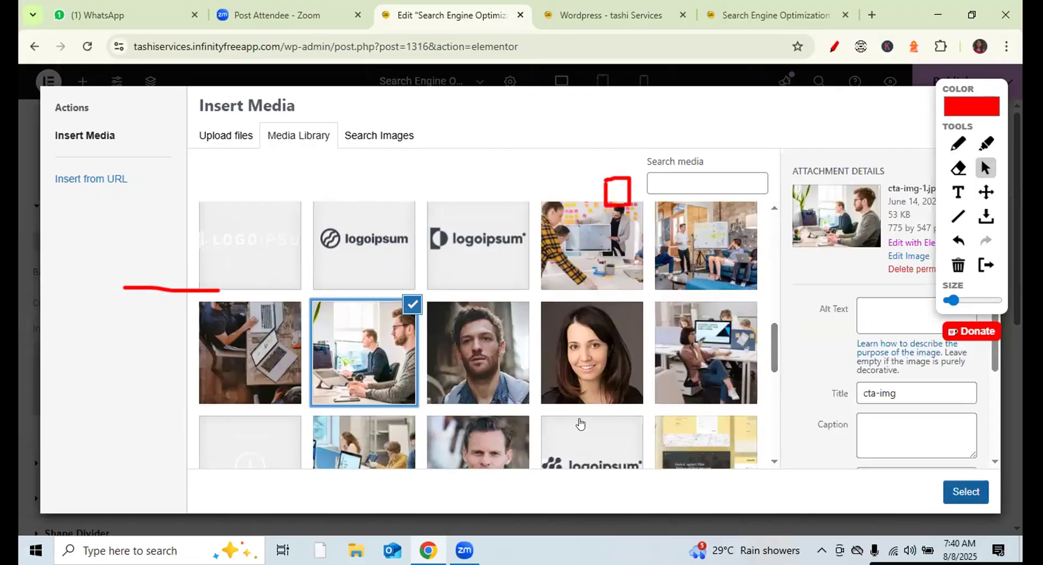
click(401, 441)
click(971, 493)
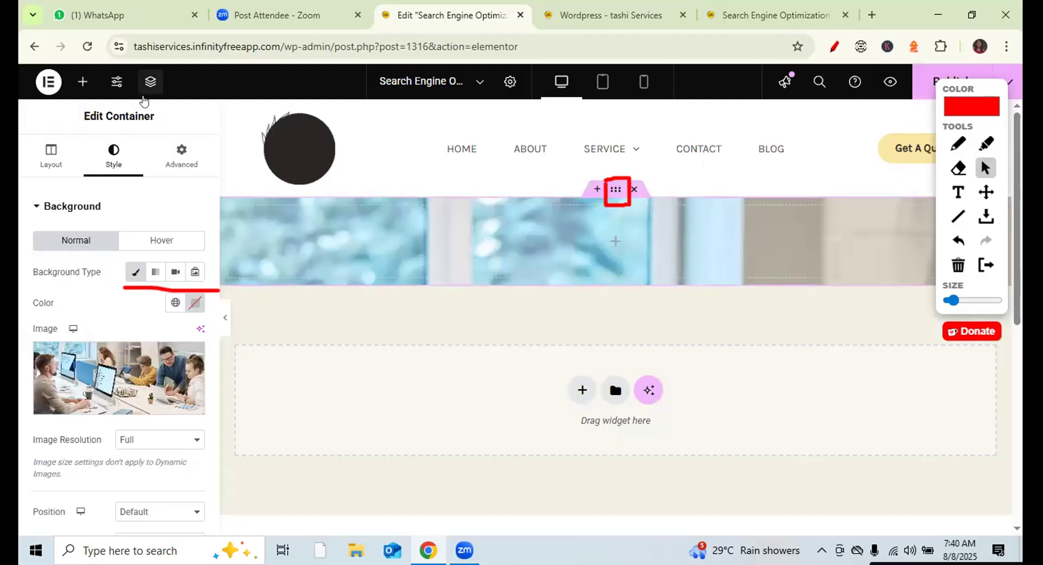
- Drop a Spacer widget into the hero container, size it to about 464 px, and reselect the container
click(82, 86)
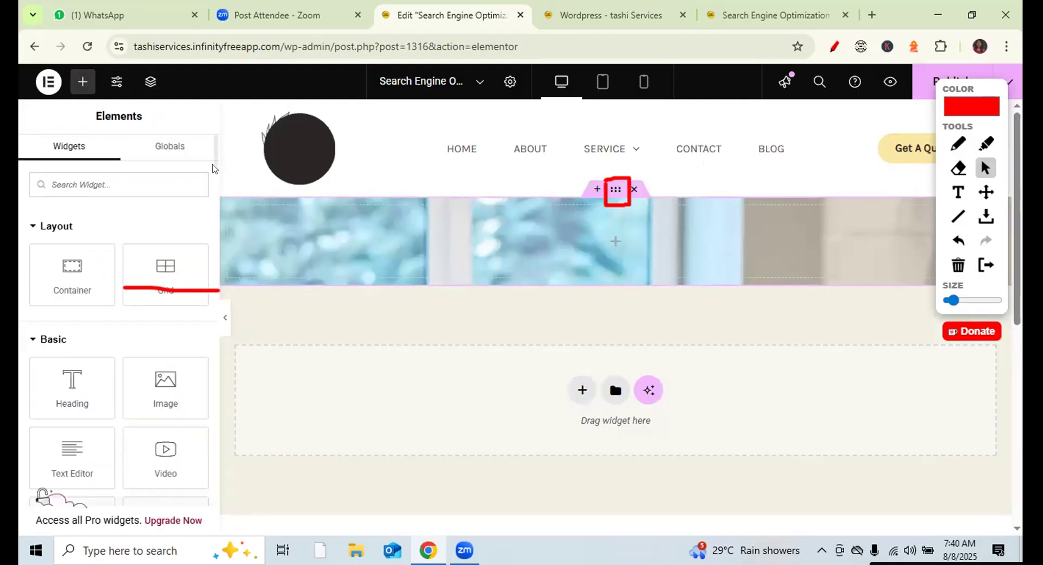
drag(215, 160, 215, 183)
drag(64, 371, 592, 244)
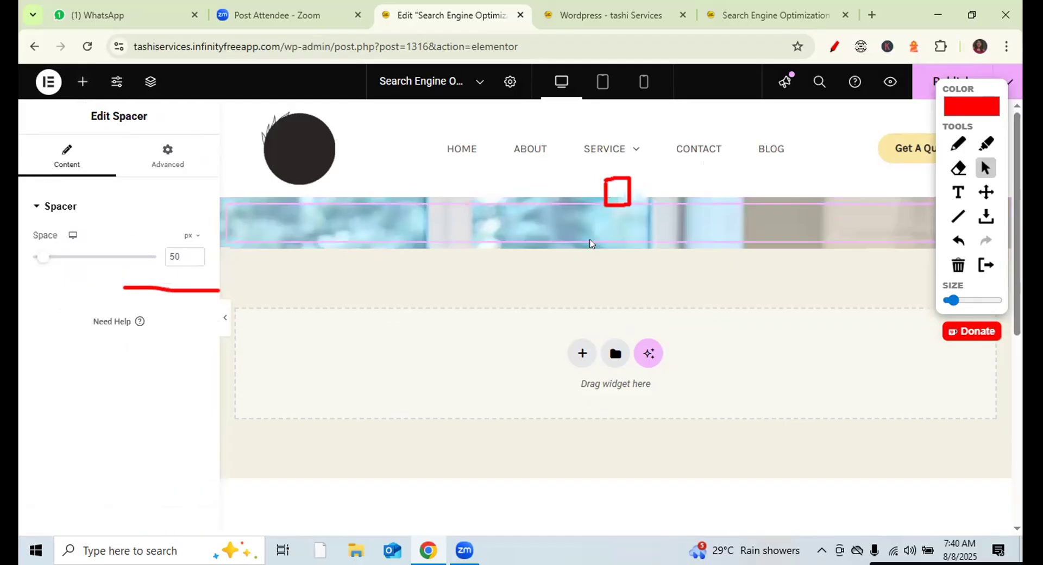
drag(37, 257, 124, 262)
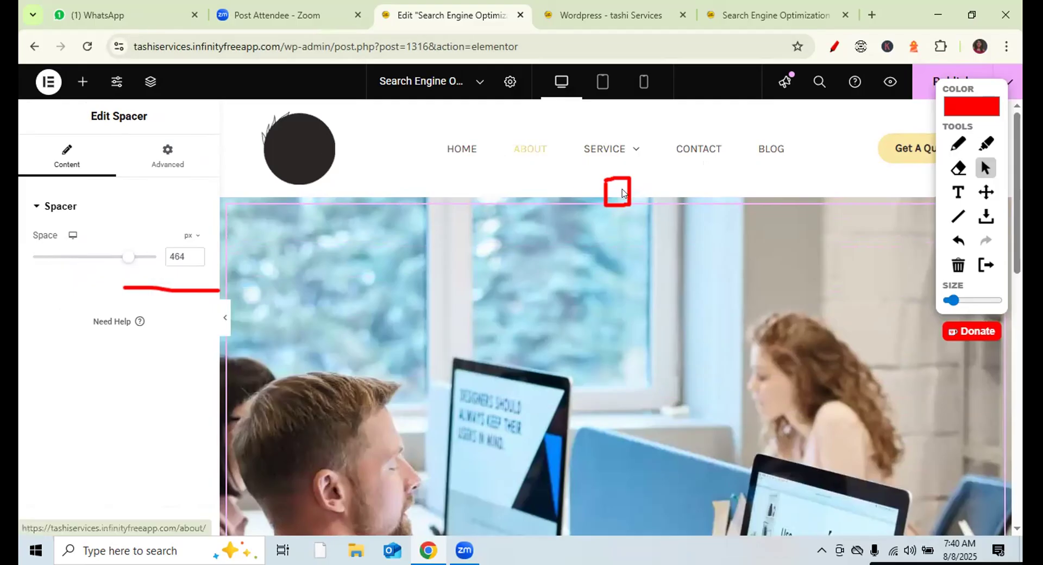
click(511, 174)
click(113, 157)
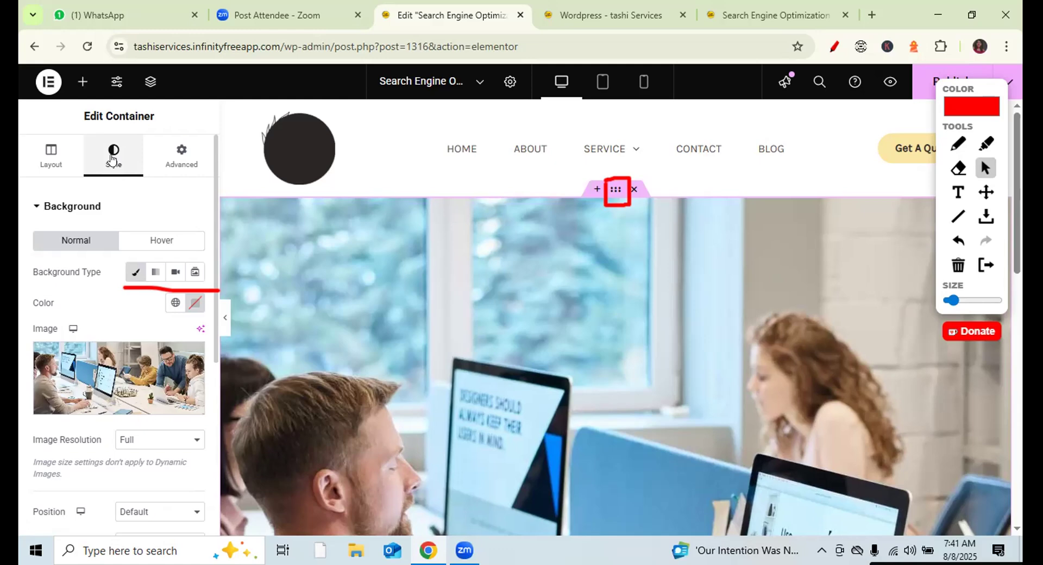
- Give the hero container a Classic background overlay in near-black at 0.5 opacity
click(35, 208)
click(60, 243)
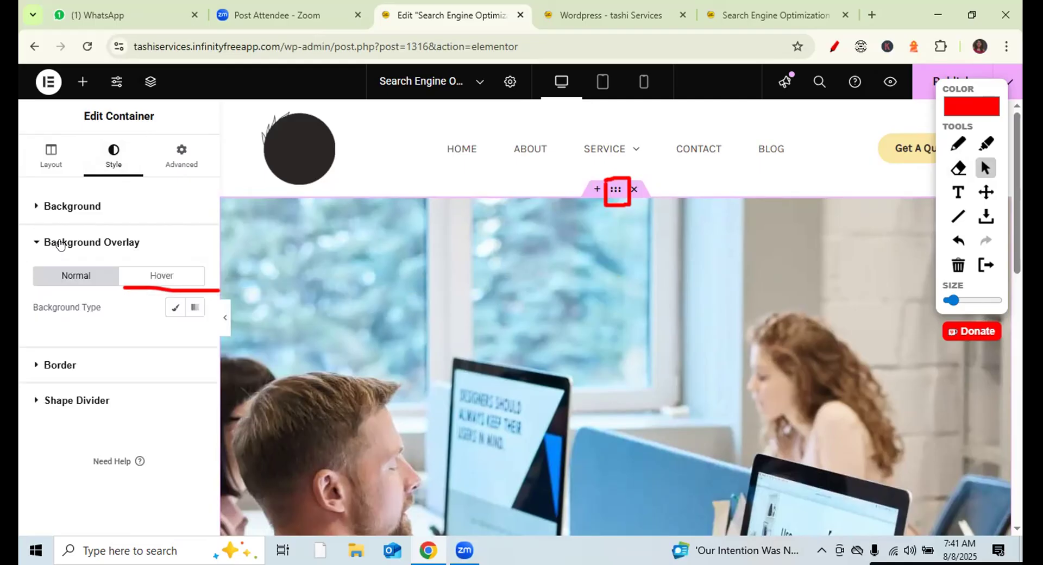
click(176, 310)
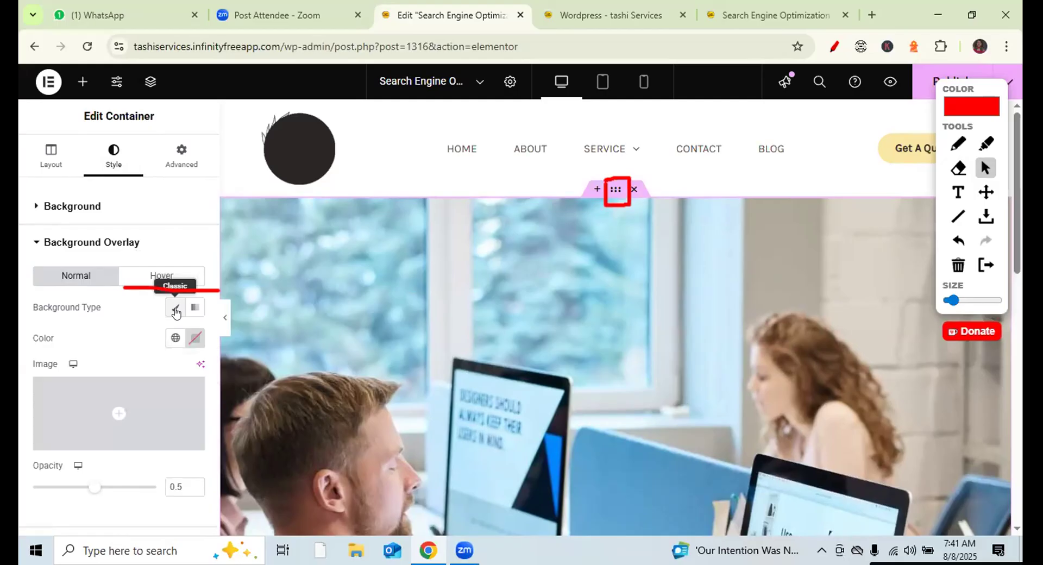
click(194, 339)
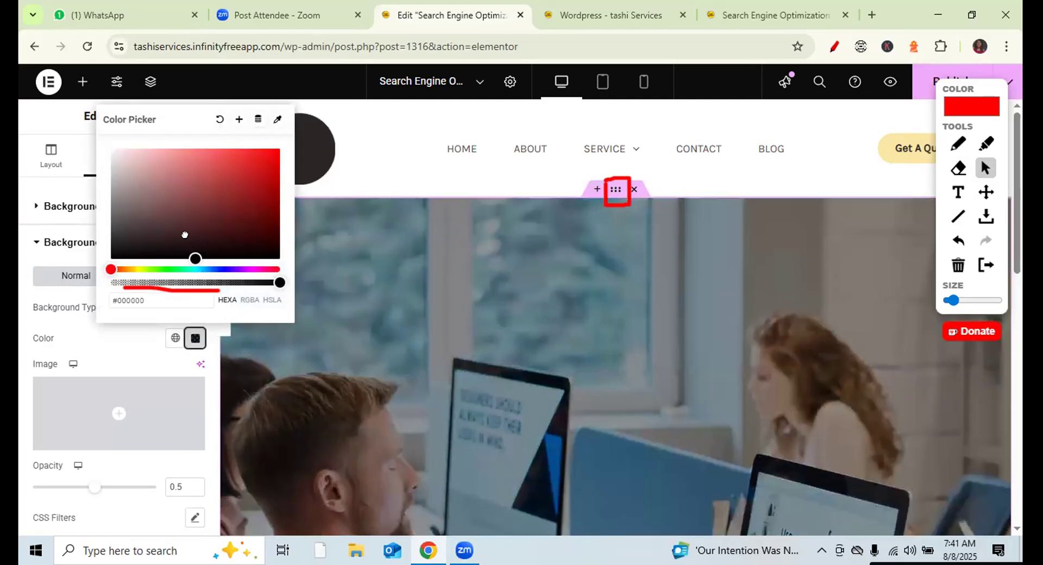
drag(185, 235, 265, 254)
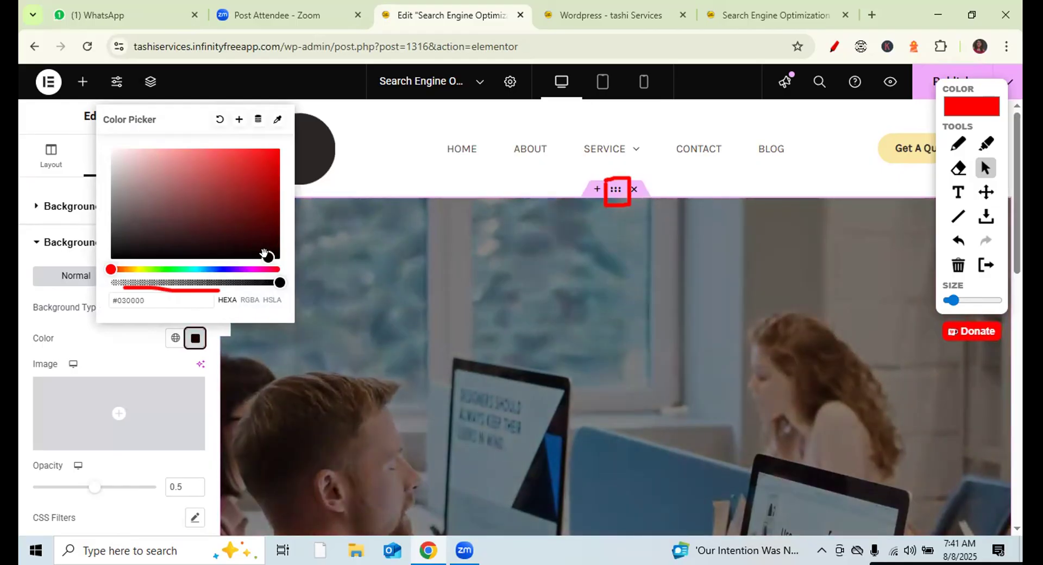
click(429, 169)
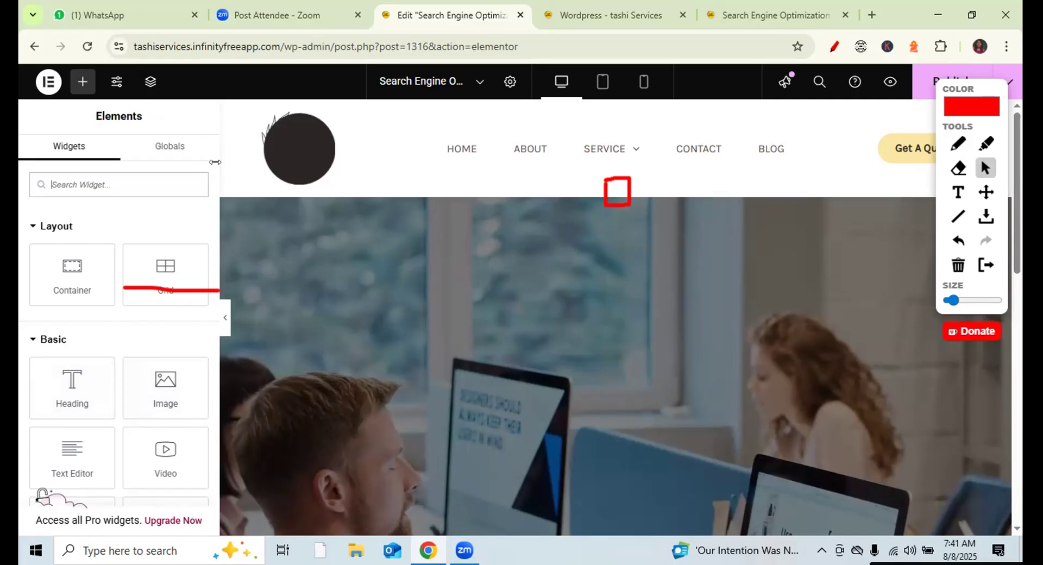
scroll(212, 180, down, 2)
drag(213, 181, 210, 183)
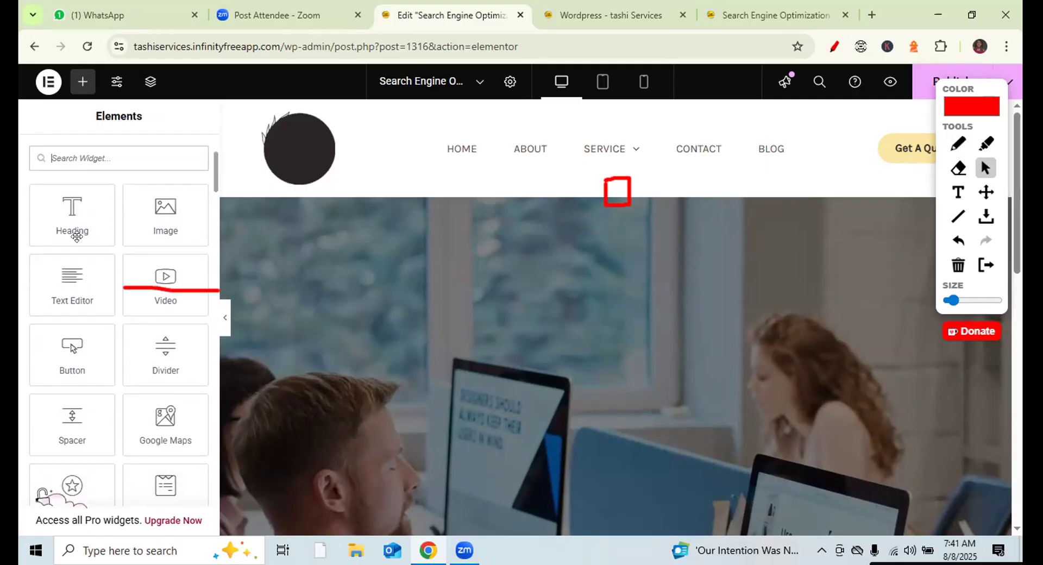
click(956, 267)
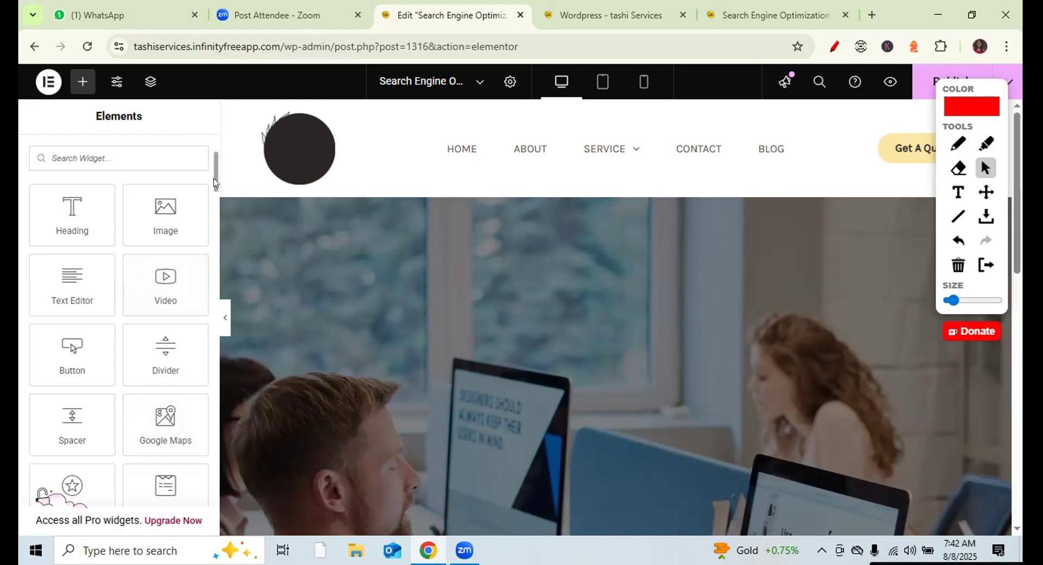
scroll(210, 177, down, 5)
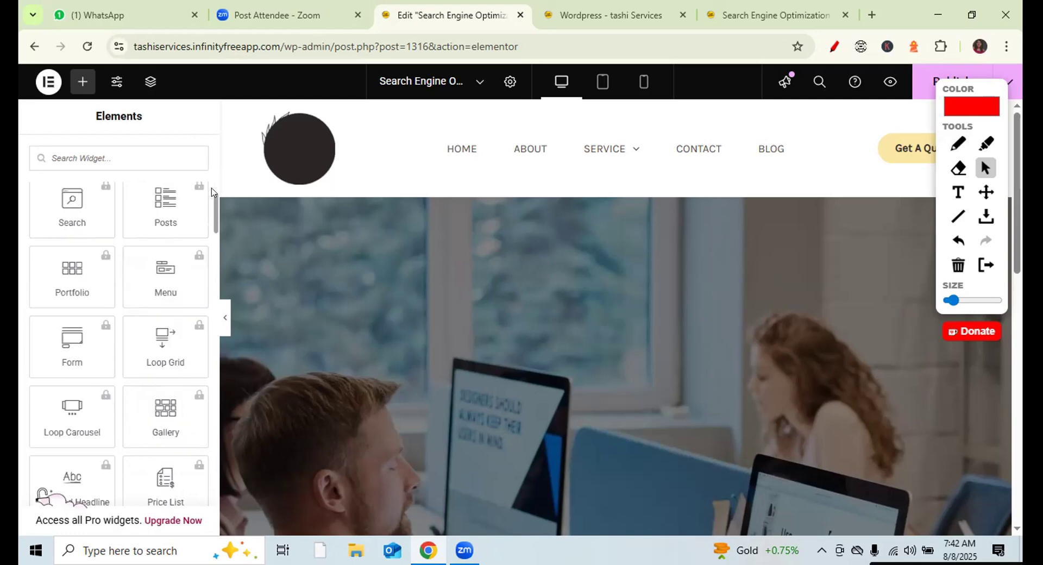
drag(213, 217, 214, 169)
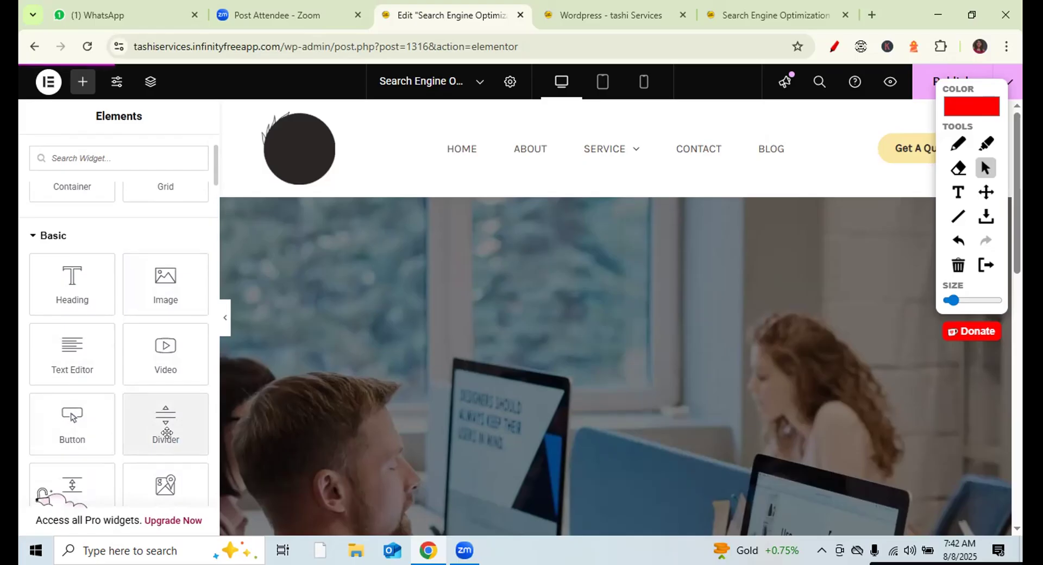
- Launch Elementor for the front page from the admin bar, then view the live Search Engine Optimization page
click(621, 22)
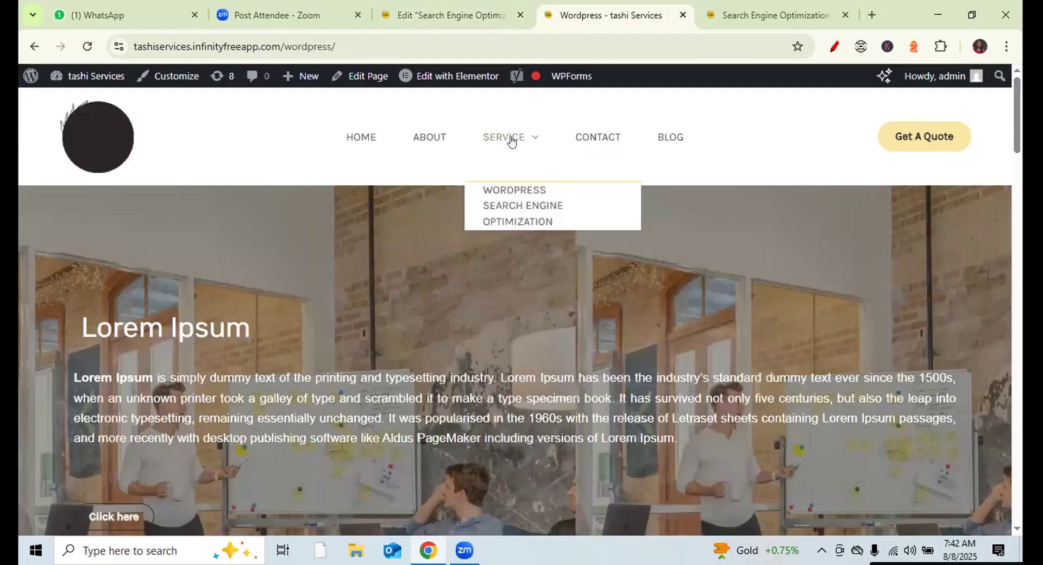
click(458, 76)
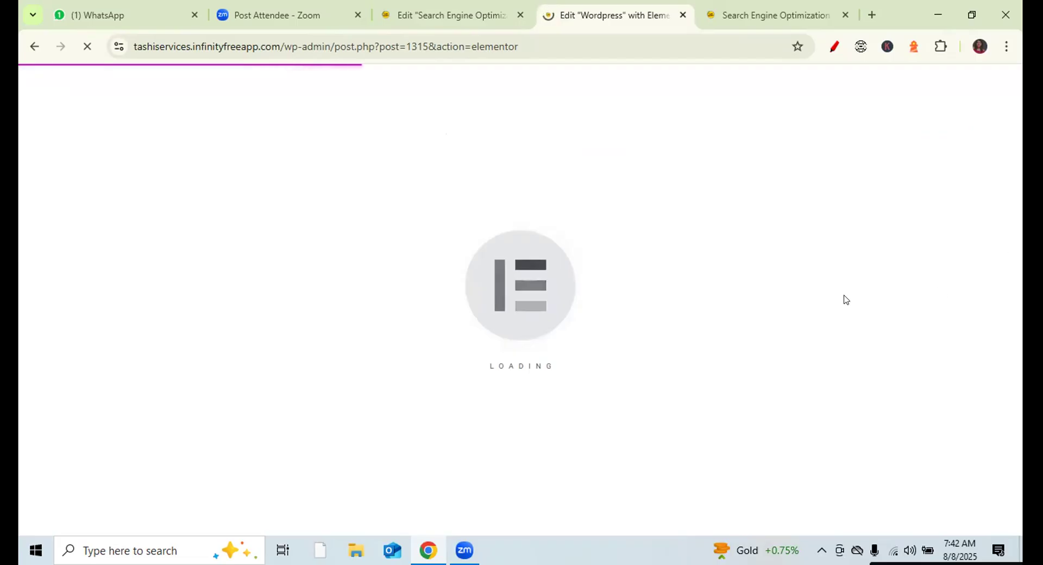
click(768, 14)
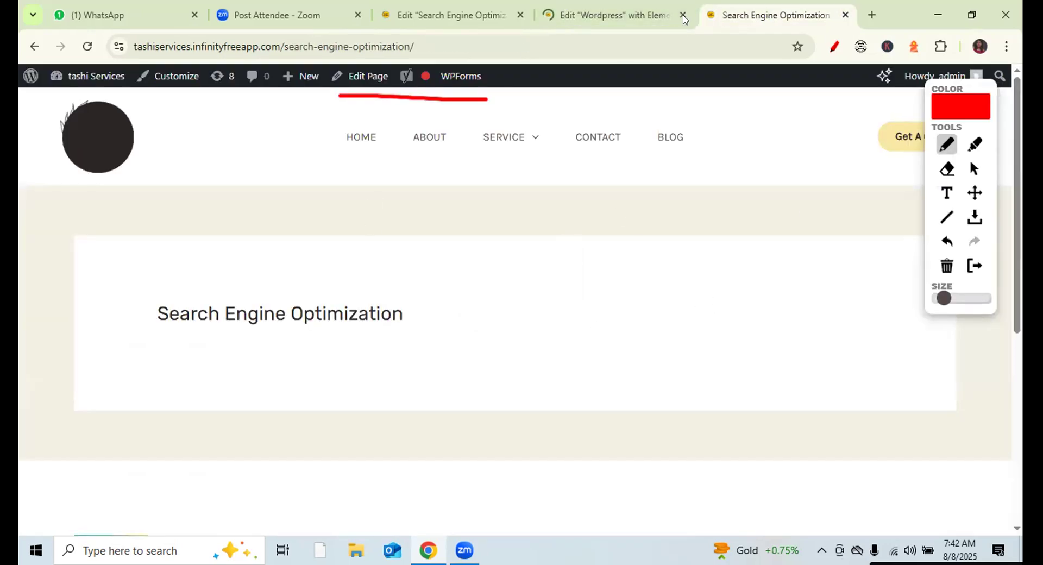
- Add a new Flexbox section below the hero in the Elementor editor
click(482, 12)
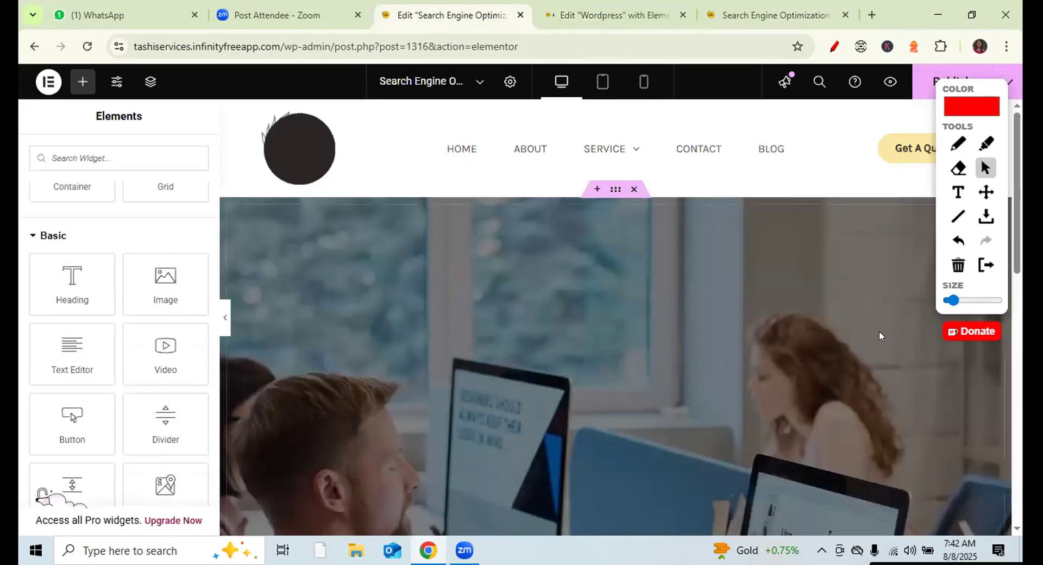
scroll(518, 393, down, 5)
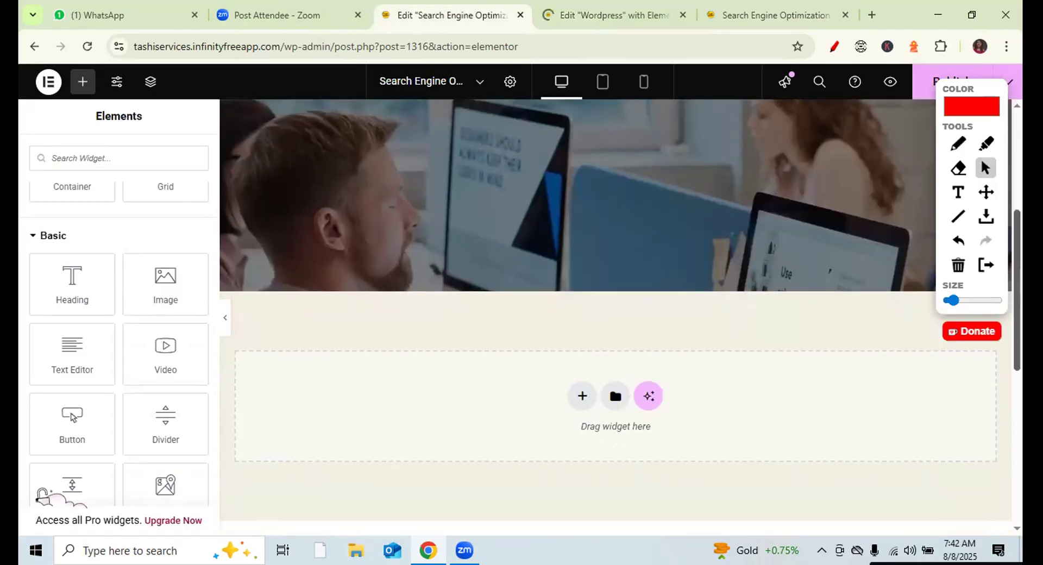
click(581, 396)
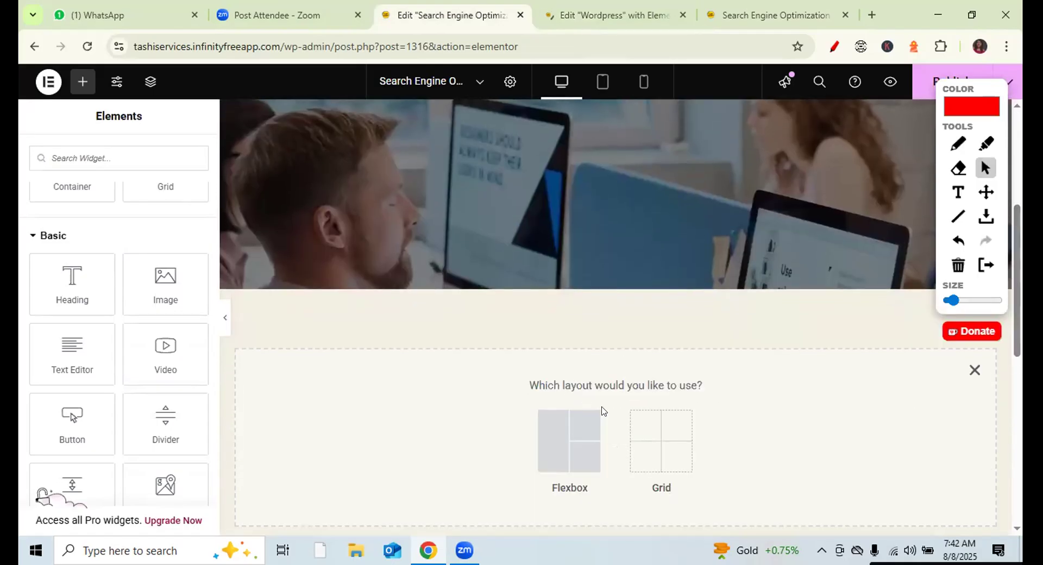
click(647, 437)
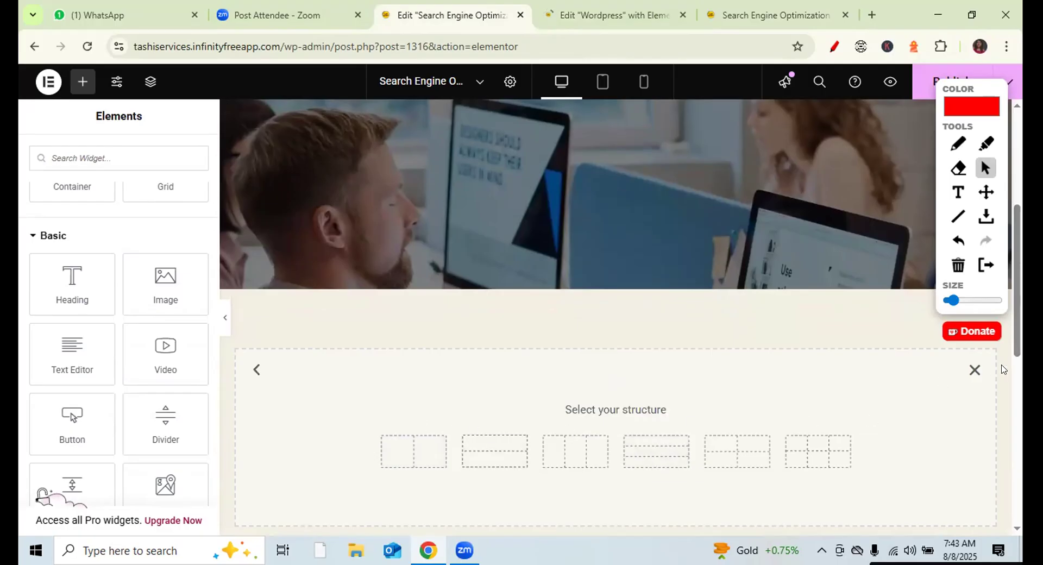
click(973, 369)
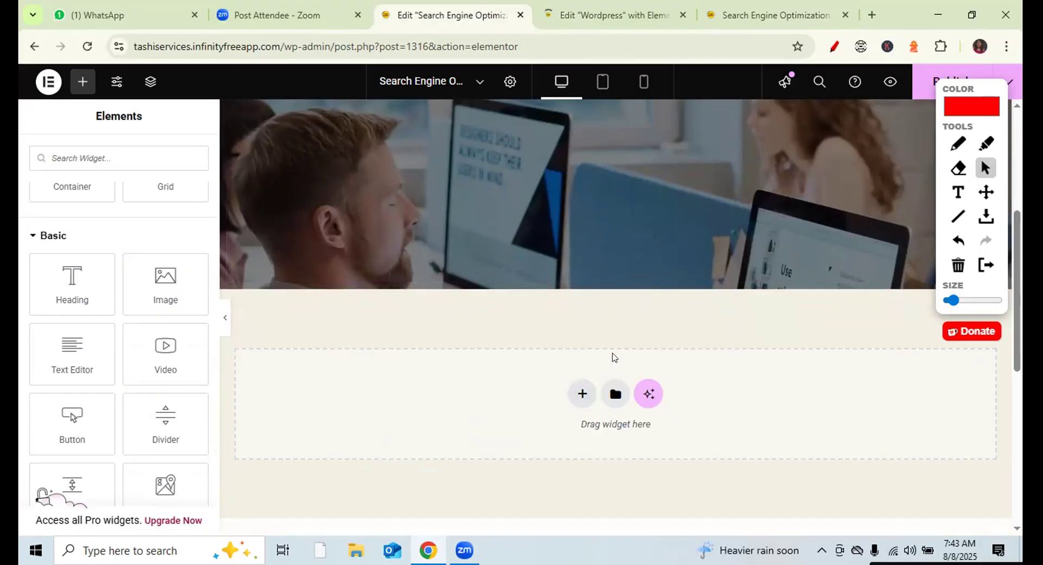
click(582, 393)
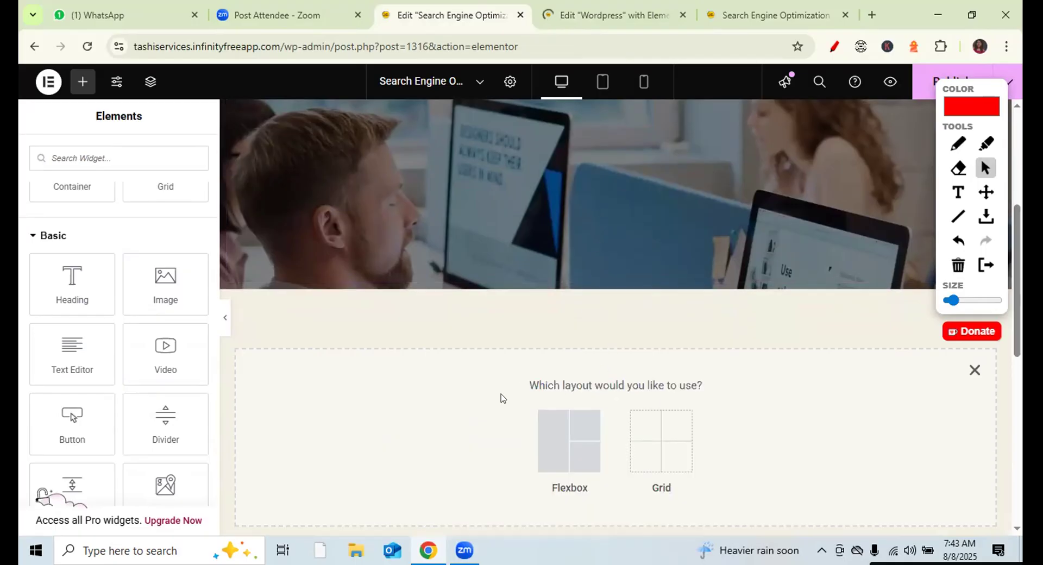
click(577, 444)
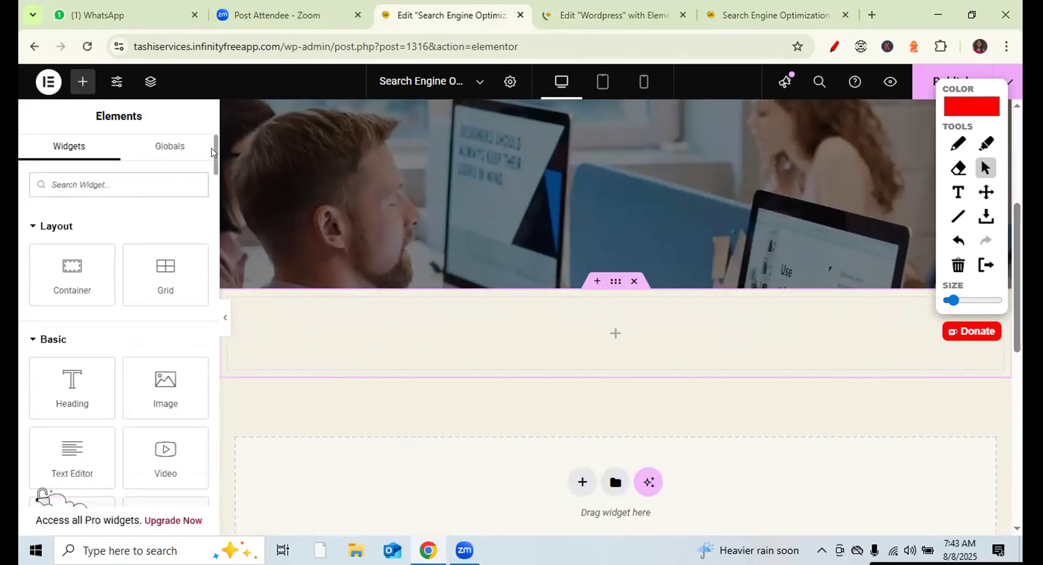
- Drop a Spacer into the new section and set its height to 64 px
scroll(212, 160, down, 5)
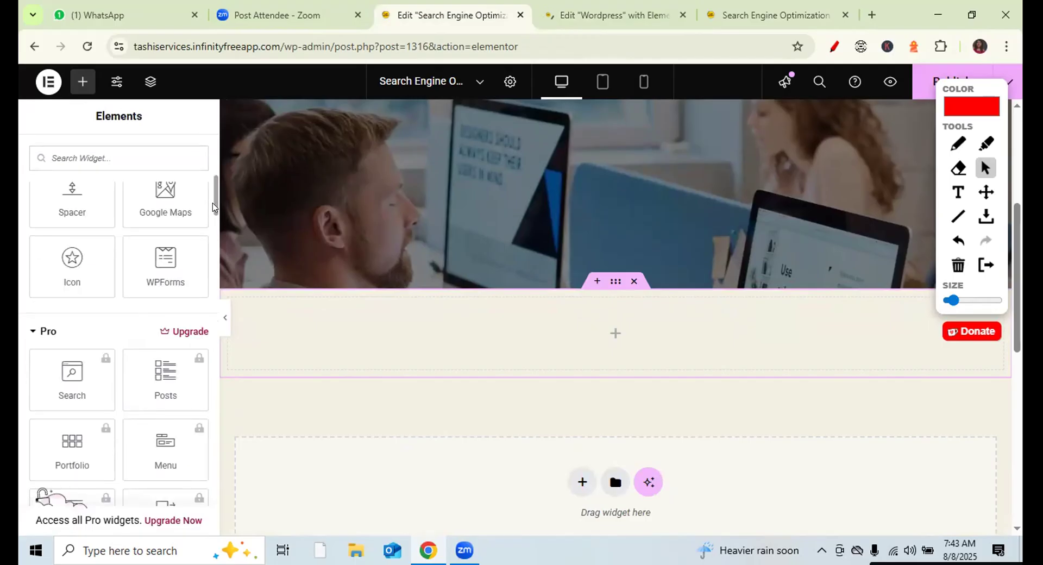
scroll(213, 206, up, 3)
drag(108, 336, 518, 315)
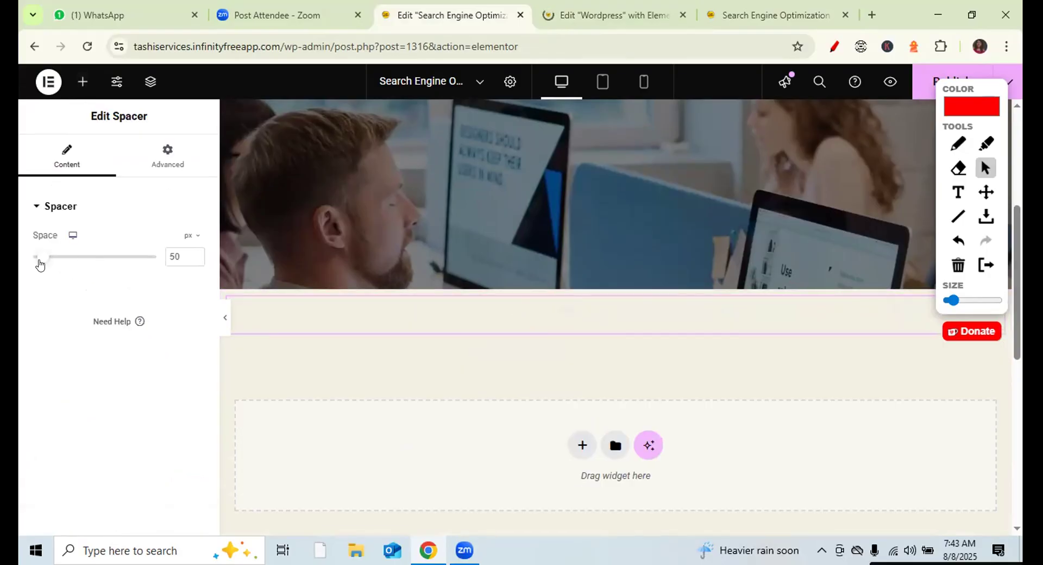
drag(39, 262, 42, 263)
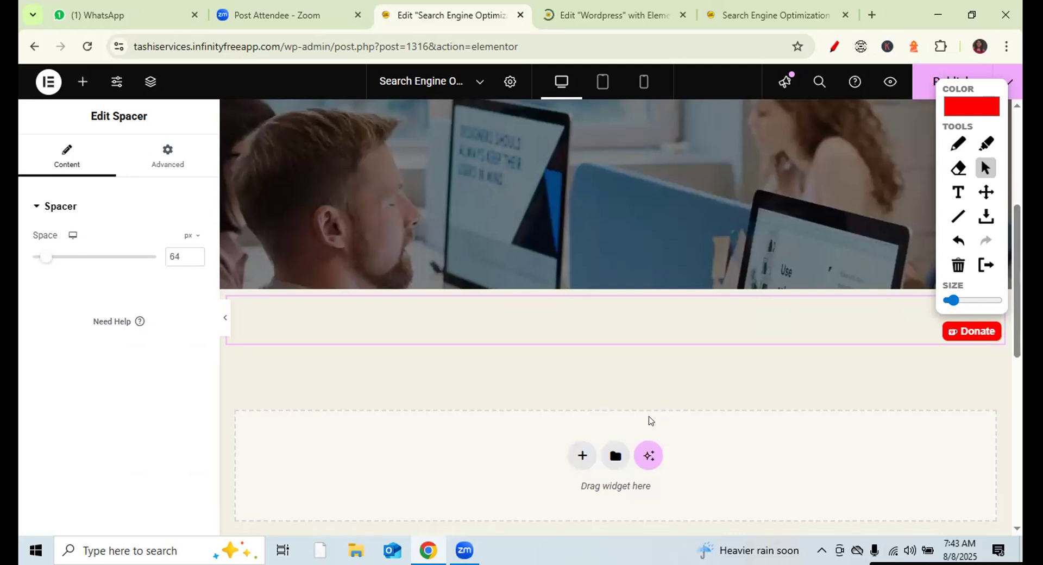
click(582, 456)
- Create a two-column grid section and try placing a container in its left column
click(630, 489)
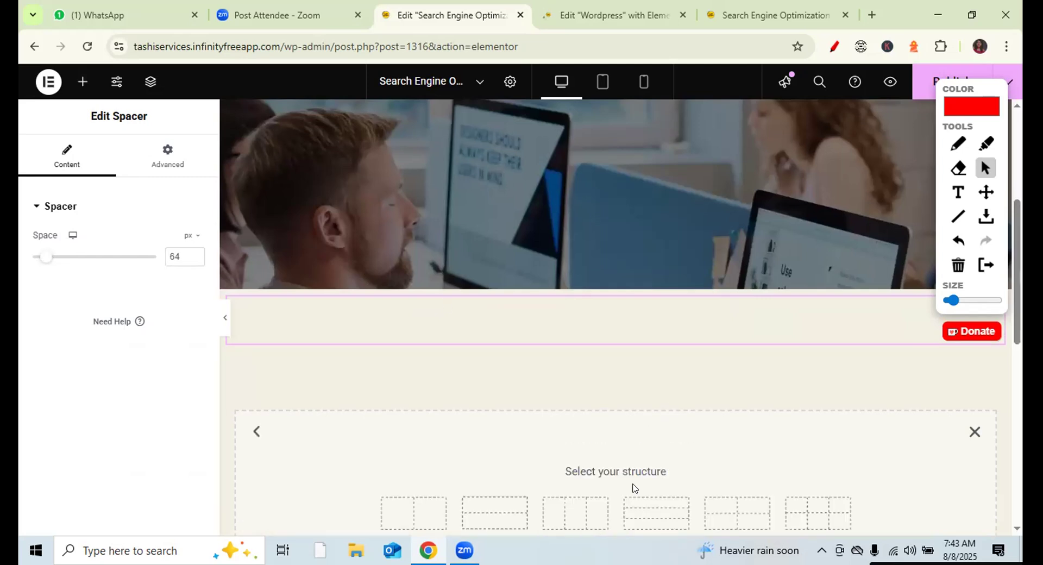
click(418, 508)
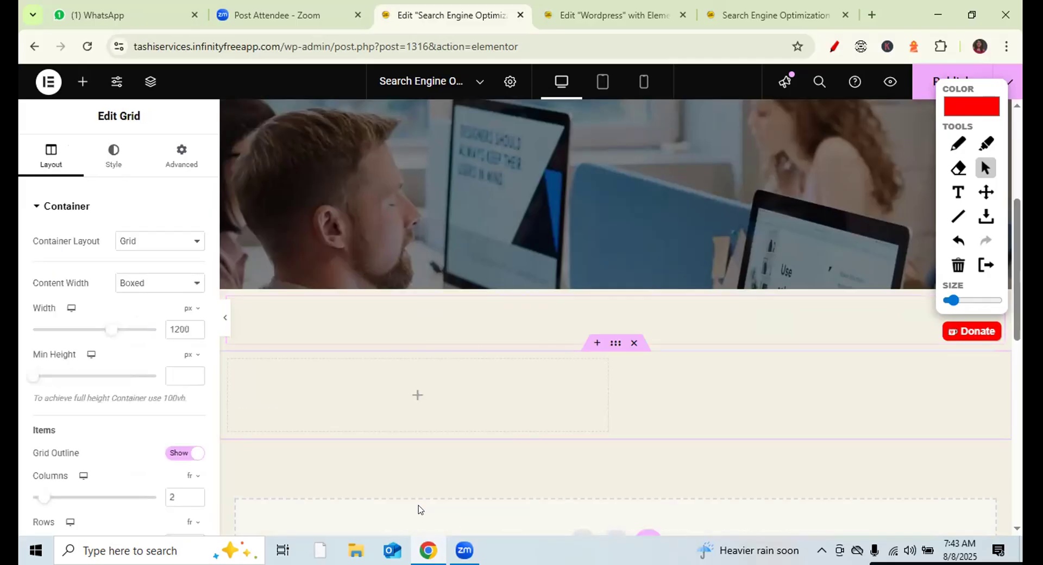
click(82, 80)
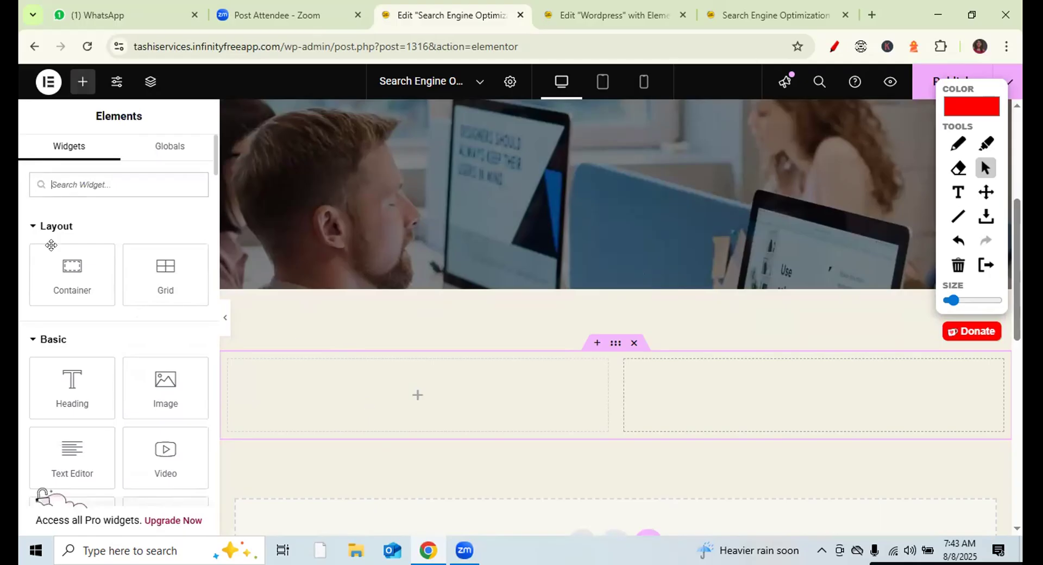
drag(67, 271, 456, 407)
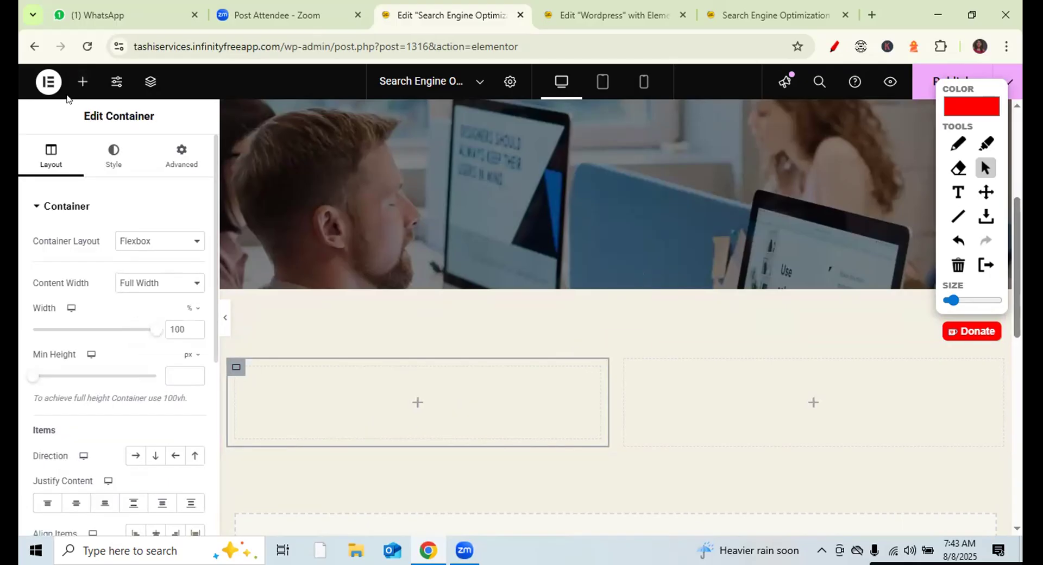
click(77, 80)
drag(55, 268, 823, 399)
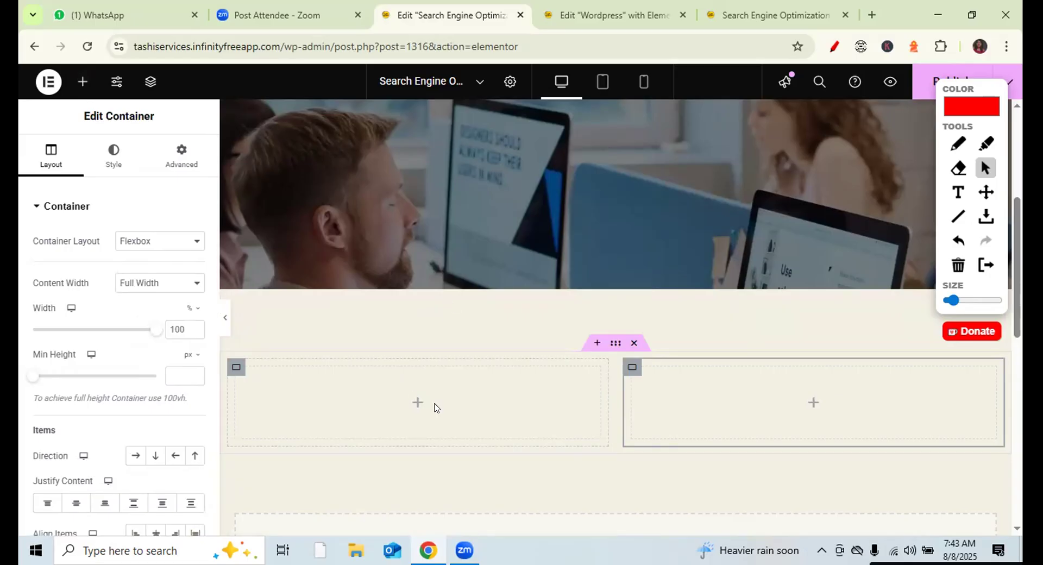
- Drop a default Heading and a Text Editor paragraph into the empty left column
click(82, 82)
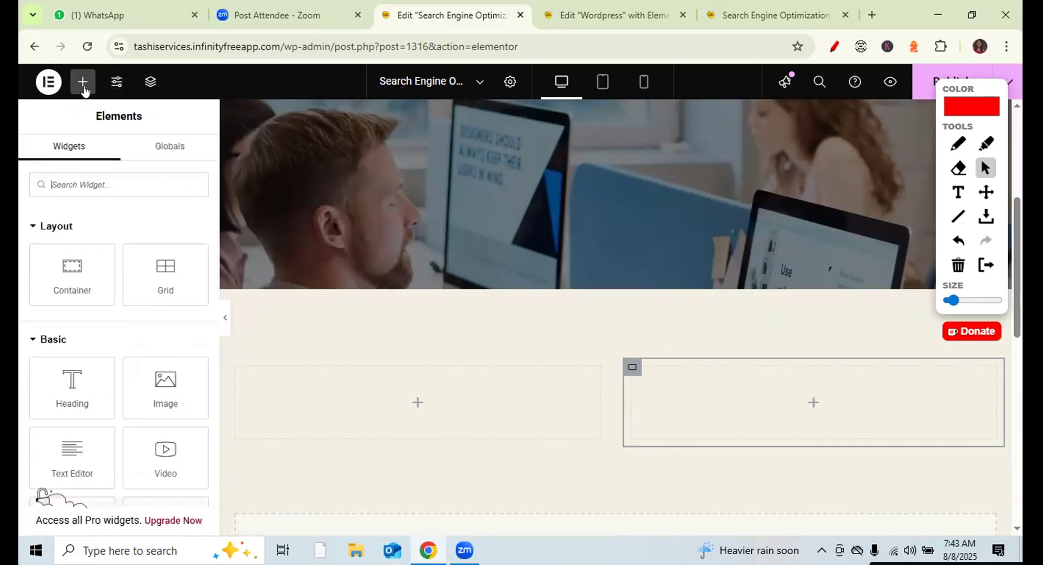
drag(55, 391, 360, 408)
click(83, 82)
drag(70, 451, 407, 395)
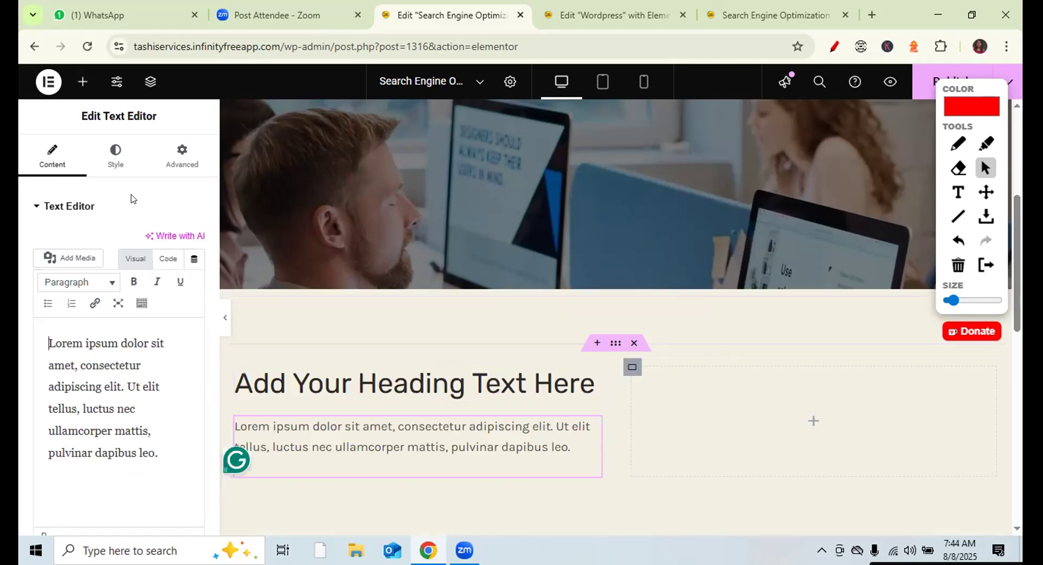
click(627, 7)
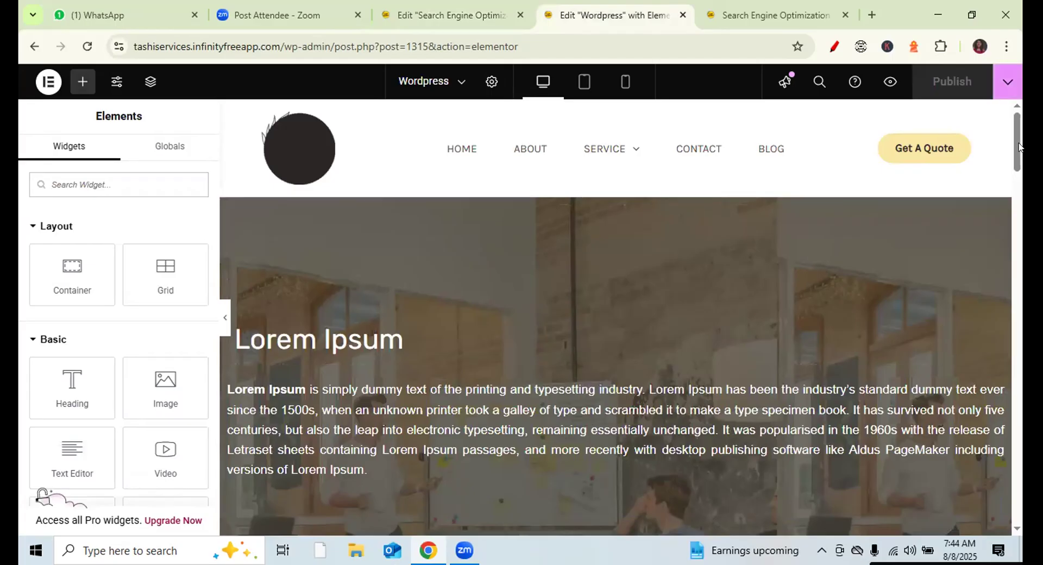
- Select the Contact Us Google Maps widget and raise its zoom from 8 to 15
drag(1013, 148, 1013, 266)
scroll(609, 359, down, 10)
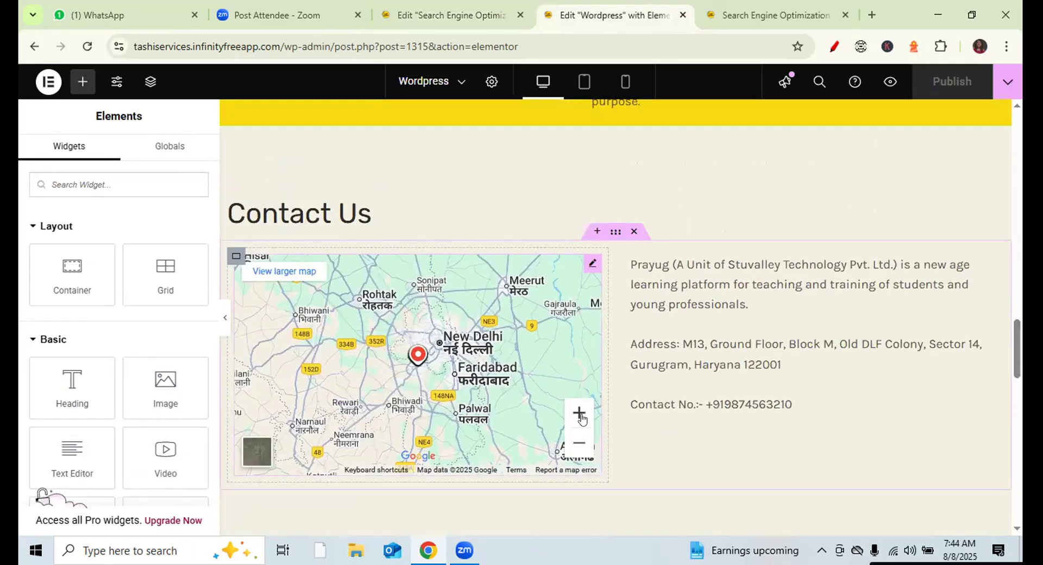
click(591, 265)
drag(81, 392, 97, 392)
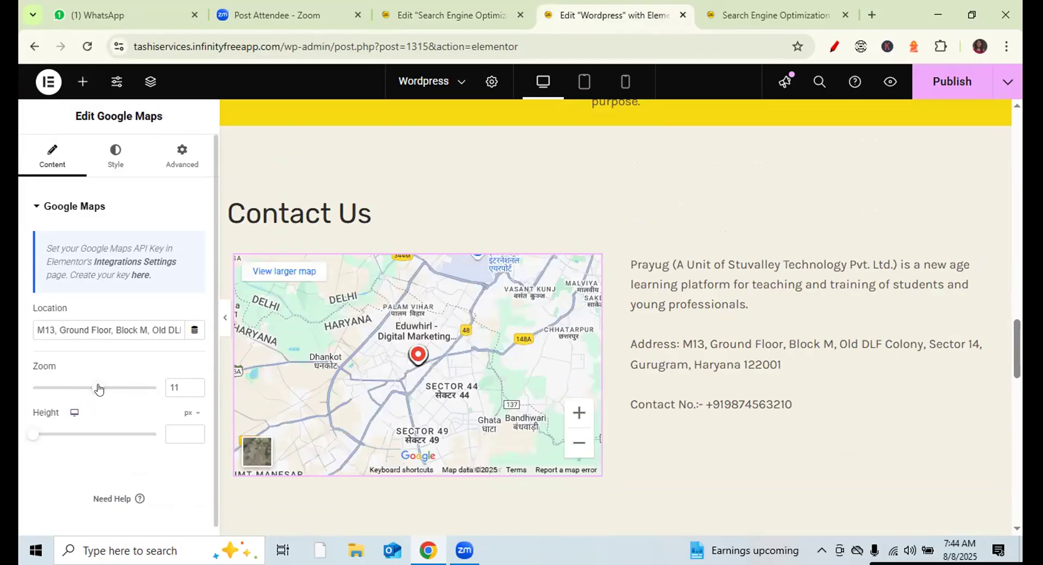
click(141, 387)
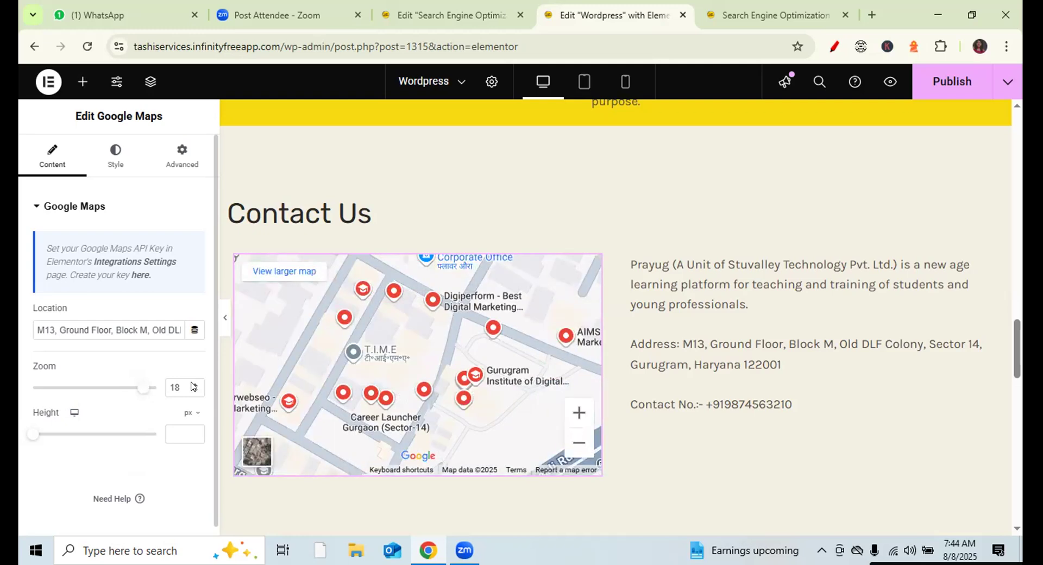
- Settle the map zoom at 19, recentre on the Prayug marker, and publish
click(192, 385)
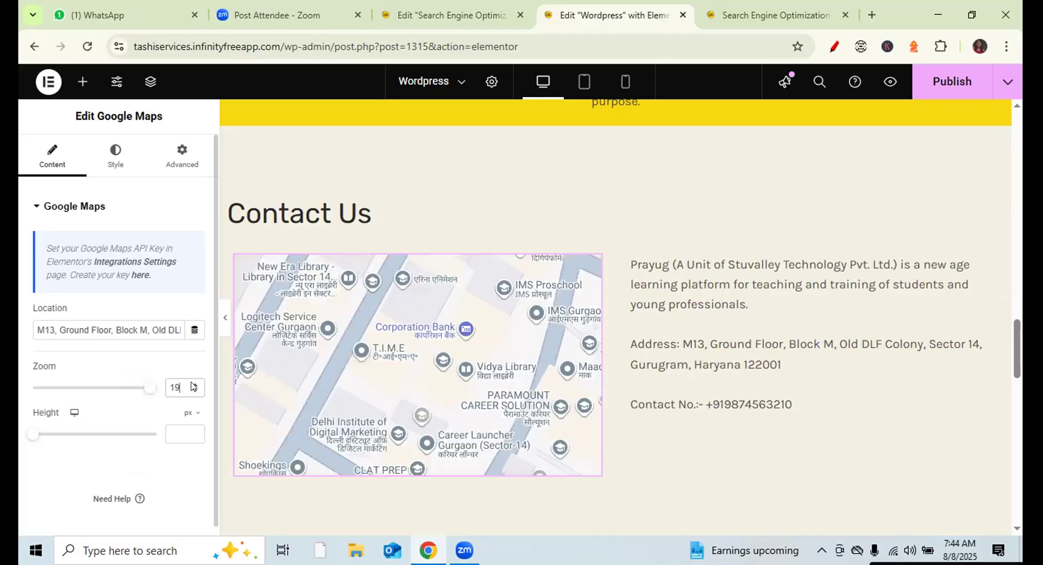
click(193, 384)
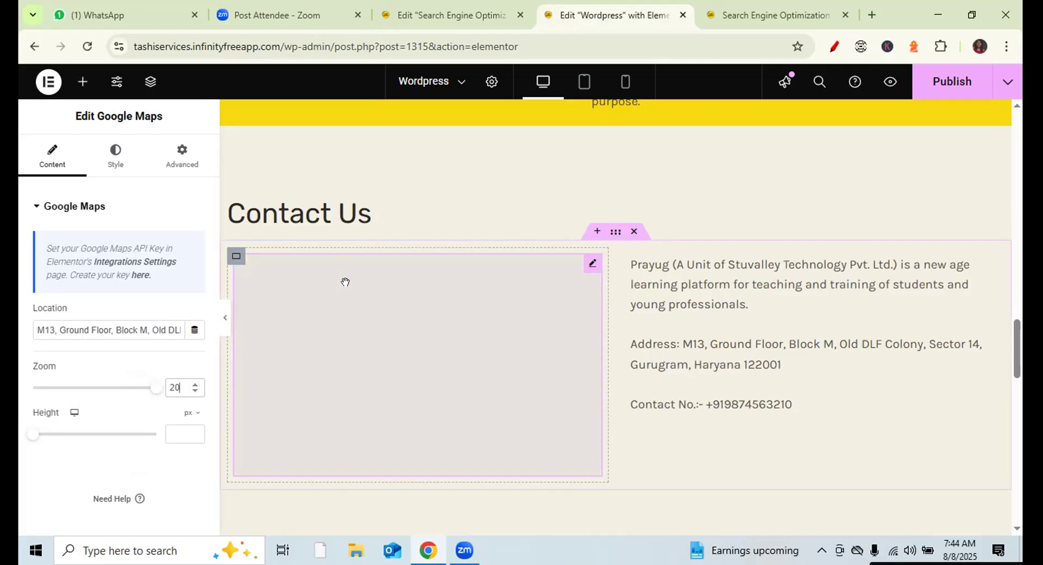
click(195, 391)
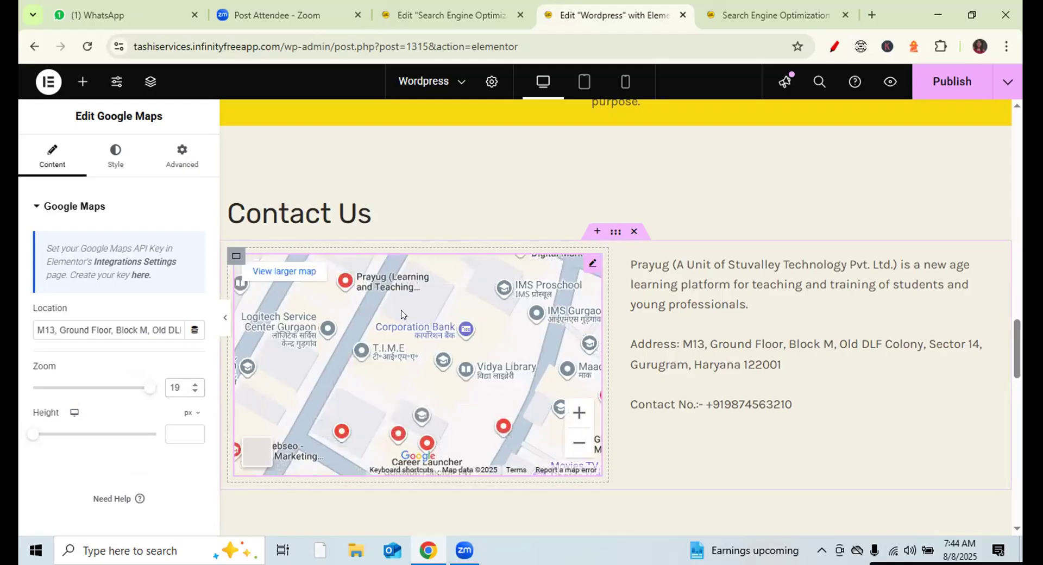
mouse_move(344, 281)
mouse_down()
mouse_move(368, 349)
mouse_move(411, 378)
mouse_up()
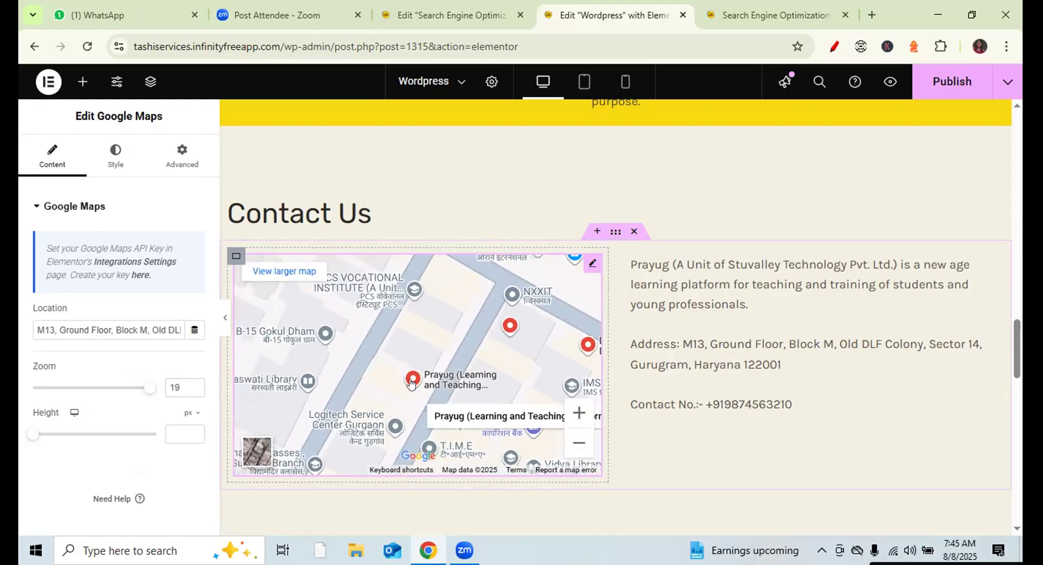
click(943, 89)
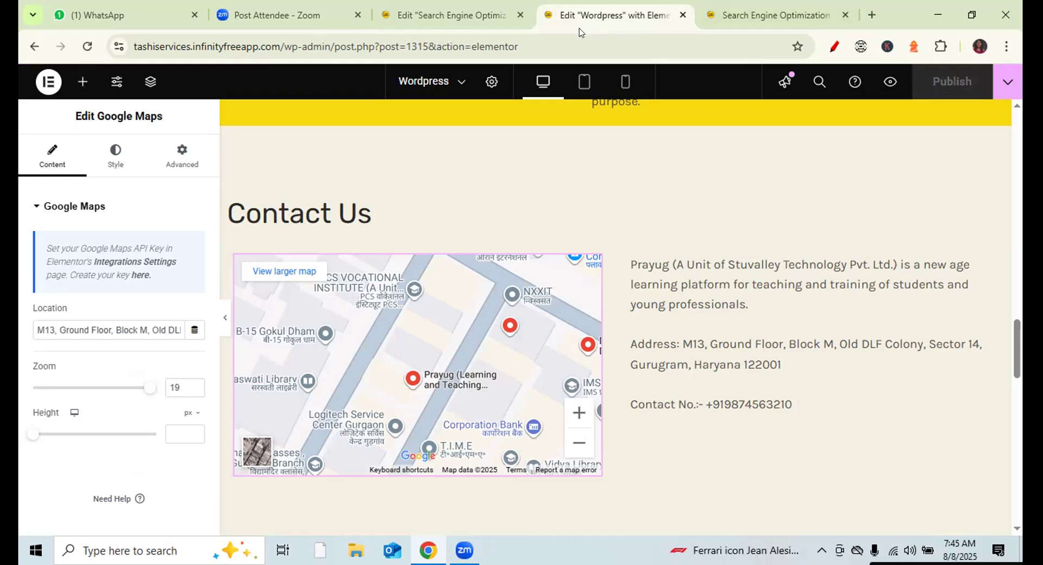
- Open the live Wordpress homepage from the SERVICE menu and scroll to Contact Us
click(771, 17)
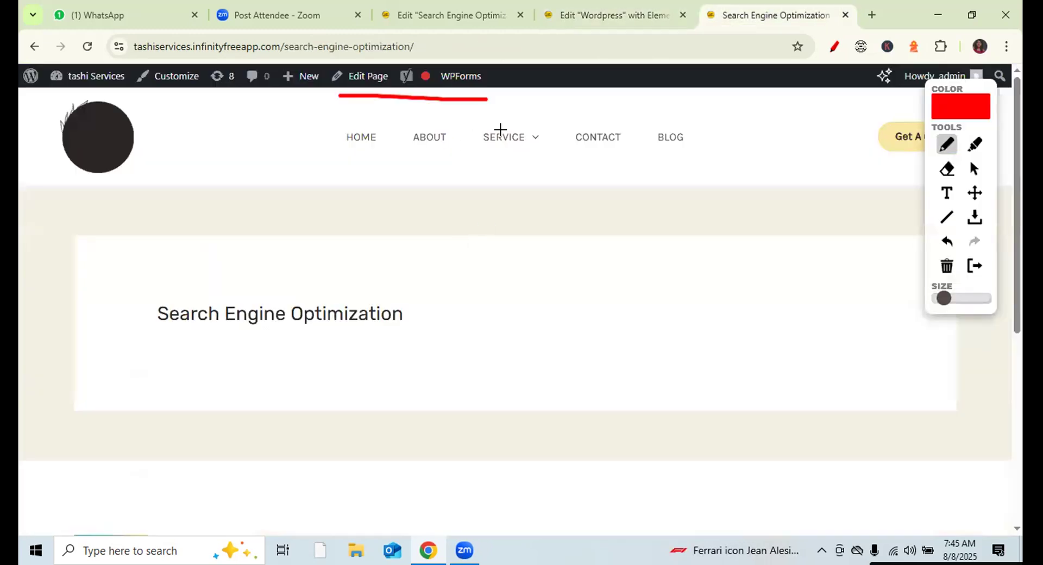
click(974, 170)
mouse_move(495, 156)
click(507, 190)
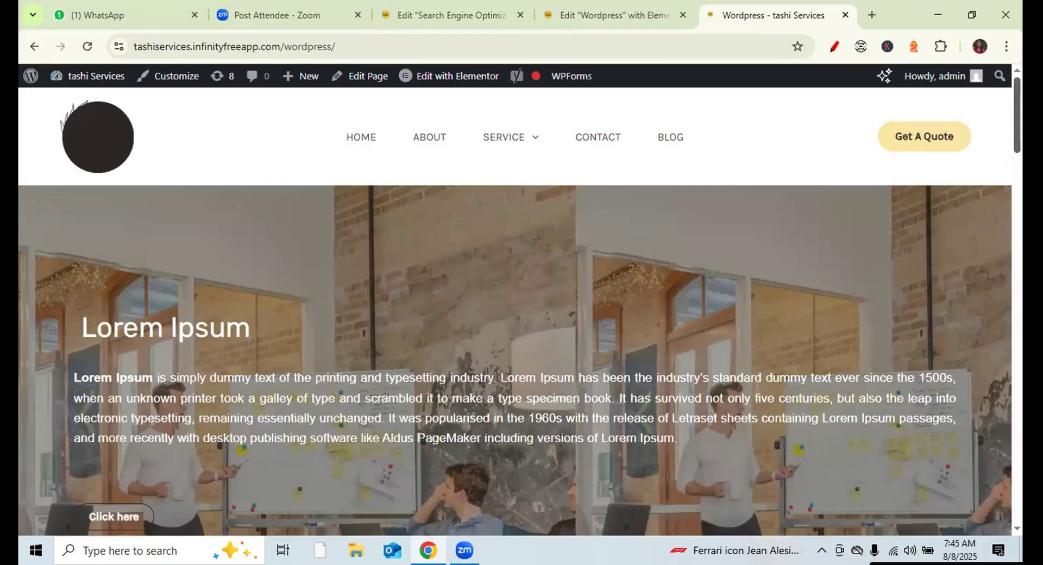
drag(1016, 105, 1014, 354)
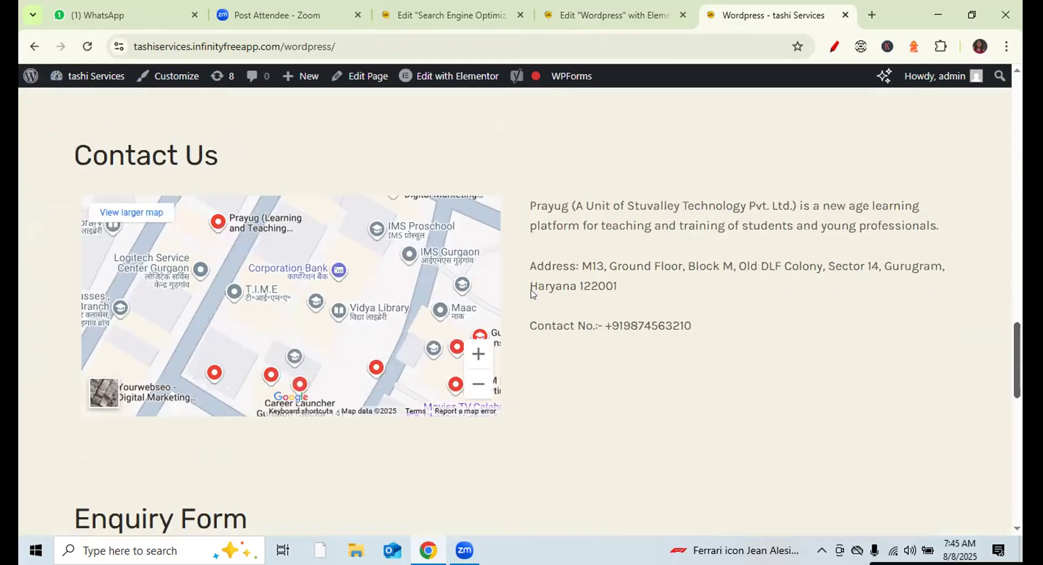
- Zoom the live map in two levels and pan around the Prayug marker
click(477, 354)
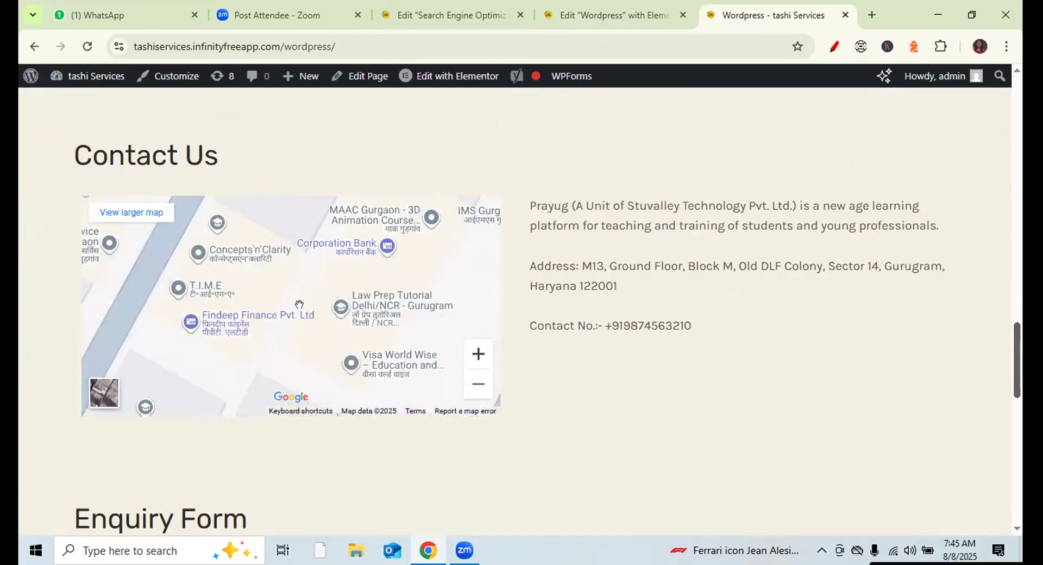
drag(300, 314, 400, 377)
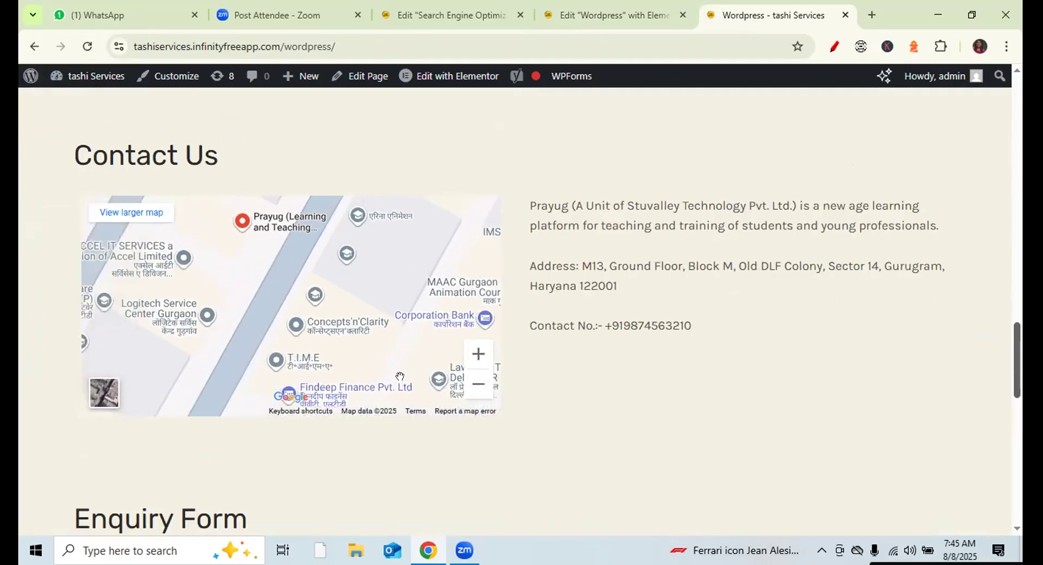
drag(249, 298, 228, 316)
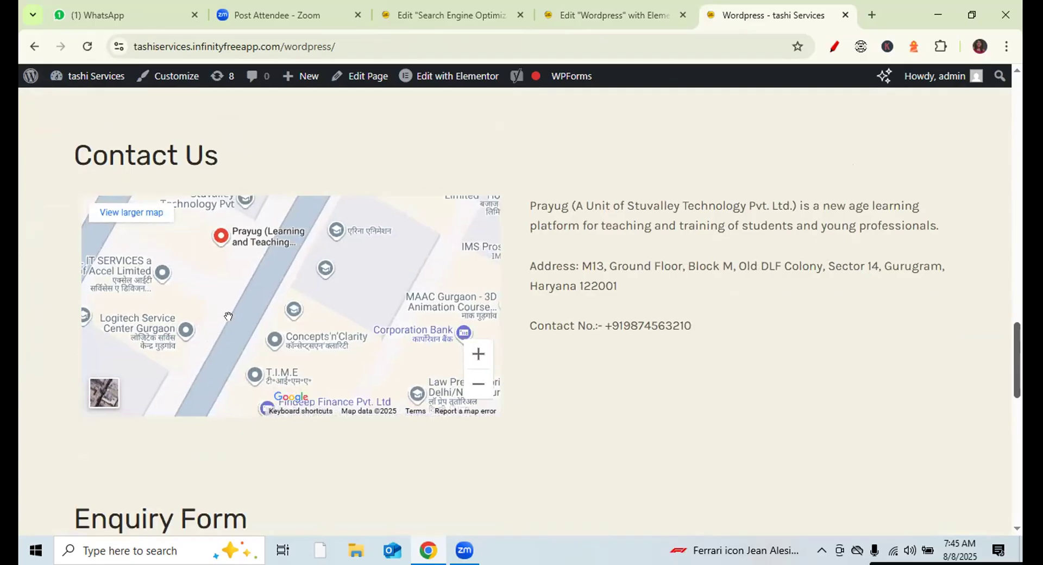
click(478, 354)
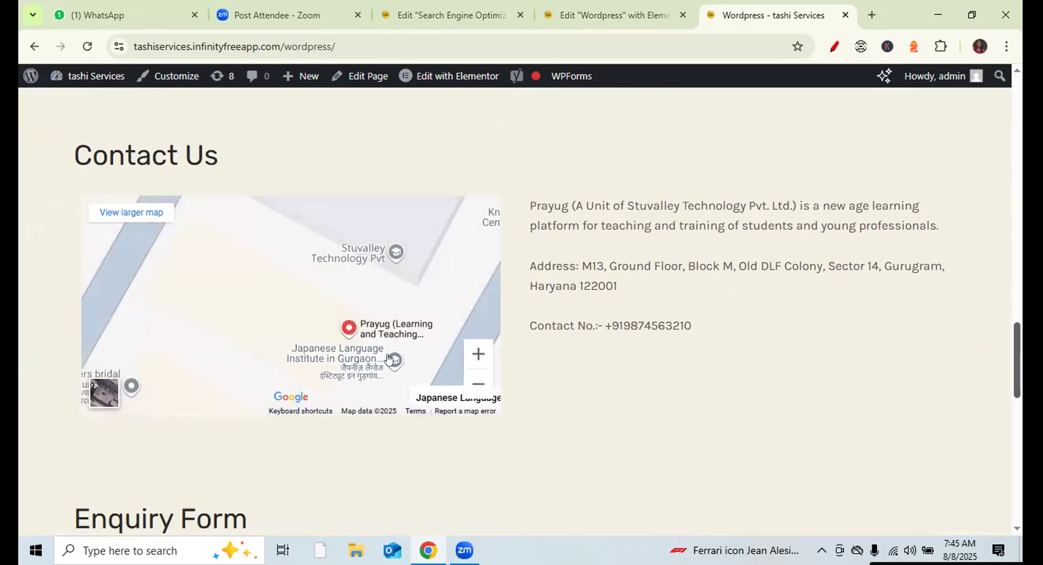
mouse_move(389, 358)
mouse_down()
mouse_move(325, 316)
mouse_move(435, 199)
mouse_up()
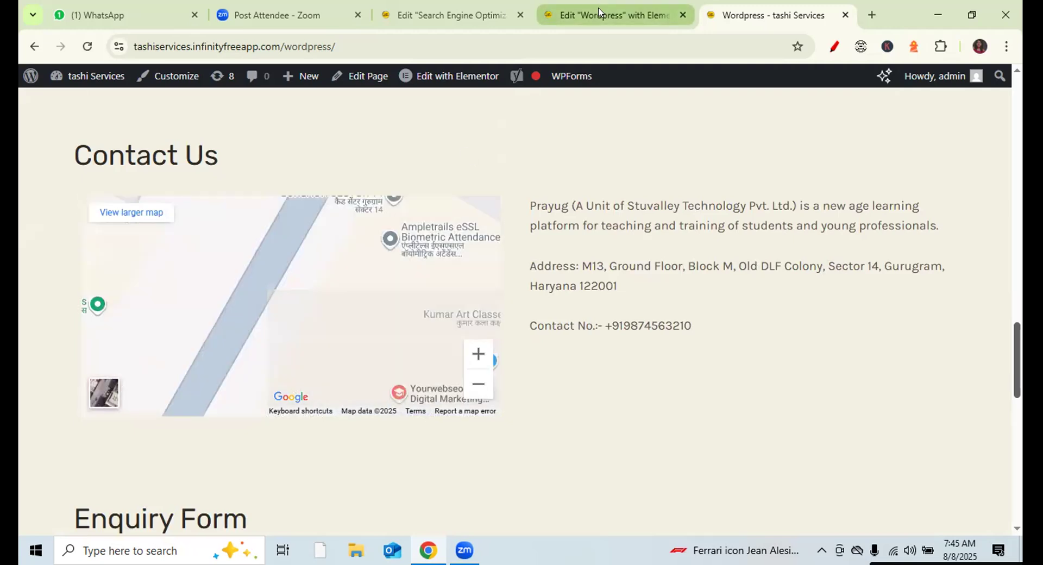
- Lower the map zoom to 9, then raise it step by step to 16
click(562, 16)
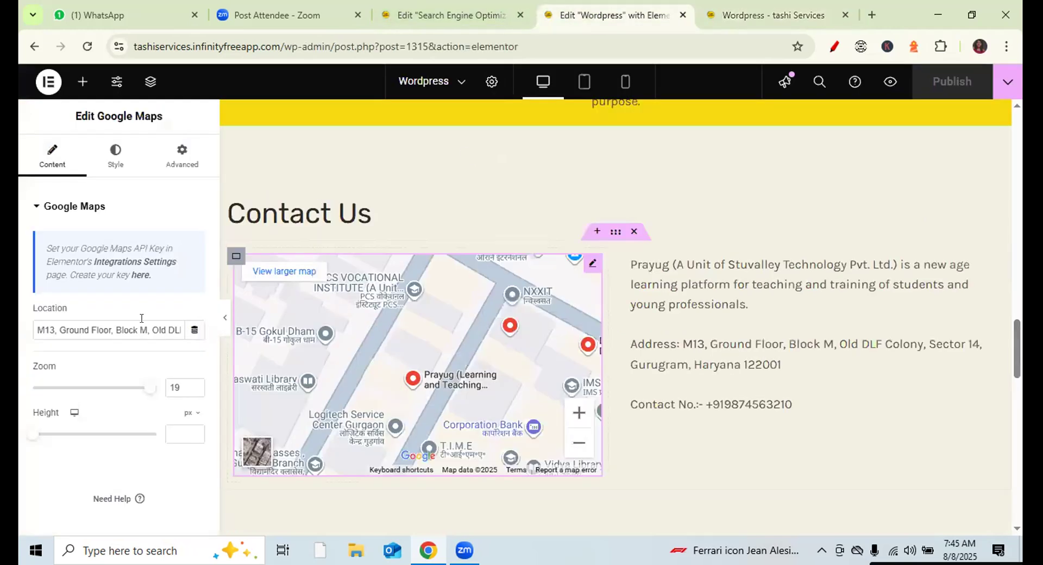
drag(152, 389, 84, 388)
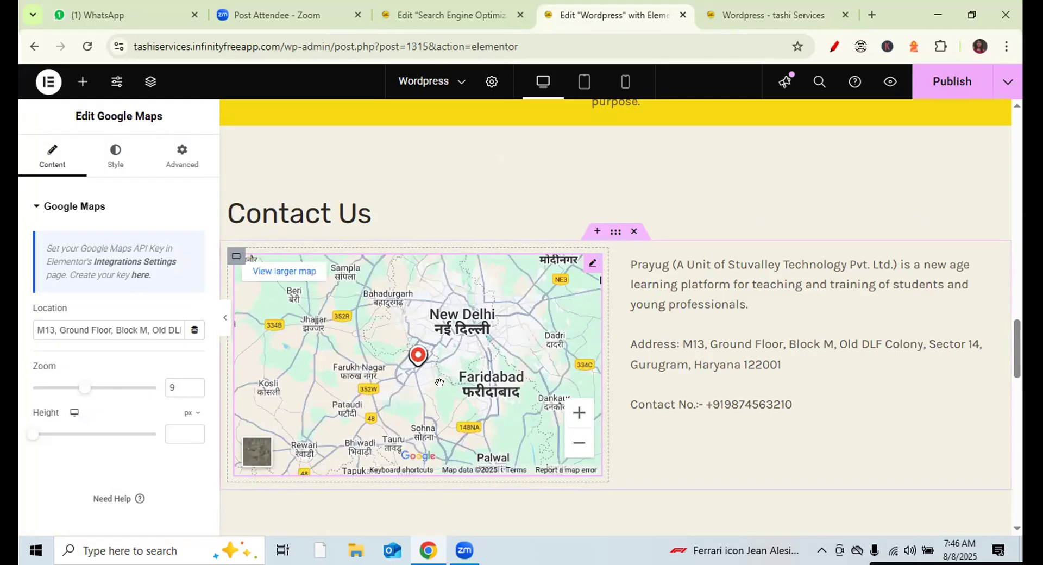
click(195, 384)
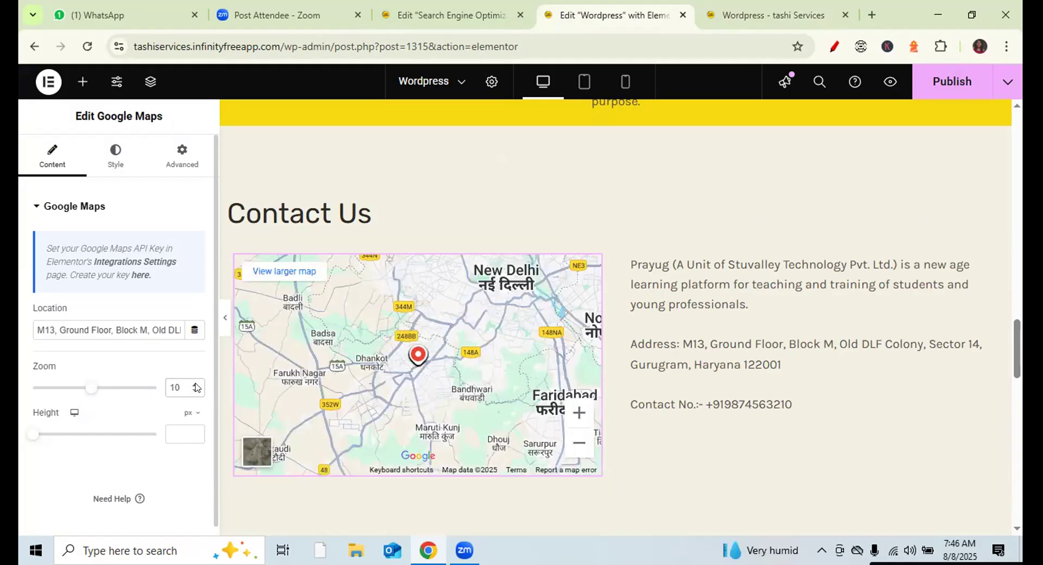
click(196, 384)
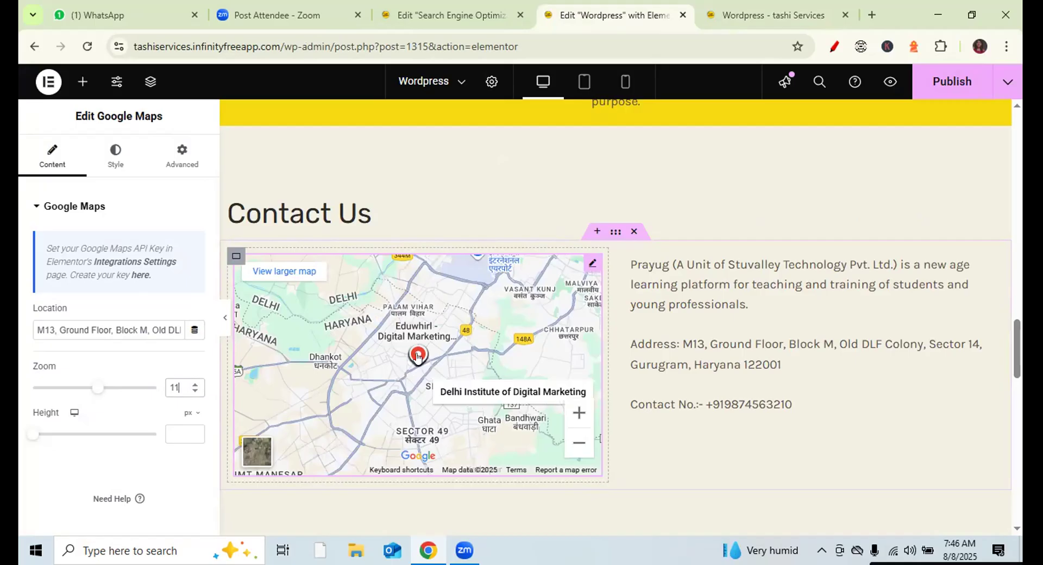
drag(97, 388, 109, 393)
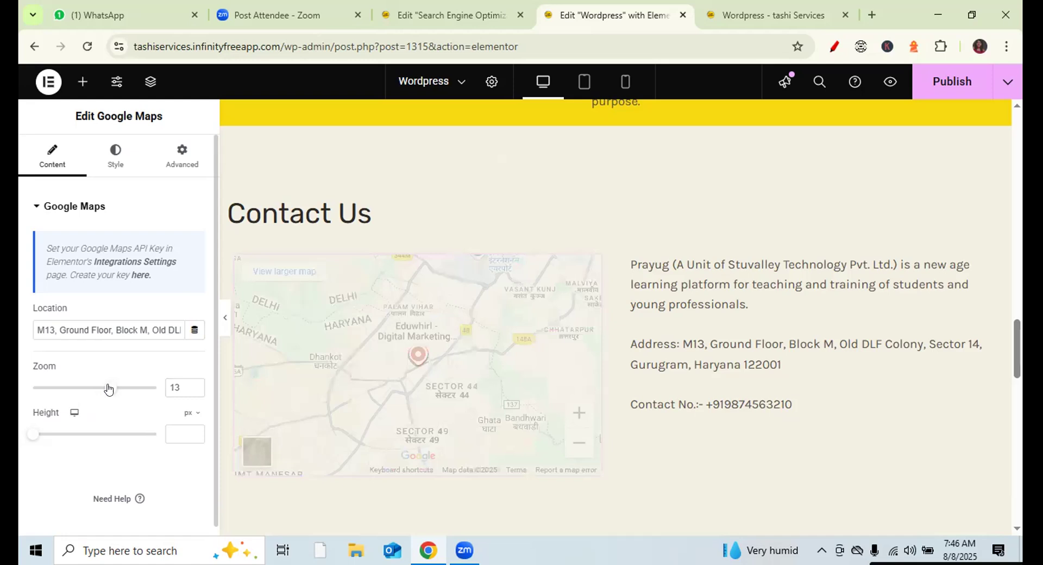
drag(108, 388, 128, 389)
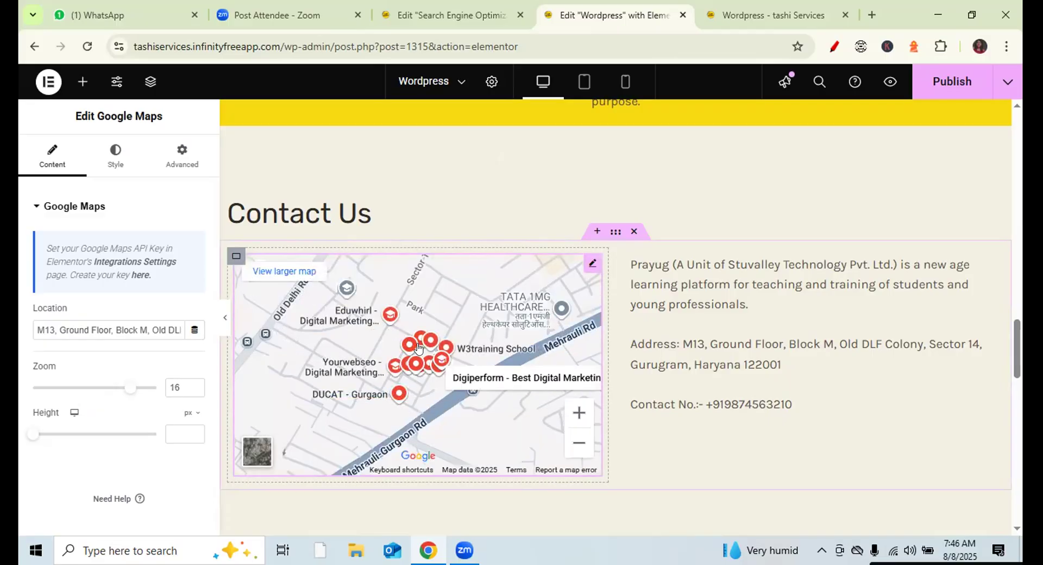
mouse_move(455, 311)
mouse_down()
mouse_move(460, 397)
mouse_move(452, 315)
mouse_up()
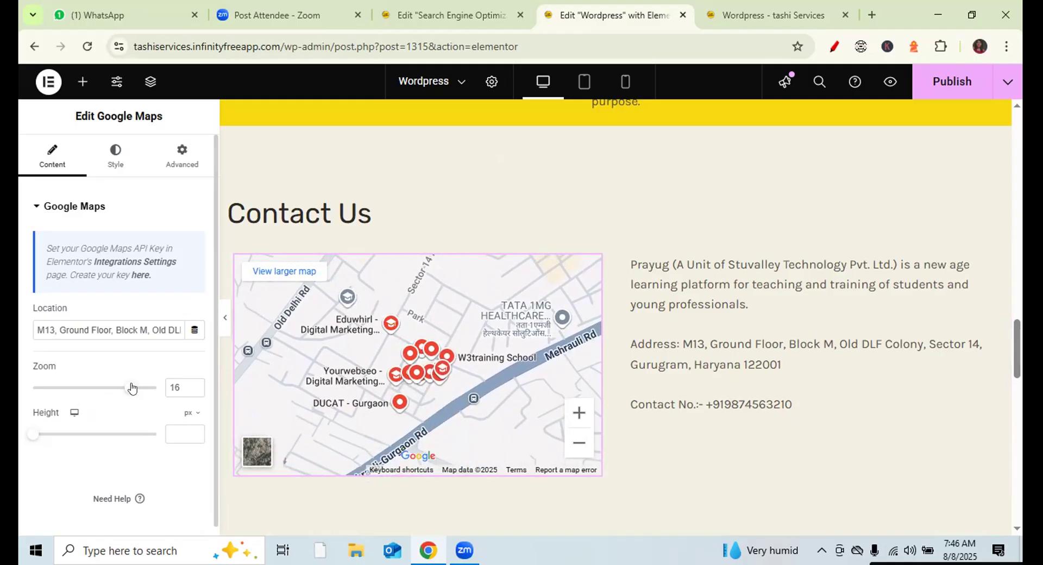
- Bring the map zoom to 19, recentre on the marker, circle the value, and publish
drag(132, 387, 134, 388)
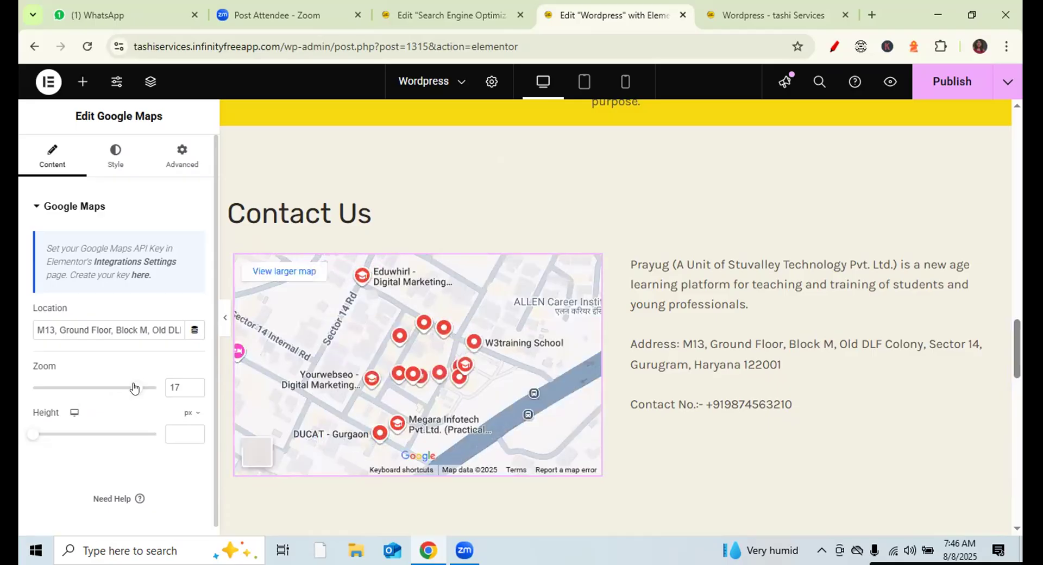
drag(134, 387, 142, 387)
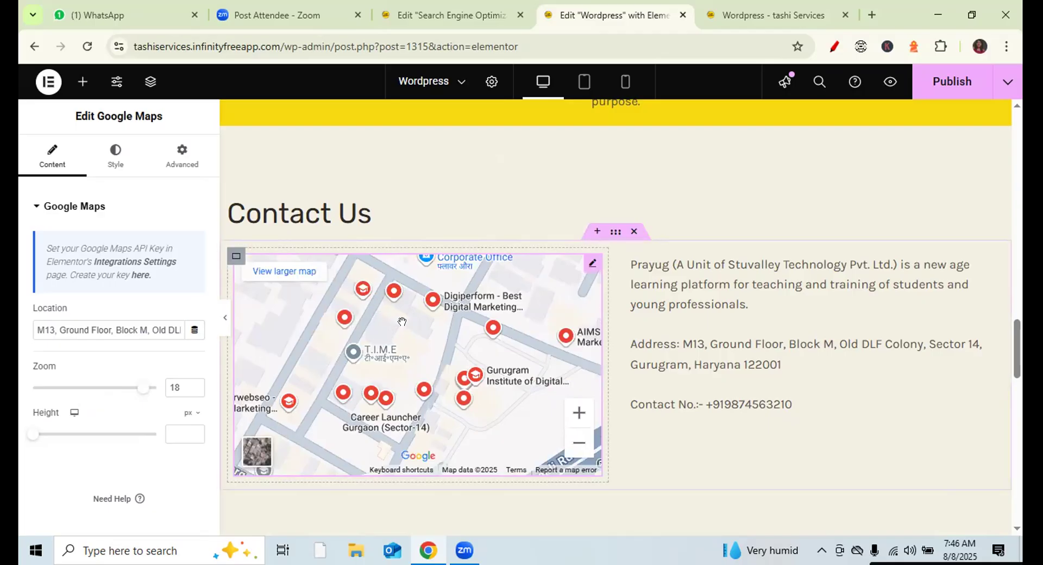
drag(418, 338, 411, 373)
click(194, 383)
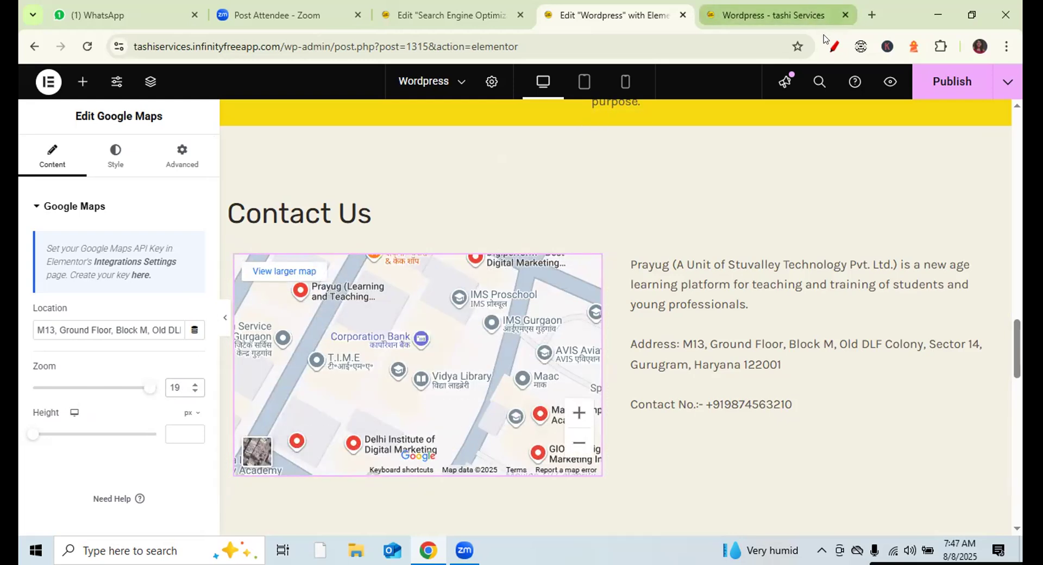
mouse_move(204, 372)
mouse_down()
mouse_move(183, 383)
mouse_move(191, 399)
mouse_move(212, 380)
mouse_move(202, 370)
mouse_up()
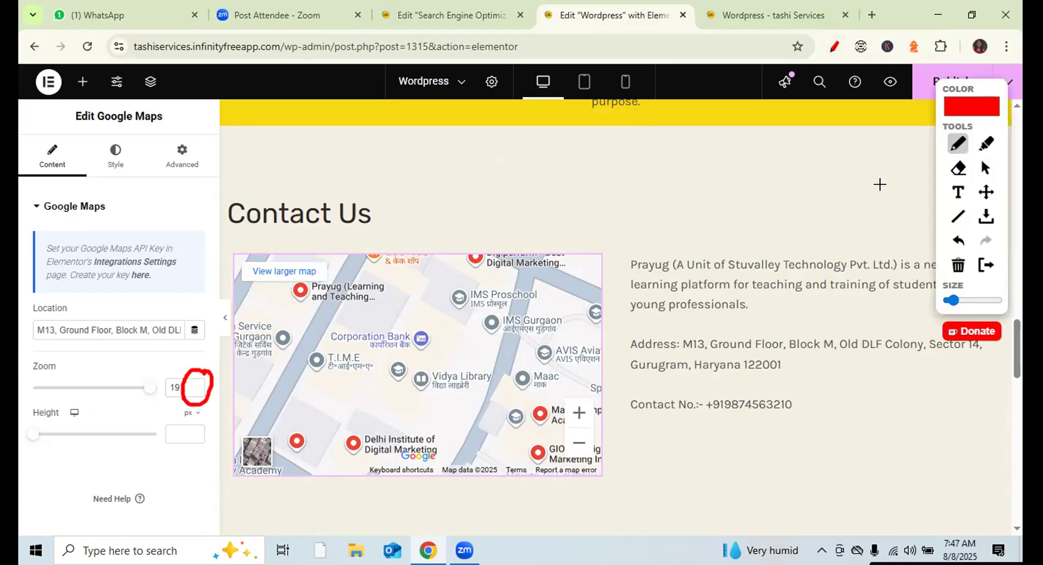
click(983, 169)
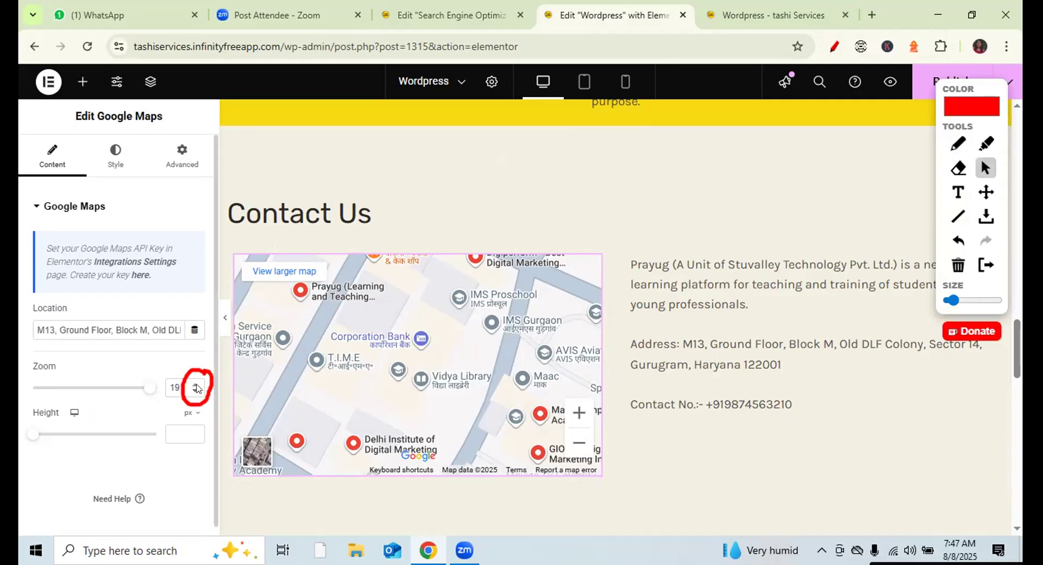
drag(319, 298, 395, 365)
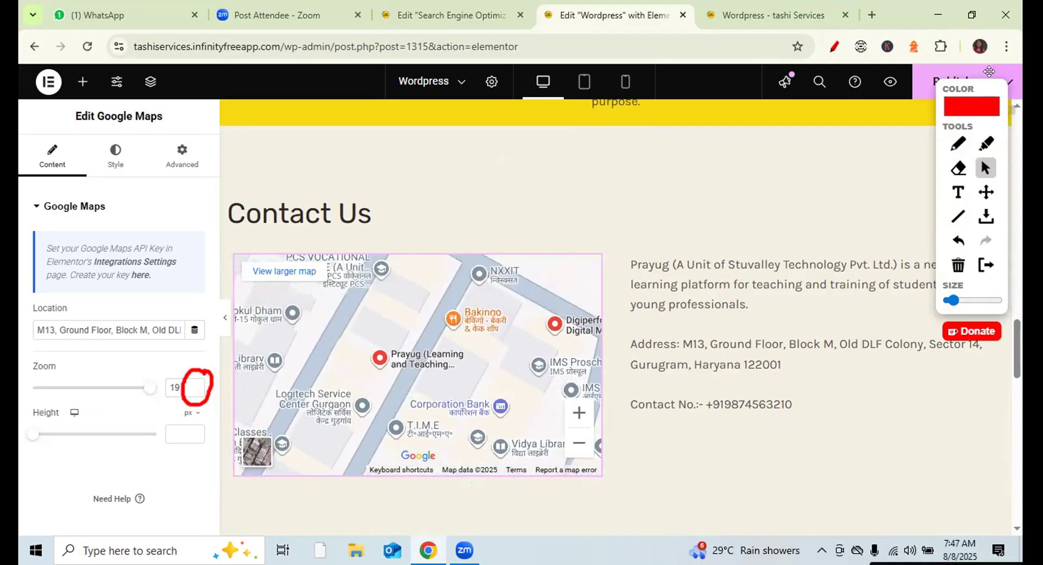
click(833, 46)
click(951, 84)
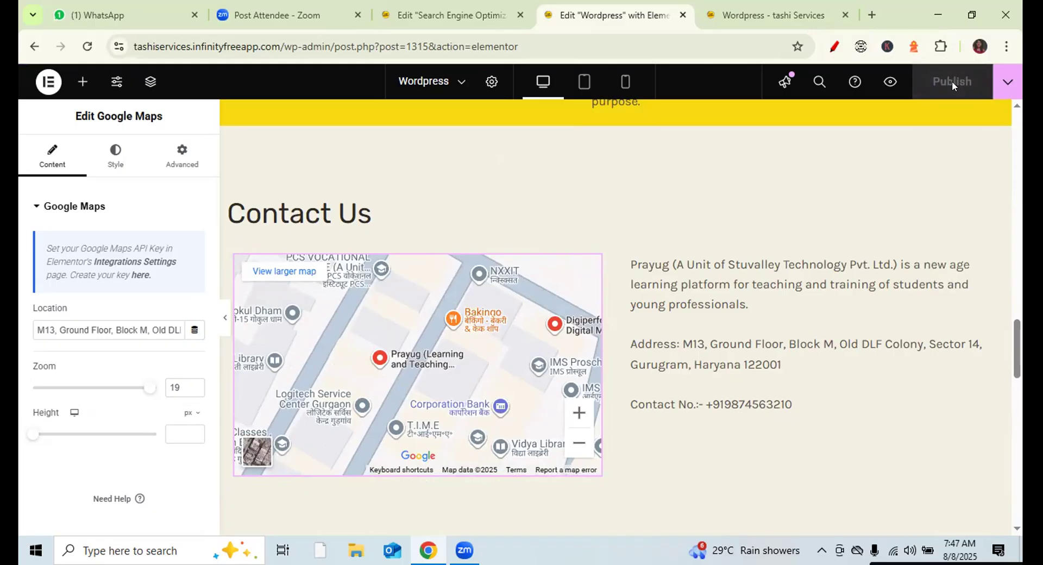
click(771, 15)
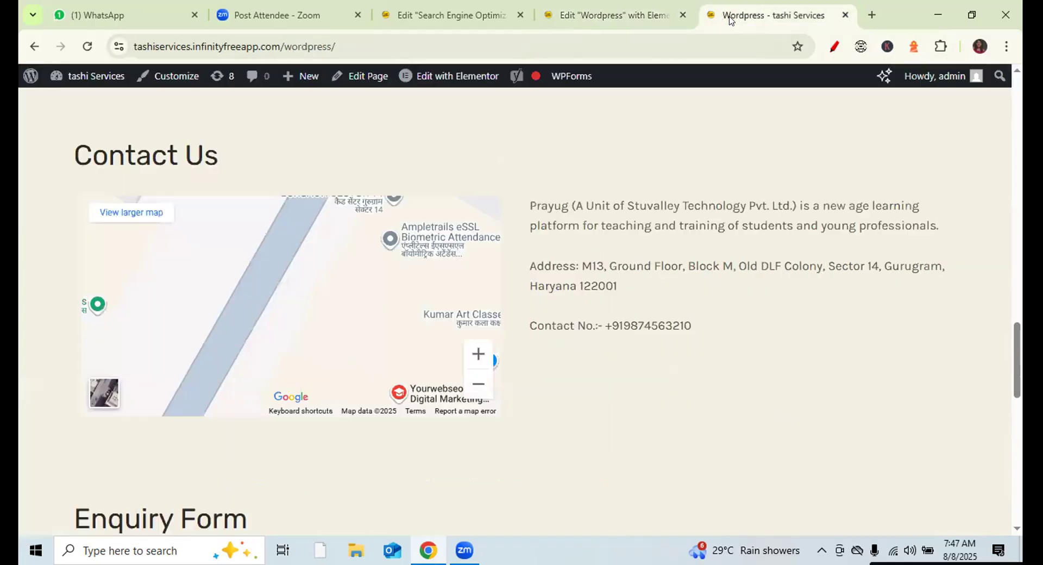
click(88, 45)
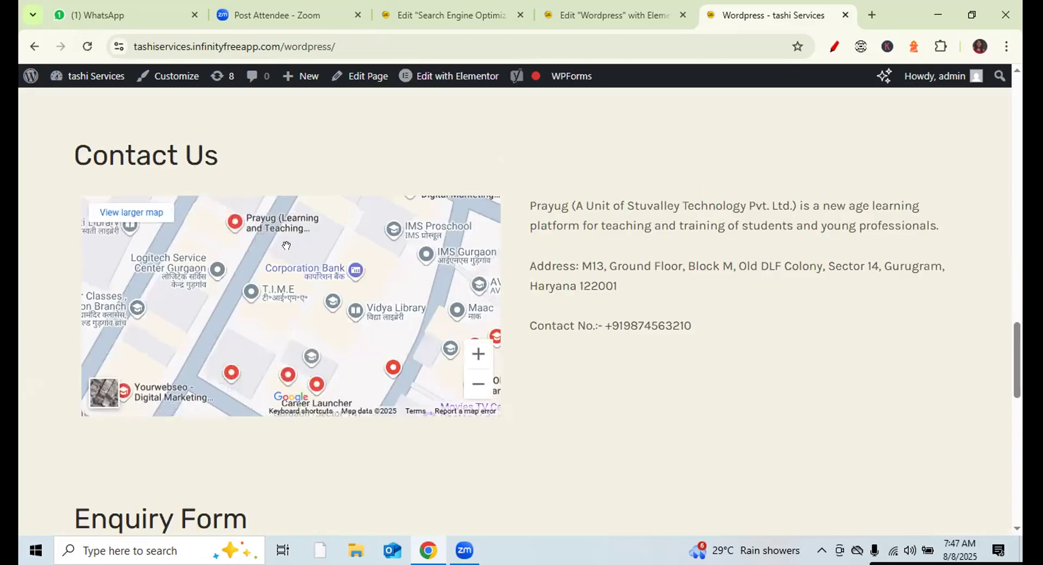
drag(286, 247, 300, 300)
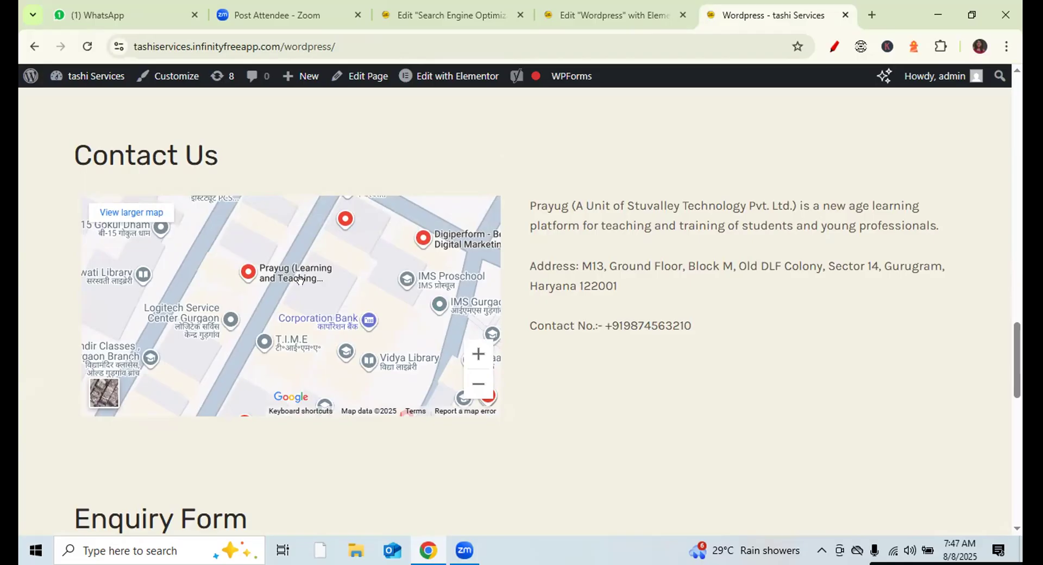
click(592, 21)
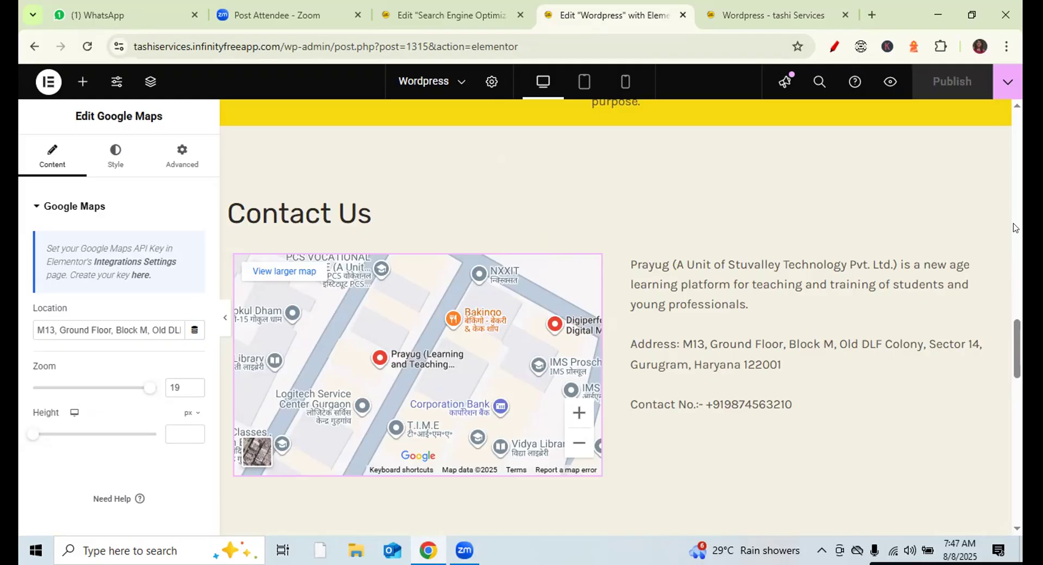
- Scroll up to the hero and mark its Click here button with a red tick, then erase it
drag(1016, 348, 1016, 141)
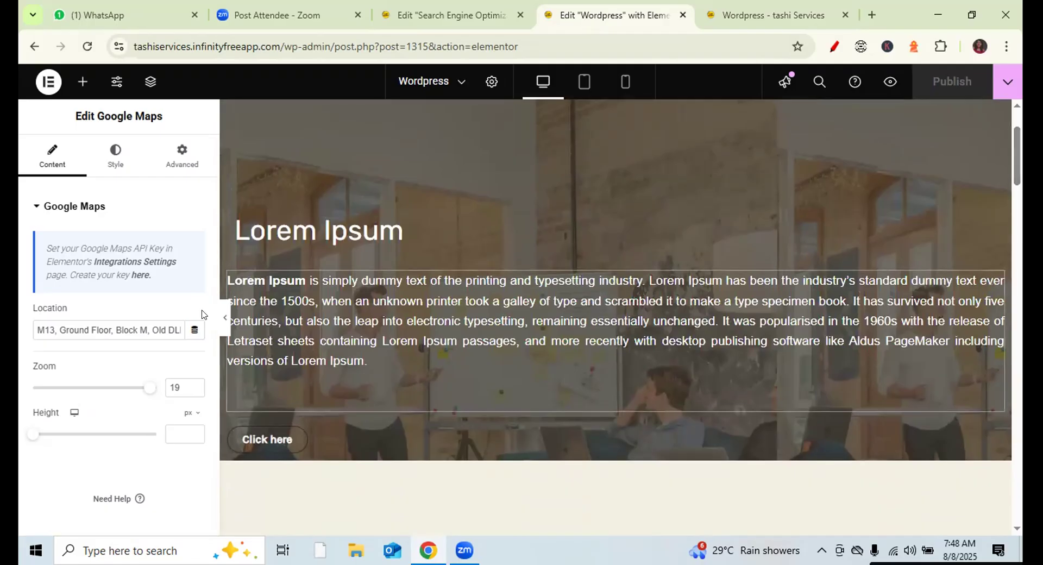
click(832, 47)
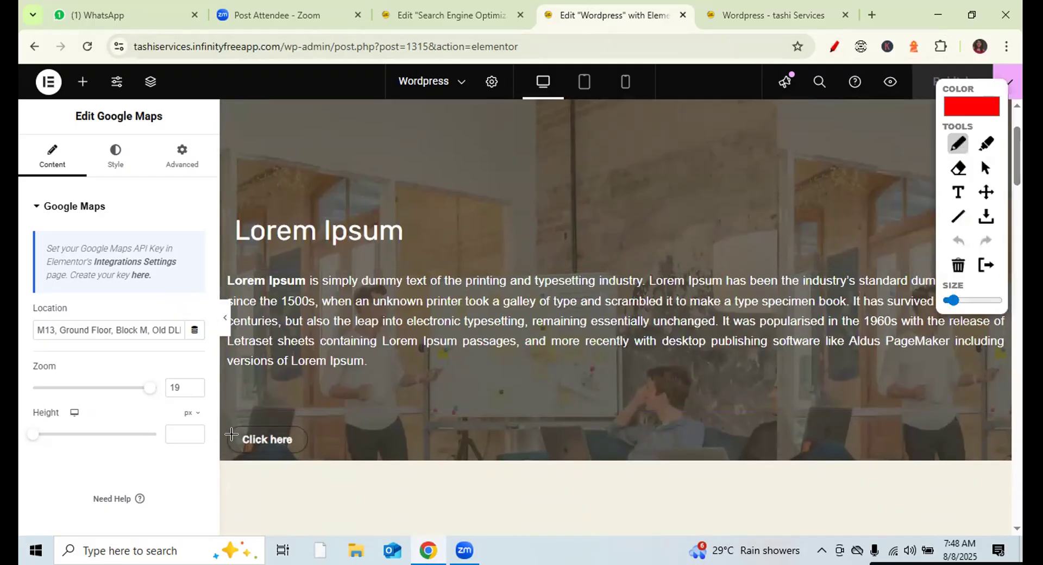
drag(215, 439, 246, 390)
click(985, 168)
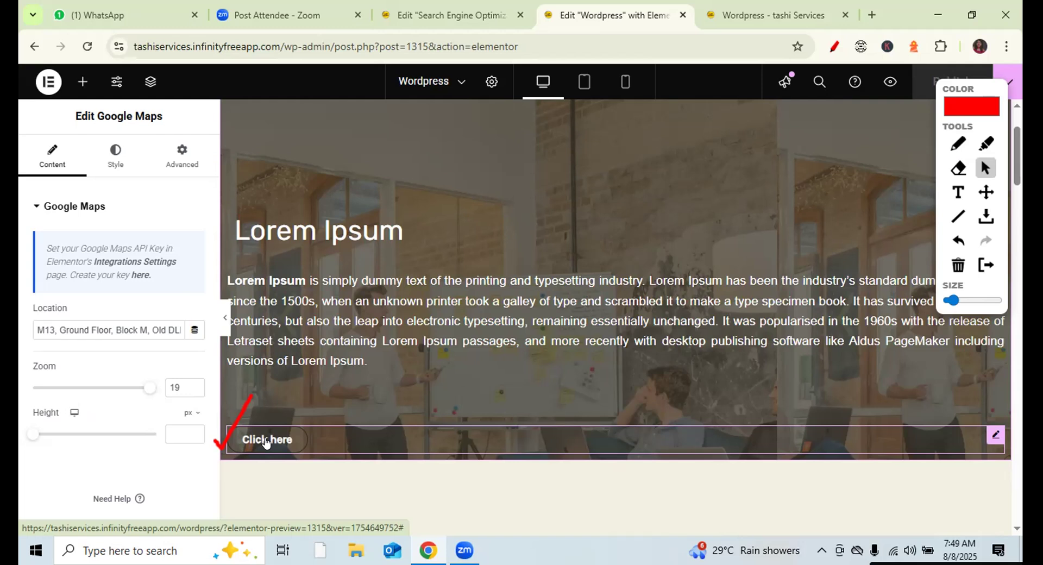
click(958, 265)
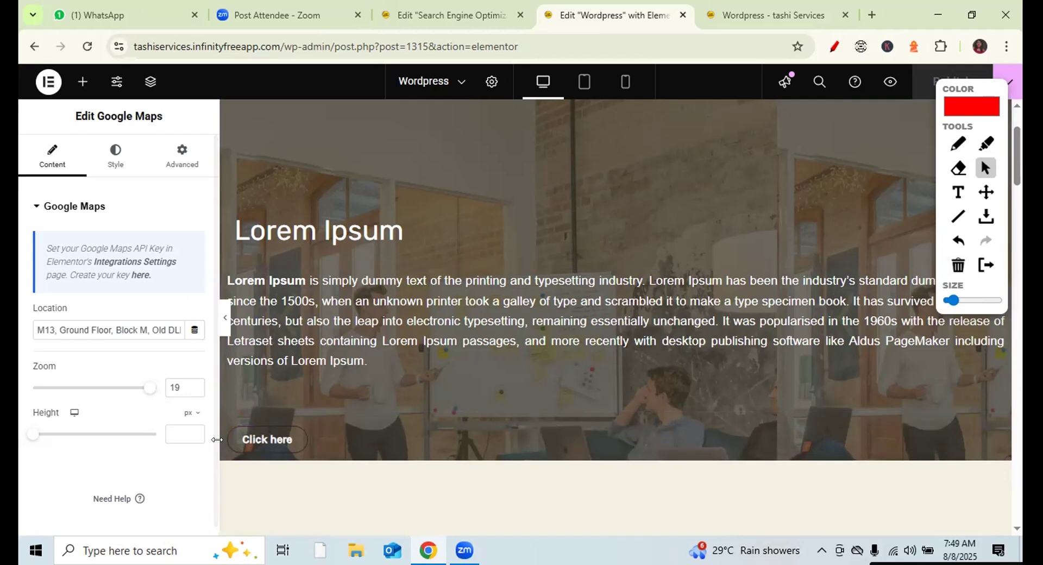
click(956, 145)
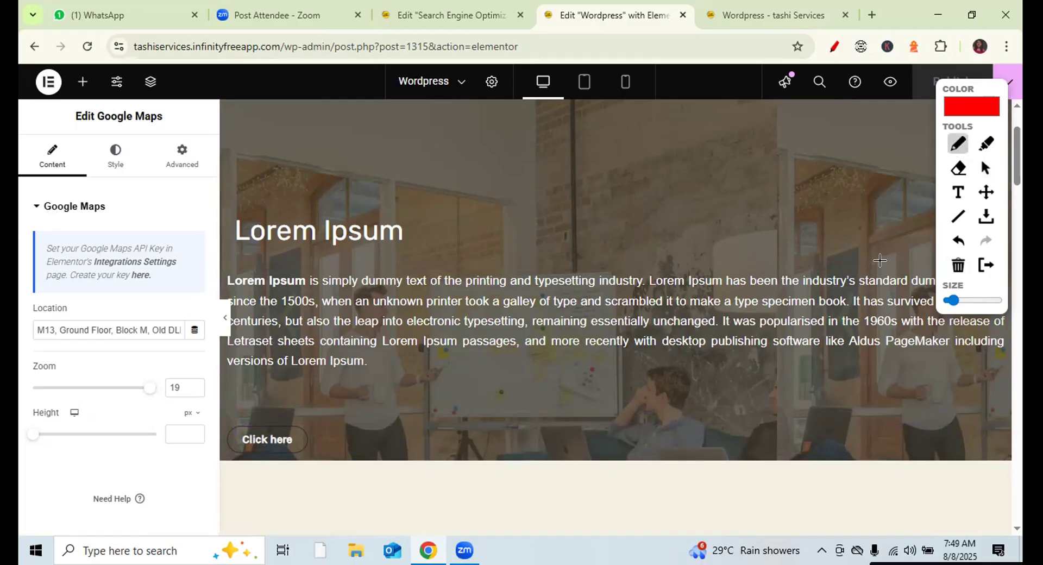
click(986, 170)
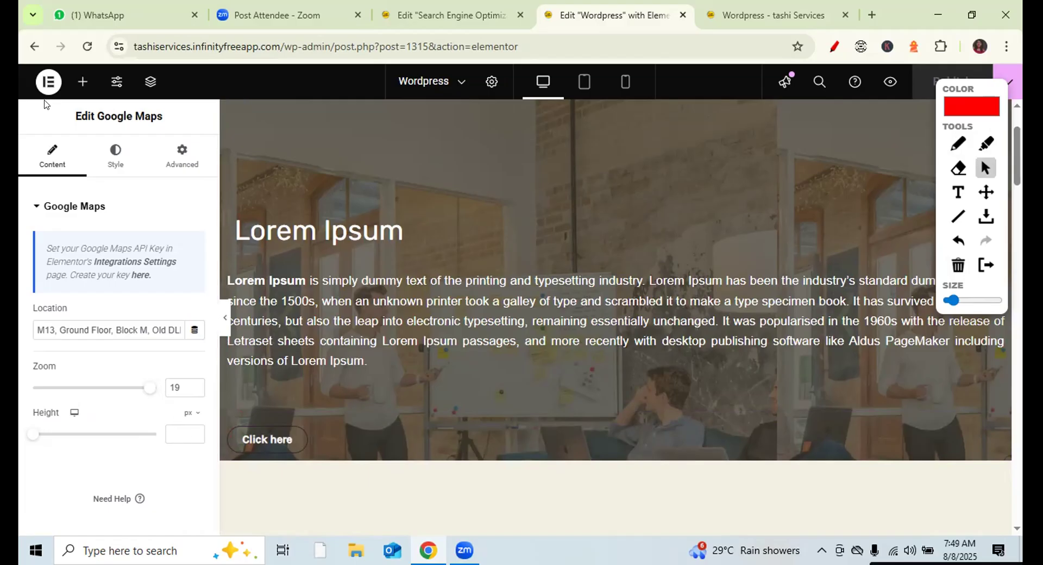
- Select the Click here button's link field and test where the live button currently leads
click(263, 436)
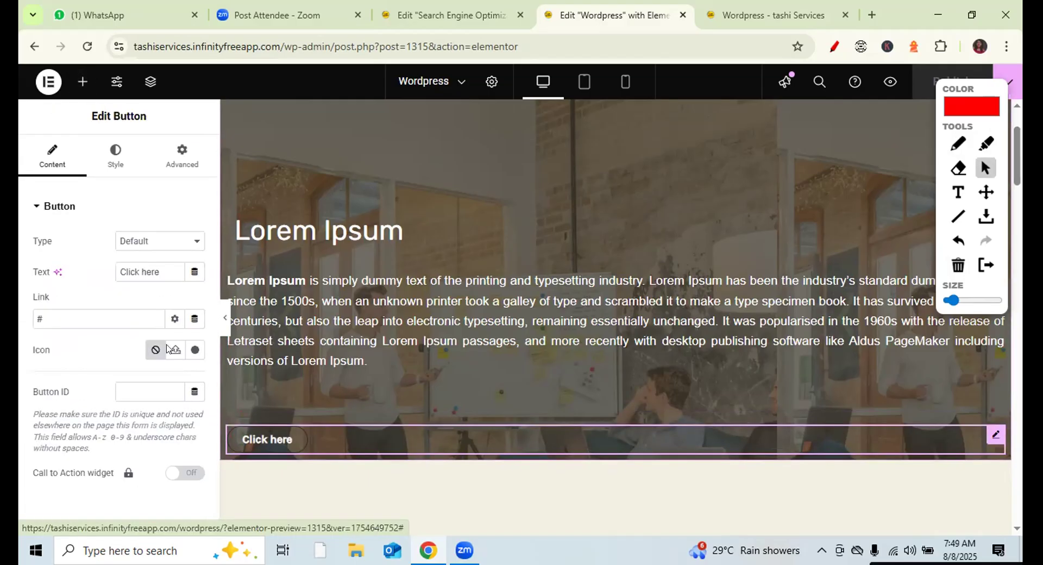
drag(53, 298, 28, 293)
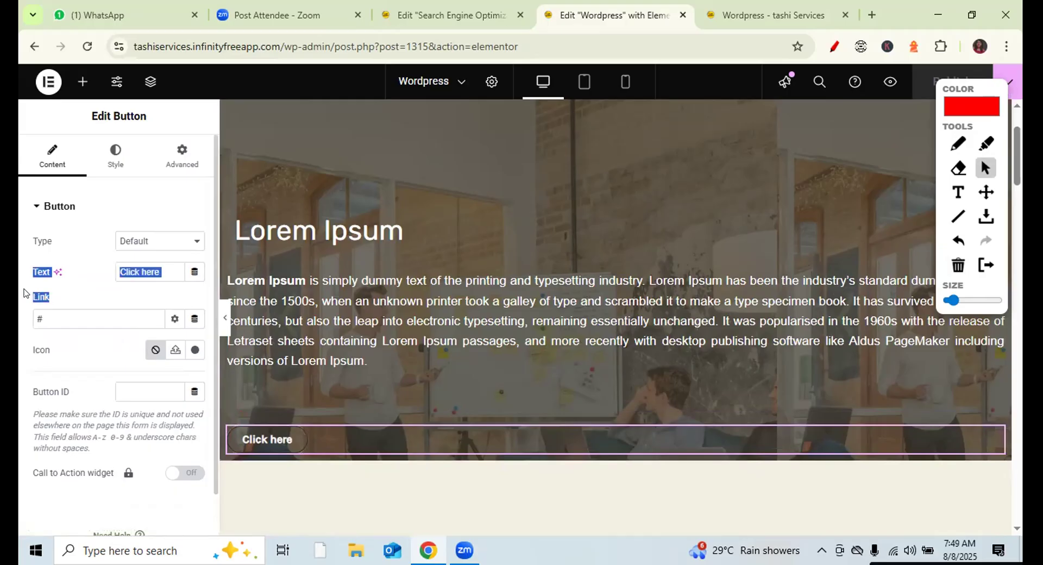
click(51, 315)
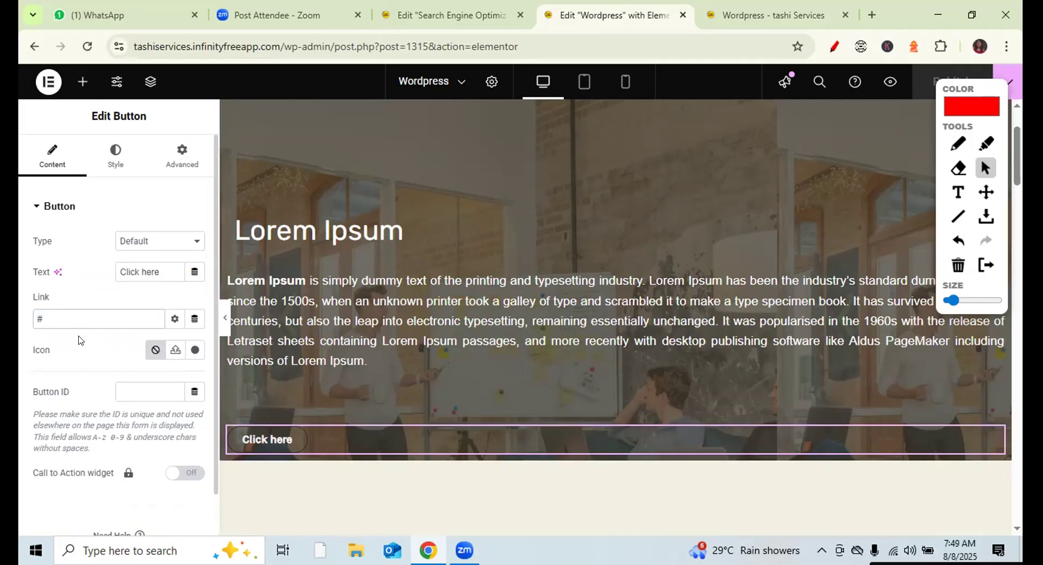
click(761, 14)
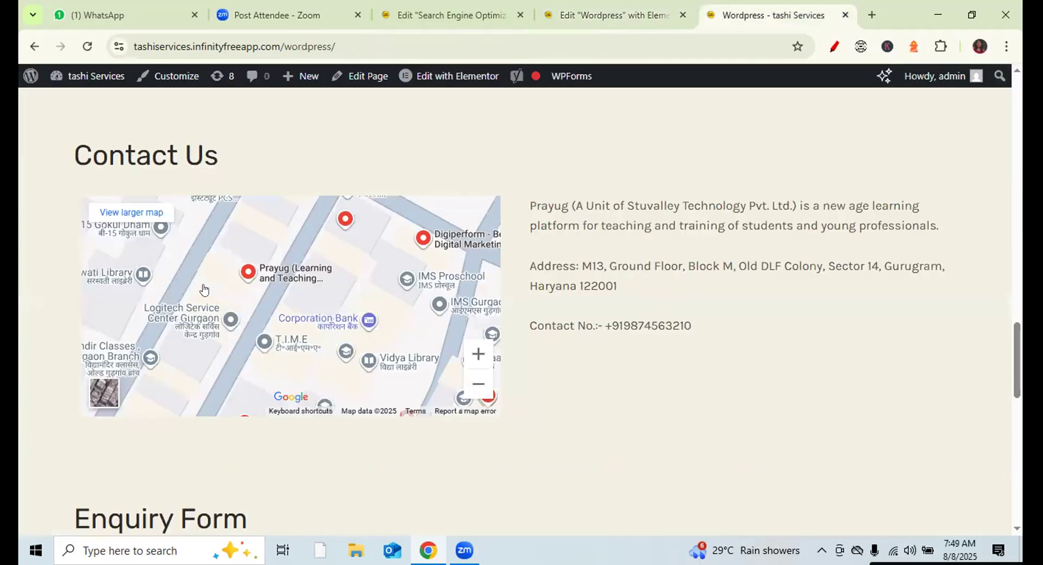
drag(1017, 350, 1013, 177)
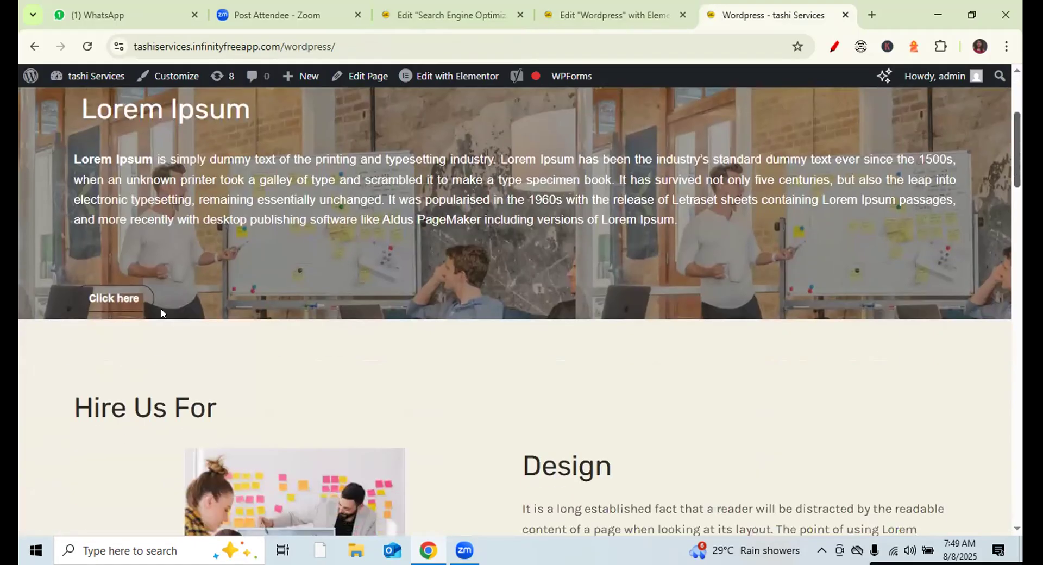
click(114, 302)
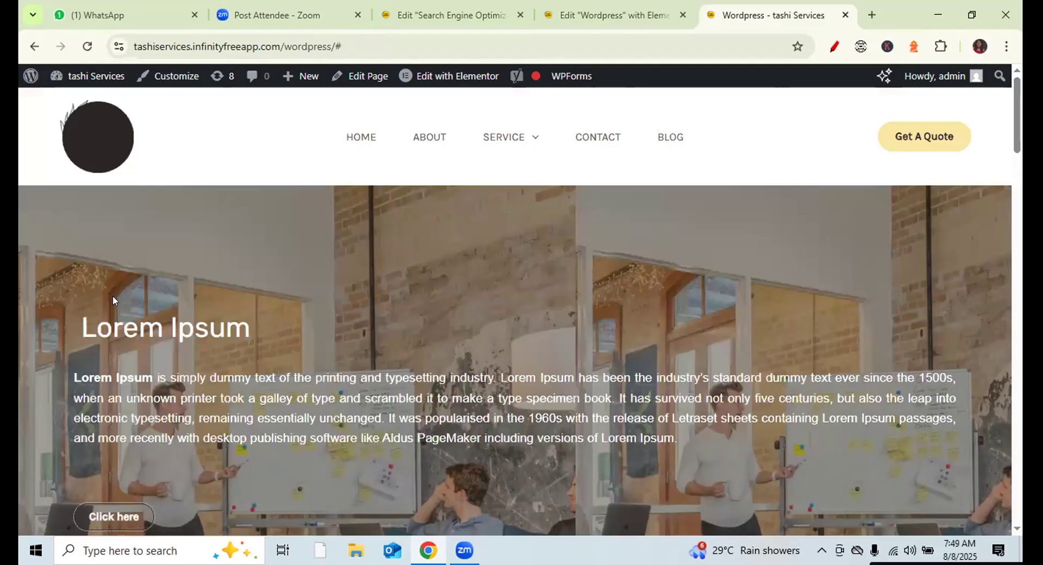
scroll(112, 295, down, 2)
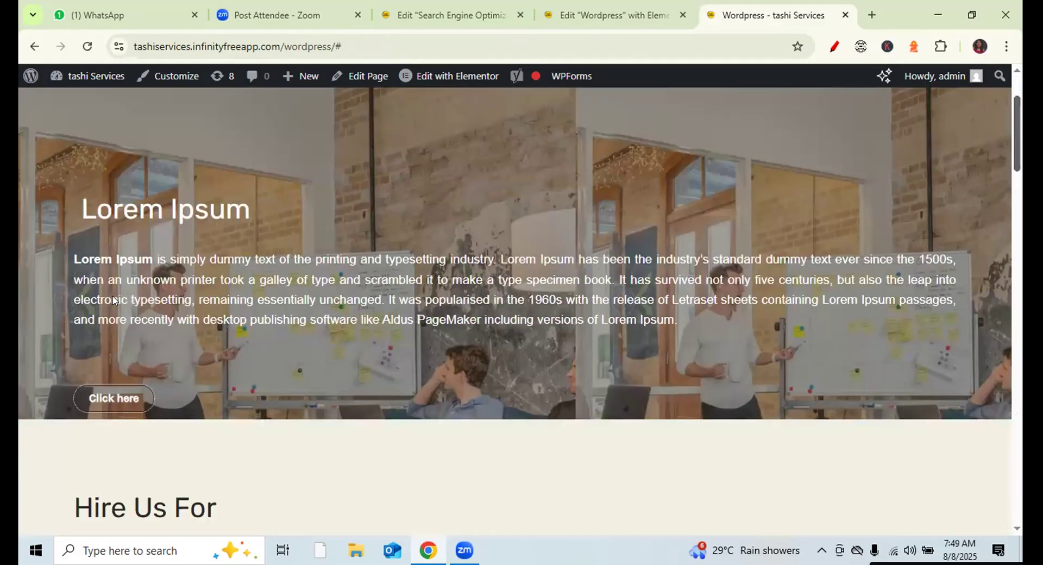
click(95, 389)
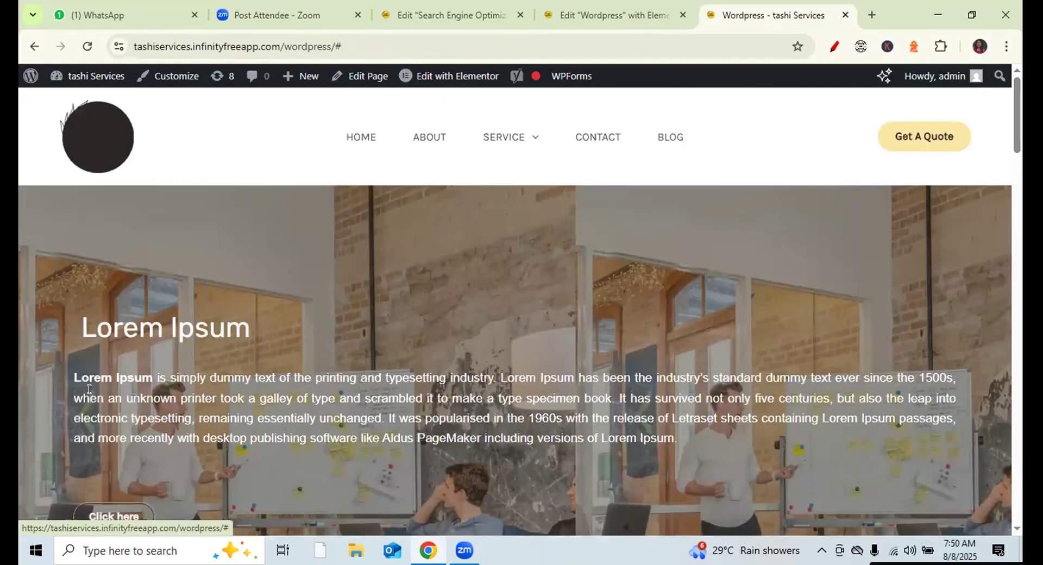
- Clear the # from the button link and copy the Search Engine Optimization page's address
click(603, 16)
click(75, 312)
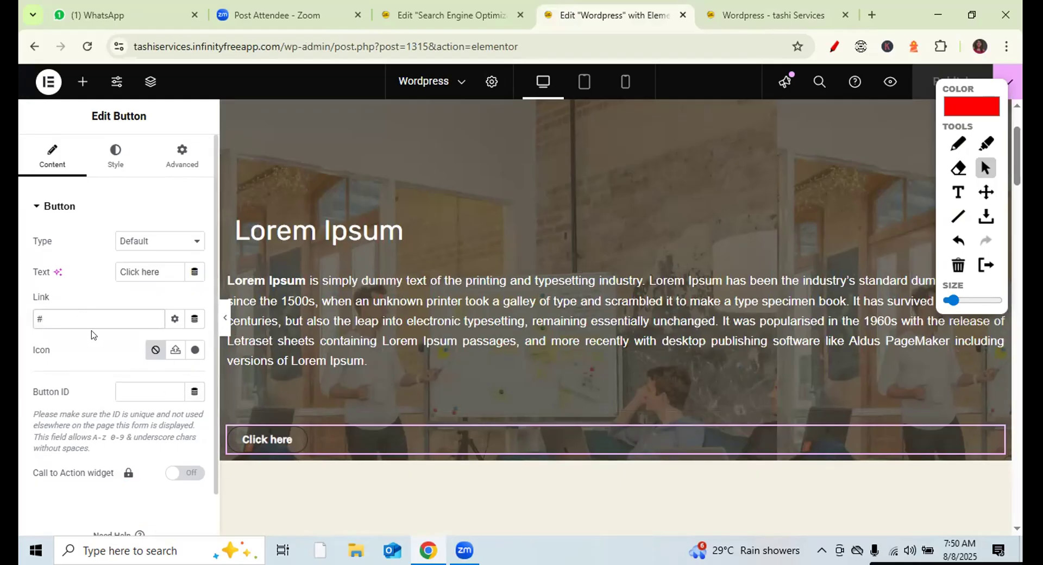
key(BackSpace)
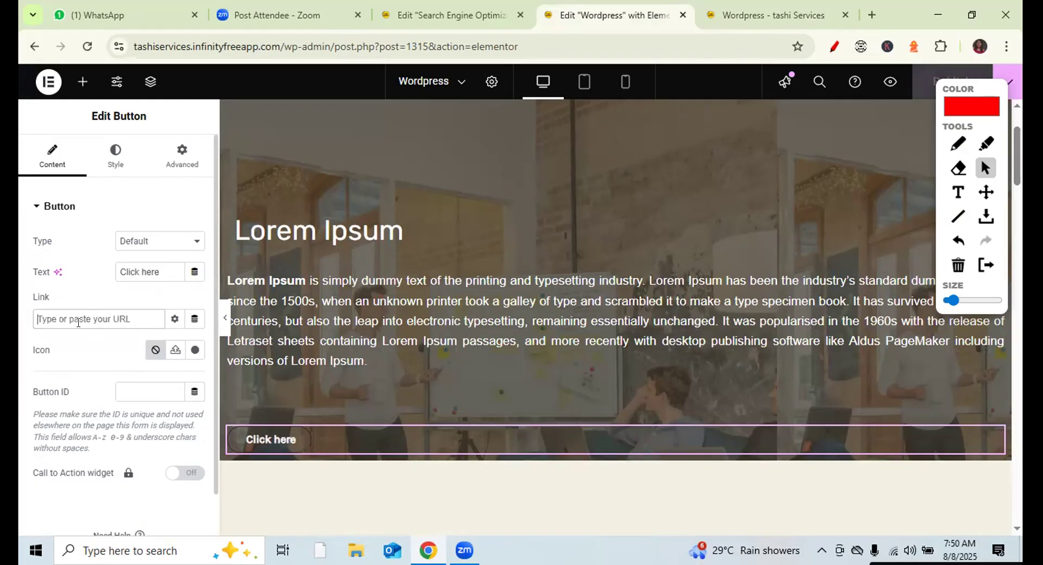
click(751, 6)
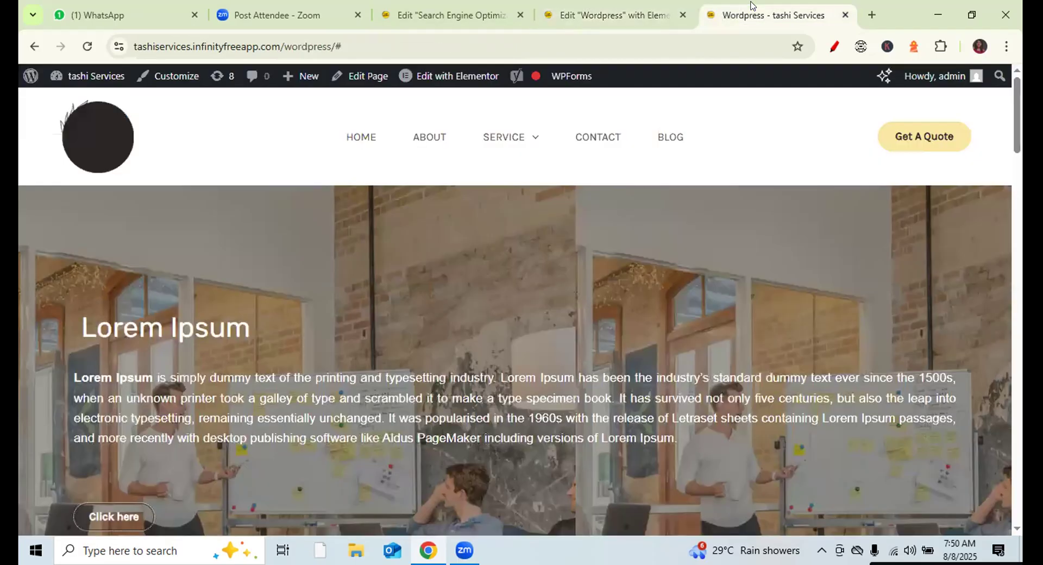
mouse_move(502, 137)
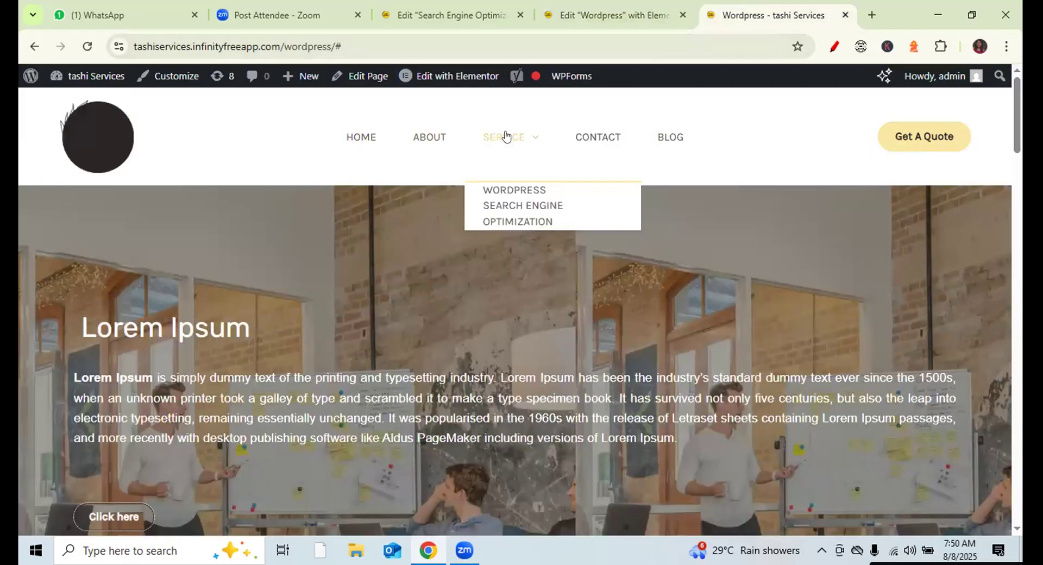
click(500, 211)
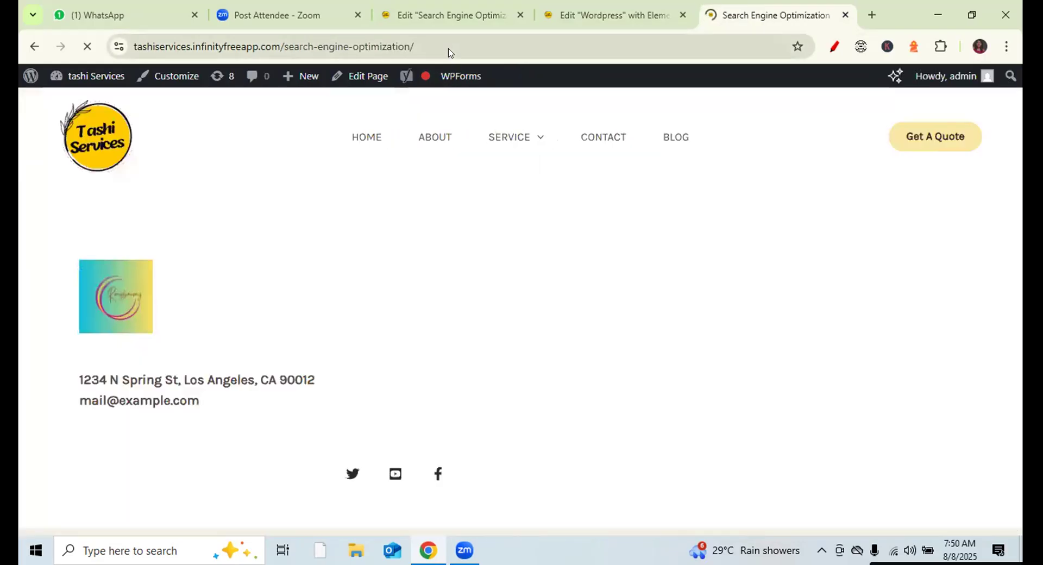
double_click(447, 38)
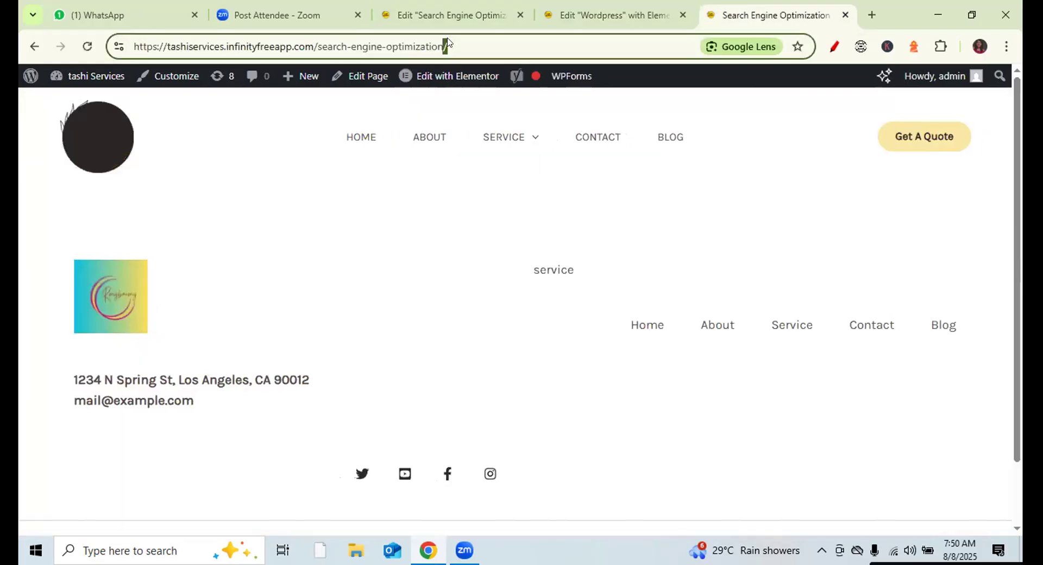
triple_click(447, 42)
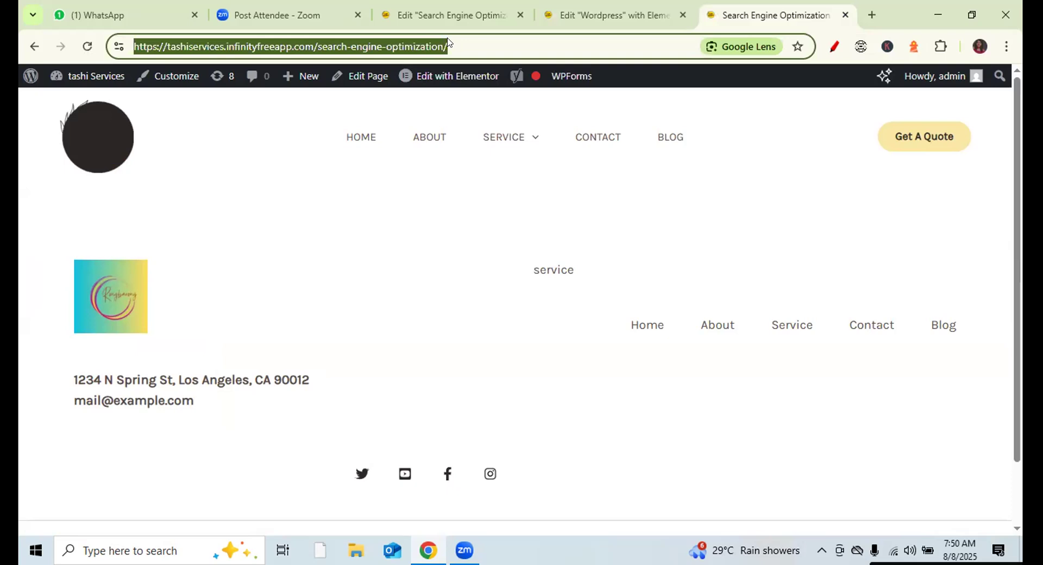
- Paste the search-engine-optimization address into the button's link and publish the page
click(608, 6)
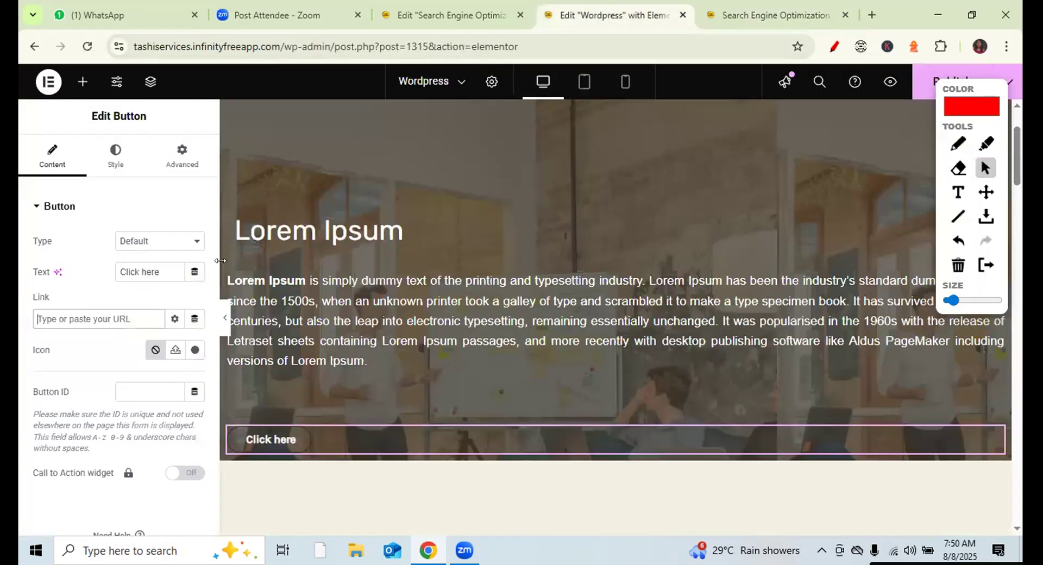
click(107, 316)
key(ctrl+v)
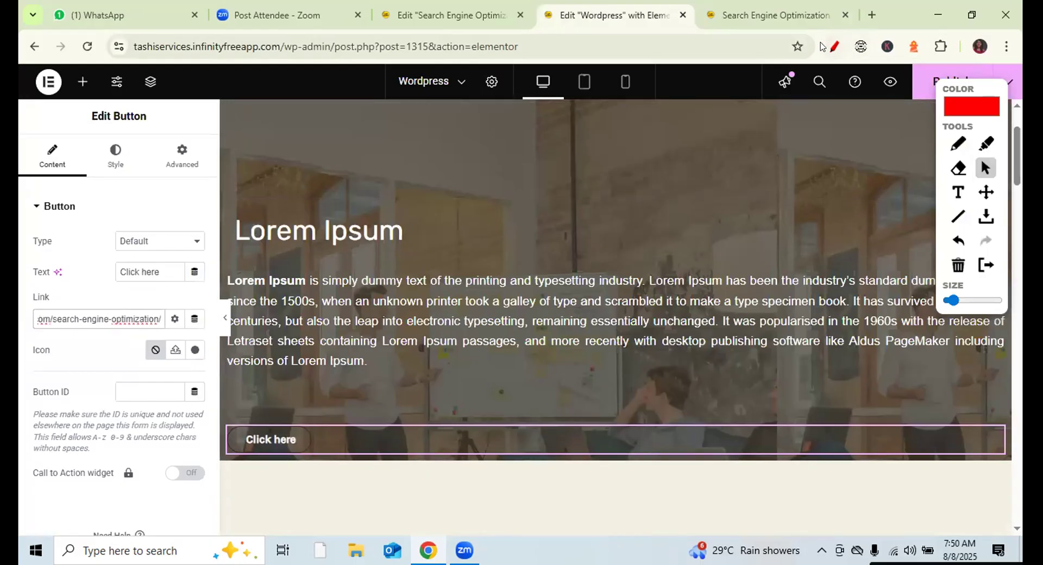
click(856, 48)
click(952, 78)
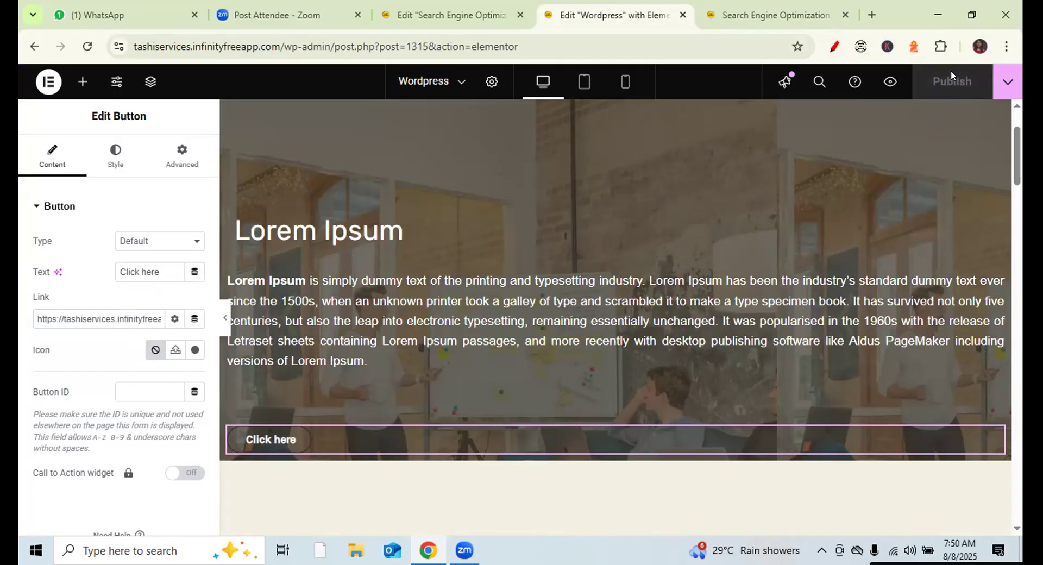
- Open the live Wordpress homepage from the site's SERVICE menu
click(738, 16)
mouse_move(496, 144)
click(505, 193)
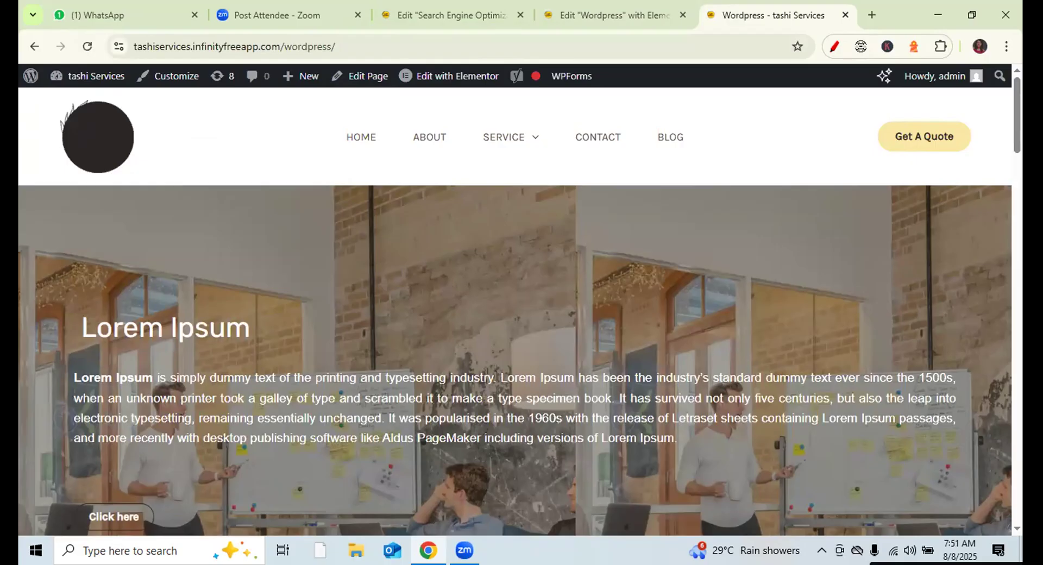
- Click the live hero's Click here button to confirm it loads the SEO page, then return to Elementor
scroll(515, 312, down, 1)
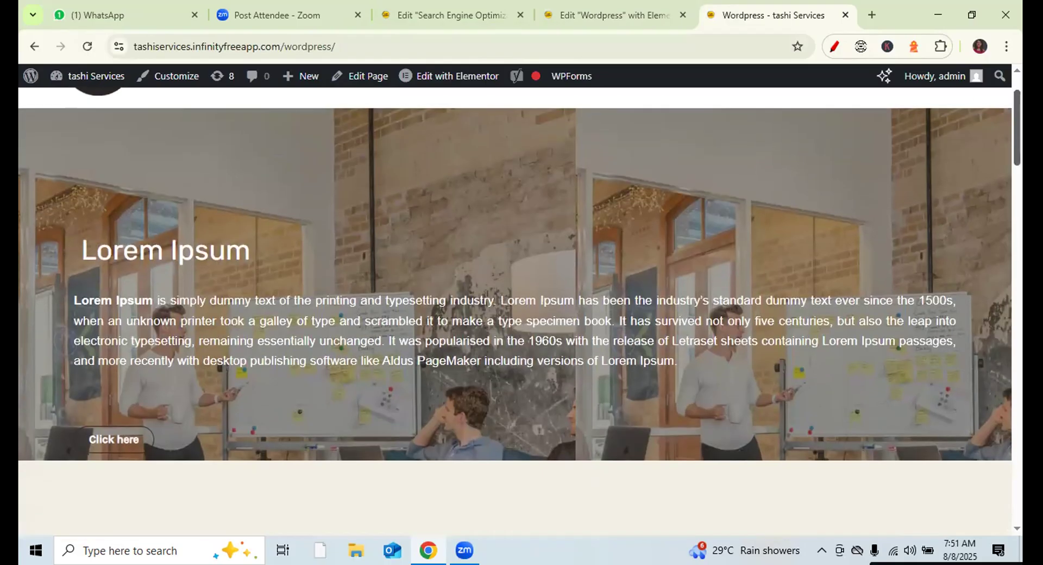
click(109, 443)
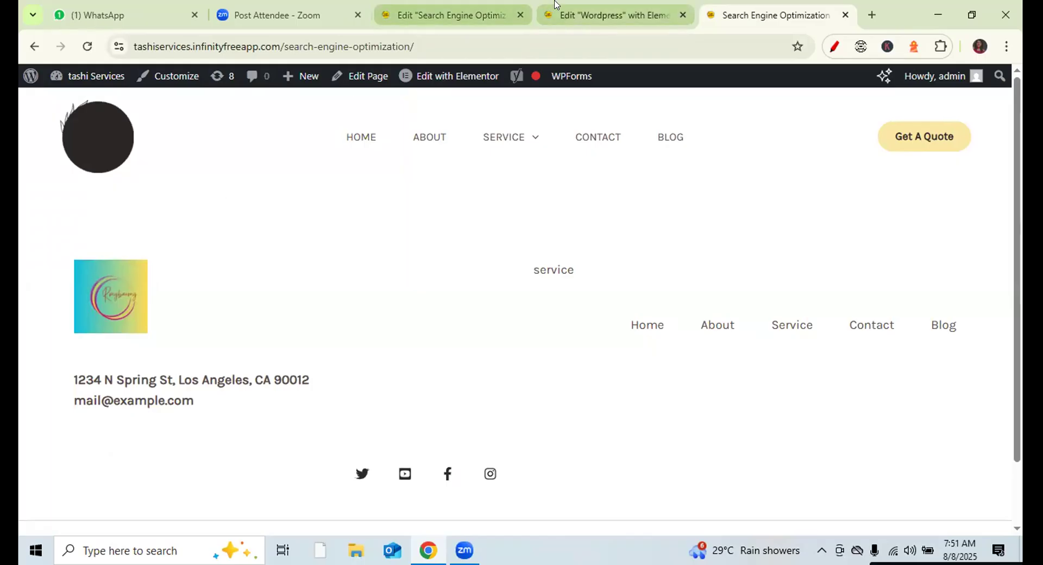
click(579, 17)
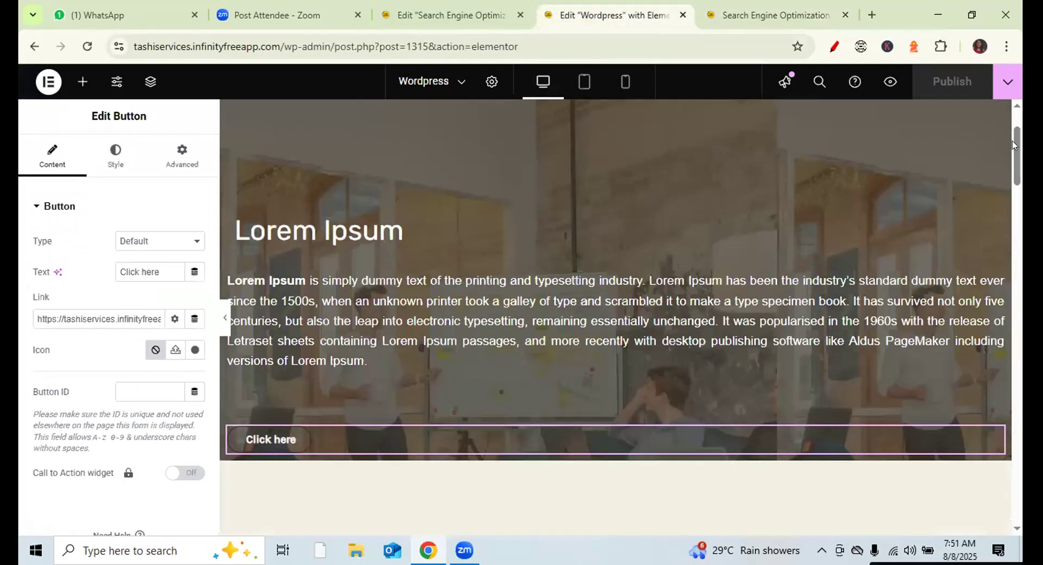
drag(1016, 158, 1016, 304)
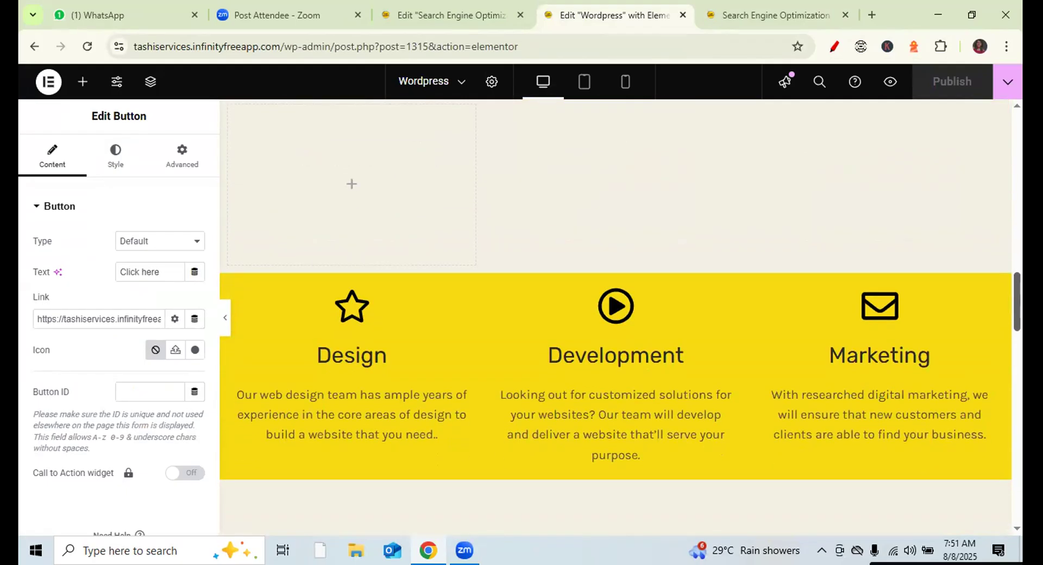
- Insert a single-column Flexbox section above the Design, Development and Marketing boxes
click(83, 82)
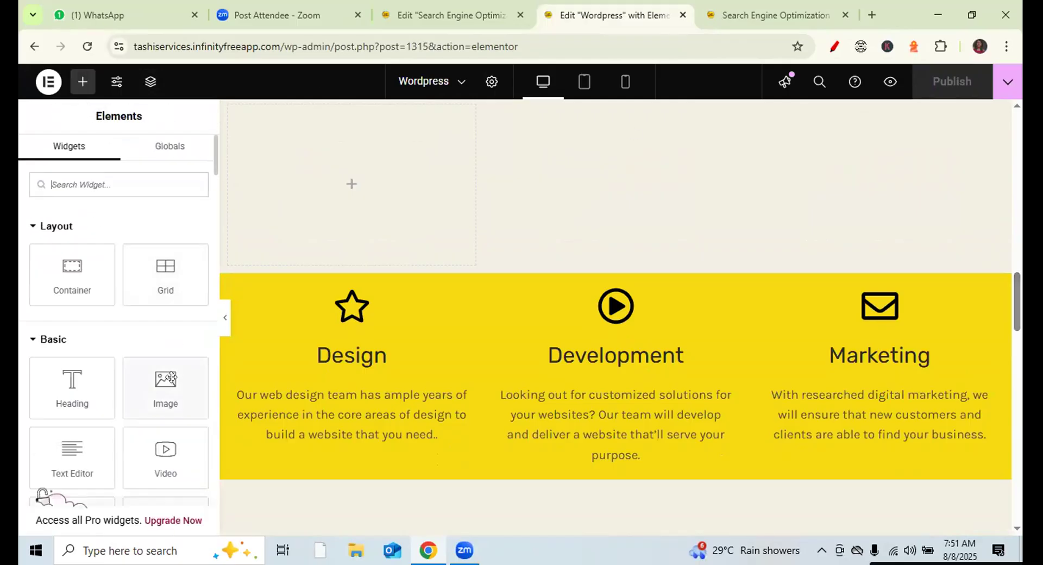
mouse_move(60, 385)
mouse_down()
mouse_move(342, 286)
mouse_move(348, 265)
mouse_move(471, 271)
mouse_move(487, 228)
mouse_move(530, 261)
mouse_move(28, 342)
mouse_move(41, 386)
mouse_up()
click(597, 266)
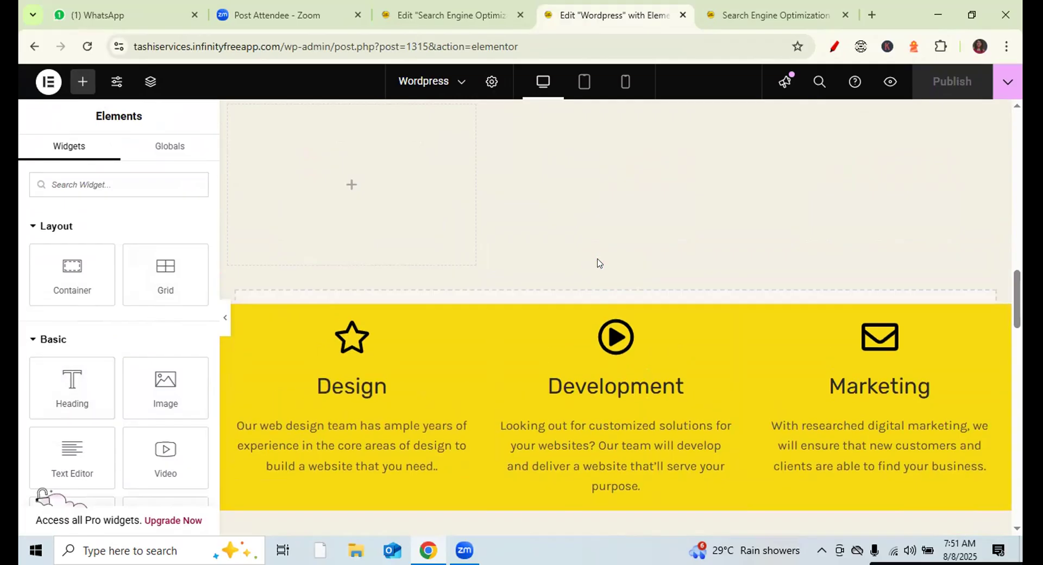
click(582, 340)
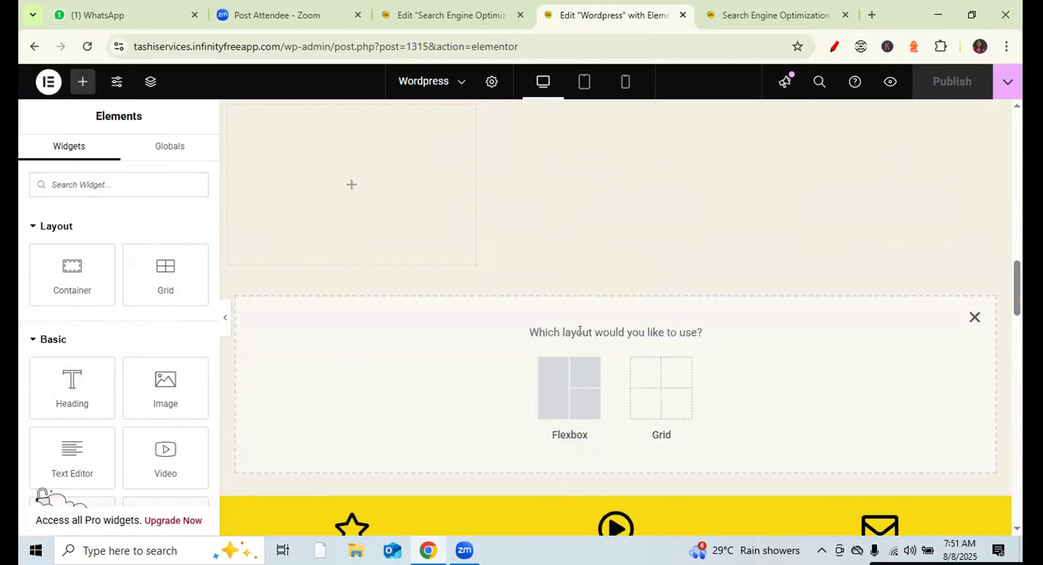
click(552, 384)
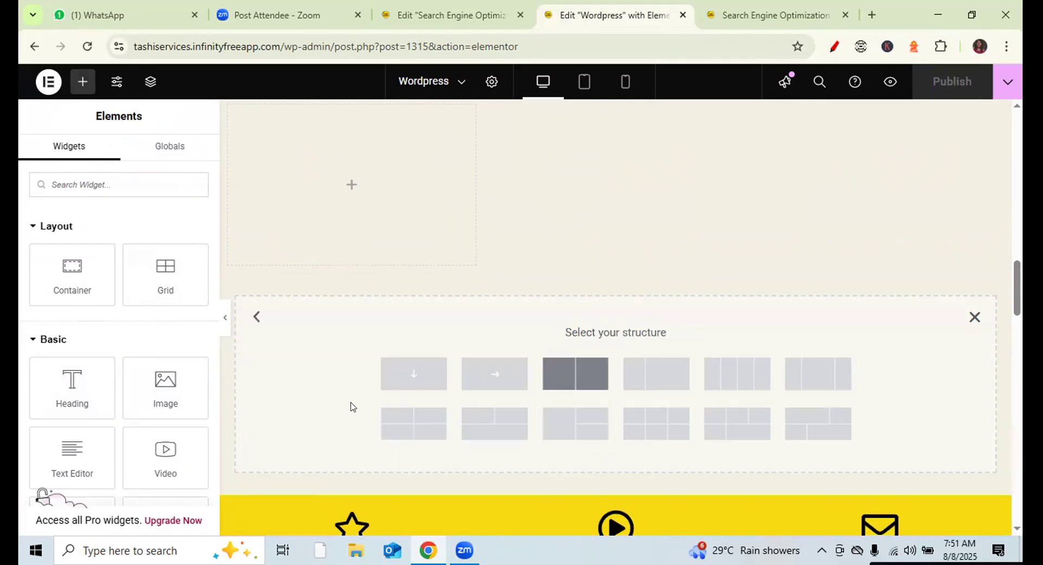
click(413, 374)
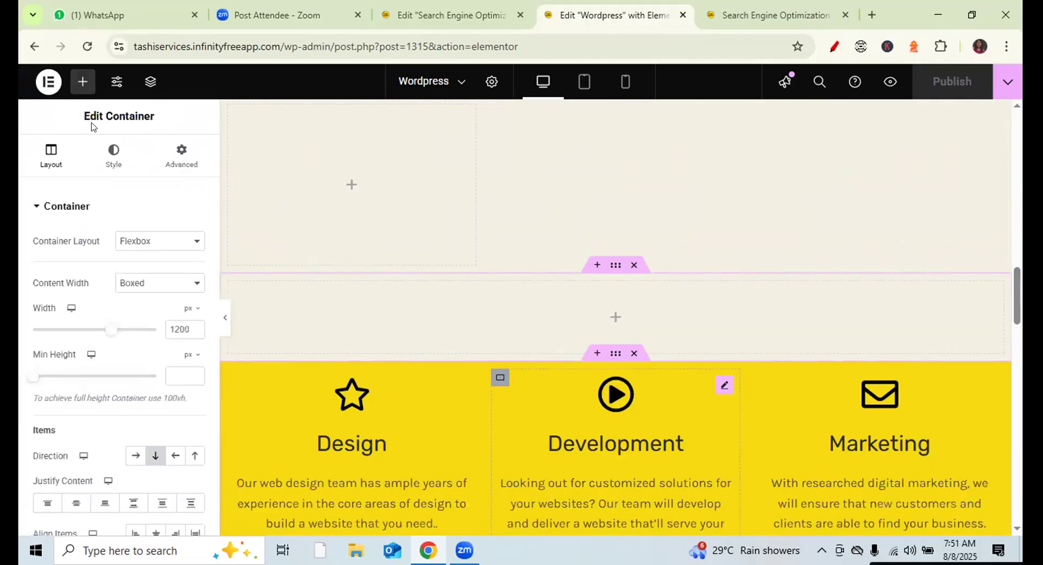
- Add a Heading titled About Us to the new section and publish the page
click(82, 83)
drag(64, 389, 584, 315)
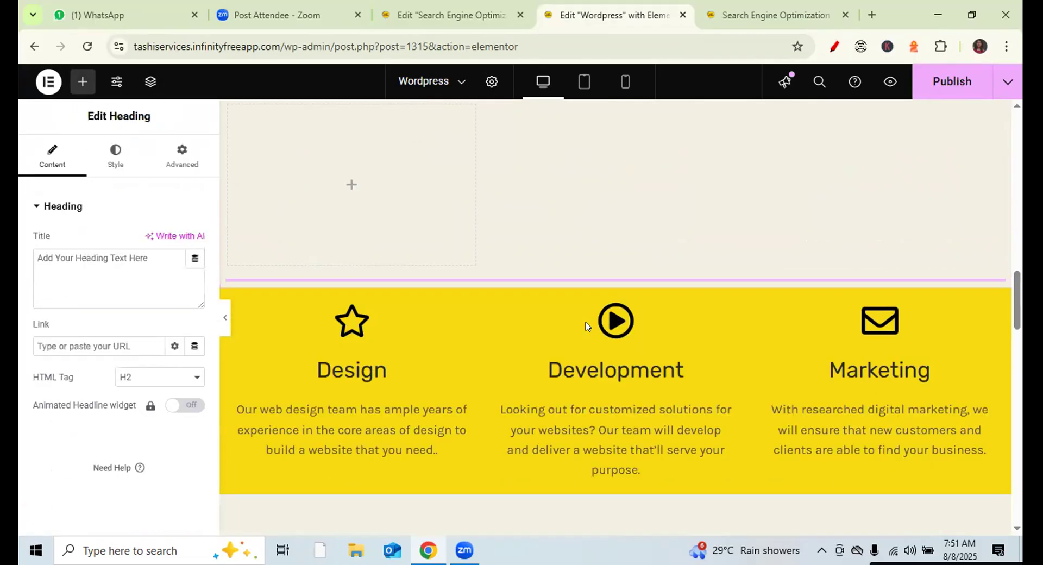
drag(164, 259, 27, 268)
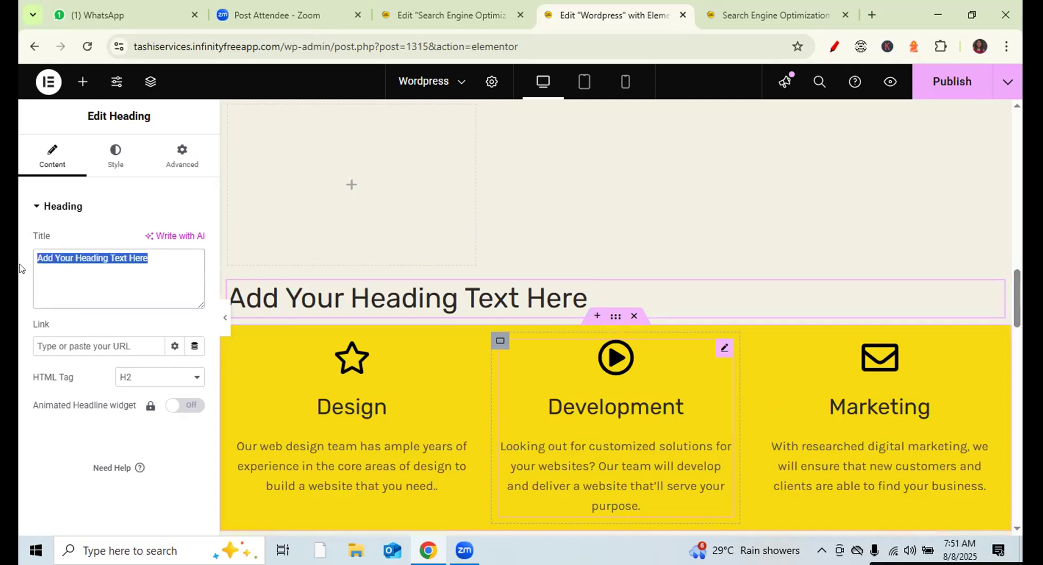
text(Ab)
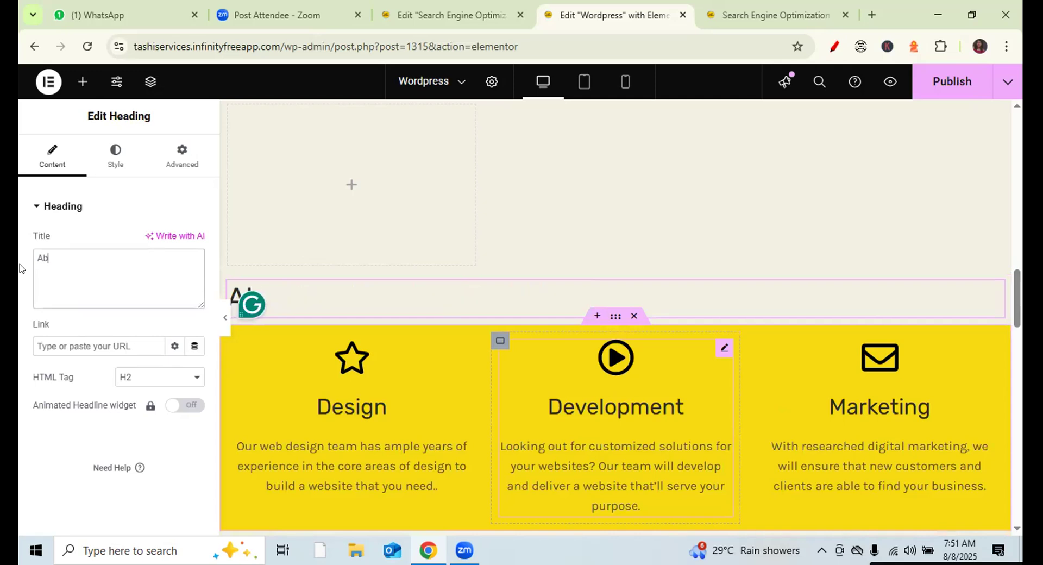
text(out Us)
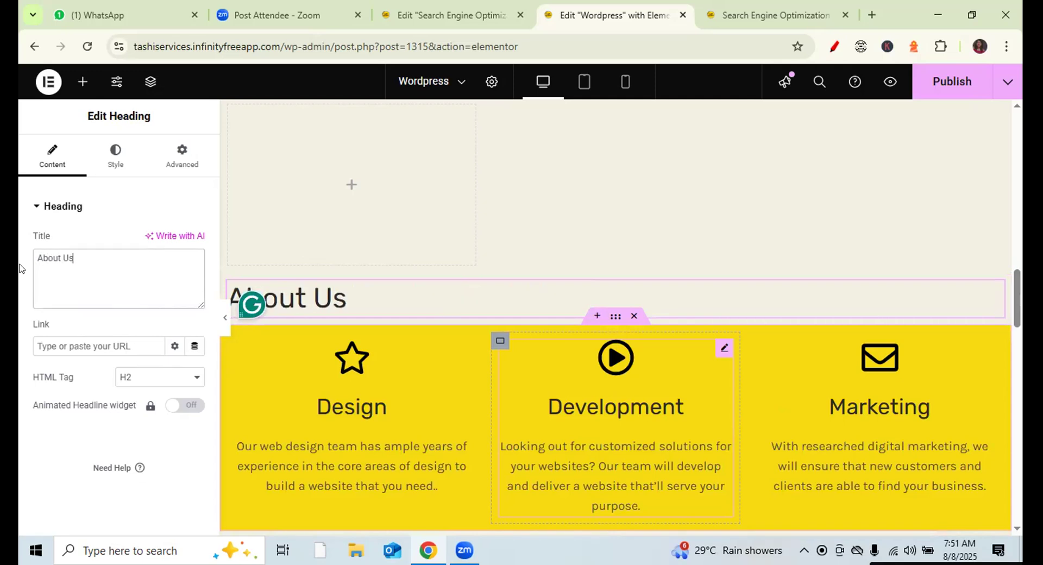
click(942, 86)
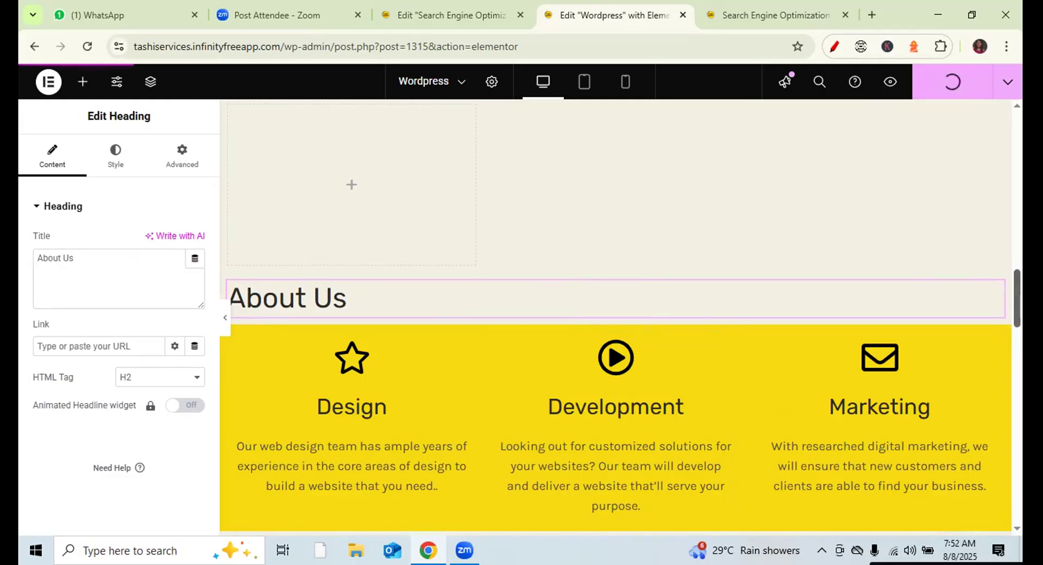
scroll(996, 284, up, 15)
scroll(356, 251, down, 2)
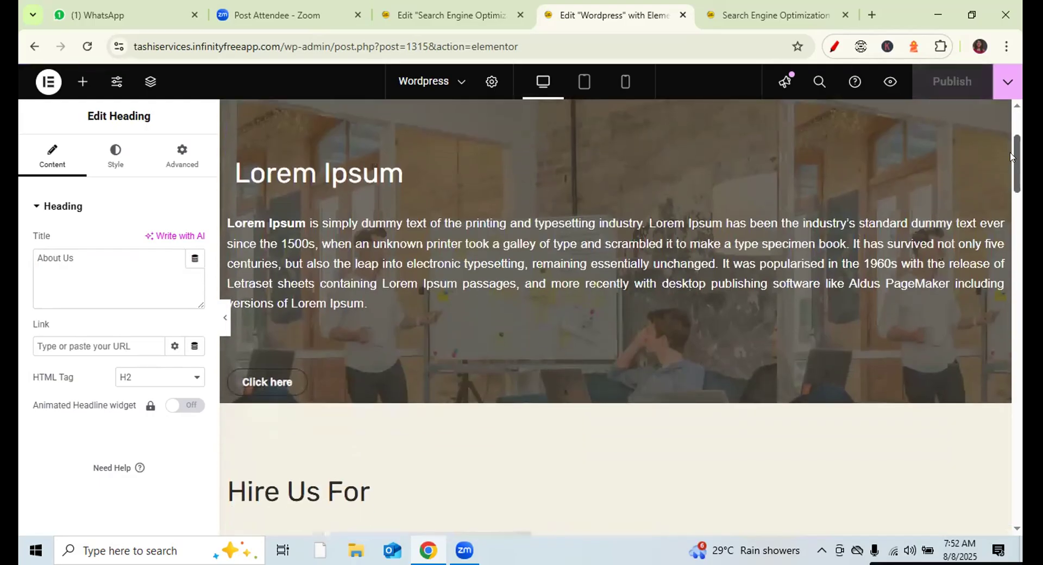
- Add a Button widget beneath the hero's existing Click here button
click(79, 86)
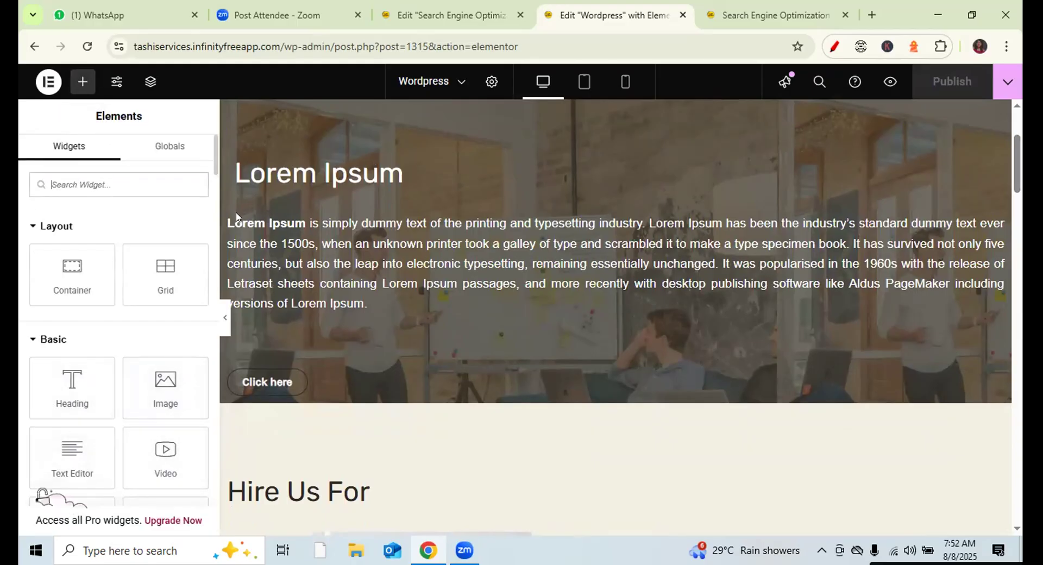
scroll(146, 234, down, 4)
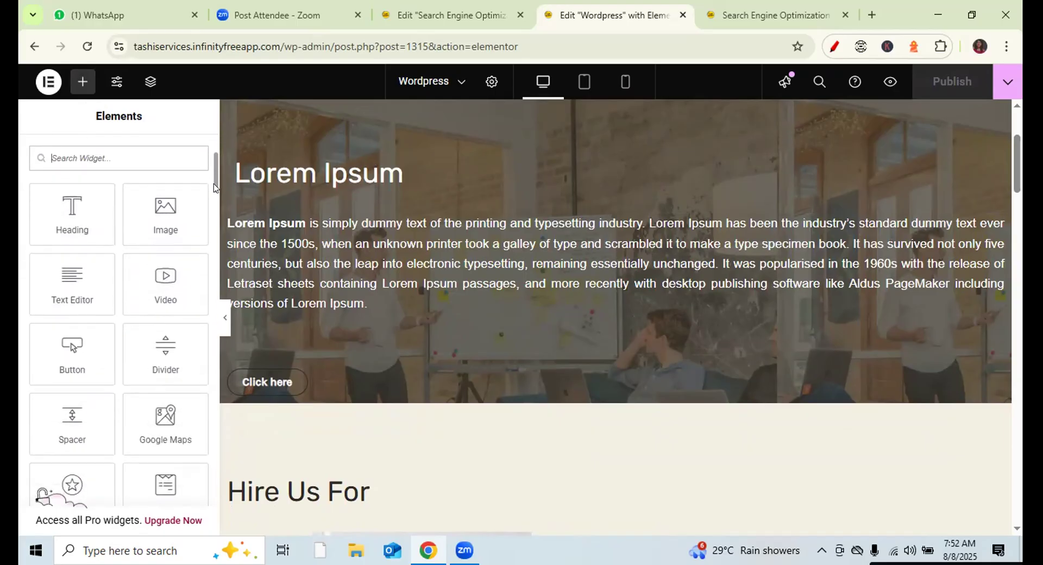
drag(72, 338, 376, 380)
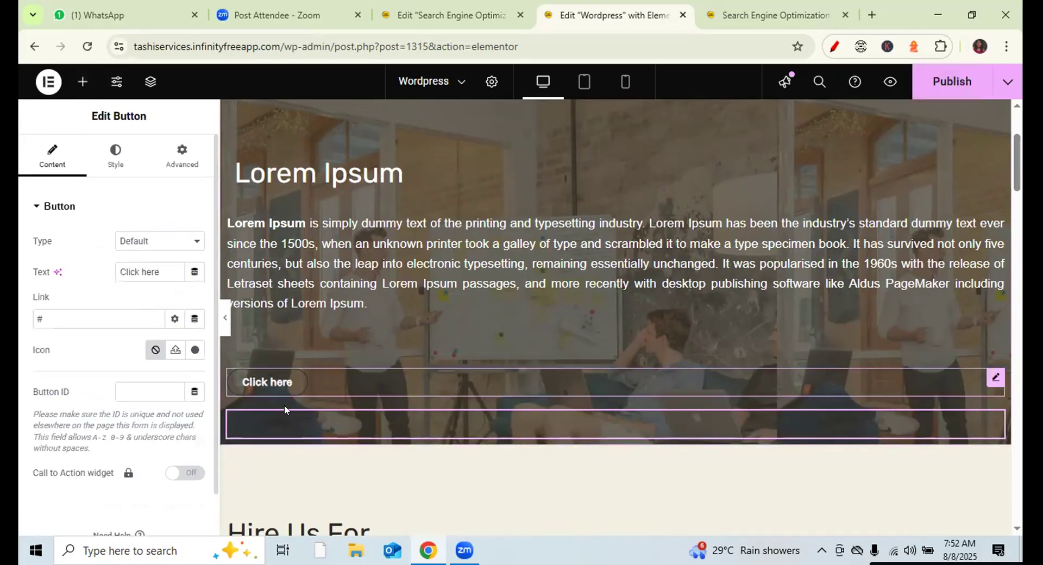
- Set the new button's Style text colour to white #FFFFFF
click(181, 154)
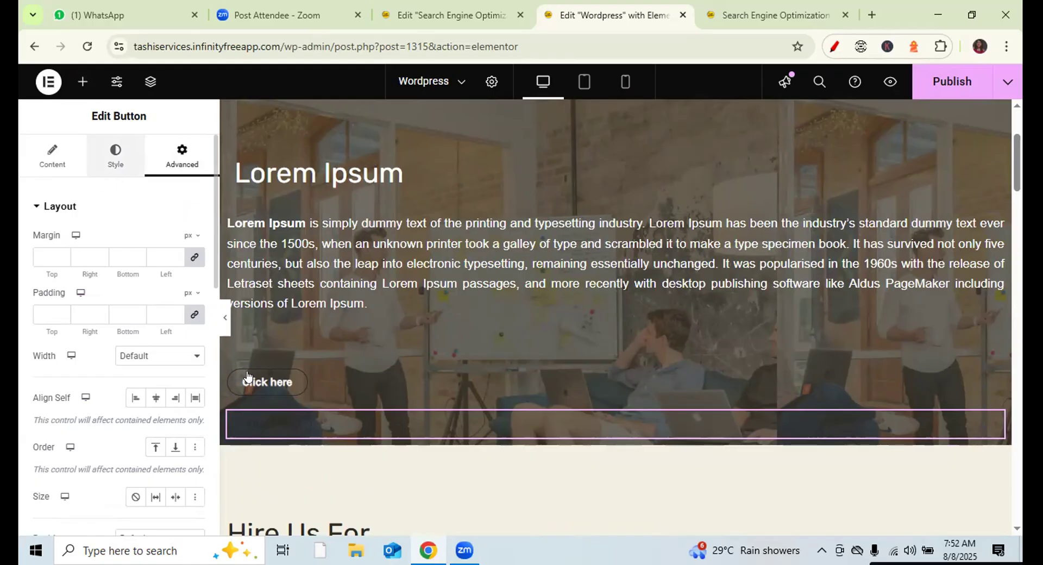
click(116, 155)
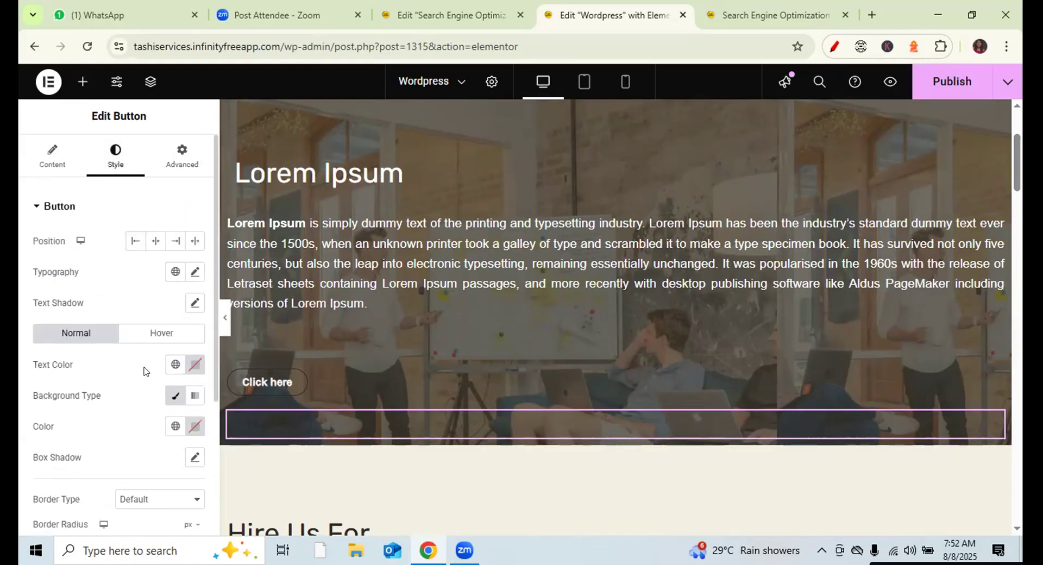
click(192, 369)
click(194, 282)
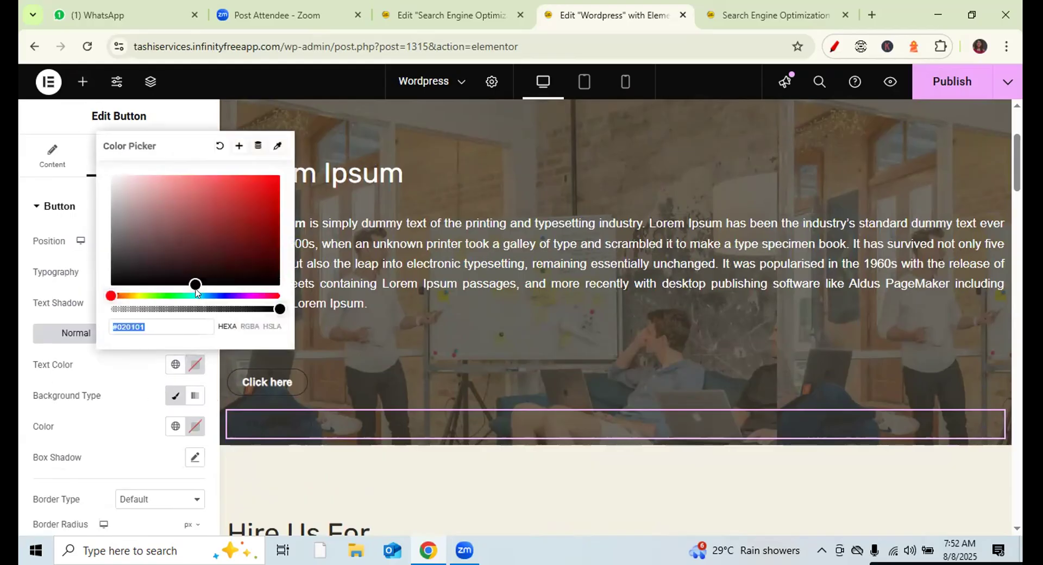
drag(193, 279, 106, 165)
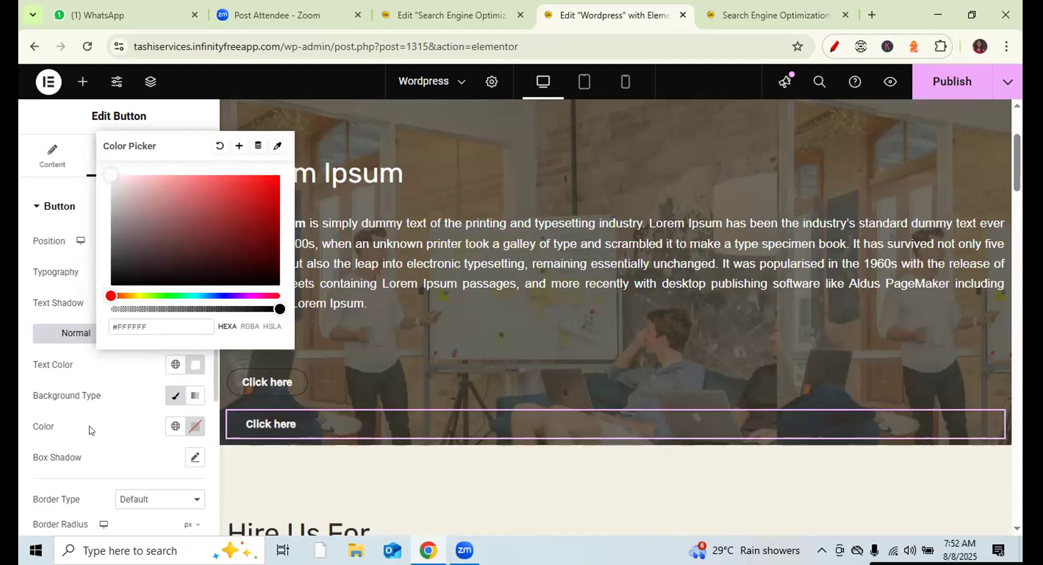
click(91, 454)
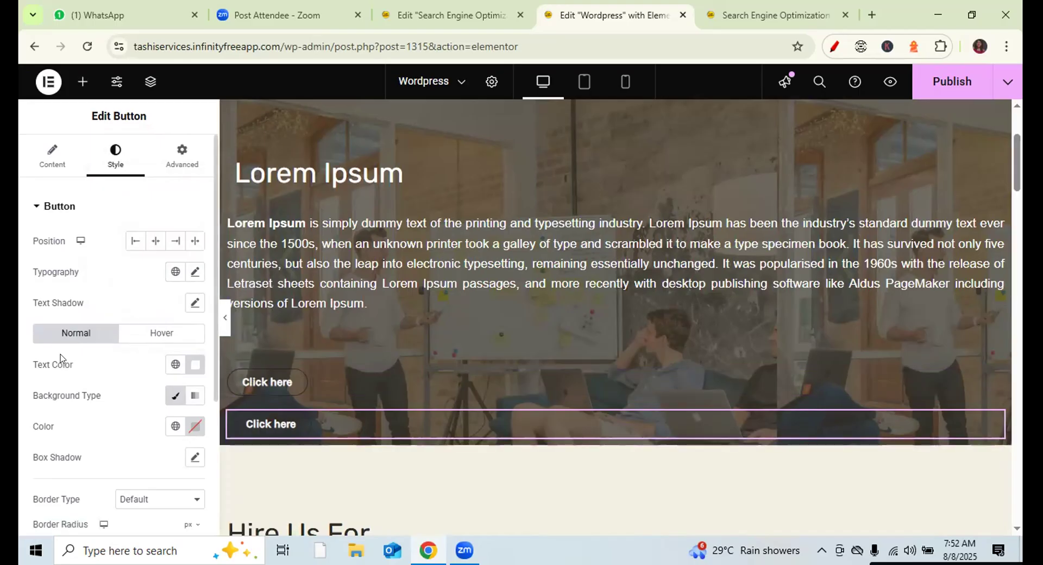
click(303, 465)
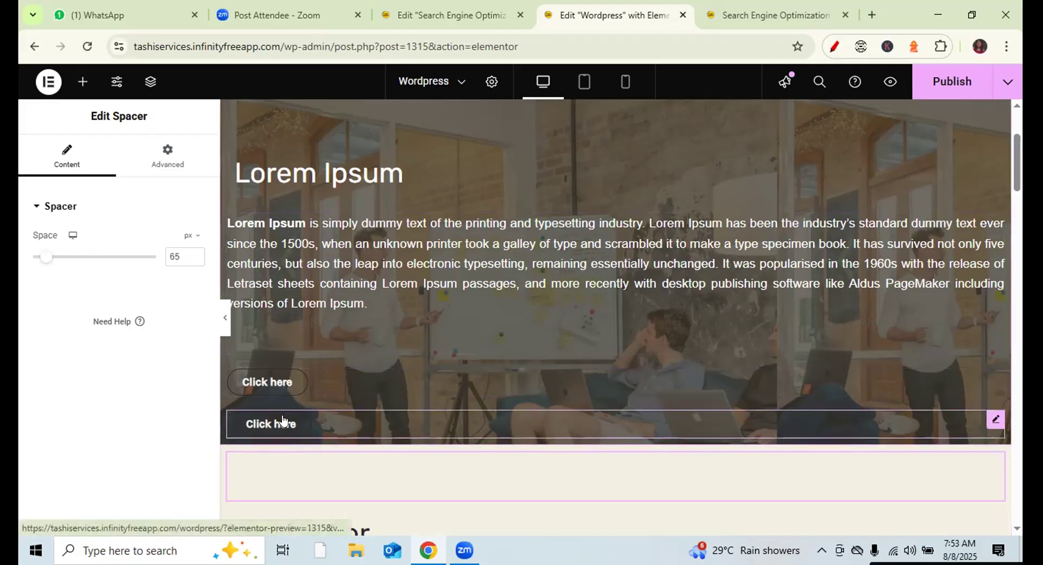
click(235, 417)
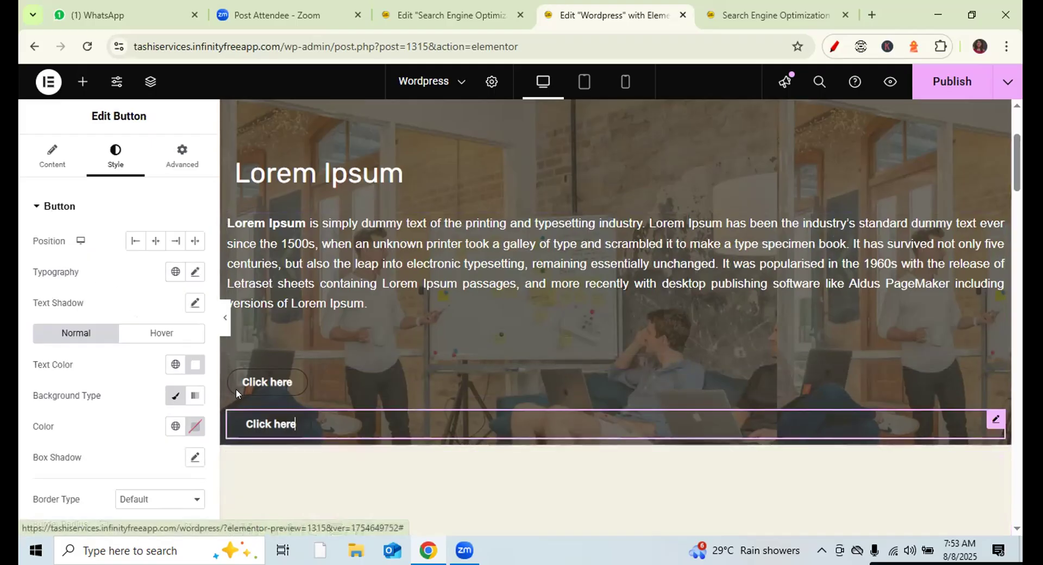
click(52, 156)
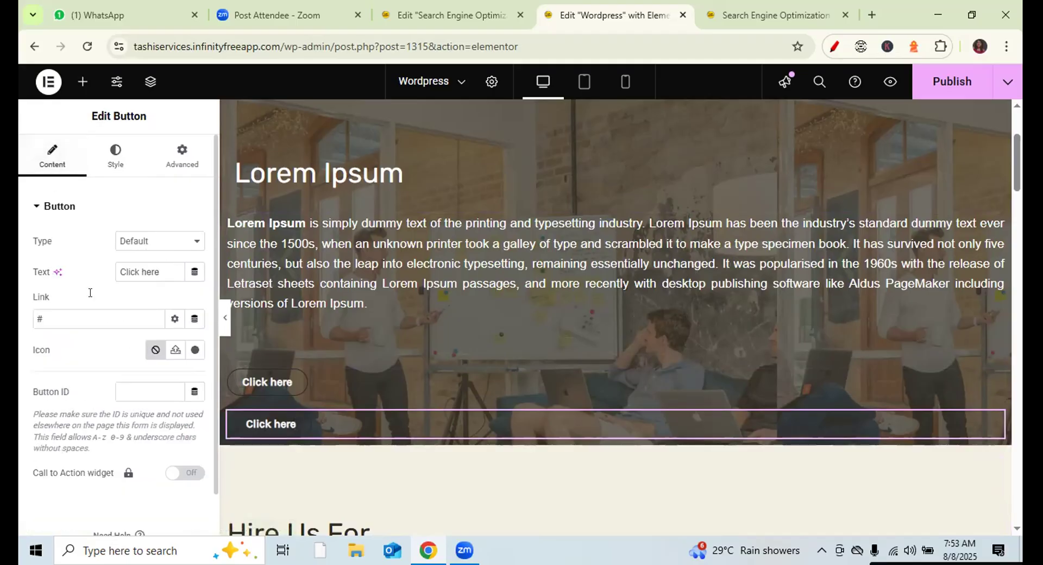
triple_click(133, 270)
text(Apply)
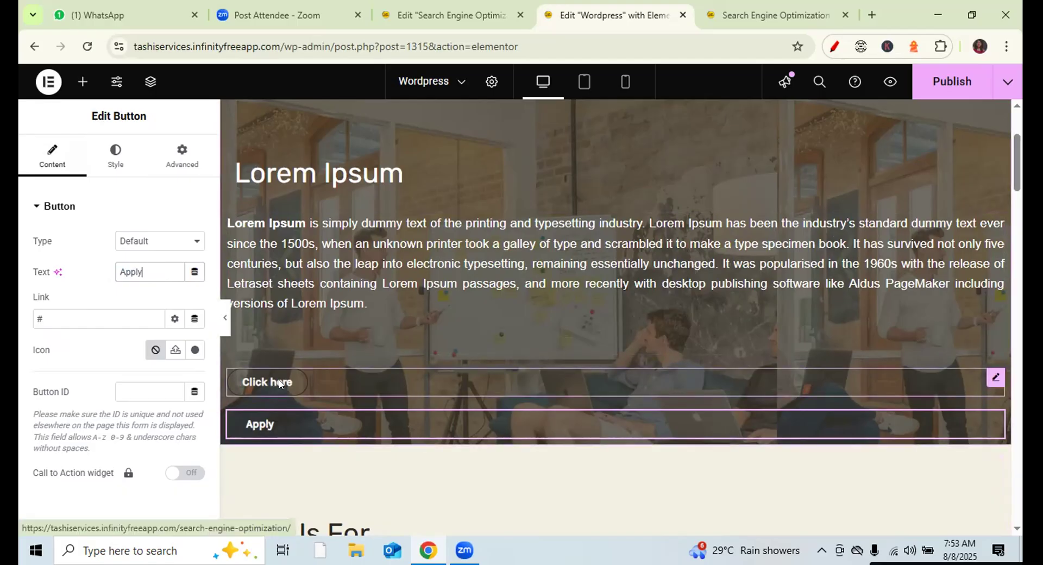
click(752, 5)
mouse_move(507, 154)
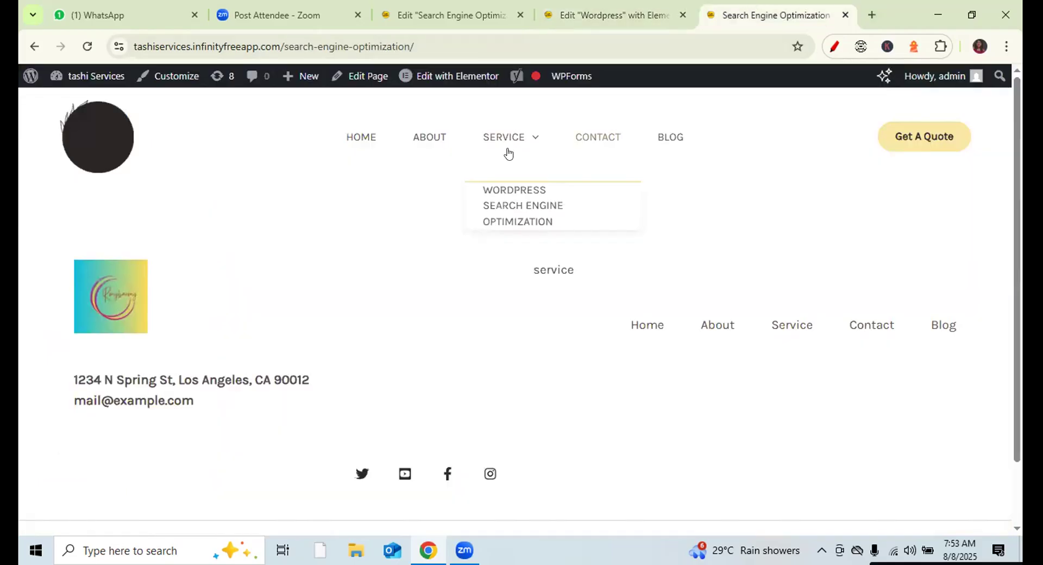
click(516, 191)
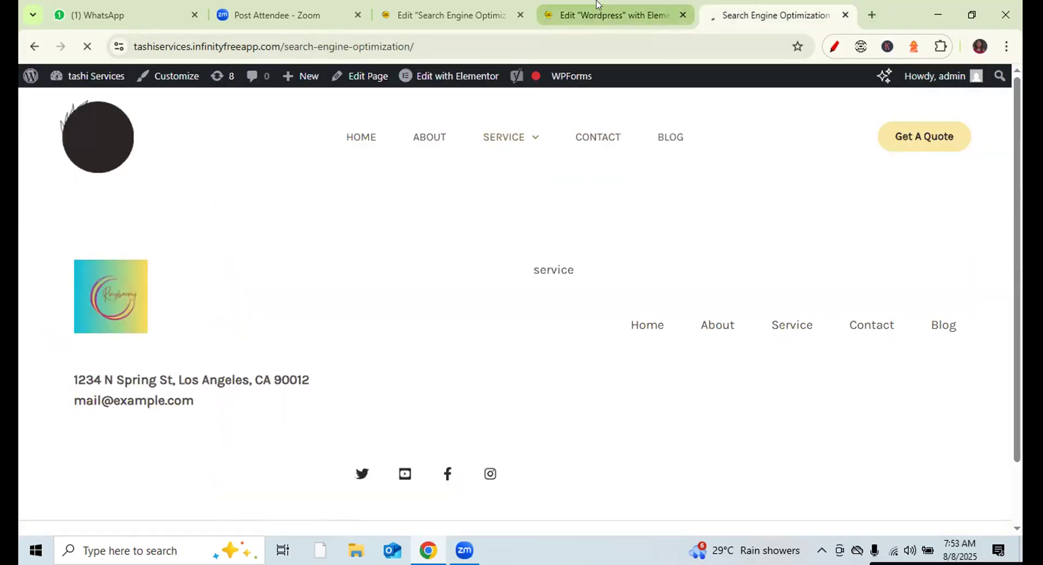
click(596, 4)
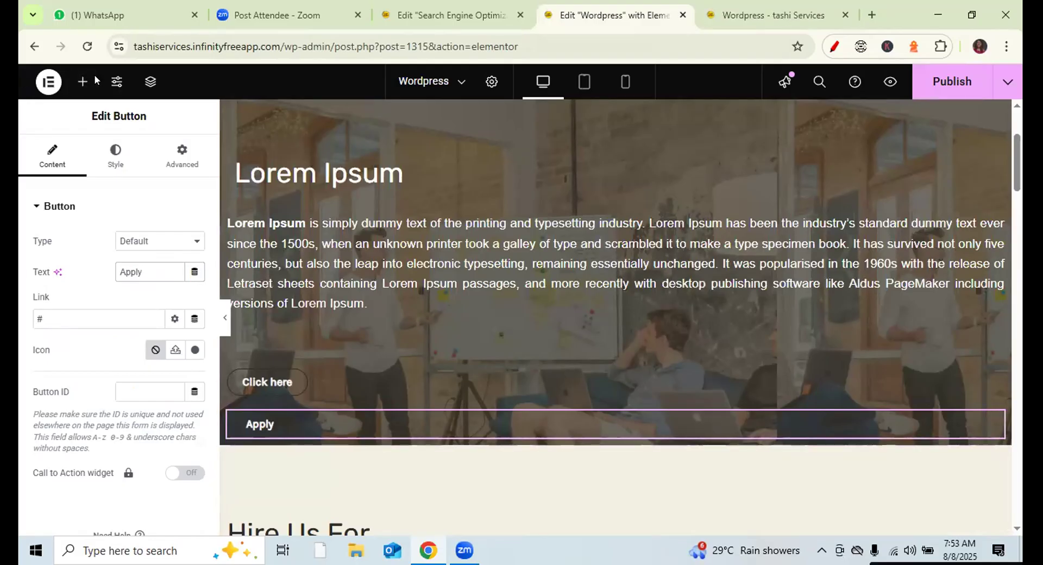
click(82, 83)
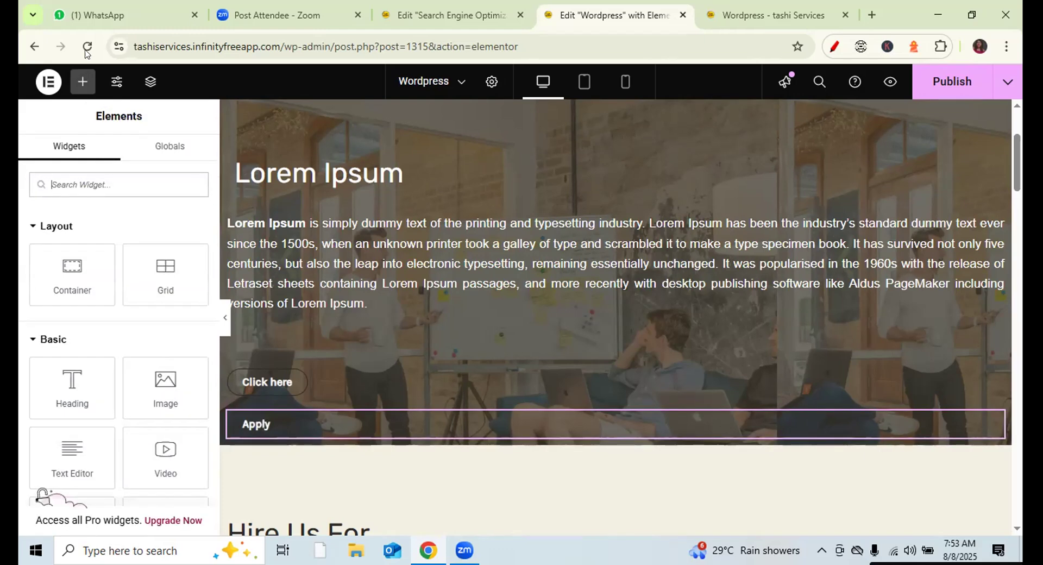
click(248, 429)
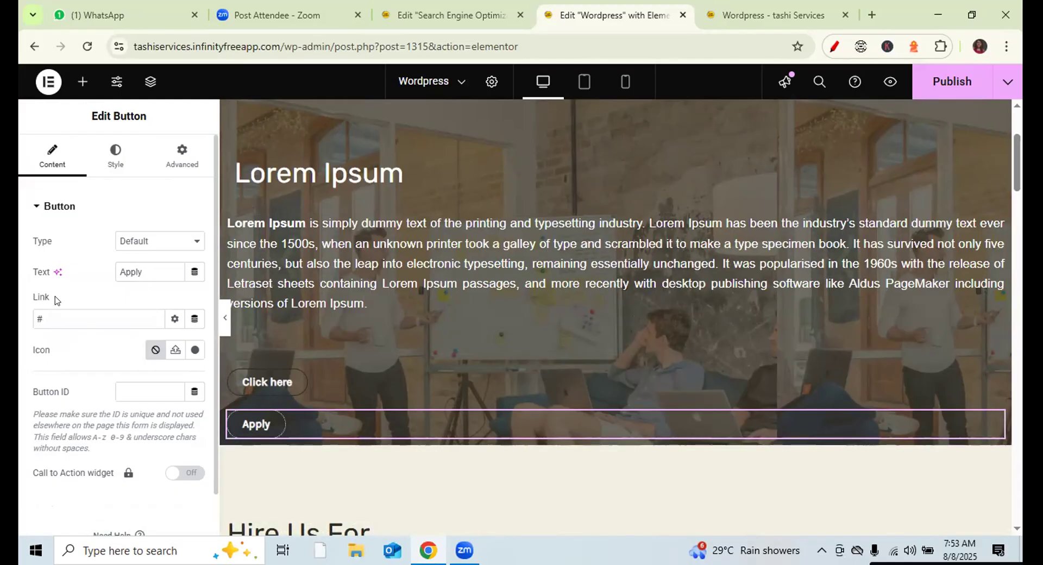
drag(57, 300, 28, 300)
drag(73, 392, 27, 387)
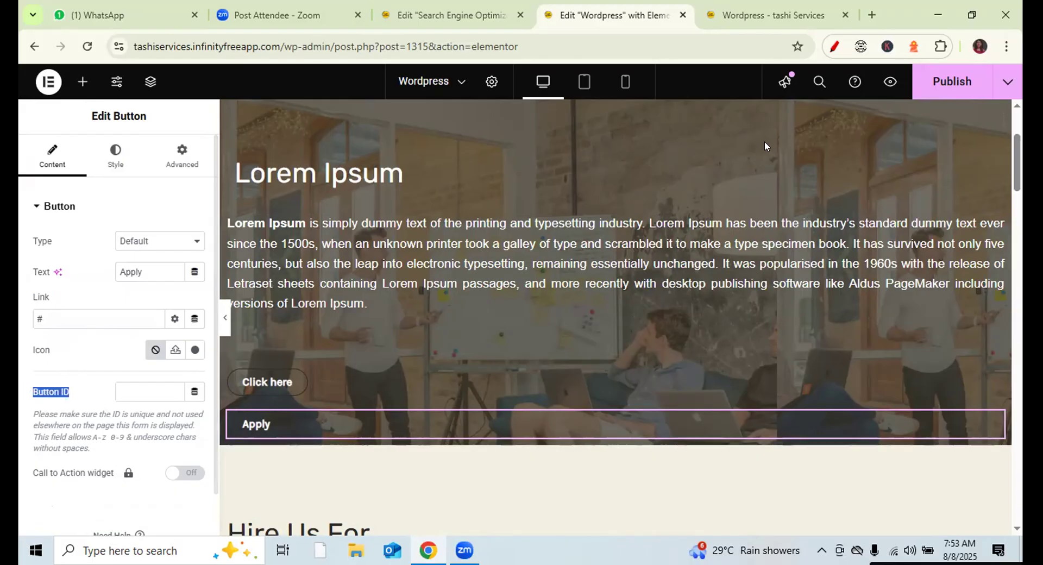
- Underline the Edit Button title, the Apply button, and its link and ID settings in red
click(833, 47)
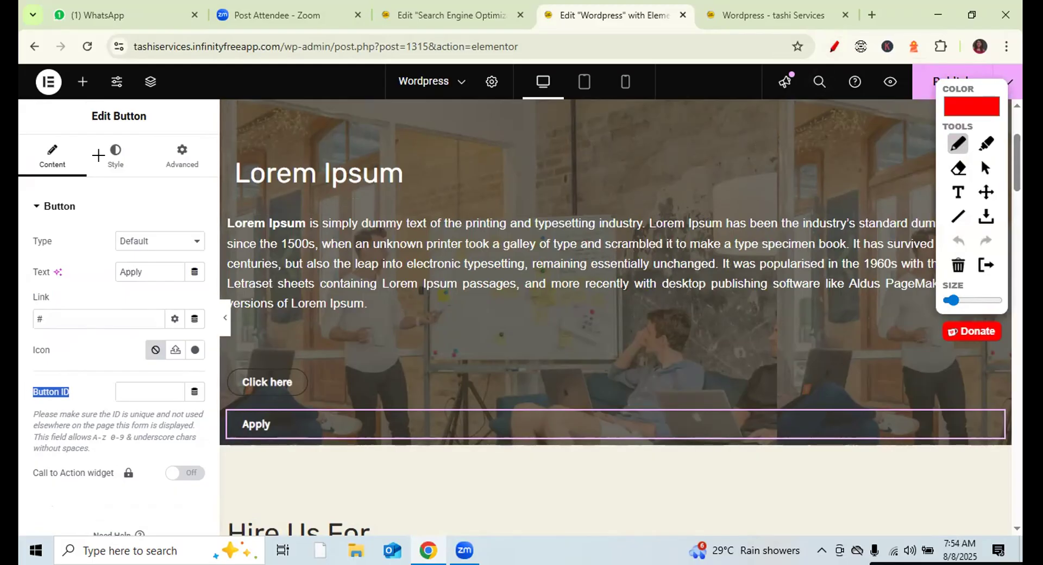
drag(101, 127, 139, 129)
drag(236, 450, 296, 454)
drag(50, 293, 79, 293)
mouse_move(67, 385)
mouse_down()
mouse_move(100, 387)
mouse_move(98, 399)
mouse_up()
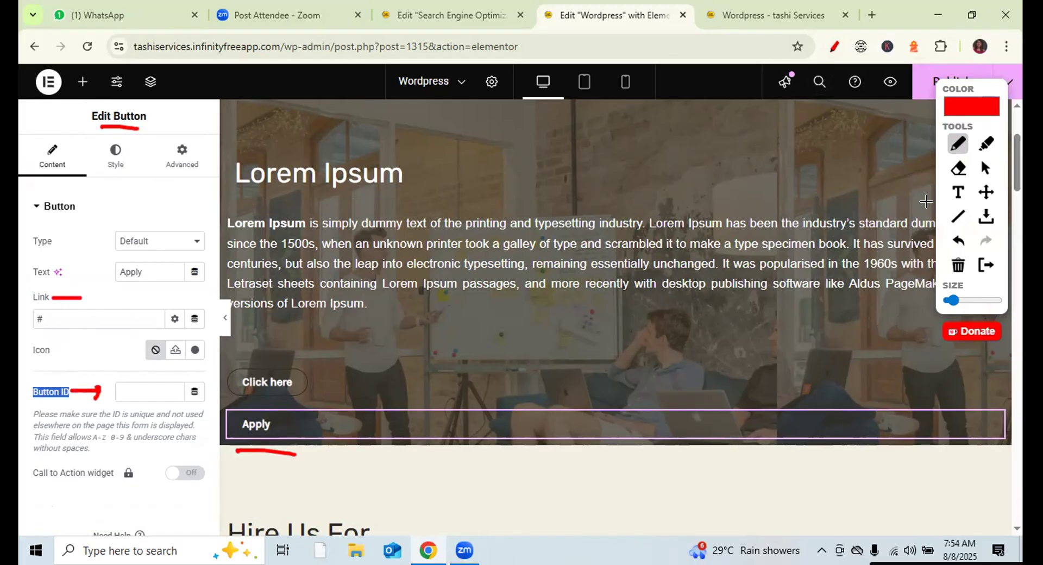
click(984, 170)
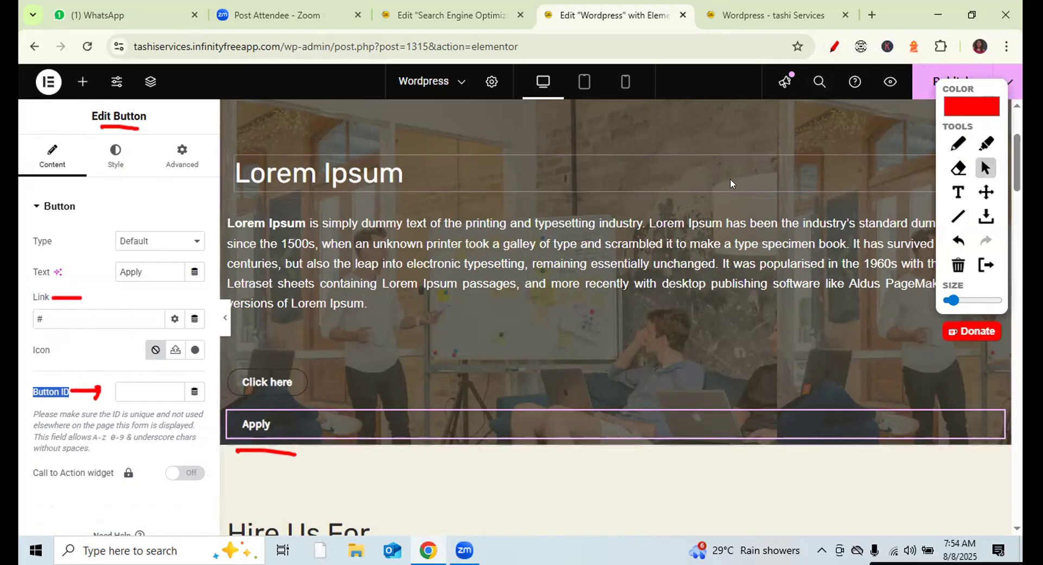
- Relabel the button 'Apply Now', link it to '#applynow', and set its ID to 'apply now'
click(42, 318)
key(BackSpace)
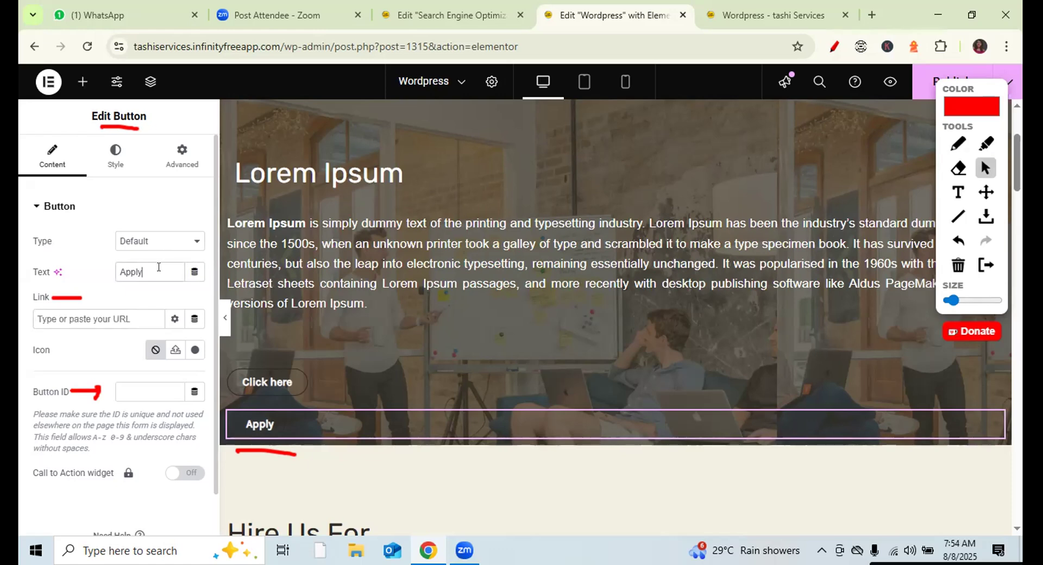
text(Now)
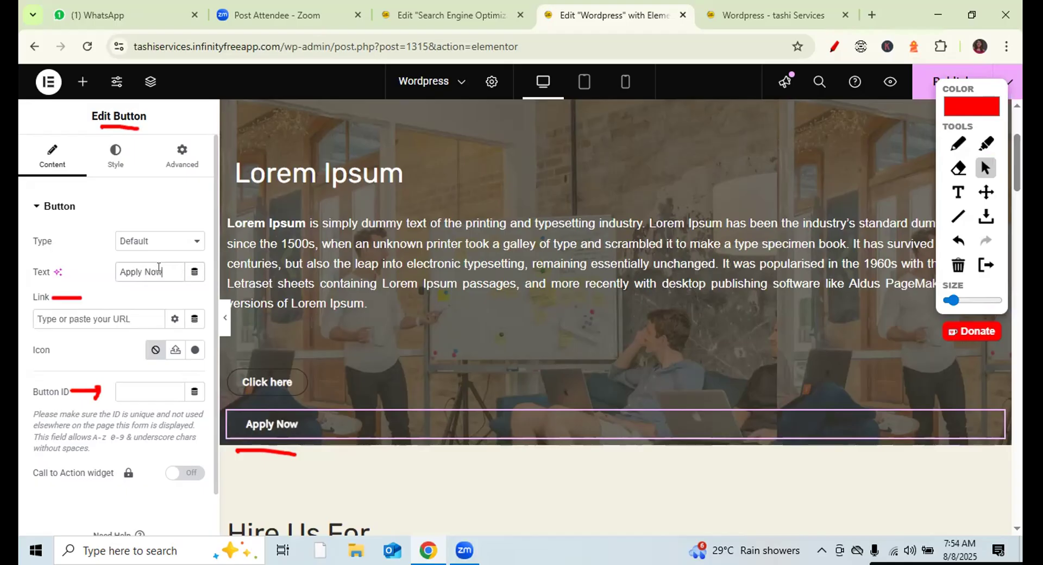
click(76, 317)
text(#app)
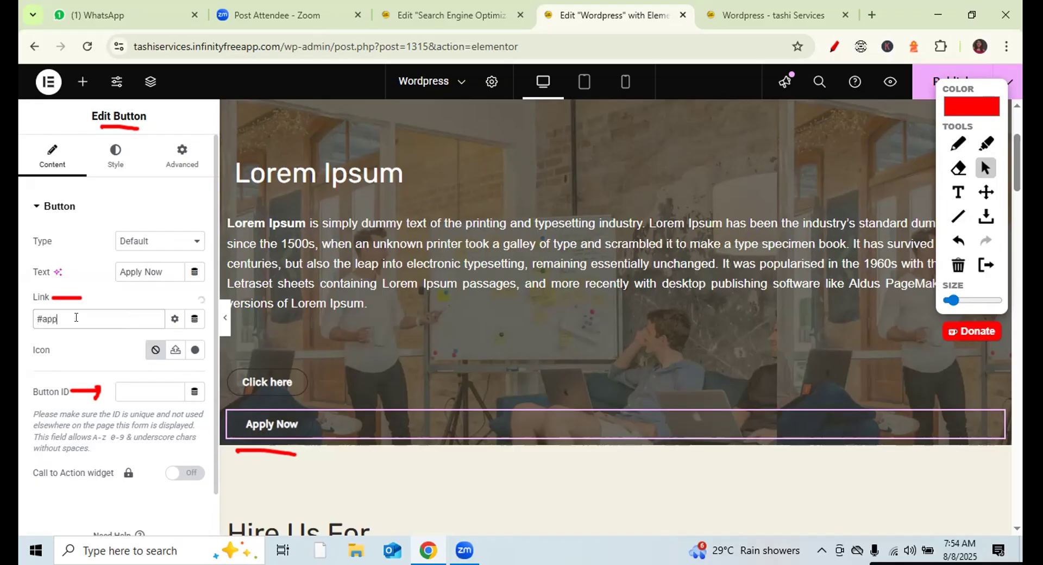
text(lynow)
click(125, 382)
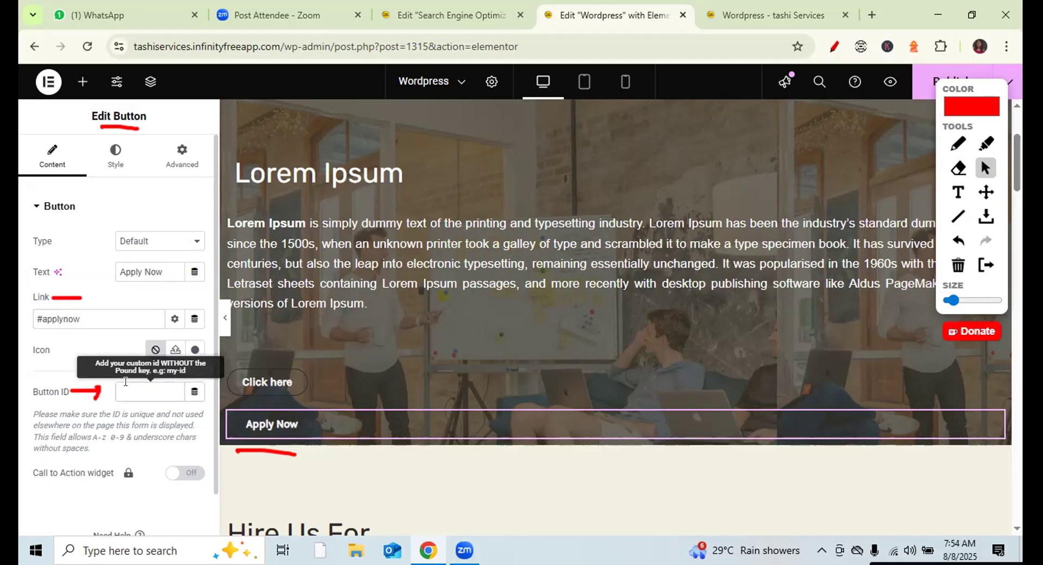
text(apply now)
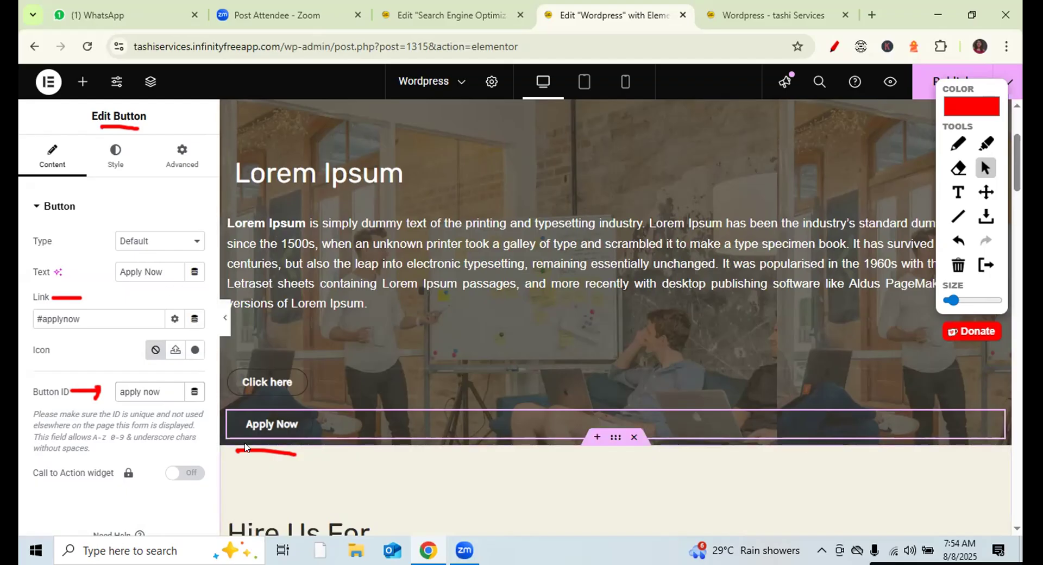
- Select the Enquiry Form heading and open its Advanced settings
click(161, 392)
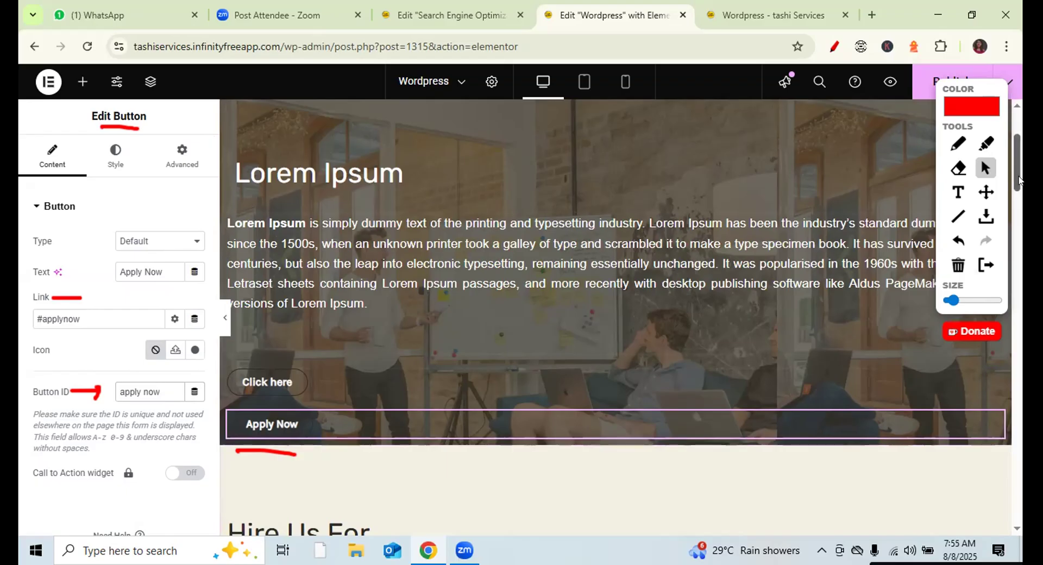
drag(1018, 182, 1017, 409)
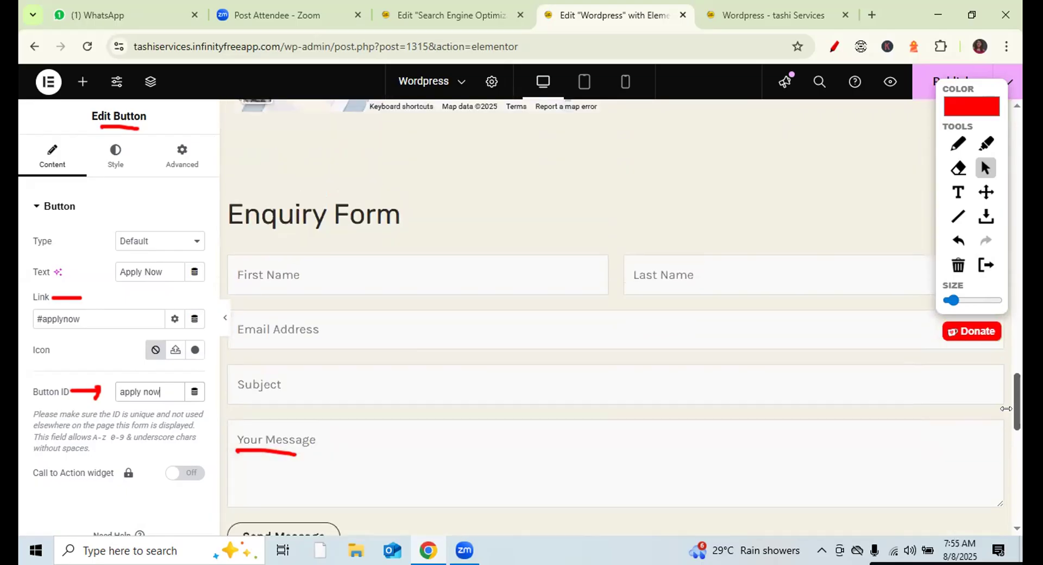
click(355, 212)
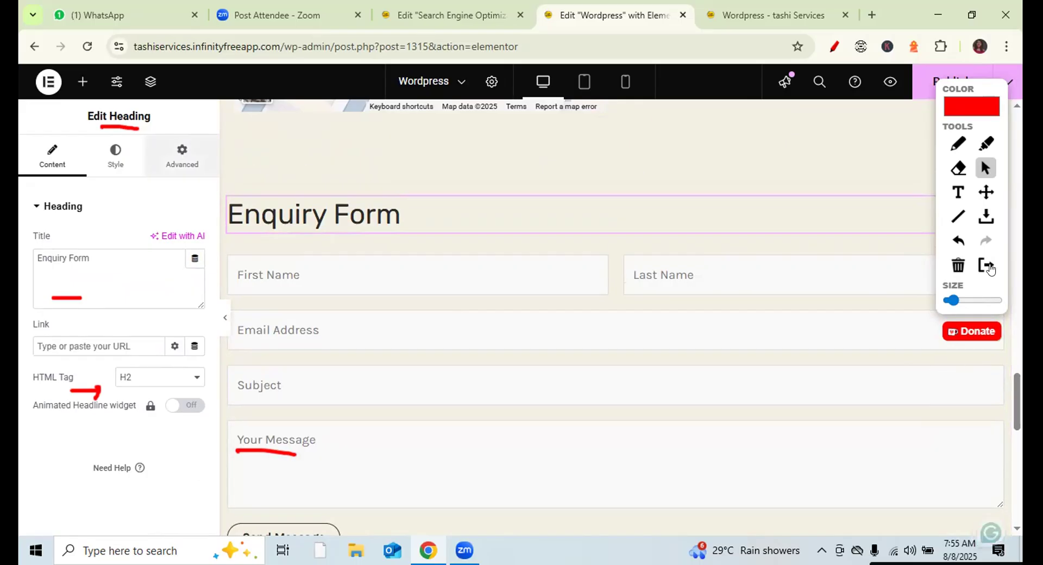
click(957, 264)
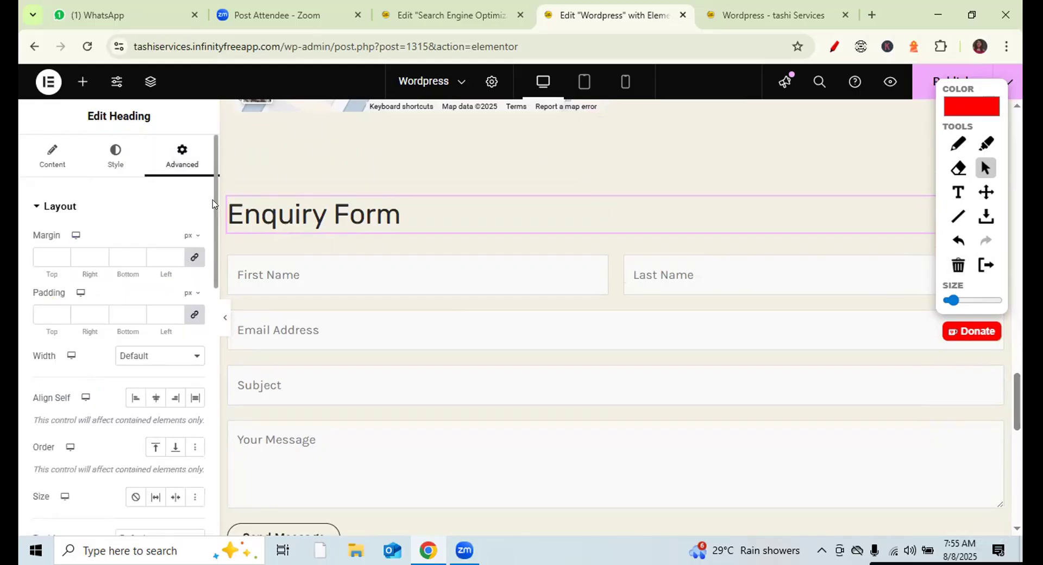
scroll(212, 201, down, 1)
drag(213, 220, 217, 310)
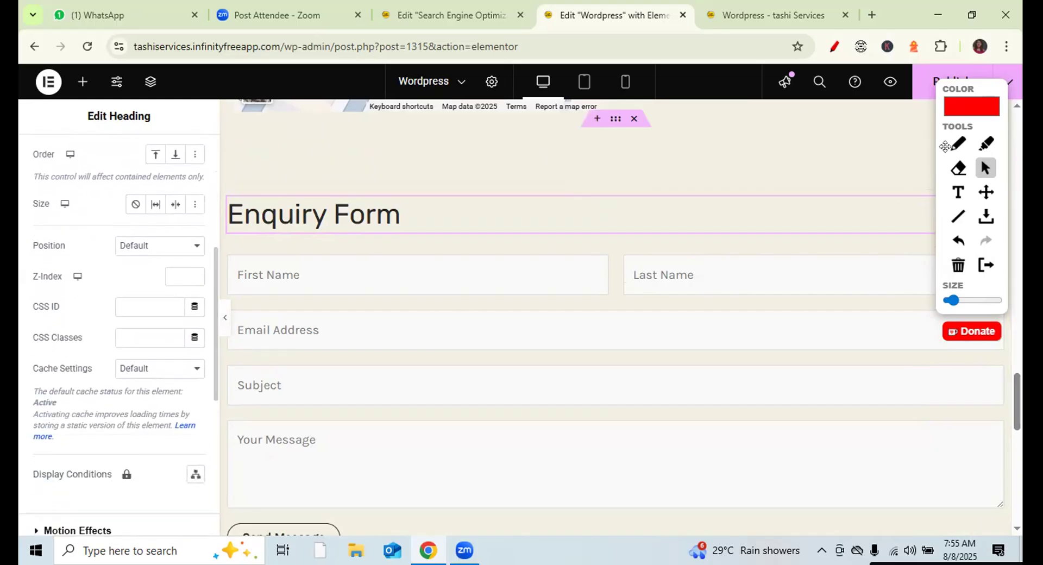
- Underline the CSS ID field in red and enter 'applynow' as the heading's CSS ID
click(958, 144)
drag(28, 315, 61, 314)
click(985, 168)
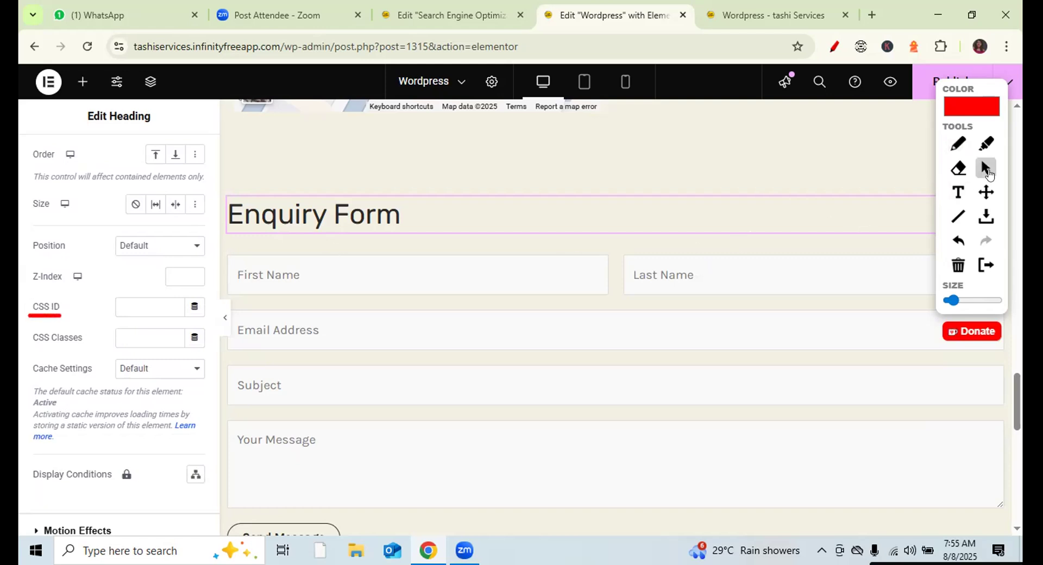
click(134, 301)
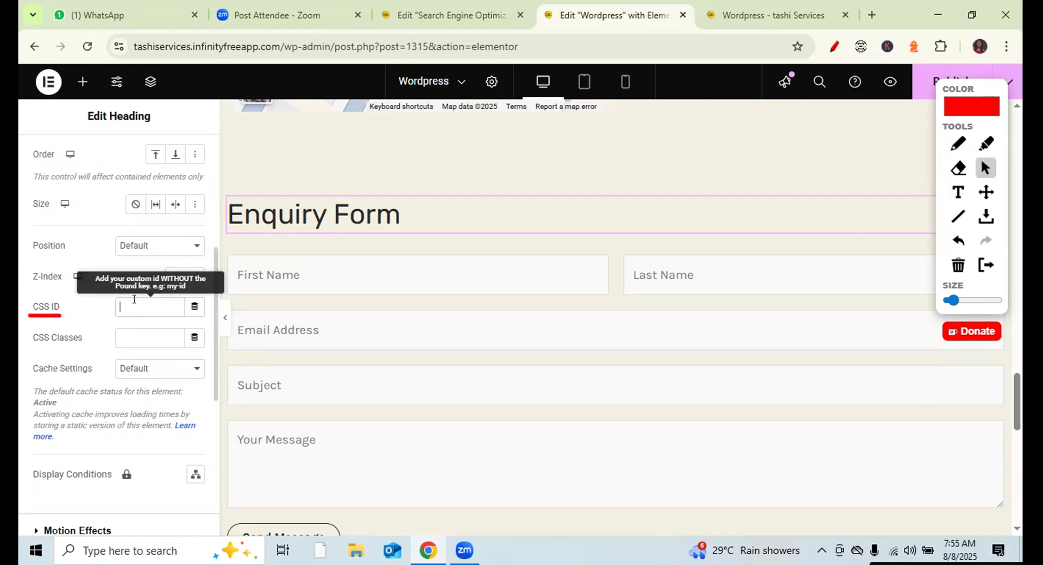
text(applynow)
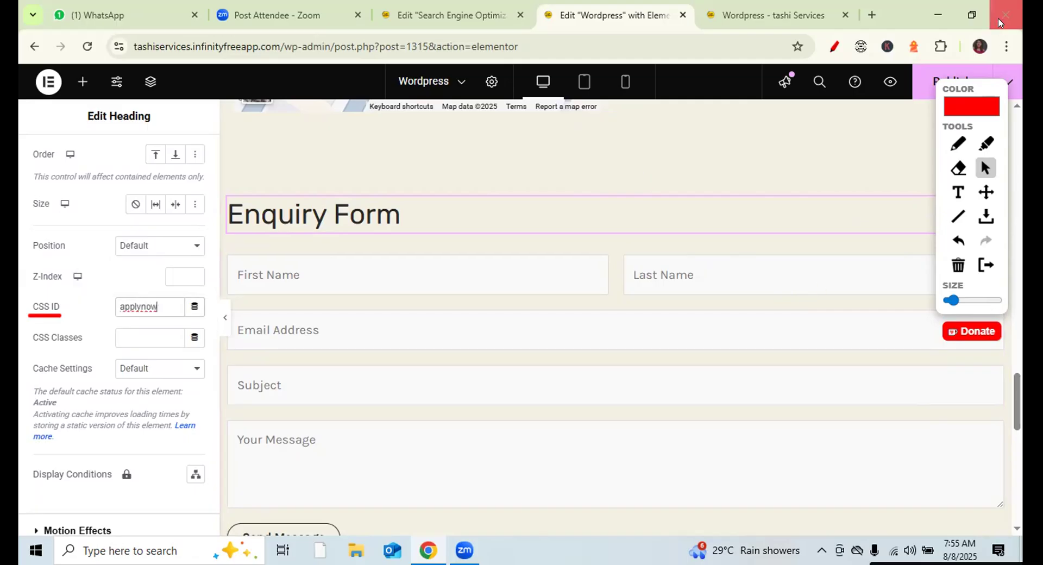
drag(976, 83, 980, 171)
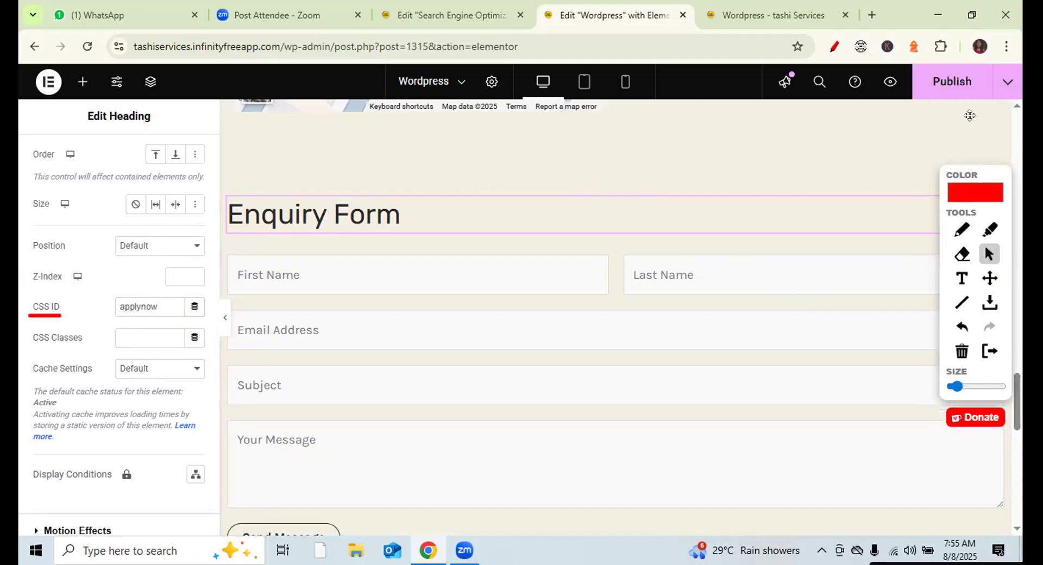
- Publish the page, reload the live site, and check Apply Now jumps to the Enquiry Form
click(963, 82)
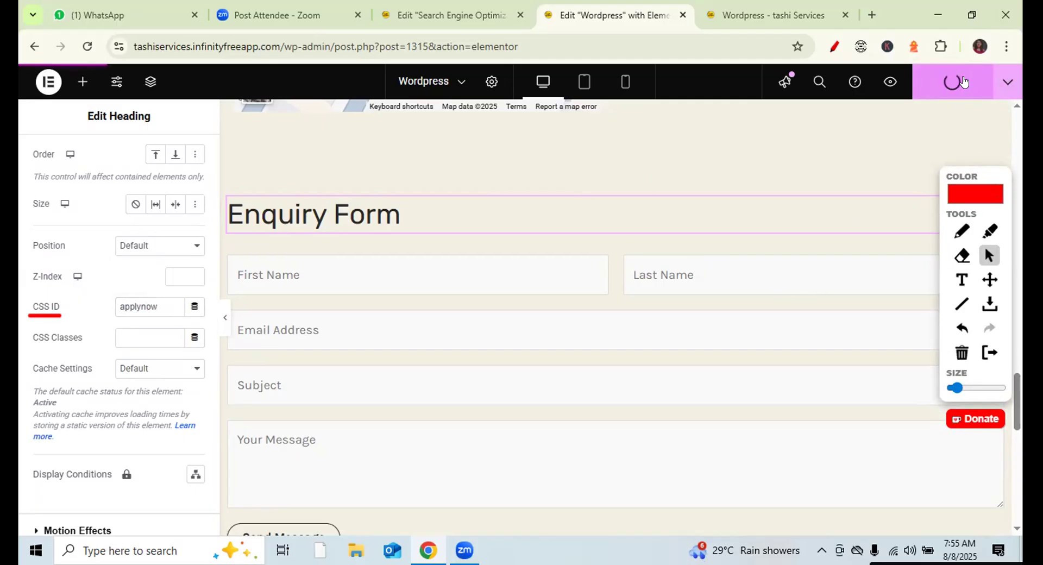
click(834, 48)
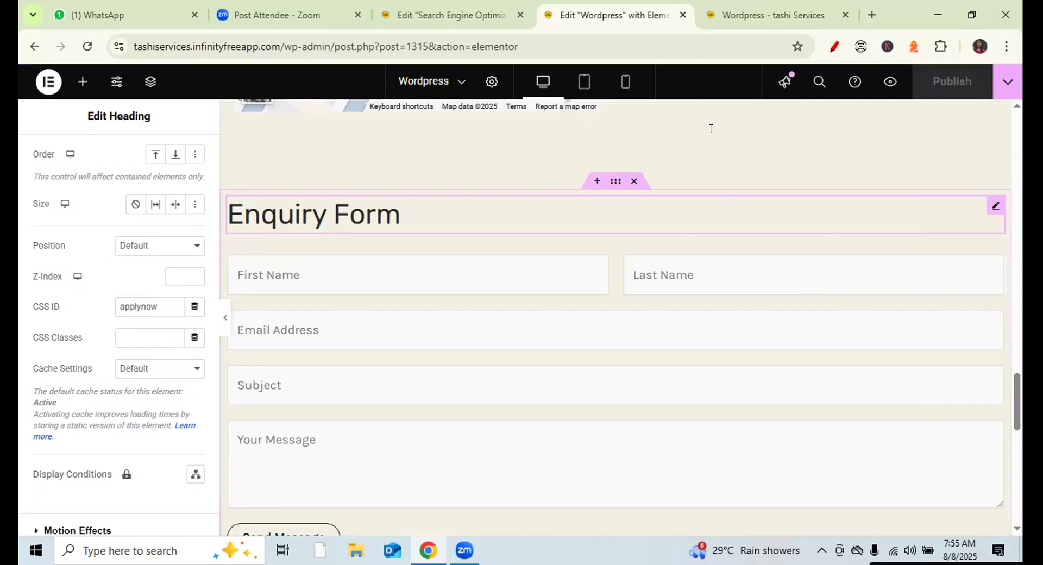
click(776, 13)
click(87, 46)
mouse_move(485, 153)
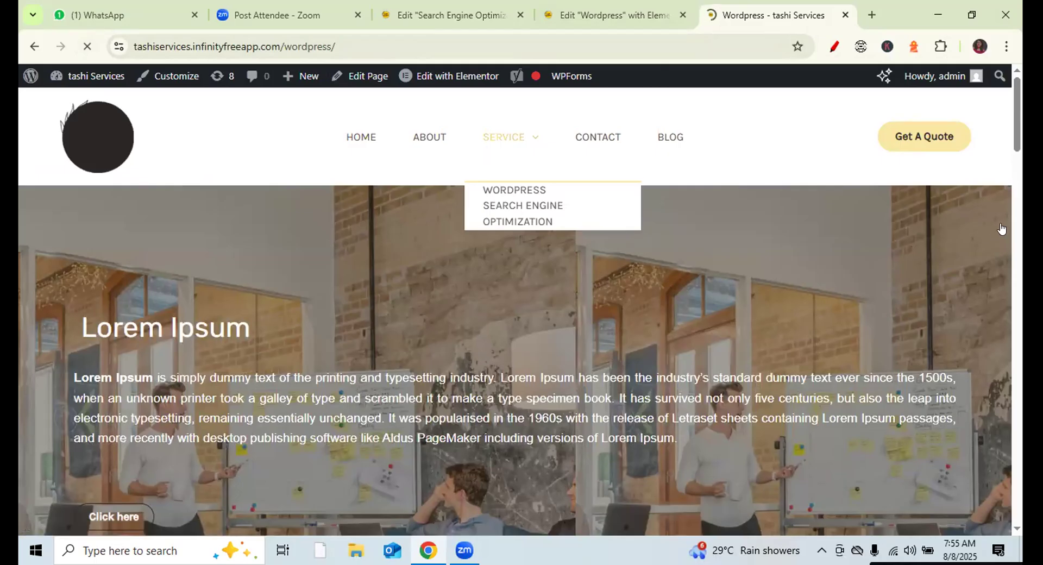
drag(1019, 147, 1019, 169)
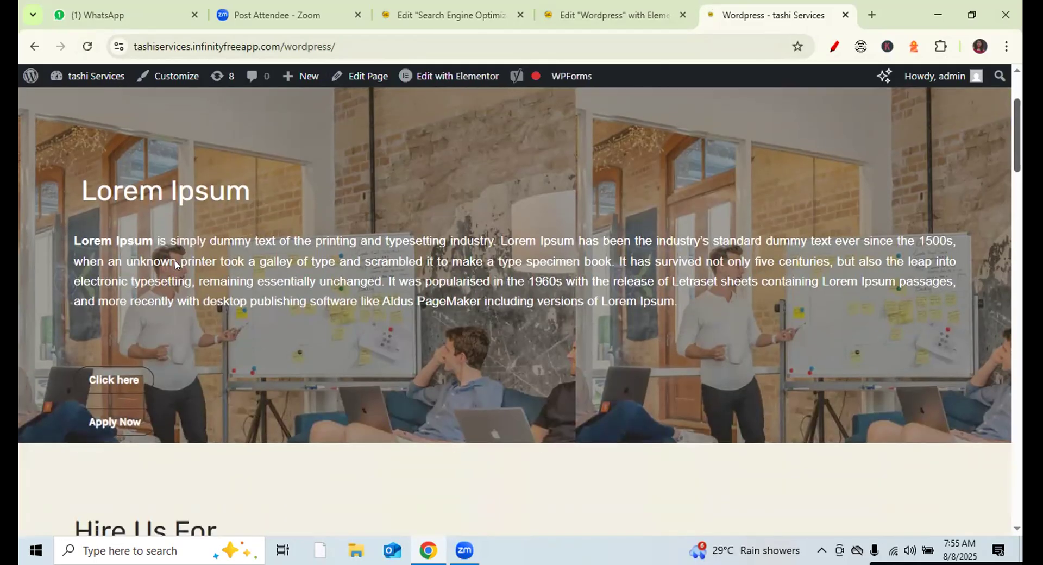
click(111, 423)
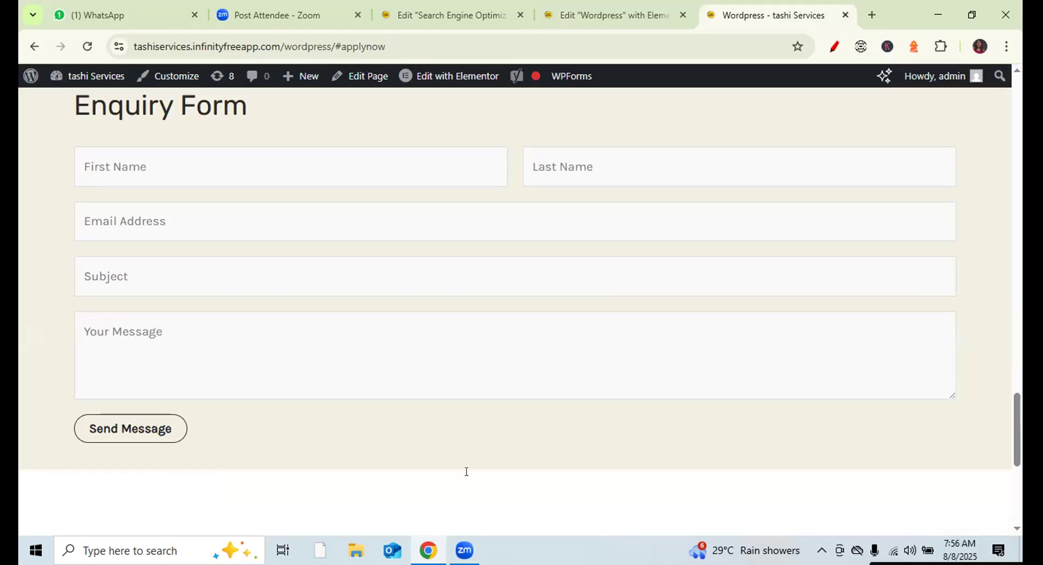
click(544, 537)
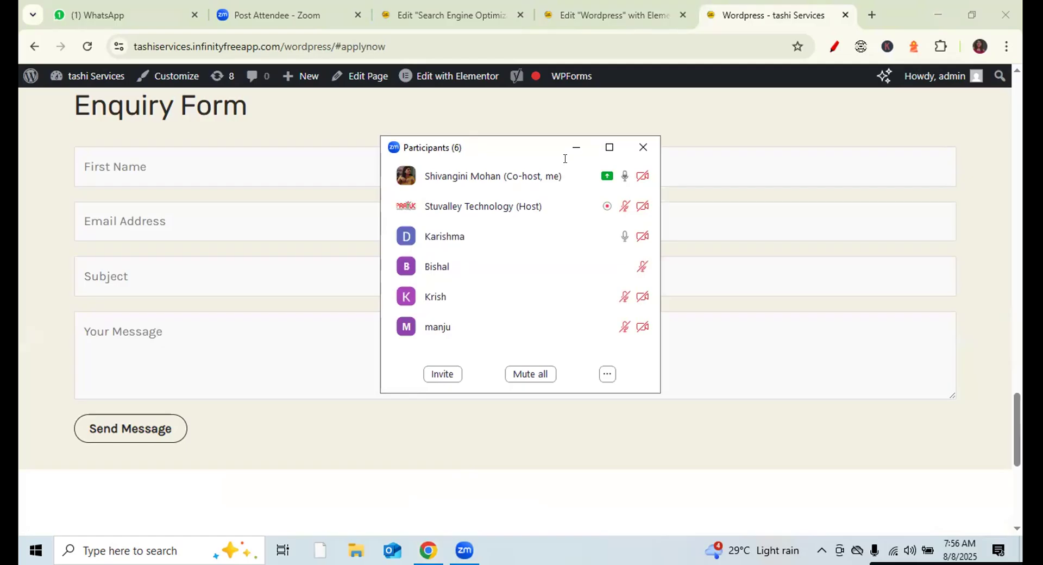
- Open the Zoom meeting chat and send the note 'page scroll : button id :- click here'
click(643, 147)
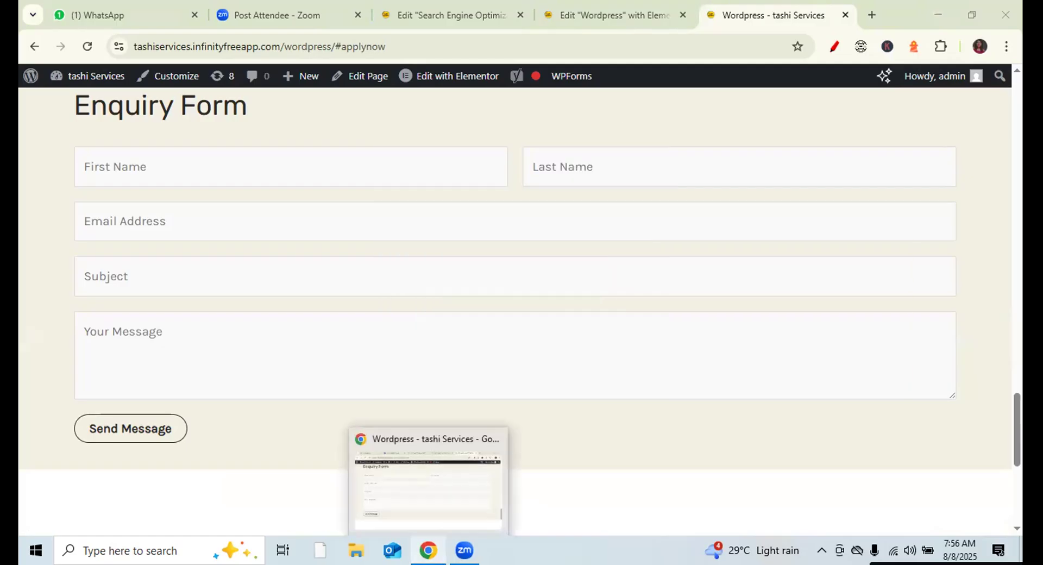
click(465, 550)
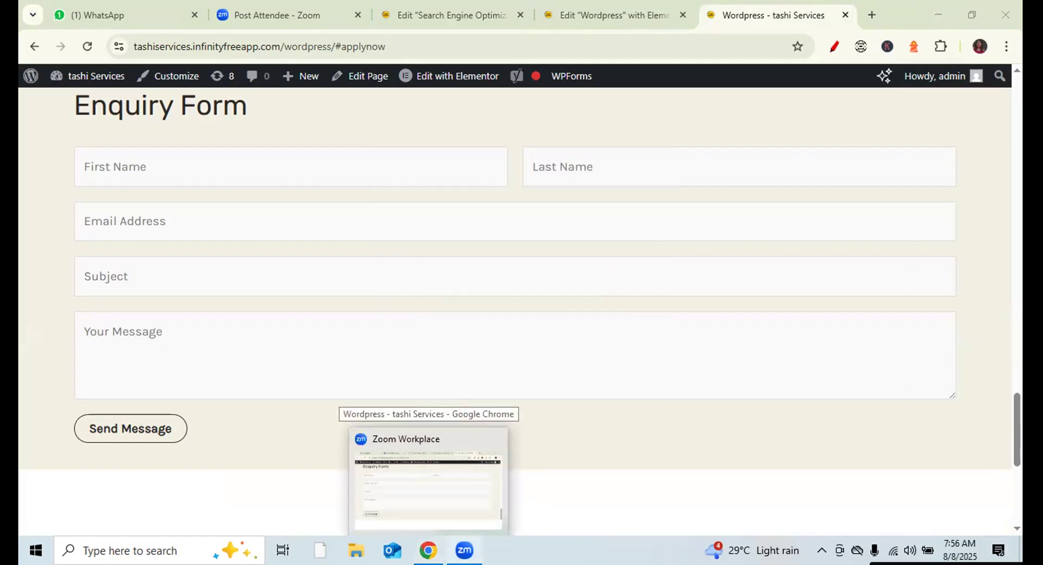
click(561, 514)
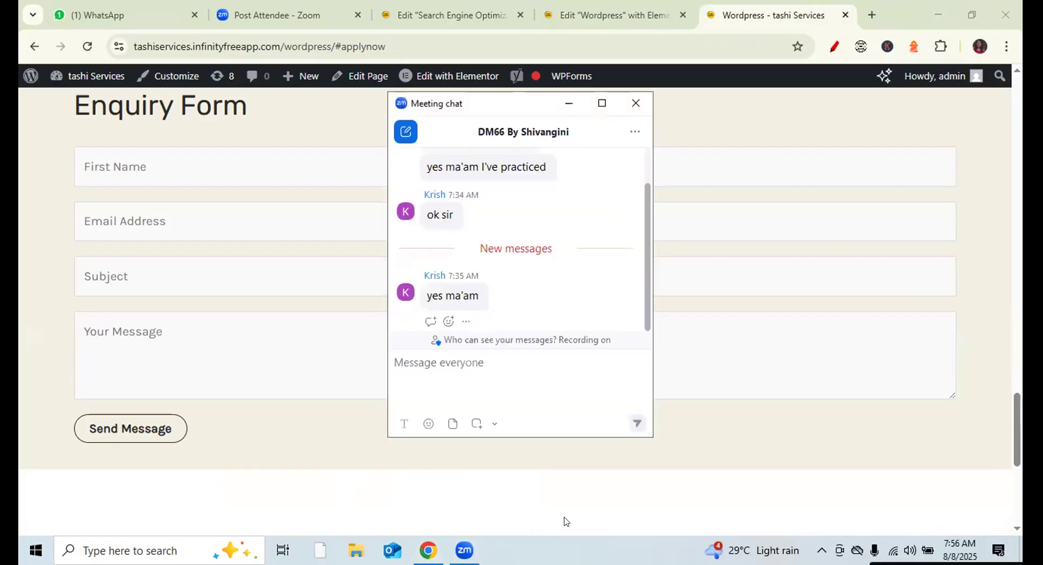
text(pag)
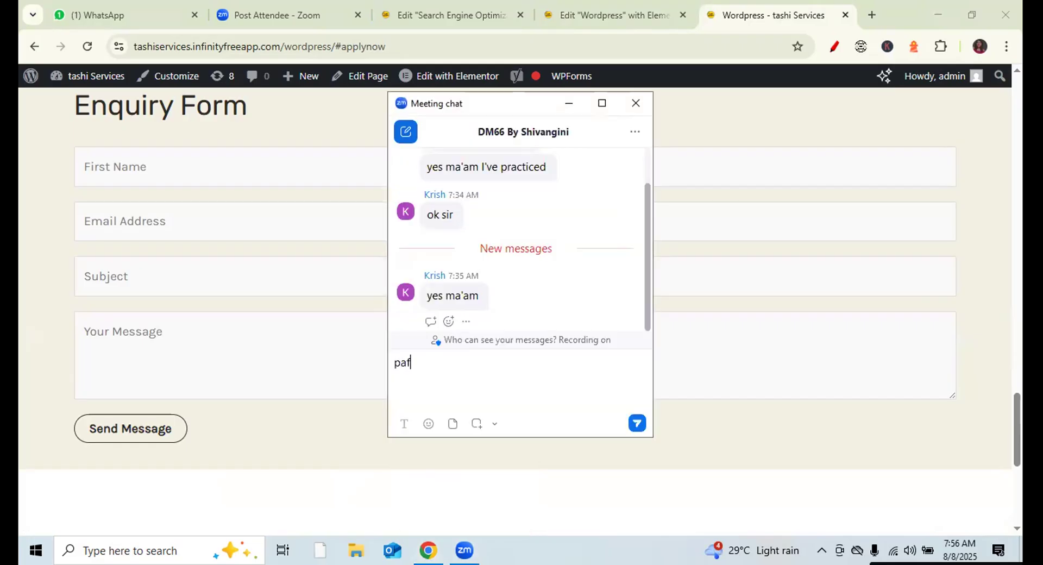
text(e scroll : button)
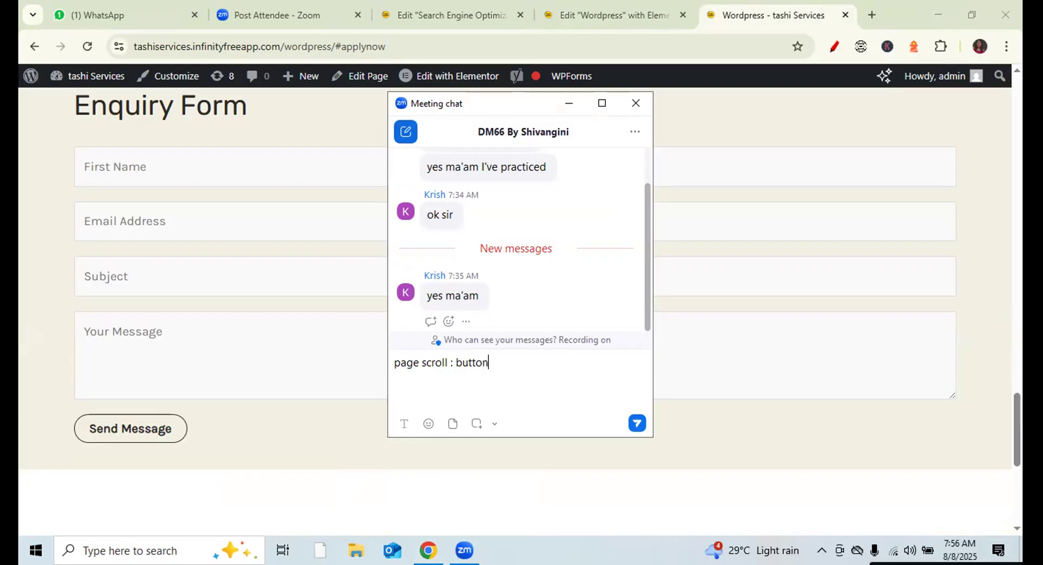
text( id :-)
text(click here)
click(461, 363)
key(Return)
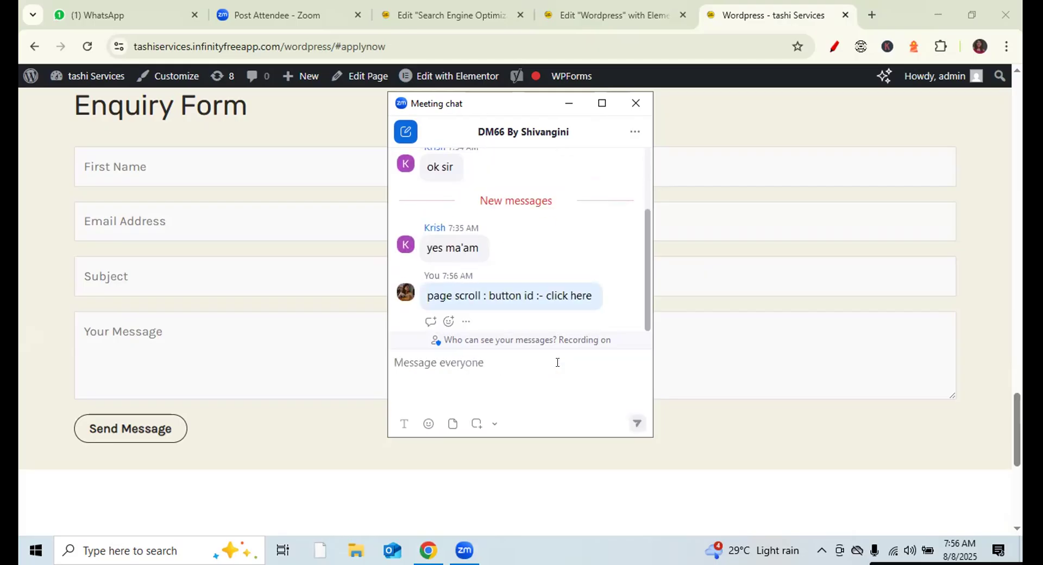
- Send 'link :- #clickhere' and 'cssid :- clickhere', then close the chat and return to Elementor
text(link)
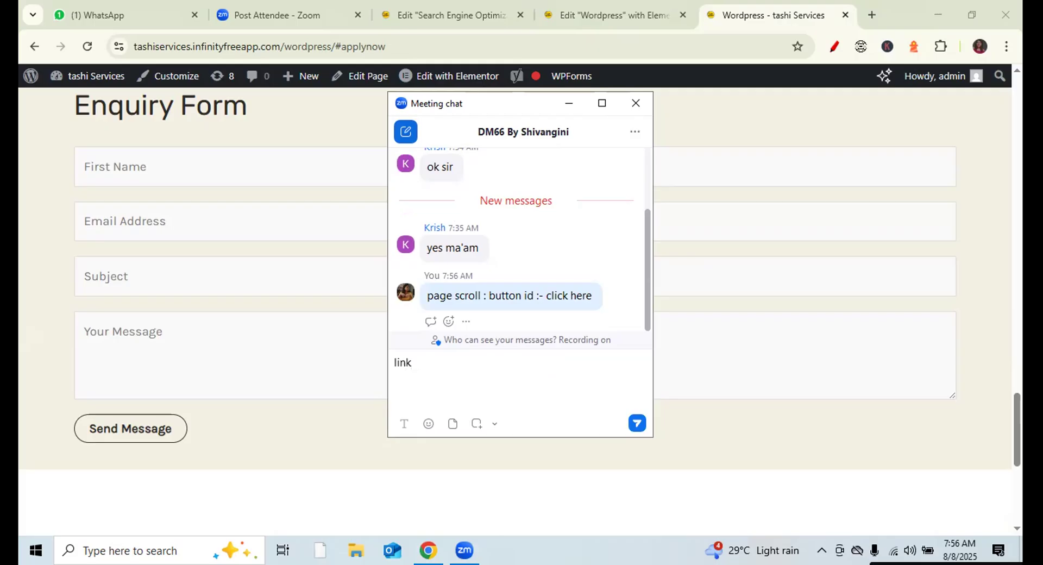
key(BackSpace)
text(k :- #clickhere)
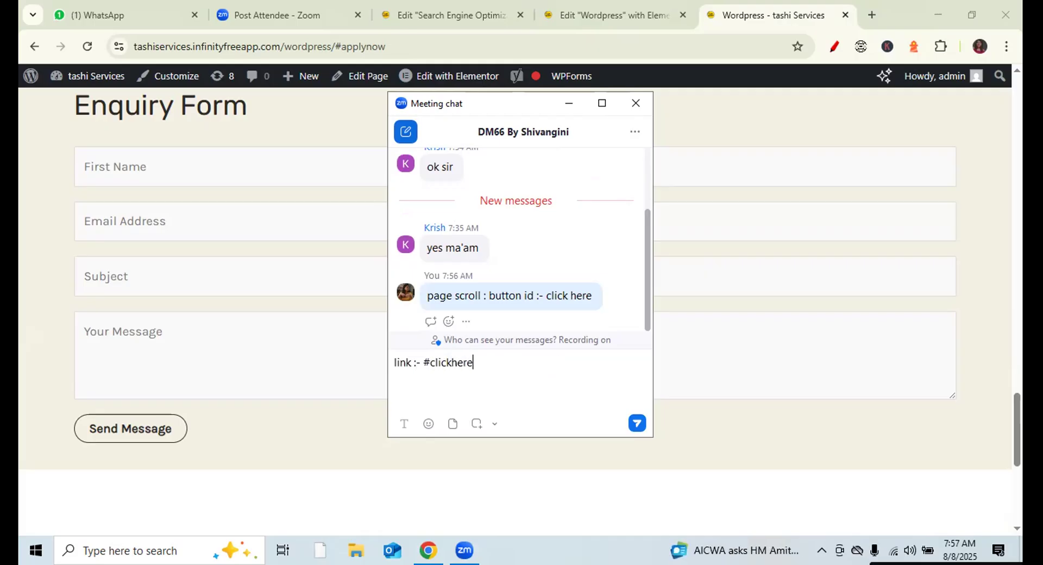
key(Return)
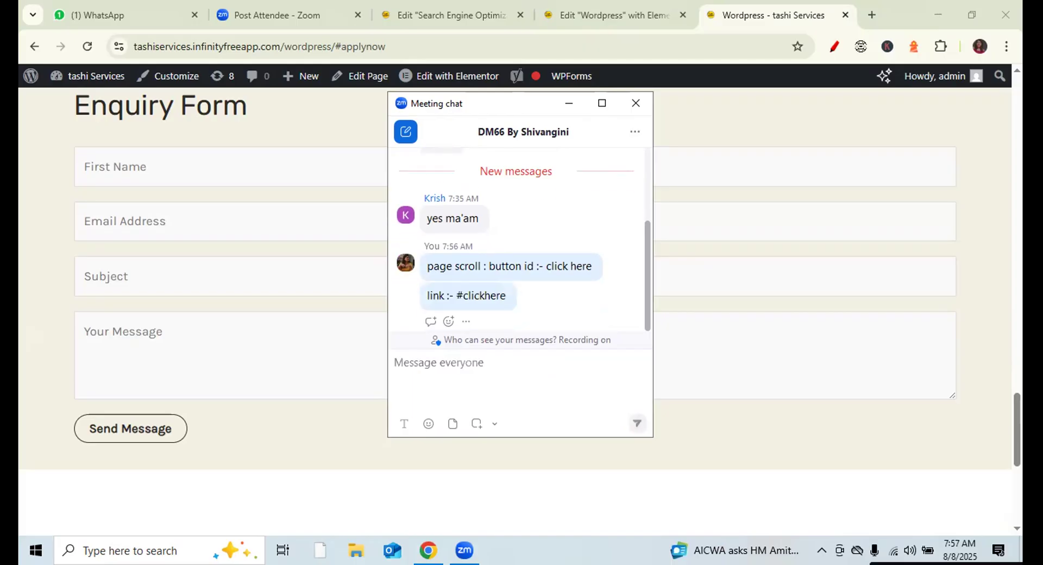
text(cssid)
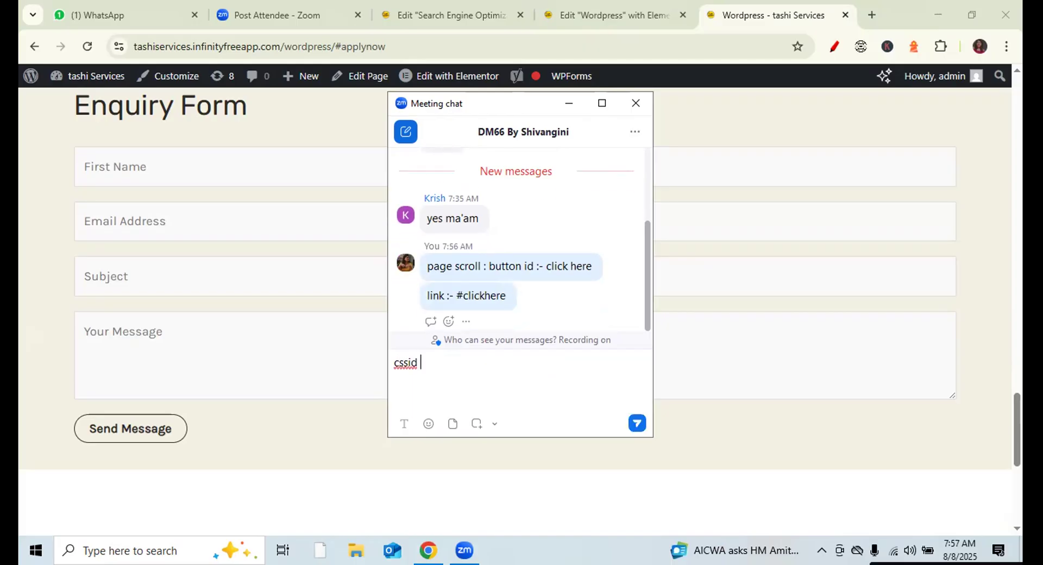
text( :-)
text(clickhere)
key(Return)
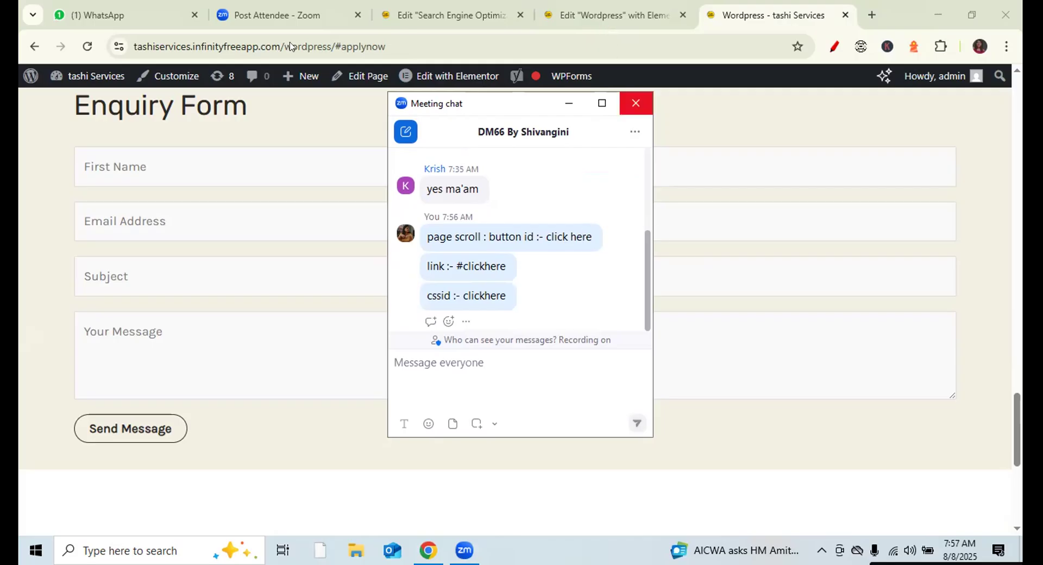
click(636, 103)
key(ctrl+shift+Tab)
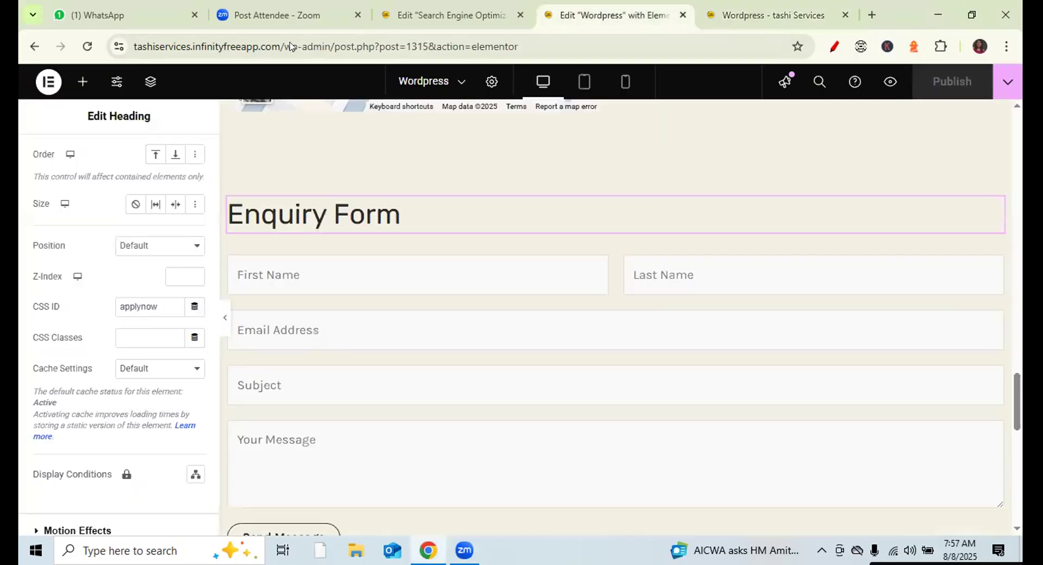
- Review the Enquiry Form heading's Content, Style and Advanced settings, highlighting CSS ID applynow
click(75, 87)
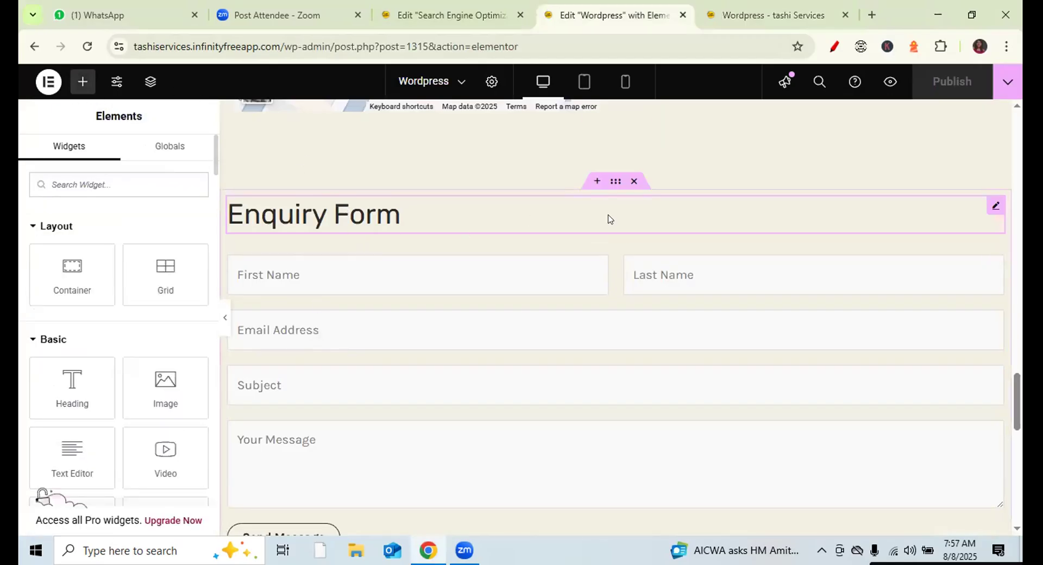
click(992, 208)
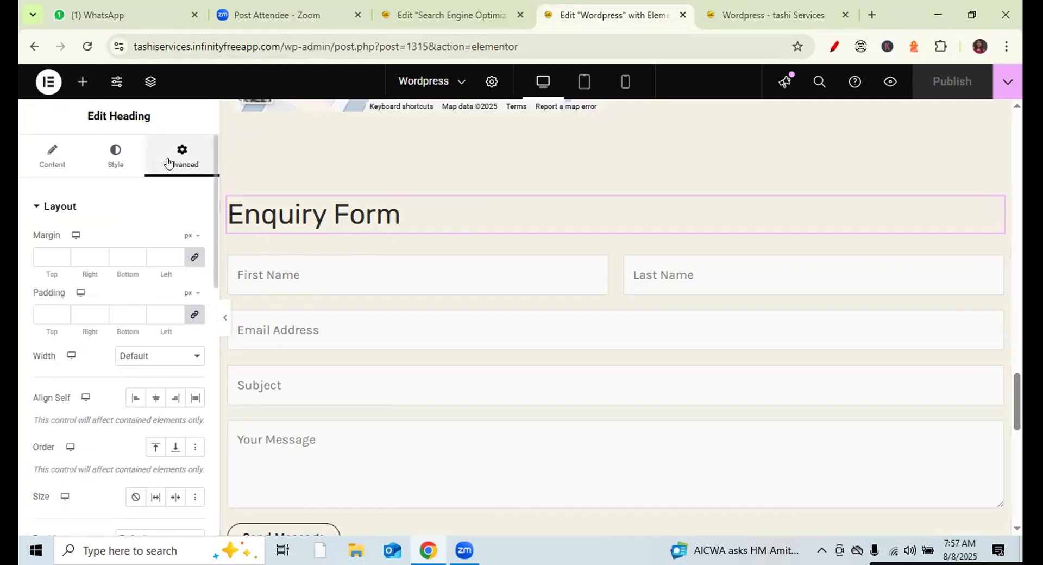
click(41, 162)
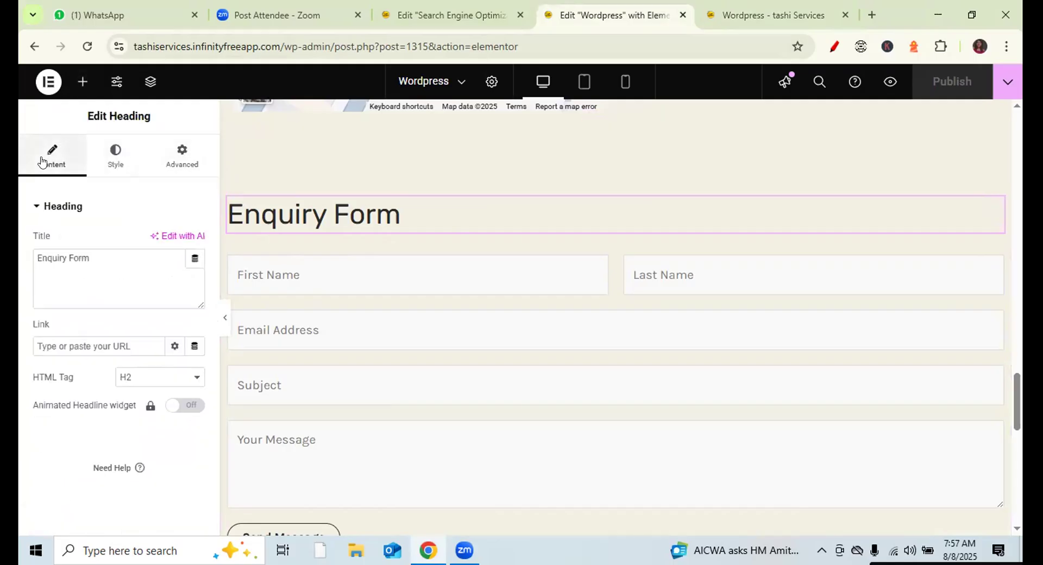
click(123, 168)
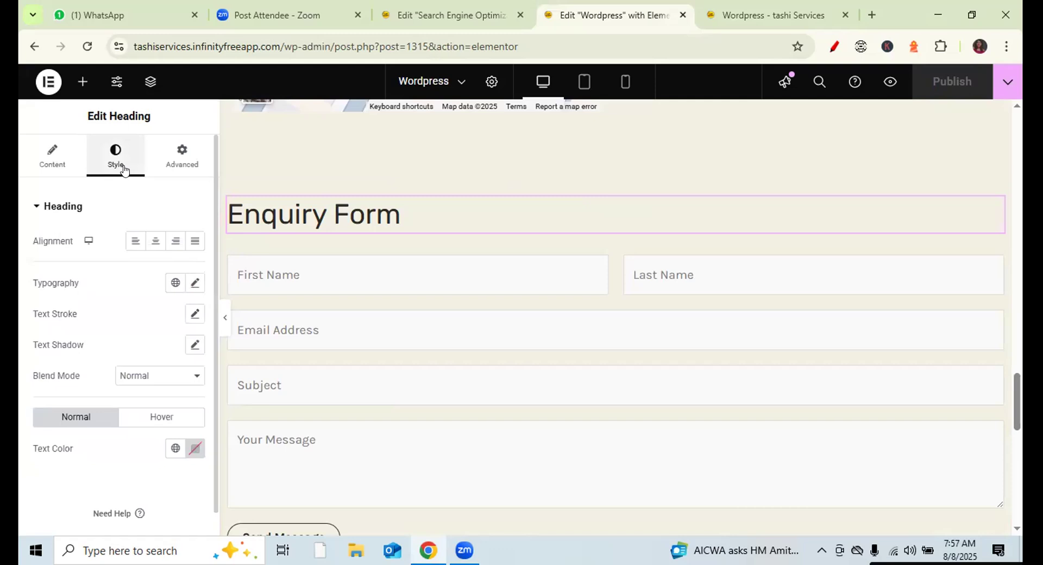
click(178, 162)
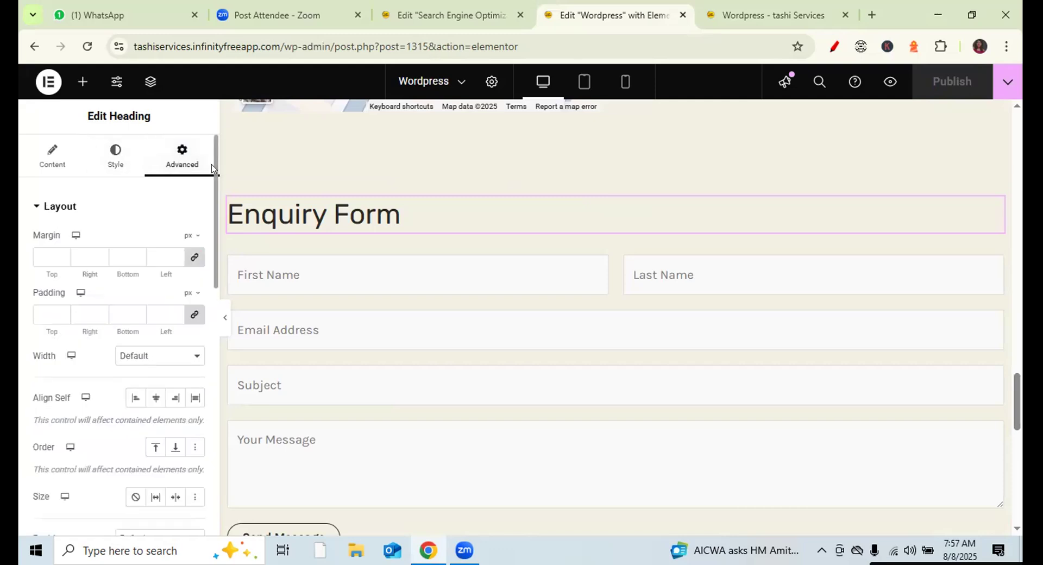
scroll(215, 228, down, 5)
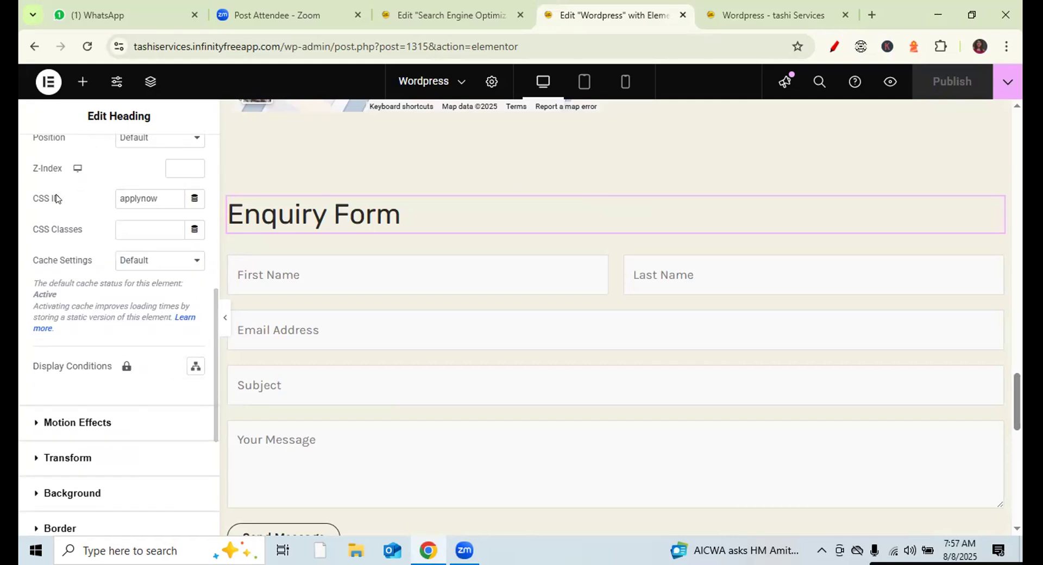
drag(64, 198, 26, 199)
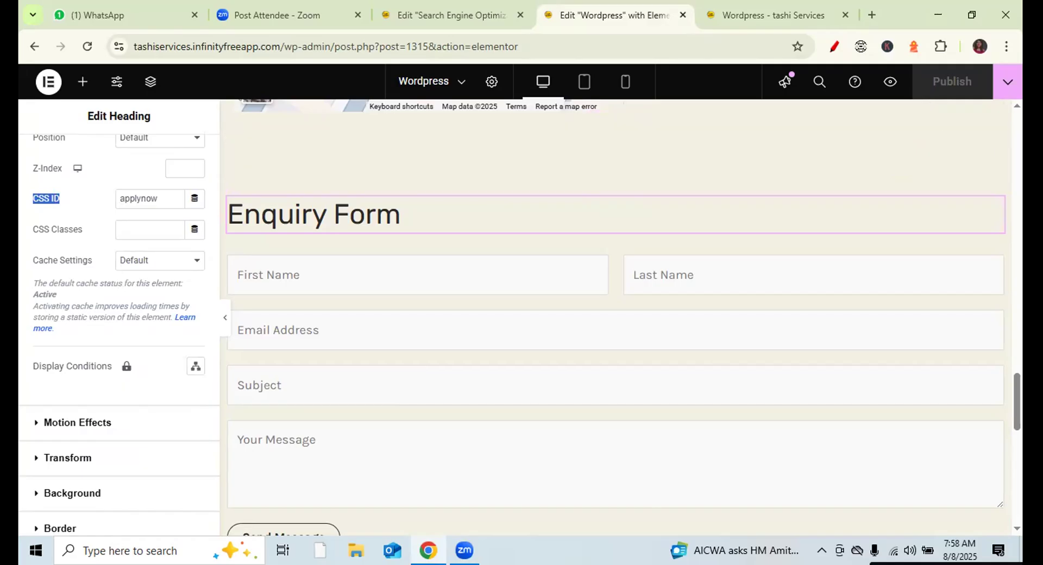
scroll(1001, 169, up, 15)
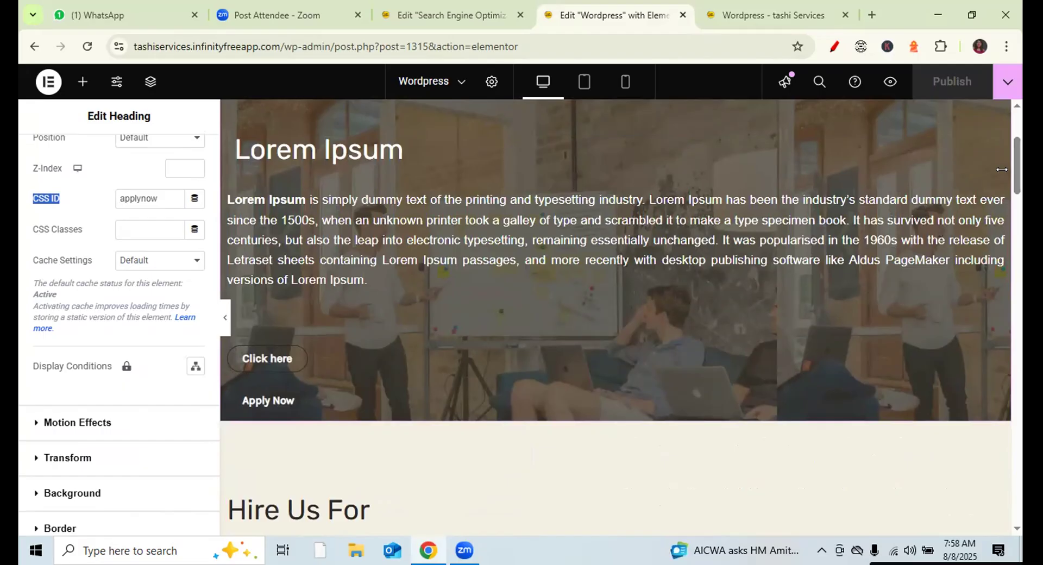
- Switch browser tabs back to the Elementor editor and bring the meeting chat forward
click(458, 15)
click(592, 16)
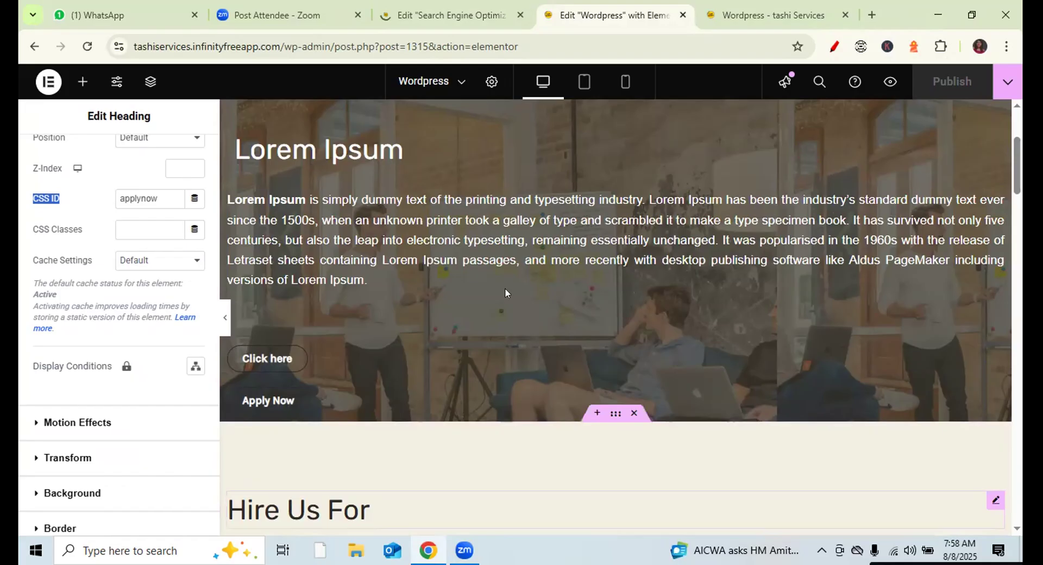
key(alt+Tab)
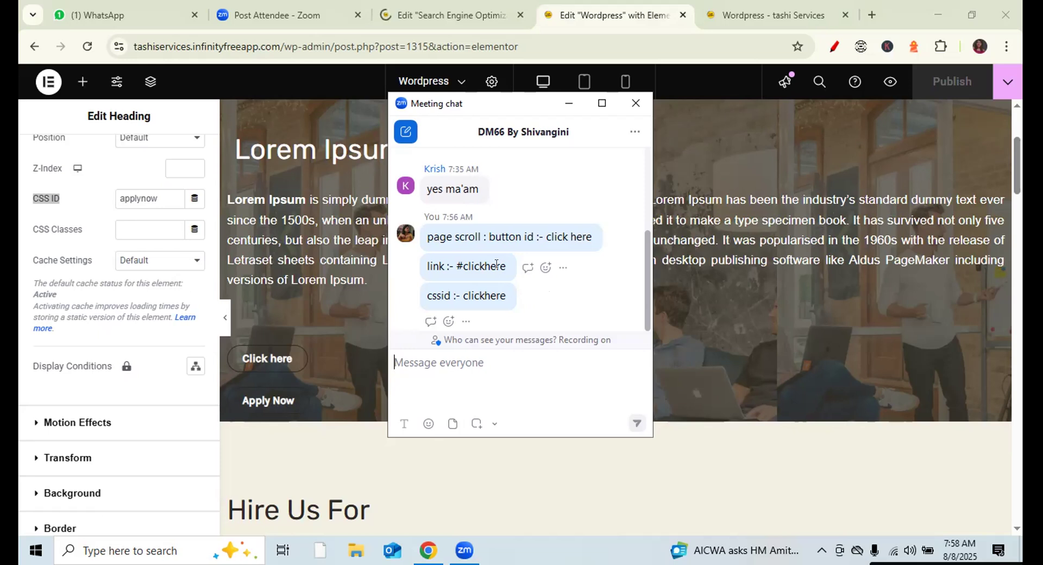
drag(460, 297, 504, 298)
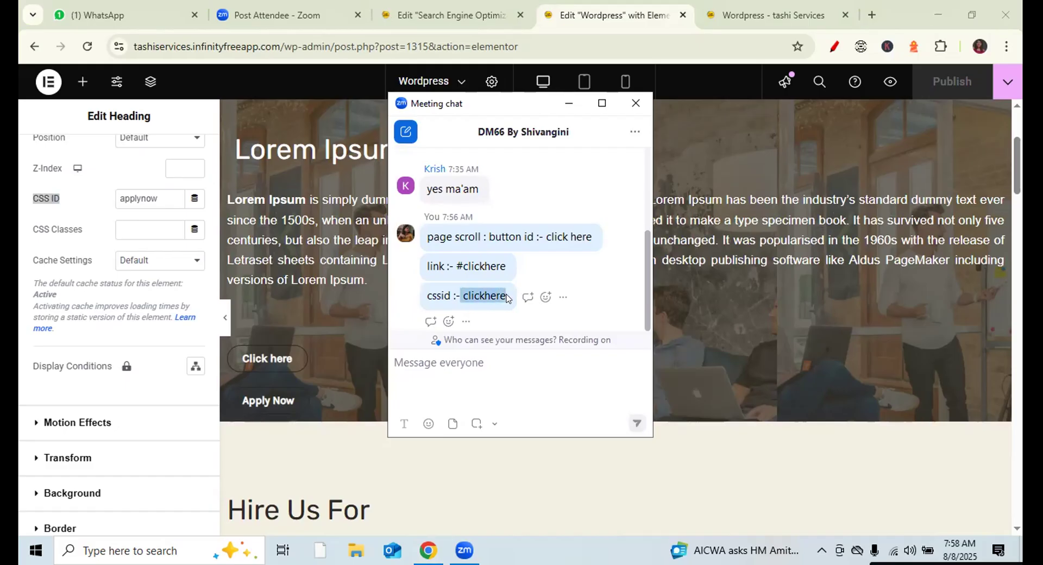
click(460, 260)
drag(461, 261, 507, 264)
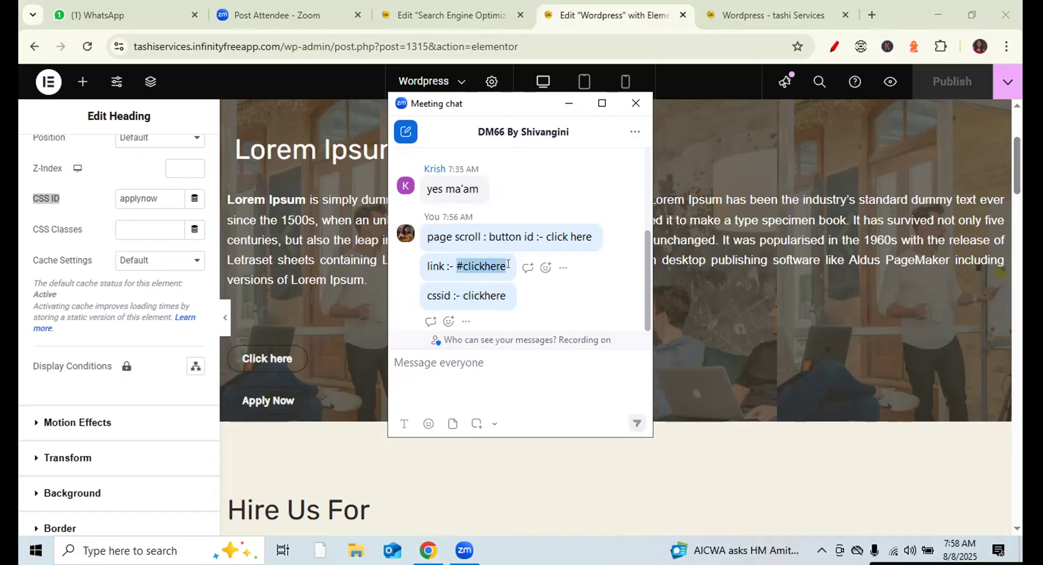
drag(547, 237, 594, 236)
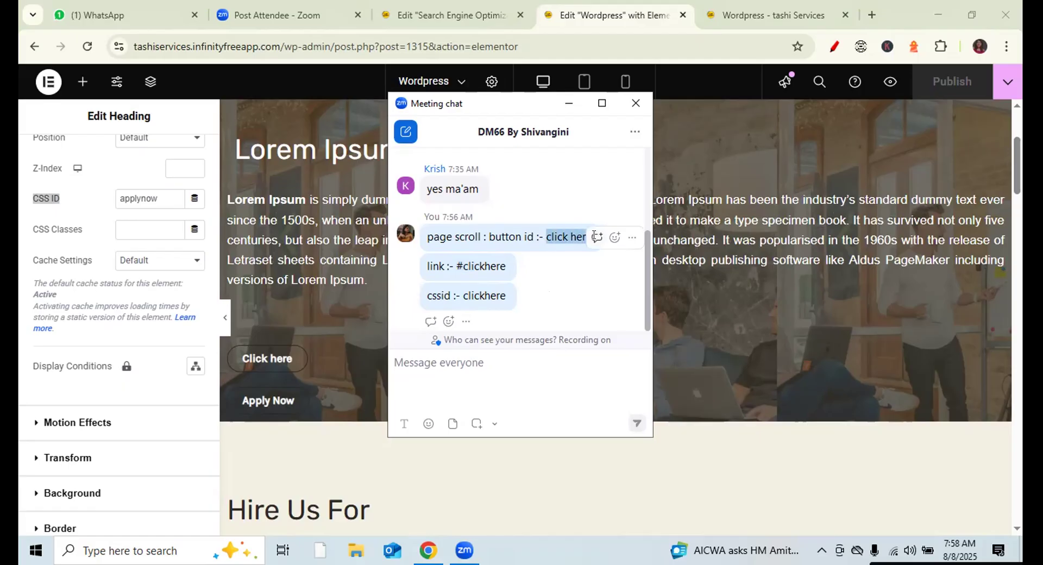
click(598, 278)
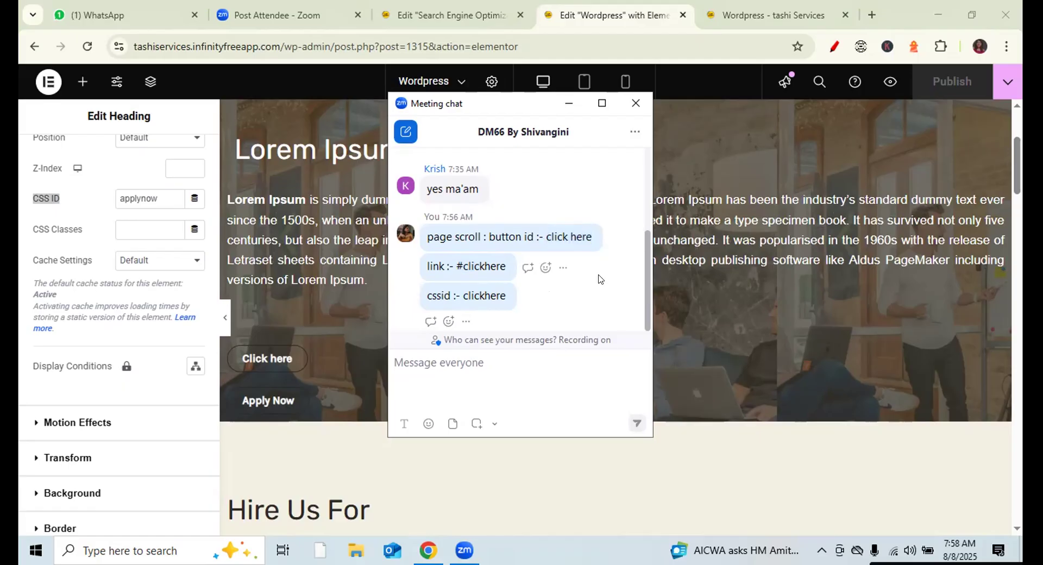
click(636, 102)
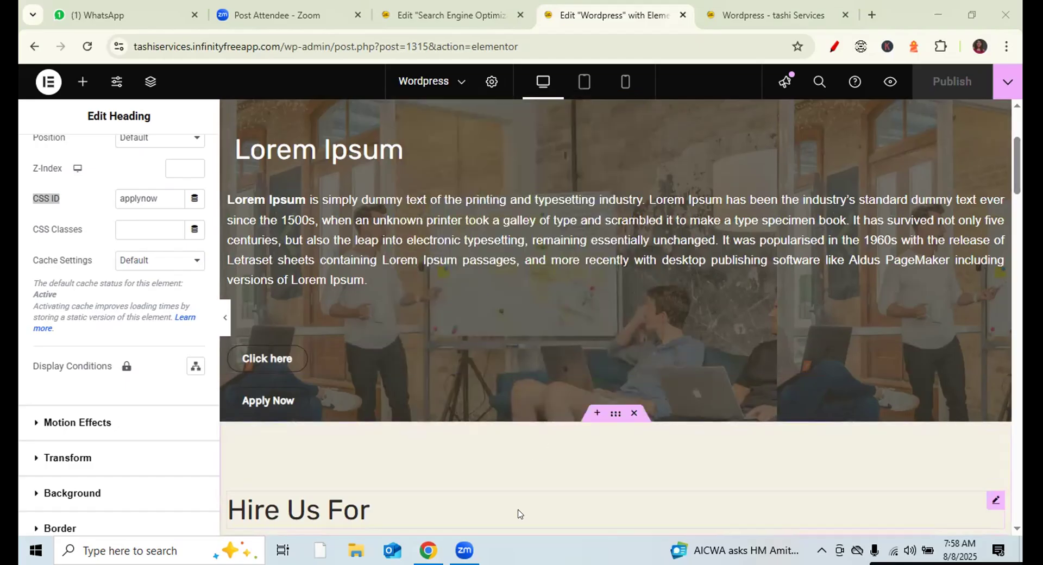
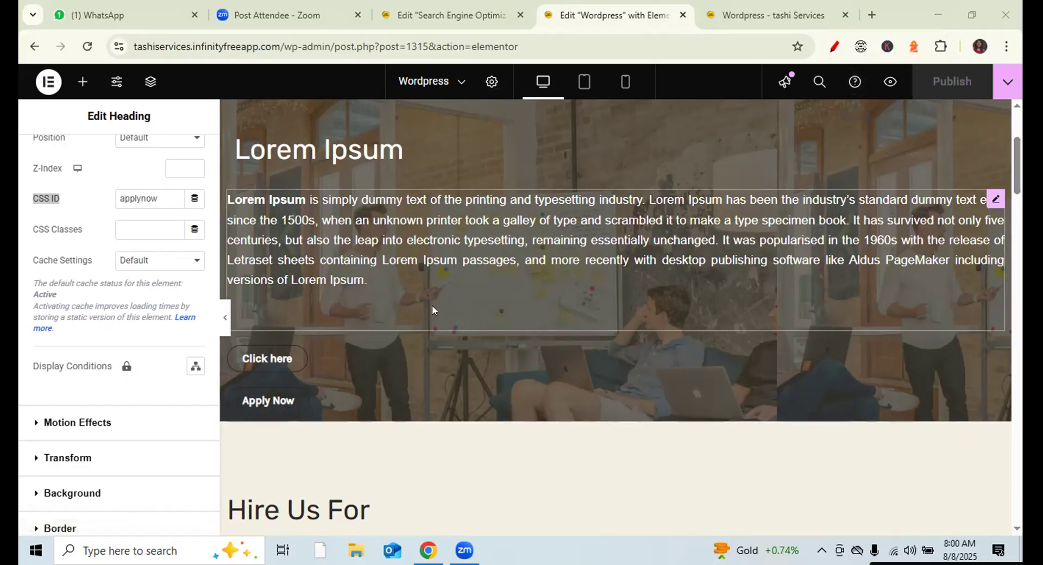
- Send 'Sticky header - header plugin' to the Zoom meeting chat, then switch to the live site
click(484, 491)
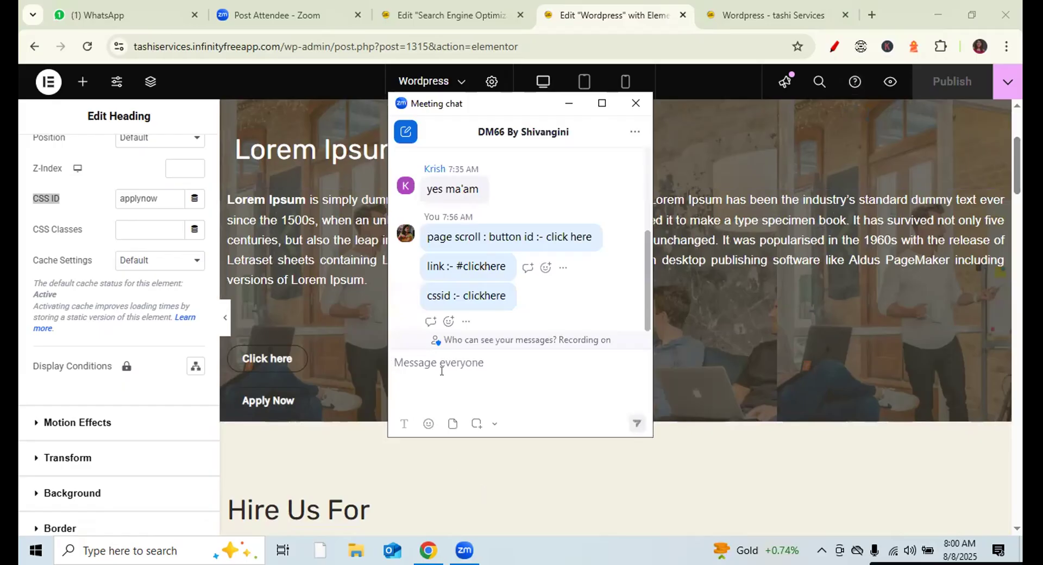
text(Sticky header)
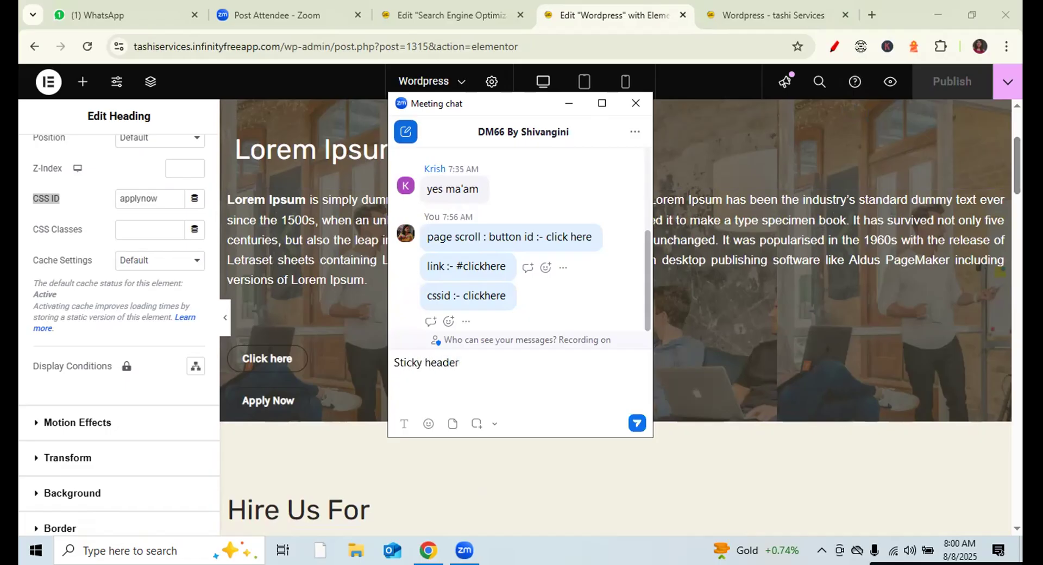
text( - header plugin)
key(Return)
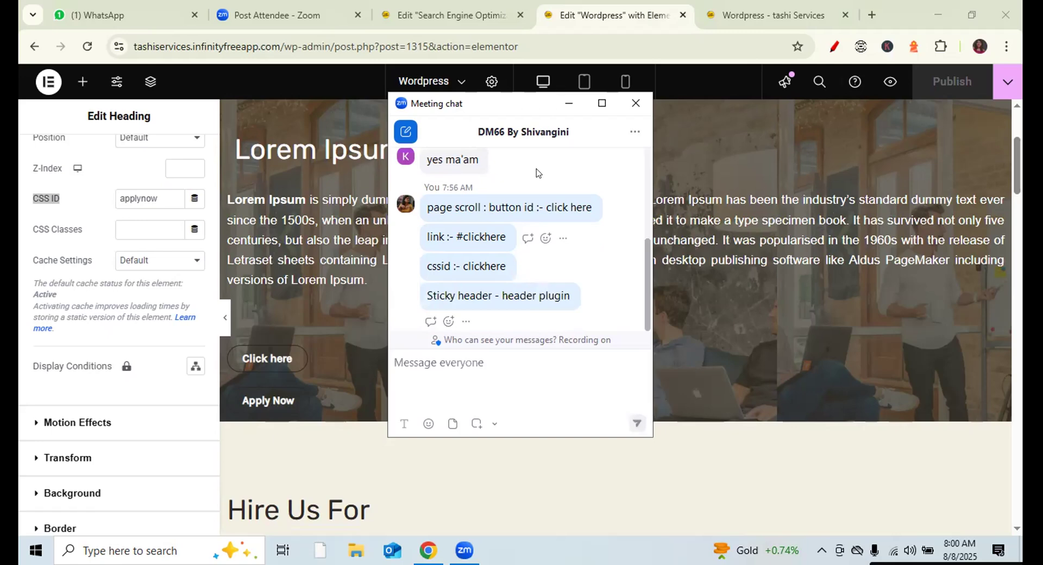
click(749, 12)
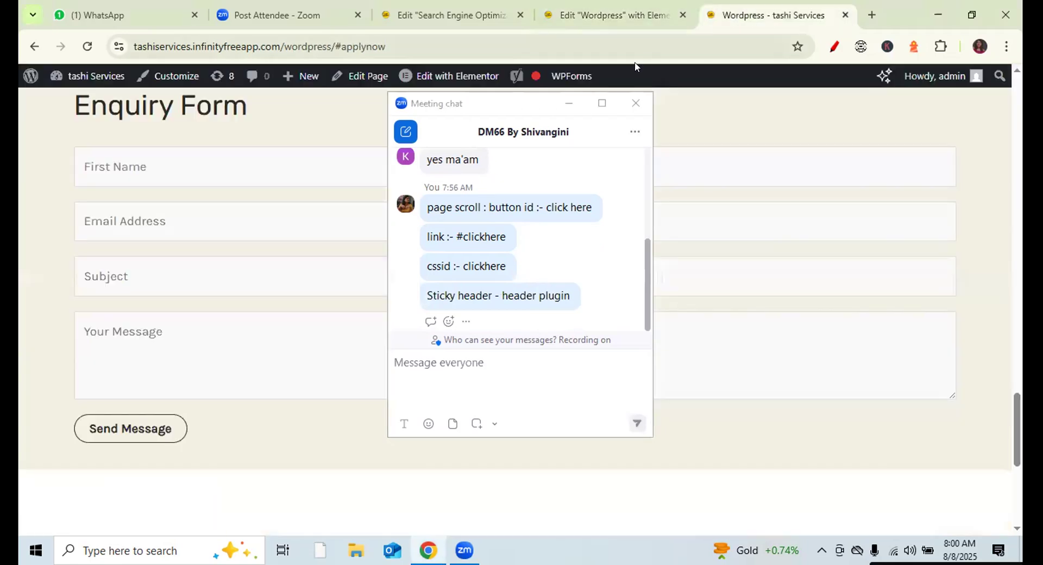
- Return to the page top and mark the HOME-to-BLOG navigation menu with a red pen stroke
click(636, 103)
click(1015, 127)
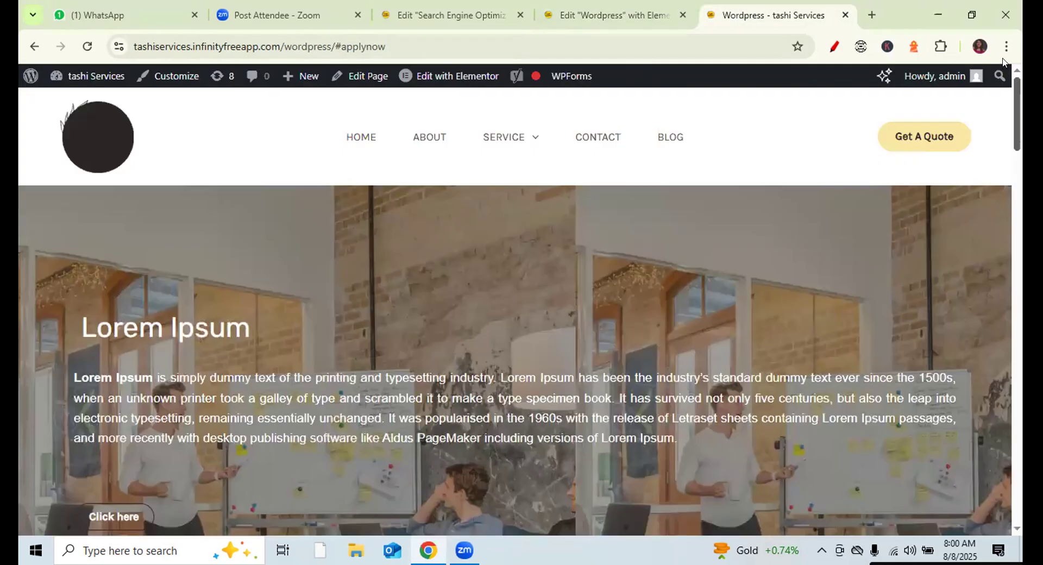
click(833, 46)
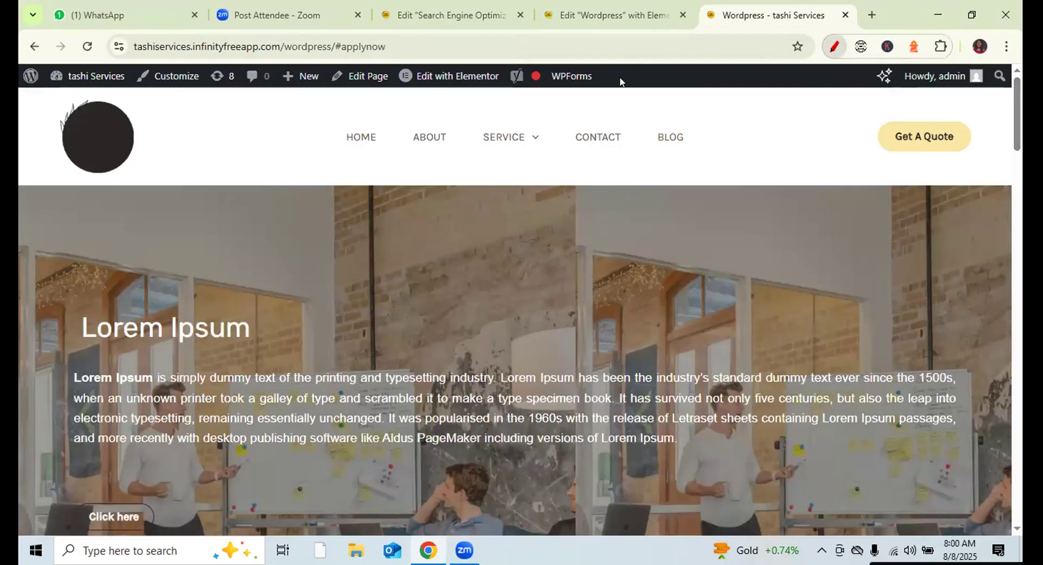
mouse_move(317, 114)
mouse_down()
mouse_move(317, 154)
mouse_move(605, 179)
mouse_move(686, 145)
mouse_move(687, 116)
mouse_up()
click(975, 160)
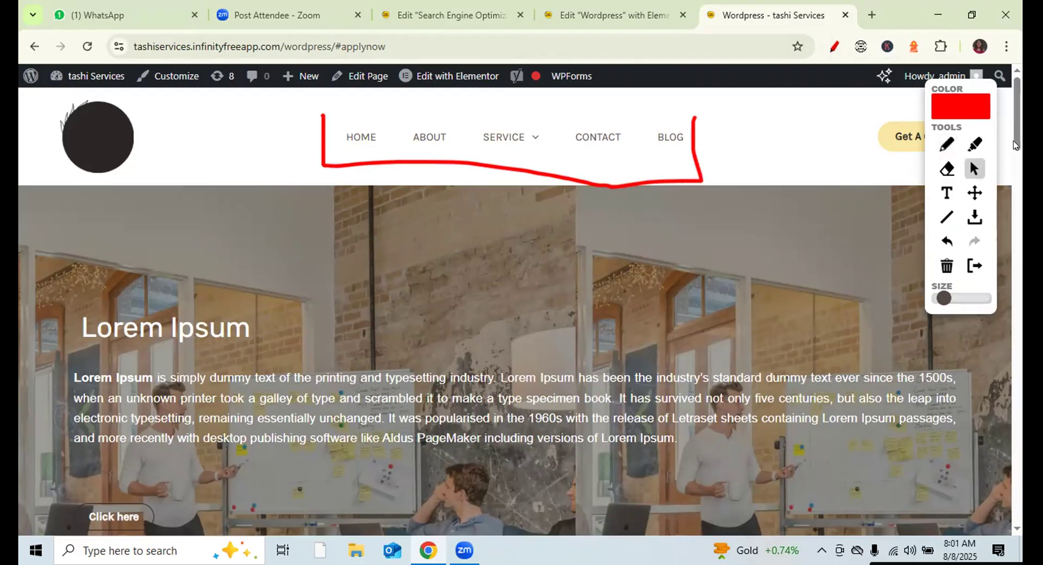
- Scroll the live site down and back up to show the menu scrolling away, then check the meeting chat
scroll(1018, 144, down, 3)
scroll(515, 313, down, 20)
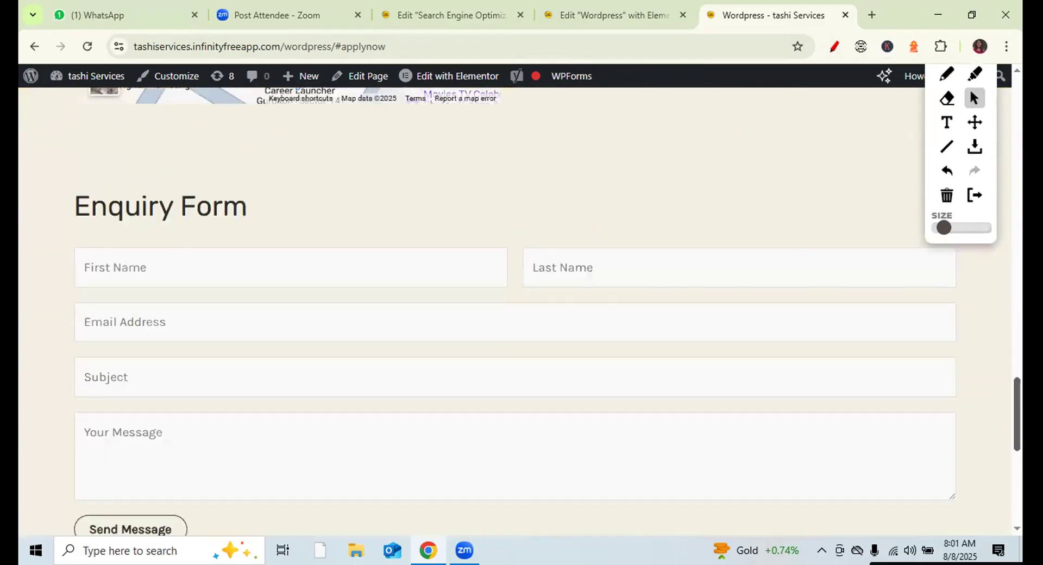
drag(1016, 393, 1011, 90)
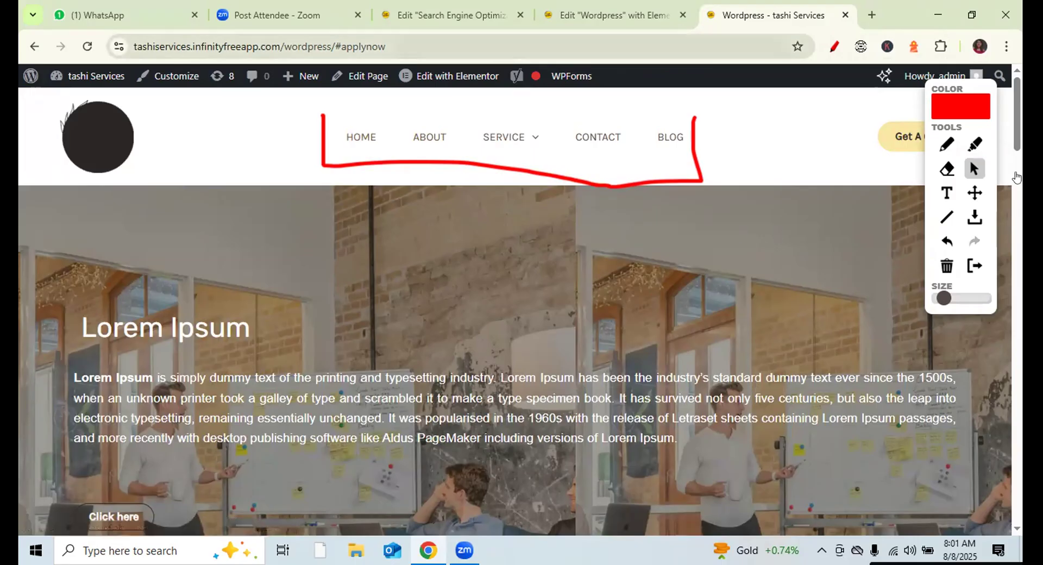
scroll(515, 311, down, 20)
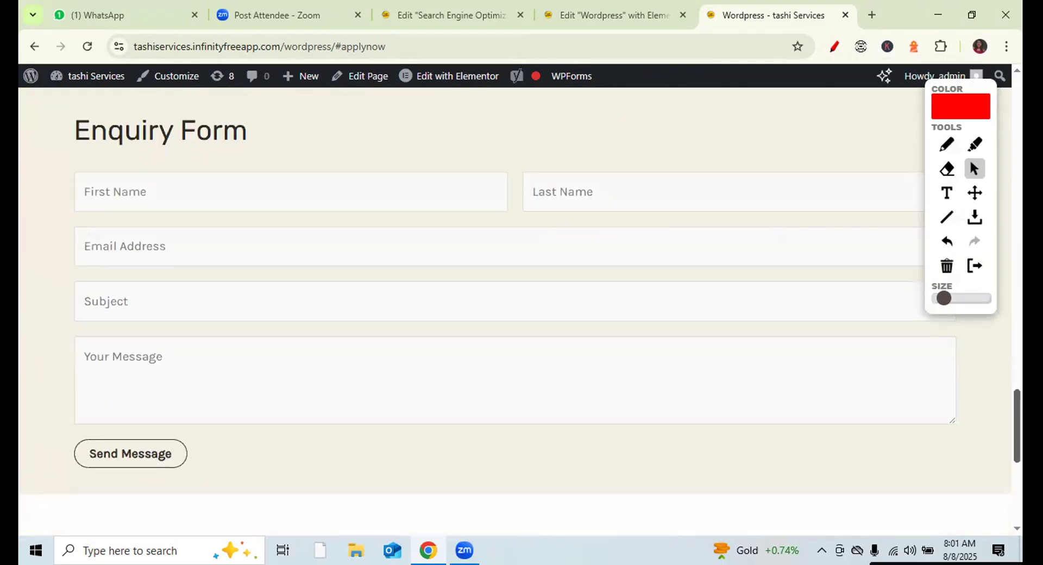
drag(1017, 426, 968, 72)
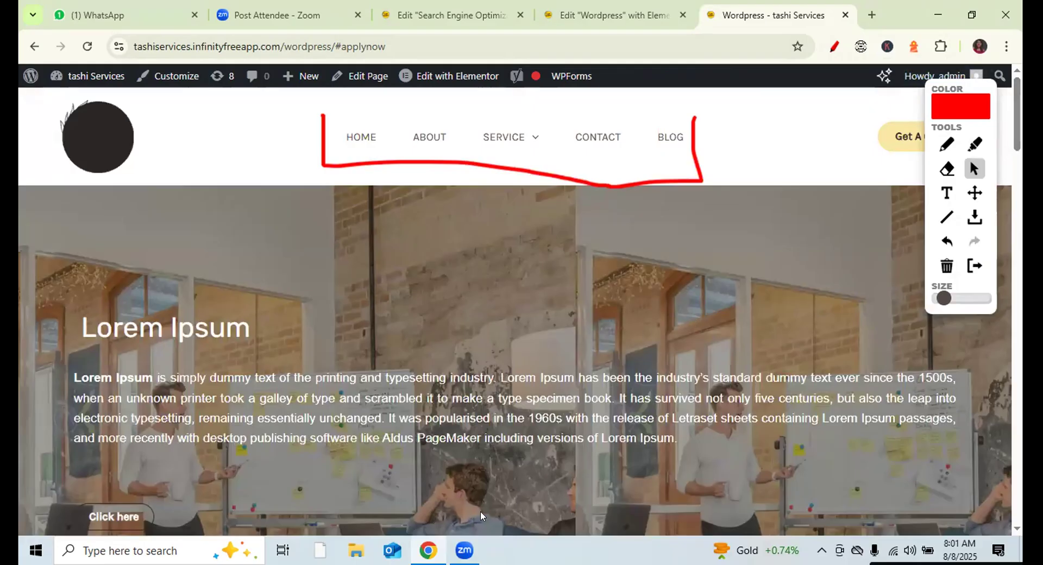
click(465, 351)
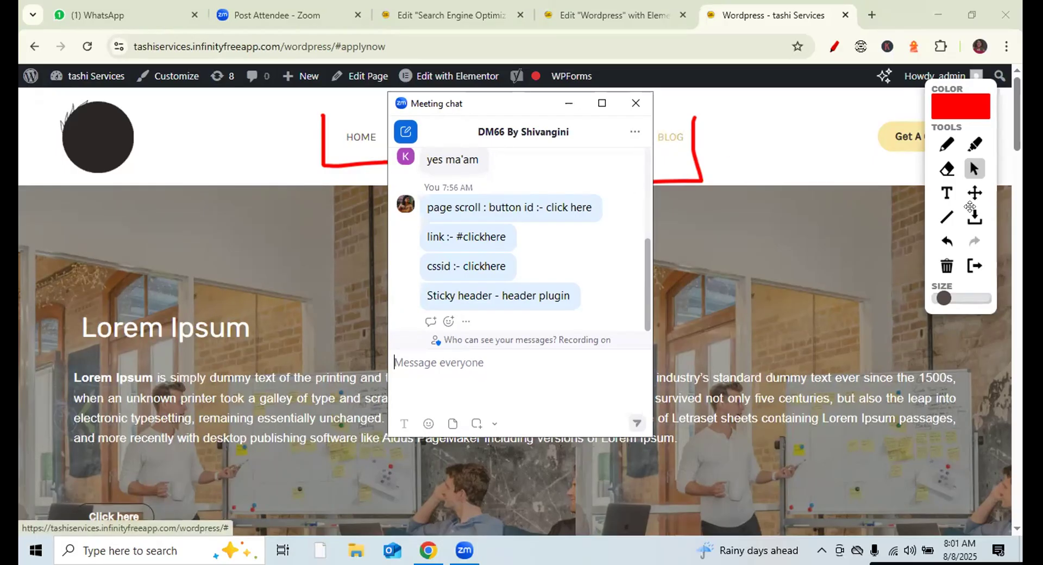
click(945, 266)
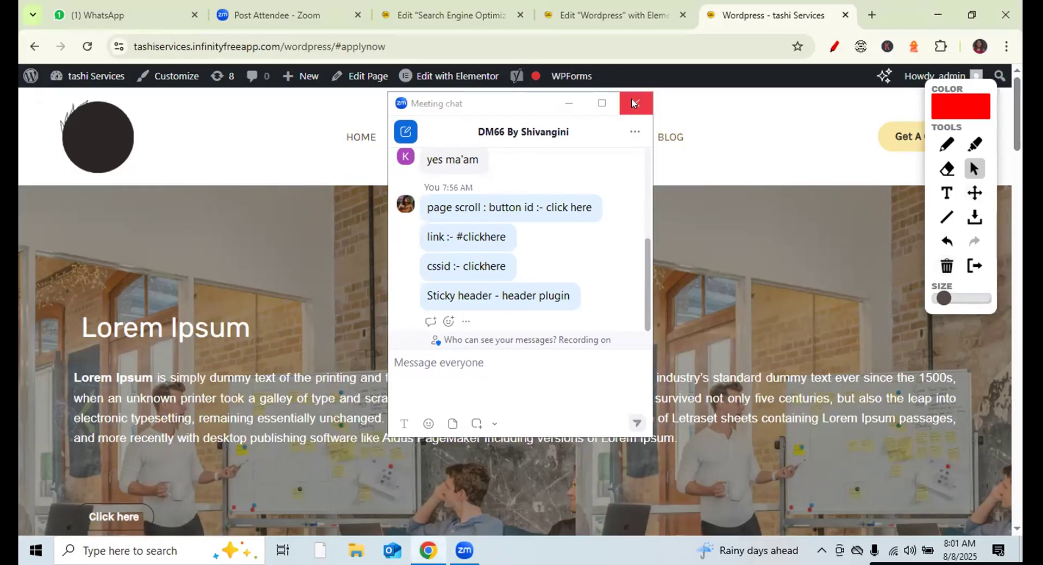
click(632, 103)
- Exit Elementor on the Search Engine Optimization page and leave without saving to reach the Pages list
click(457, 15)
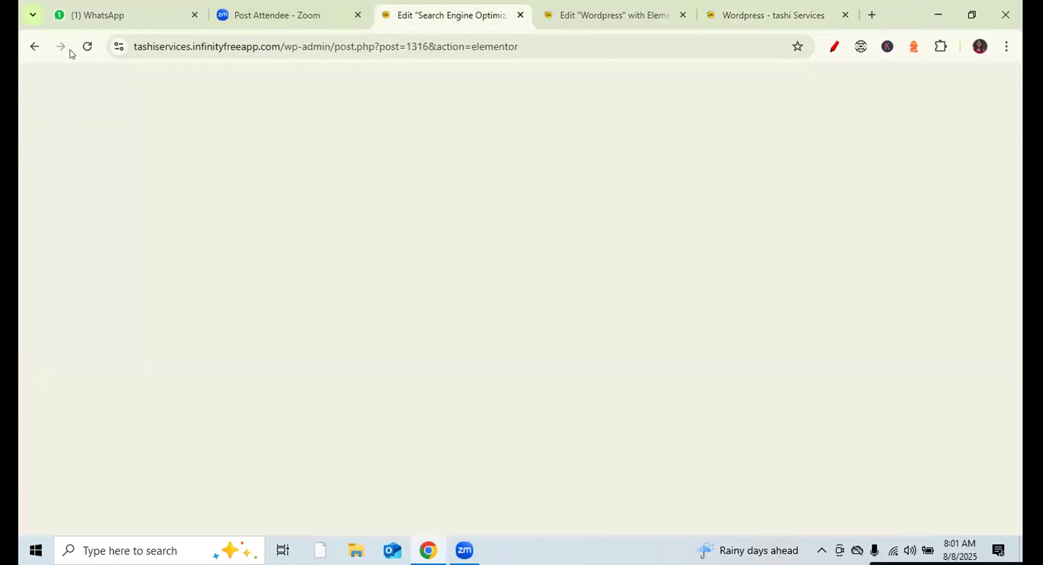
click(48, 81)
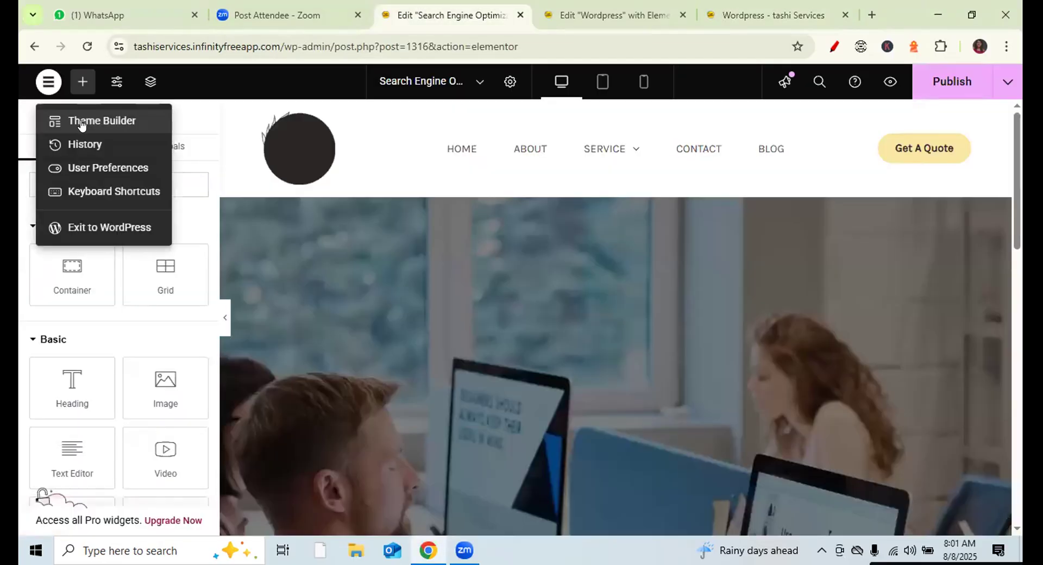
click(72, 228)
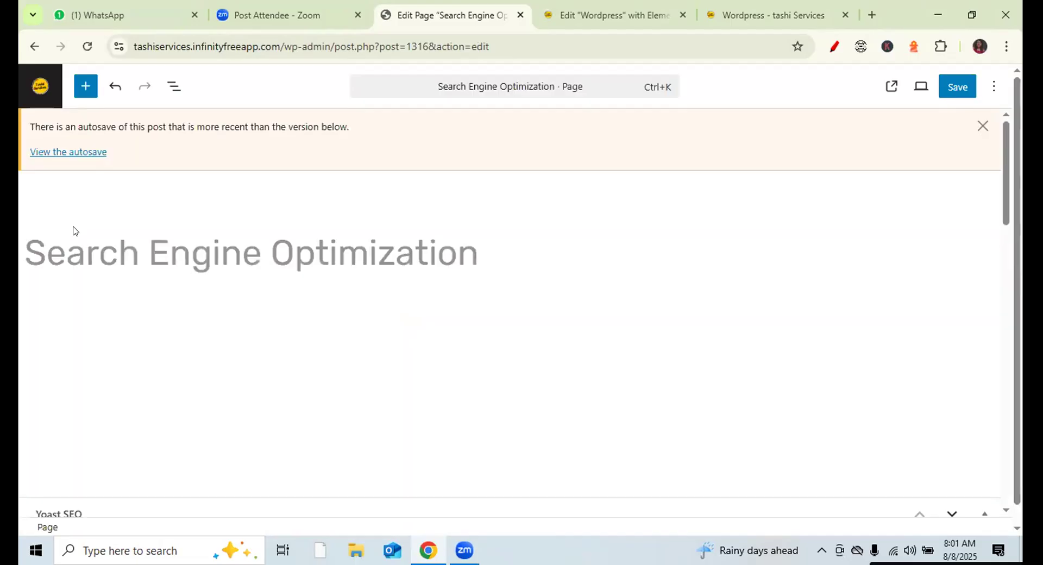
click(41, 94)
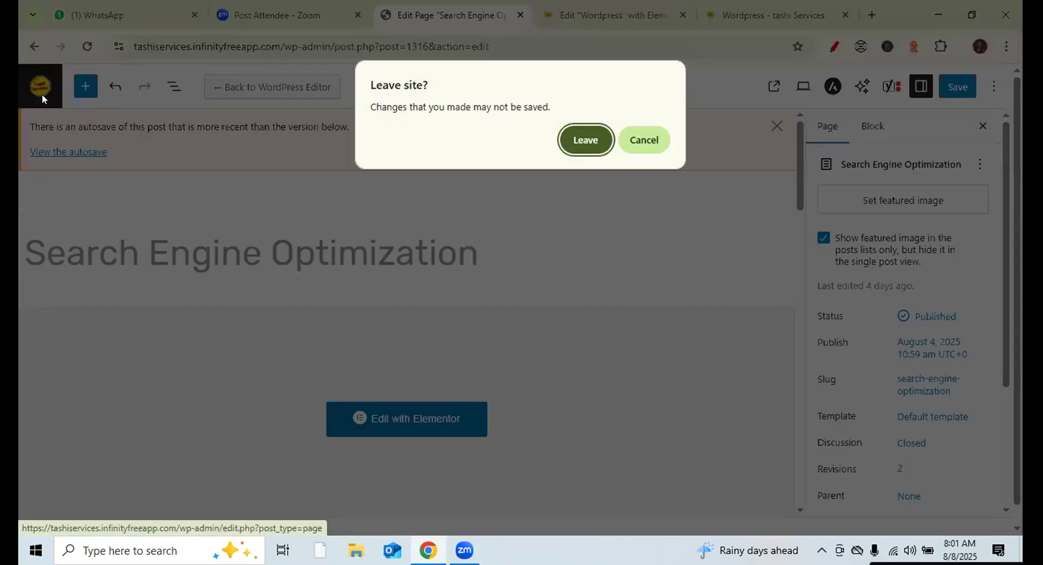
click(583, 141)
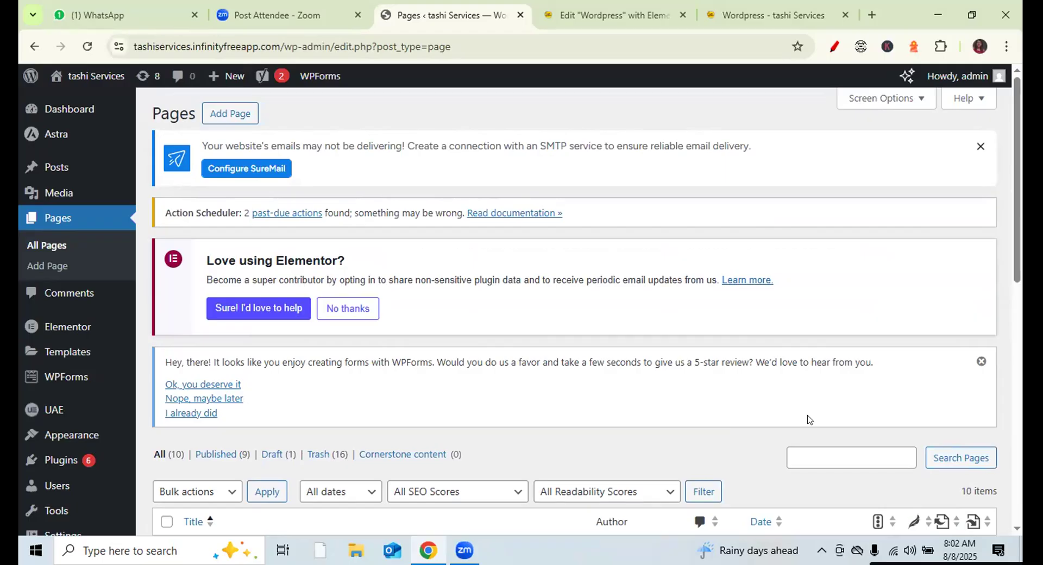
click(444, 504)
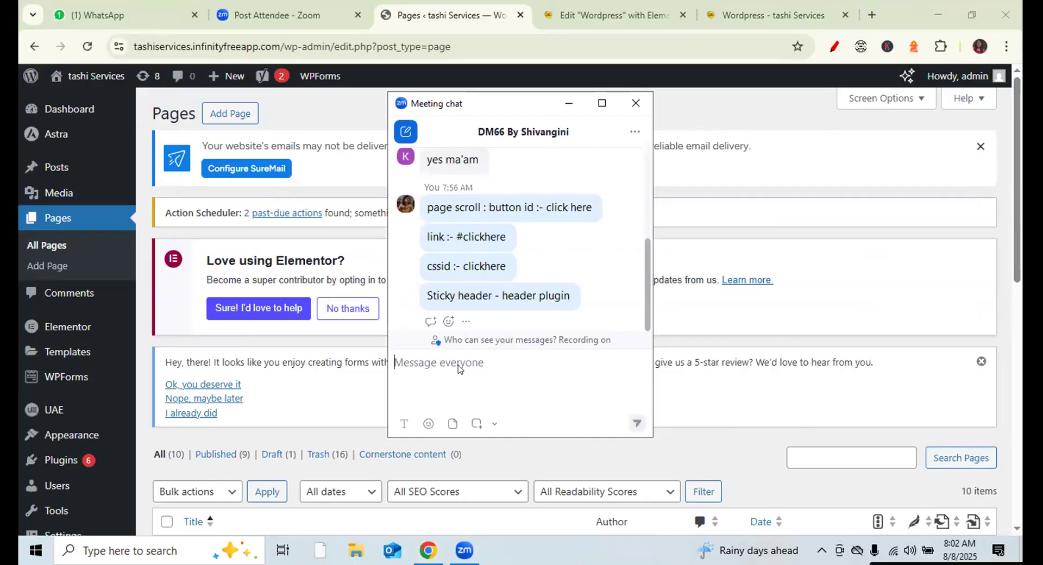
- Send the note 'no copyright :- image & video' to the meeting chat
text(c)
key(BackSpace)
text(no cp)
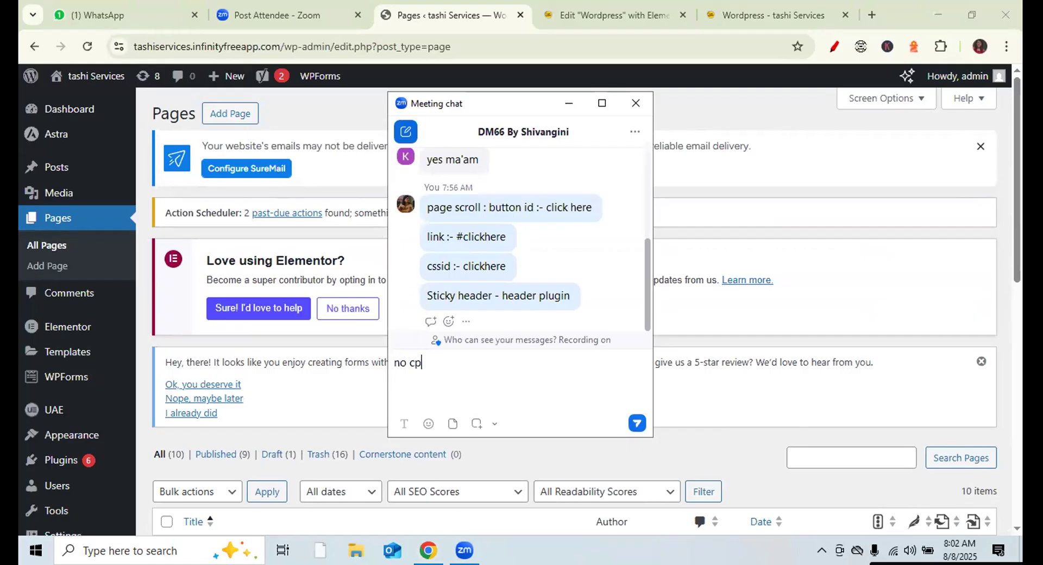
key(BackSpace)
text(opyright)
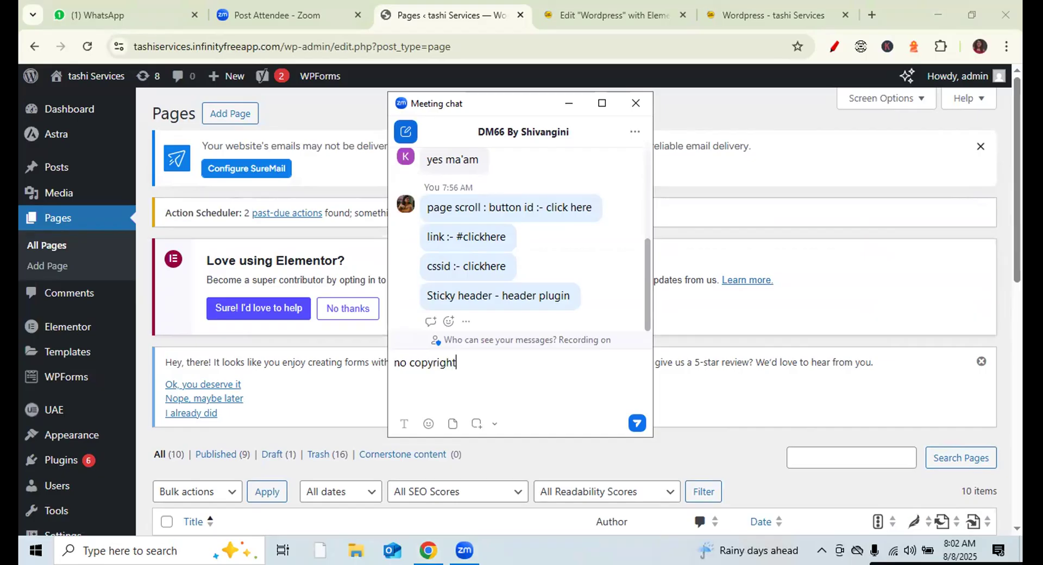
text( :- image & video)
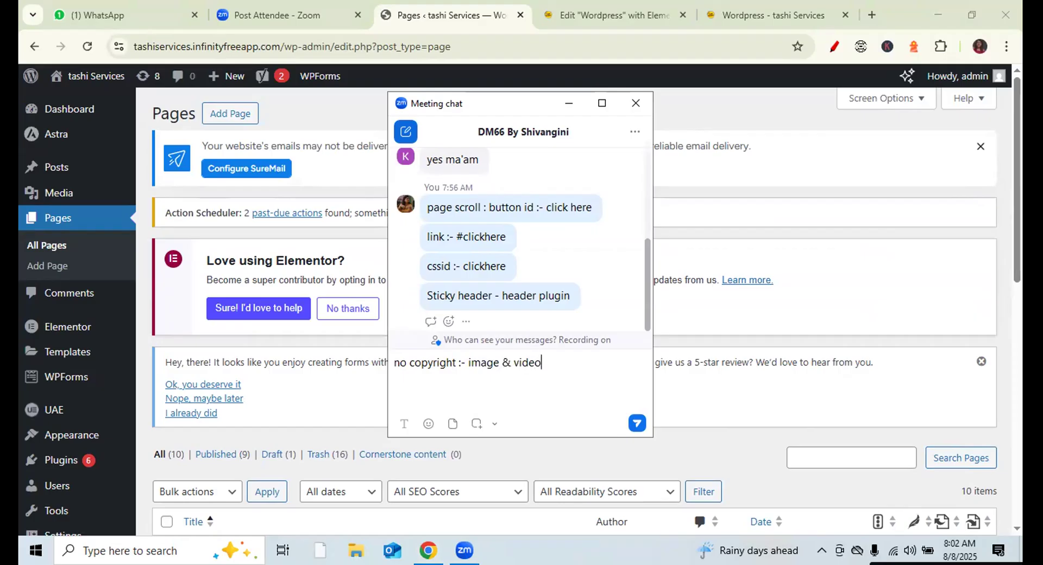
key(Return)
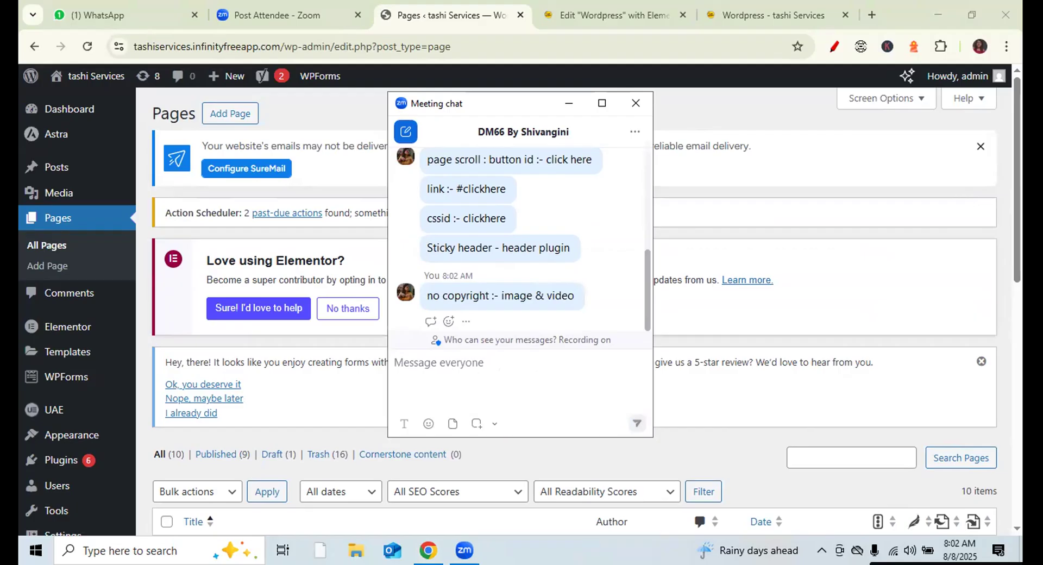
- Send pixel.com, pixabay.com and unsplash as separate chat messages
text(pix)
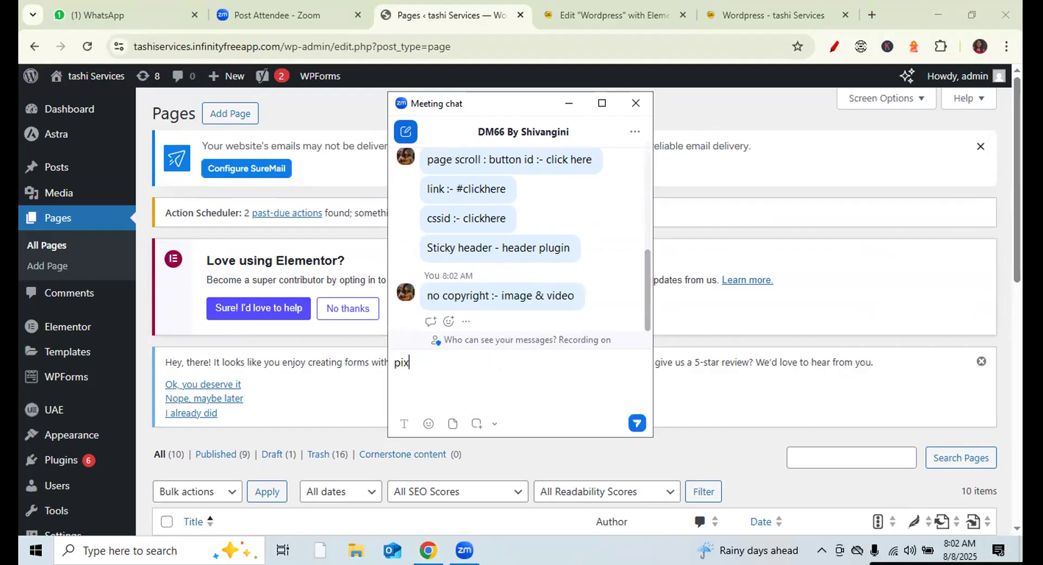
text(el.com)
key(Return)
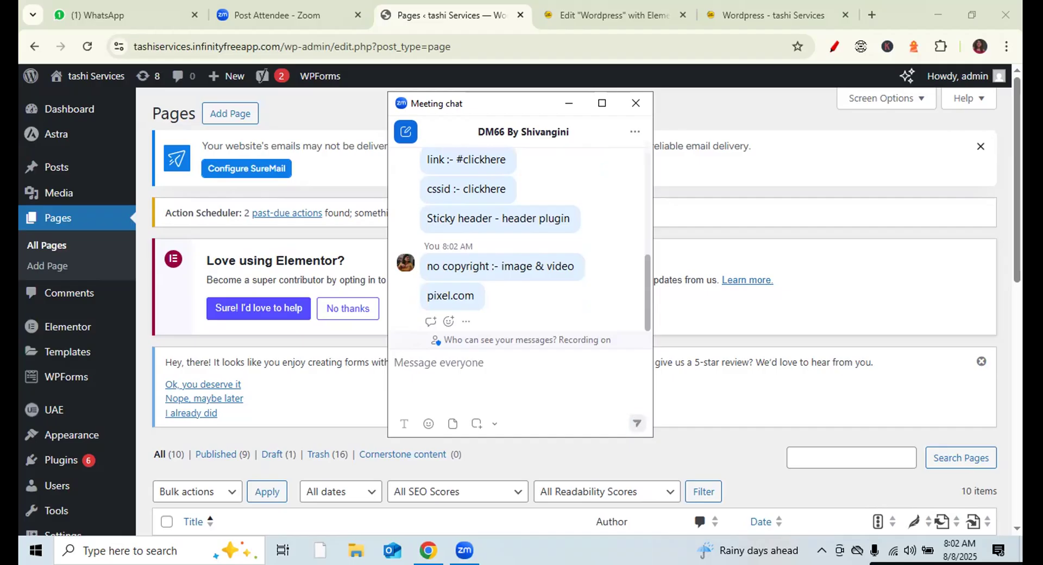
text(pixabay.com)
key(Return)
text(unsplash)
key(Return)
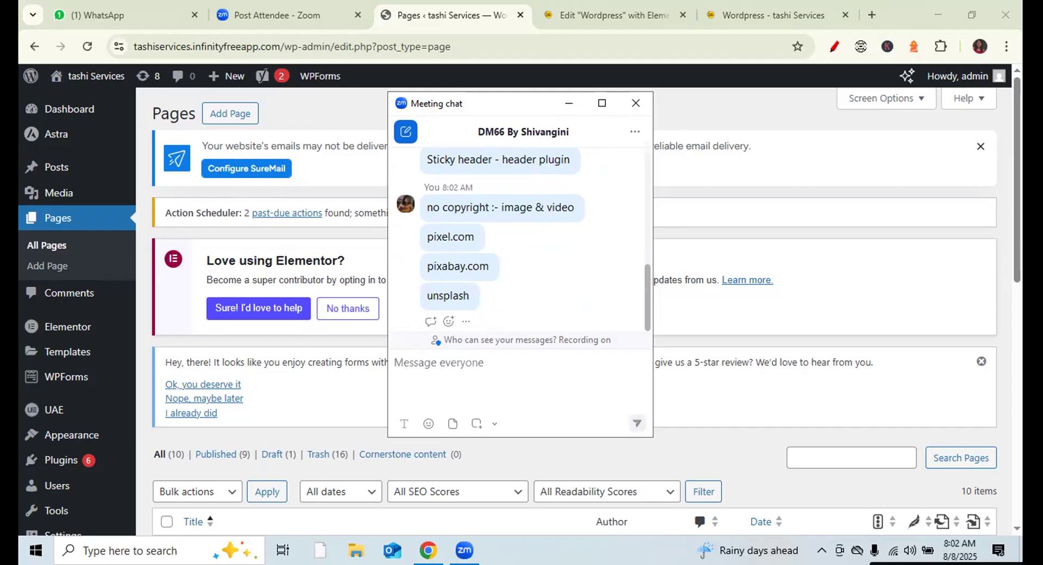
- Send 'shutter stock' and 'freepik' to the chat, then close the chat window
text(sh)
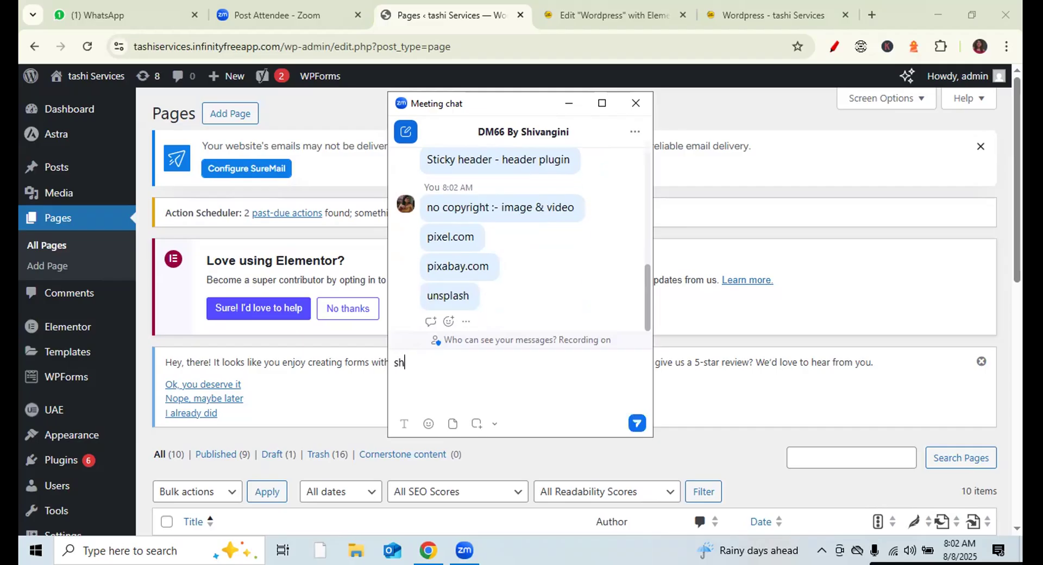
text(utter stock)
key(Return)
text(freepil)
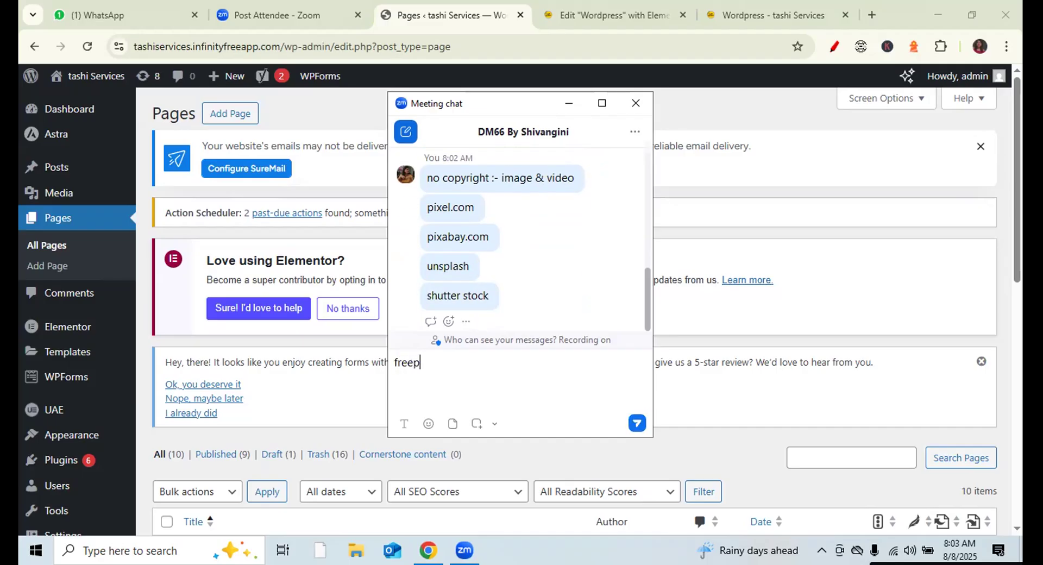
key(BackSpace)
text(k)
key(Return)
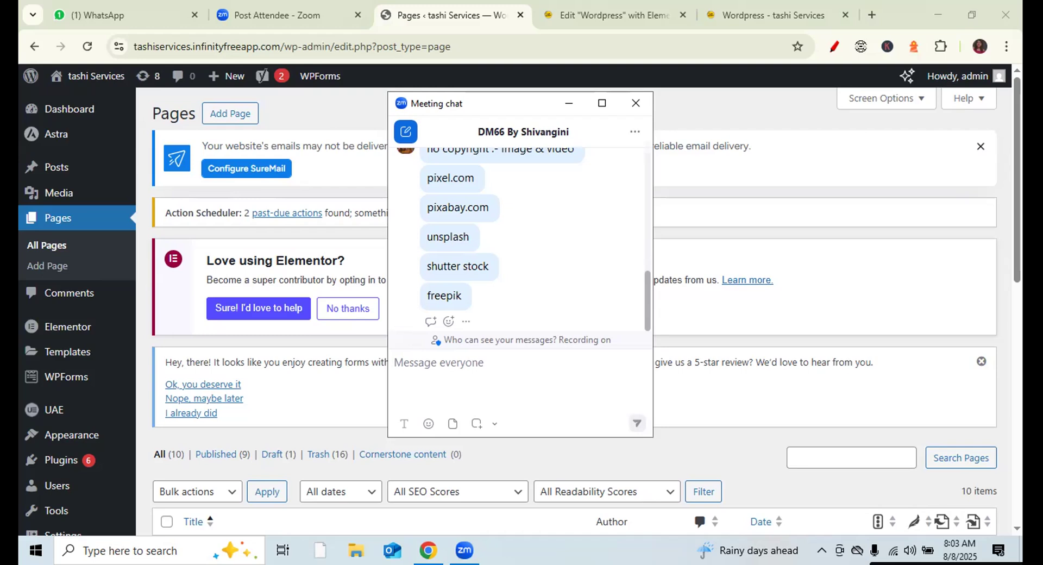
click(634, 105)
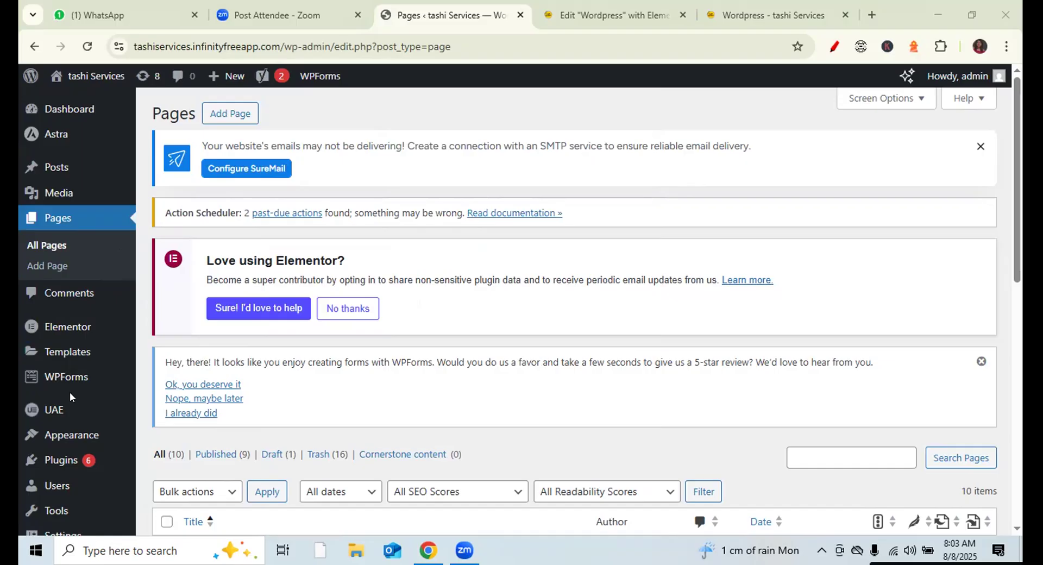
- Go to Plugins > Add Plugin and type 'sticky header' into the plugin search box
mouse_move(62, 375)
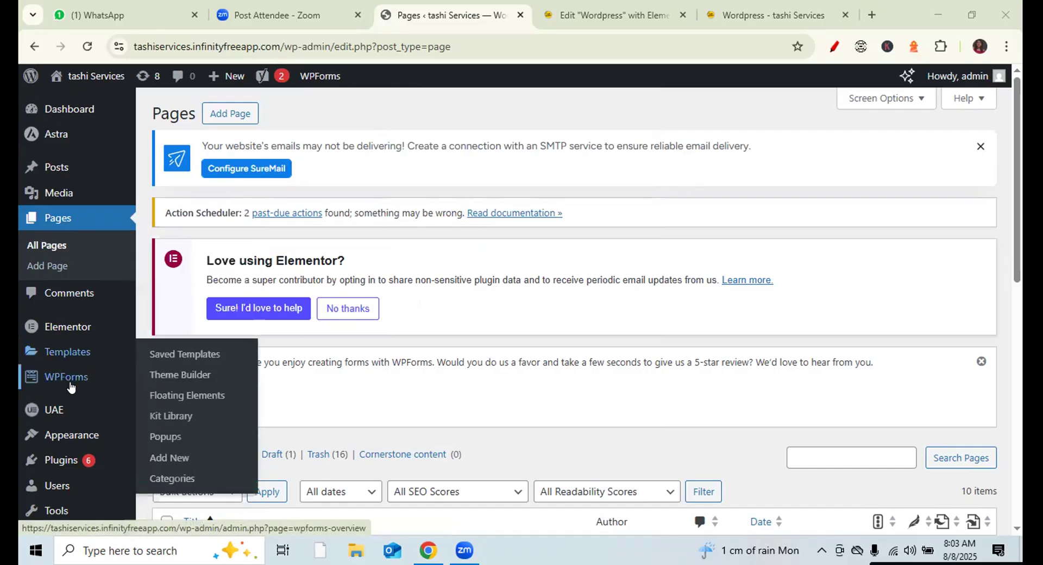
mouse_move(69, 459)
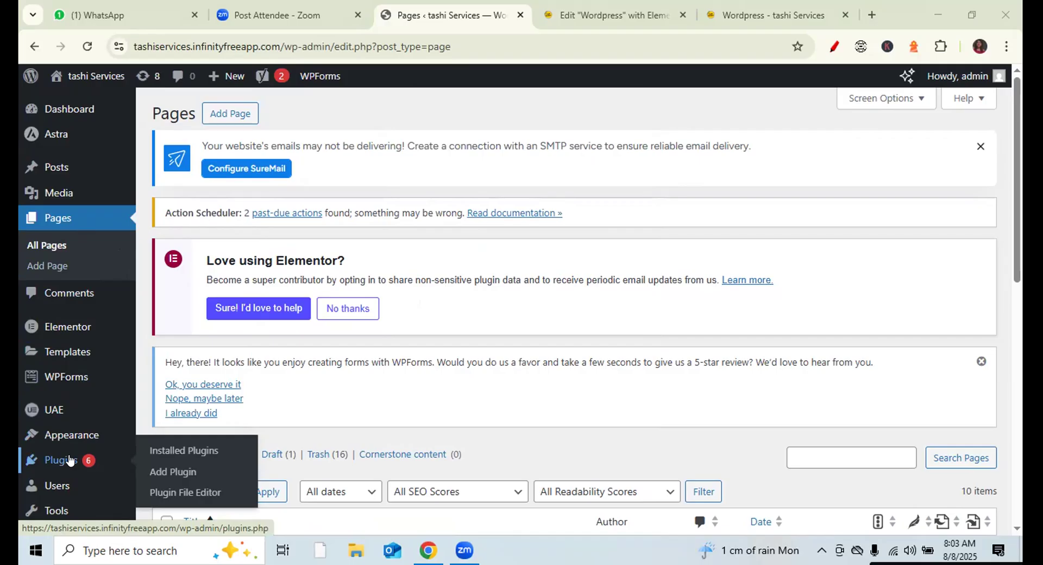
scroll(753, 265, down, 2)
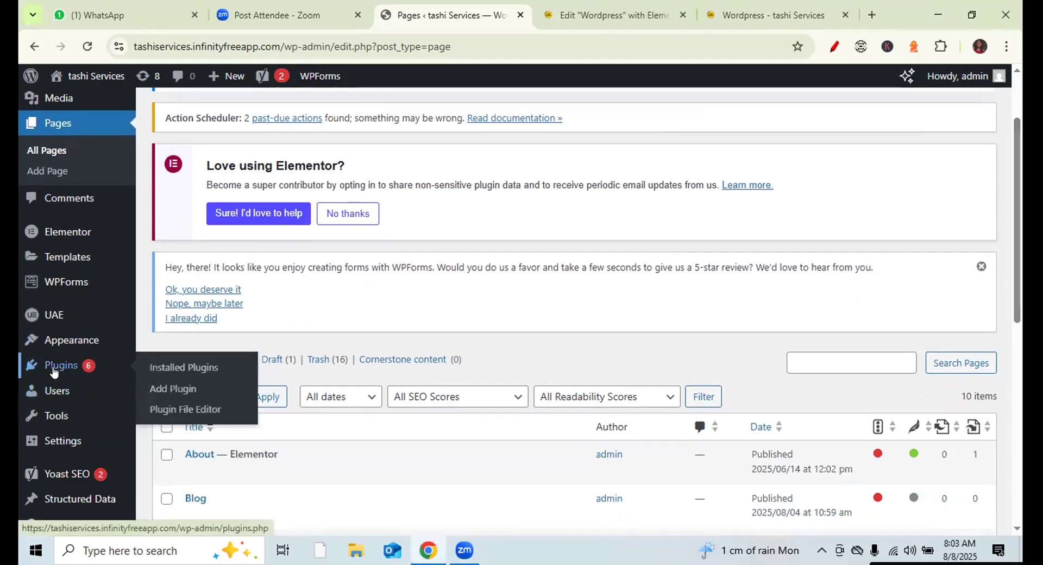
click(179, 387)
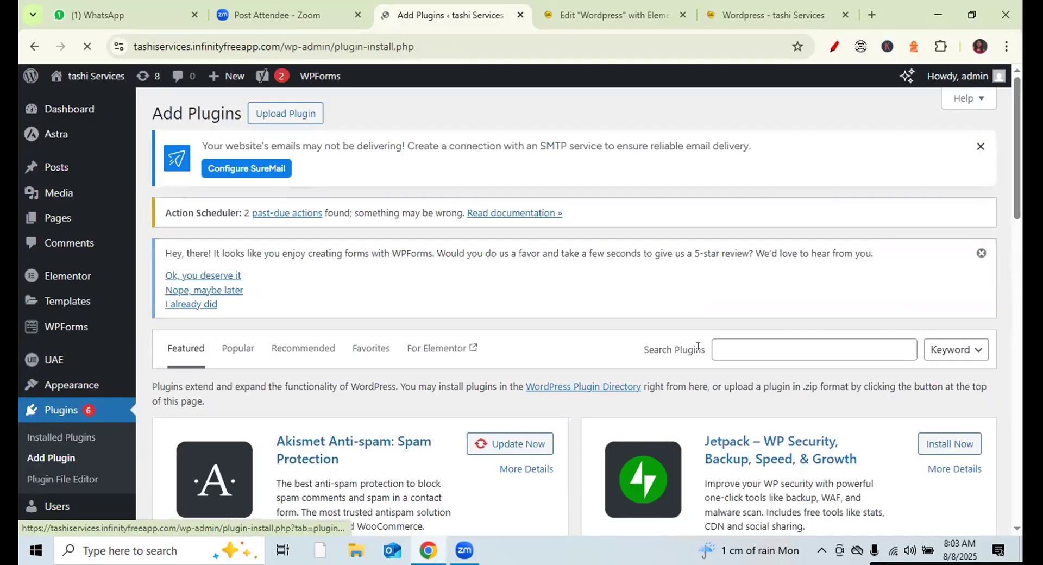
drag(706, 351, 637, 353)
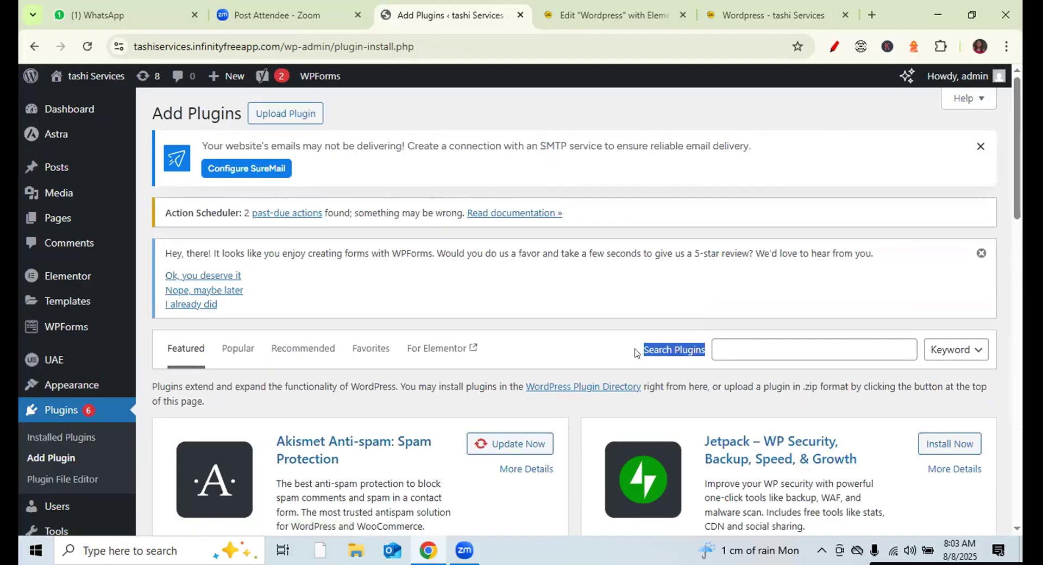
click(746, 351)
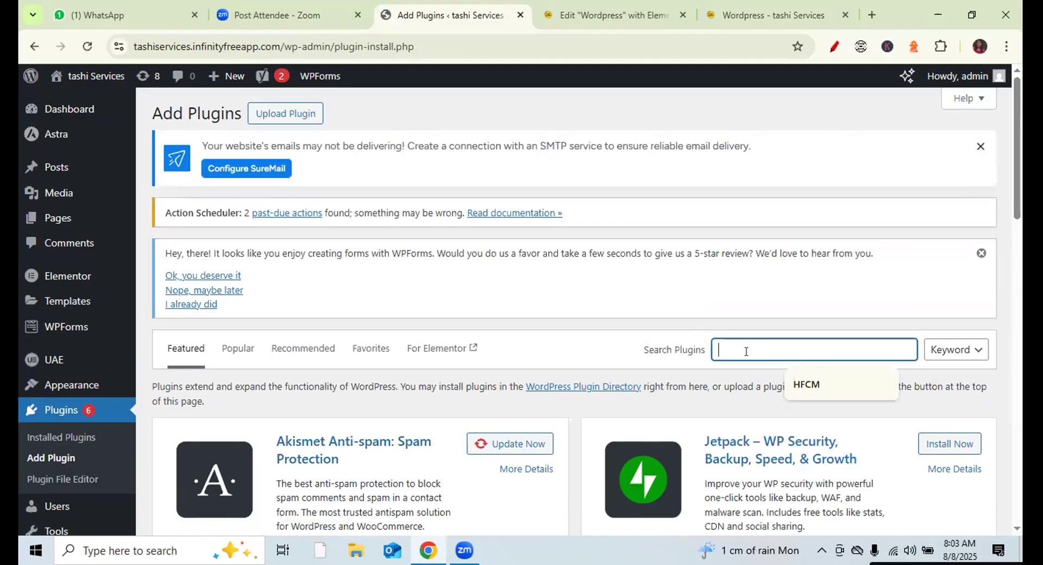
text(sti)
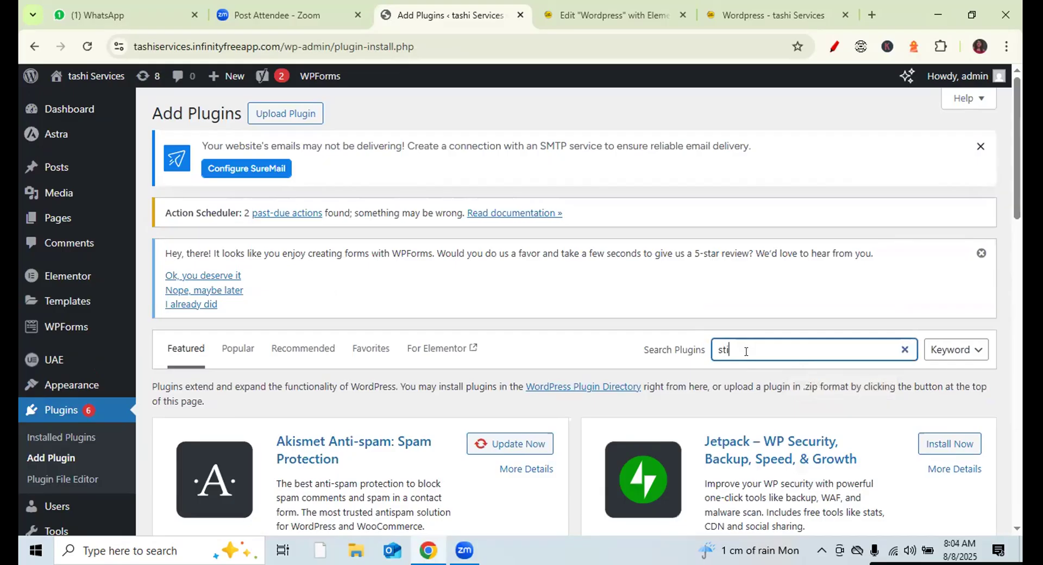
text(cky header)
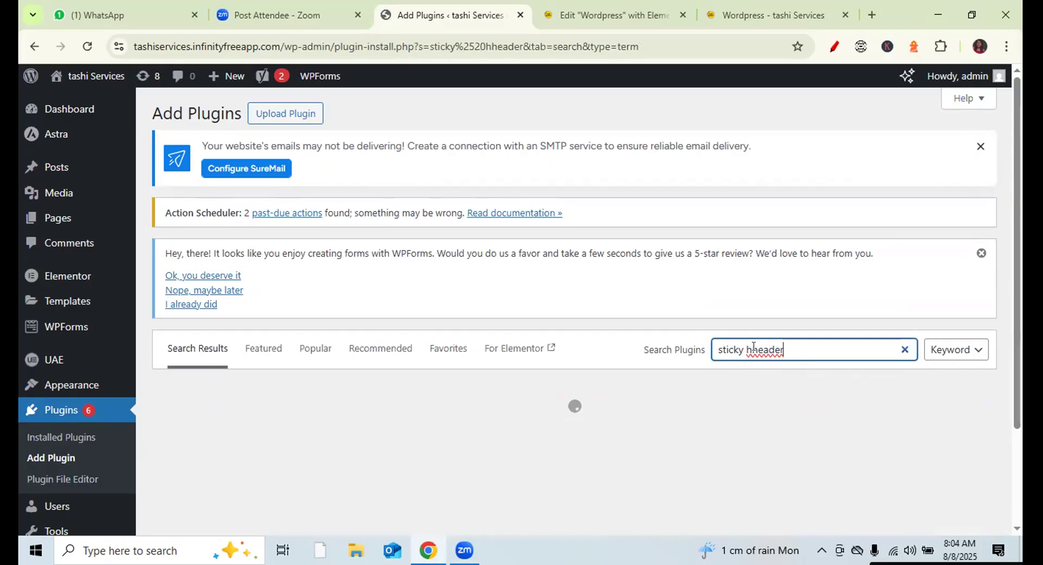
- Correct the search to 'sticky header', then install and activate Sticky Menu & Sticky Header
click(748, 346)
key(Delete)
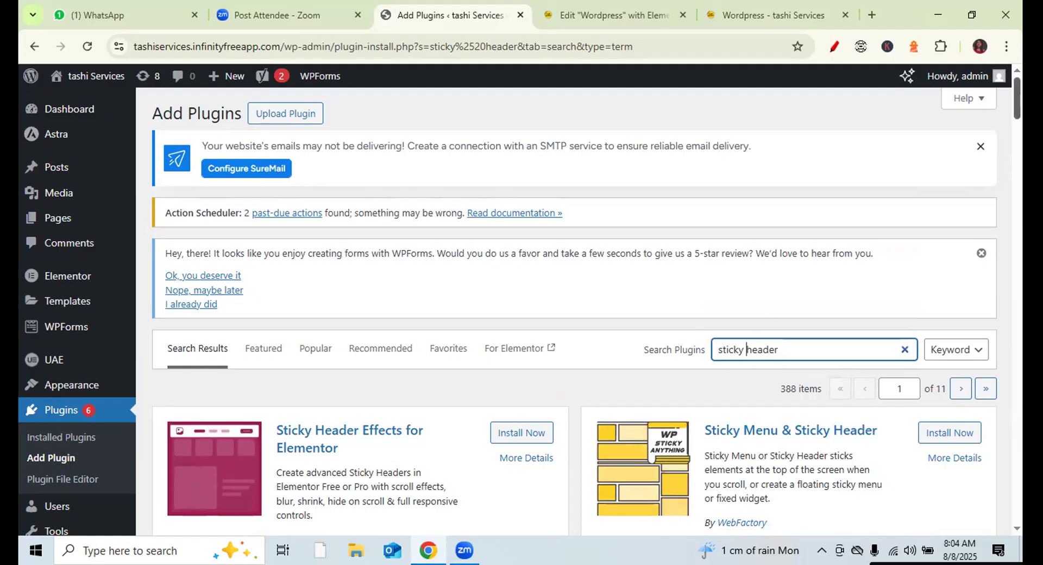
scroll(574, 310, down, 2)
scroll(520, 310, down, 2)
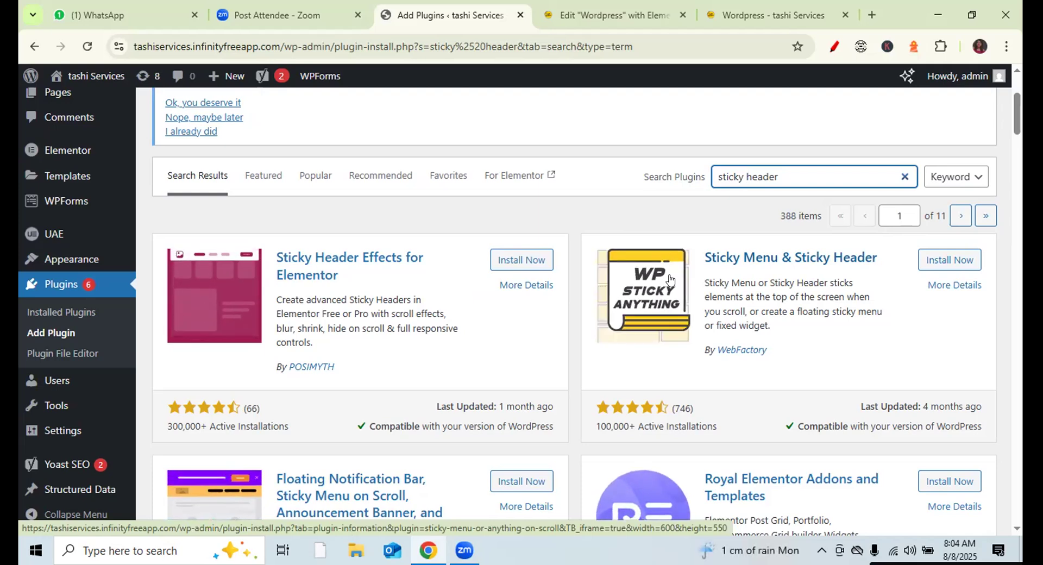
click(930, 258)
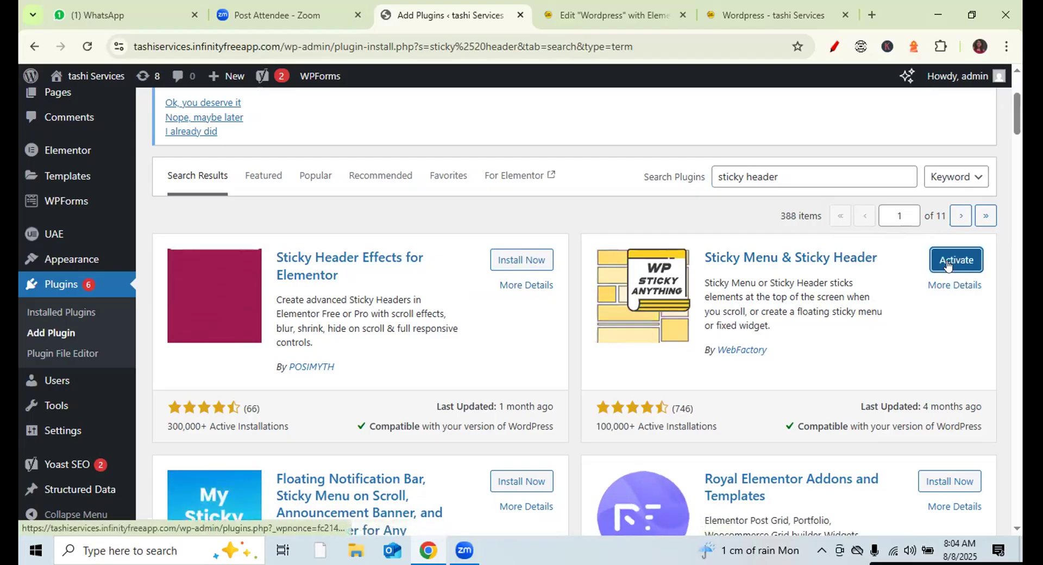
click(945, 261)
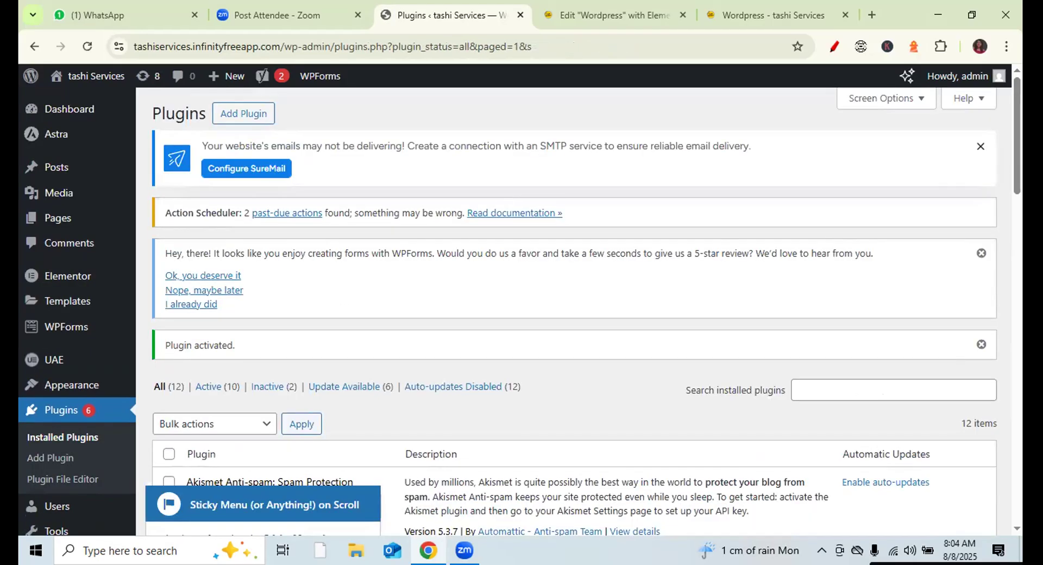
- Dismiss the plugin's welcome notice and open Settings > Sticky Menu (or Anything!)
scroll(574, 311, down, 4)
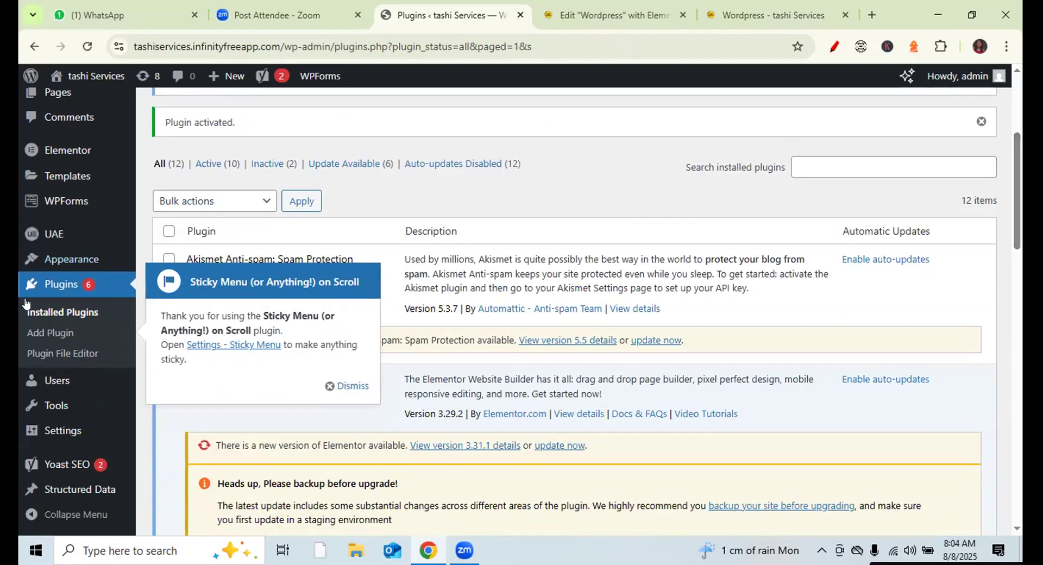
click(350, 385)
mouse_move(63, 433)
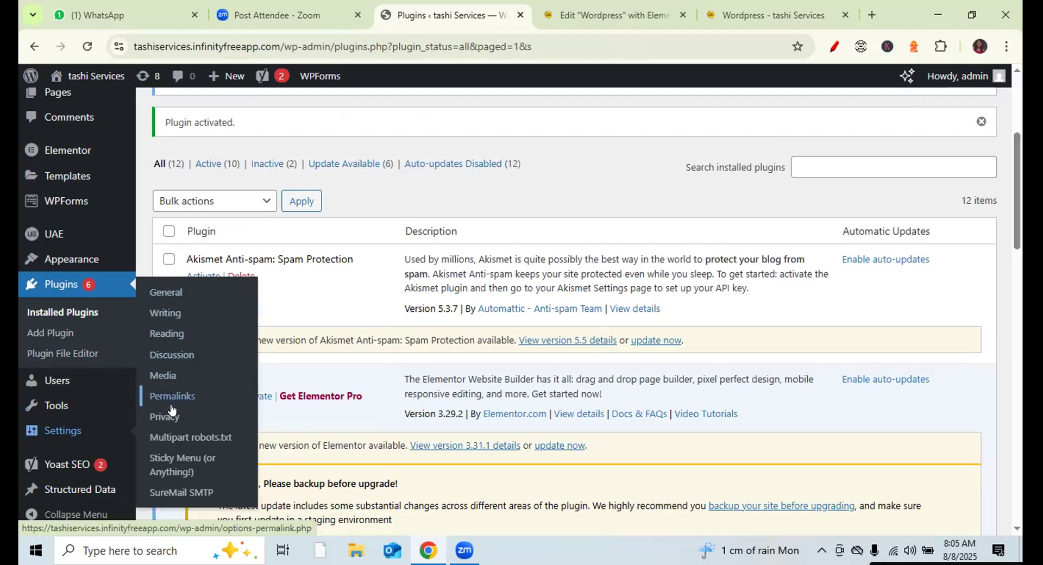
click(176, 458)
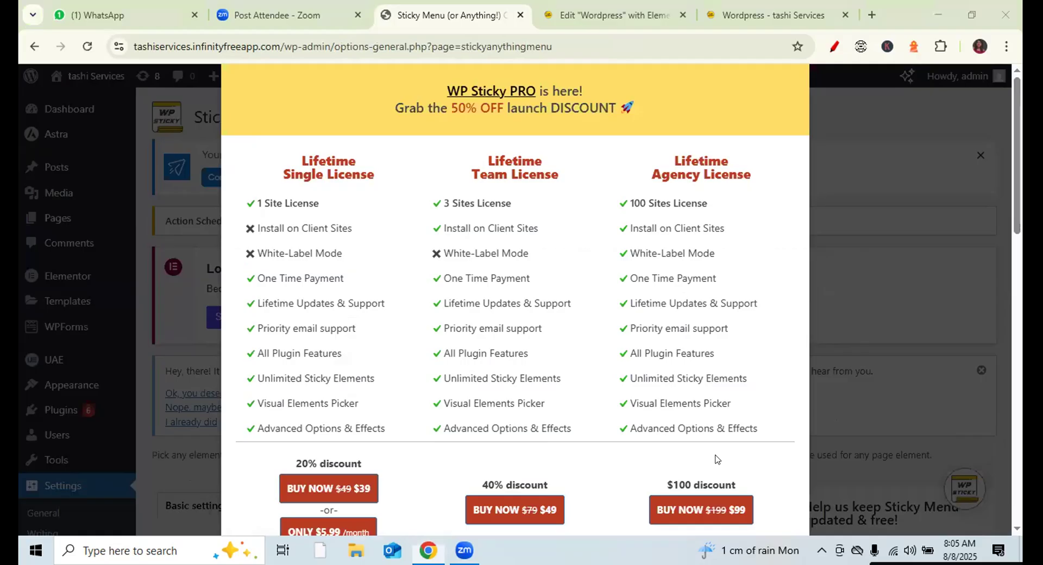
- Dismiss the WP Sticky PRO pricing popup on the Sticky Menu settings page
click(998, 103)
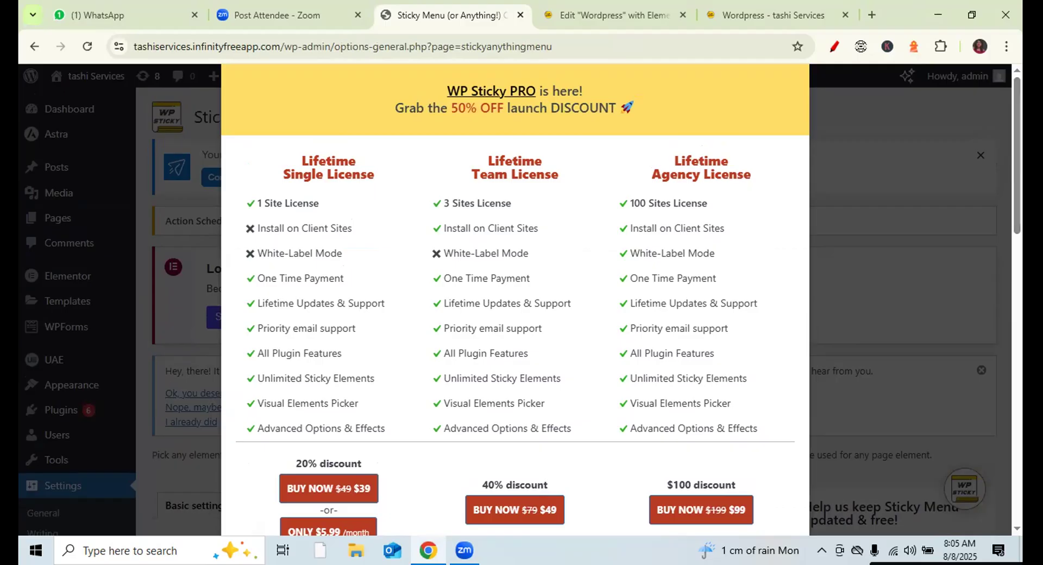
scroll(1014, 155, down, 2)
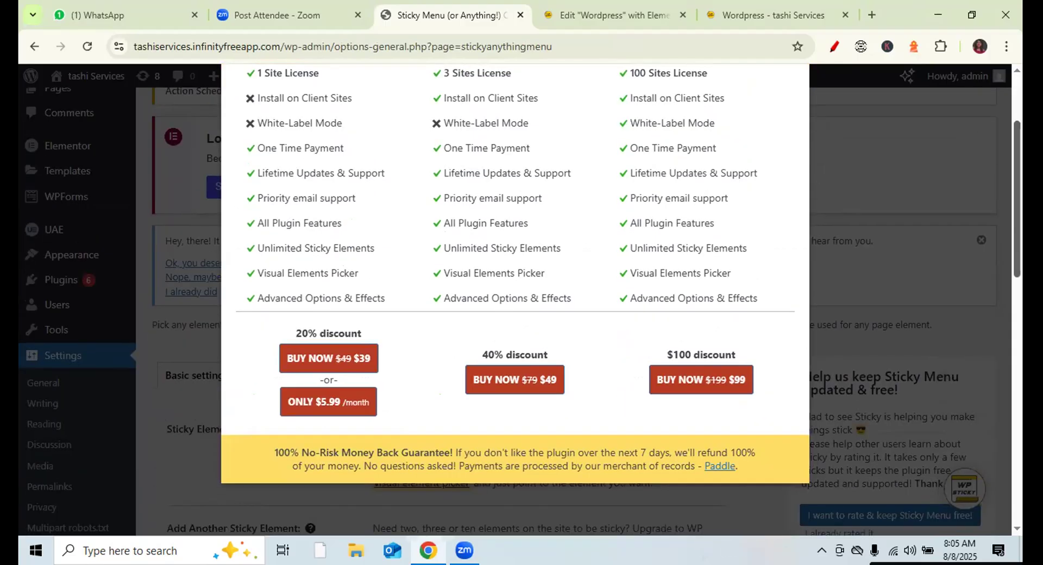
scroll(515, 299, up, 2)
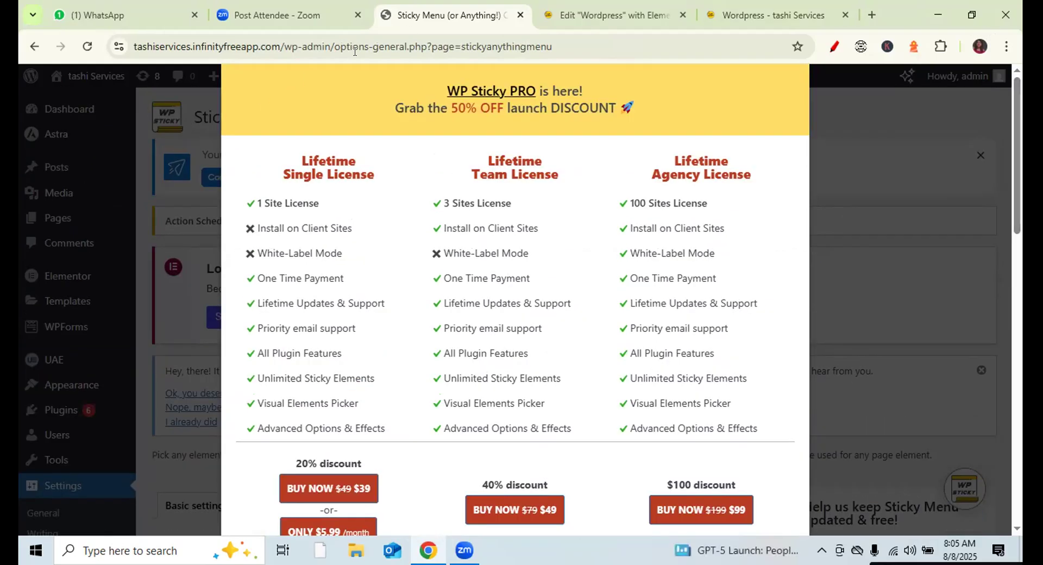
click(845, 84)
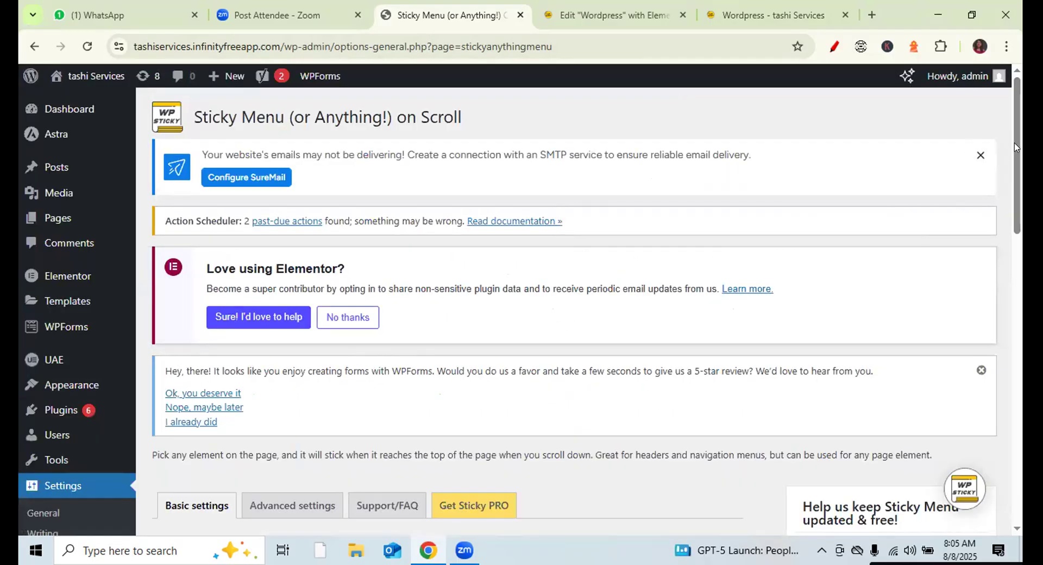
- Reload the settings page and place the cursor in the Sticky Element (required) field
scroll(1018, 163, down, 1)
scroll(1018, 163, down, 7)
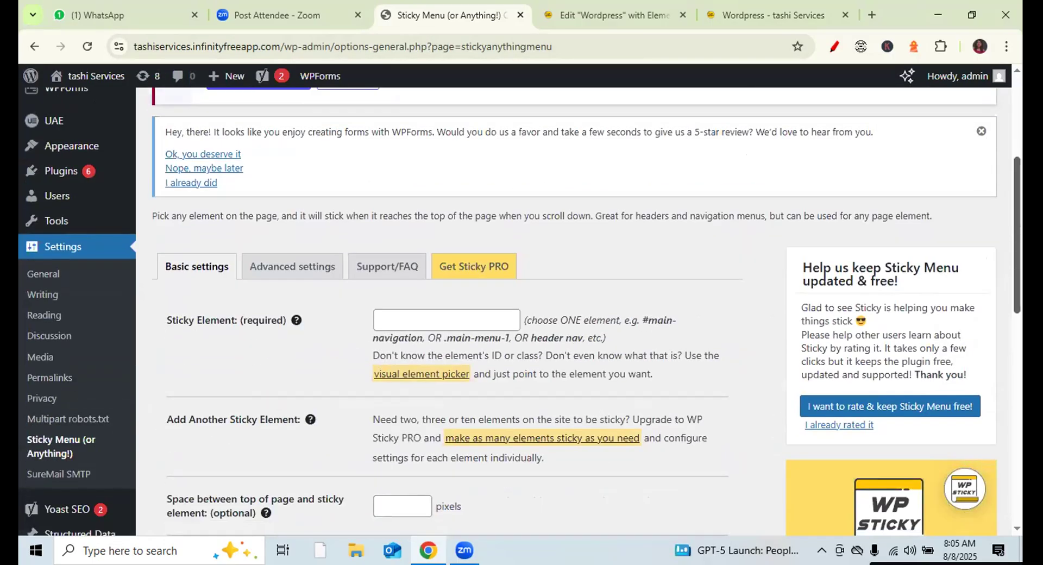
scroll(522, 304, down, 5)
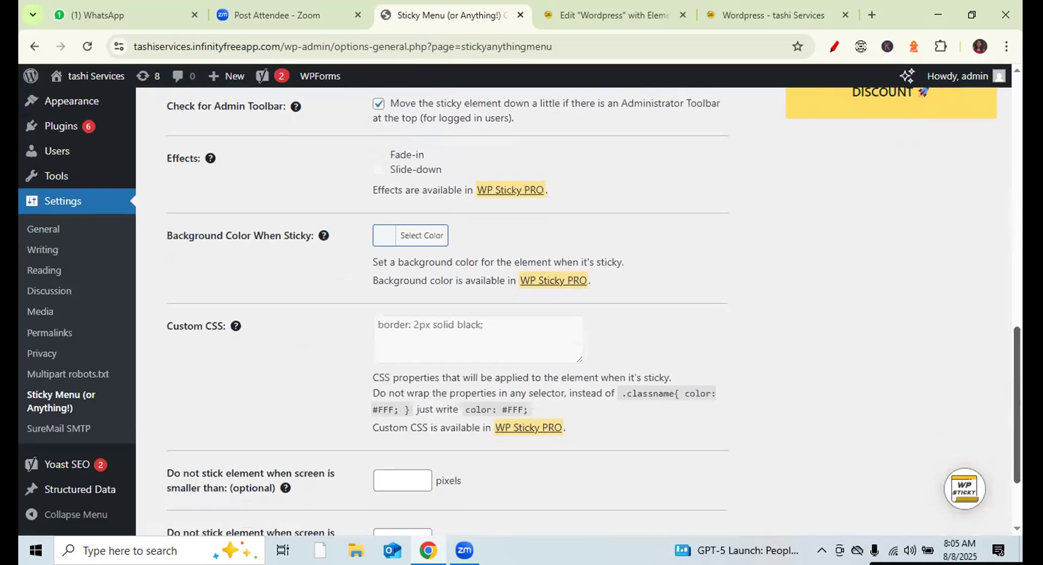
scroll(521, 304, up, 15)
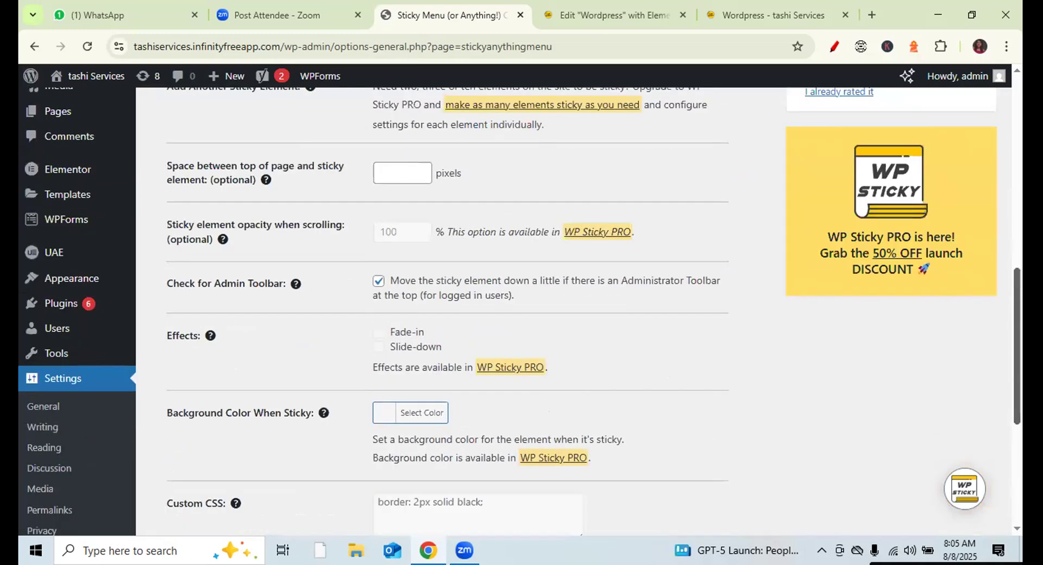
drag(1017, 148, 1019, 322)
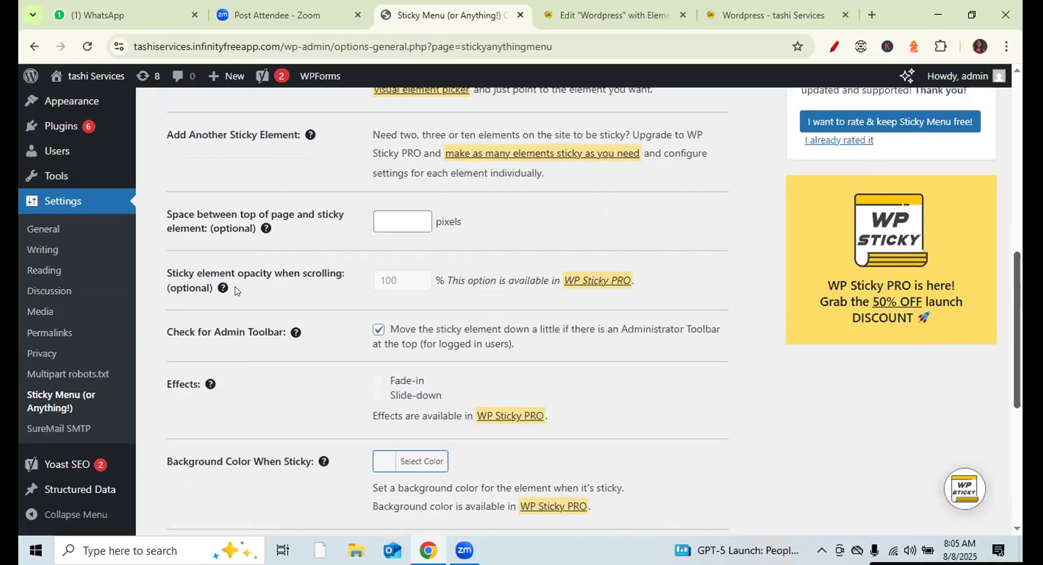
click(40, 397)
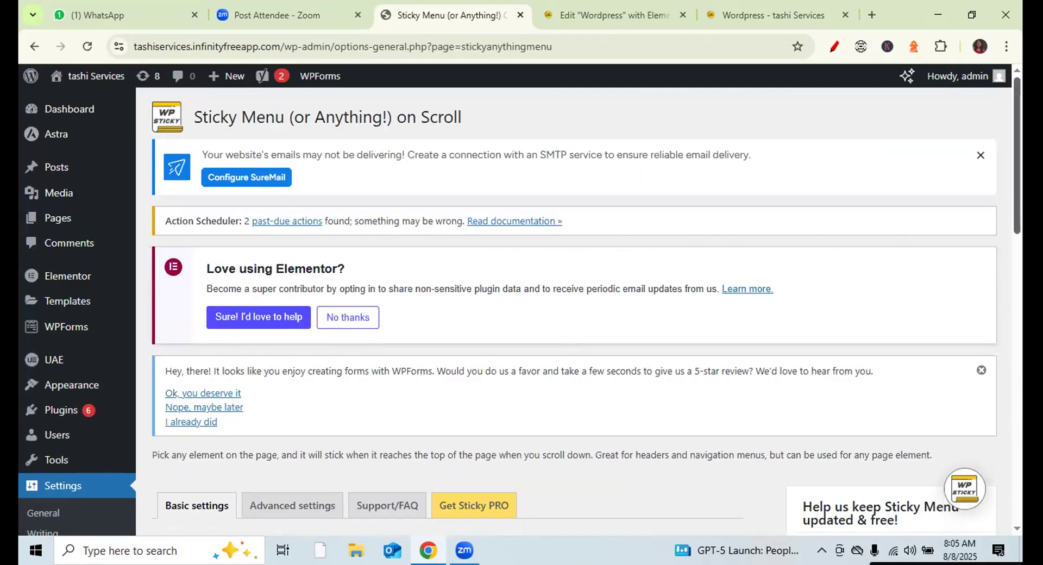
scroll(258, 216, down, 6)
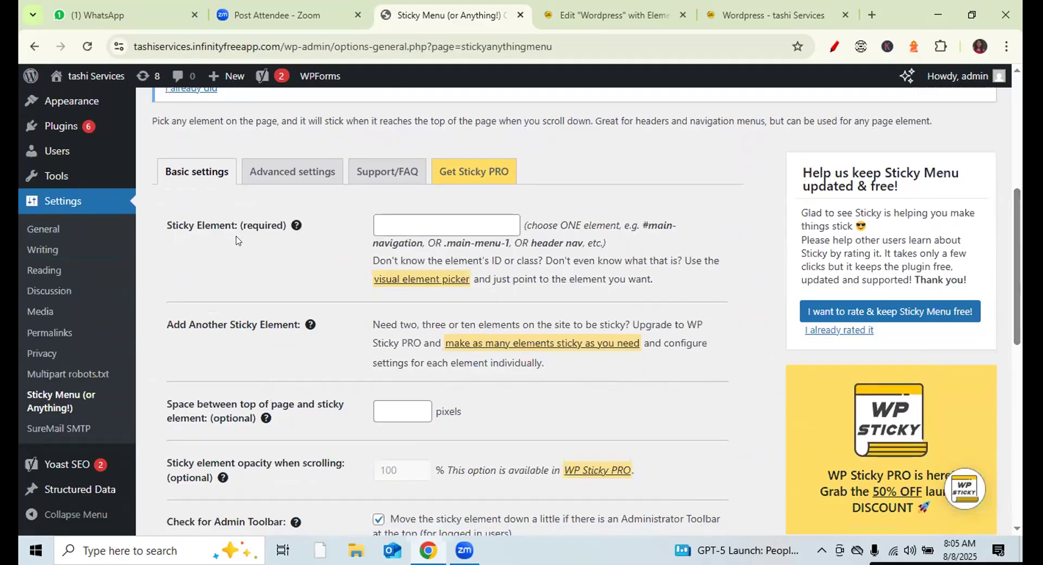
click(417, 228)
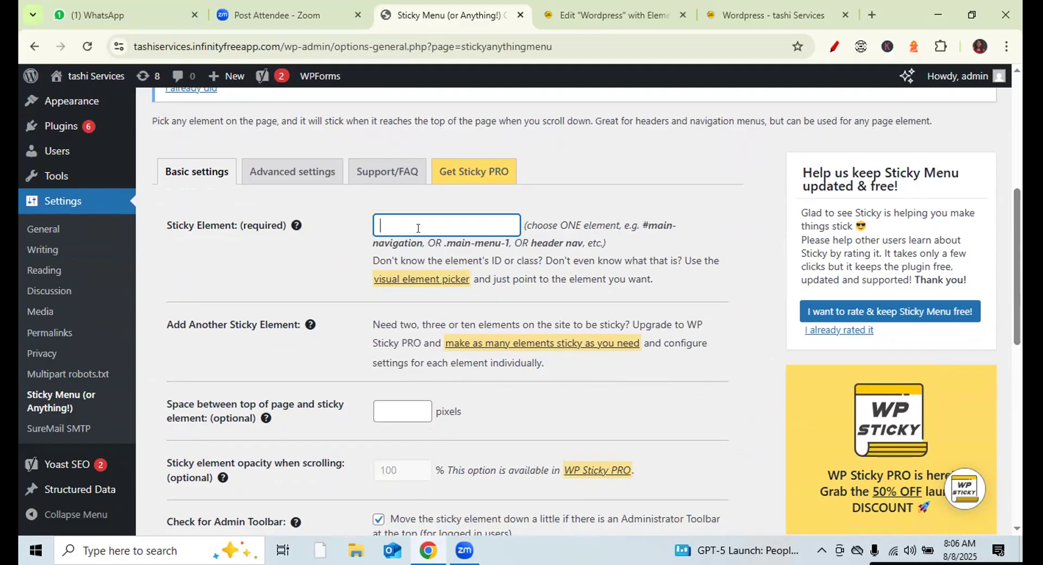
- From the live site's admin bar, go to the Dashboard and open Appearance > Customize
click(637, 15)
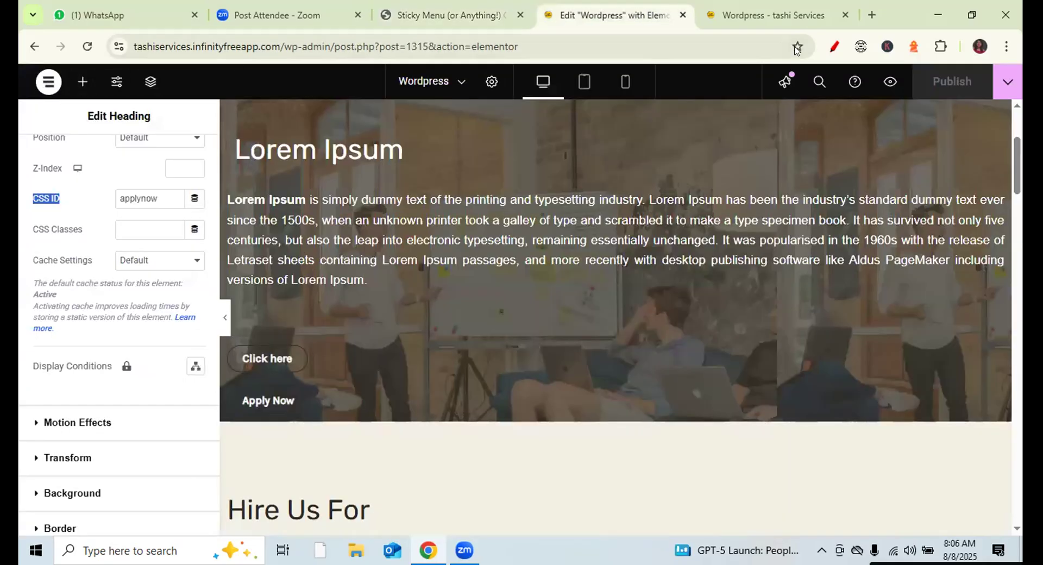
click(767, 16)
mouse_move(28, 70)
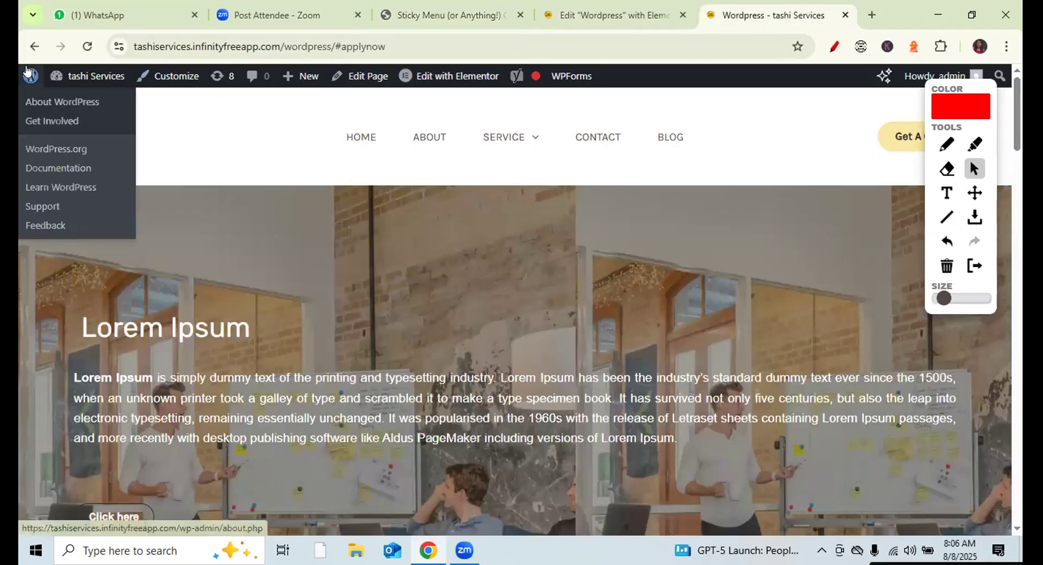
mouse_move(81, 76)
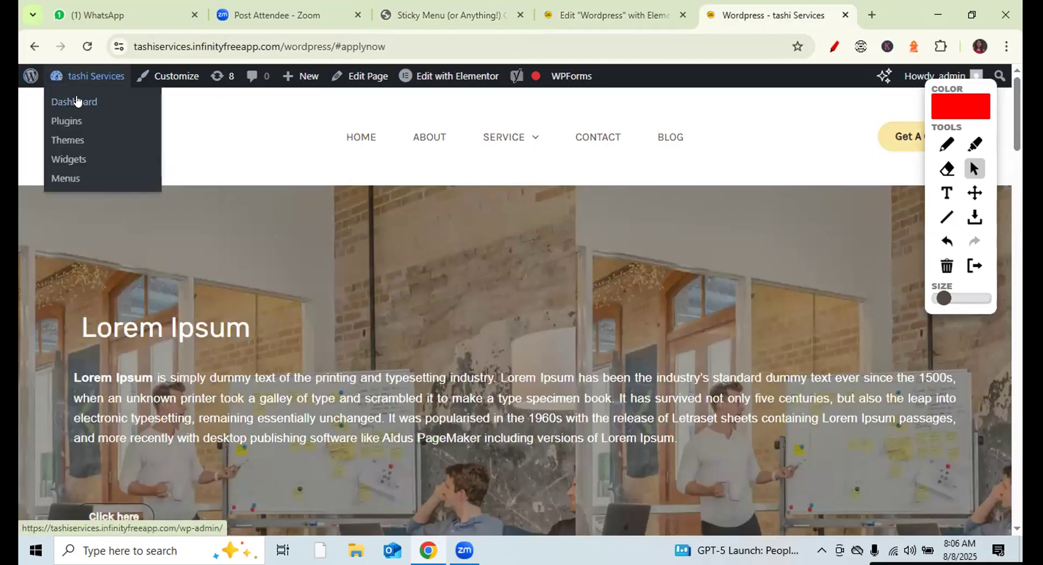
click(76, 101)
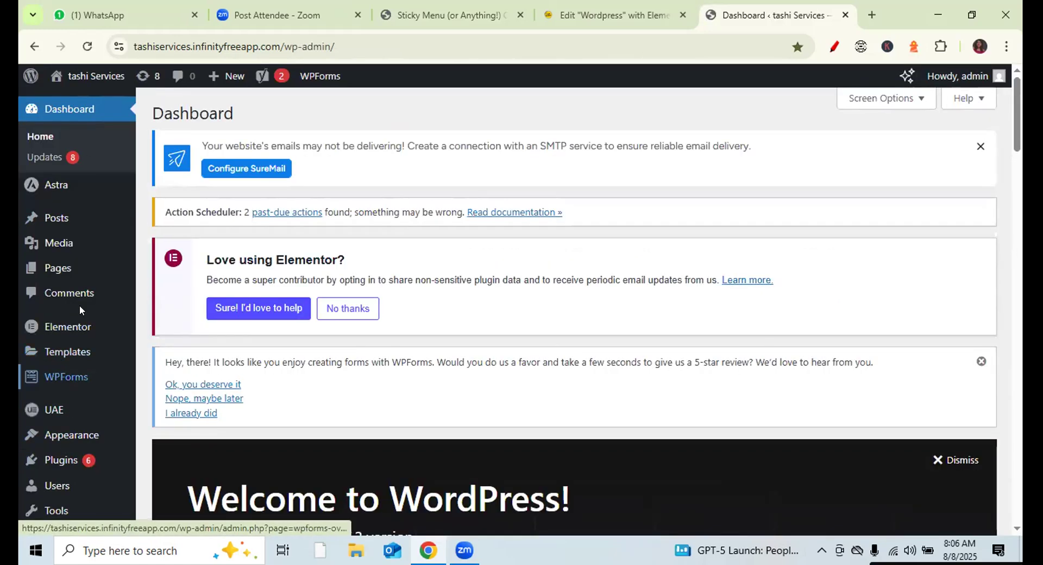
mouse_move(82, 436)
click(164, 409)
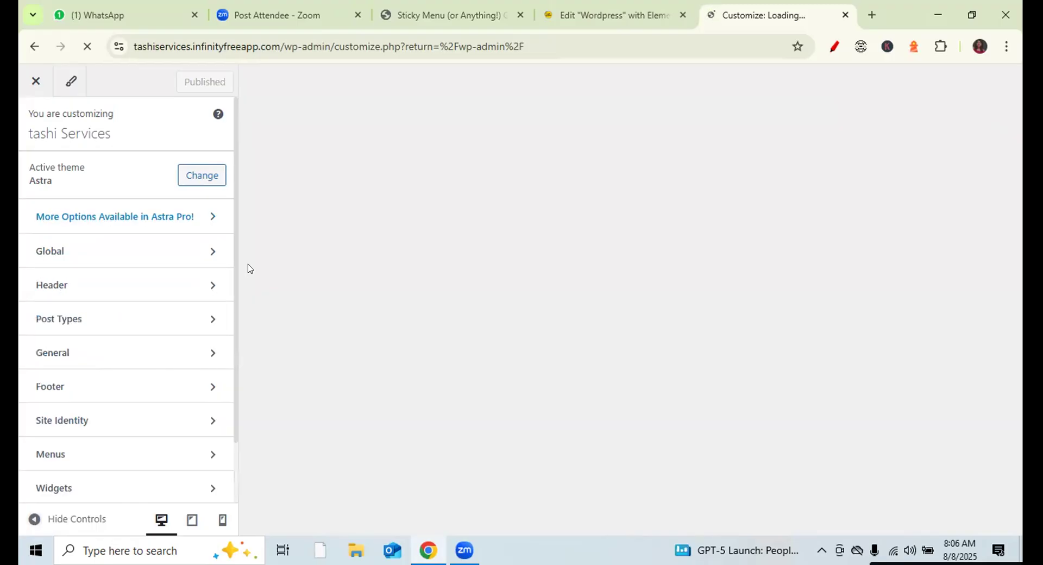
- Check the Navigation menu and its locations under Customizer Menus, then return to the Sticky Menu settings
click(213, 456)
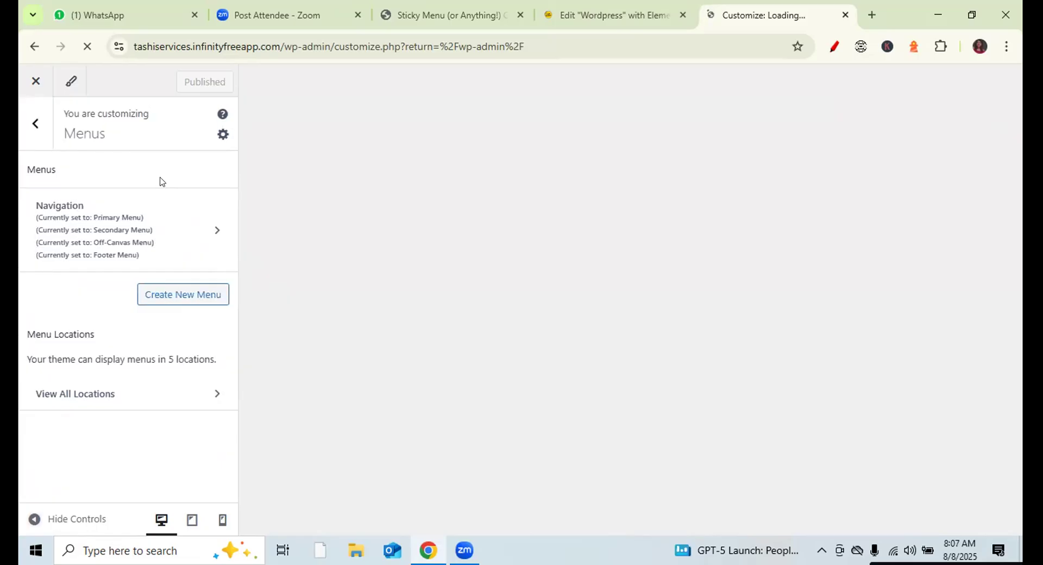
click(216, 233)
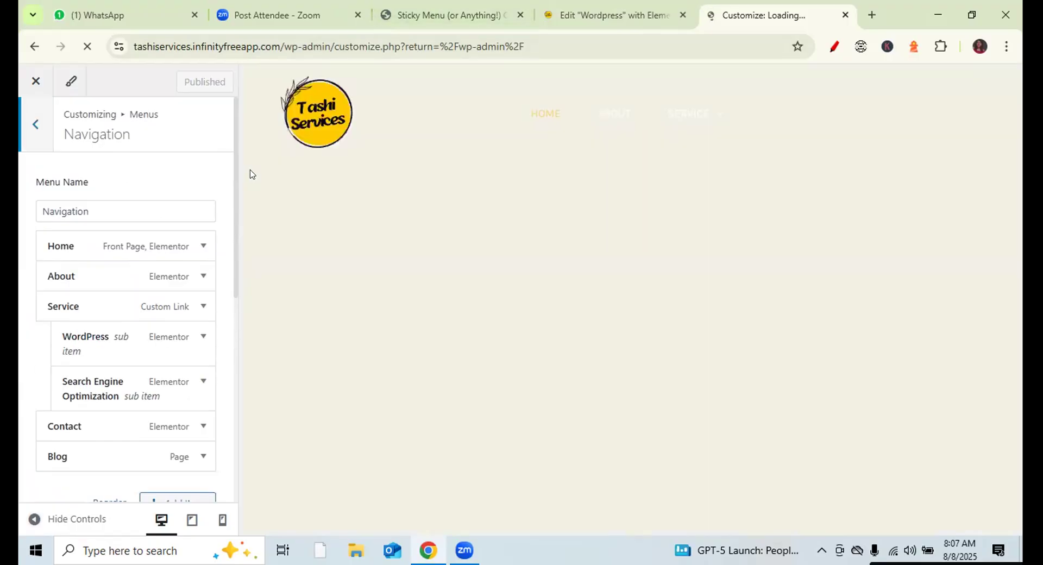
scroll(228, 183, down, 5)
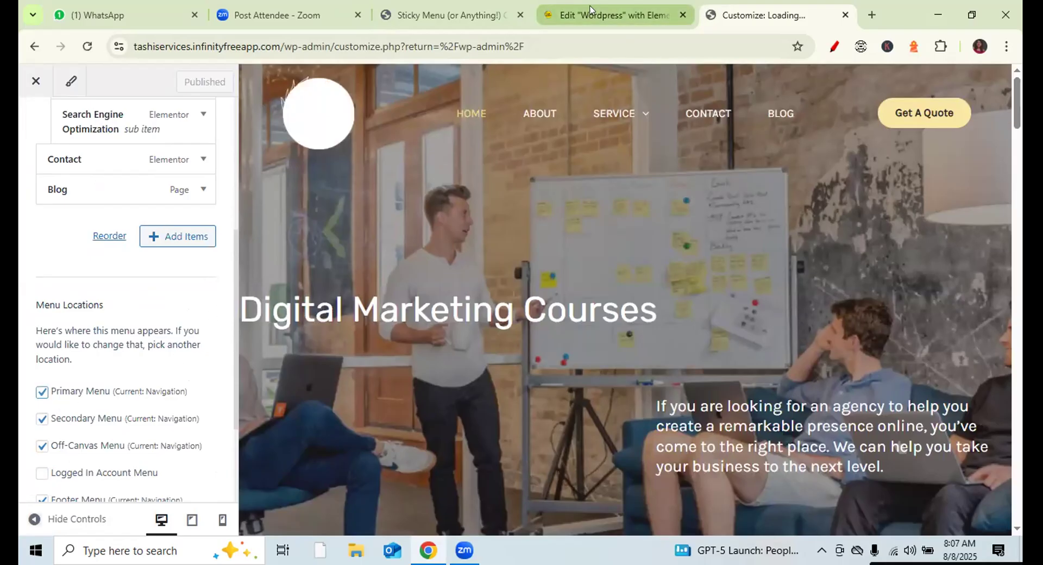
click(445, 15)
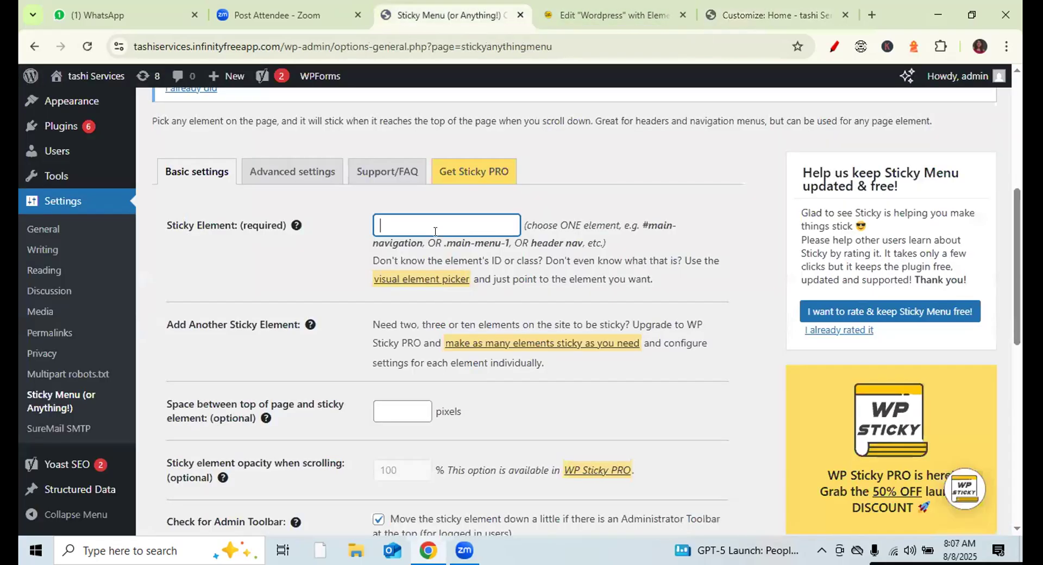
- Type 'Navigation' in the Sticky Element field and click Save Changes at the page bottom
text(Navigation)
scroll(1014, 194, down, 1)
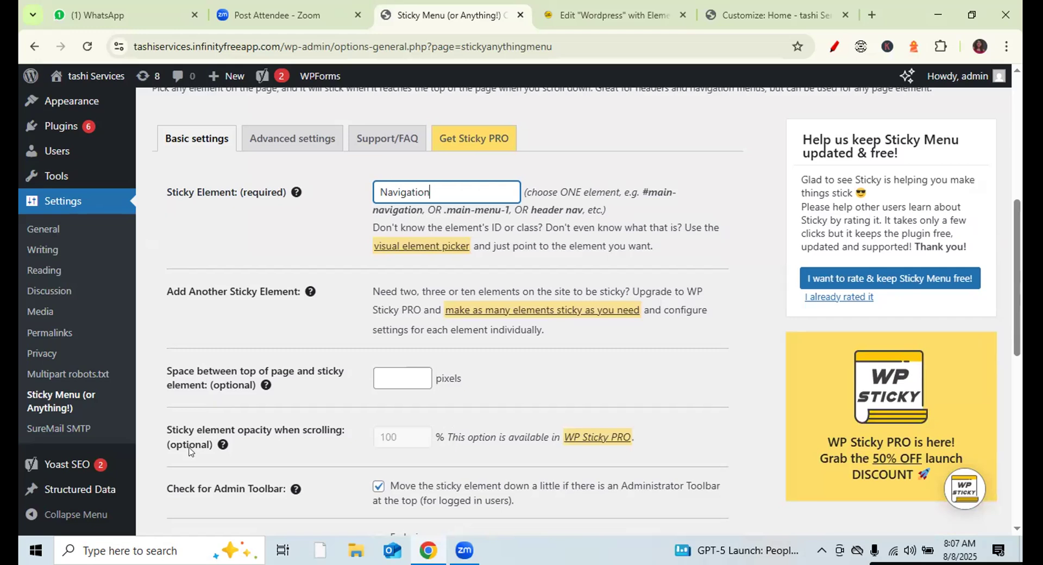
scroll(1016, 321, down, 3)
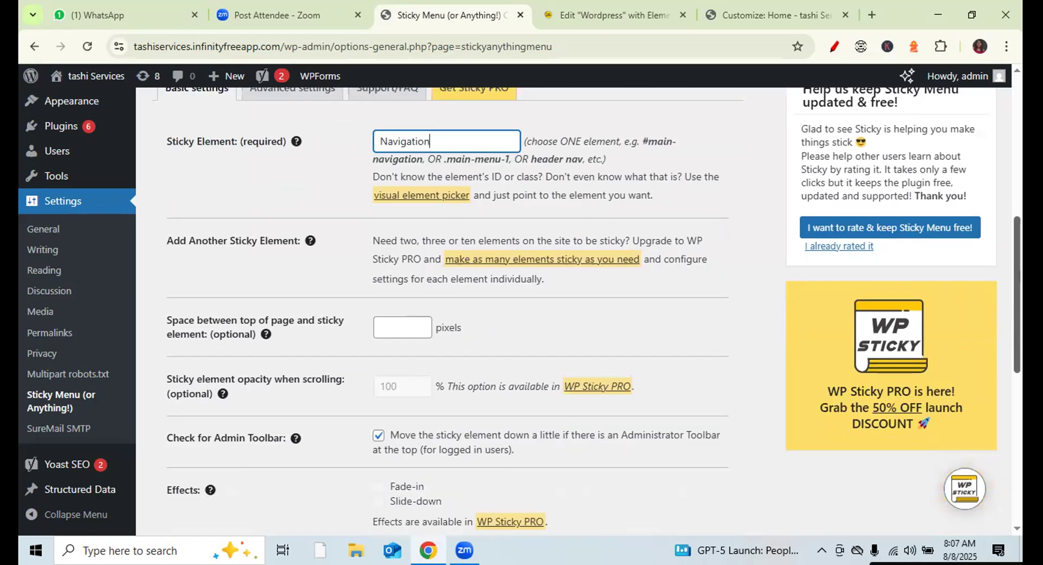
scroll(594, 310, down, 2)
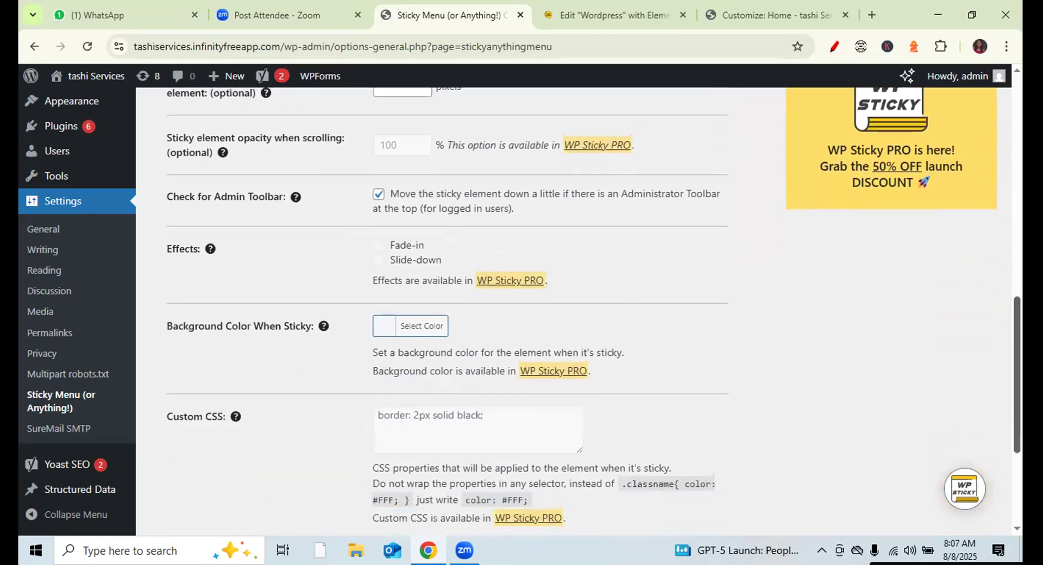
scroll(594, 310, down, 2)
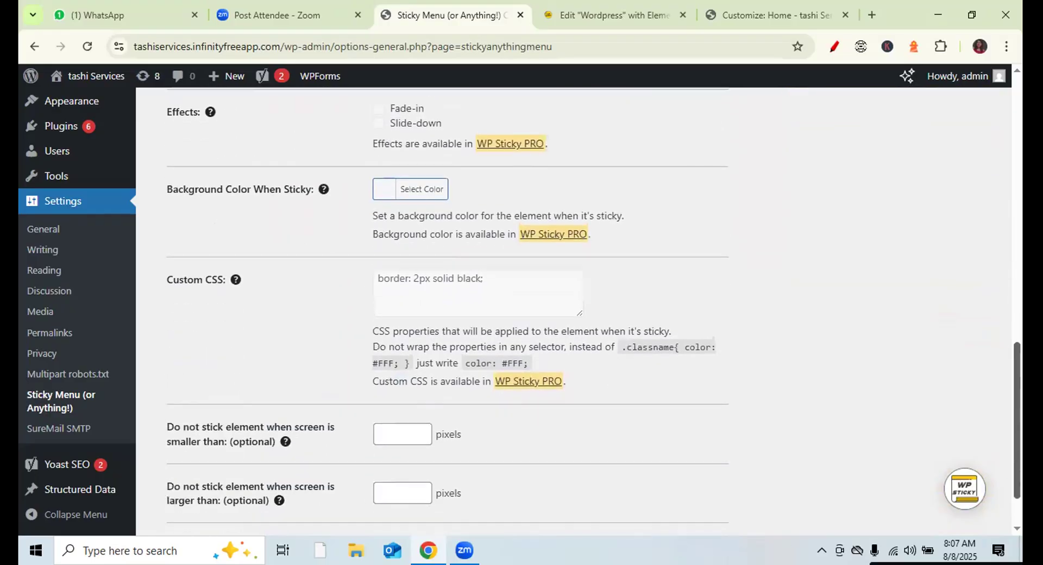
scroll(549, 470, down, 2)
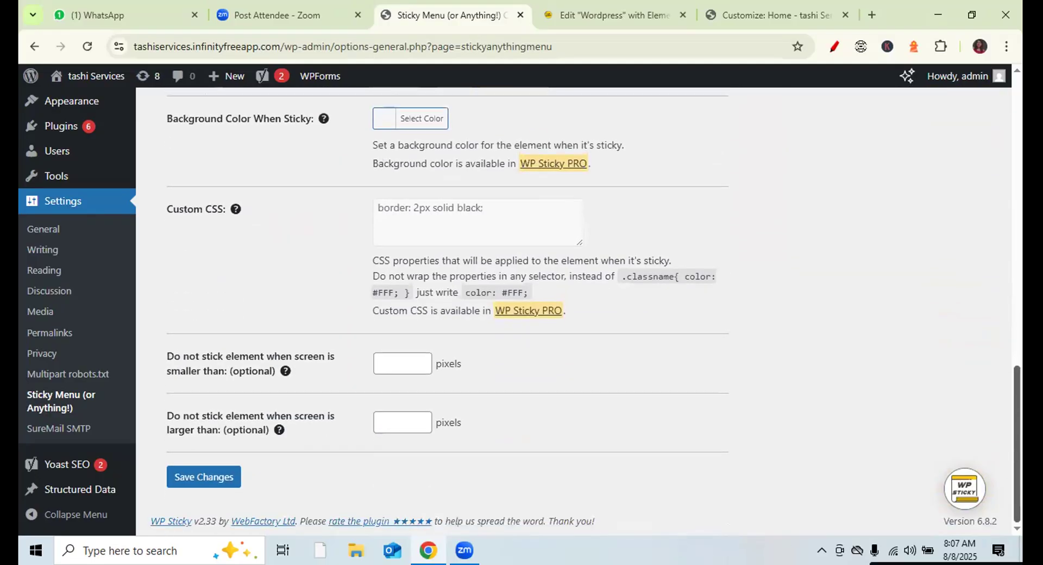
click(198, 482)
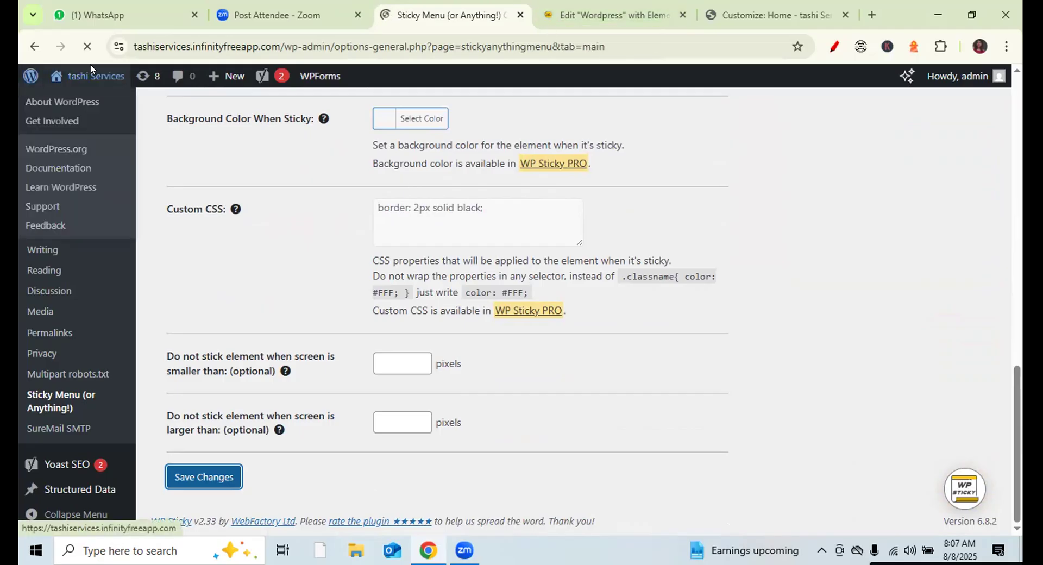
- Open the live site in a new tab and return the first tab to the settings page
mouse_move(89, 71)
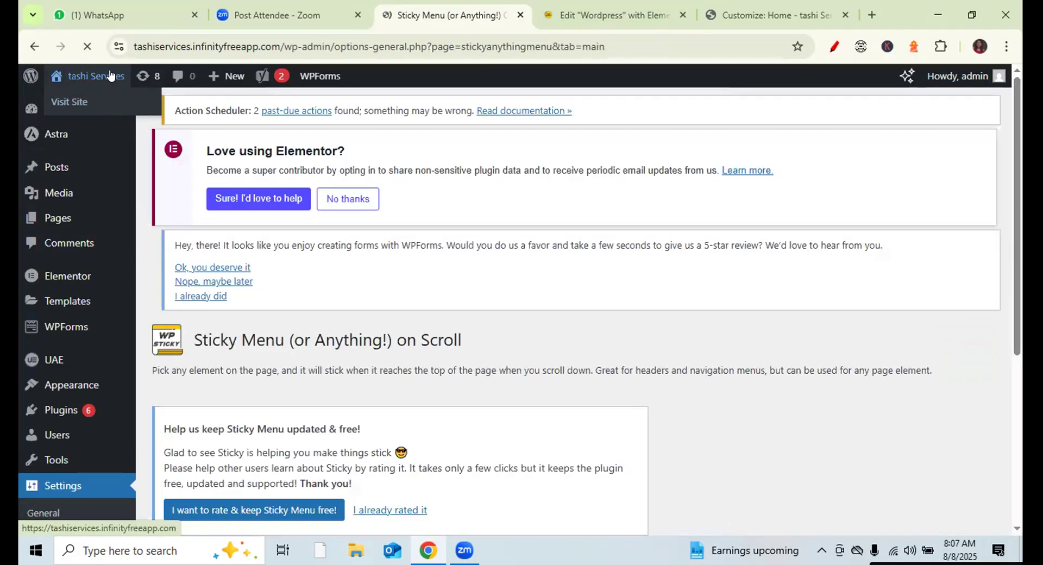
right_click(110, 77)
click(163, 90)
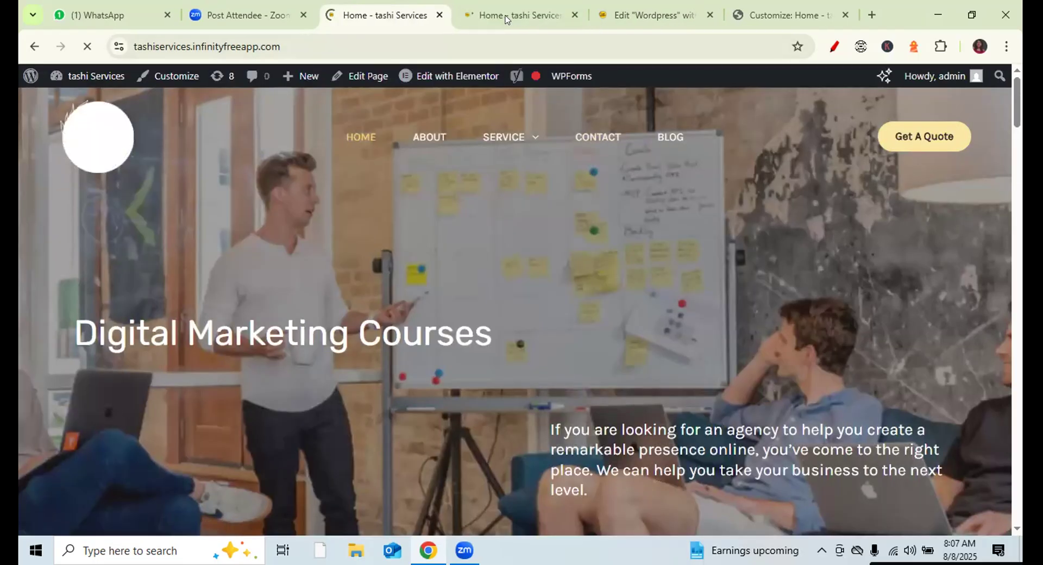
click(502, 15)
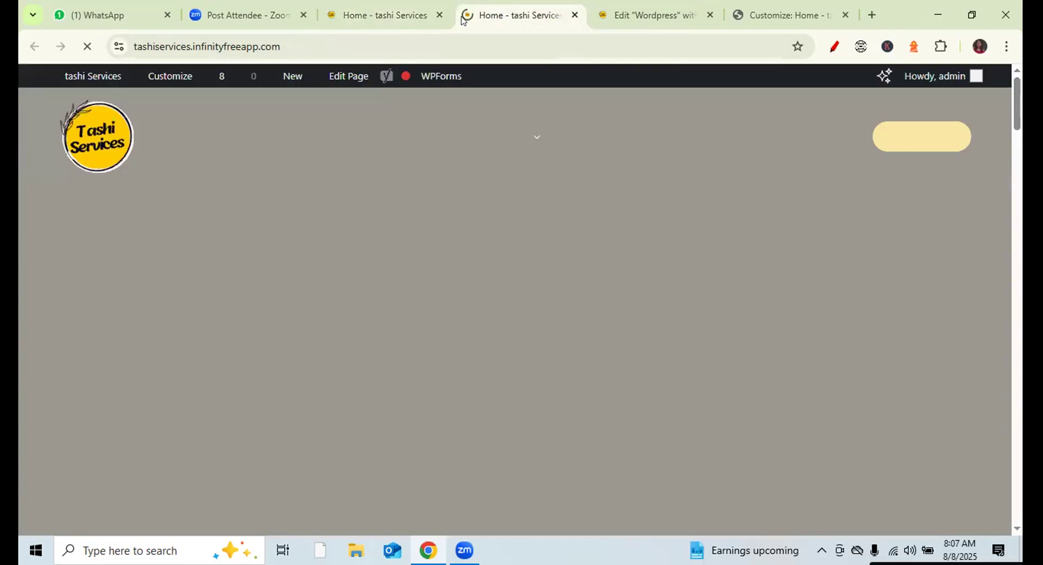
click(402, 16)
click(35, 47)
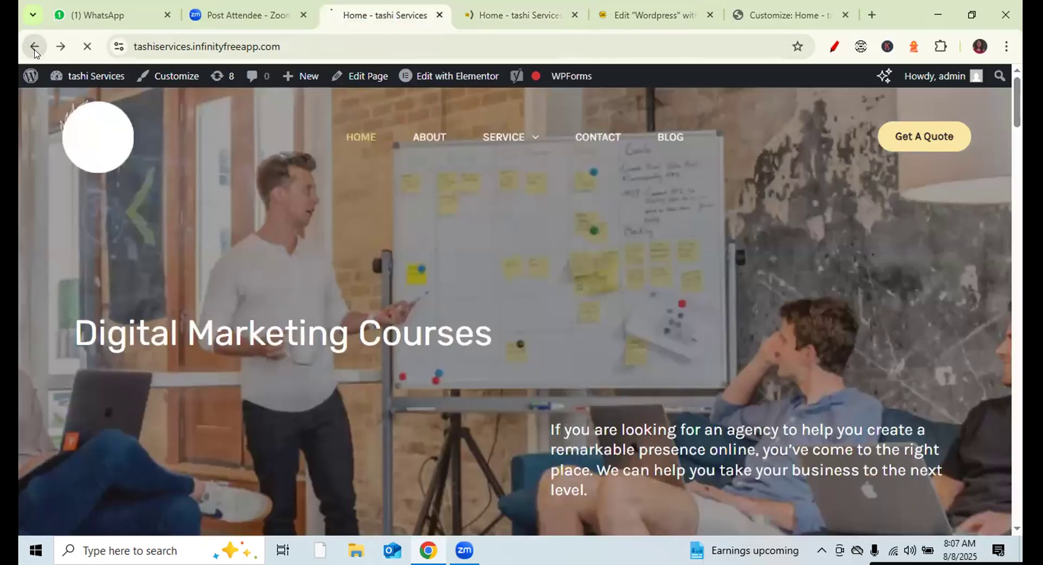
- View the site's SERVICE > WORDPRESS page, then go back to the Sticky Menu settings tab
click(518, 15)
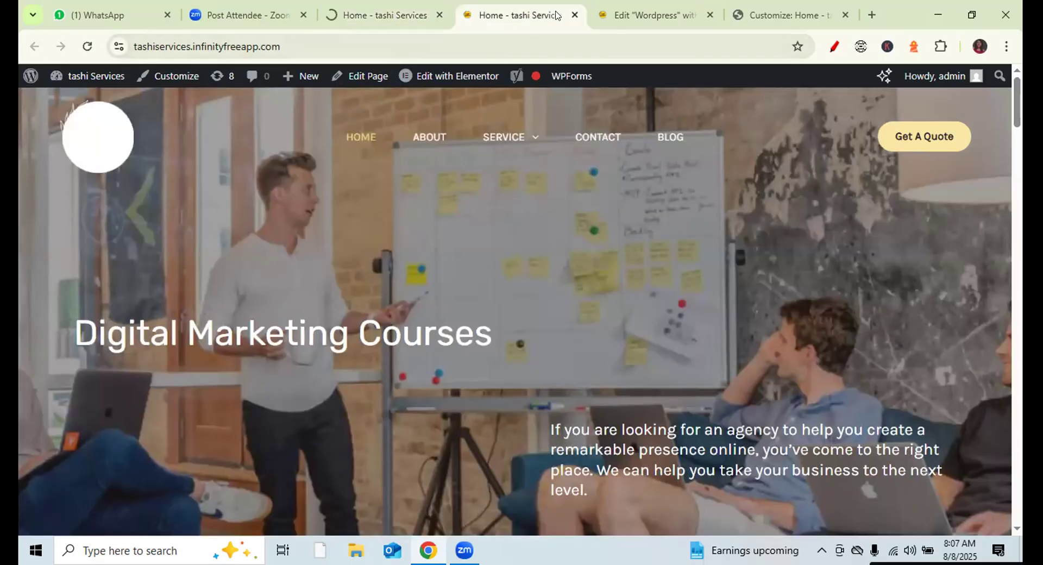
mouse_move(500, 133)
click(496, 190)
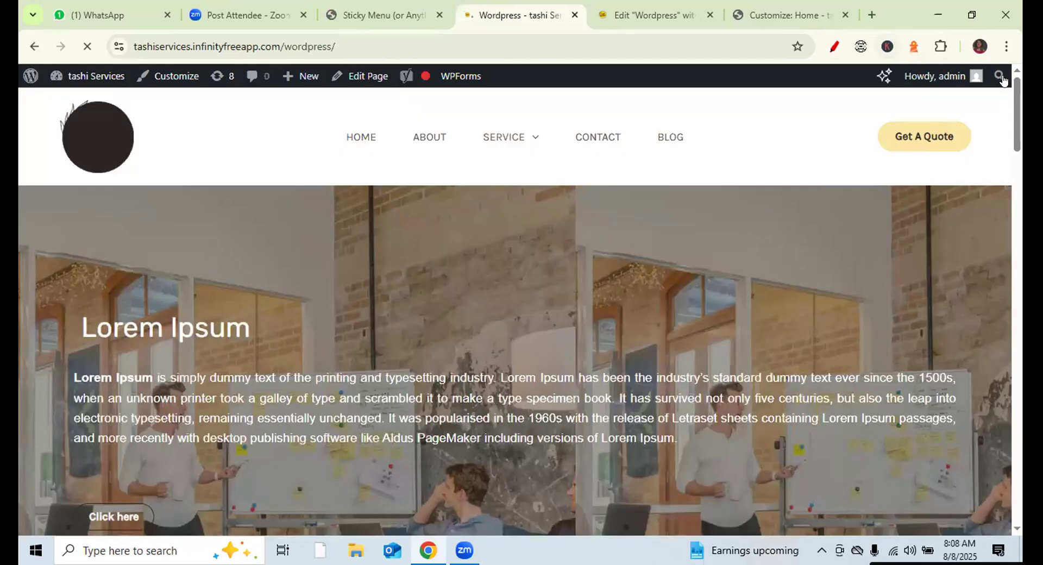
scroll(515, 310, down, 4)
drag(1017, 136, 954, 33)
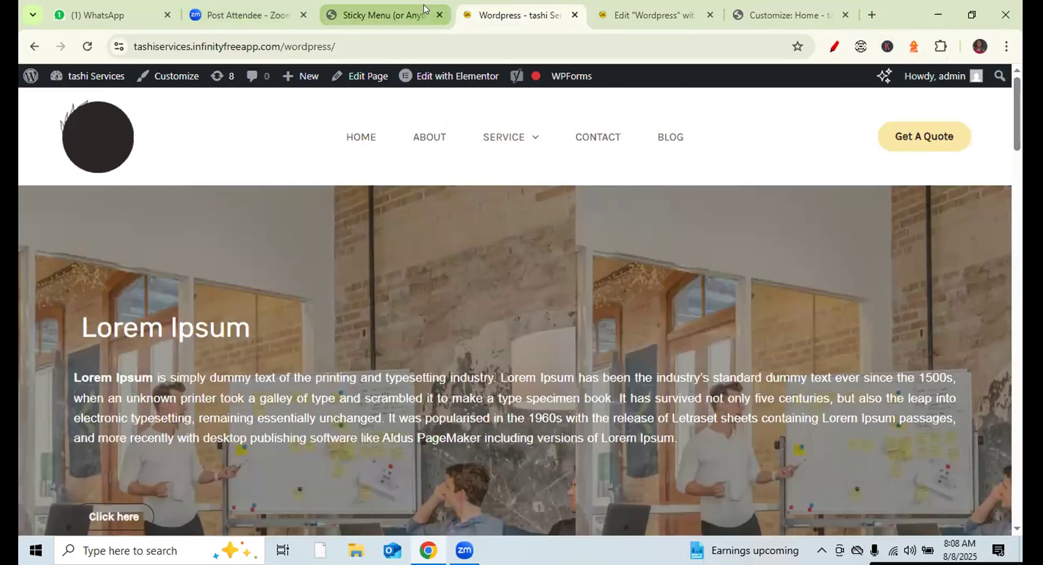
click(366, 15)
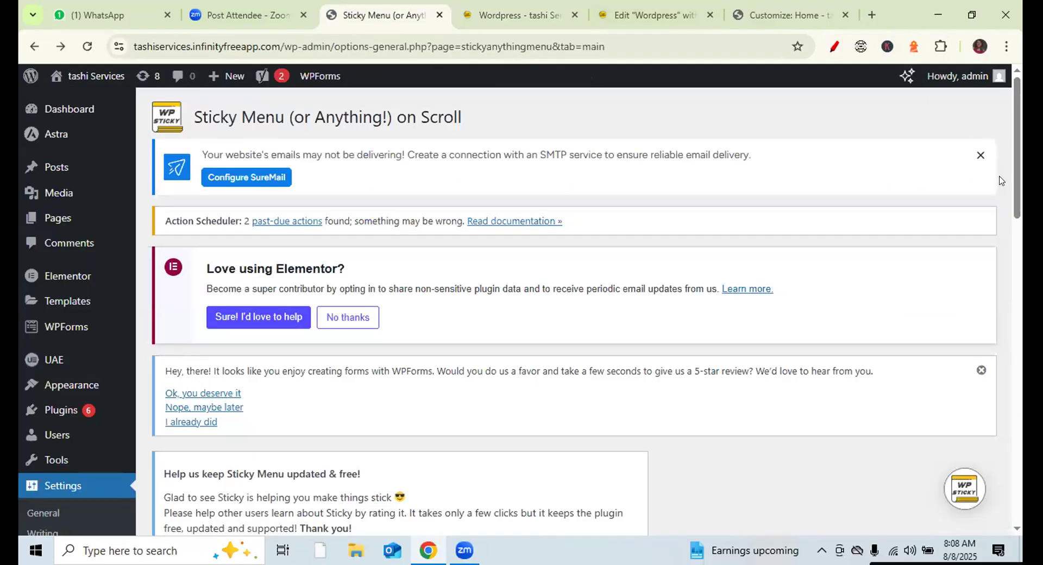
- Replace the Sticky Element value 'Navigation' with 'primary menu'
scroll(1015, 158, down, 1)
scroll(575, 310, down, 6)
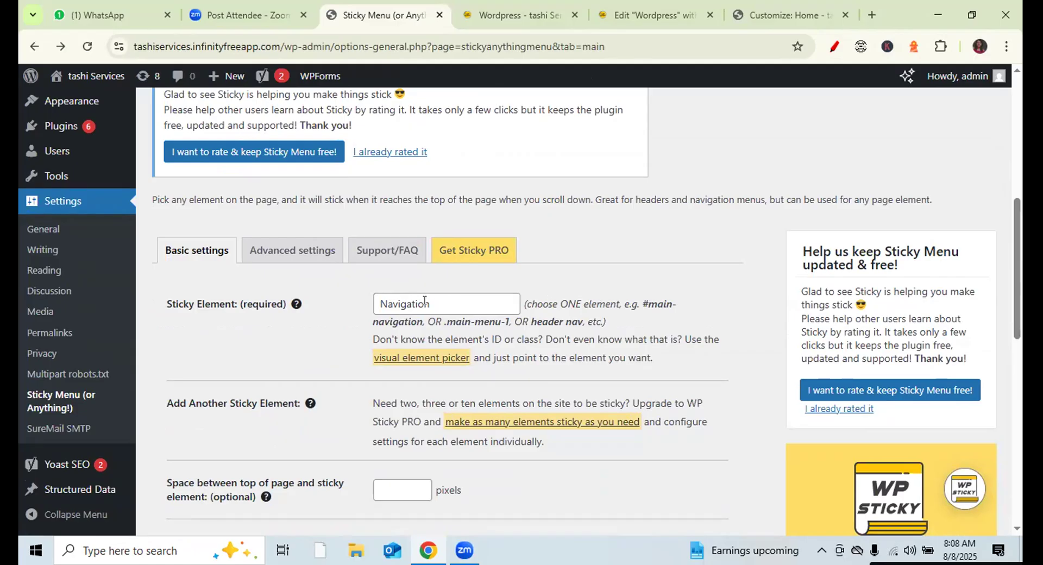
drag(430, 303, 341, 290)
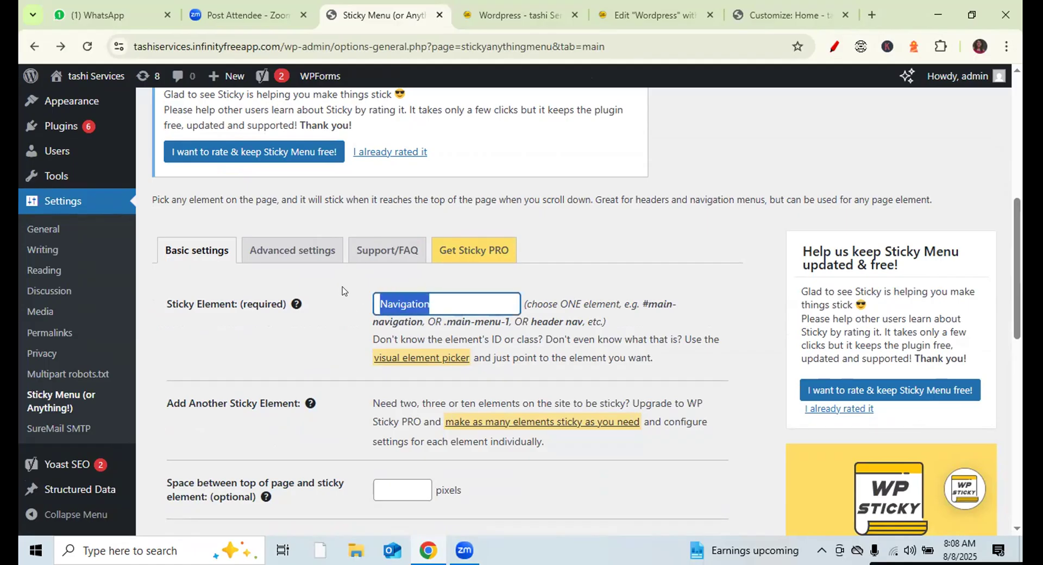
text(primar)
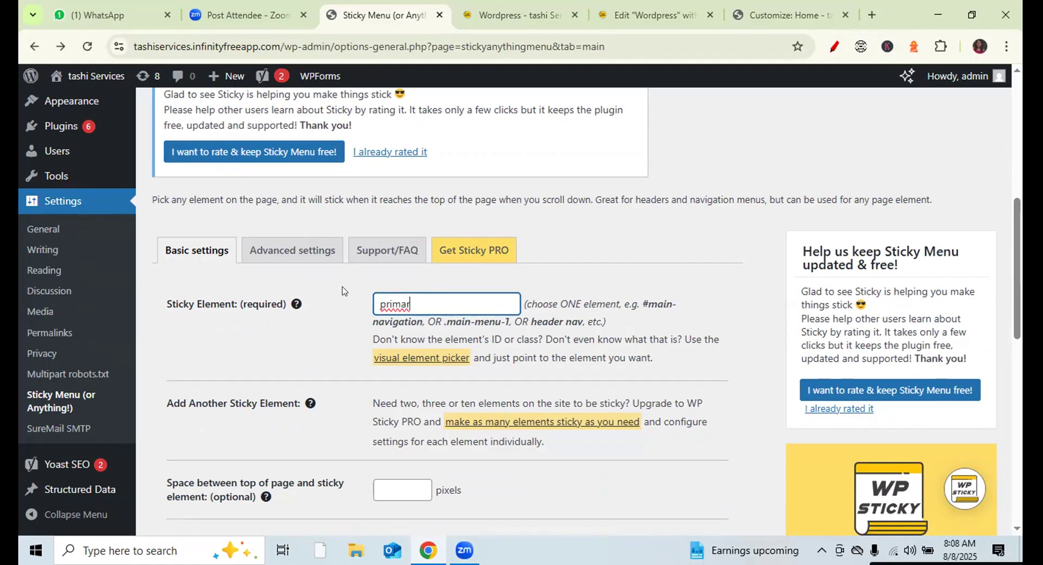
text(ary)
key(BackSpace)
key(BackSpace)
text(ry menu)
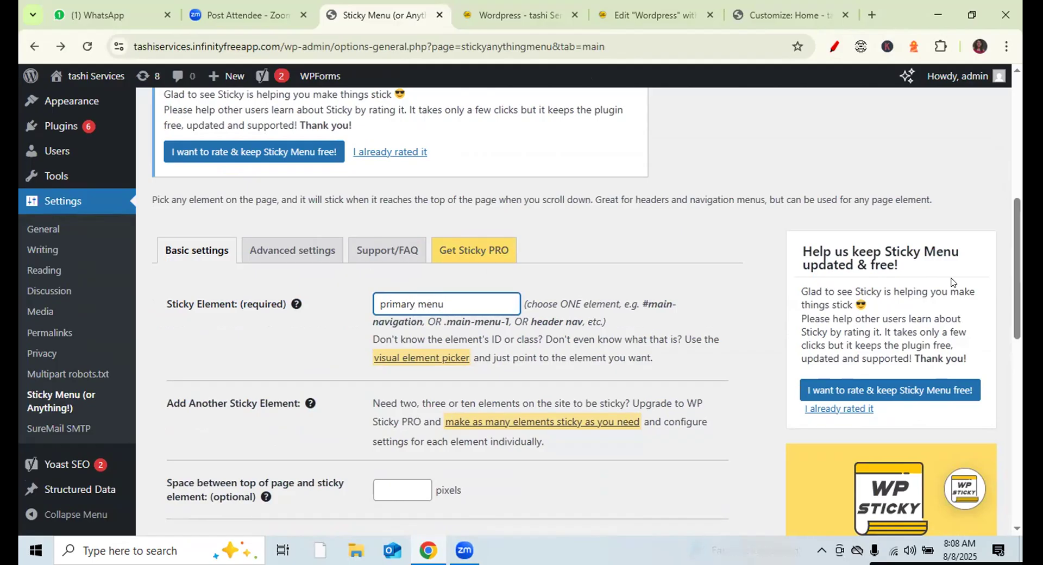
scroll(586, 311, down, 1)
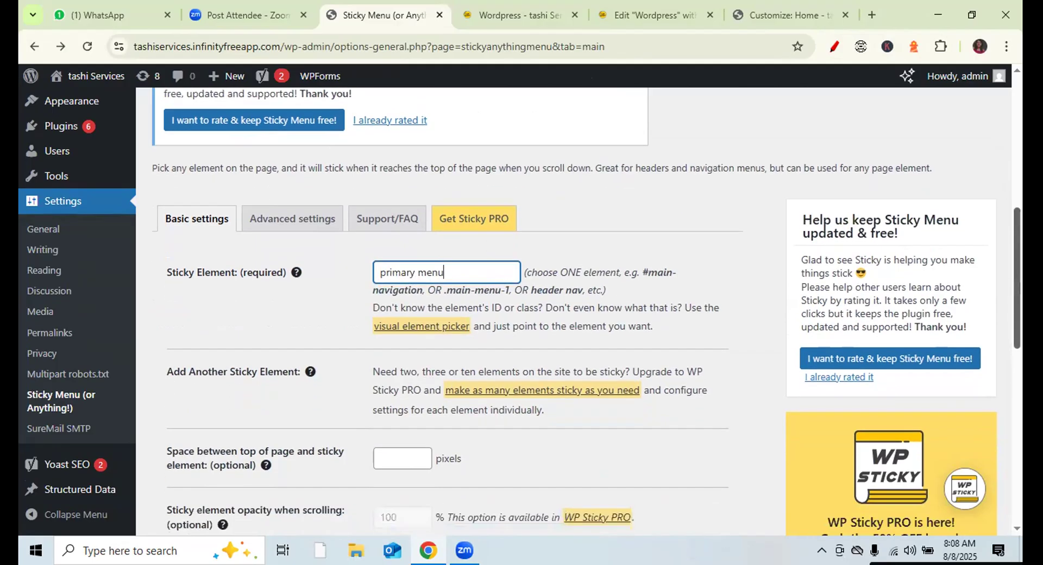
drag(1017, 279, 1016, 453)
- Save the 'primary menu' setting, reload the live site tab to check it, then come back
click(216, 477)
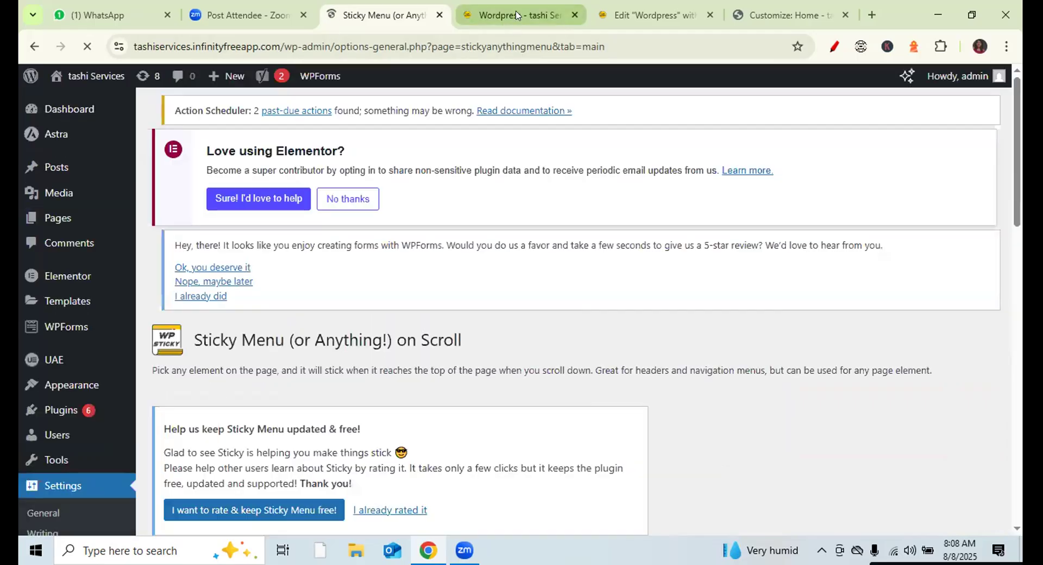
click(516, 15)
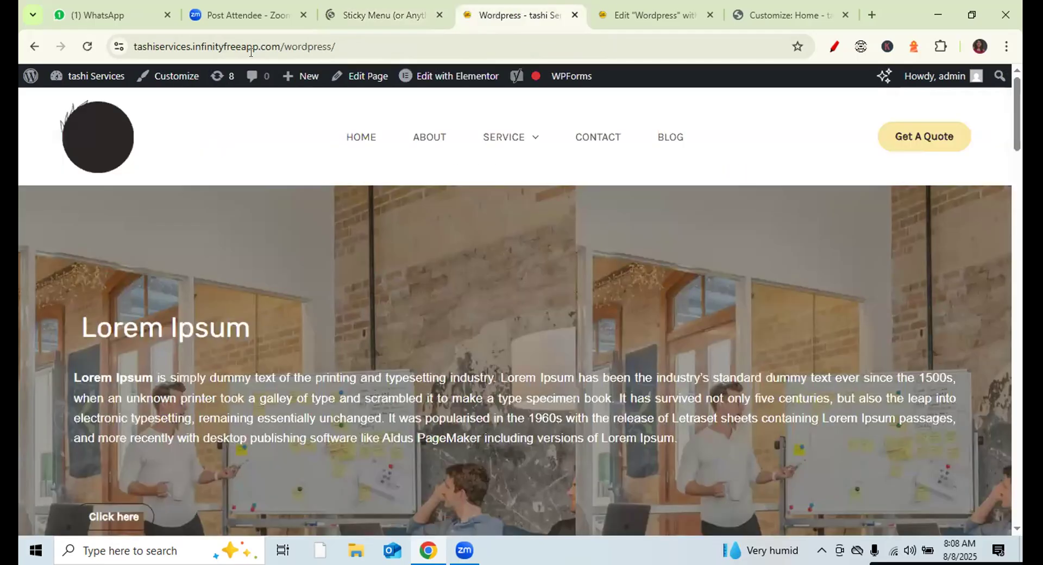
click(87, 46)
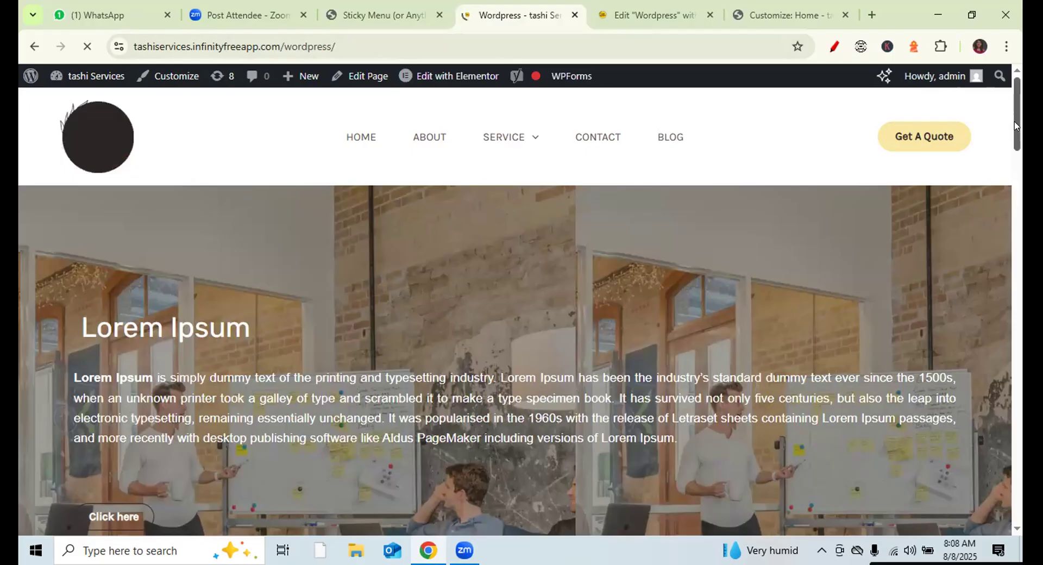
mouse_move(1015, 126)
mouse_down()
mouse_move(1015, 146)
mouse_move(1015, 115)
mouse_up()
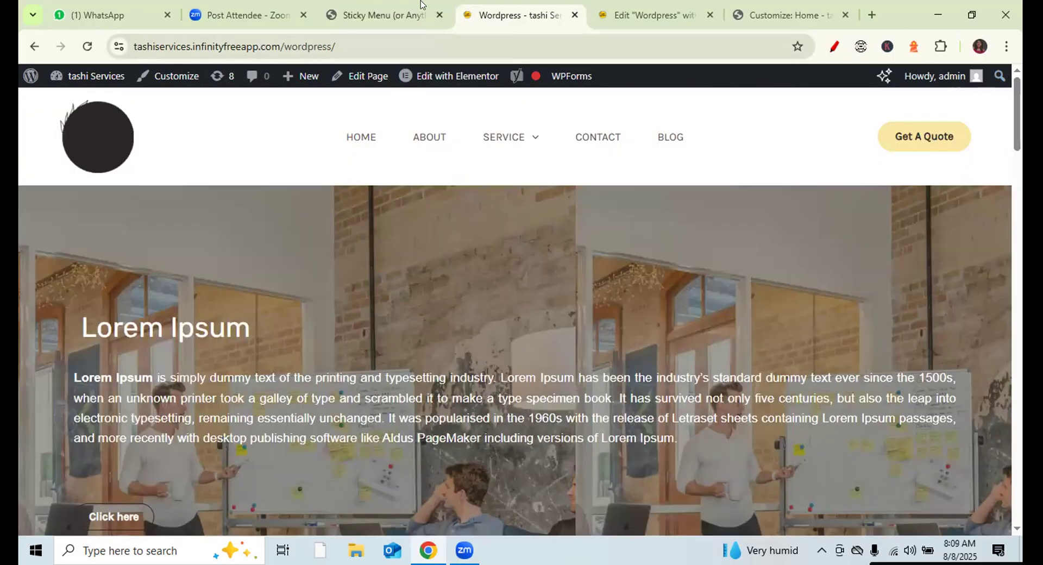
click(373, 16)
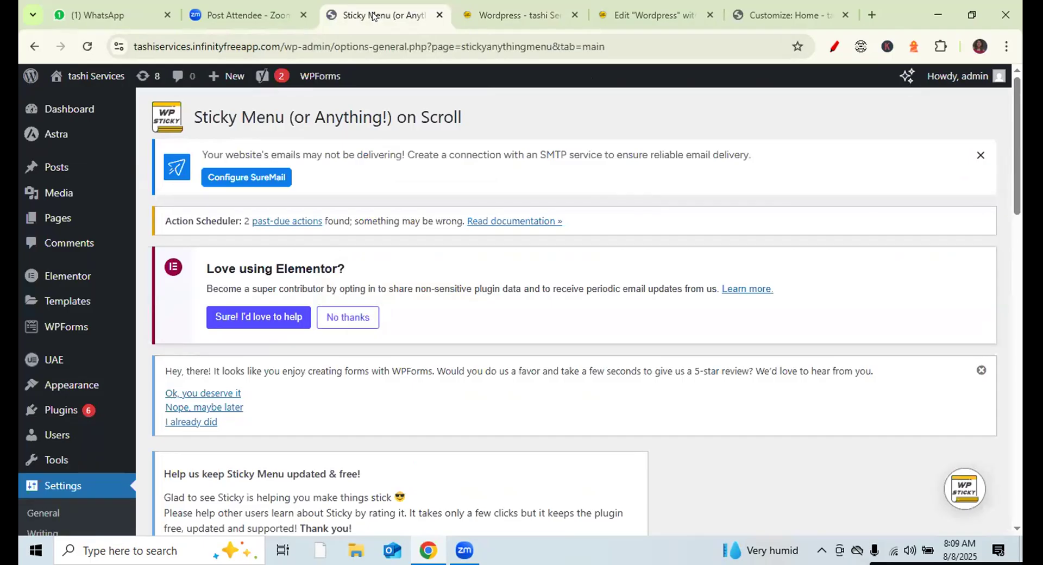
- Change the Sticky Element to 'mainmenu' and uncheck Check for Admin Toolbar
scroll(1016, 141, down, 1)
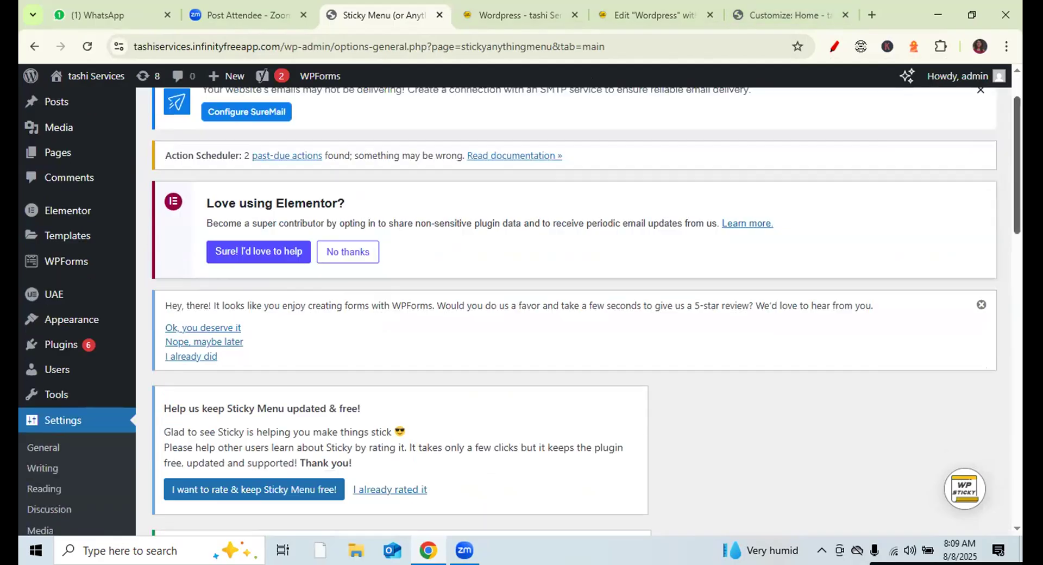
scroll(586, 311, down, 6)
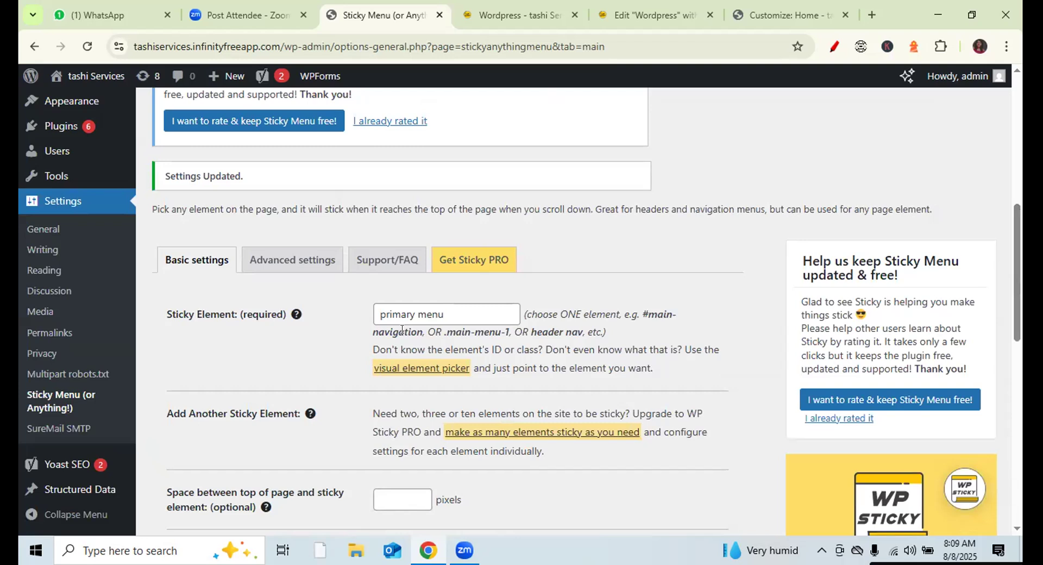
click(443, 311)
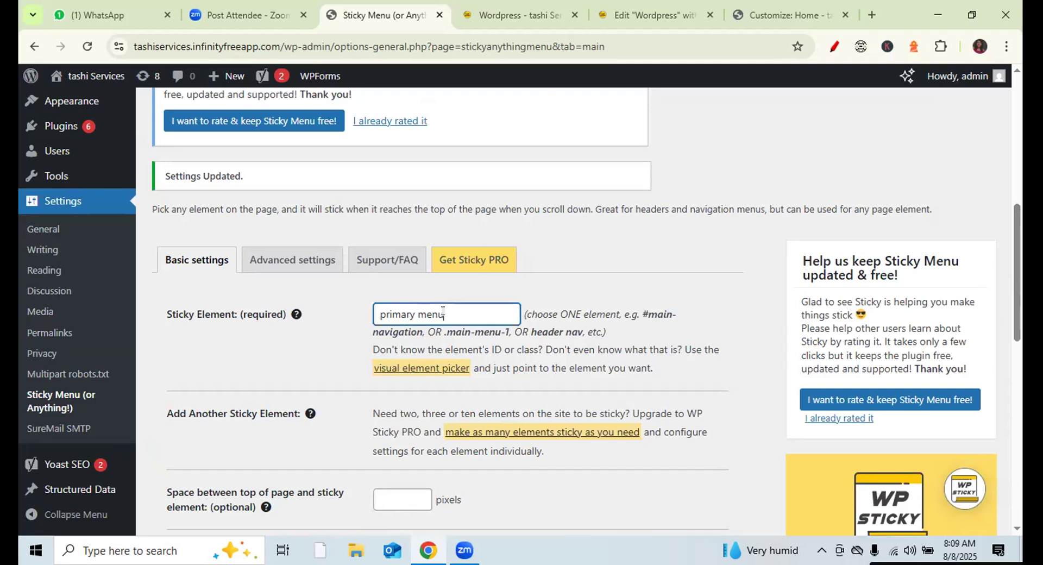
double_click(406, 312)
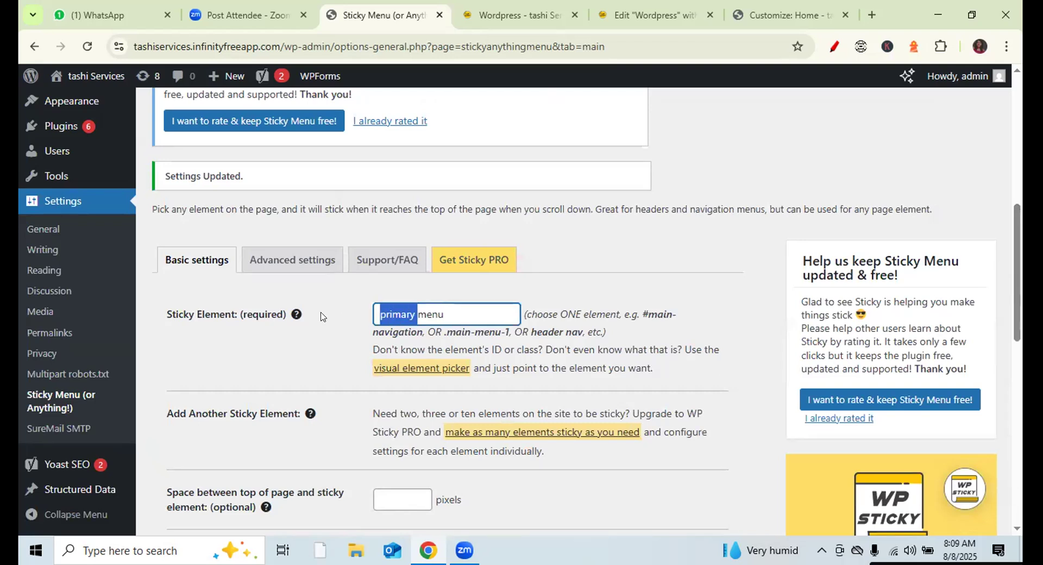
text(main)
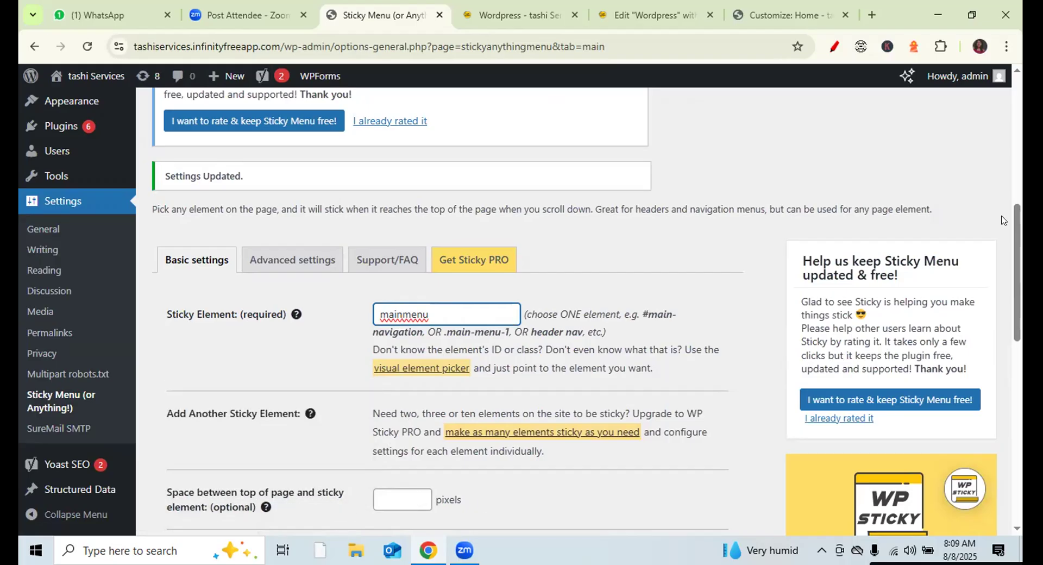
drag(1015, 228, 1014, 275)
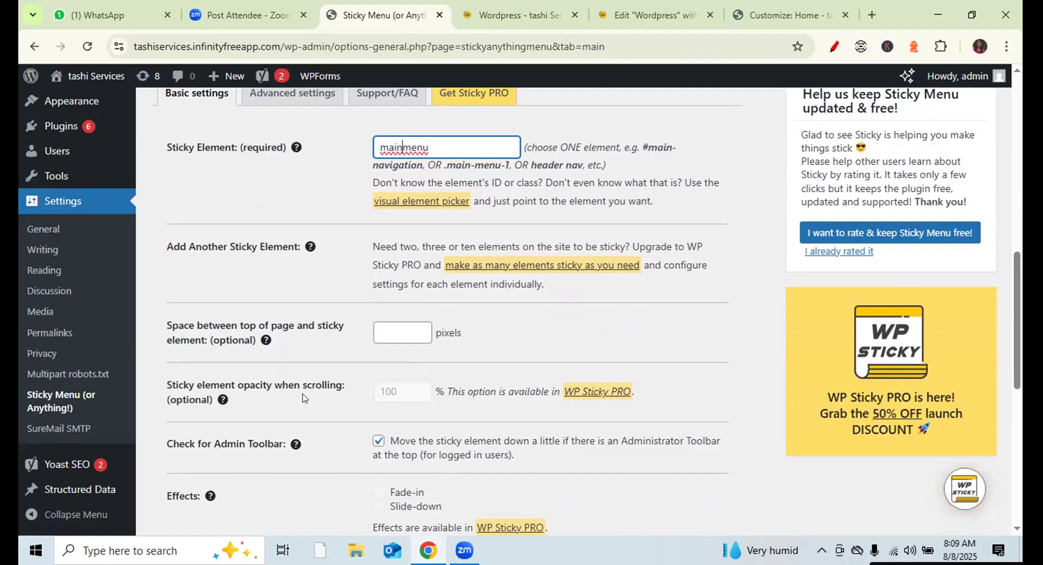
click(411, 392)
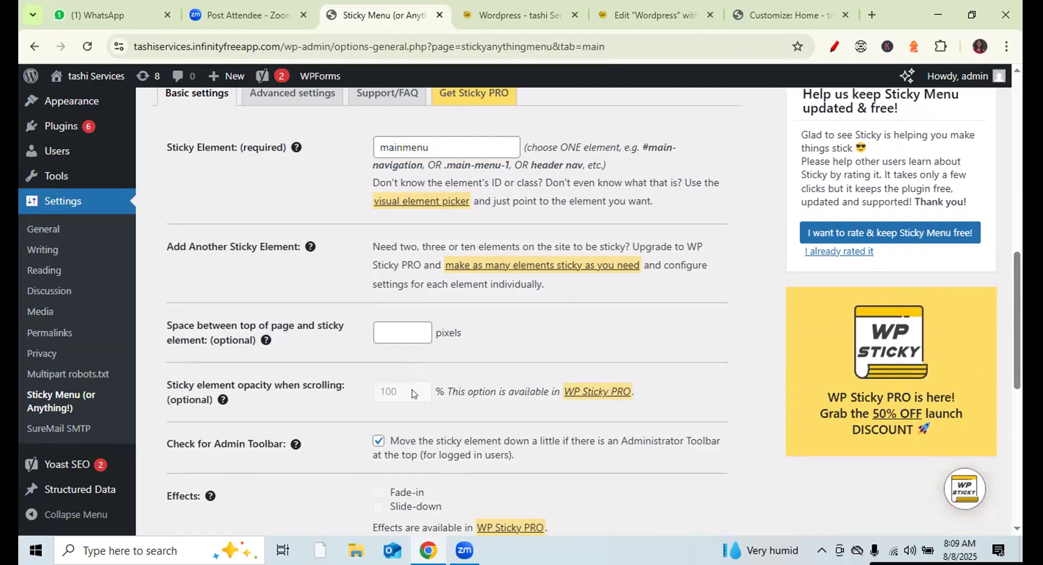
click(378, 441)
scroll(933, 387, down, 3)
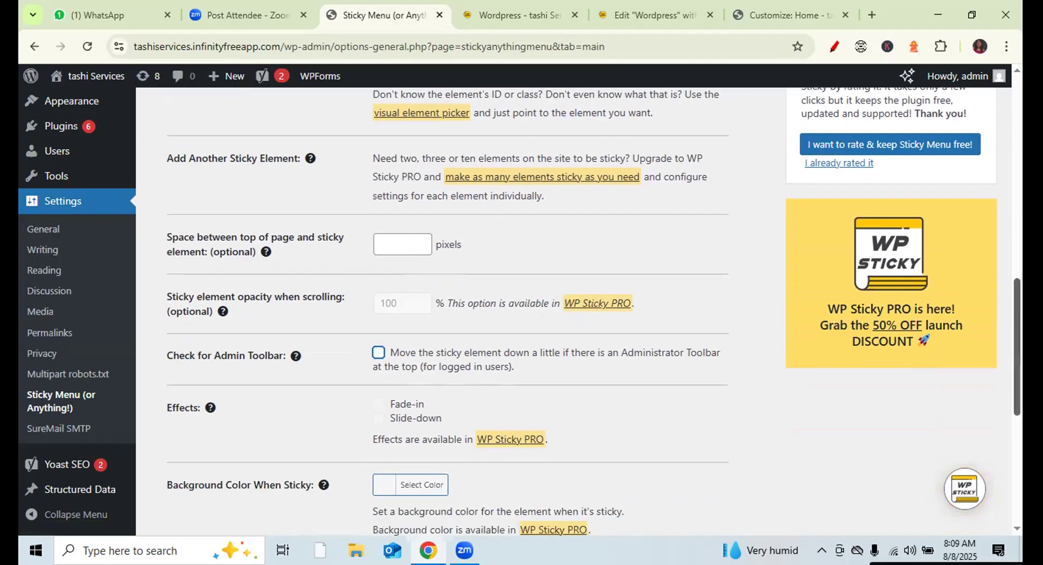
- Leave Admin Toolbar unchecked and save the 'mainmenu' basic sticky settings
click(380, 375)
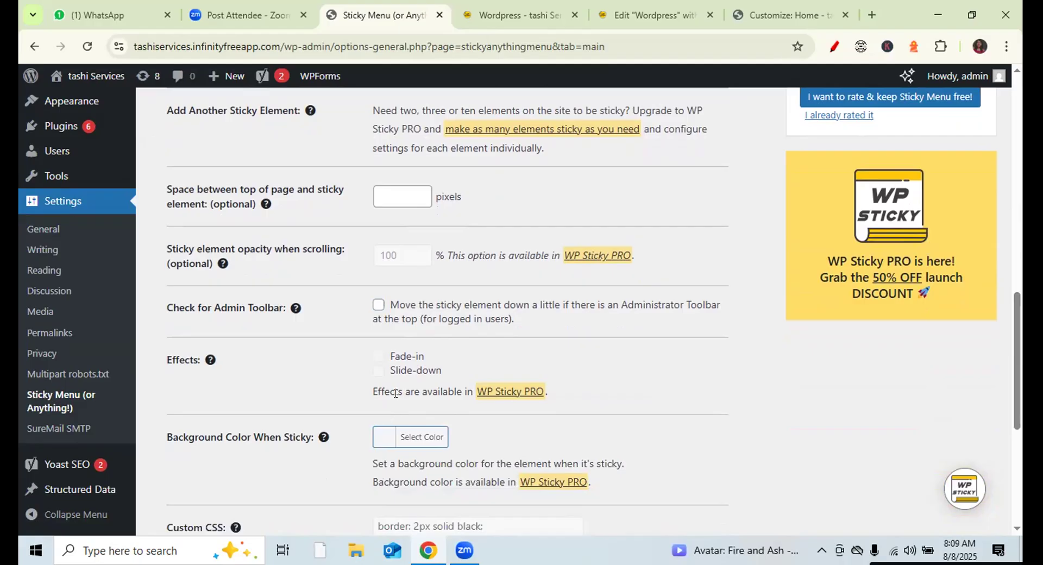
click(379, 304)
click(379, 304)
click(378, 304)
click(378, 304)
drag(1015, 413, 1014, 505)
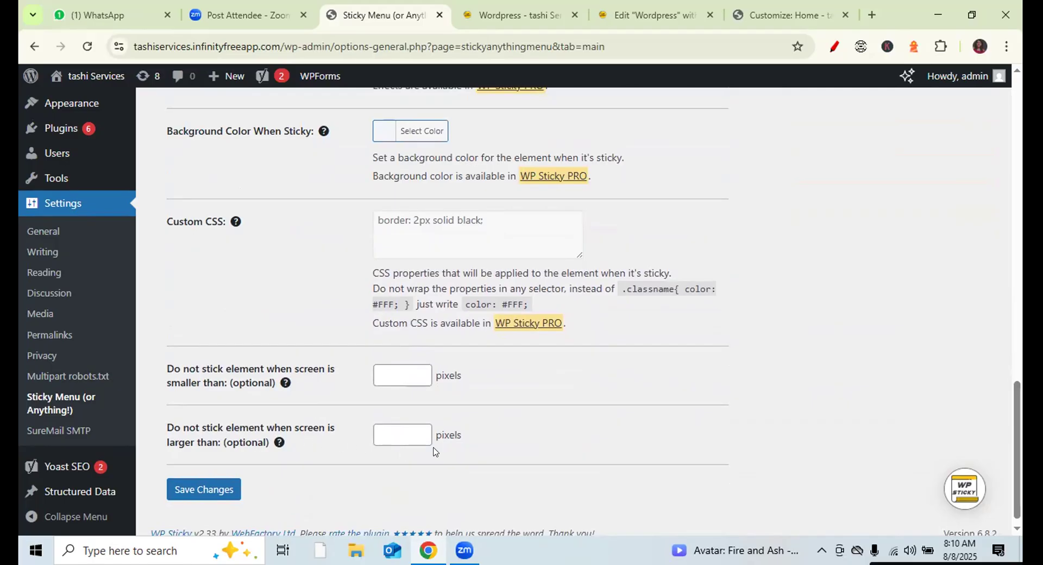
drag(1017, 450, 1013, 295)
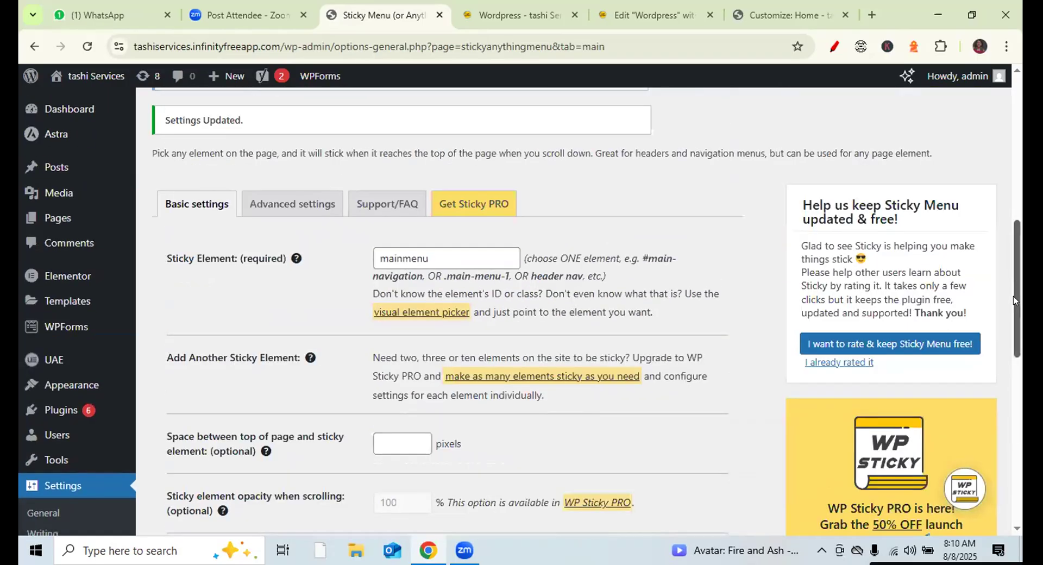
- Save the Advanced sticky menu settings as well
click(312, 217)
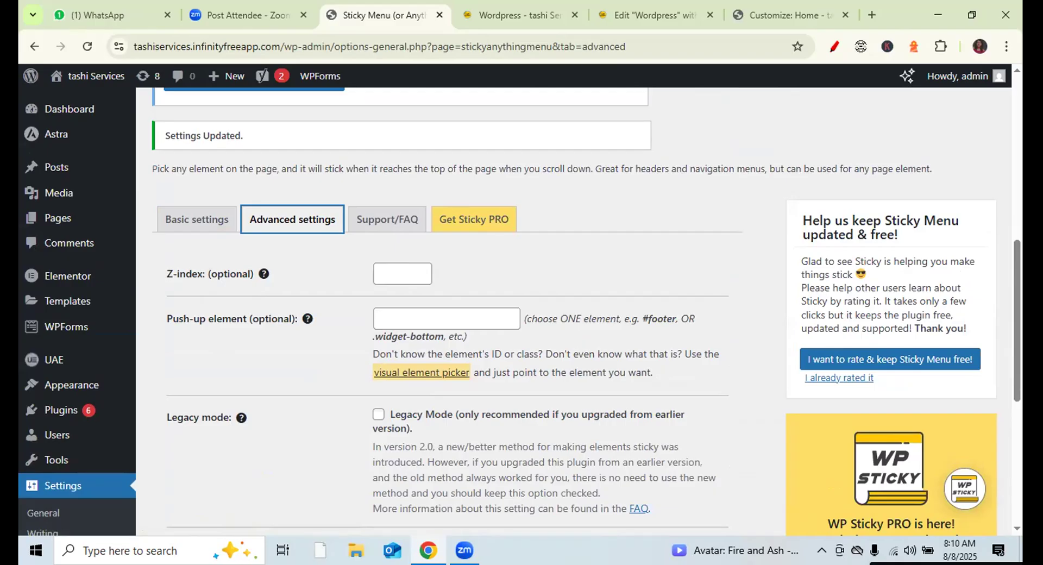
drag(1013, 303, 1013, 424)
click(212, 478)
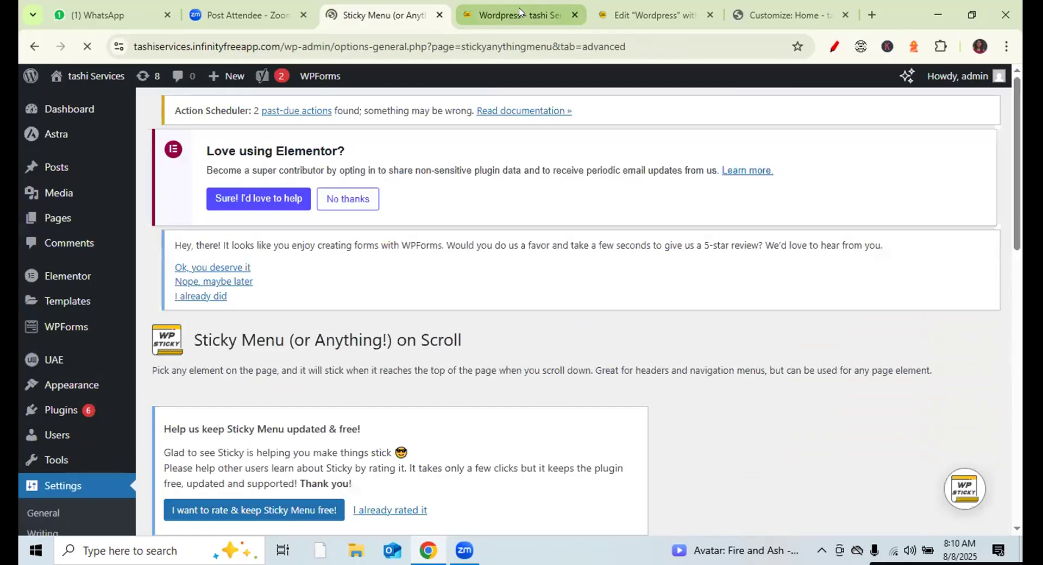
- Reload the live WordPress service page to test the 'mainmenu' sticky header
click(519, 12)
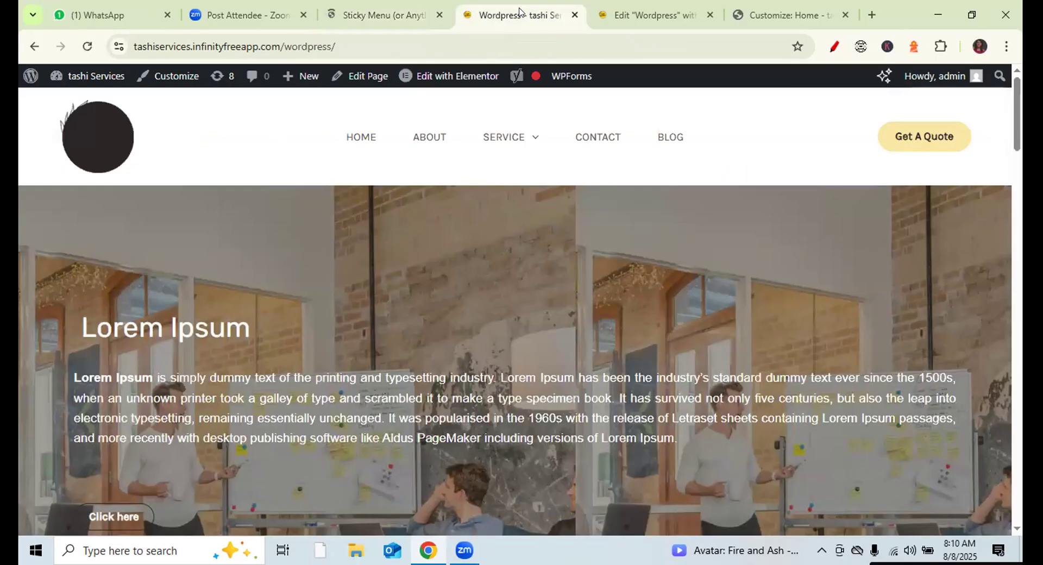
click(87, 46)
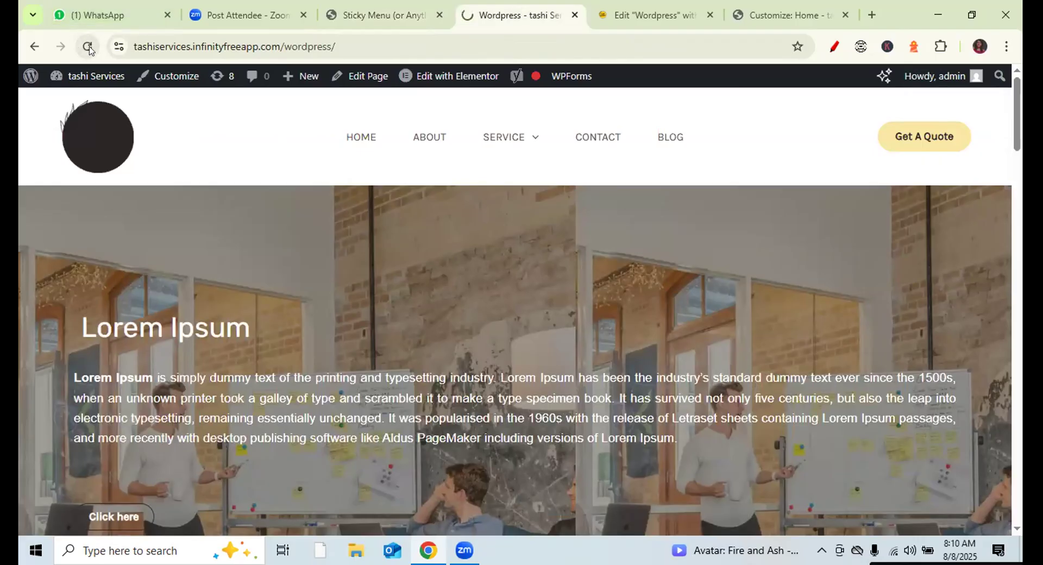
mouse_move(417, 69)
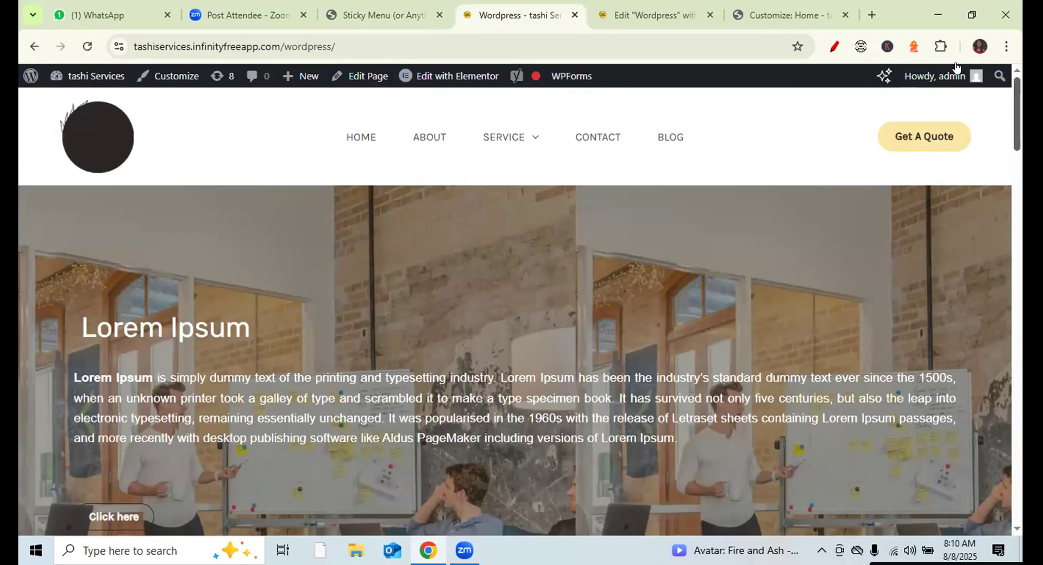
- Check the menu name 'Navigation' in the Customizer, then return to the Sticky Menu Advanced settings
click(654, 13)
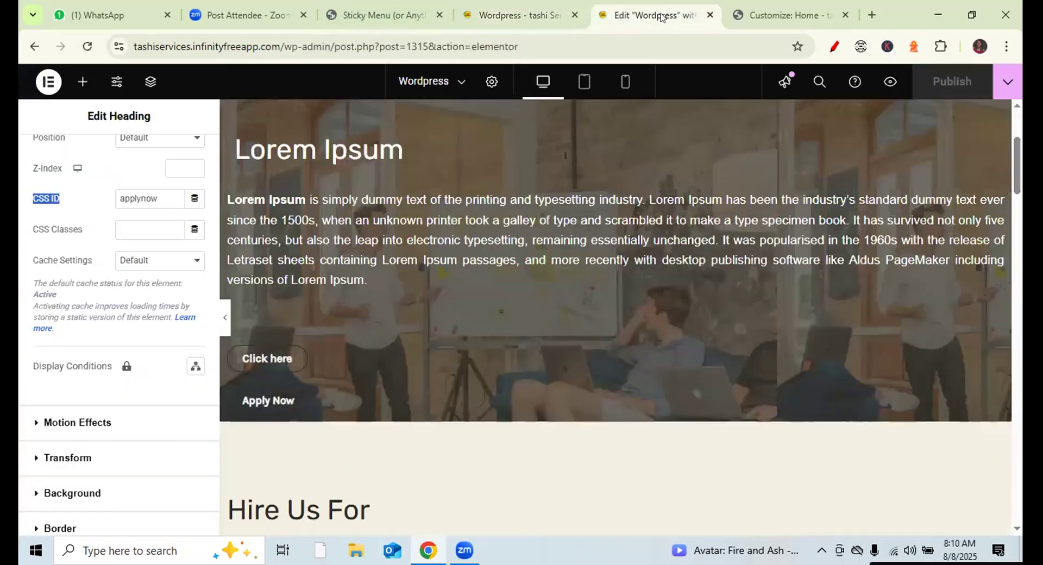
click(754, 12)
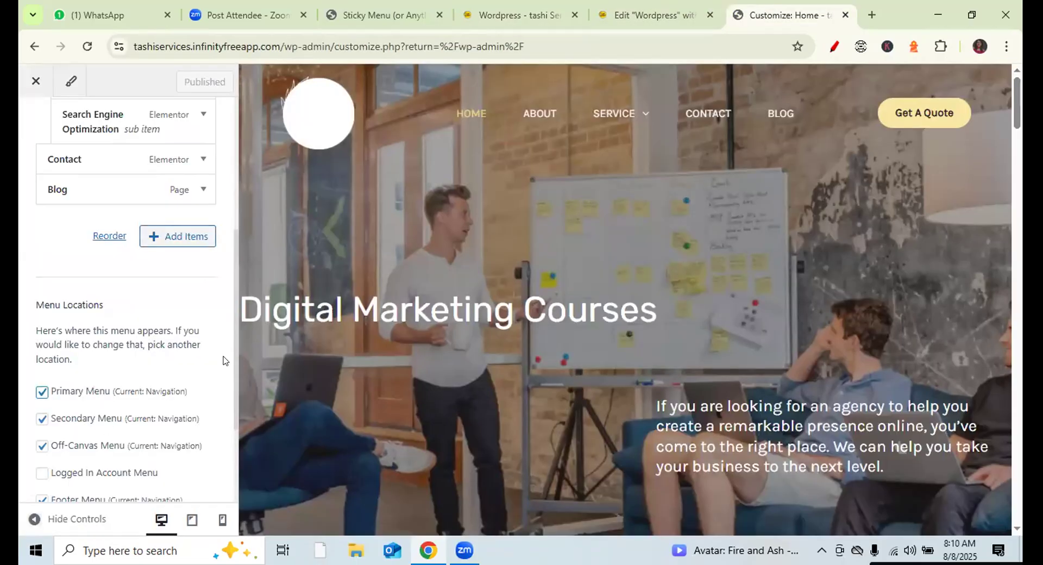
drag(236, 297, 272, 89)
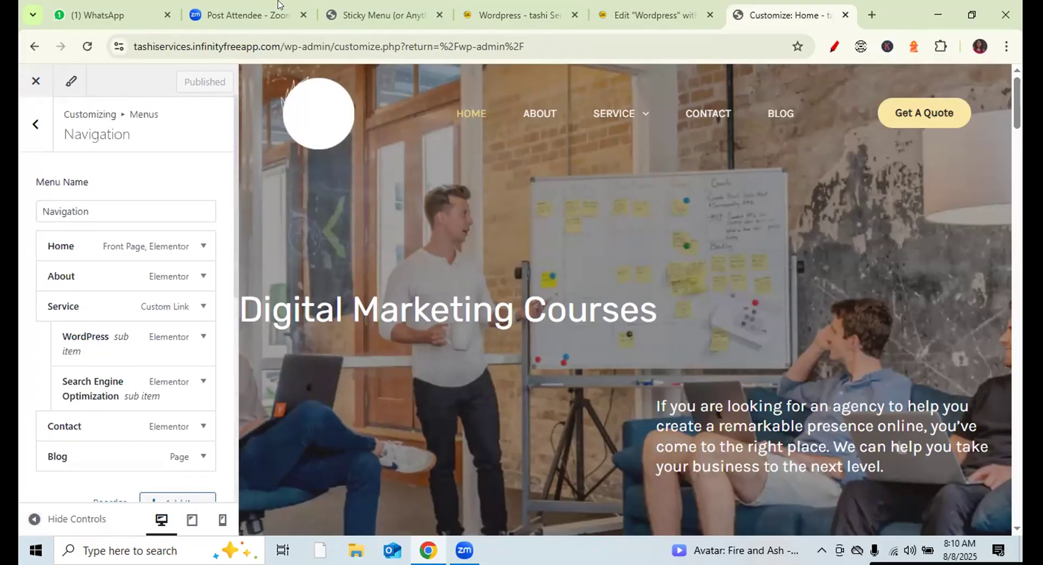
click(156, 208)
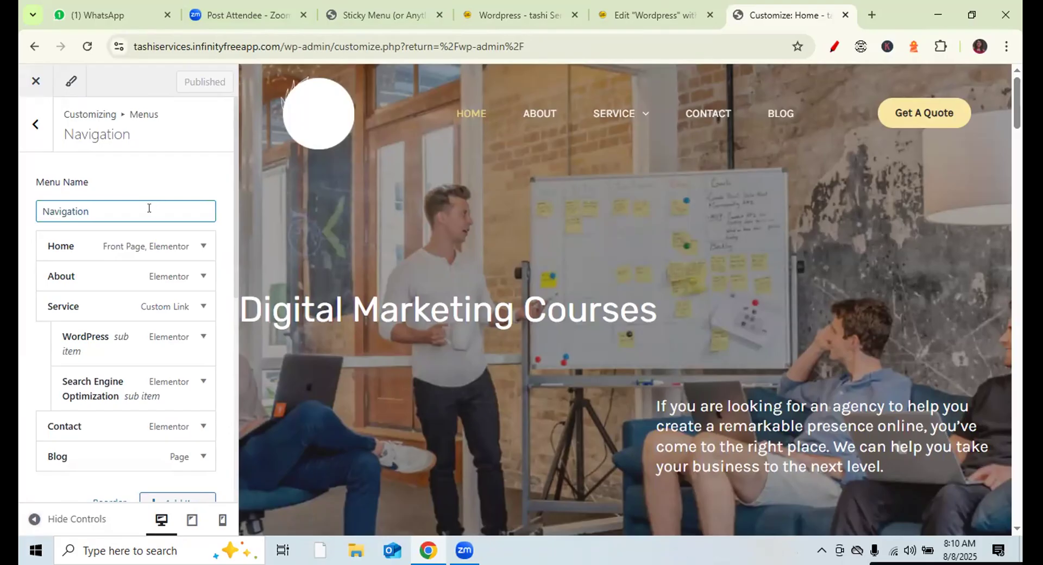
click(400, 18)
drag(1014, 230, 1014, 368)
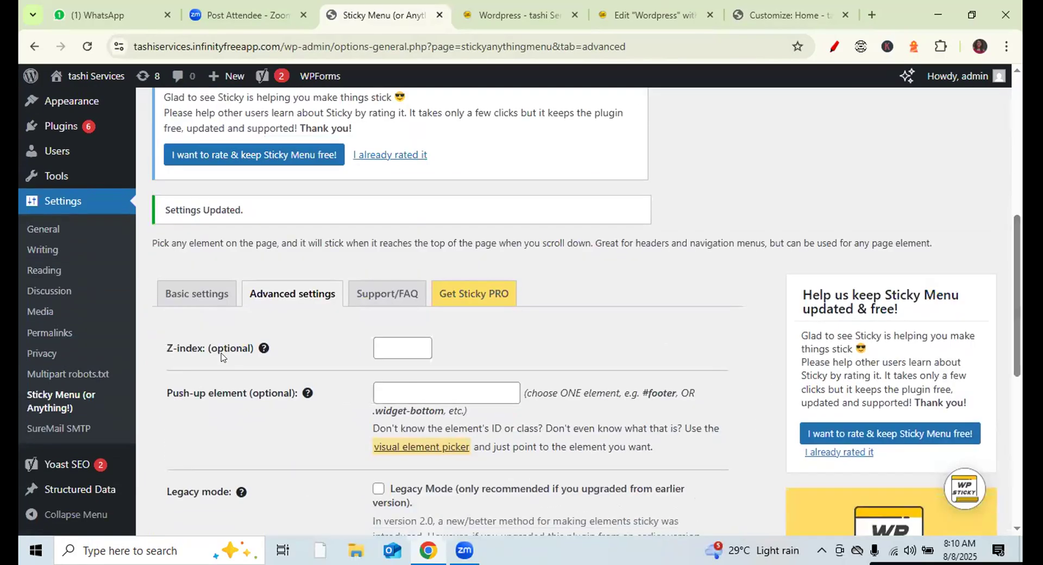
- In Basic settings, replace the sticky element 'mainmenu' with the suggested 'Navigation'
click(181, 294)
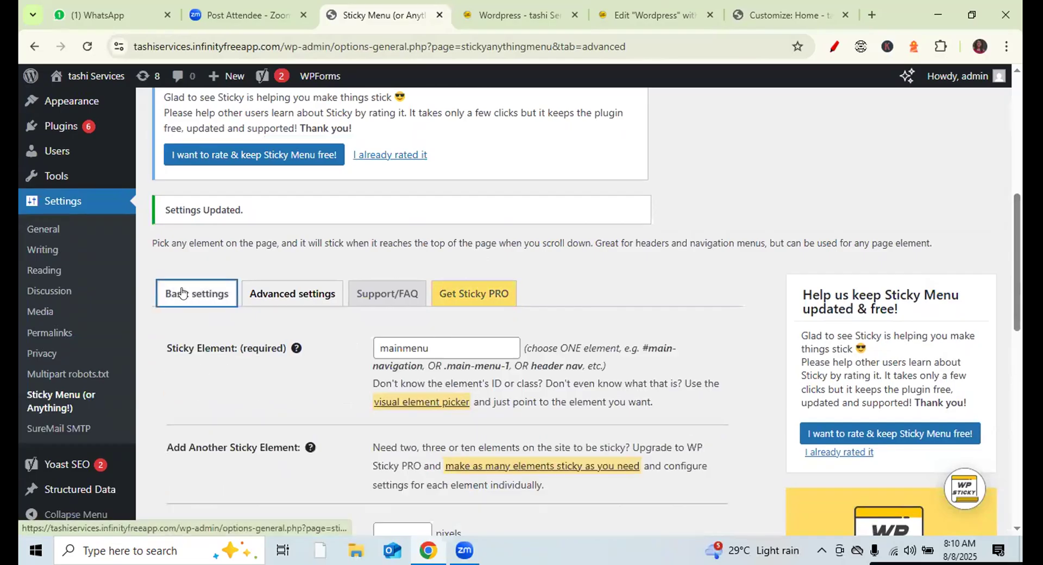
double_click(419, 349)
text(na)
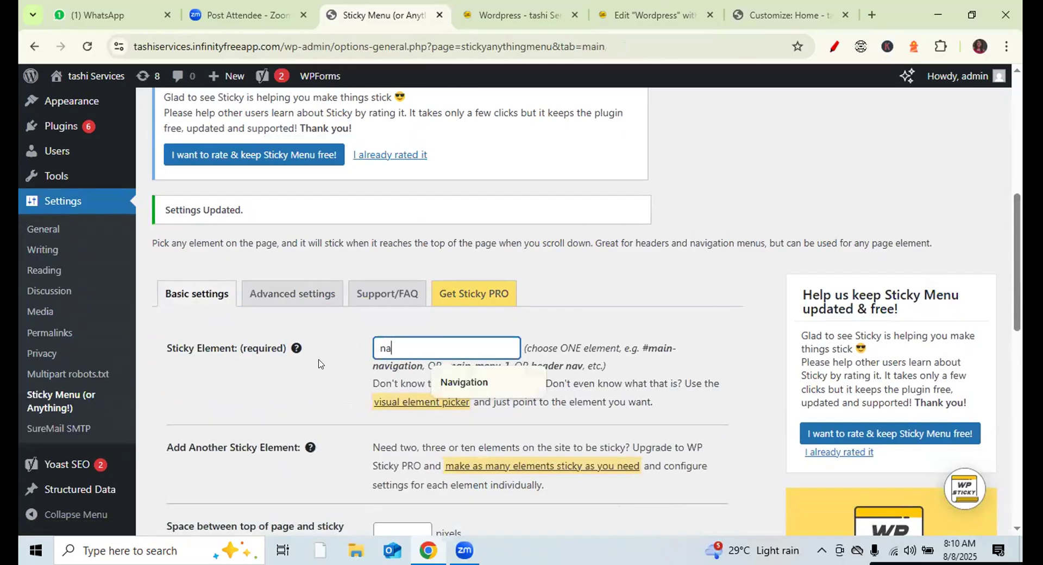
text(vigation)
click(472, 387)
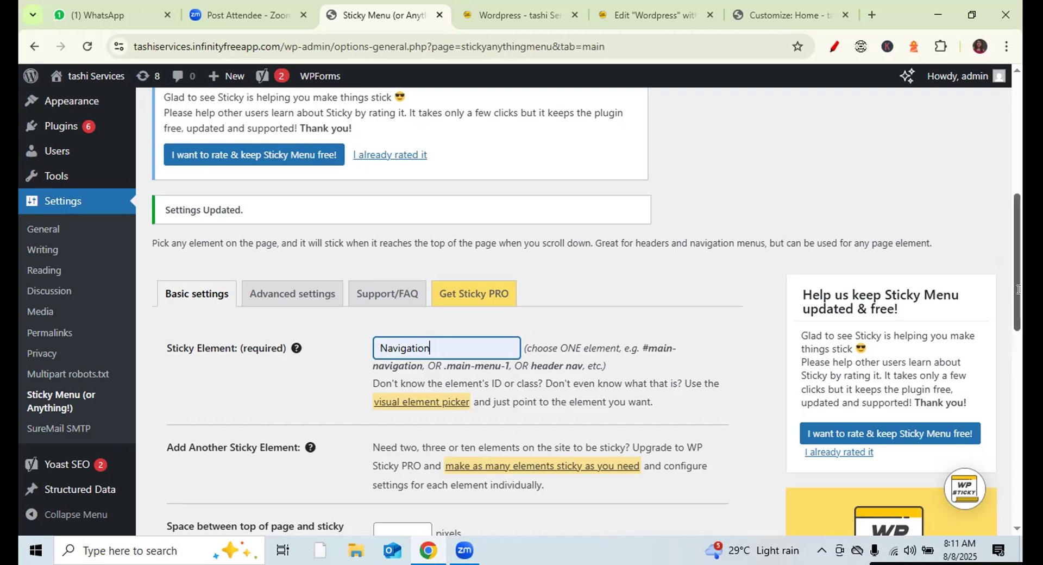
- Look up the Primary Menu location name in the Customizer's menu panel
click(788, 14)
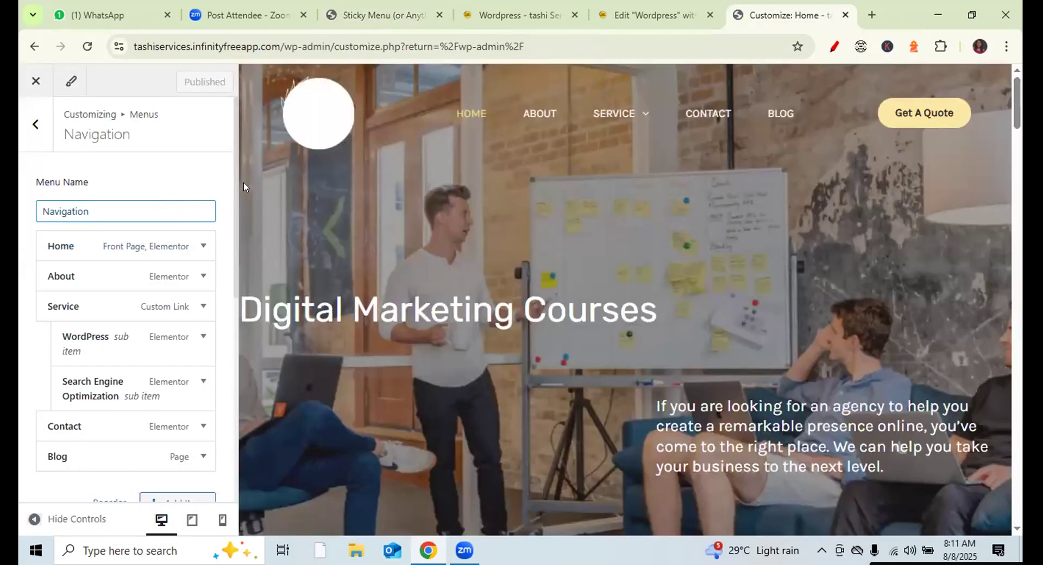
drag(236, 195, 250, 383)
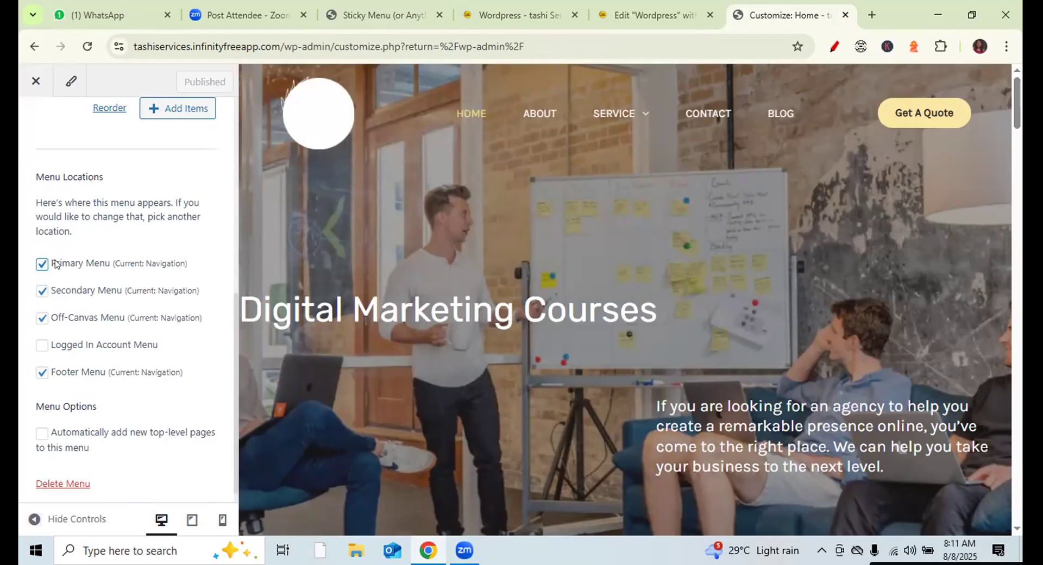
drag(49, 263, 109, 265)
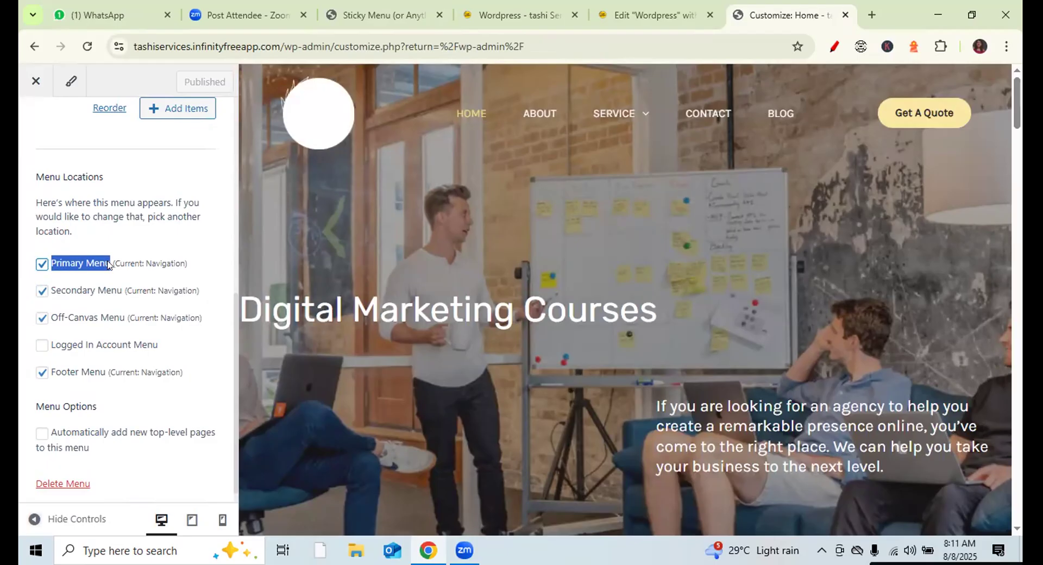
click(657, 14)
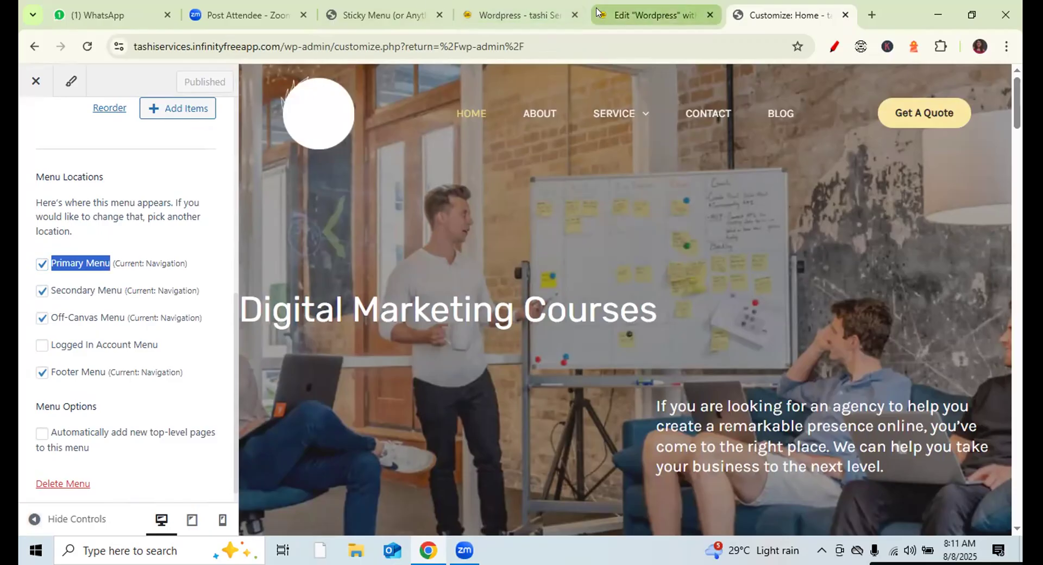
click(373, 15)
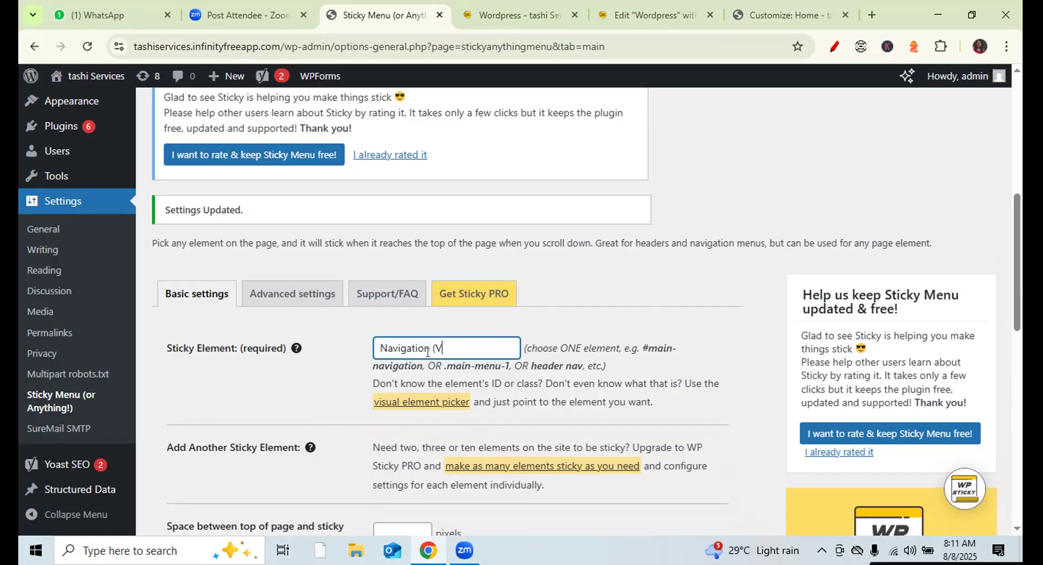
- Complete the sticky element as 'Navigation (Primary- Menu)' and save the settings
text(Primary Menu)
click(473, 348)
key(BackSpace)
text(-))
key(BackSpace)
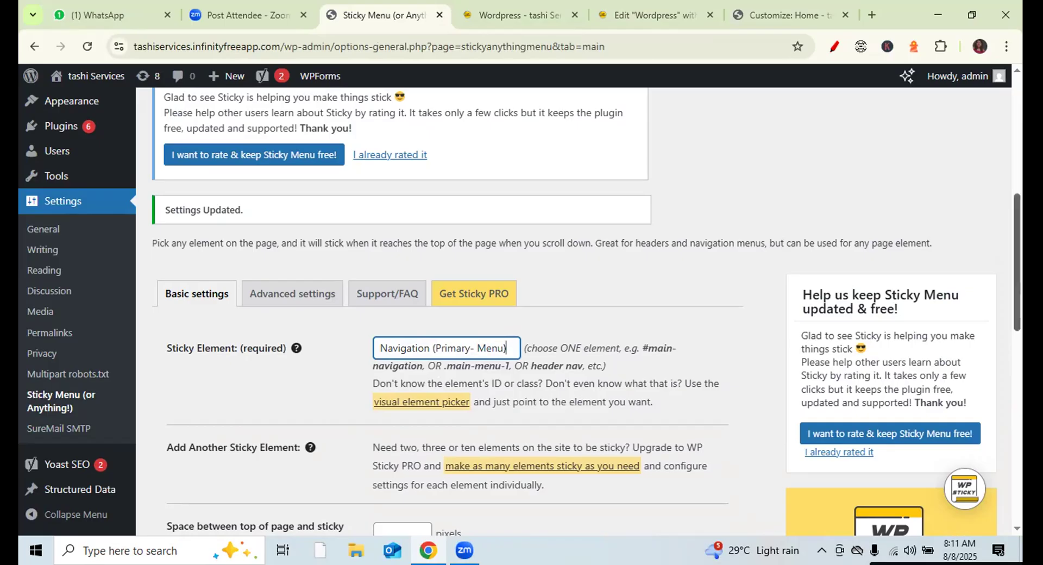
drag(1011, 231, 1012, 423)
click(203, 477)
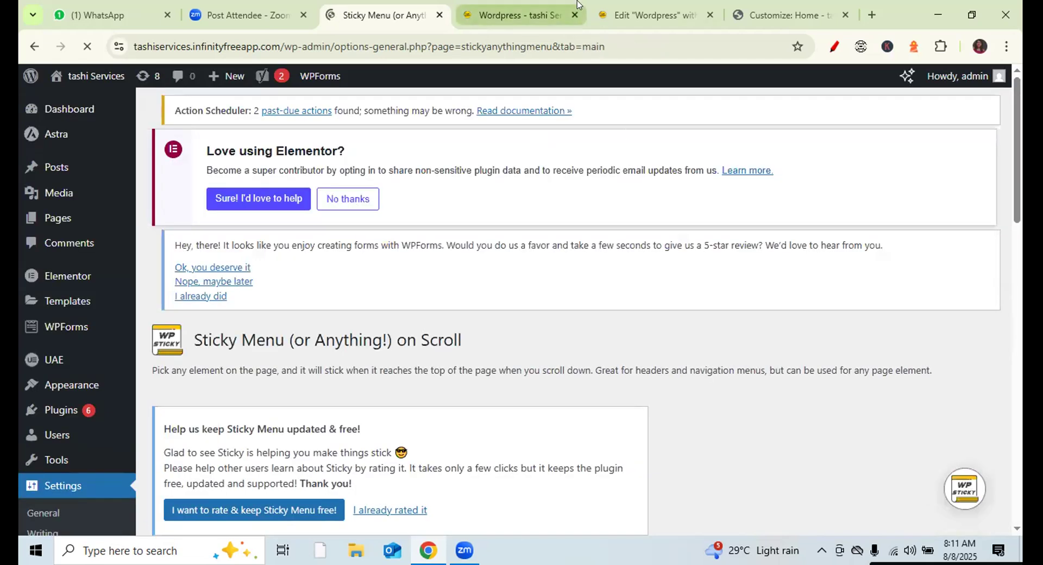
click(516, 16)
click(86, 46)
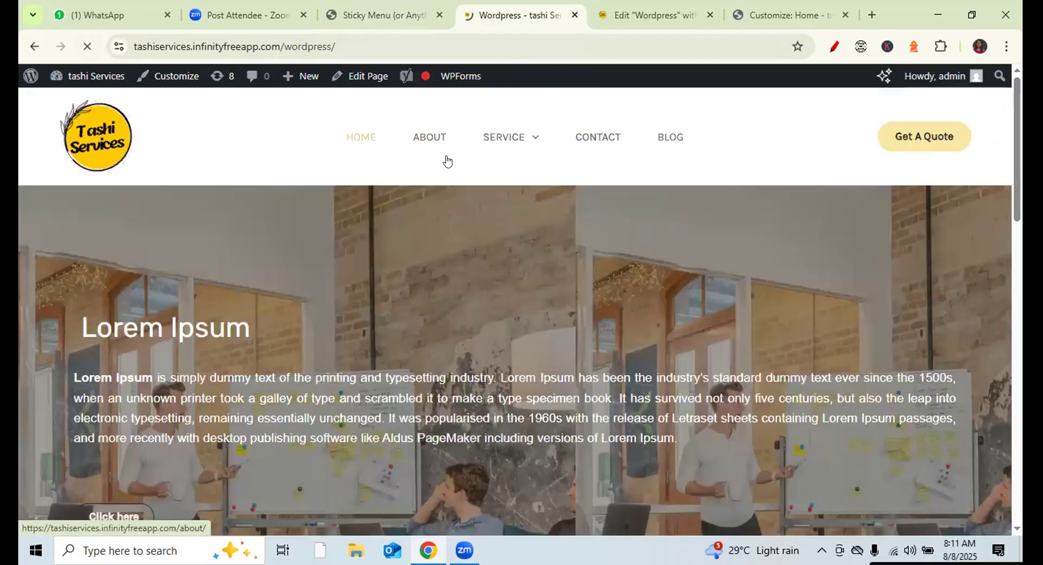
drag(1017, 114, 1000, 7)
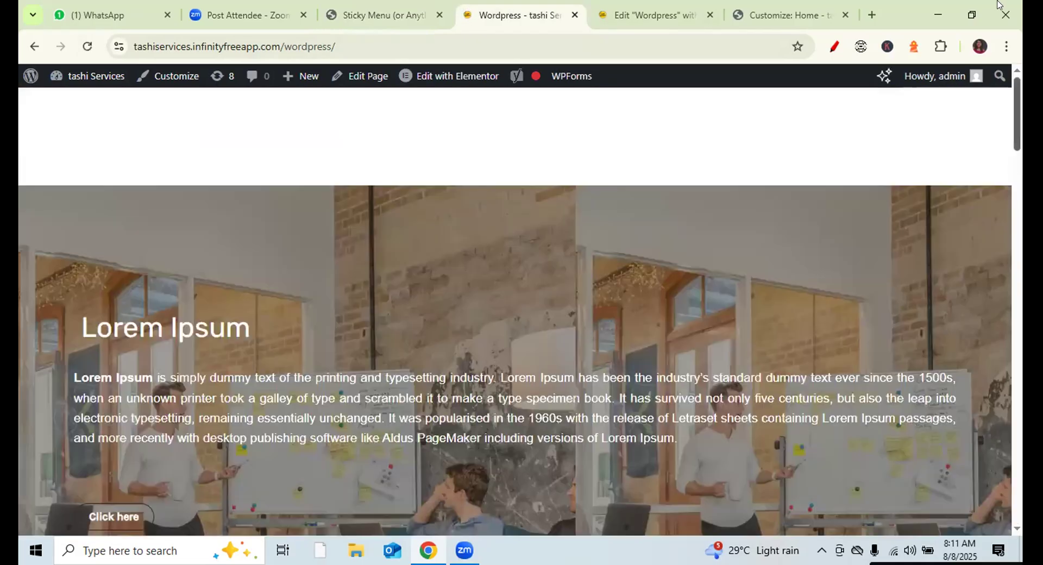
click(376, 18)
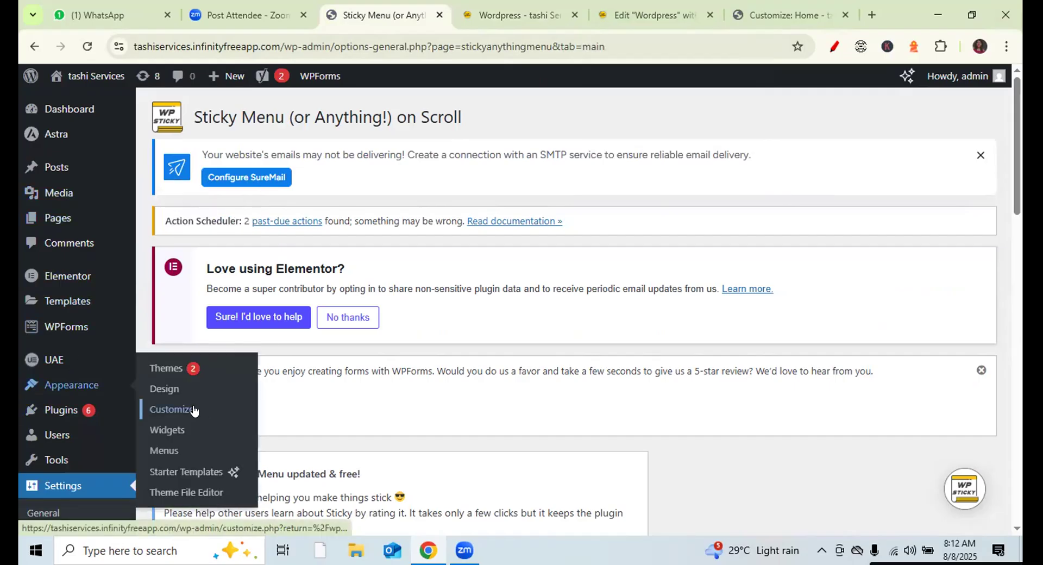
- Start loading the Customizer, then switch to the live WordPress service page tab
click(182, 412)
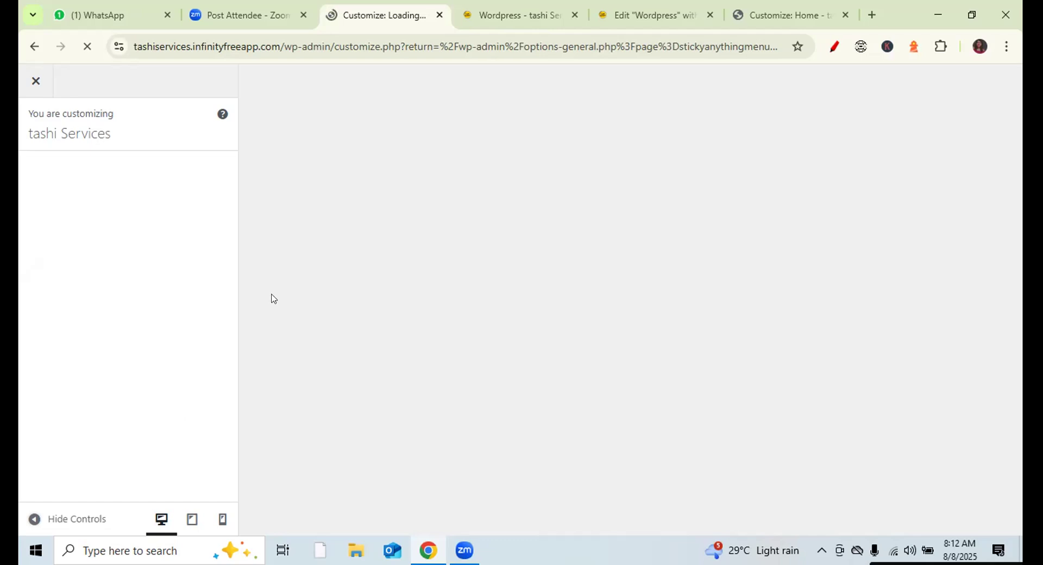
click(517, 15)
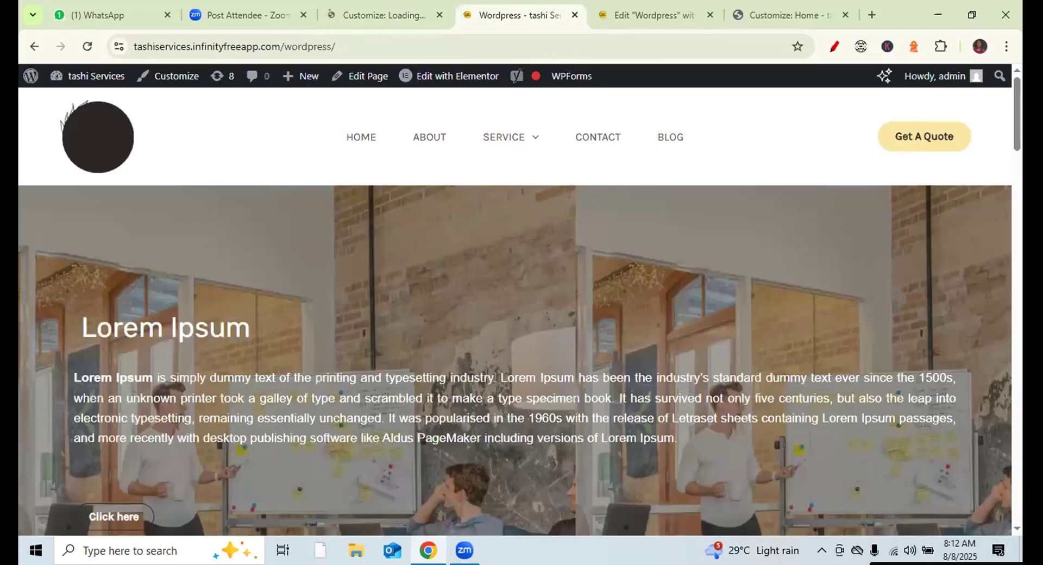
- Scroll the live homepage down to the footer, then switch to the Customizer tab
drag(1017, 90, 1001, 157)
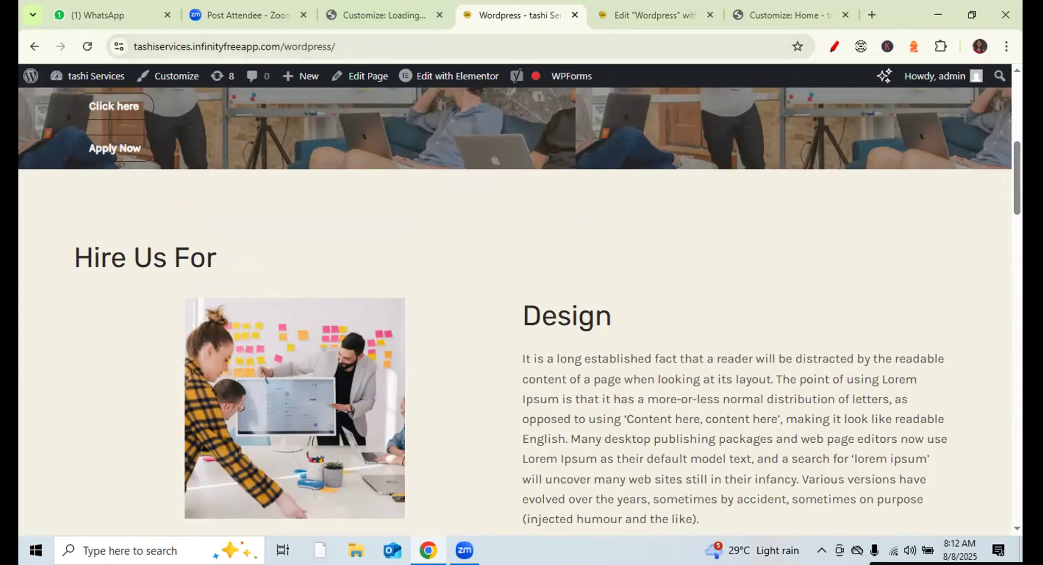
drag(1016, 178, 1009, 535)
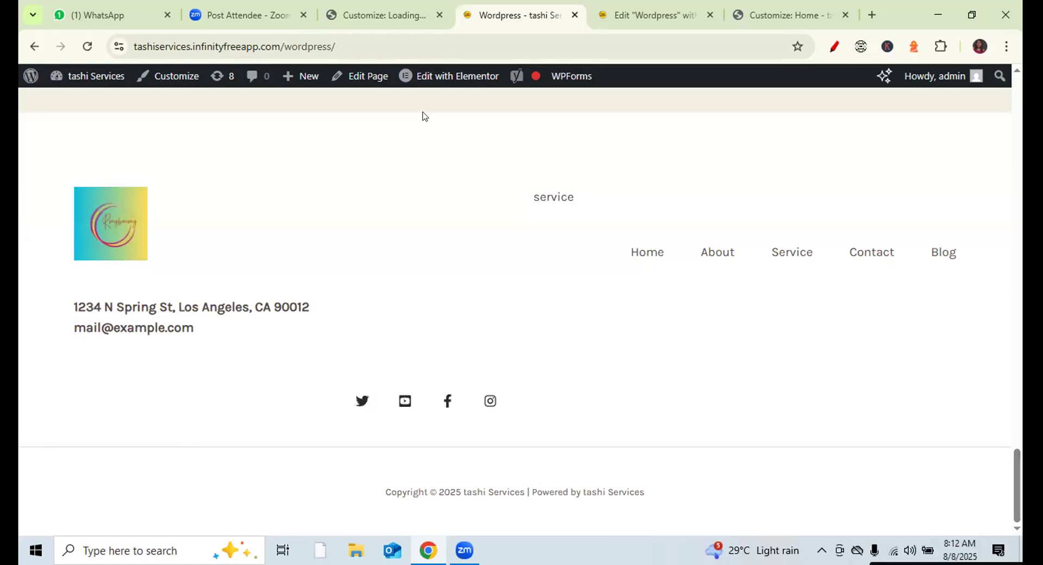
key(ctrl+shift+Tab)
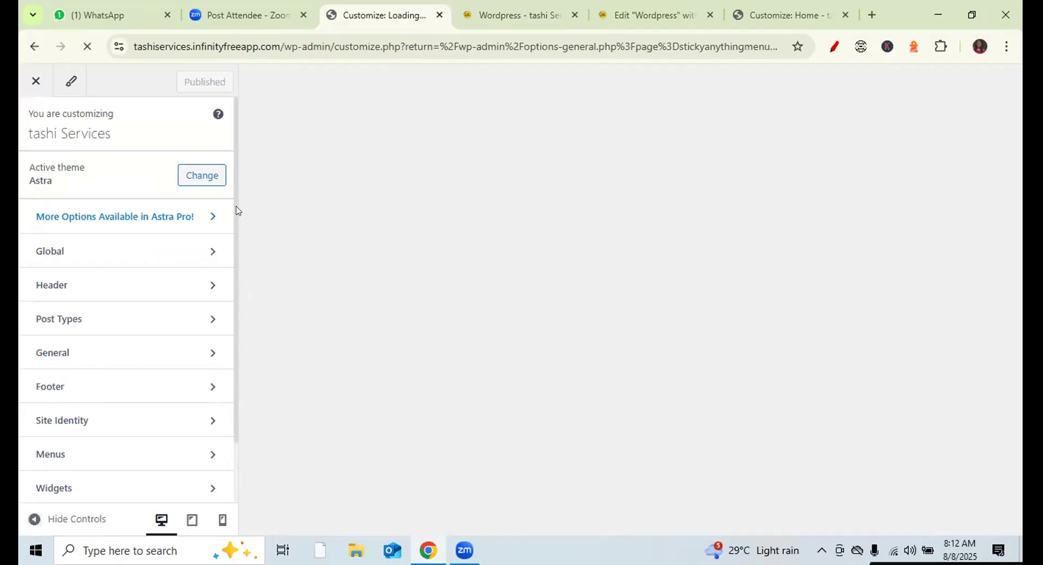
- Open the Footer builder showing Widget 1, Social, Widget 2, Footer Menu and Copyright rows
double_click(55, 389)
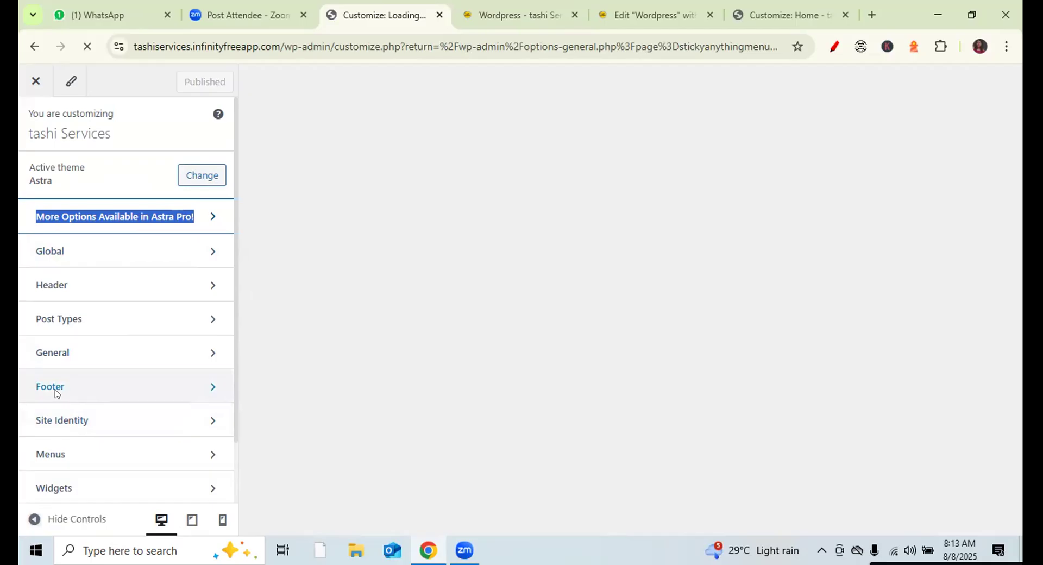
click(56, 388)
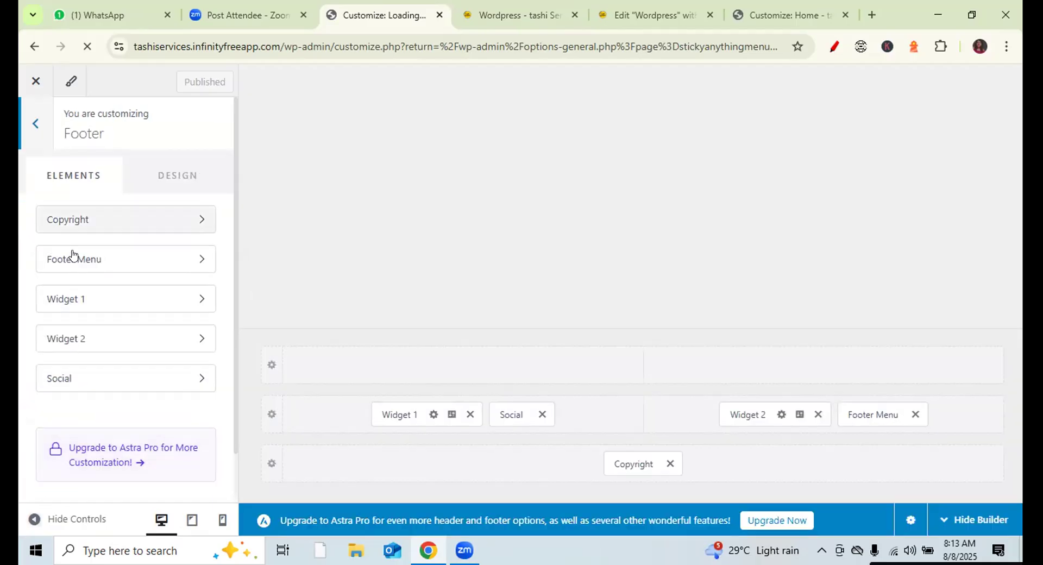
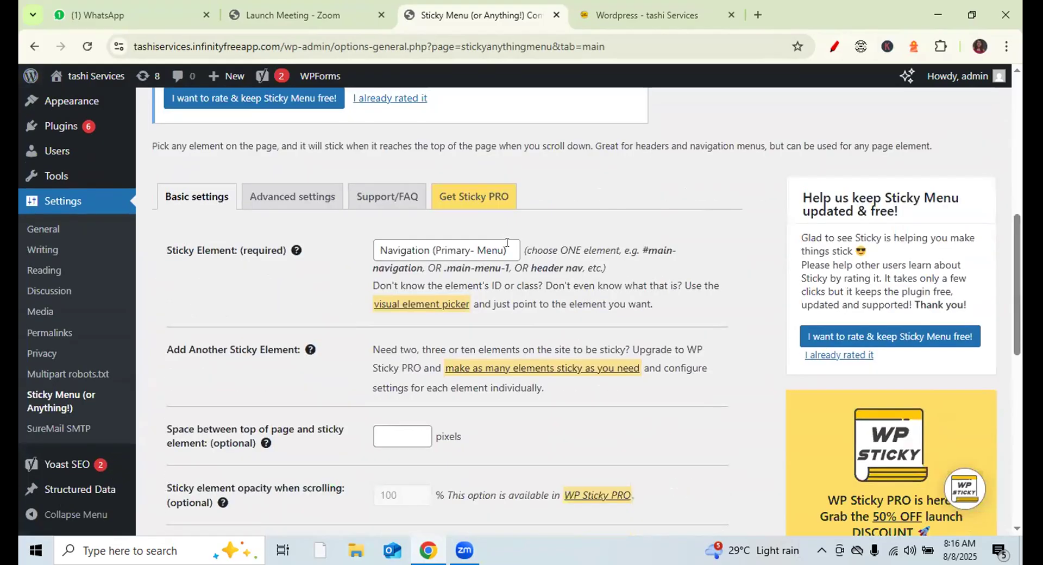
- Replace the Sticky Element value with 'header', fixing the mistyped 'hhearder'
drag(508, 250, 342, 258)
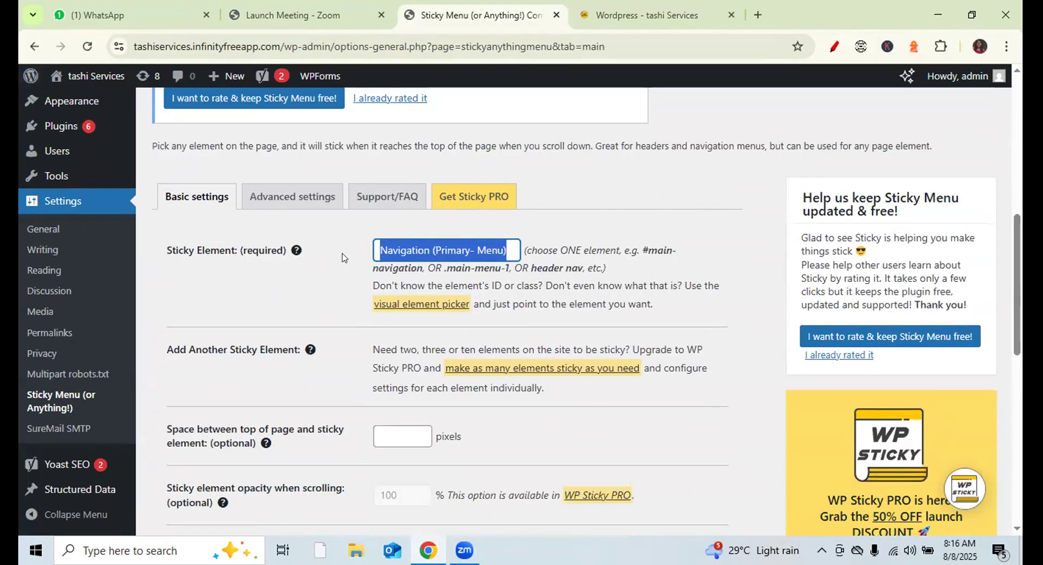
text(hhearder)
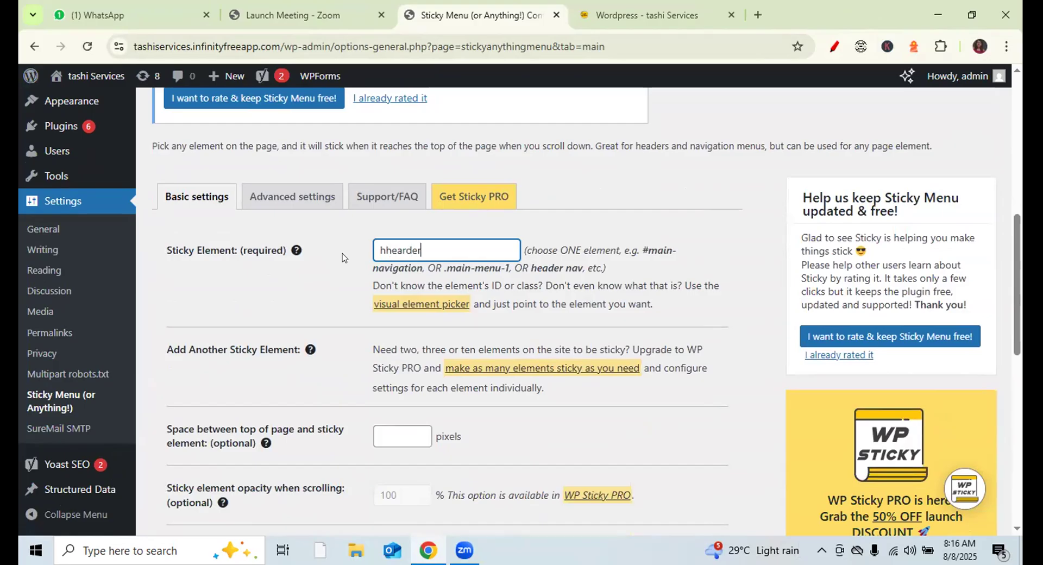
key(ctrl+a)
key(BackSpace)
text(header)
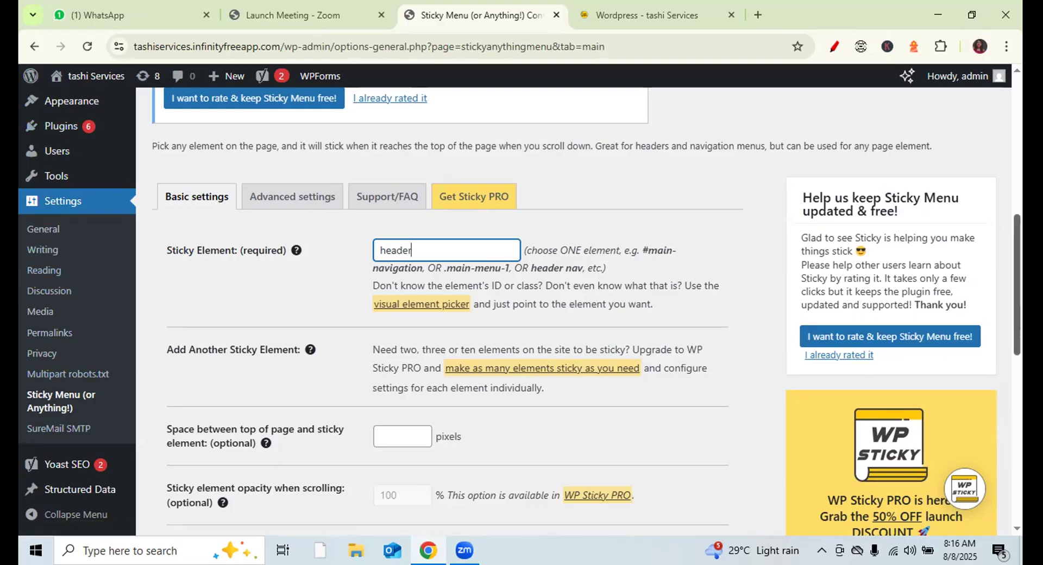
scroll(521, 309, up, 1)
mouse_move(84, 173)
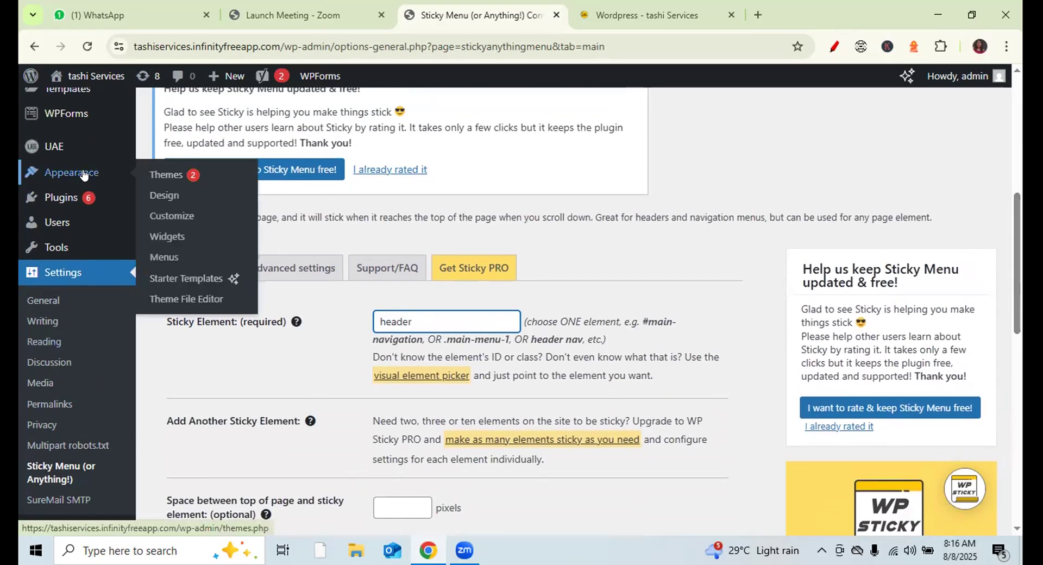
- Launch the Astra Customizer from Appearance and go to its Footer builder
click(187, 216)
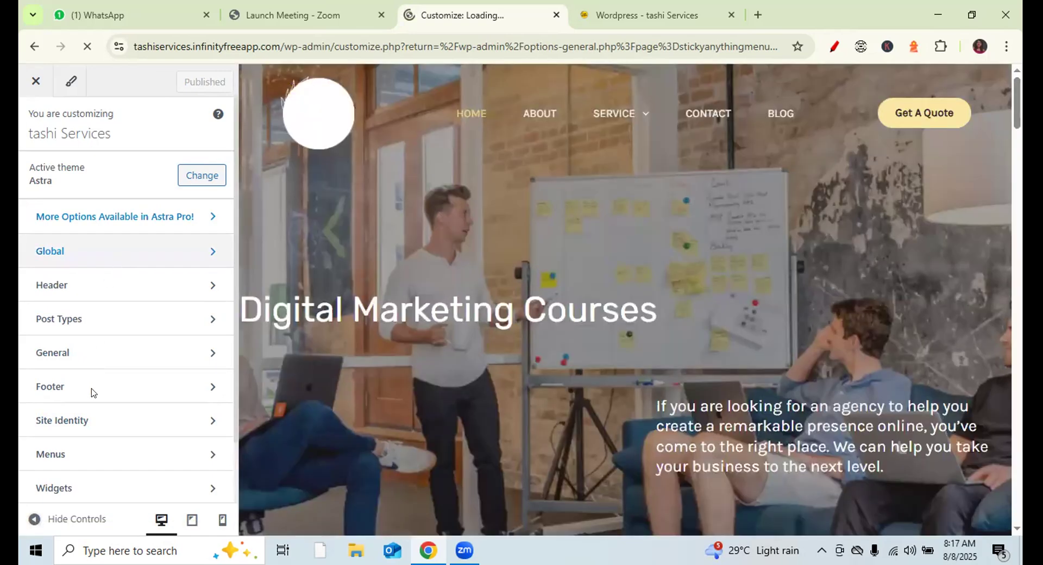
click(178, 387)
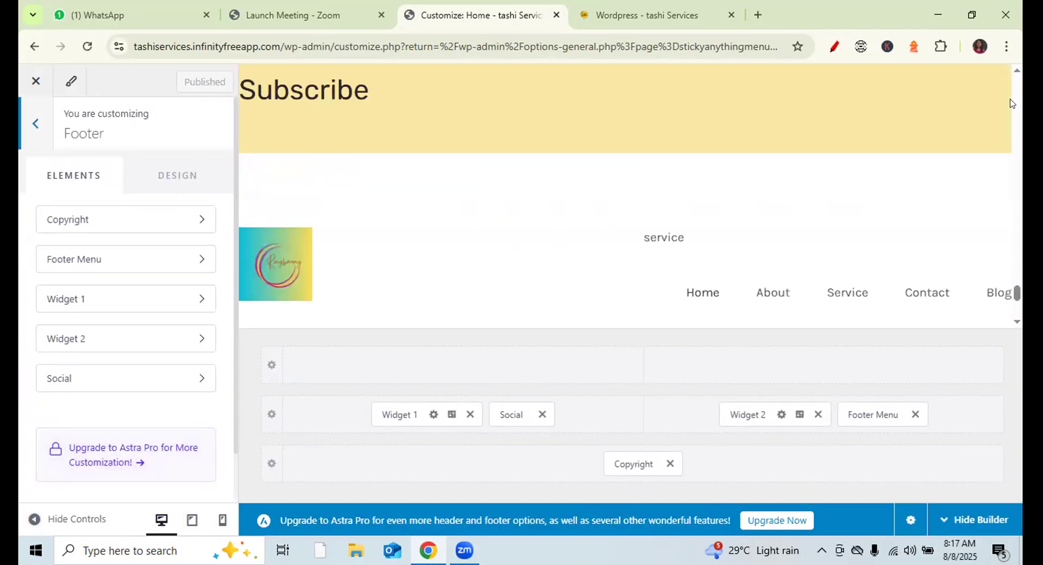
- Move the Social element into the top footer row's right cell
drag(1015, 291, 1016, 306)
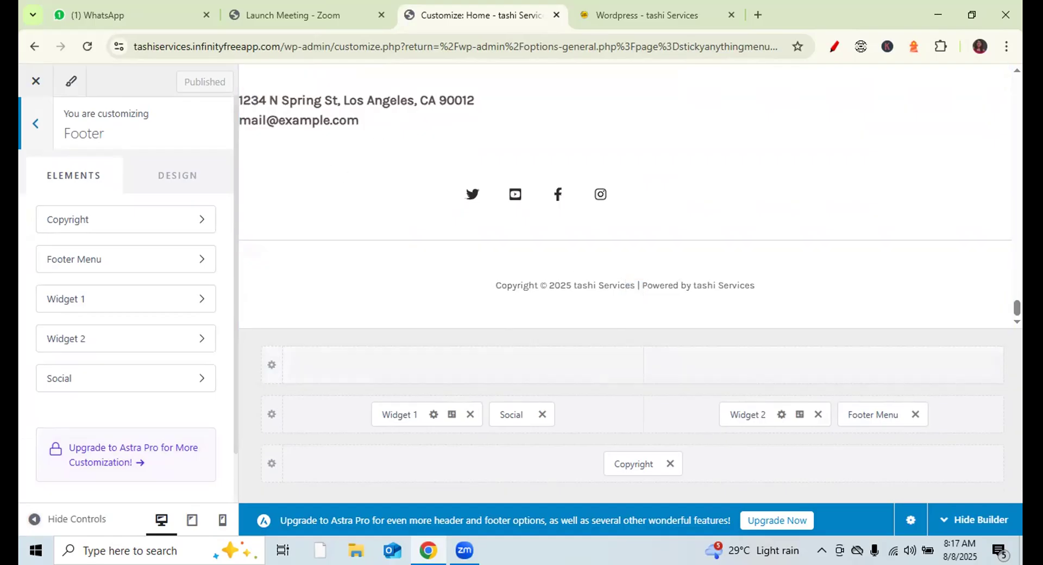
drag(1015, 305, 1015, 298)
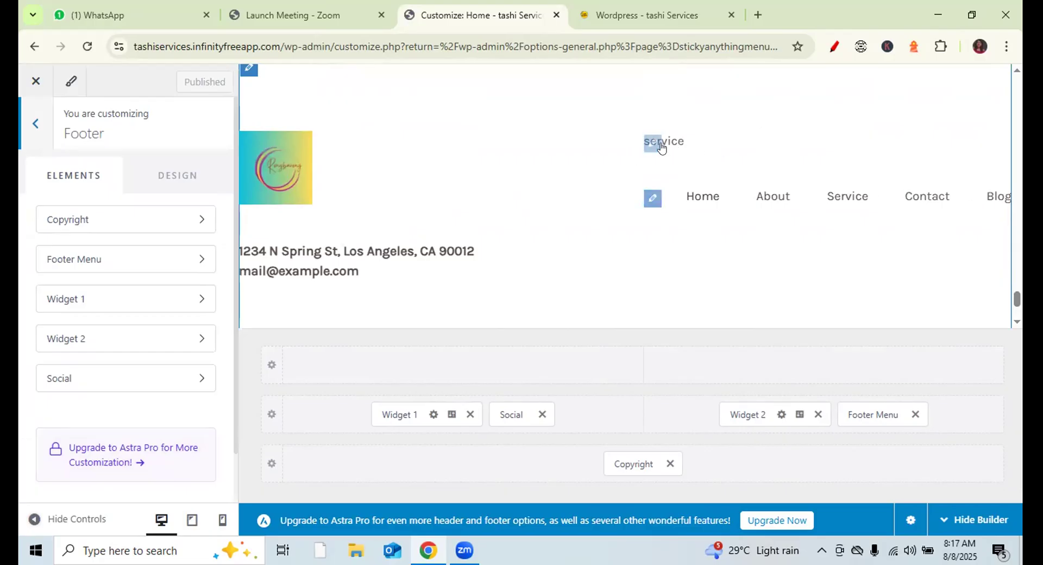
drag(1014, 302, 1015, 315)
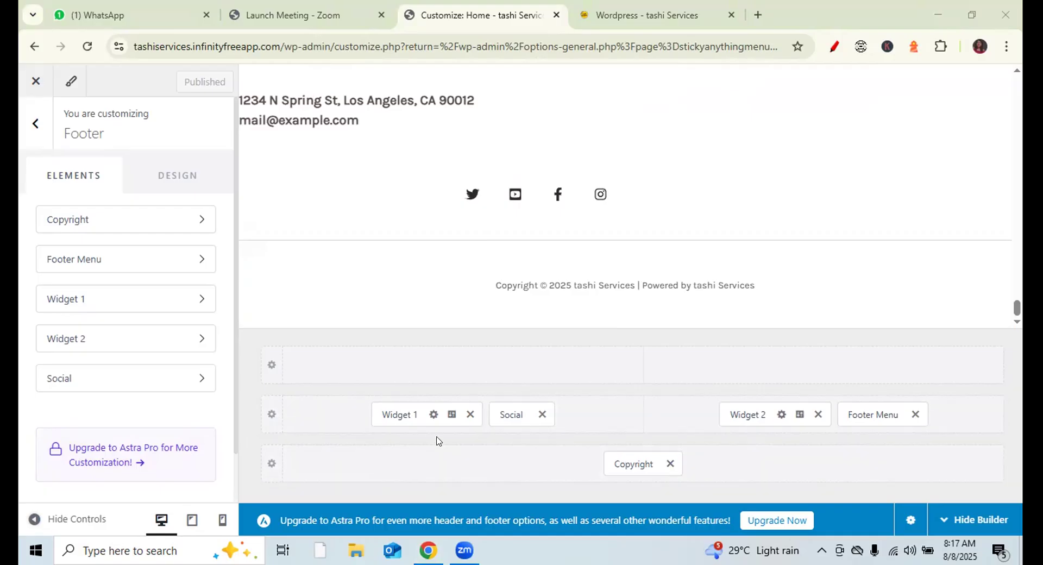
drag(509, 415, 673, 441)
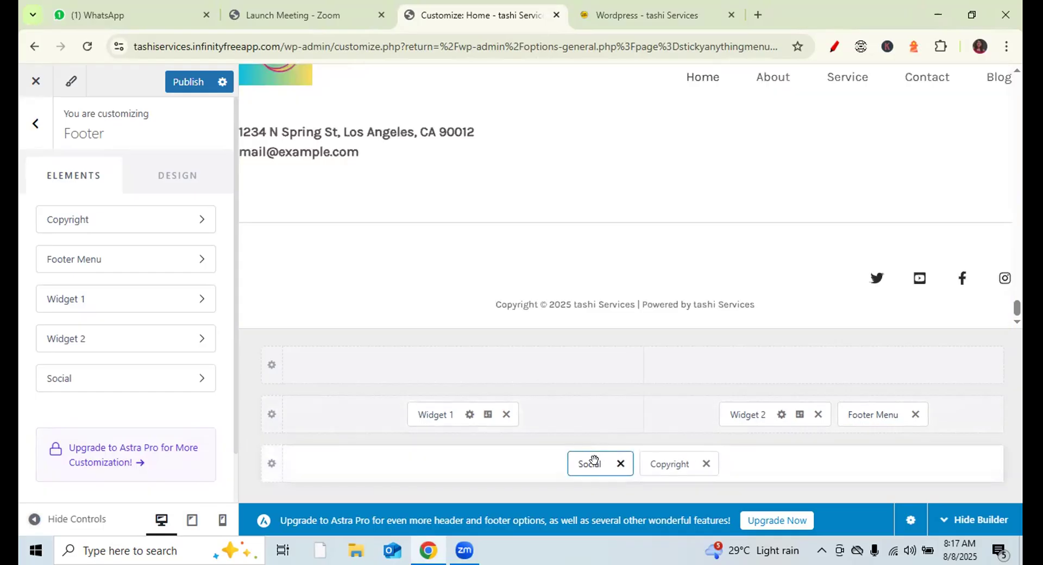
drag(591, 462, 742, 383)
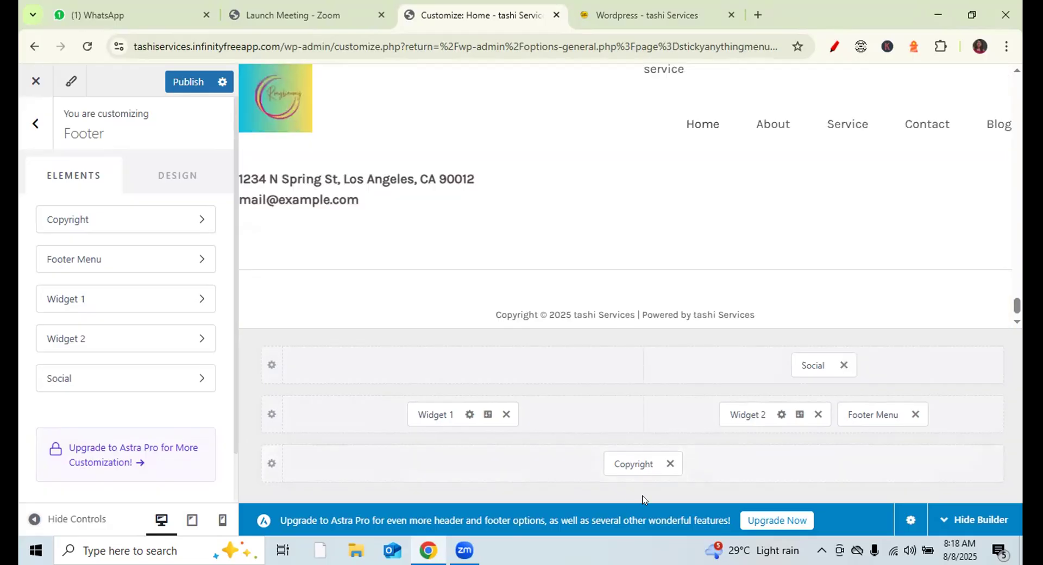
drag(1014, 300, 1013, 293)
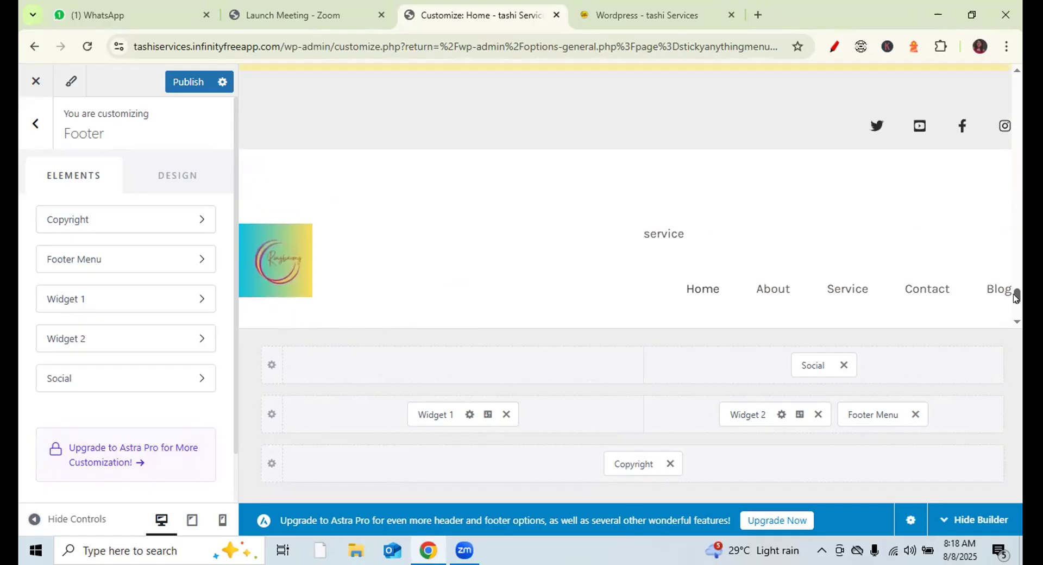
- Remove Widget 2, then insert Widget 2 into the top row's left cell
click(817, 415)
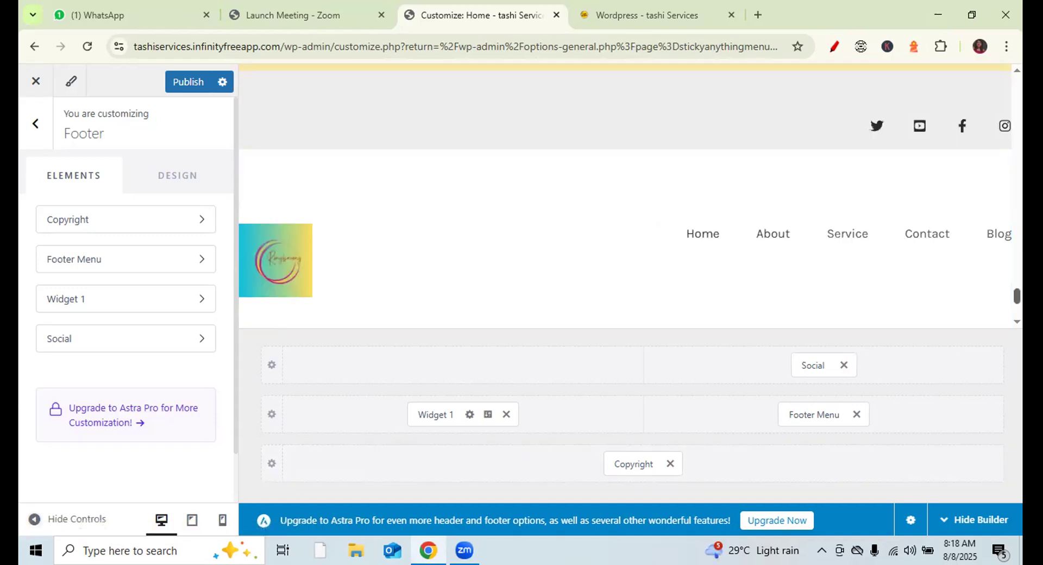
mouse_move(461, 367)
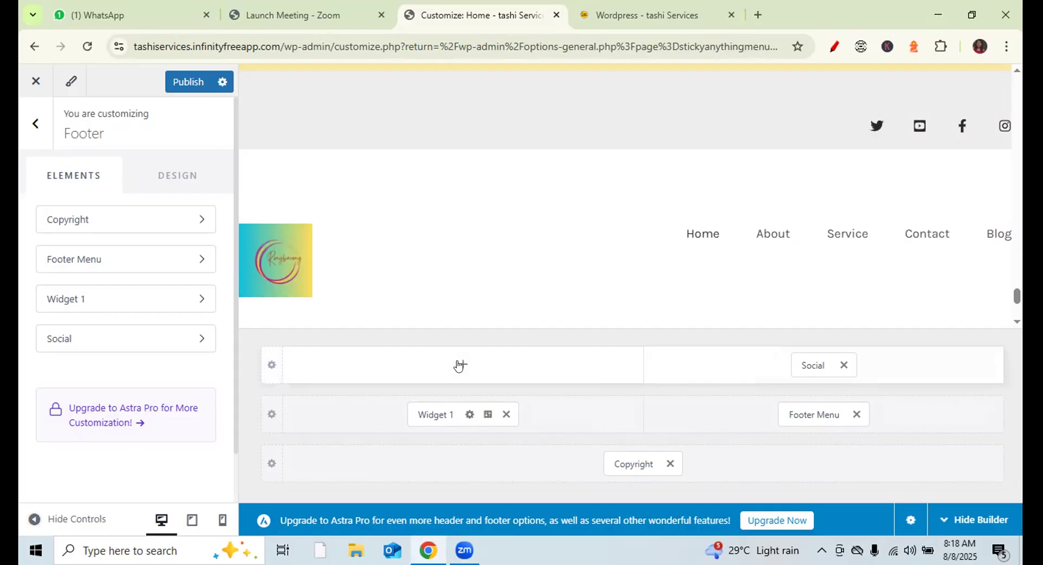
click(459, 365)
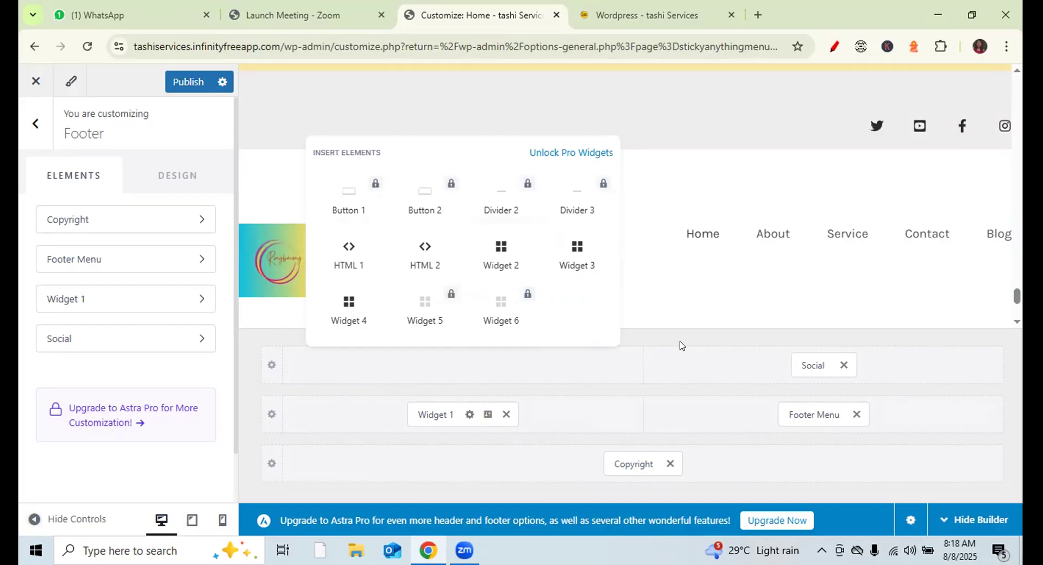
click(502, 251)
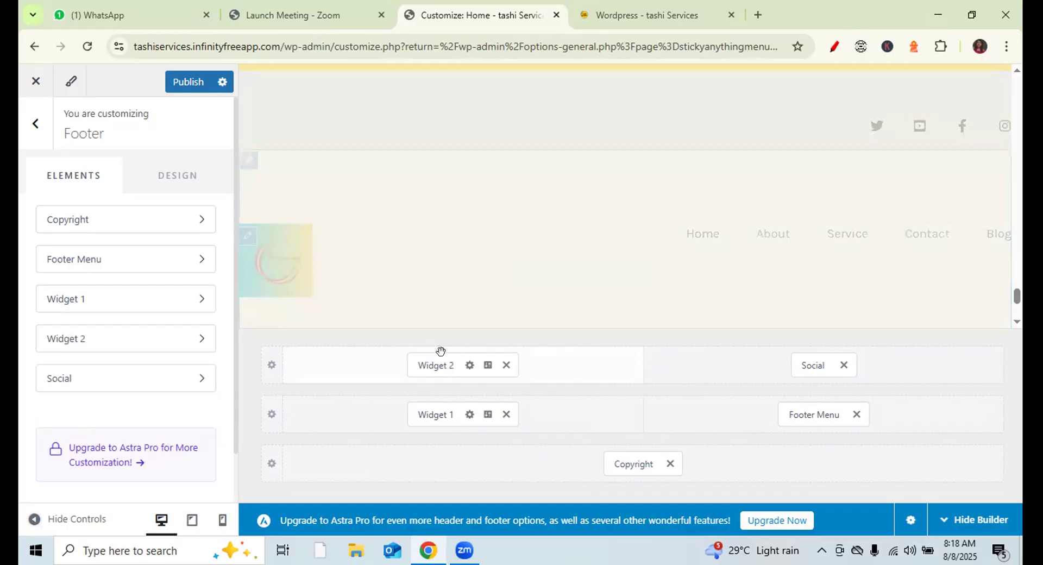
- Delete the 'service' text from Widget 2's content
click(430, 364)
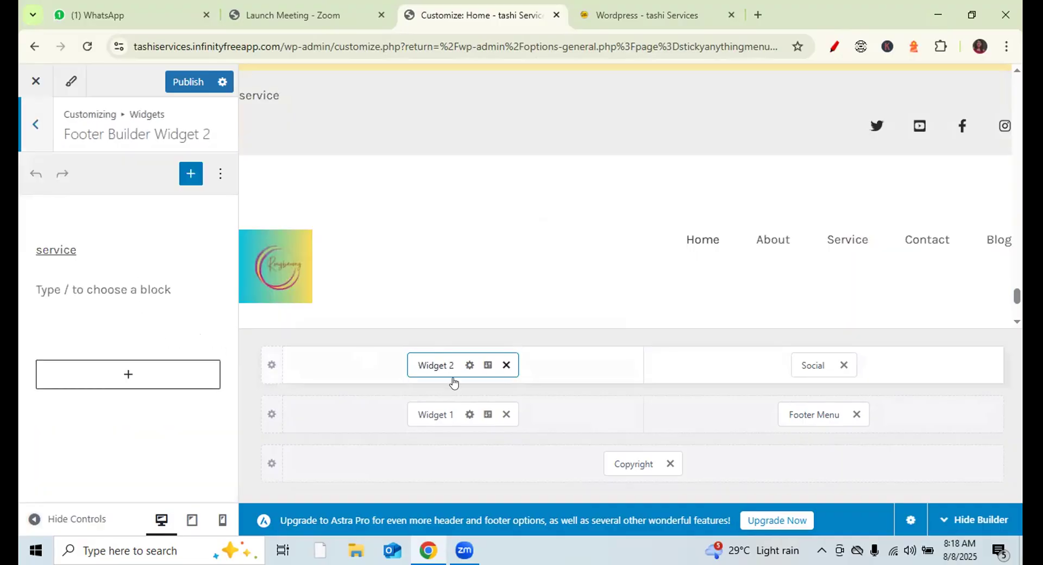
click(78, 245)
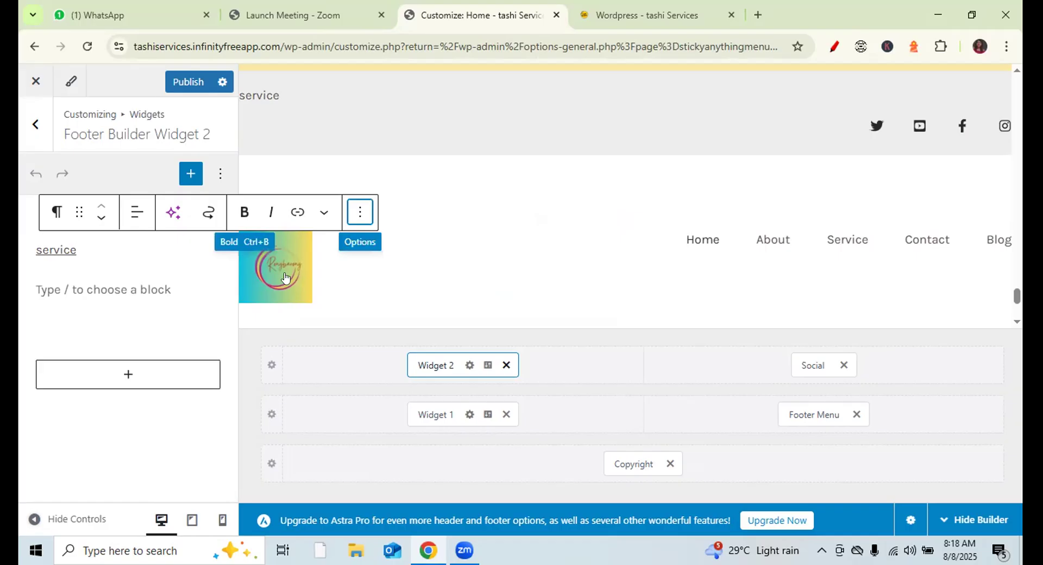
key(Down)
click(84, 247)
key(BackSpace)
key(BackSpace)
key(BackSpace)
key(BackSpace)
key(BackSpace)
key(BackSpace)
key(BackSpace)
key(BackSpace)
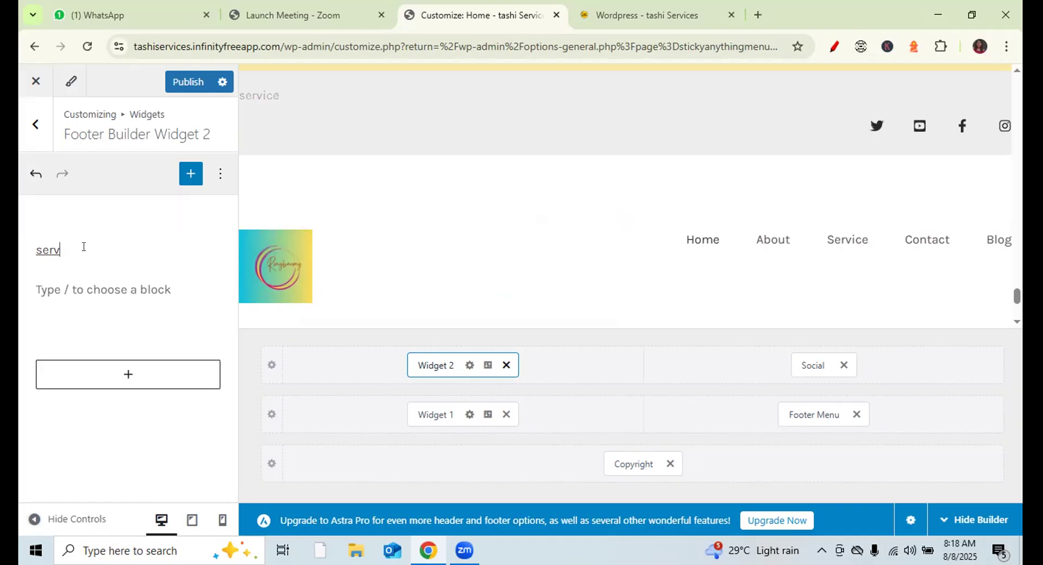
- Insert an empty List block into Widget 2 from the block library
click(188, 174)
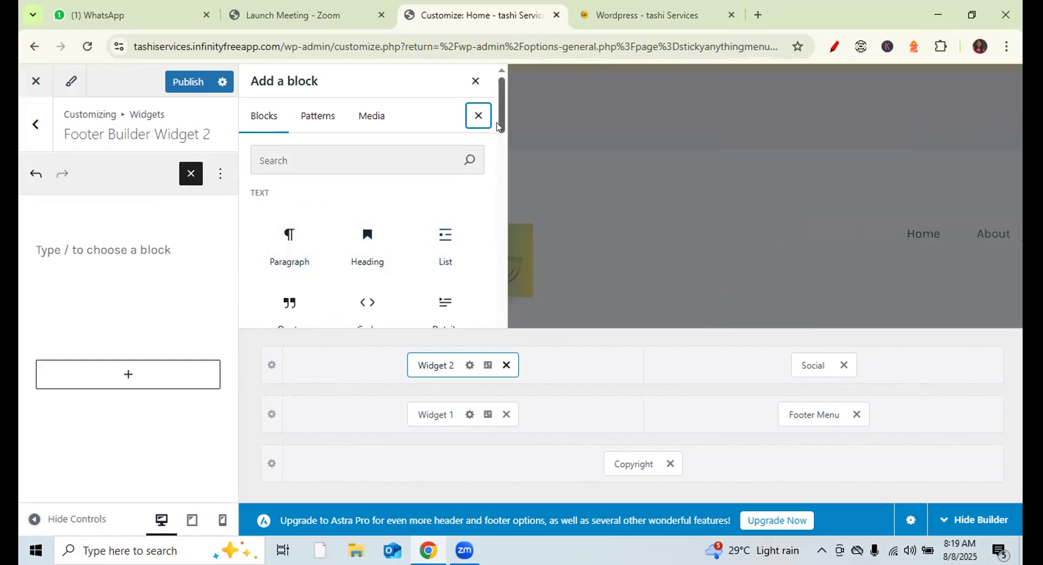
scroll(497, 133, down, 2)
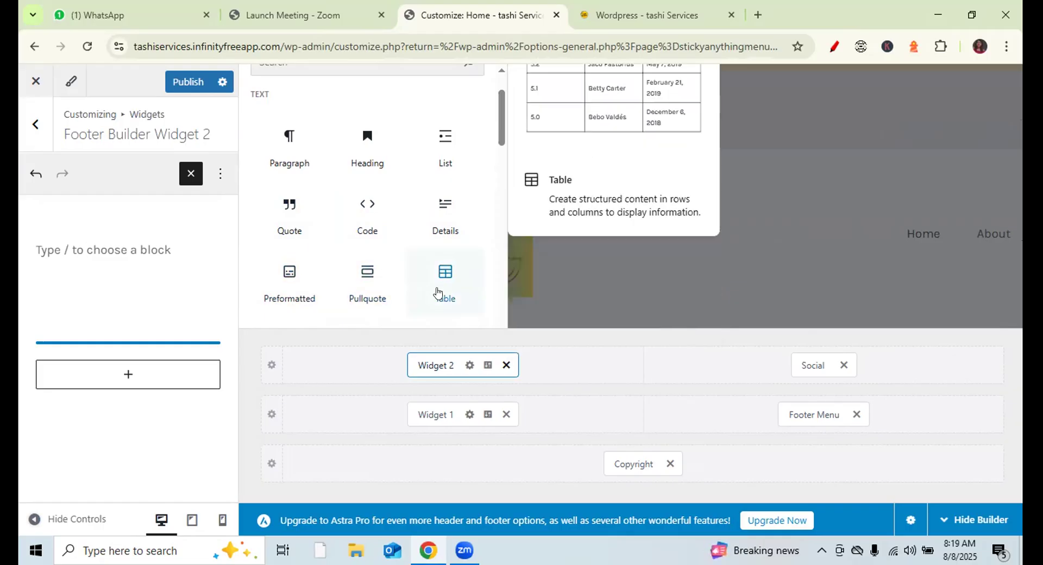
drag(501, 116, 503, 158)
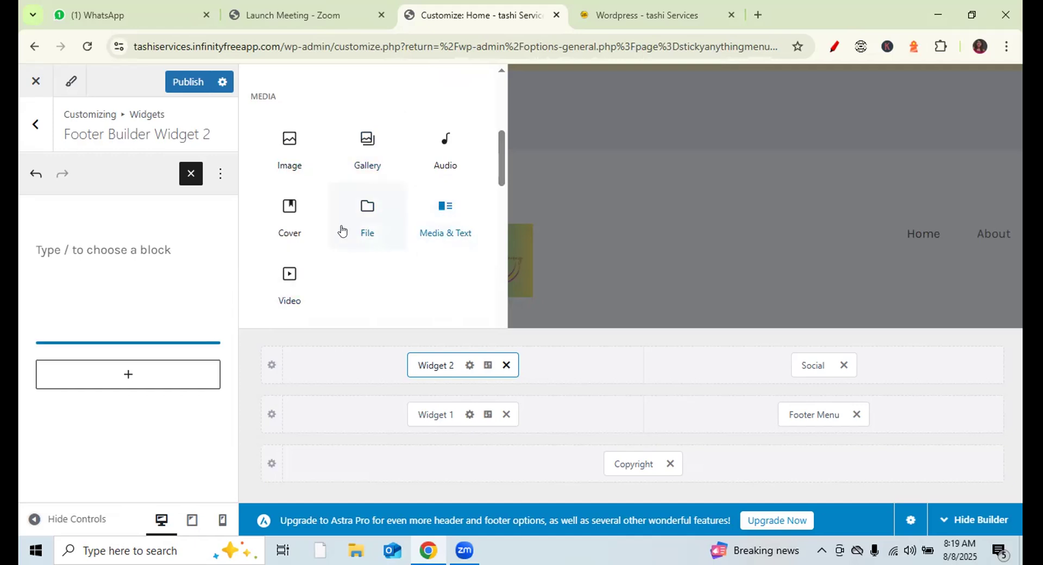
drag(495, 173, 496, 265)
scroll(496, 241, up, 10)
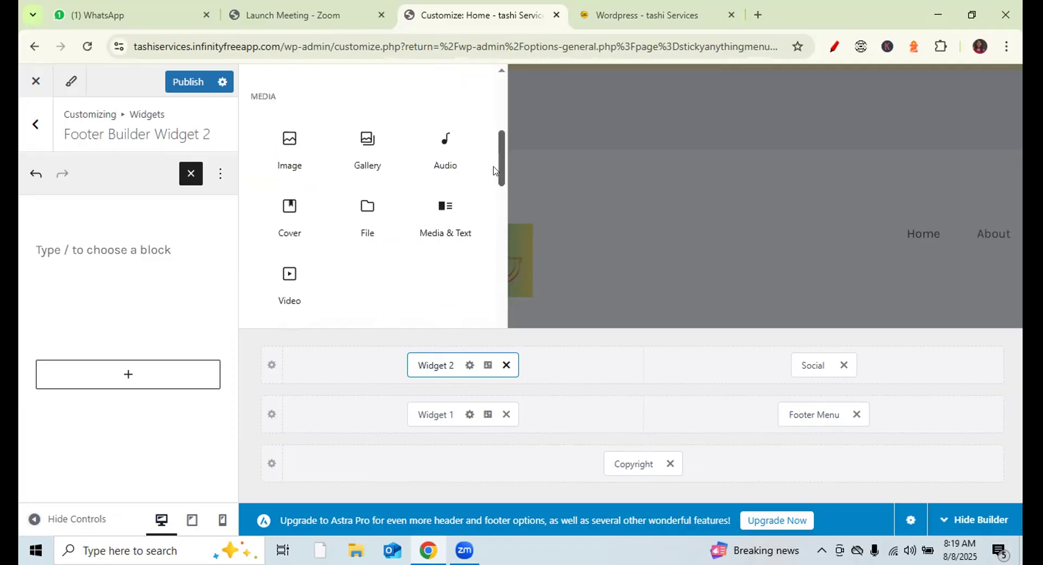
scroll(493, 136, up, 2)
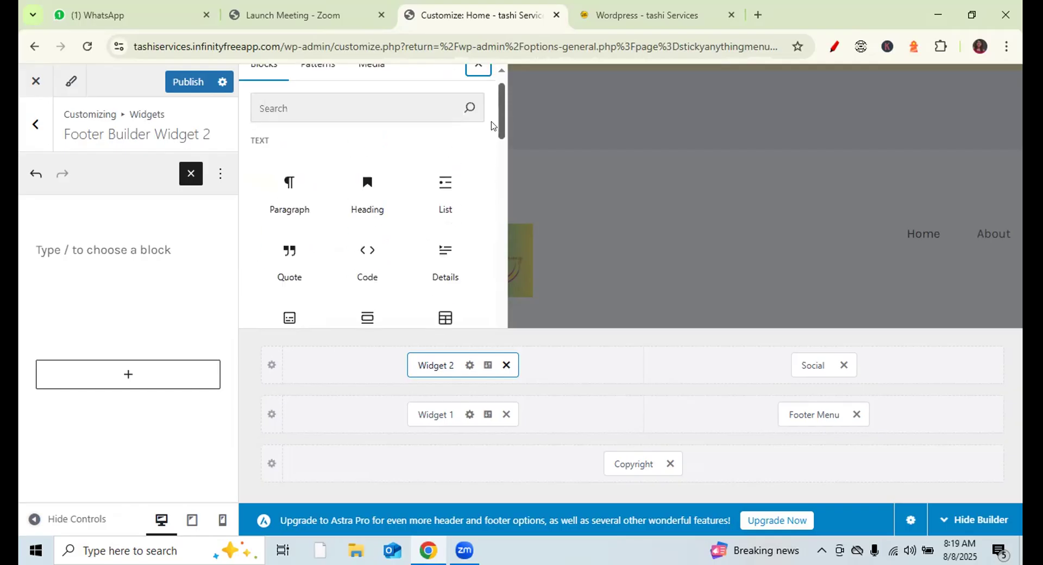
mouse_move(436, 183)
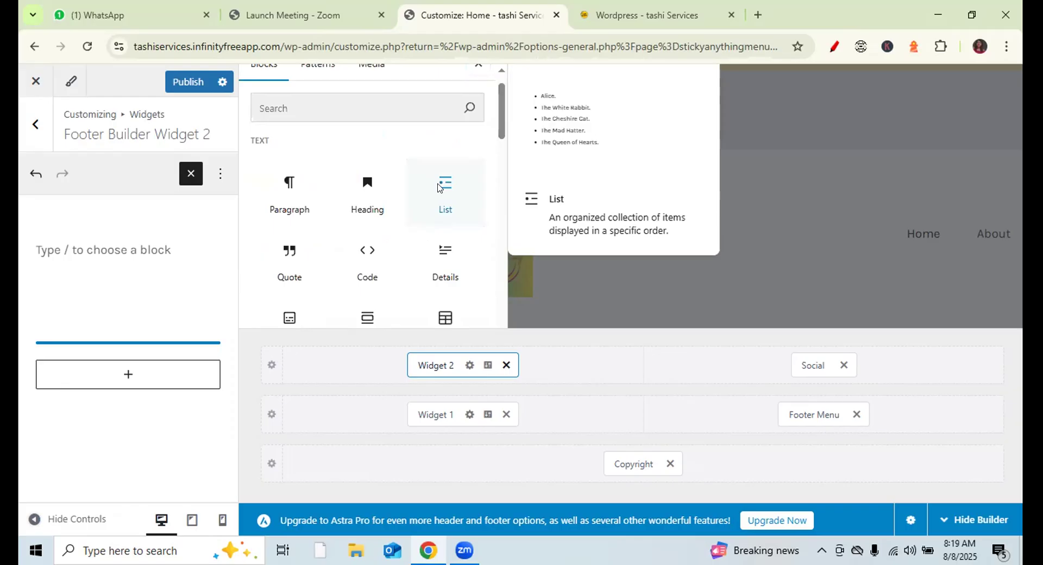
click(436, 183)
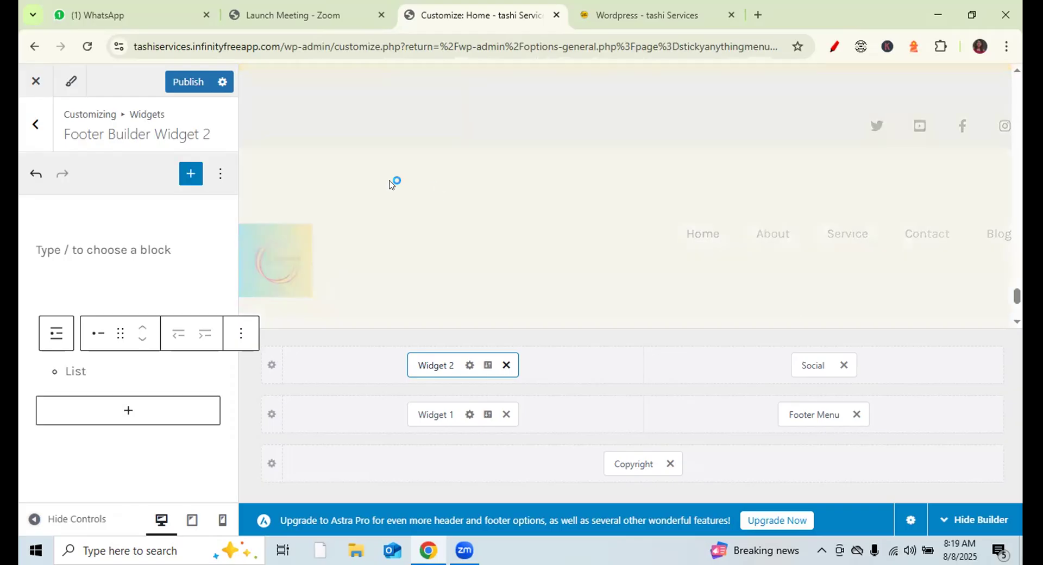
- Fill Widget 2's list with 'wordpress' and 'search Engine Optimization'
click(78, 239)
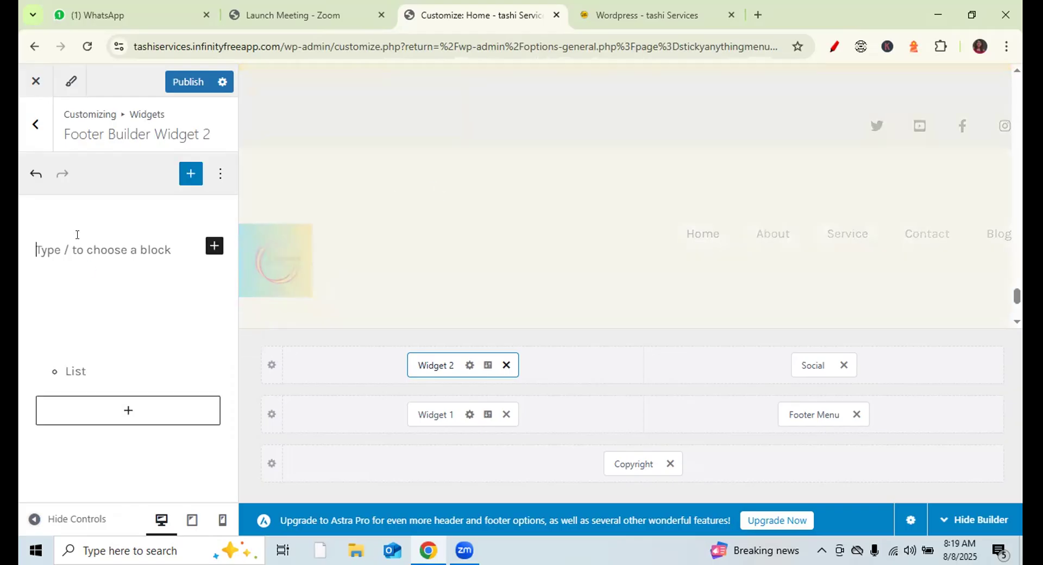
click(90, 362)
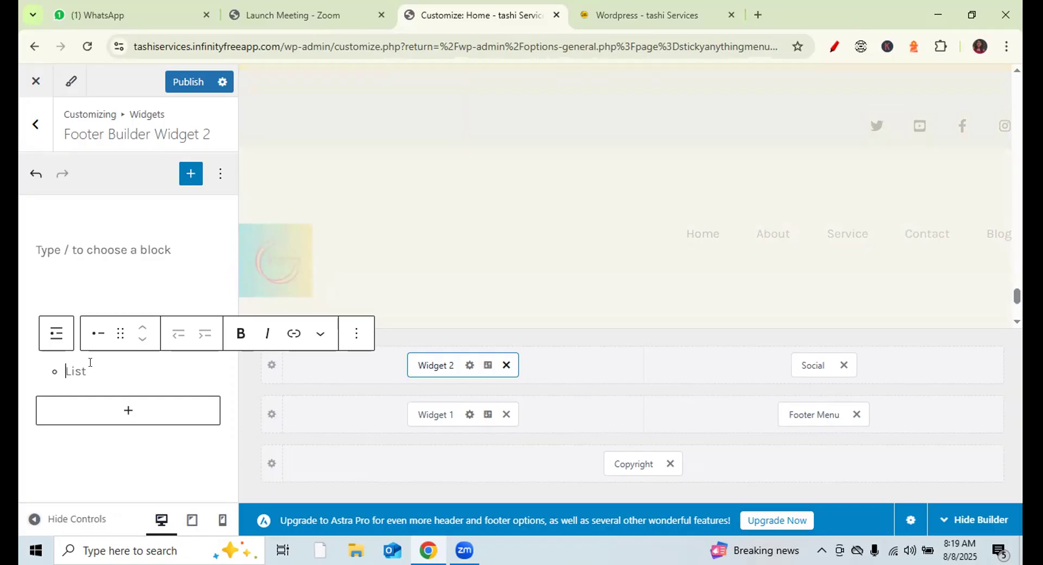
text(wordpress)
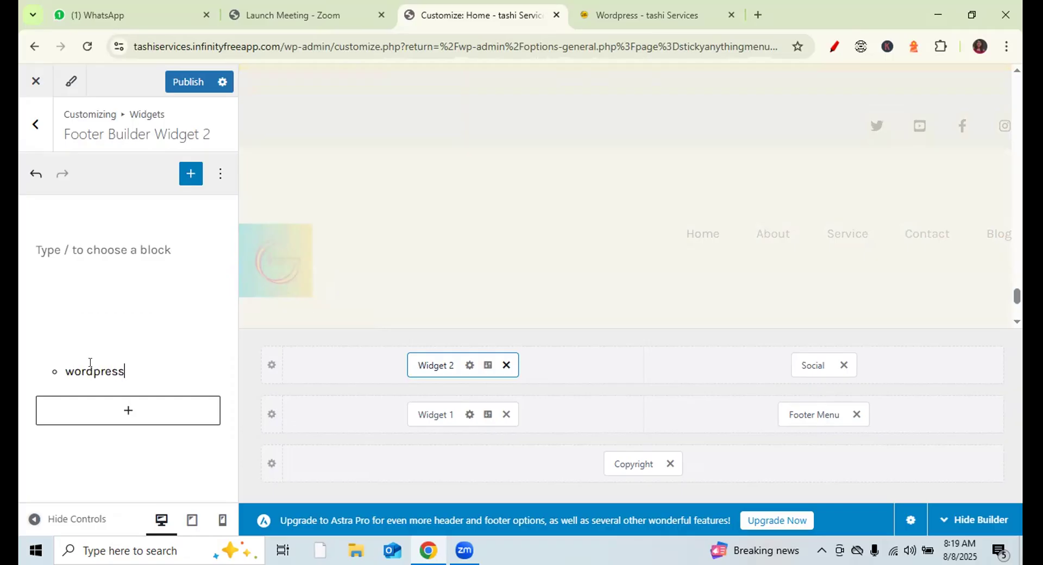
key(Return)
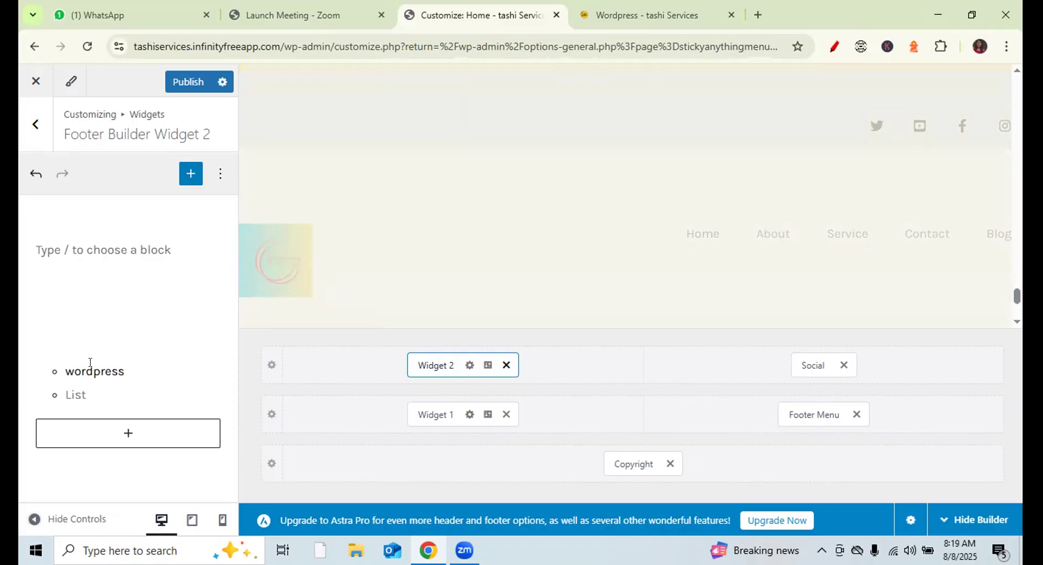
text(se)
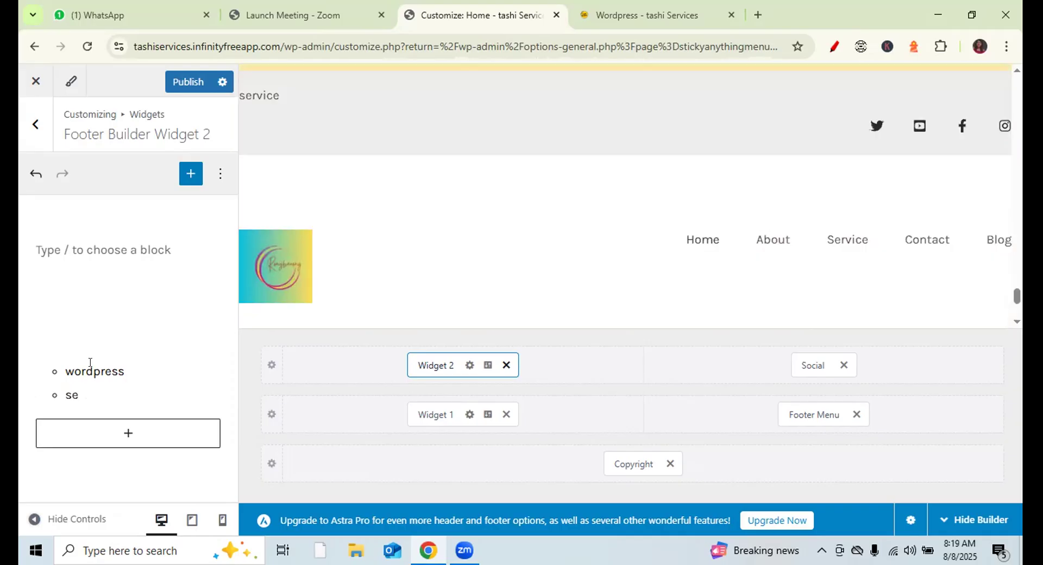
text(ae)
key(BackSpace)
text(rch Engine Opt)
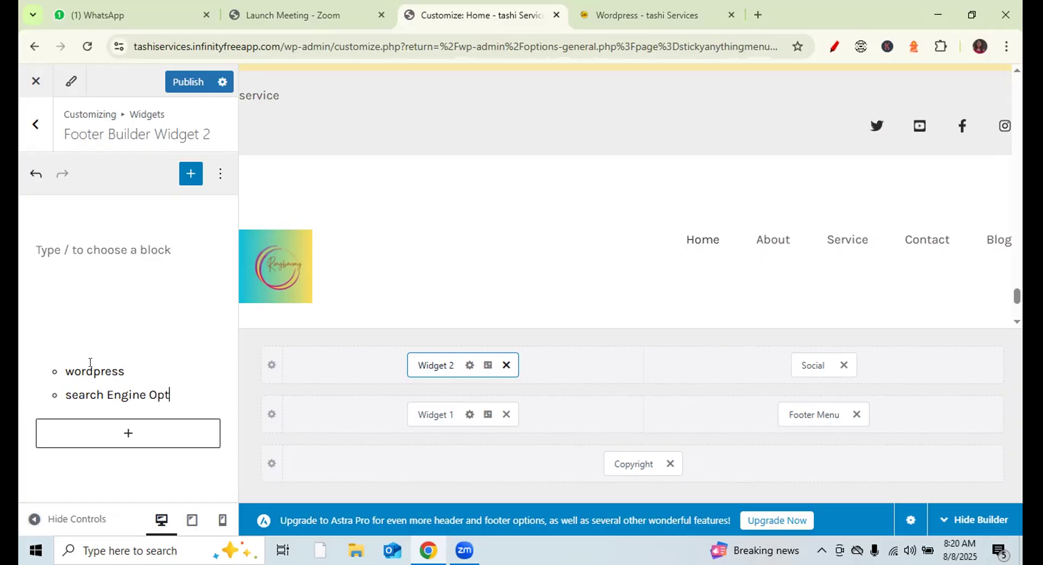
text(imization)
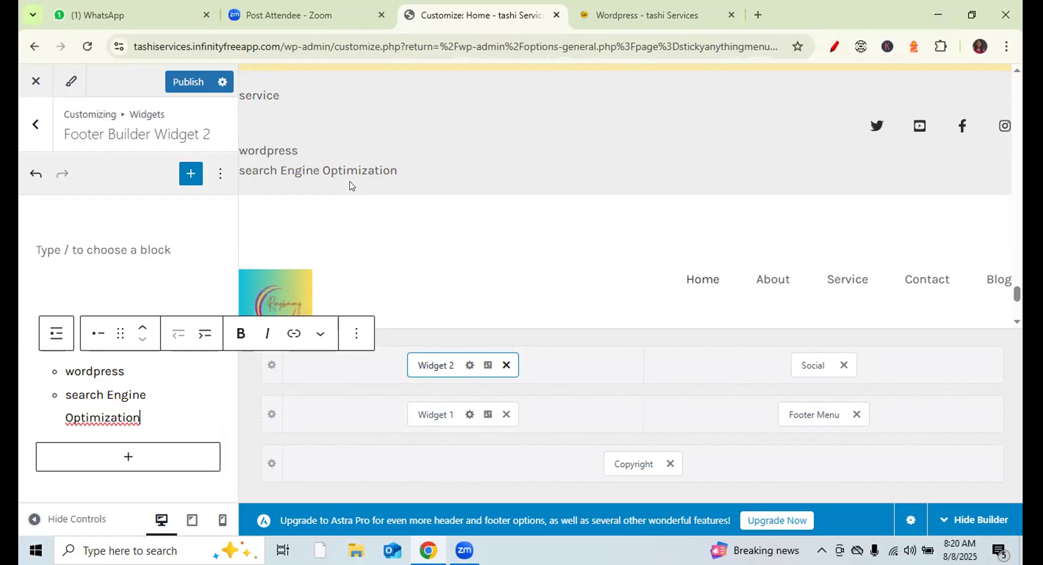
- Move Widget 2 into the middle footer row beside Footer Menu
mouse_move(346, 185)
mouse_down()
mouse_move(427, 160)
mouse_move(337, 125)
mouse_up()
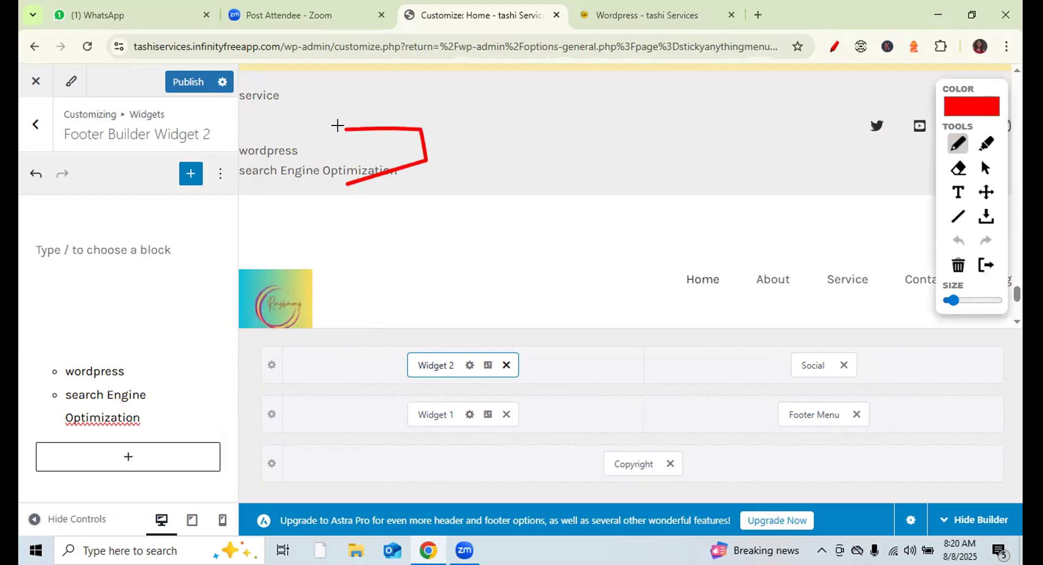
click(958, 264)
click(834, 47)
drag(453, 363, 717, 432)
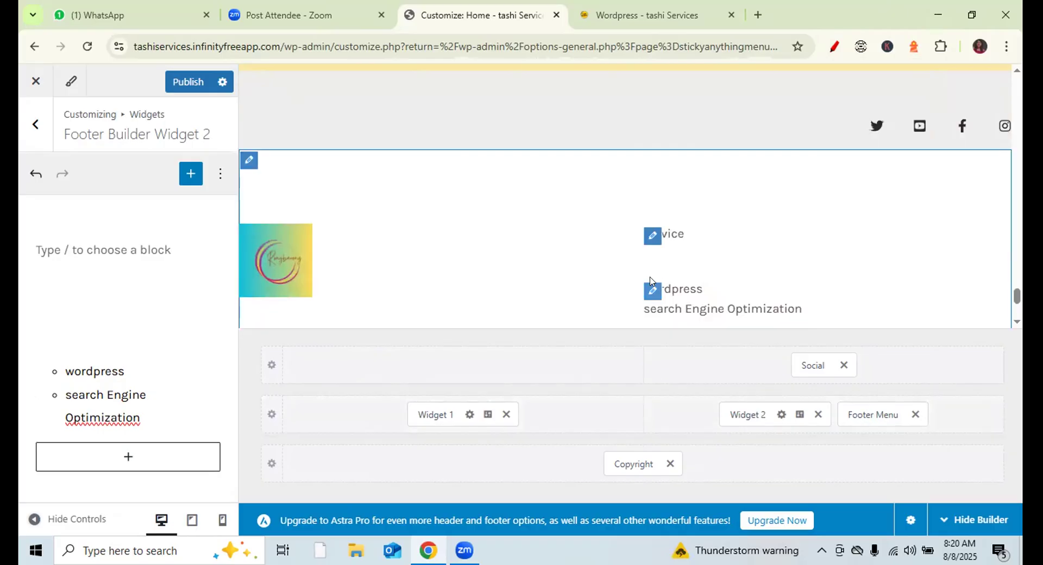
click(653, 239)
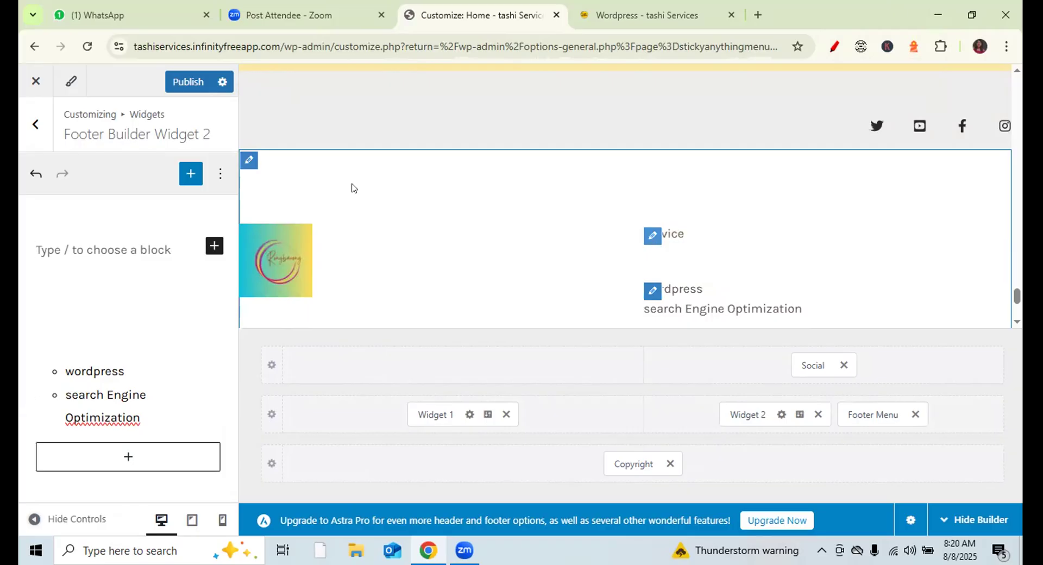
drag(1017, 296, 1016, 302)
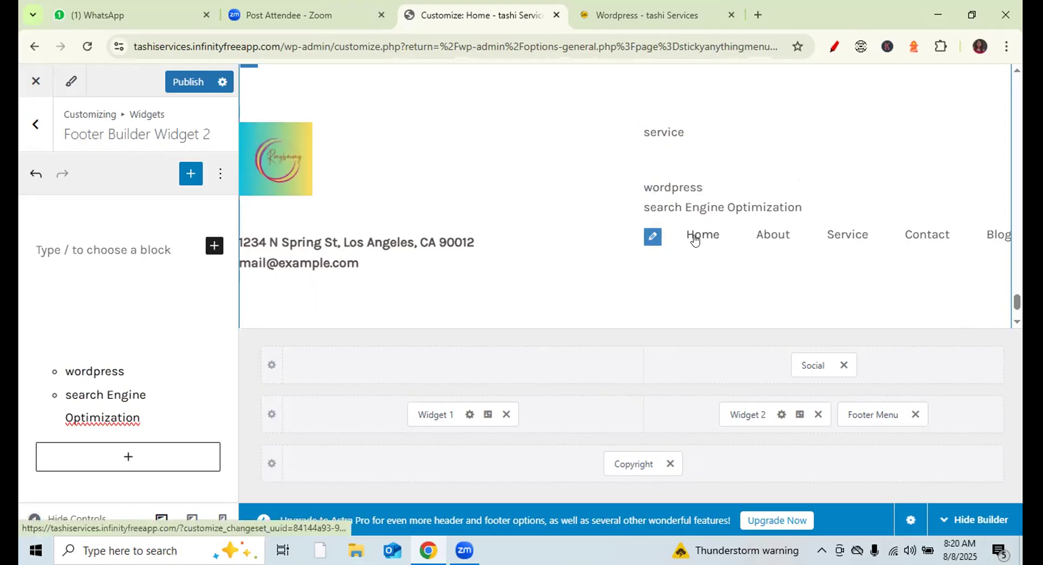
- Set Footer Menu alignment to left and view its Design options
click(872, 412)
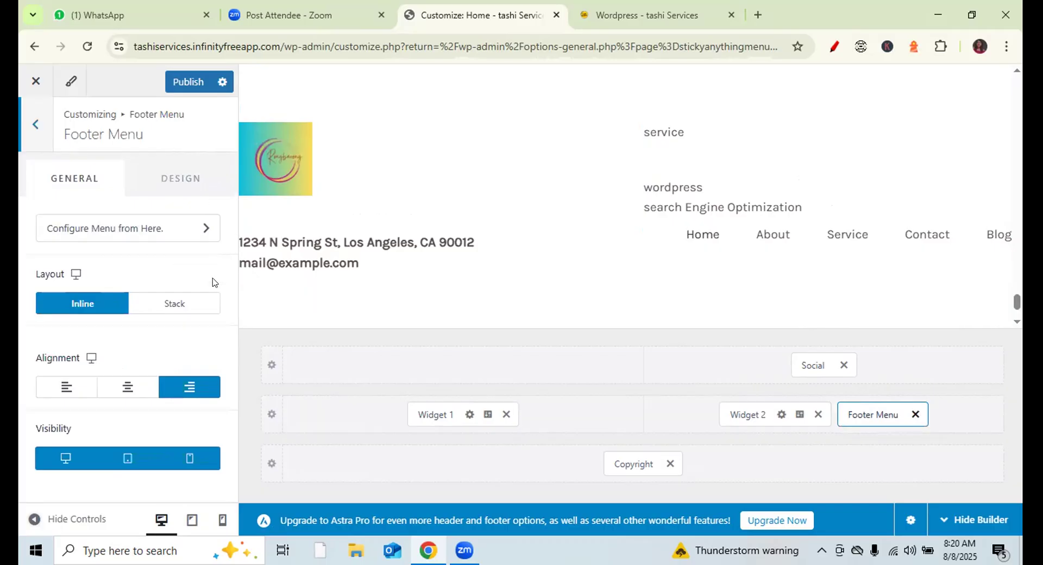
click(139, 389)
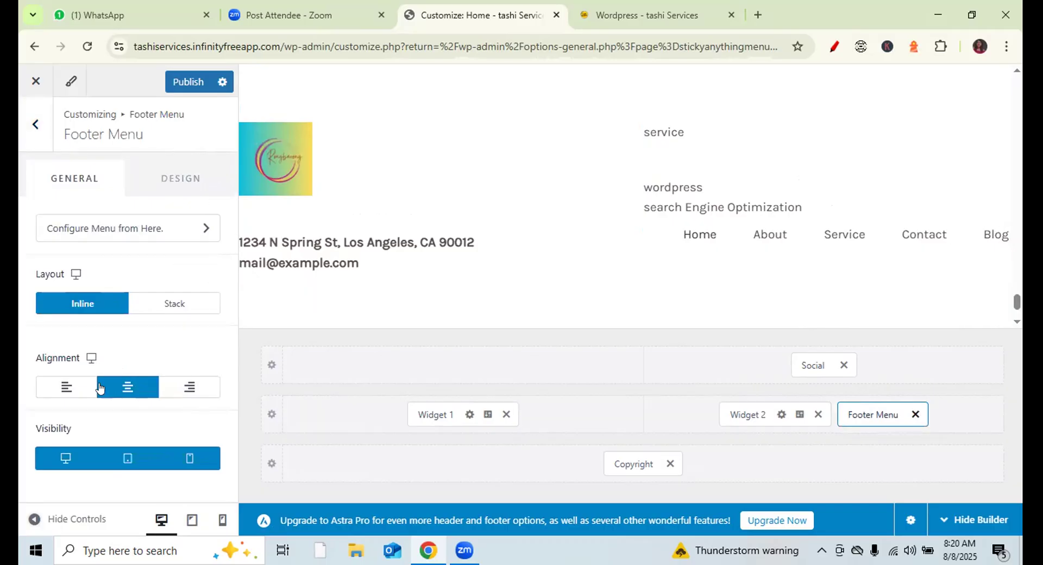
click(64, 387)
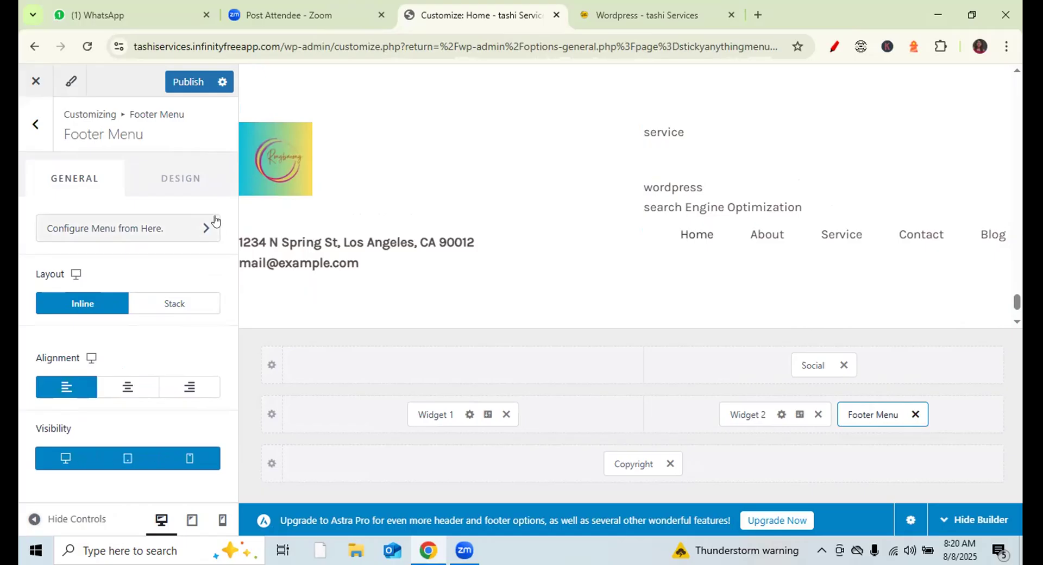
click(185, 176)
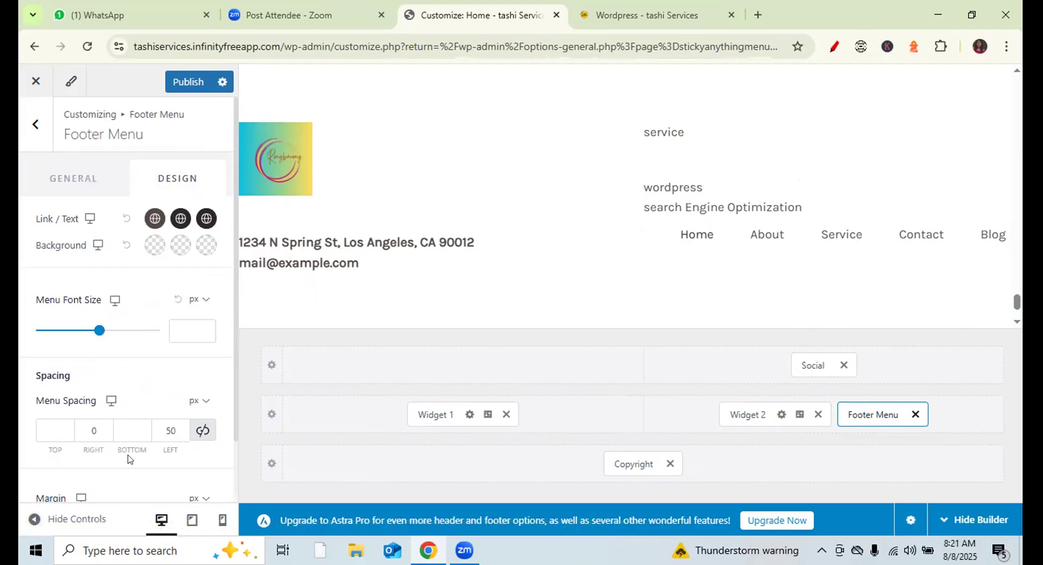
- Delete Footer Menu and Widget 2, then drag Social into the middle row's right cell
click(913, 415)
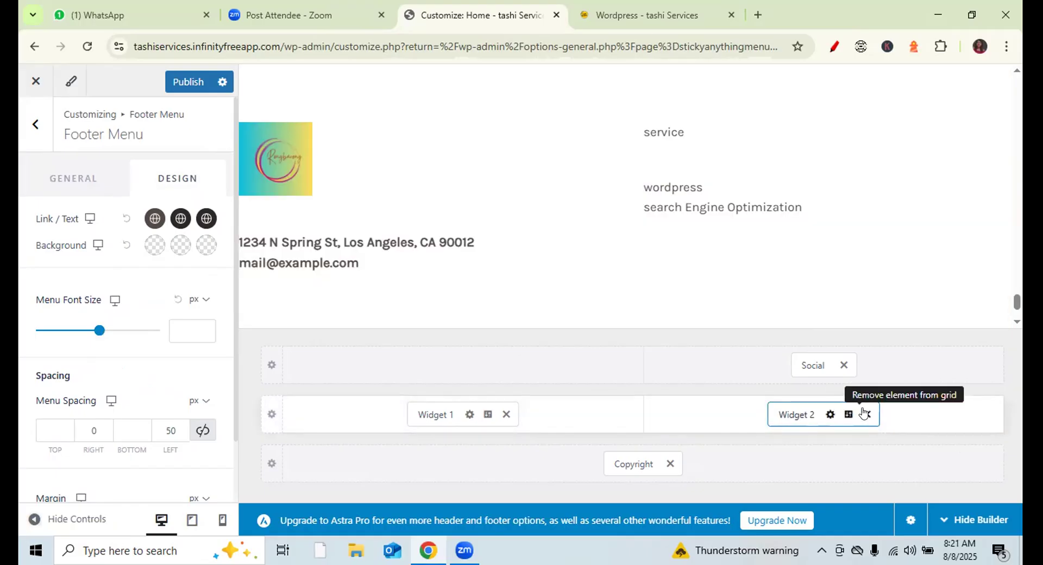
click(866, 414)
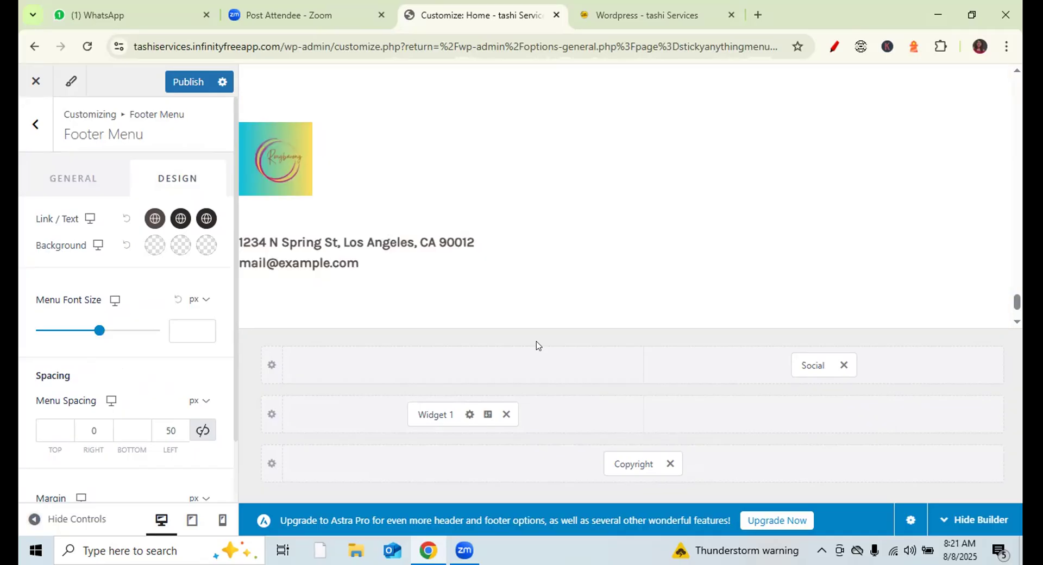
drag(806, 363, 811, 430)
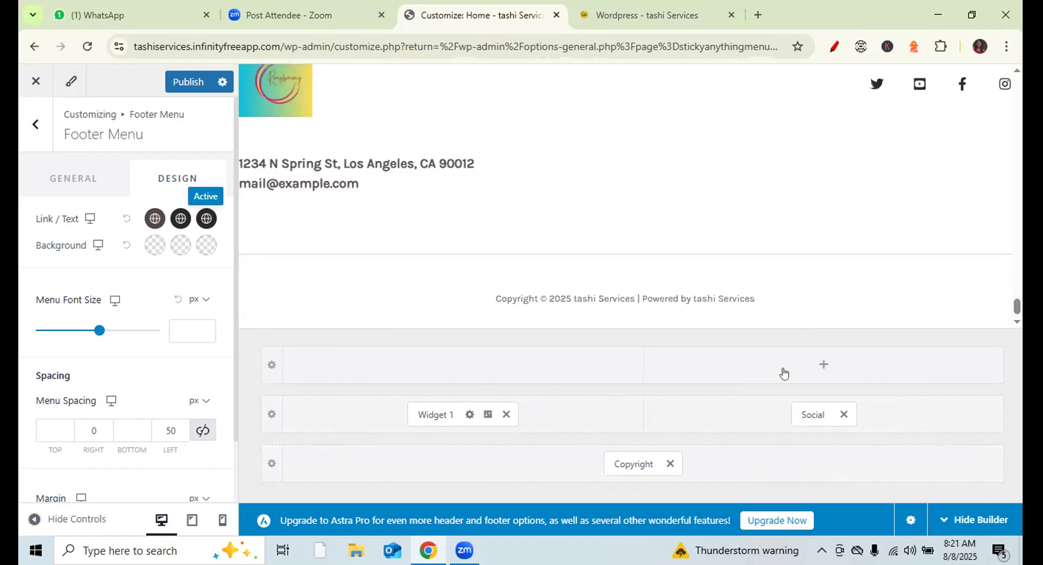
- Insert Widget 4 into the top row's right cell and open its block editor
click(815, 367)
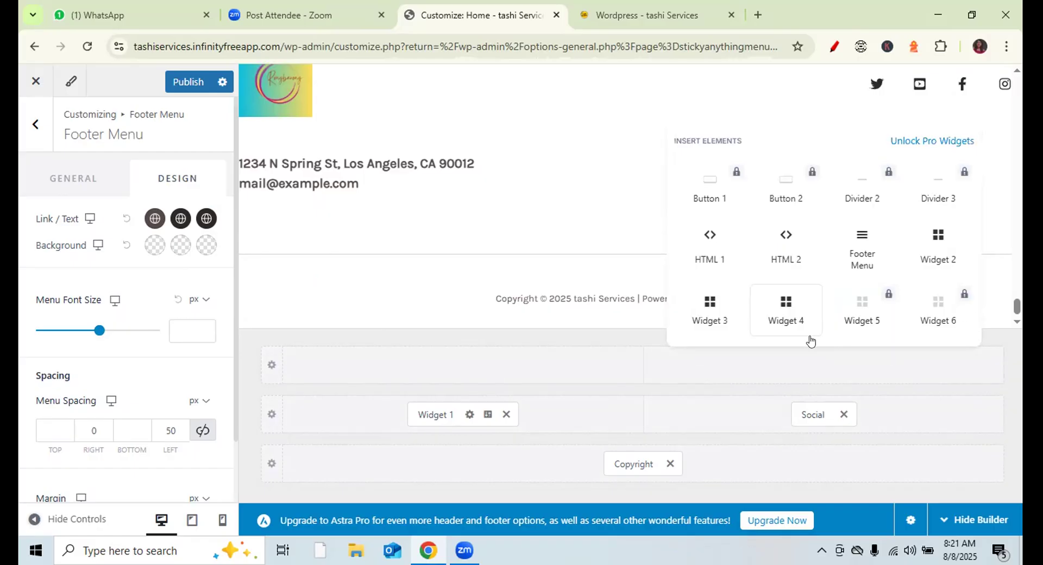
click(785, 312)
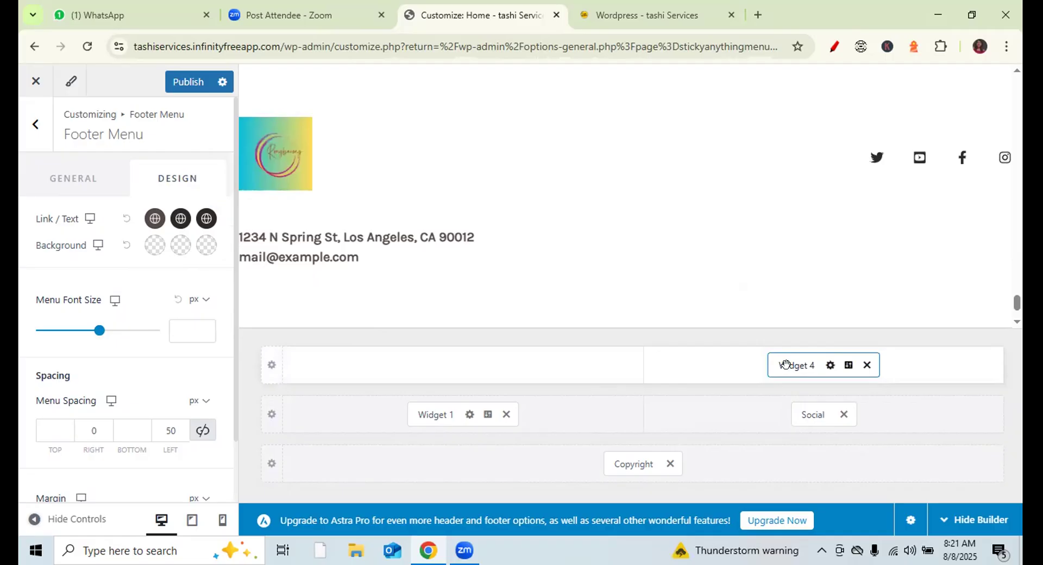
click(785, 364)
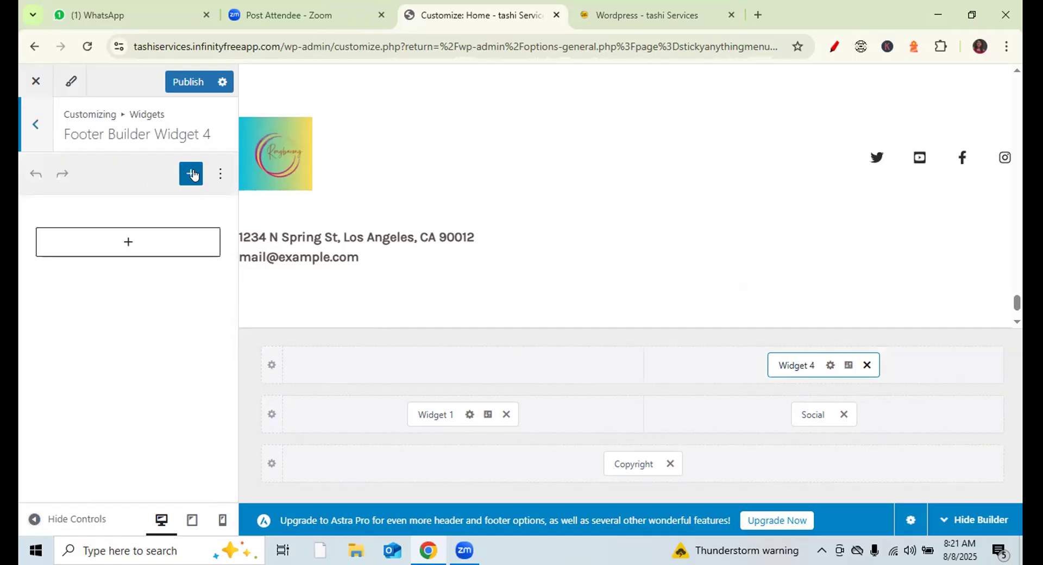
- Add a list to Widget 4 with items Home, About and Services
click(191, 174)
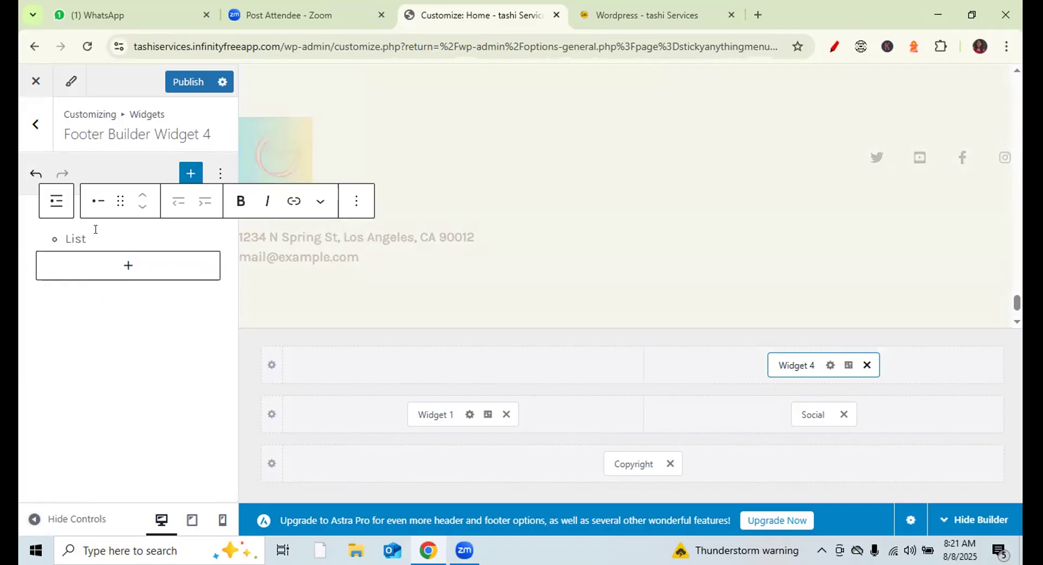
text(Home)
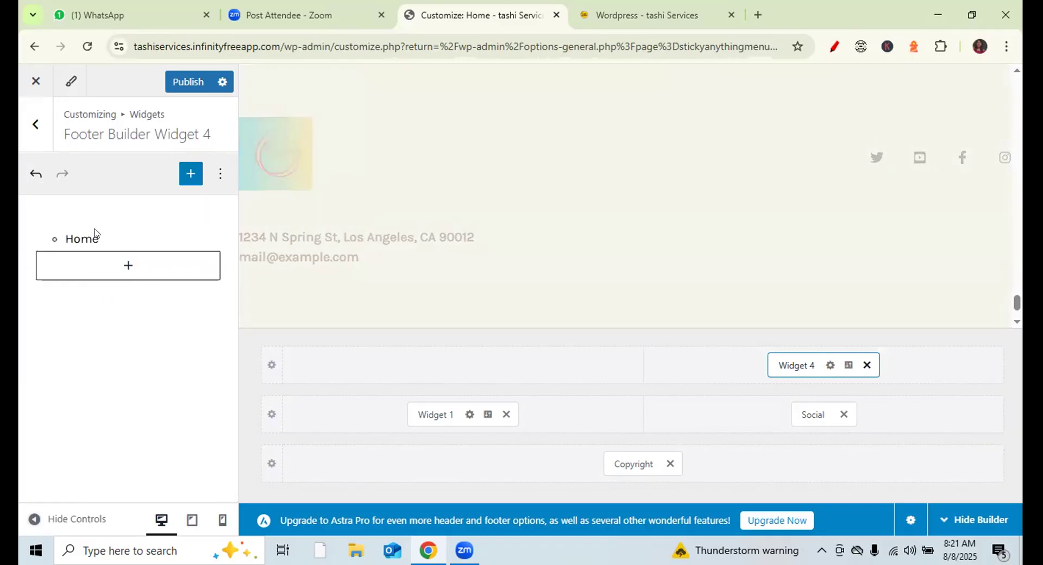
key(Return)
text(Abot)
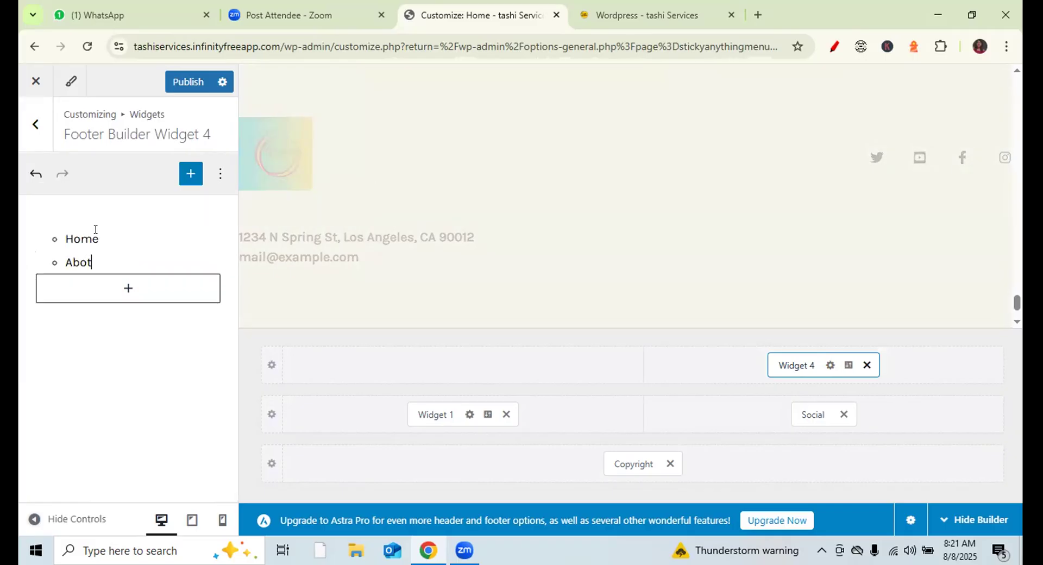
key(BackSpace)
key(BackSpace)
text(out)
key(Return)
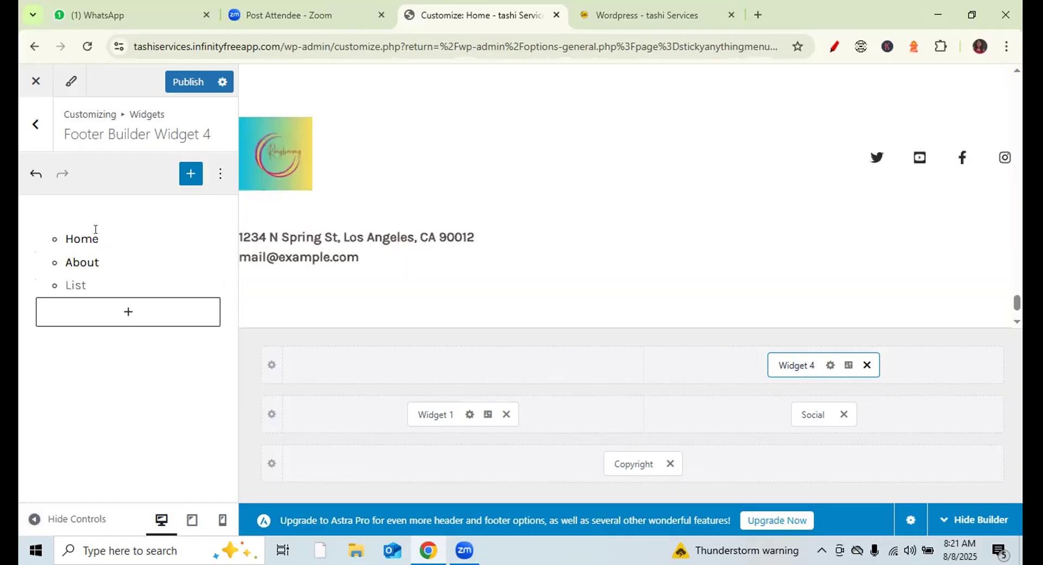
text(Services)
key(Return)
- Append list items Wordpress, SEO and Contact, correcting the typos
text(W)
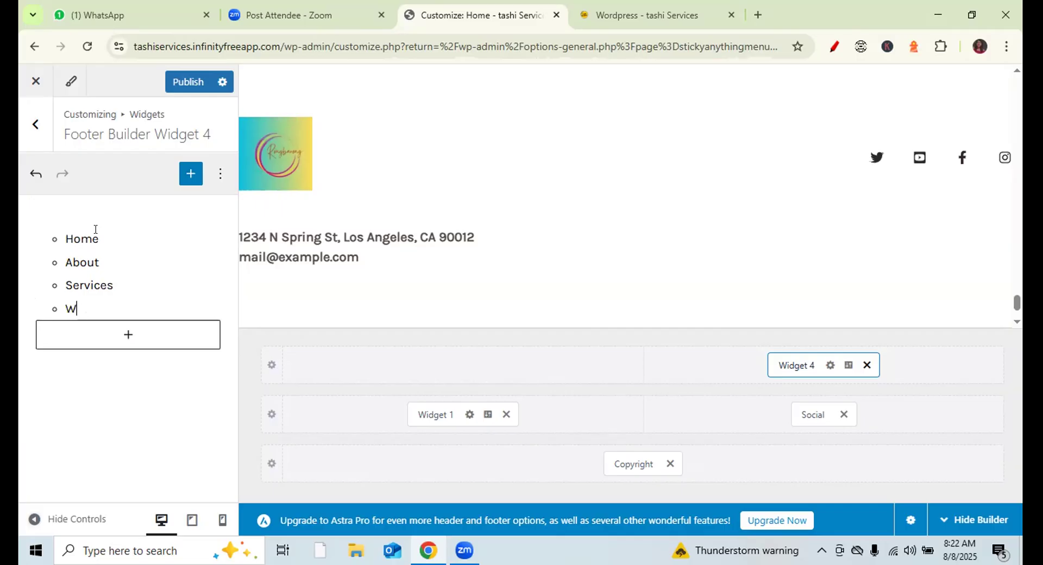
text(wordpress)
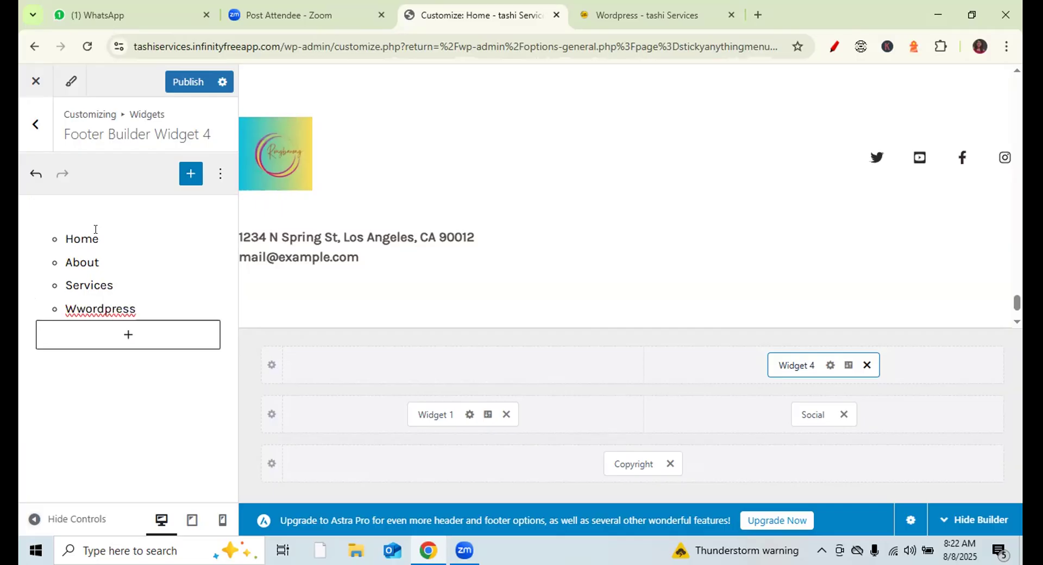
click(84, 305)
key(BackSpace)
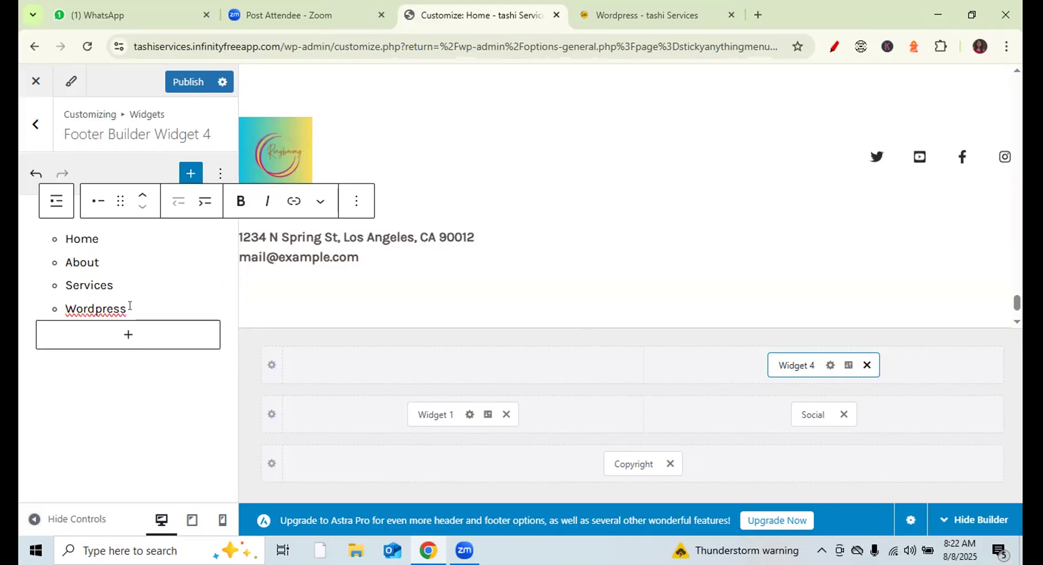
key(Return)
text(SEo)
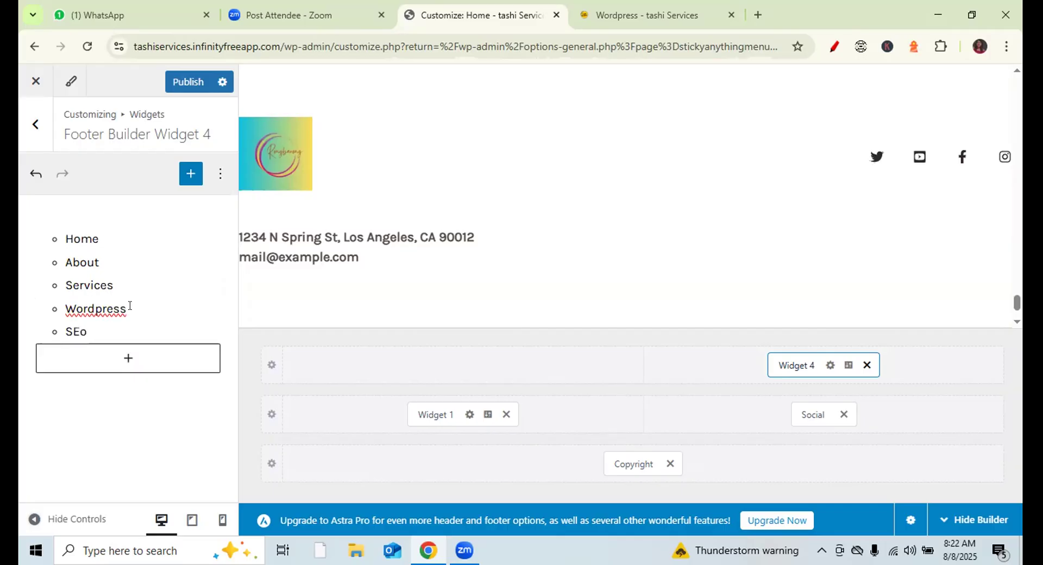
text(O)
key(Return)
text(Contact)
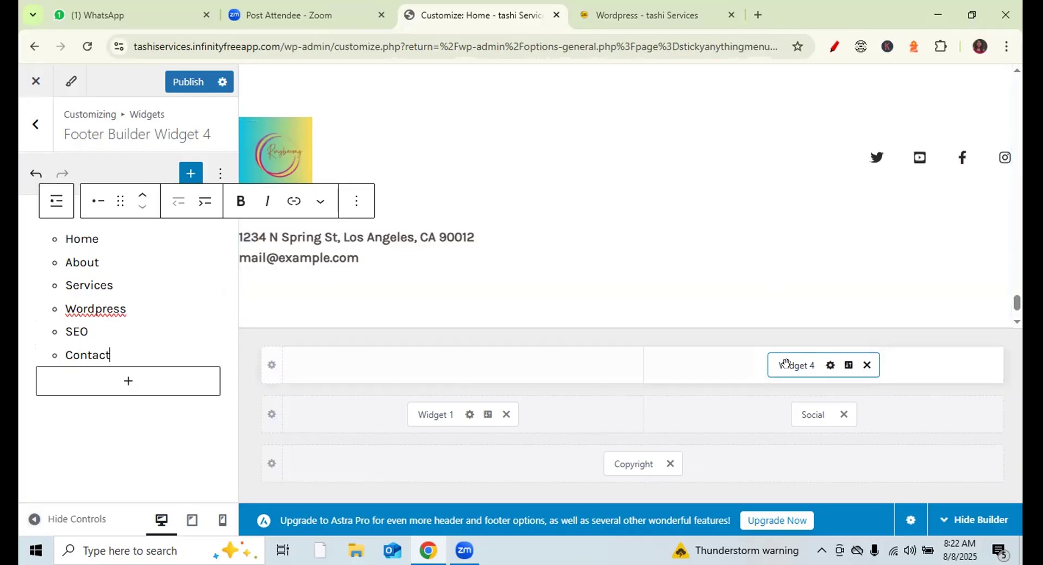
- Drag Widget 4 toward another spot in the footer layout
drag(789, 365, 735, 435)
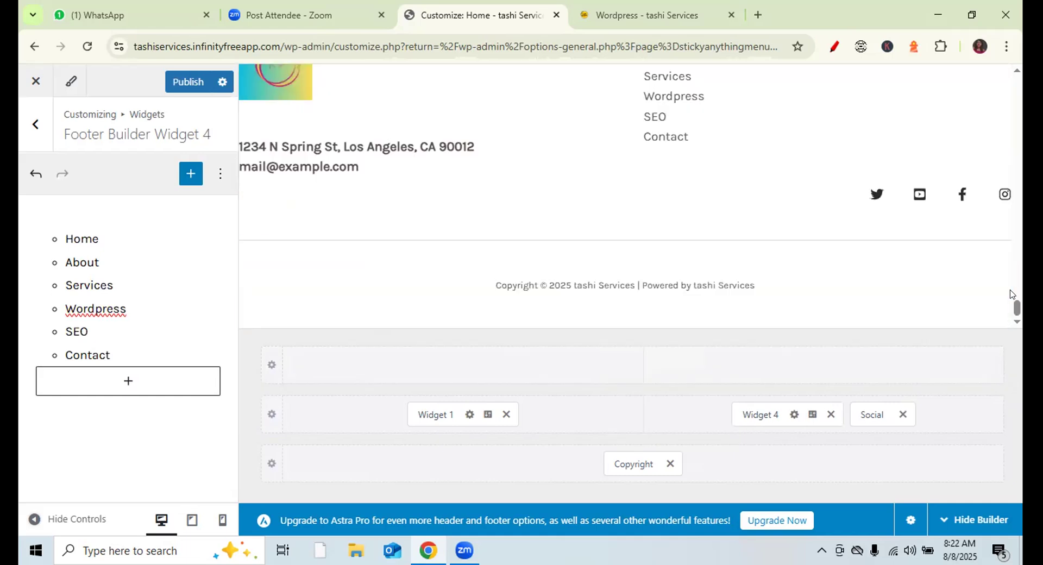
drag(1016, 309, 1017, 303)
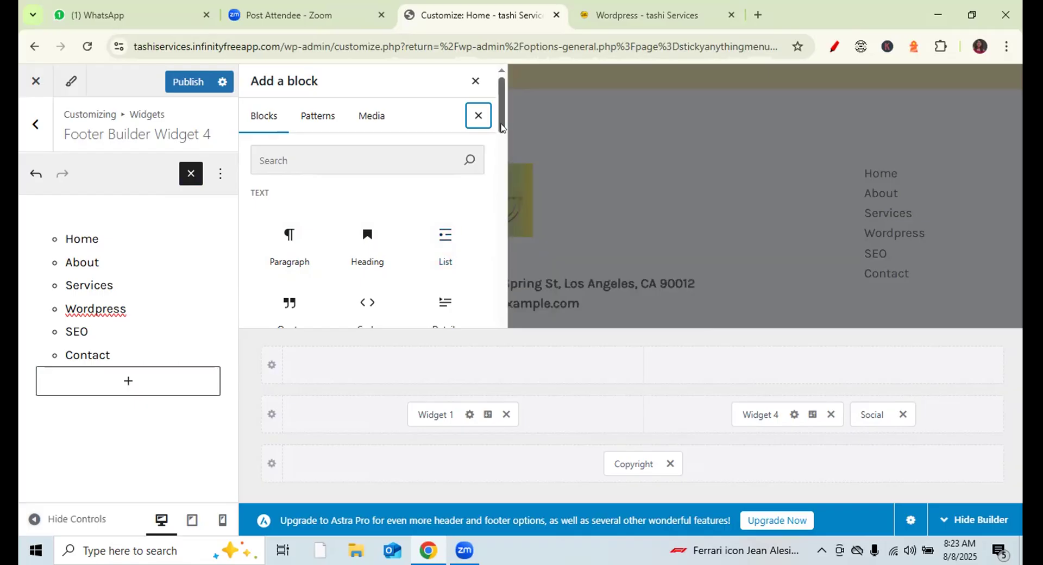
scroll(501, 130, down, 2)
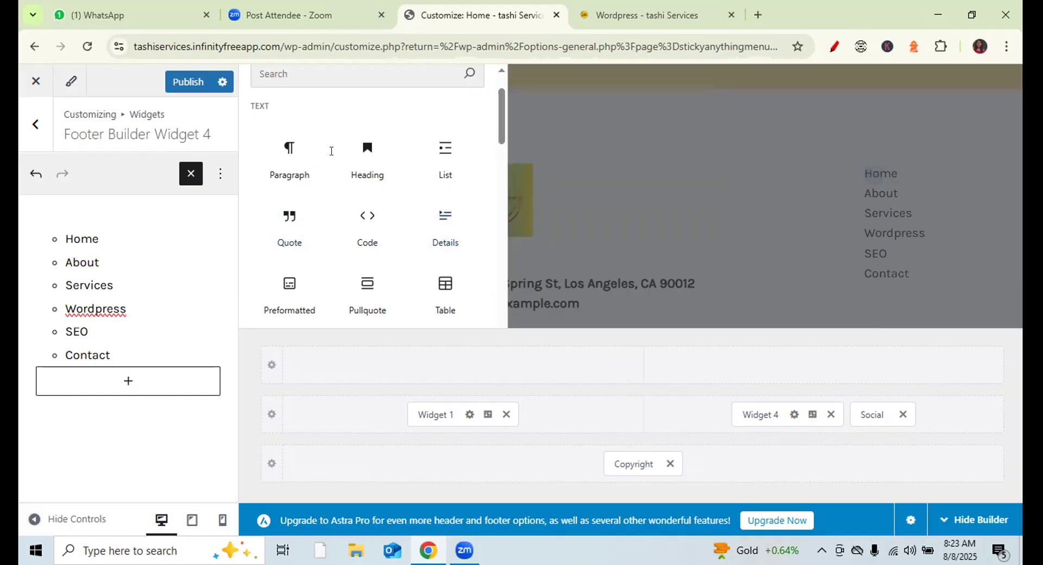
- Open prayug.com in a new tab and view its Instructor Login page from the footer
click(758, 14)
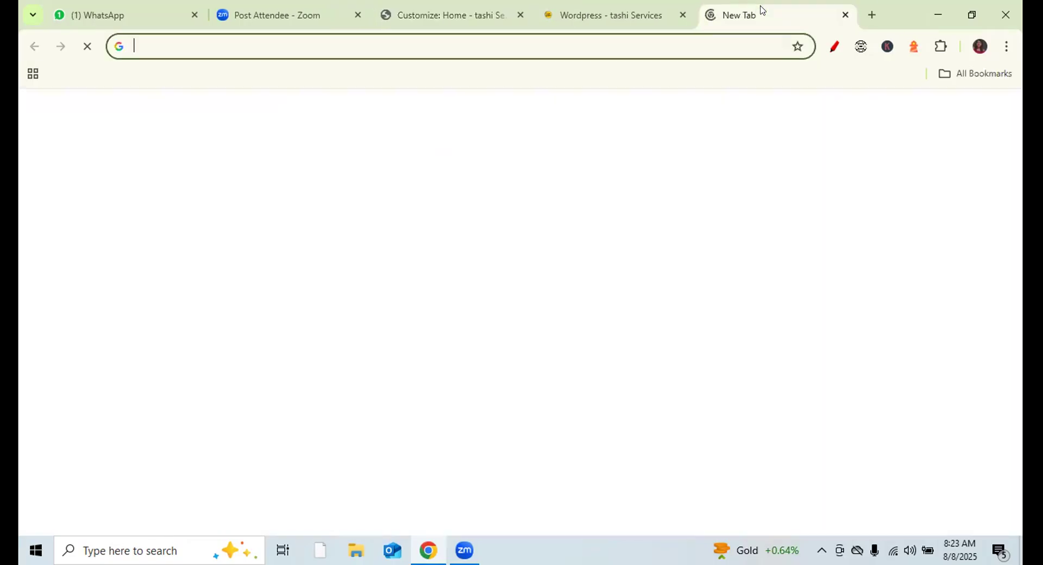
text(p)
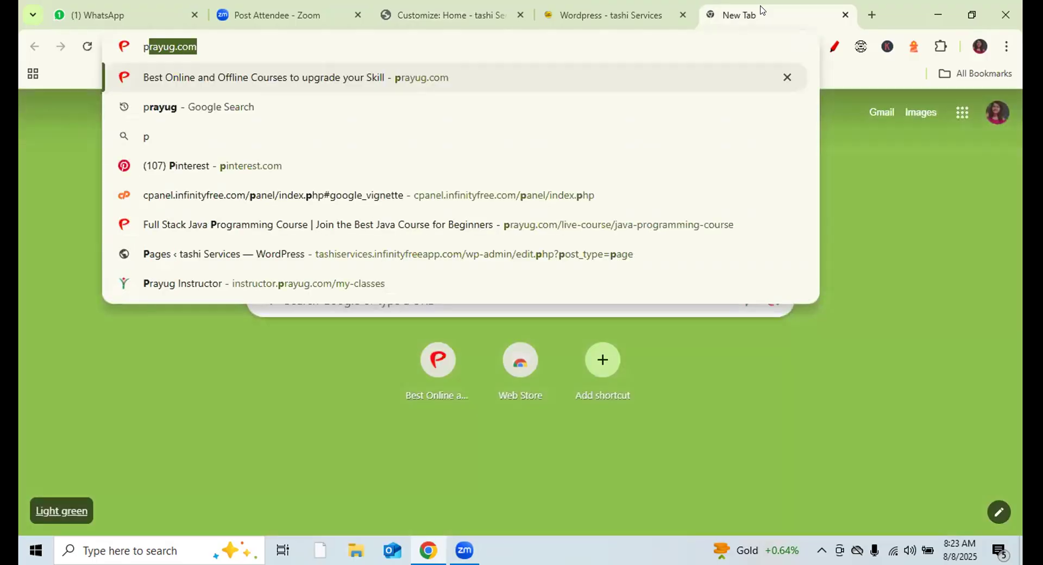
key(Return)
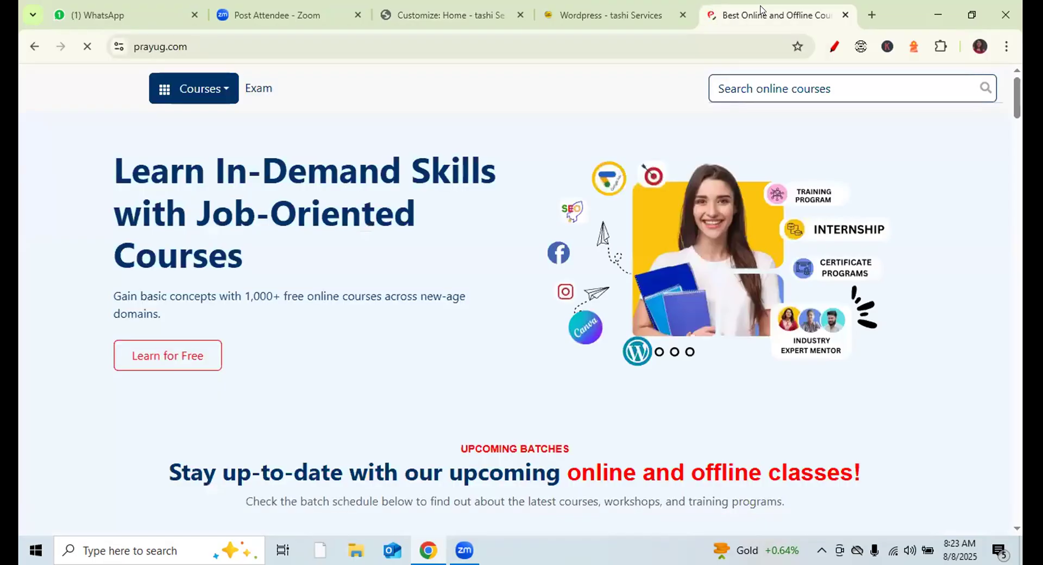
drag(1016, 112, 1012, 484)
scroll(493, 406, down, 6)
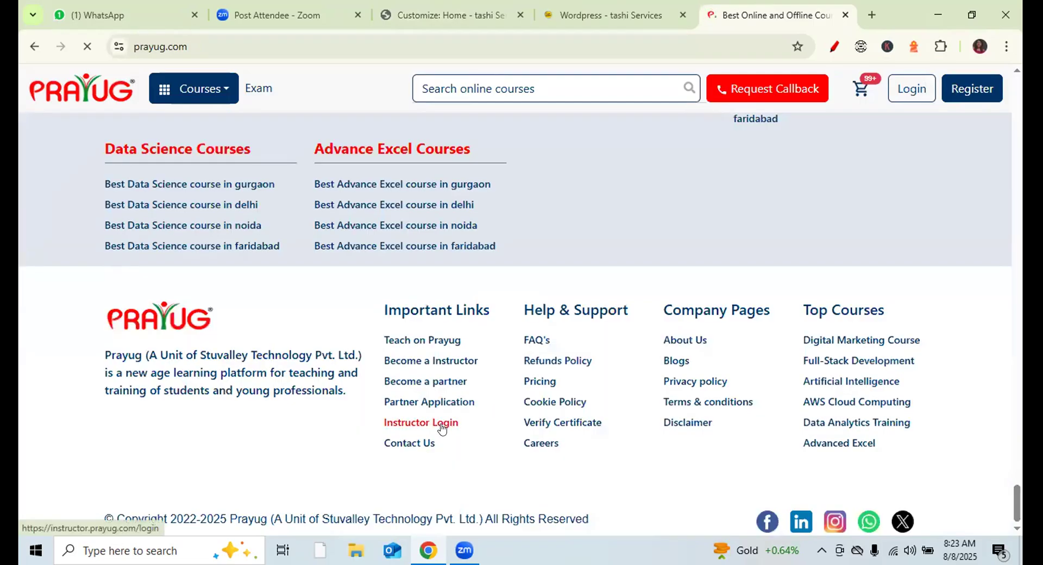
click(442, 427)
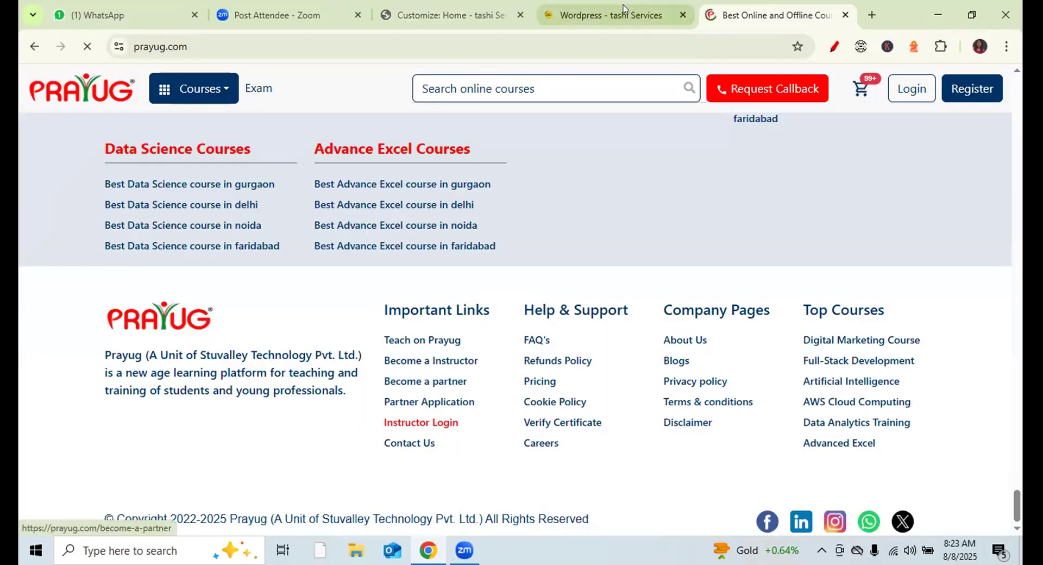
click(432, 5)
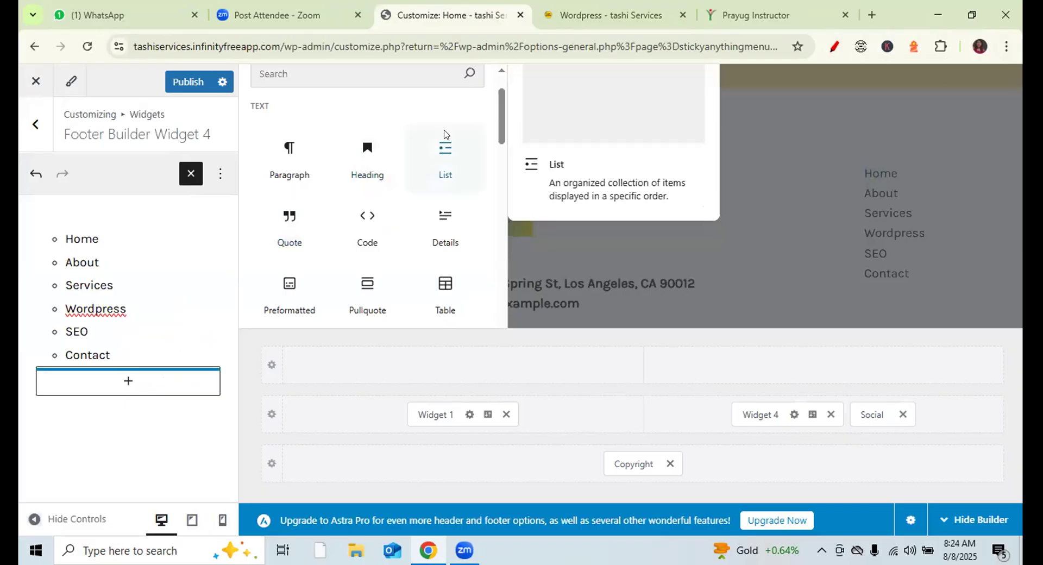
- Close the Prayug tab and select the Wordpress entry in Widget 4's footer list
click(844, 15)
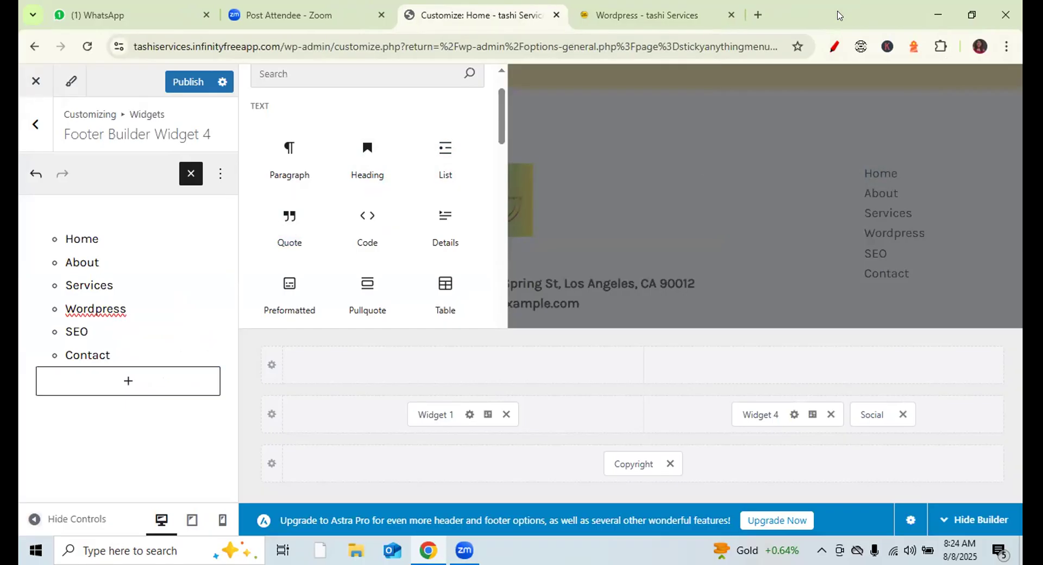
click(839, 16)
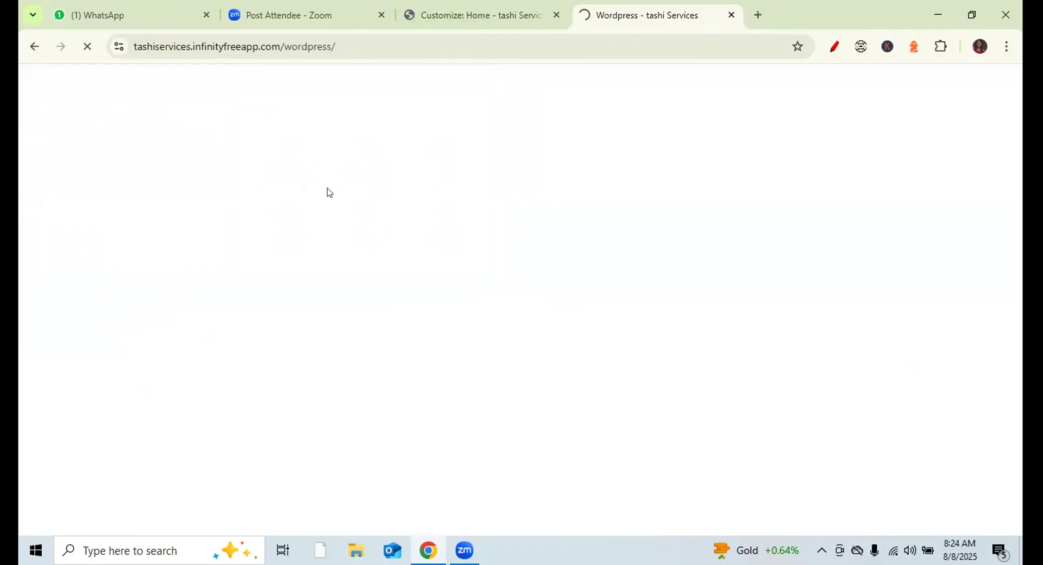
click(491, 8)
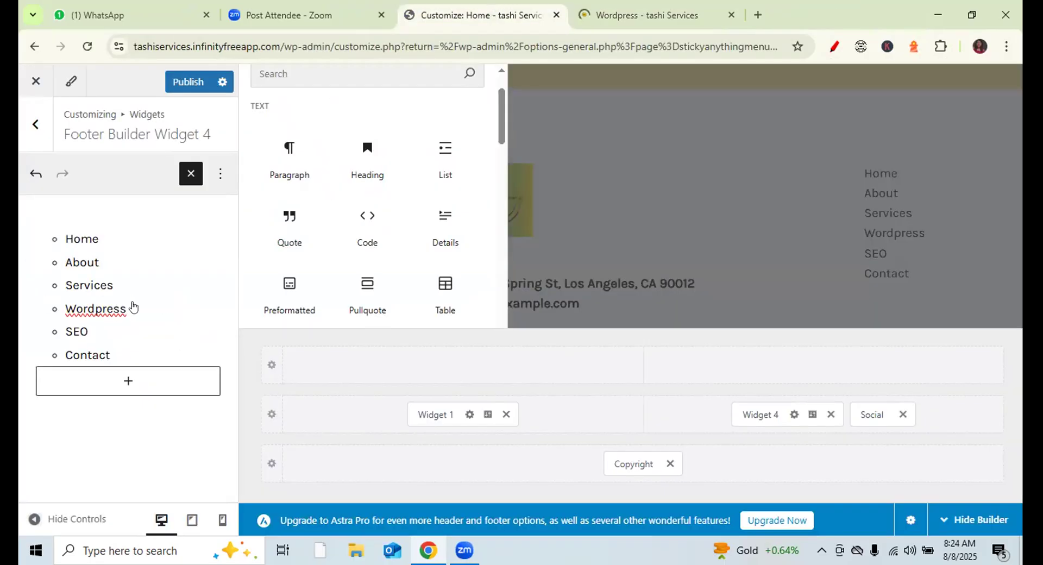
double_click(63, 307)
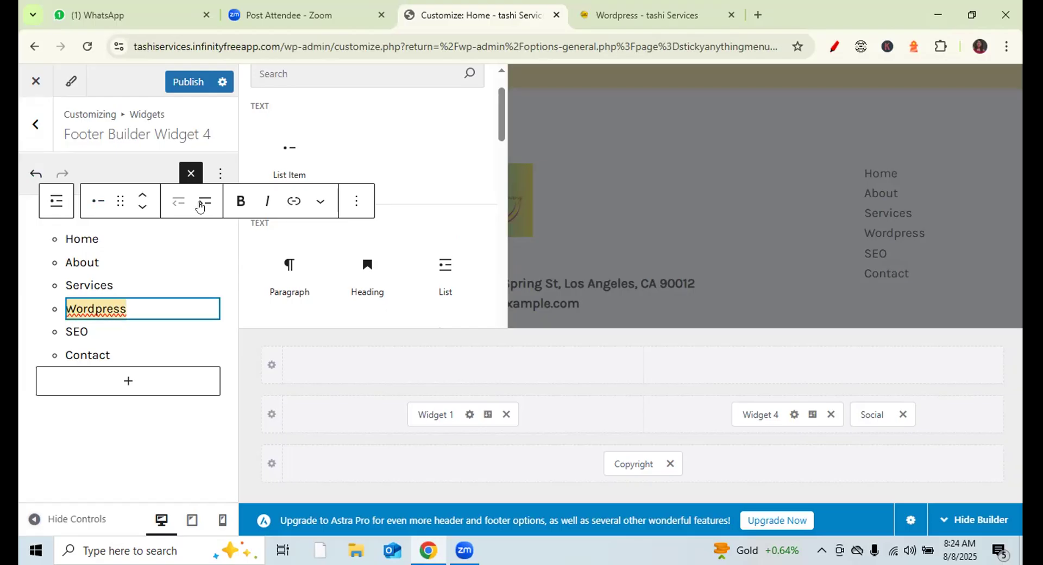
- Link the Wordpress list item to the site's /wordpress/ page address
click(296, 206)
click(597, 15)
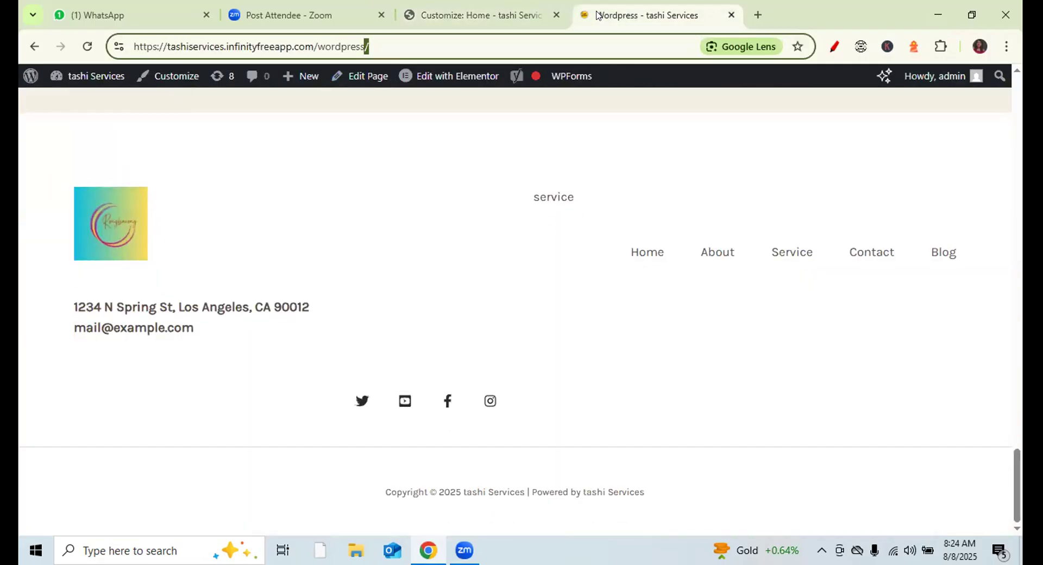
key(ctrl+a)
key(ctrl+c)
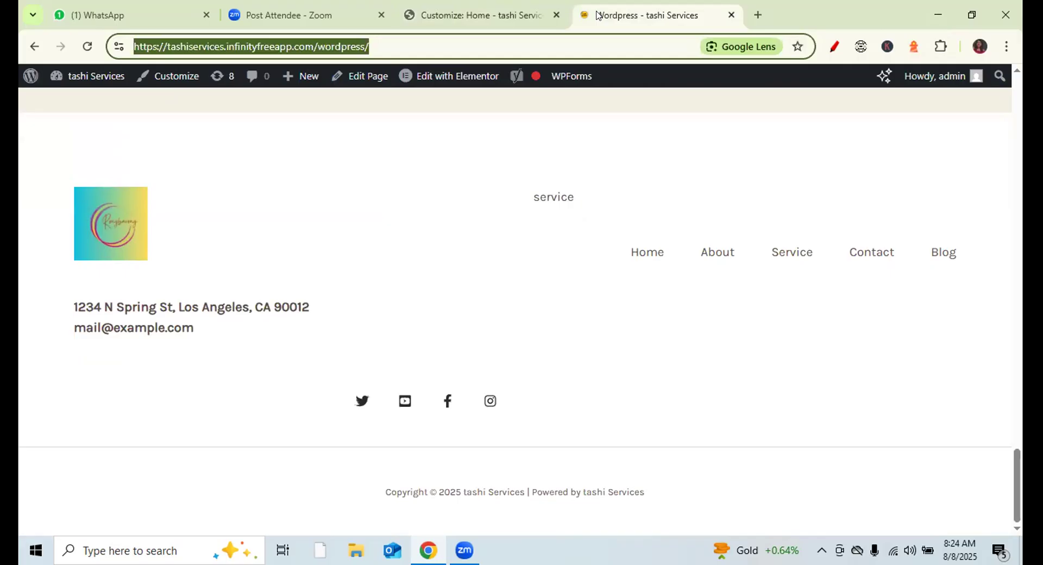
click(500, 14)
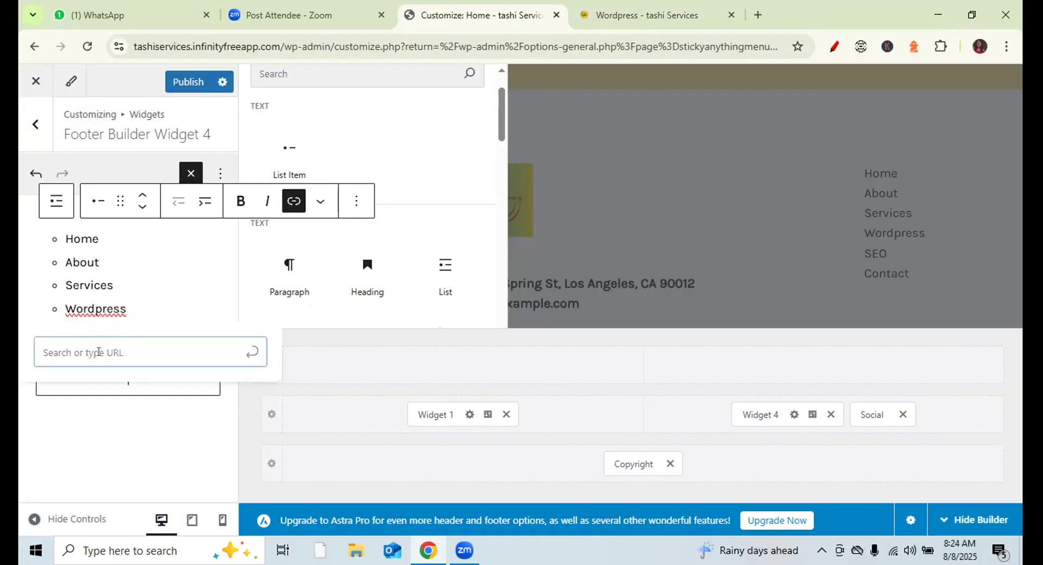
key(ctrl+v)
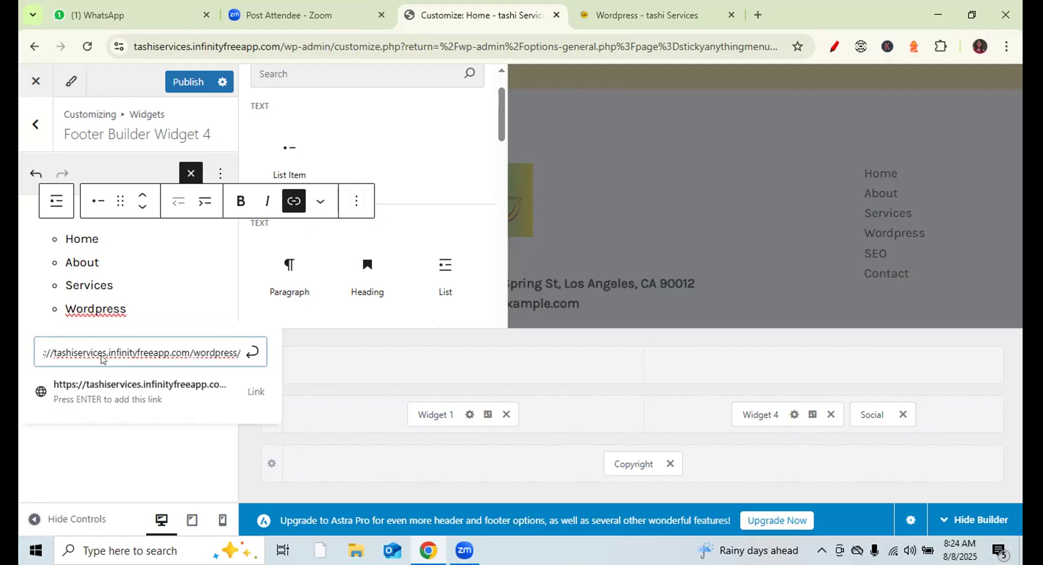
key(Return)
- Reload the live site tab to view the /wordpress/ page, then go back to the customizer
click(608, 10)
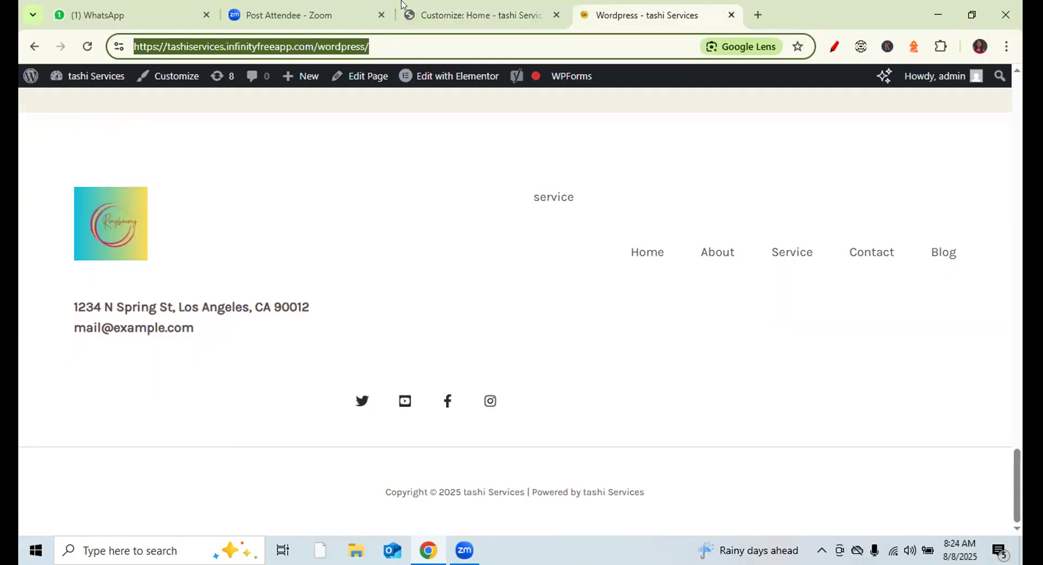
click(88, 47)
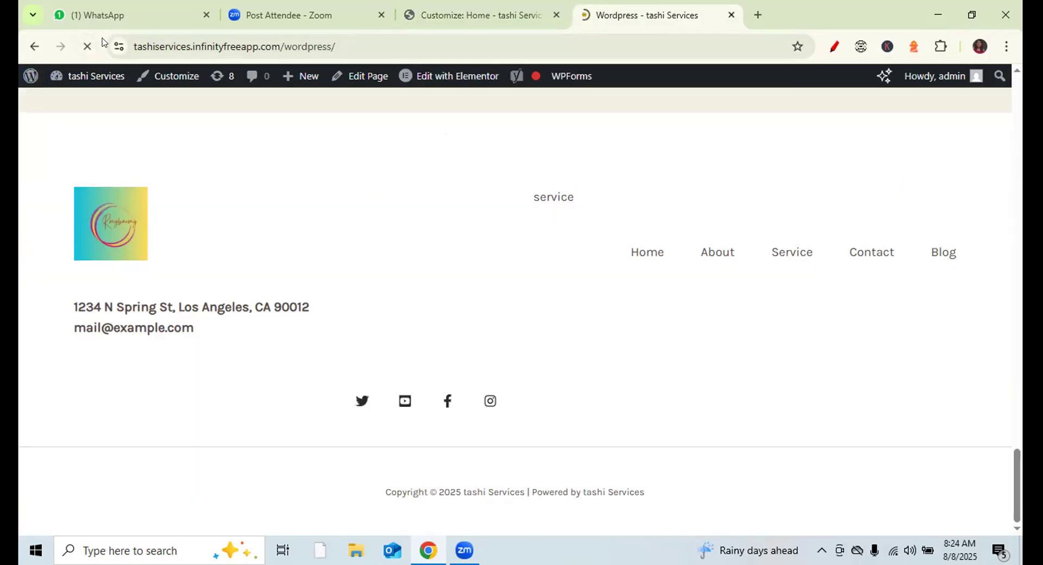
click(84, 48)
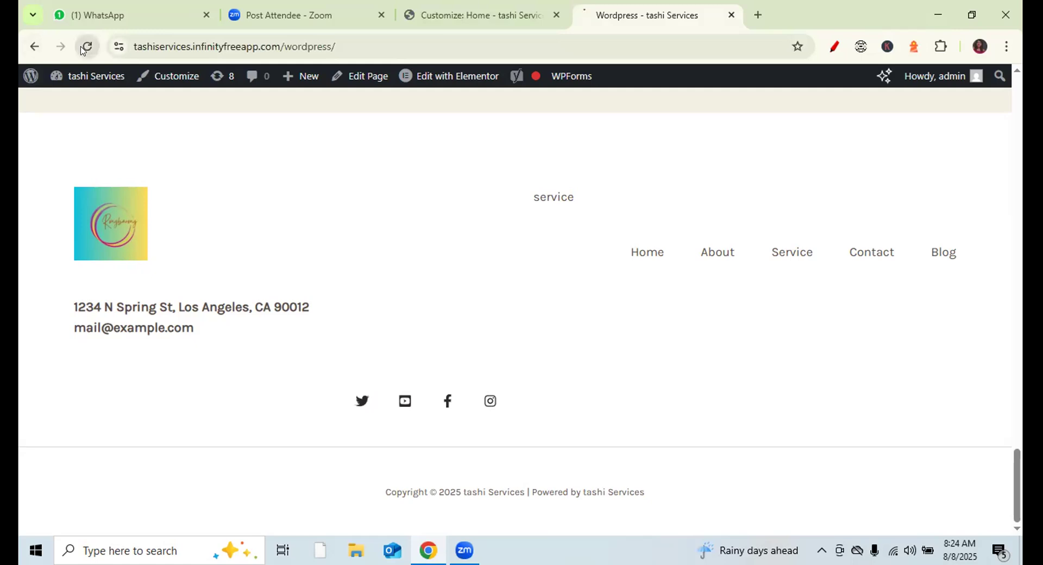
click(446, 16)
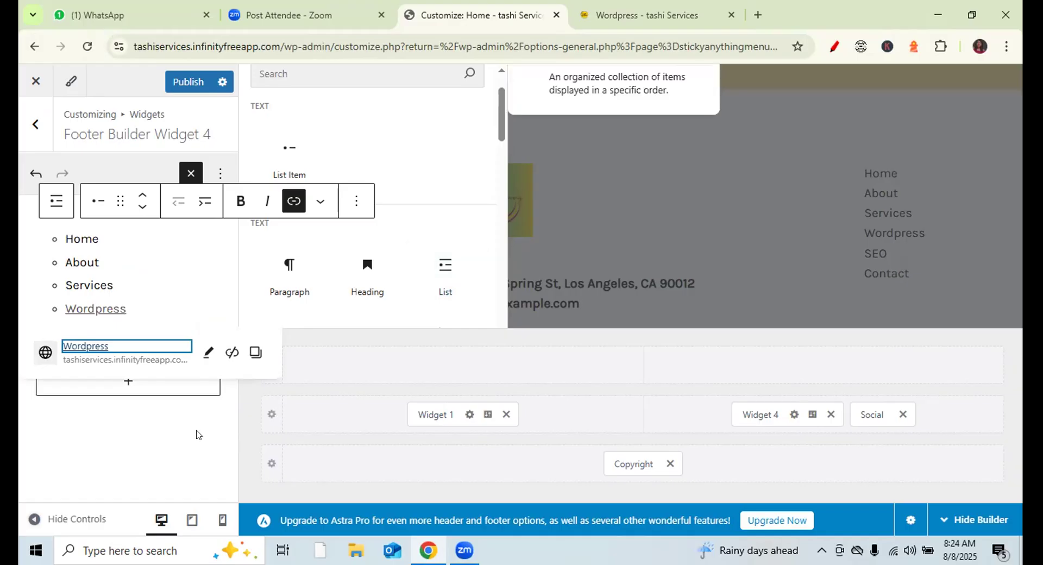
- Publish the footer widget changes, then reload the live site and follow its footer Wordpress link
click(300, 395)
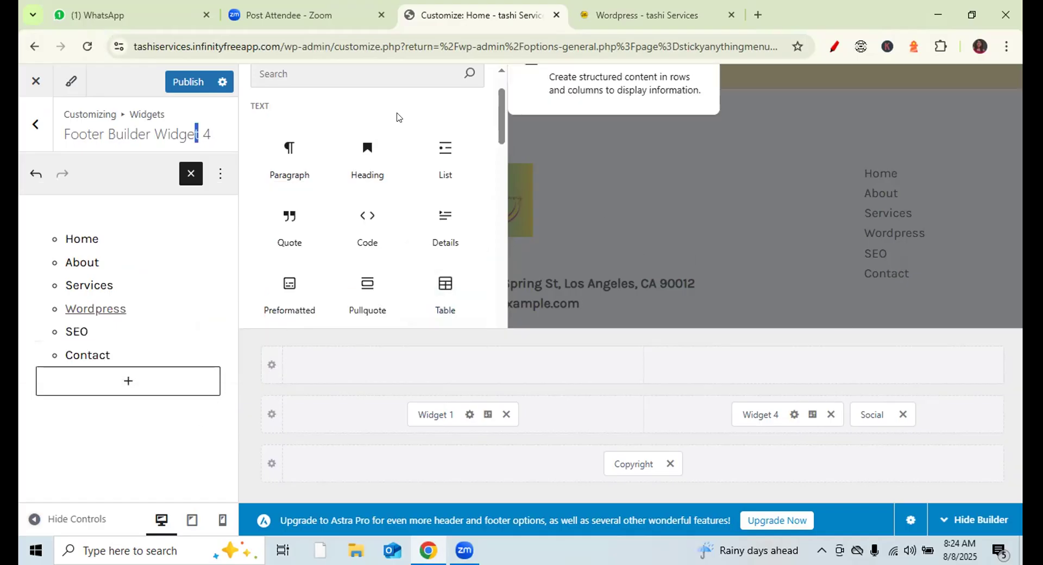
click(189, 83)
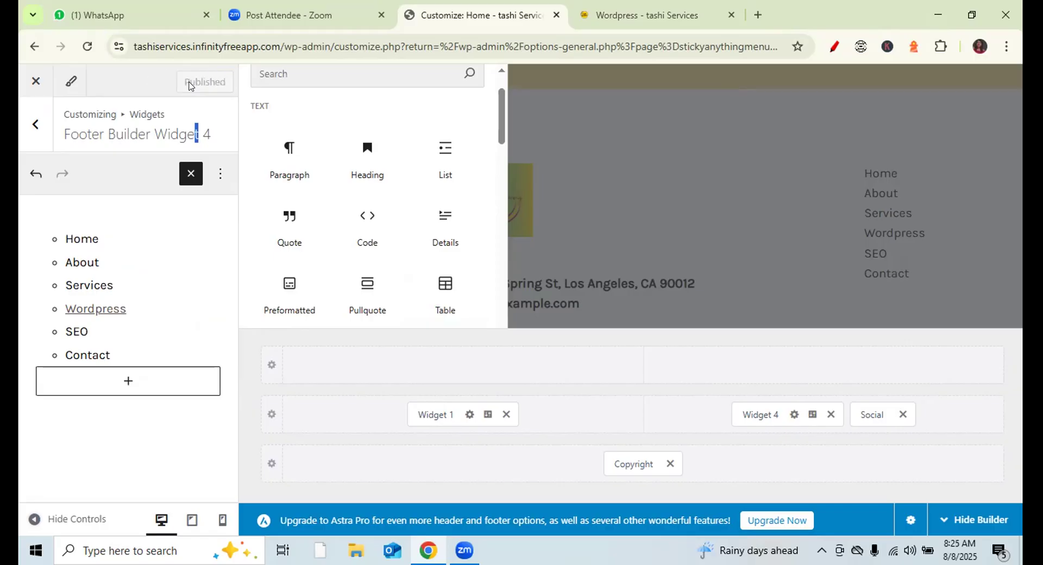
click(651, 17)
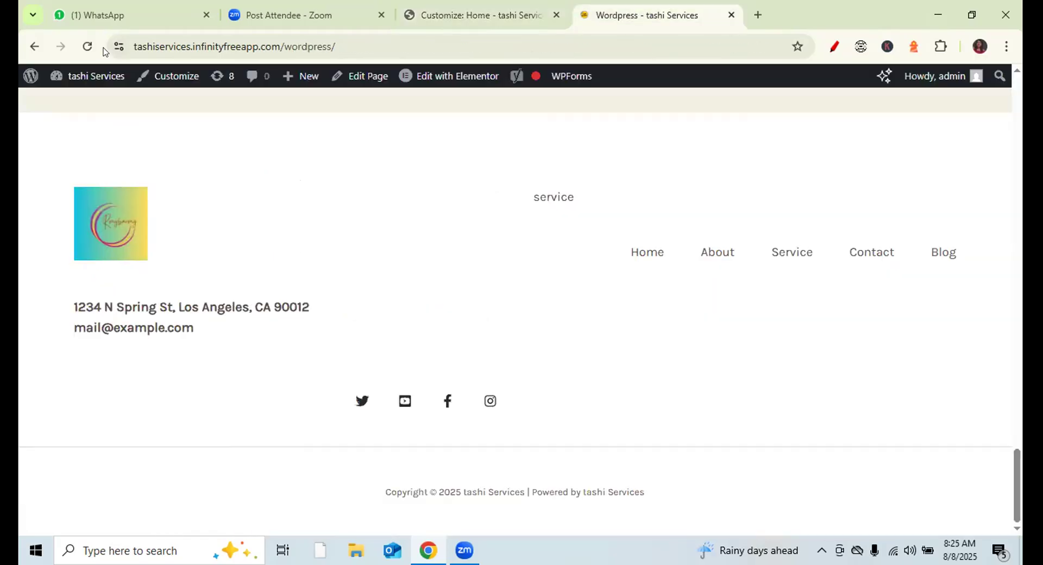
click(87, 46)
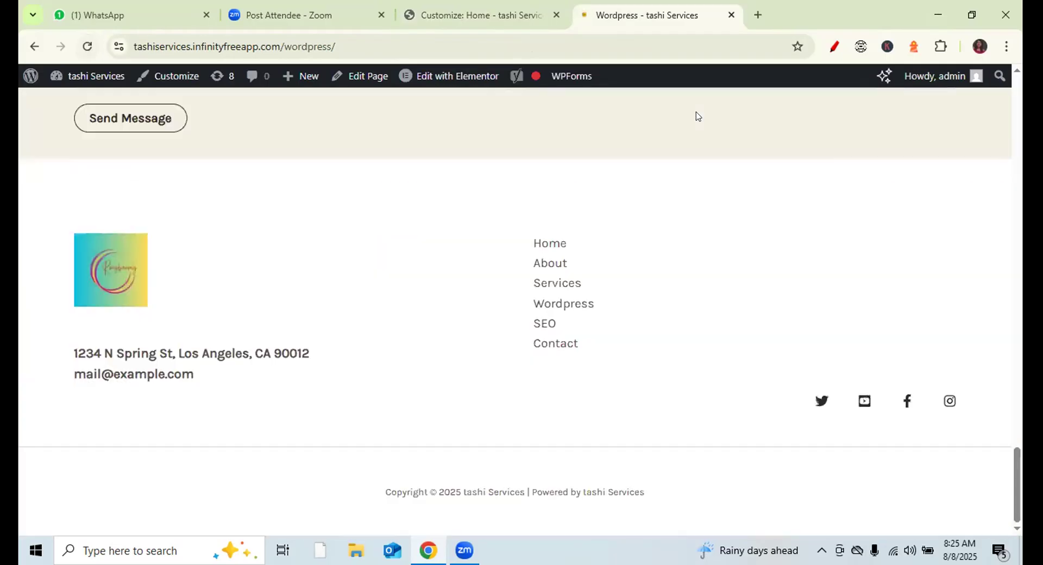
click(564, 307)
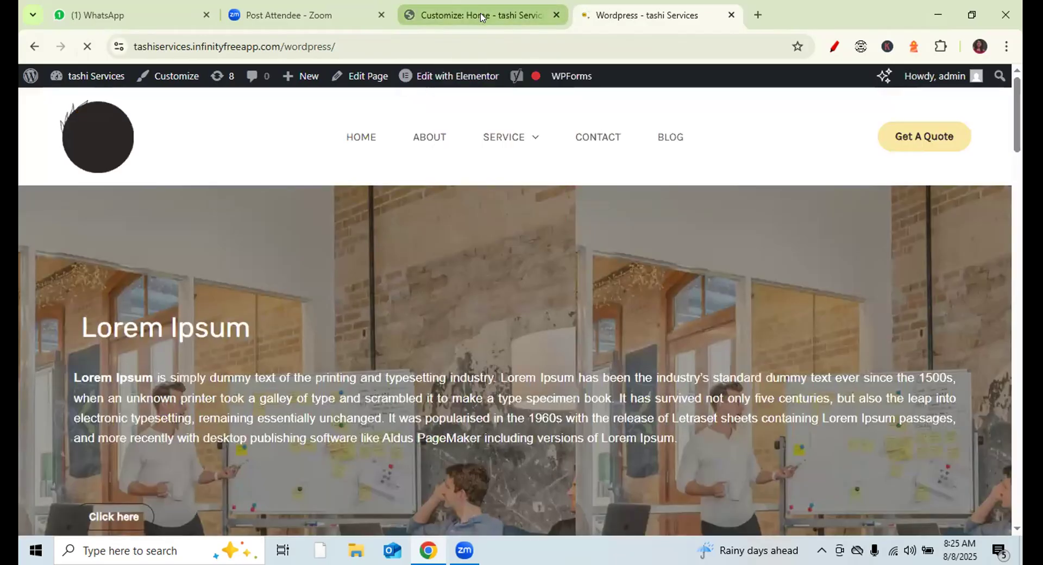
- Open the Search Engine Optimization service page and copy its web address
mouse_move(506, 138)
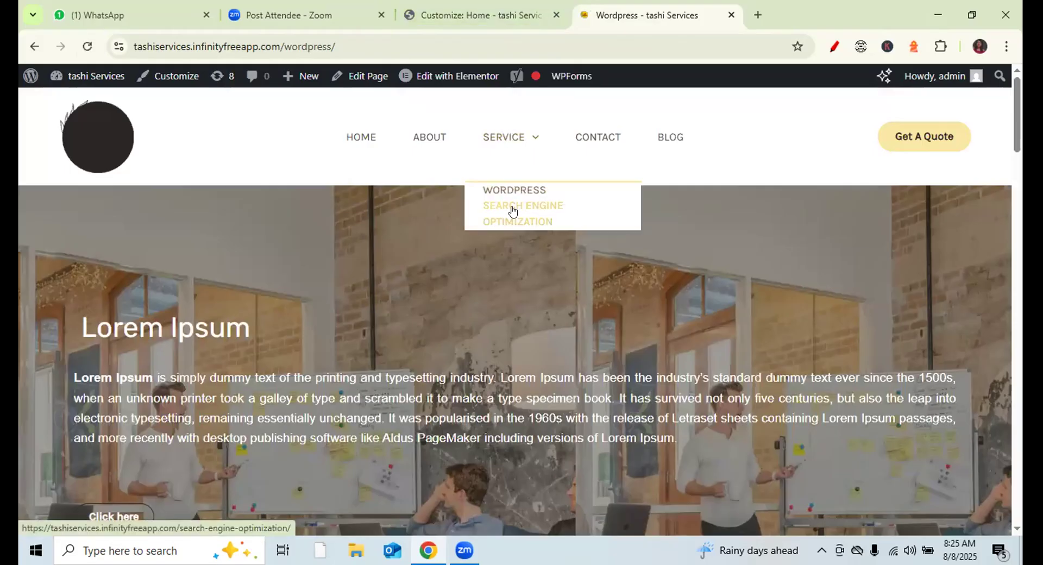
click(512, 211)
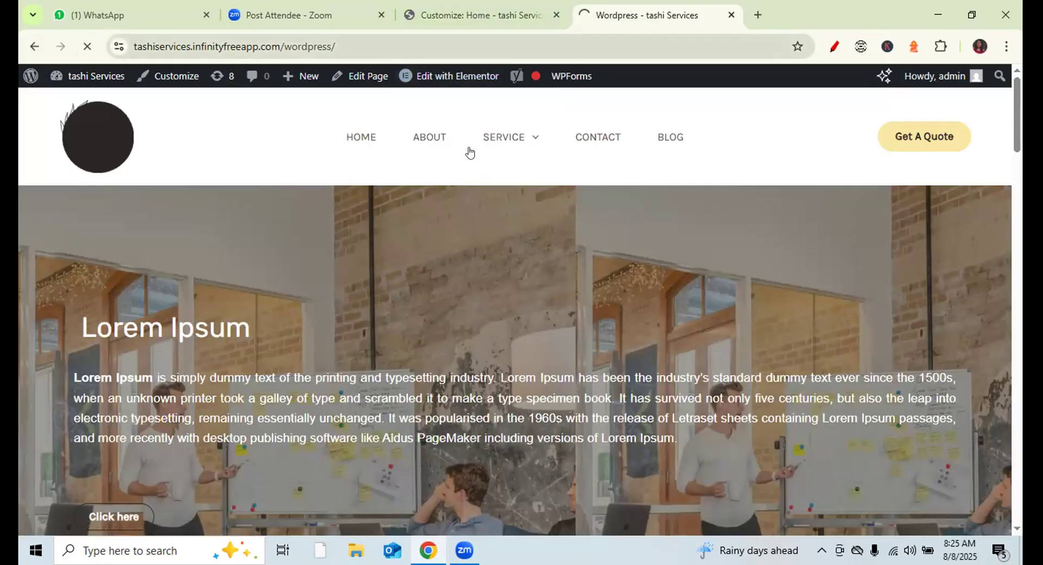
key(ctrl+l)
key(End)
key(shift+Left)
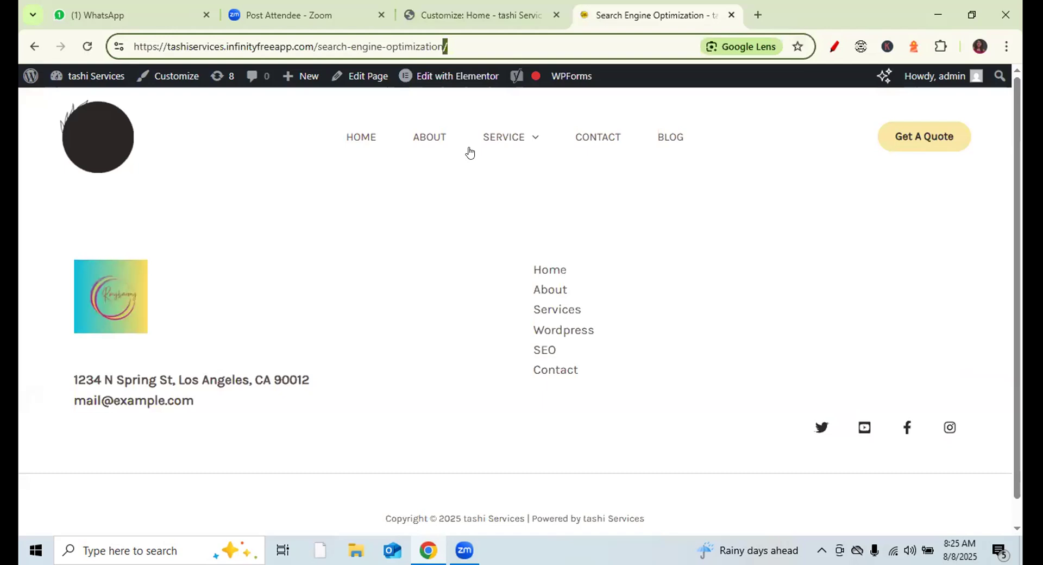
key(ctrl+a)
mouse_move(495, 143)
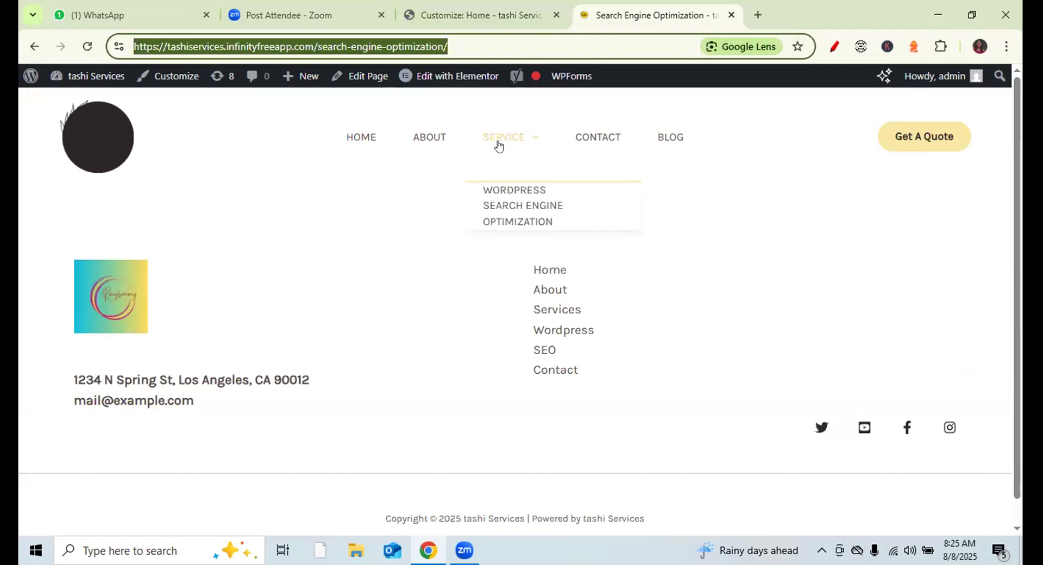
click(497, 189)
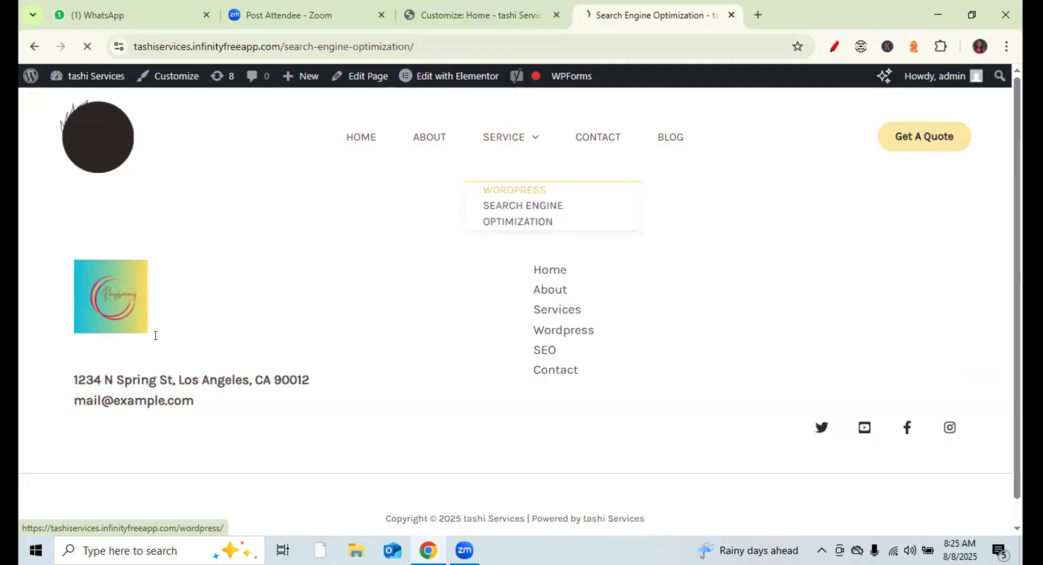
key(ctrl+shift+Tab)
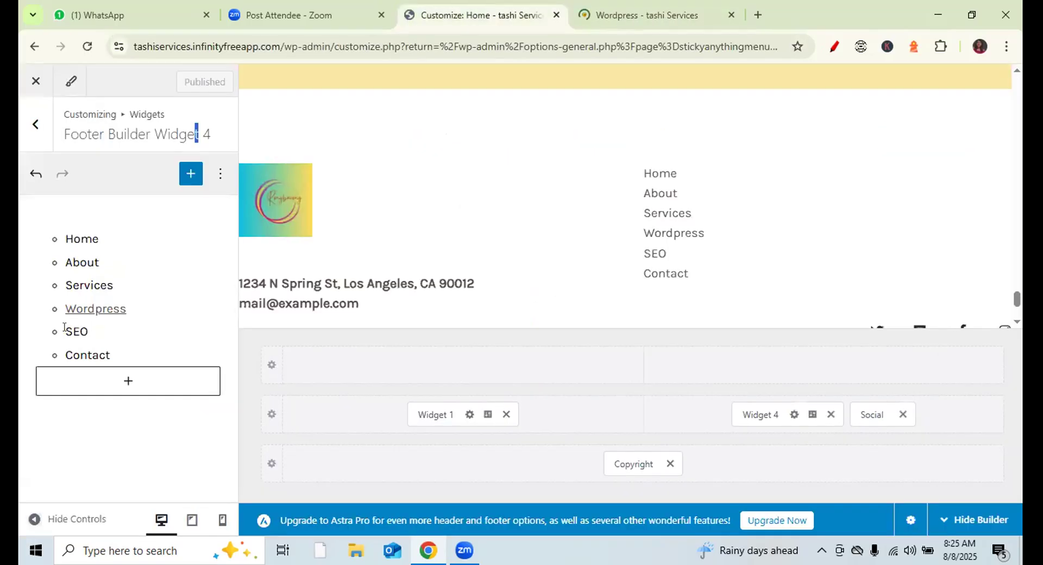
- Link the footer's SEO item to the copied Search Engine Optimization page address and publish
double_click(68, 330)
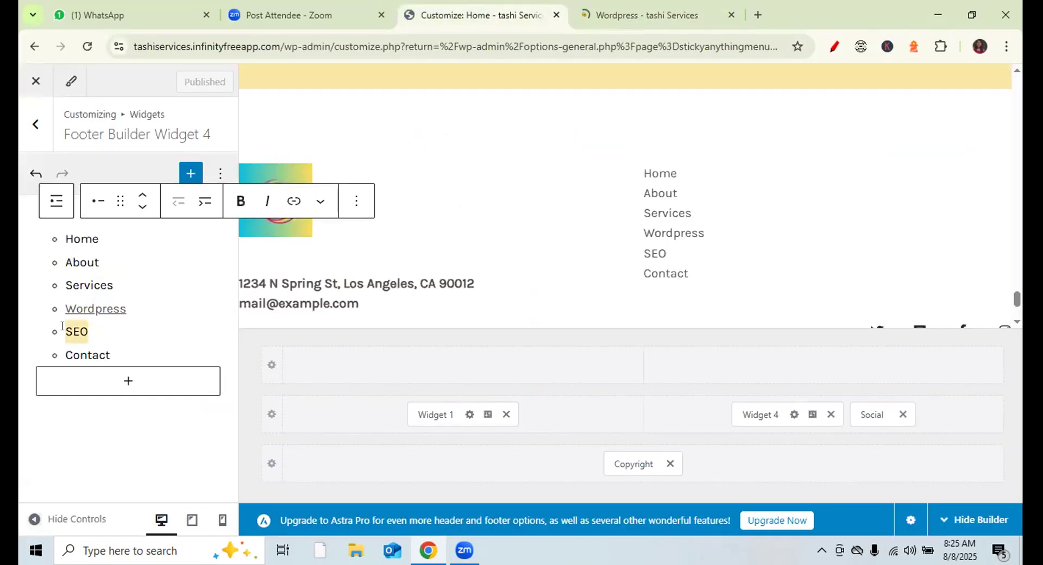
click(287, 206)
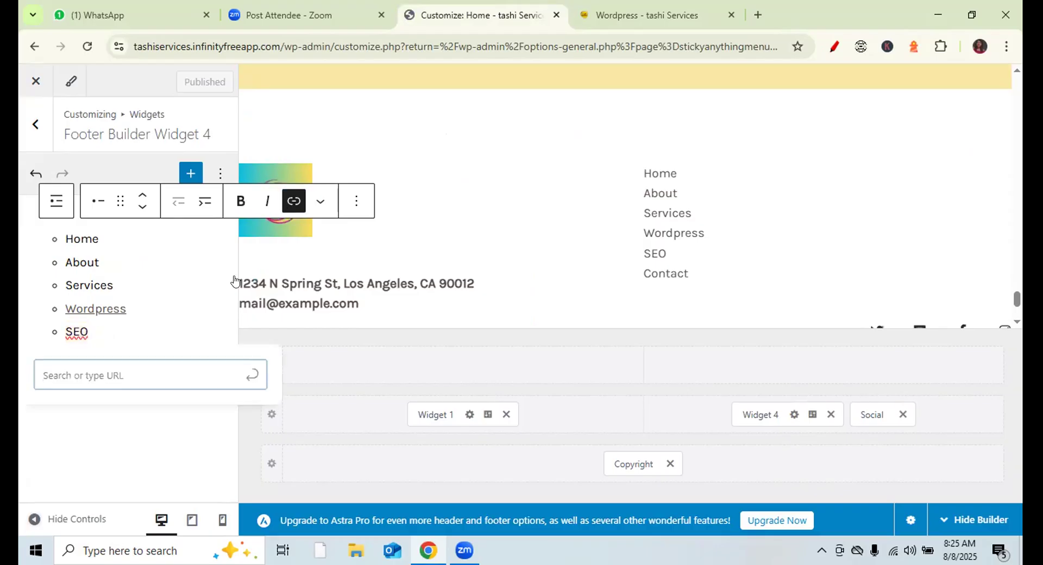
key(ctrl+v)
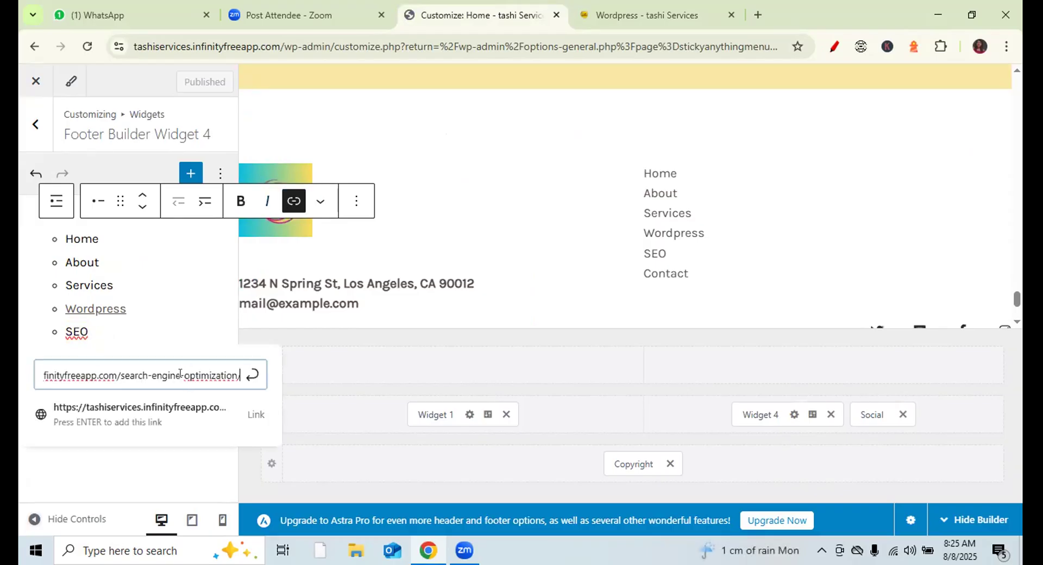
key(Return)
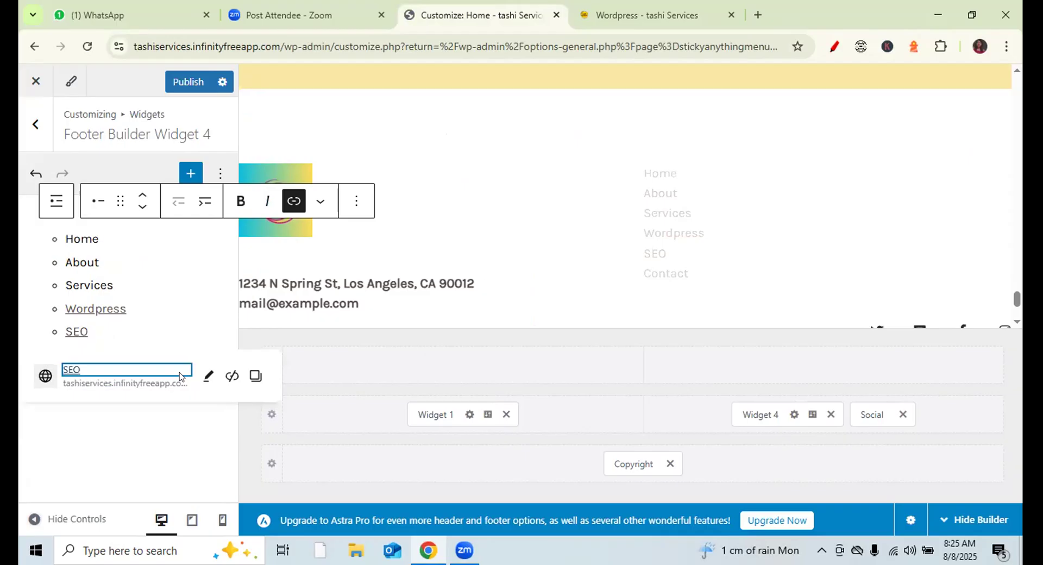
click(178, 81)
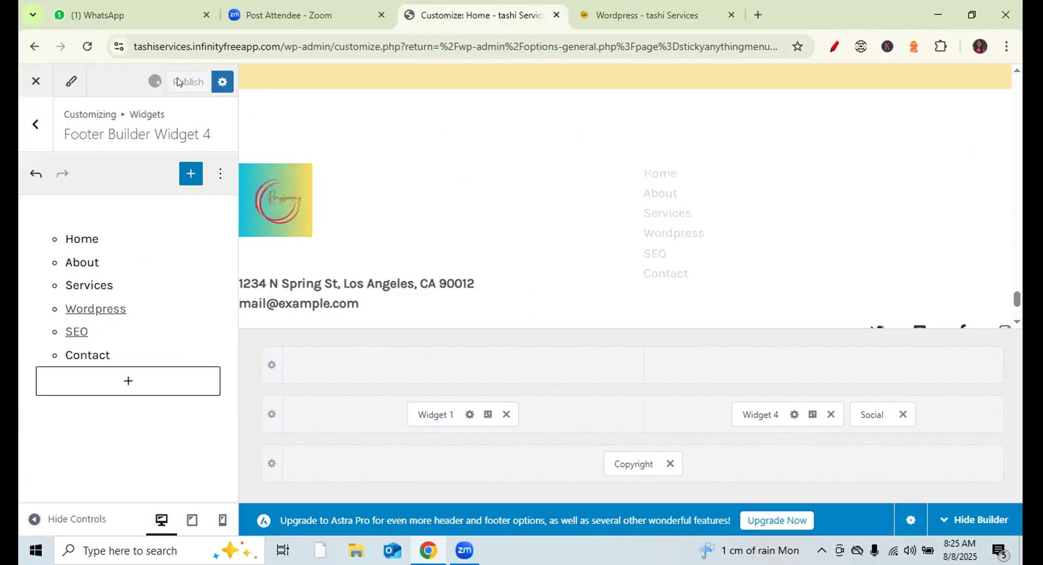
click(660, 8)
- Reload the live site and confirm the footer SEO link opens the Search Engine Optimization page
click(87, 46)
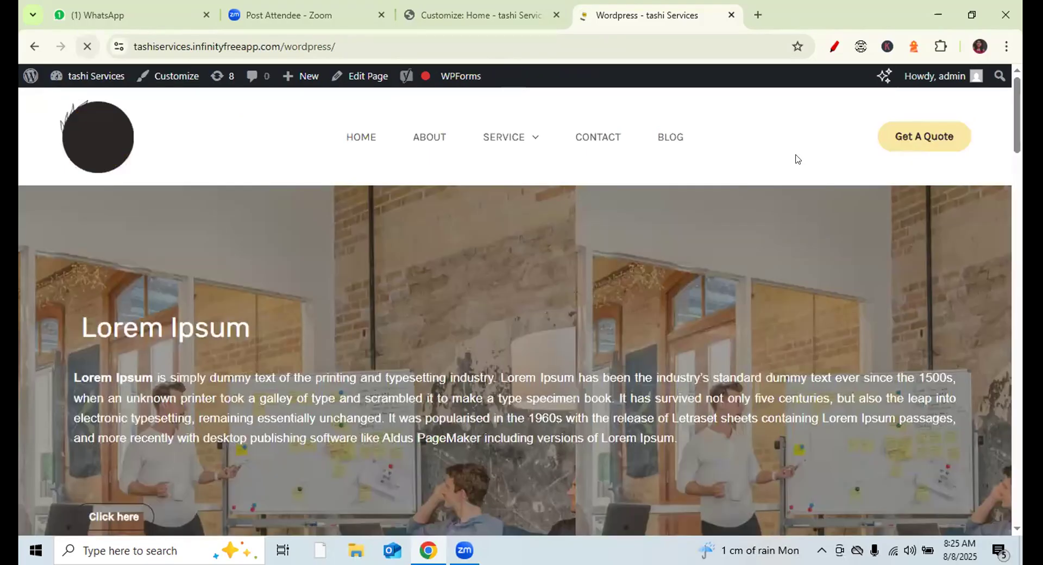
drag(1016, 116, 1015, 486)
click(542, 325)
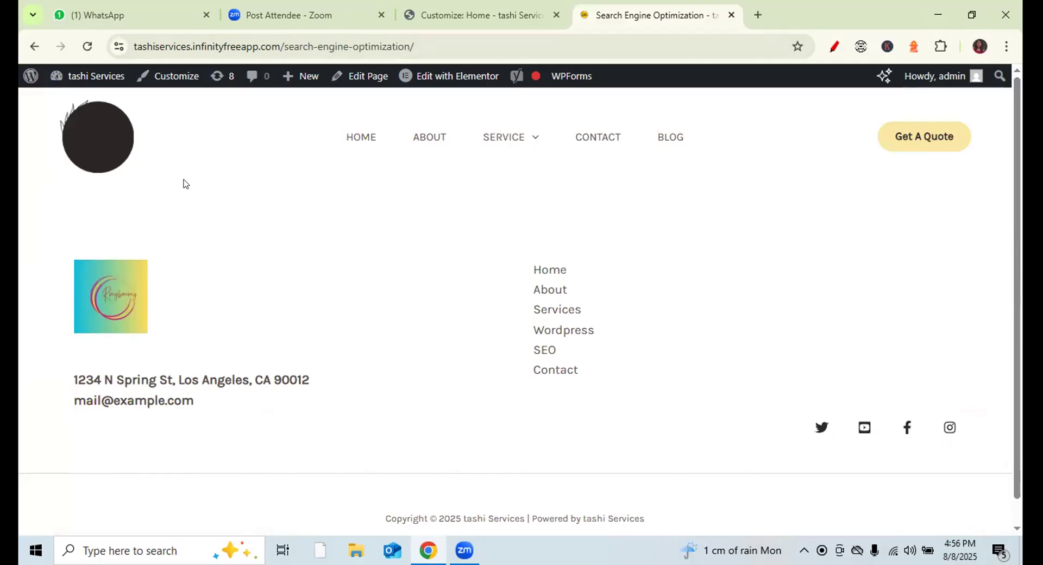
click(86, 46)
mouse_move(466, 137)
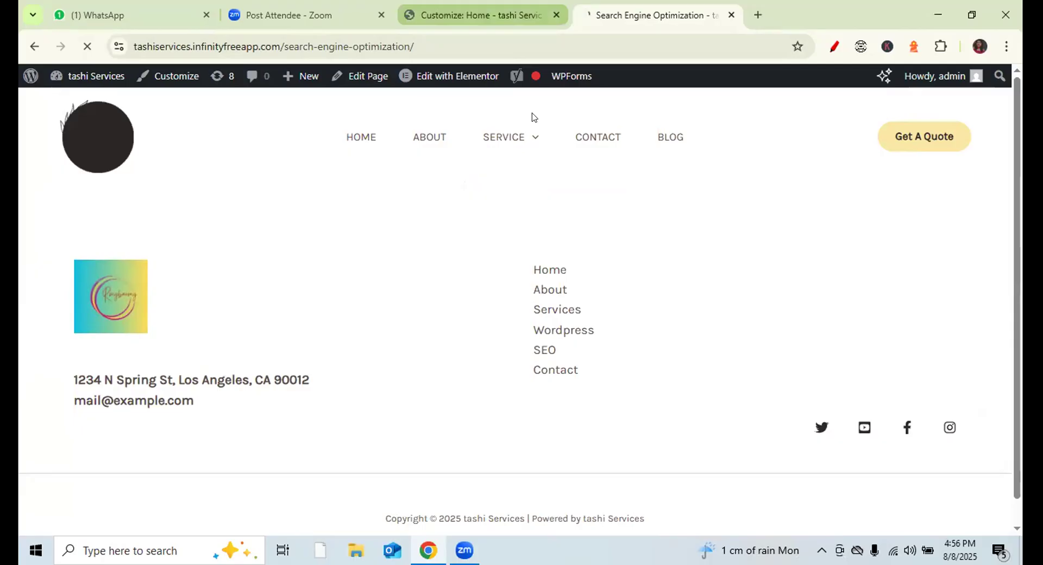
key(ctrl+shift+Tab)
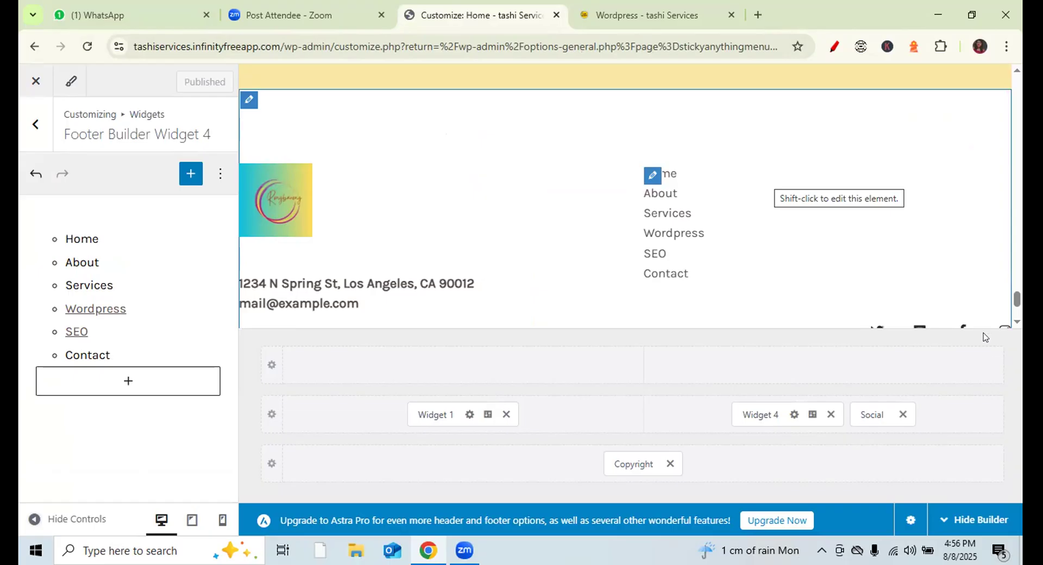
- Open the footer Social element and remove the bird icon from the Twitter item
click(865, 414)
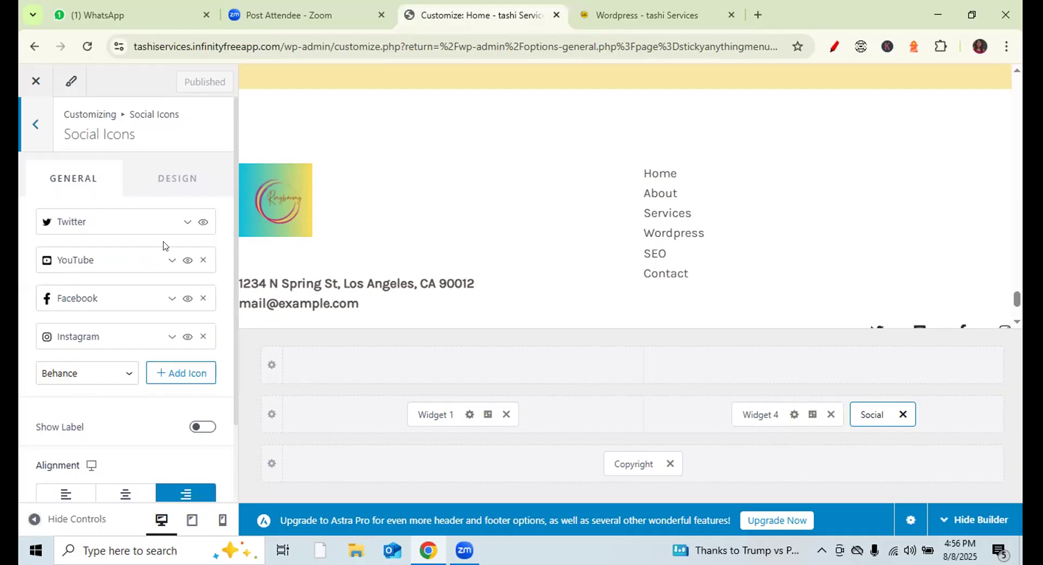
click(187, 224)
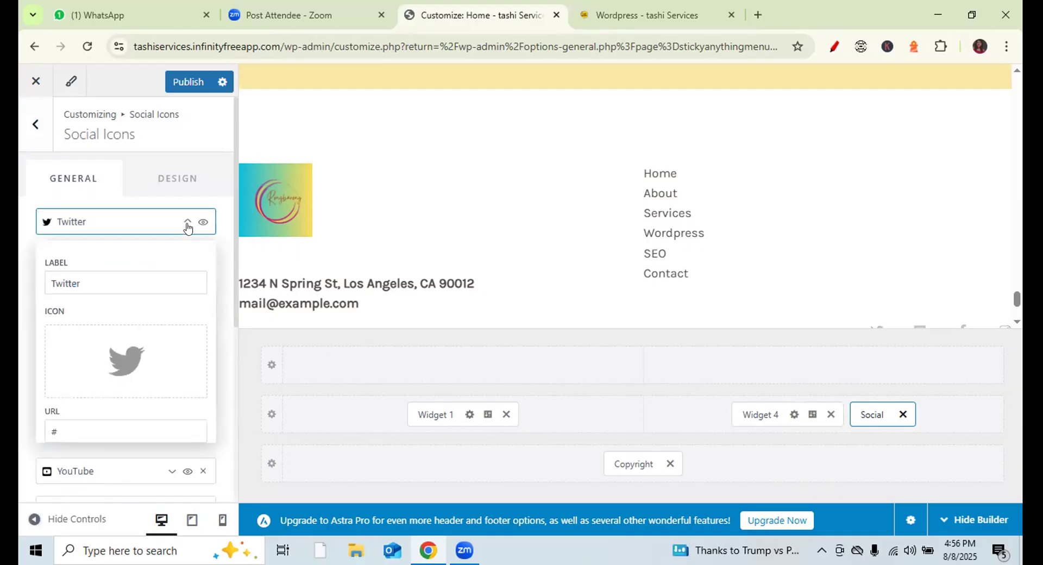
drag(234, 223, 234, 266)
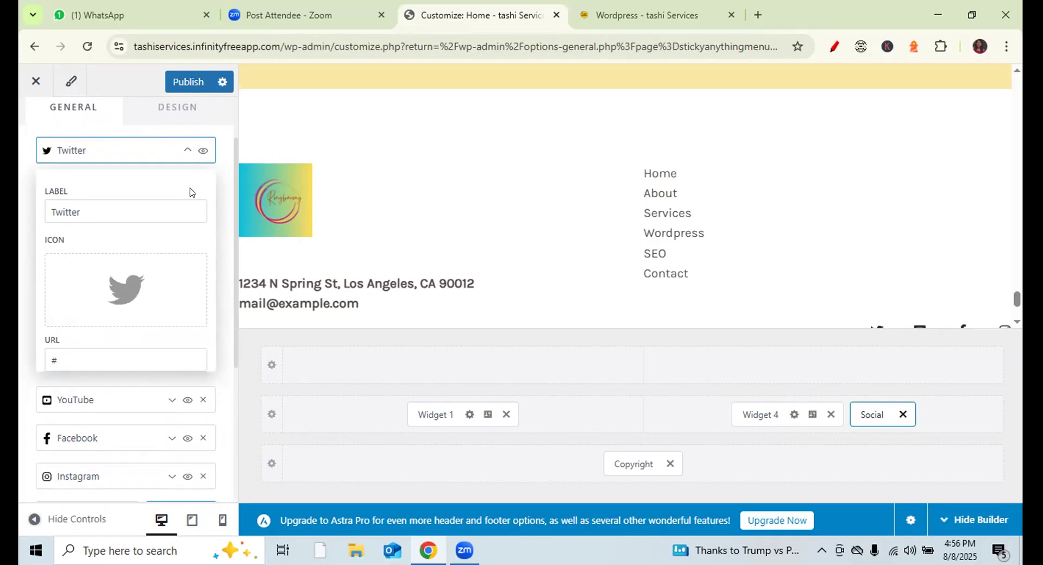
click(194, 268)
click(179, 360)
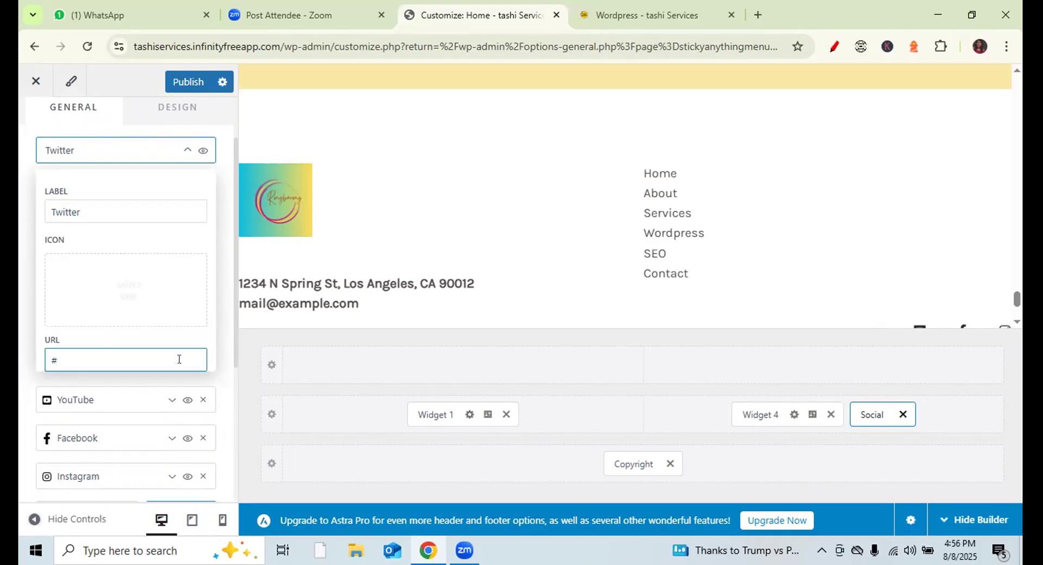
click(177, 156)
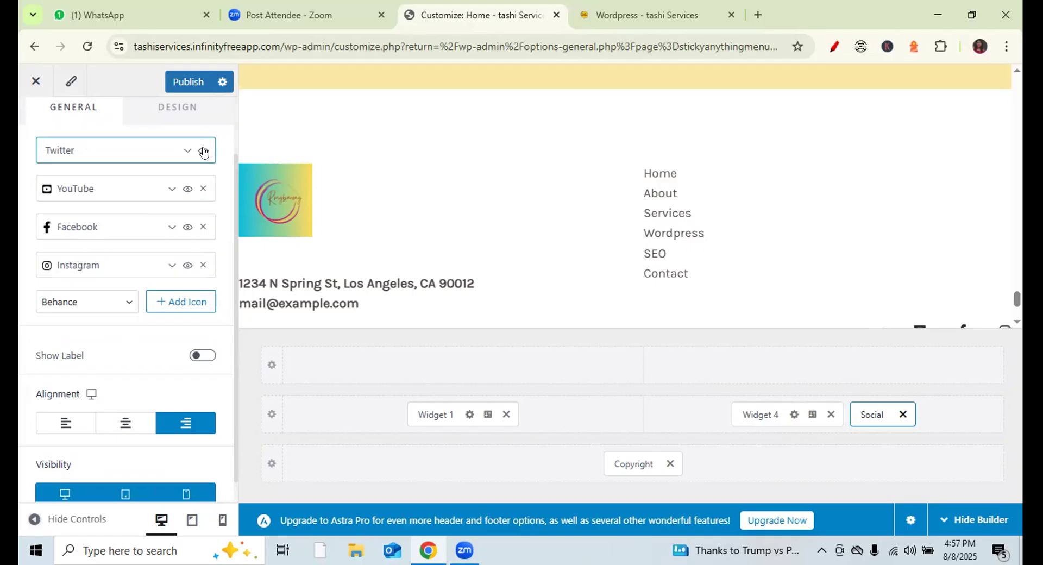
- Delete the Instagram item, hide Twitter, and expand the YouTube item's settings
click(202, 265)
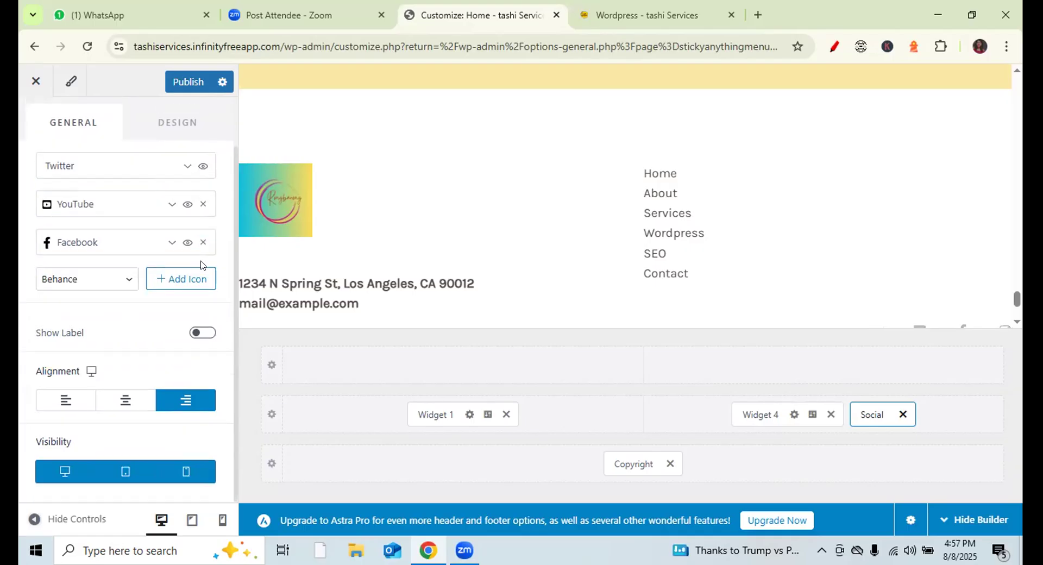
click(203, 170)
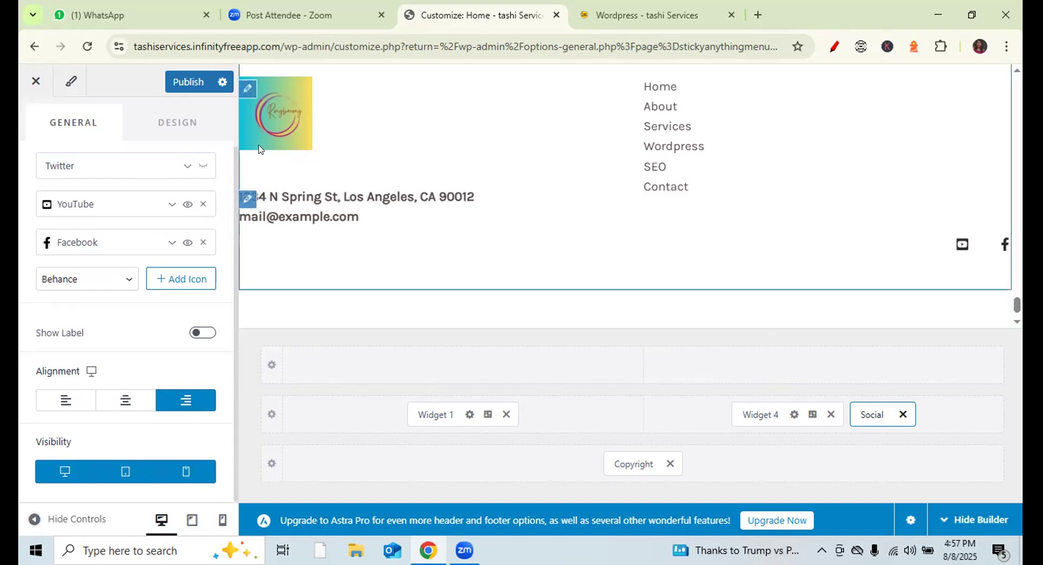
click(83, 205)
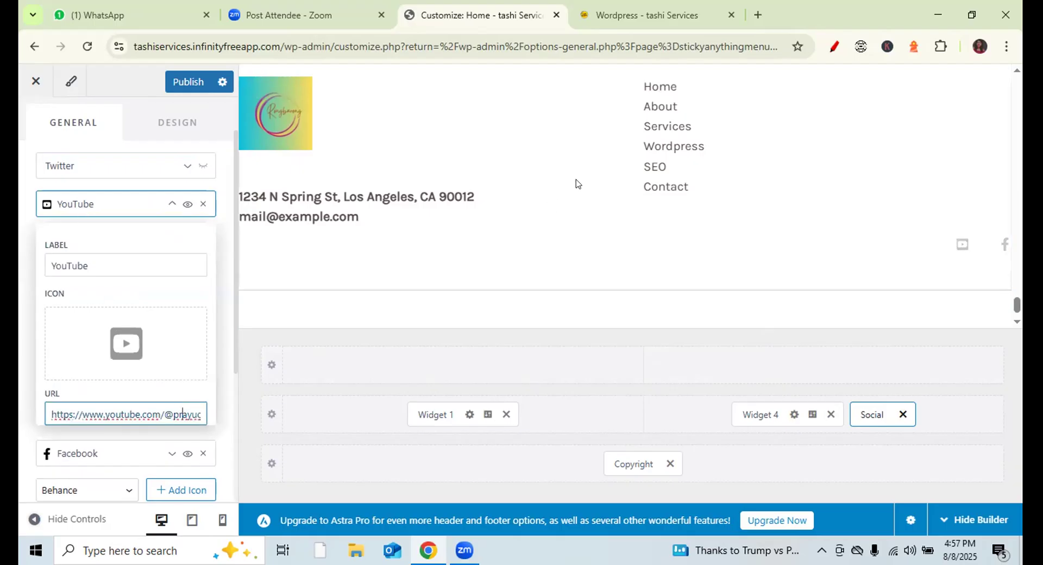
- Find the Prayug Unit of Stuvalley channel on YouTube and copy its address
click(757, 14)
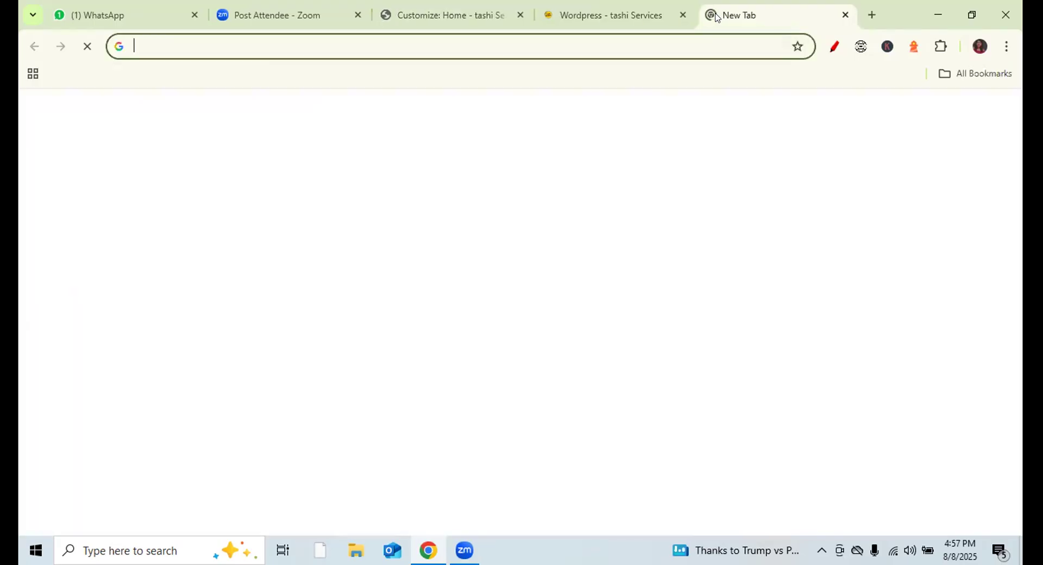
text(y)
key(Return)
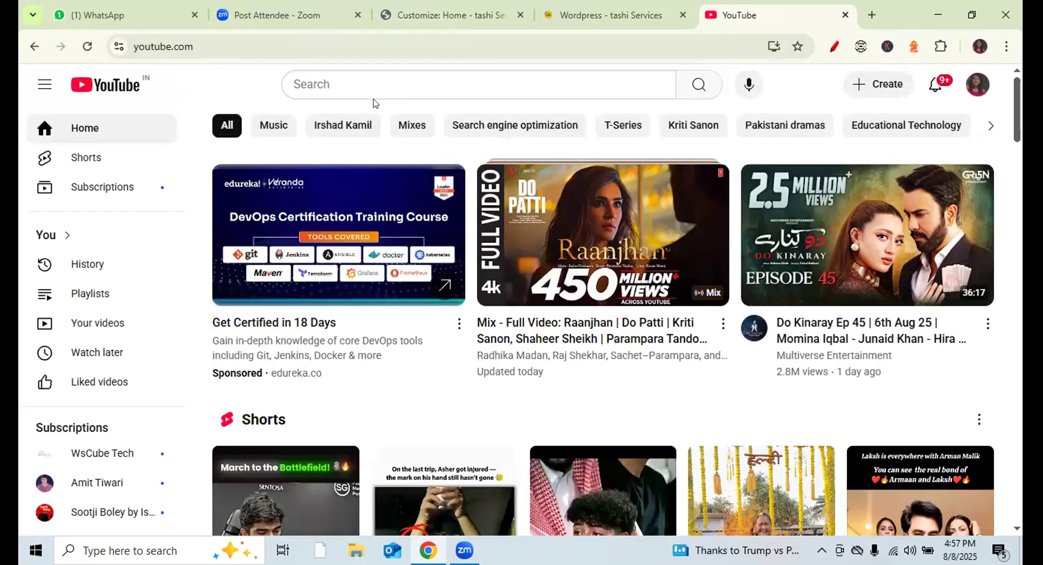
click(367, 88)
text(prayug)
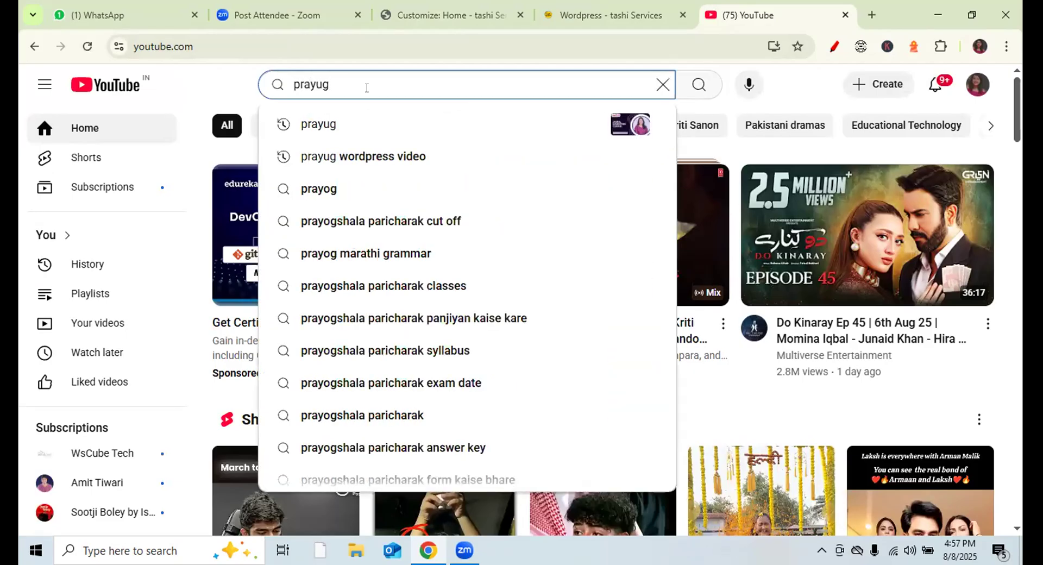
key(Return)
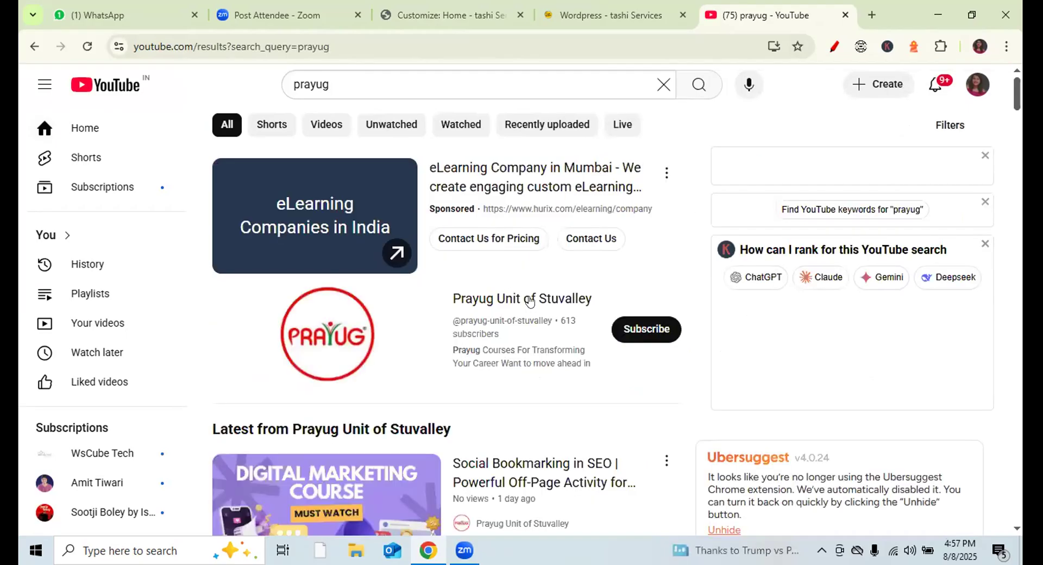
click(529, 300)
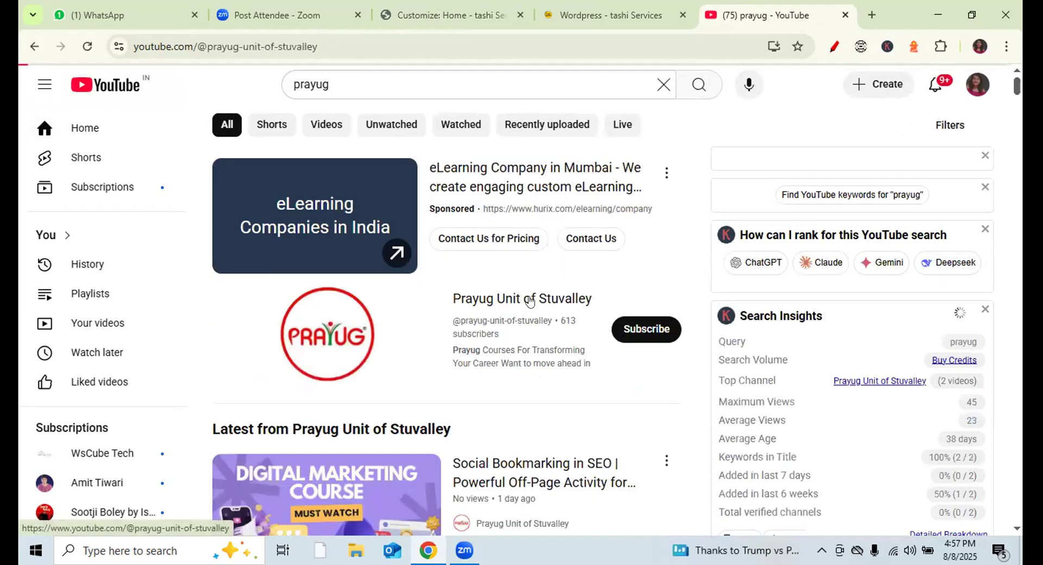
key(ctrl+l)
key(ctrl+c)
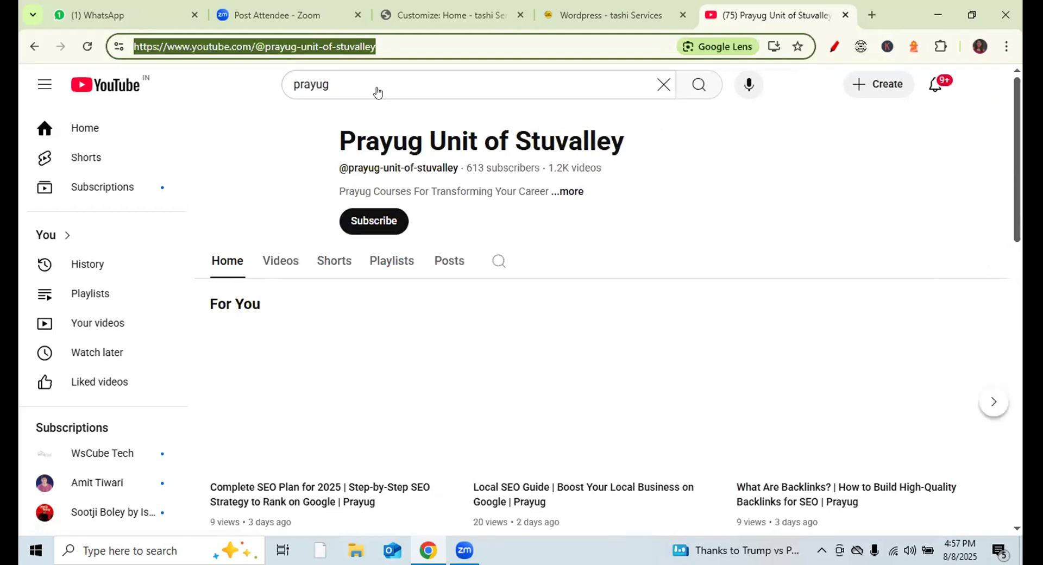
key(ctrl+shift+Tab)
key(ctrl+shift+Tab)
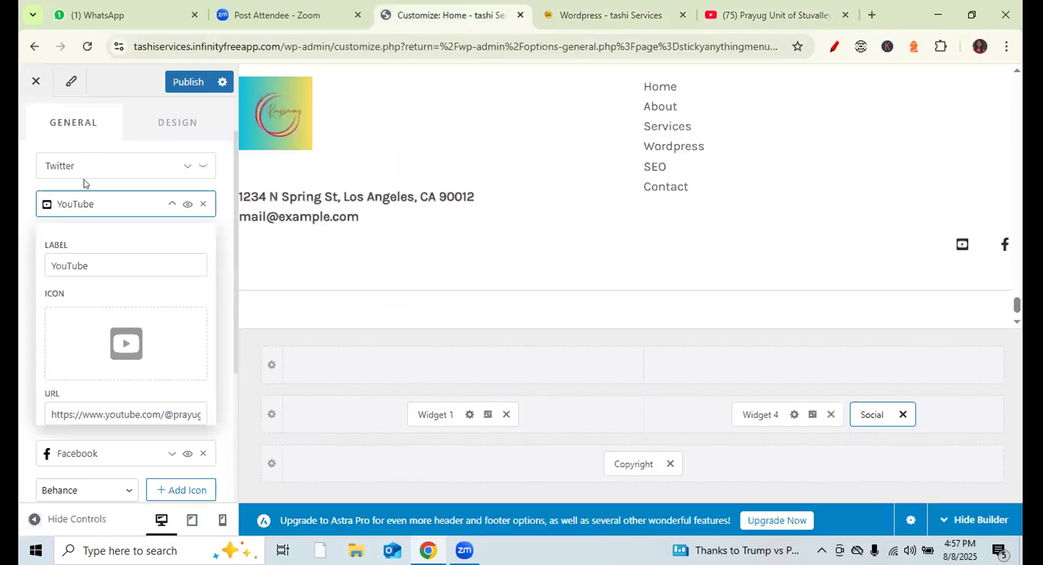
- Replace the YouTube item's URL with the full Prayug channel address
click(130, 414)
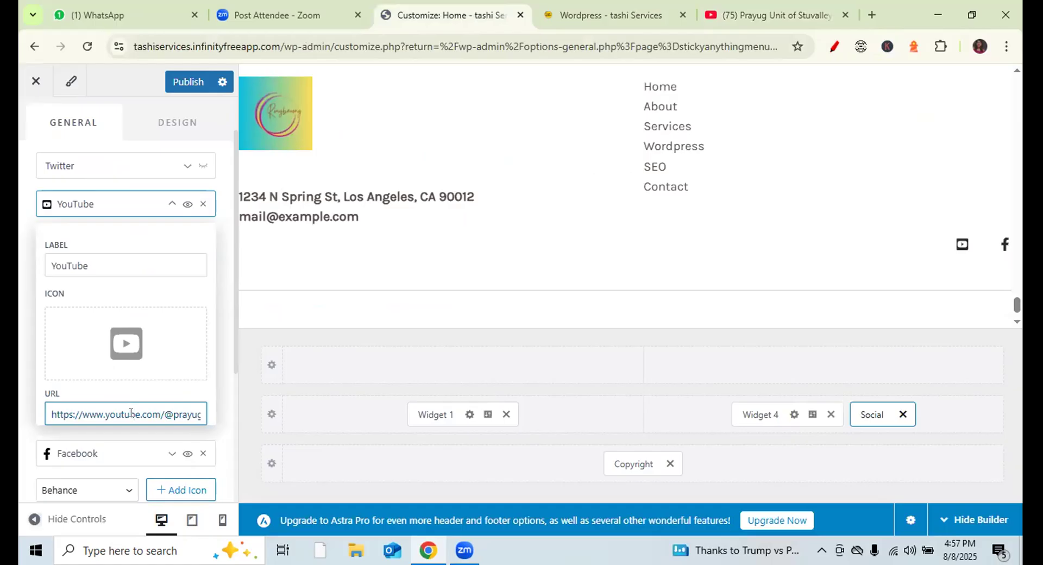
key(BackSpace)
key(BackSpace)
key(BackSpace)
key(BackSpace)
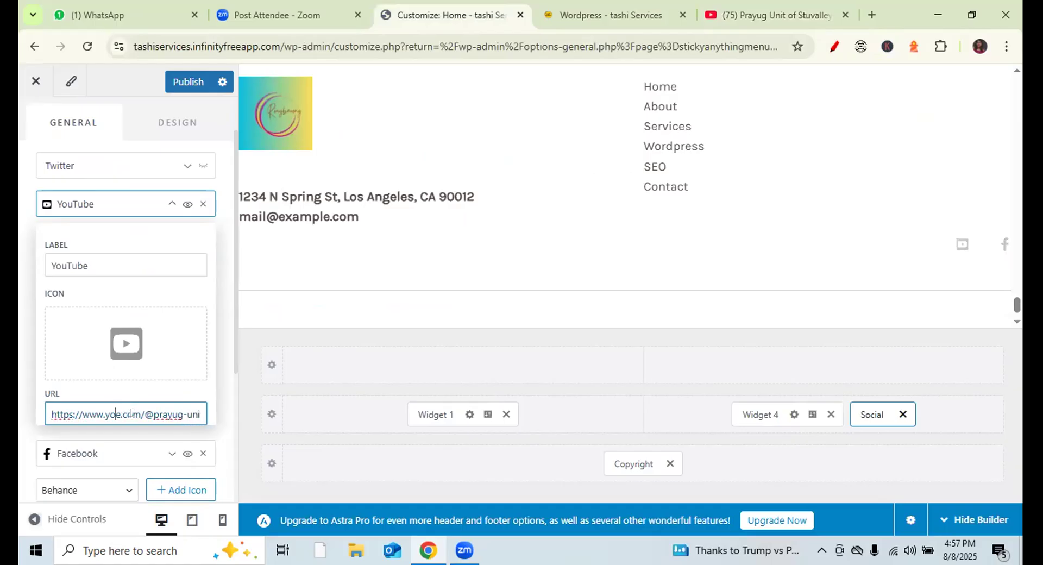
key(BackSpace)
key(BackSpace)
key(BackSpace)
key(BackSpace)
key(BackSpace)
key(BackSpace)
key(BackSpace)
key(BackSpace)
key(BackSpace)
key(BackSpace)
key(BackSpace)
key(BackSpace)
key(BackSpace)
key(BackSpace)
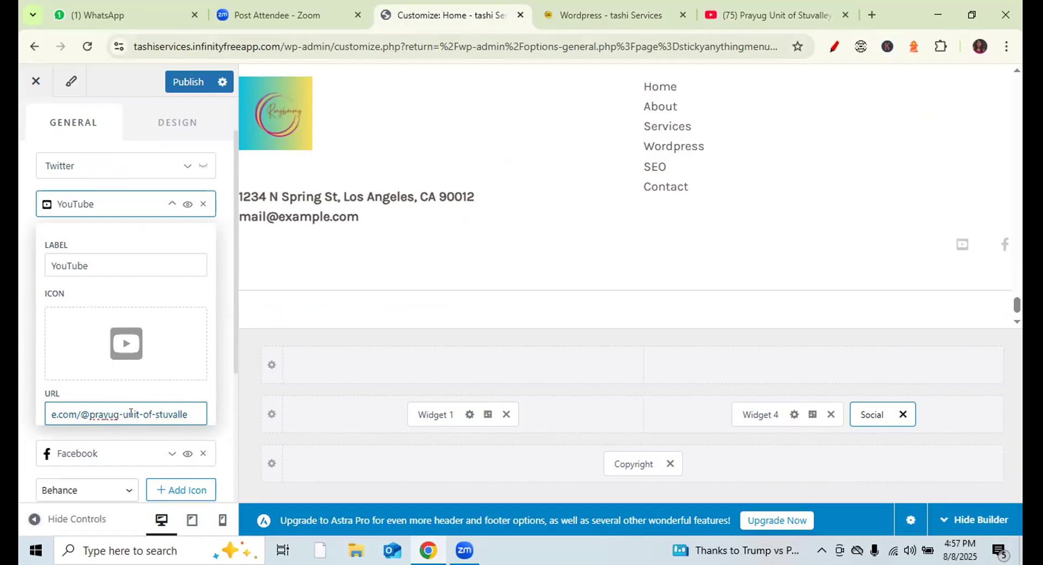
key(BackSpace)
key(BackSpace)
key(BackSpace)
key(BackSpace)
key(BackSpace)
key(BackSpace)
key(BackSpace)
key(BackSpace)
key(BackSpace)
key(BackSpace)
key(BackSpace)
key(BackSpace)
key(BackSpace)
key(BackSpace)
key(BackSpace)
key(BackSpace)
key(BackSpace)
key(BackSpace)
key(BackSpace)
key(BackSpace)
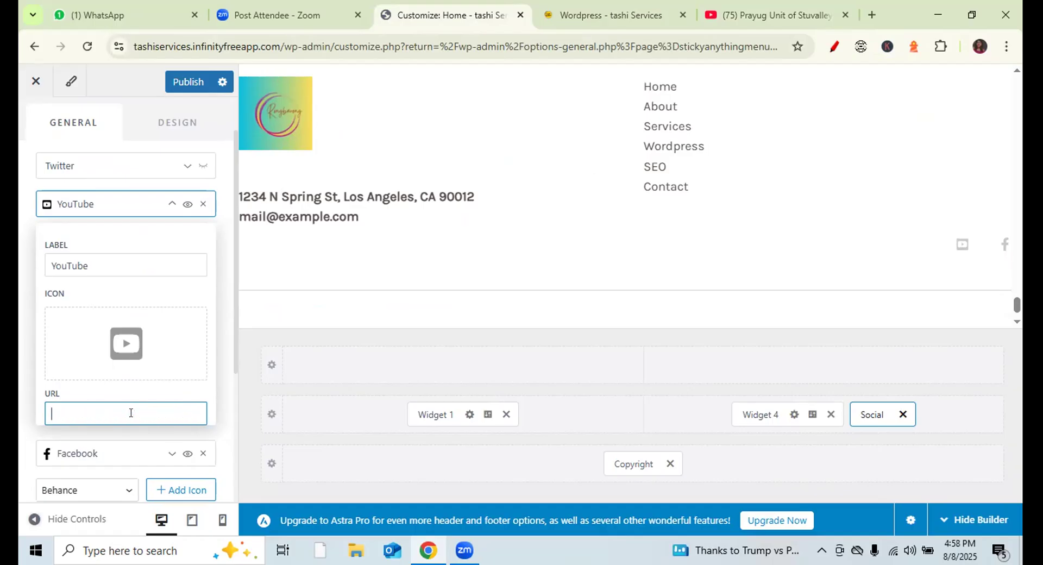
key(ctrl+v)
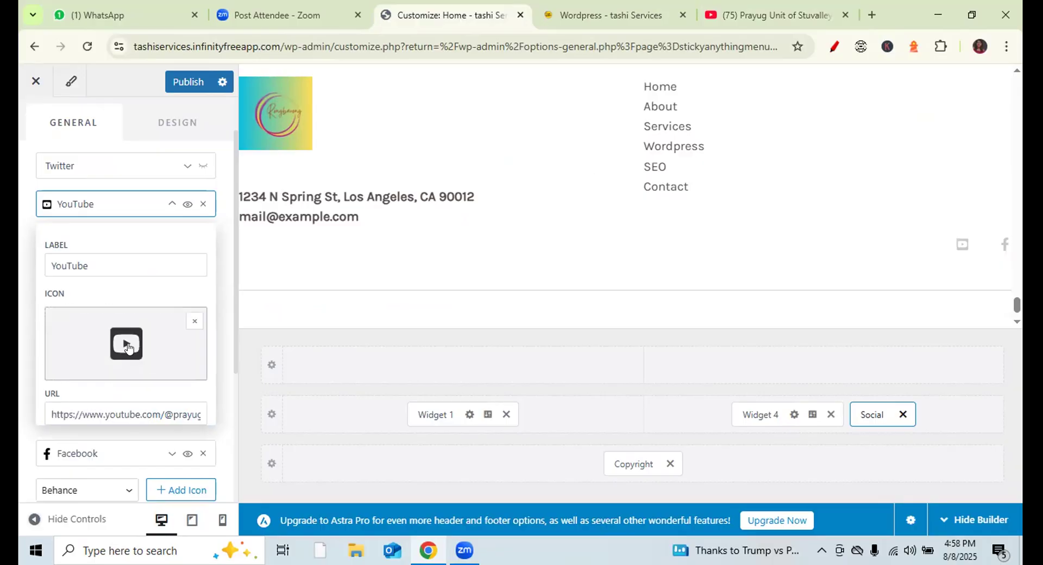
- Give the YouTube item the YouTube icon, make Twitter visible again, and add a new social icon
click(132, 360)
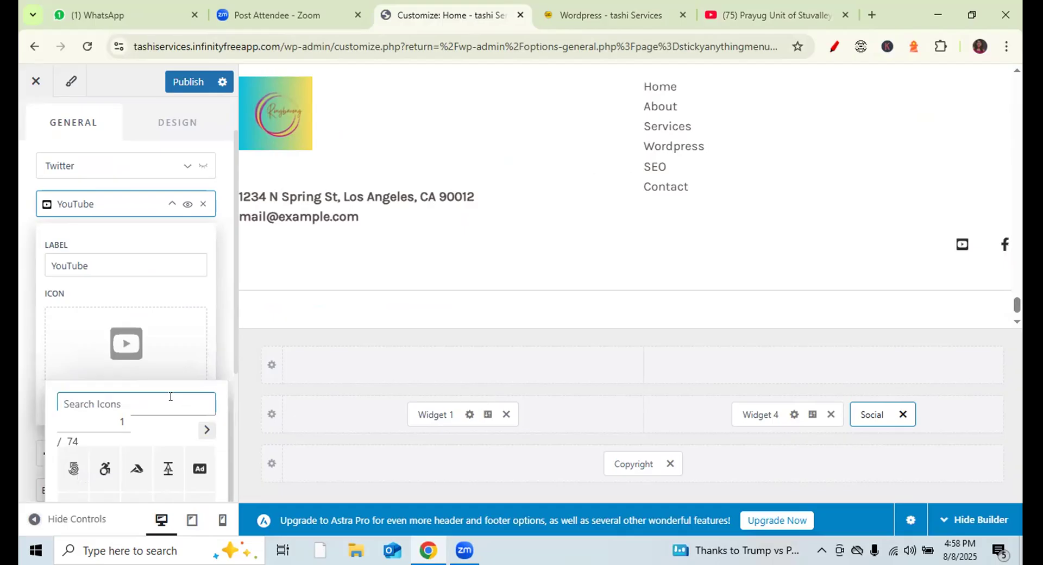
text(youtube)
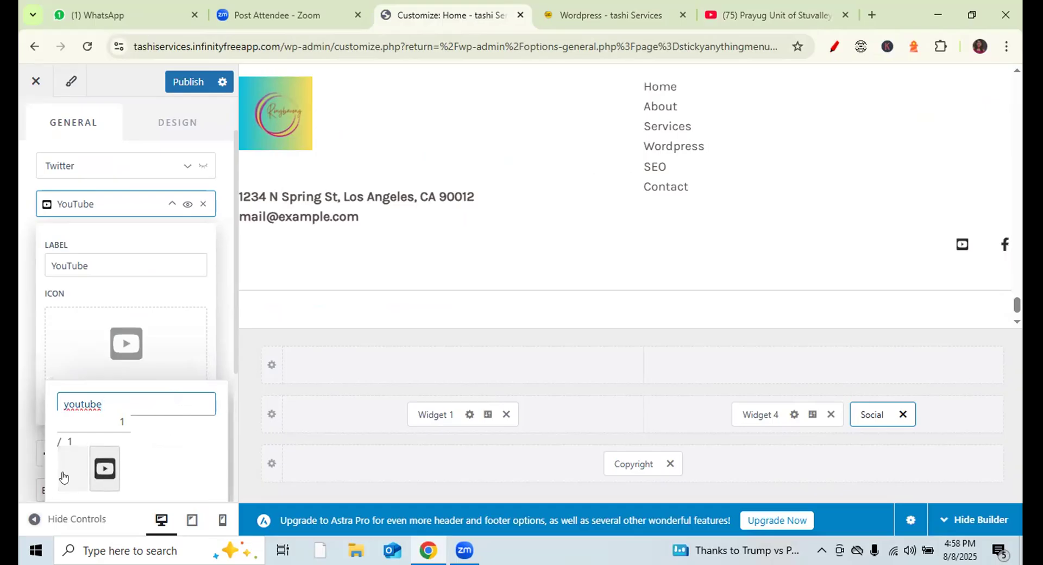
click(104, 477)
click(105, 473)
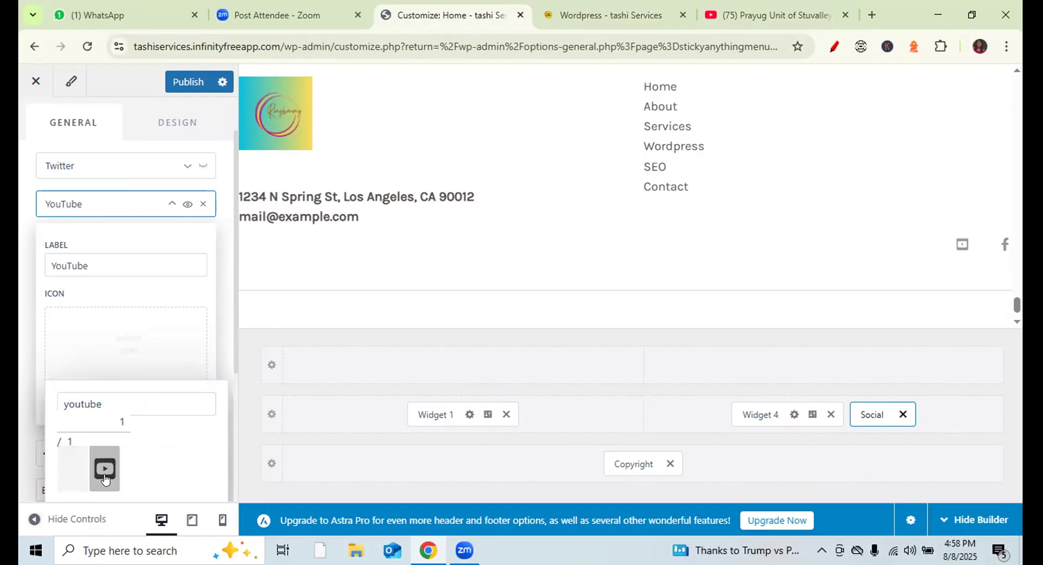
click(167, 205)
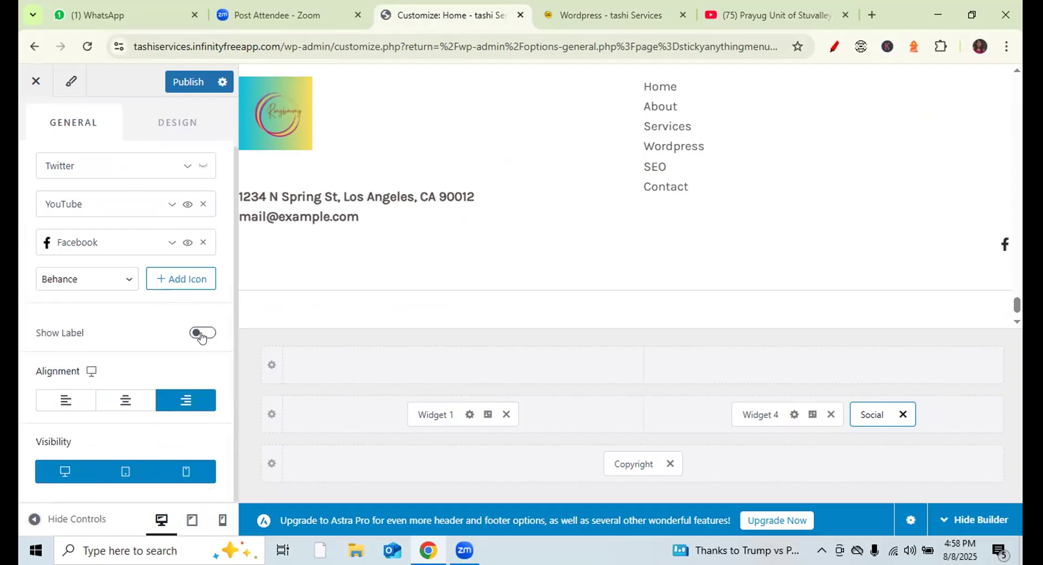
click(203, 165)
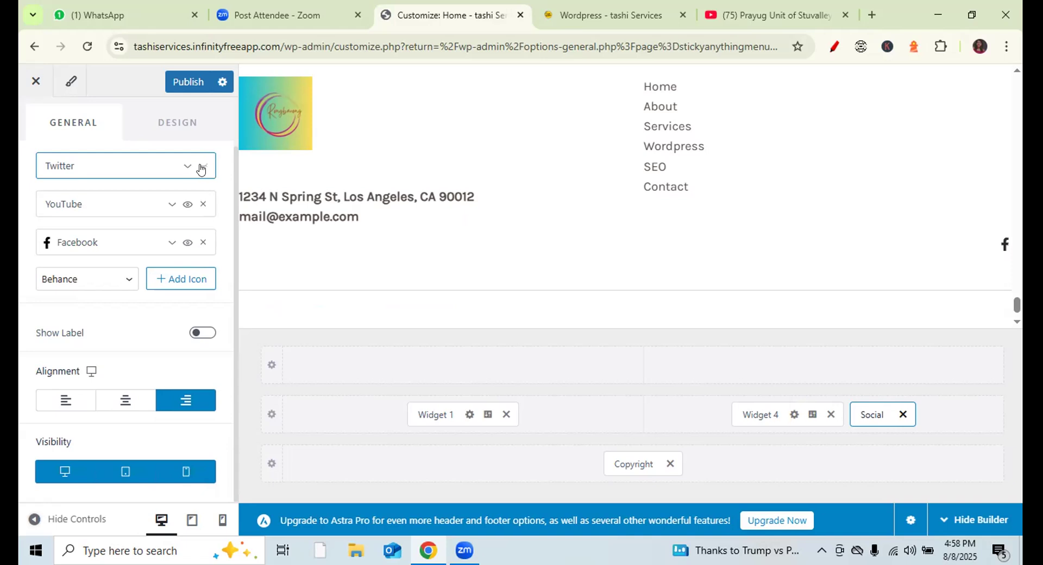
click(189, 287)
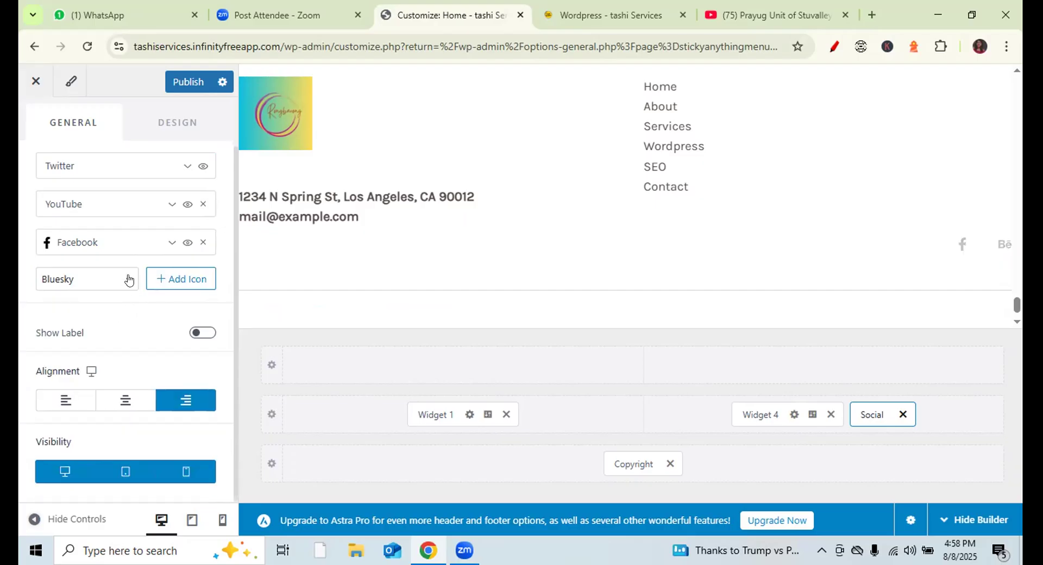
- Add a Twitter / X icon to the footer social row
click(128, 279)
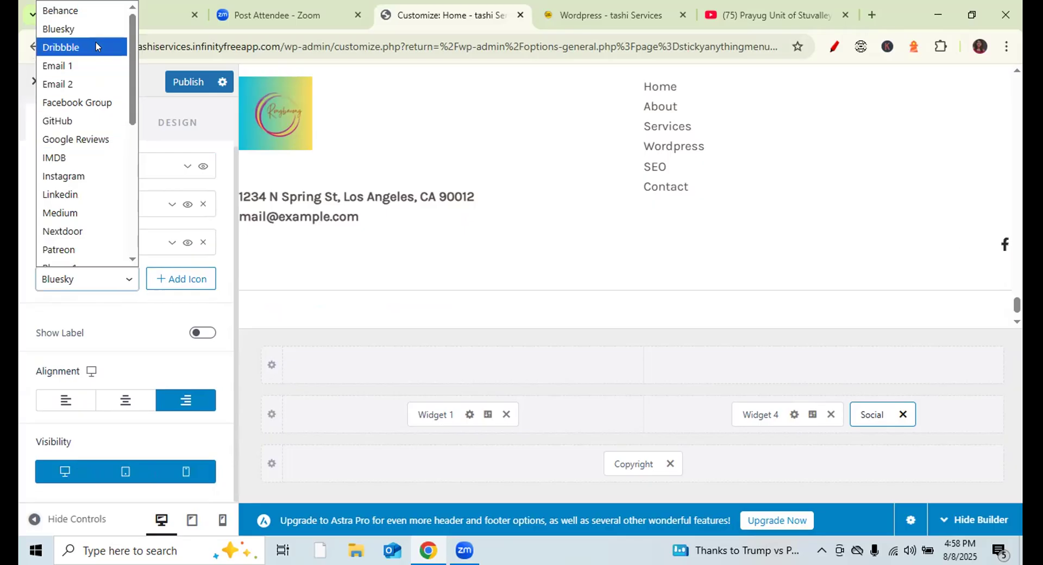
drag(130, 69, 129, 193)
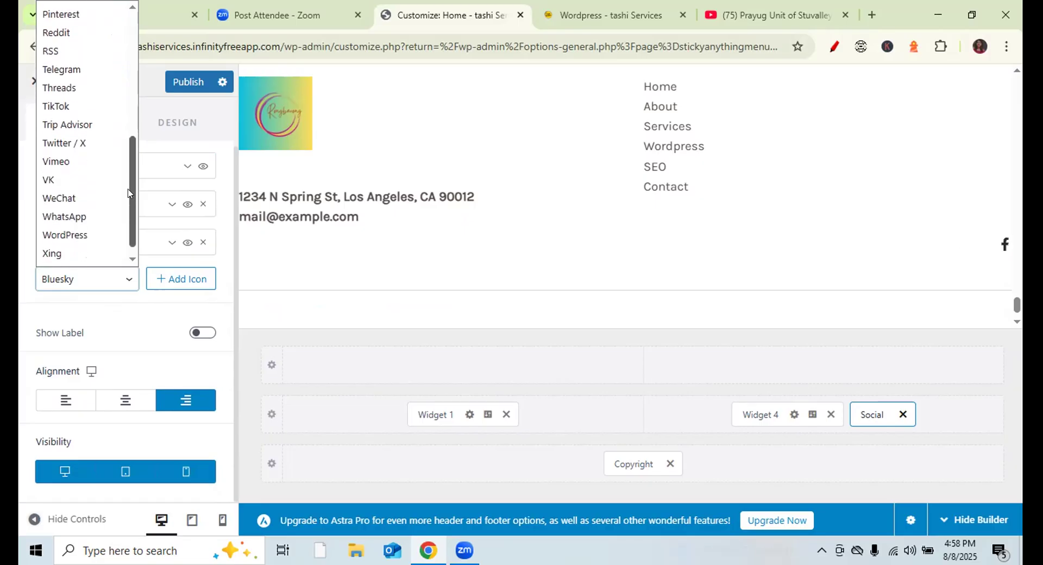
click(84, 144)
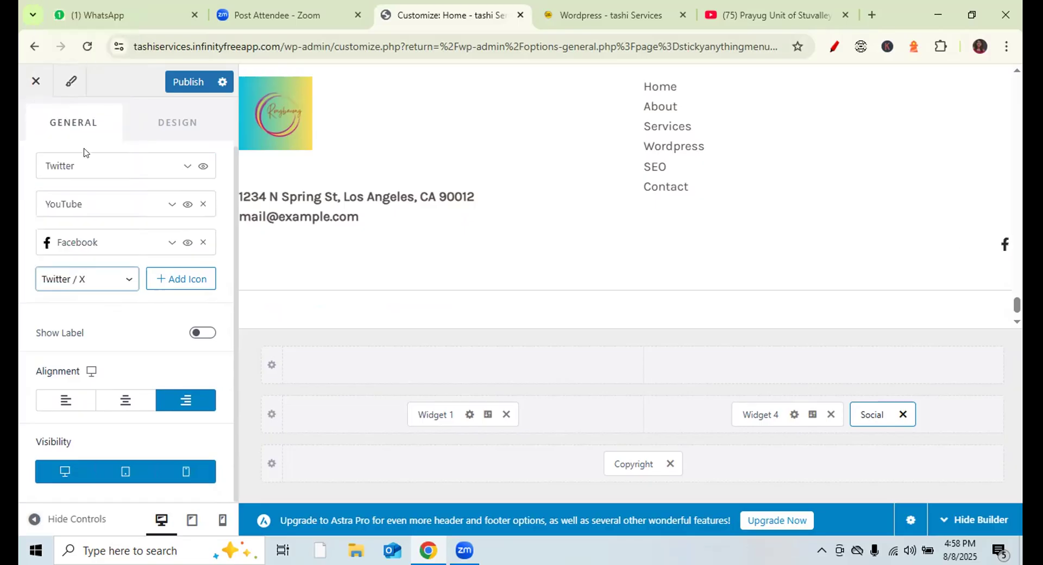
click(177, 280)
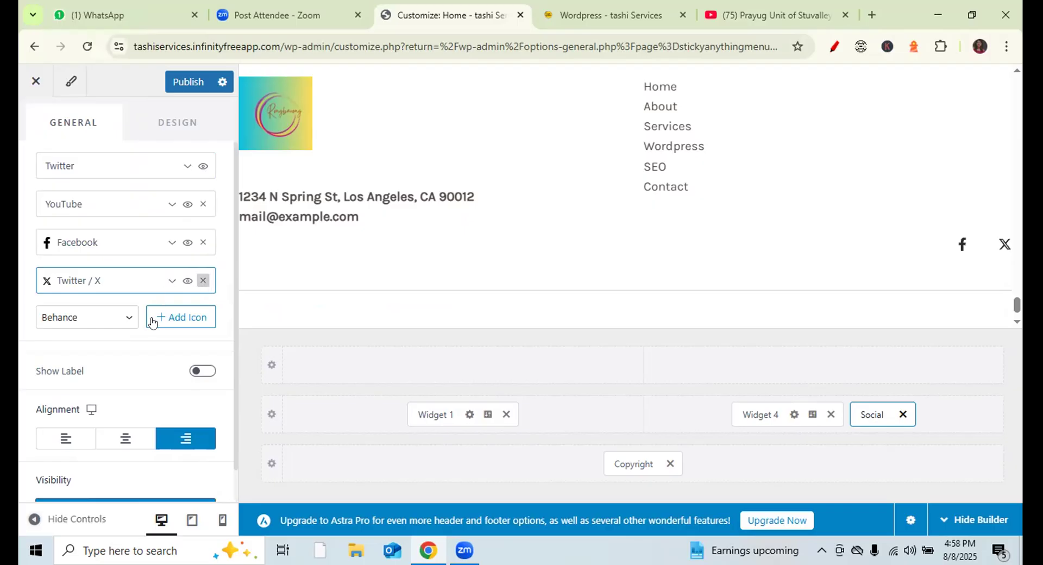
- Add Pinterest and Instagram icons to the footer social row
click(128, 279)
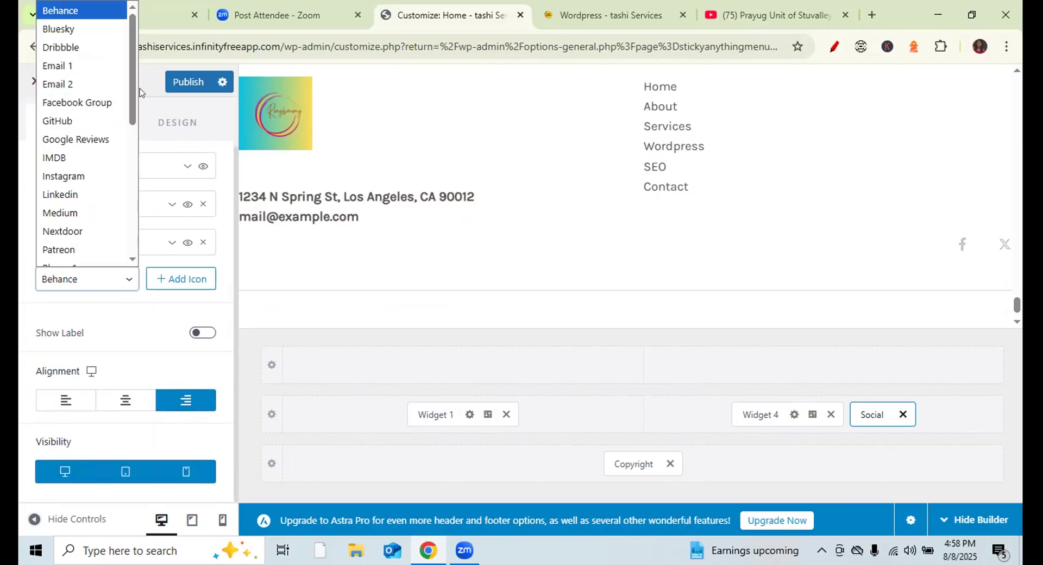
drag(129, 93, 128, 184)
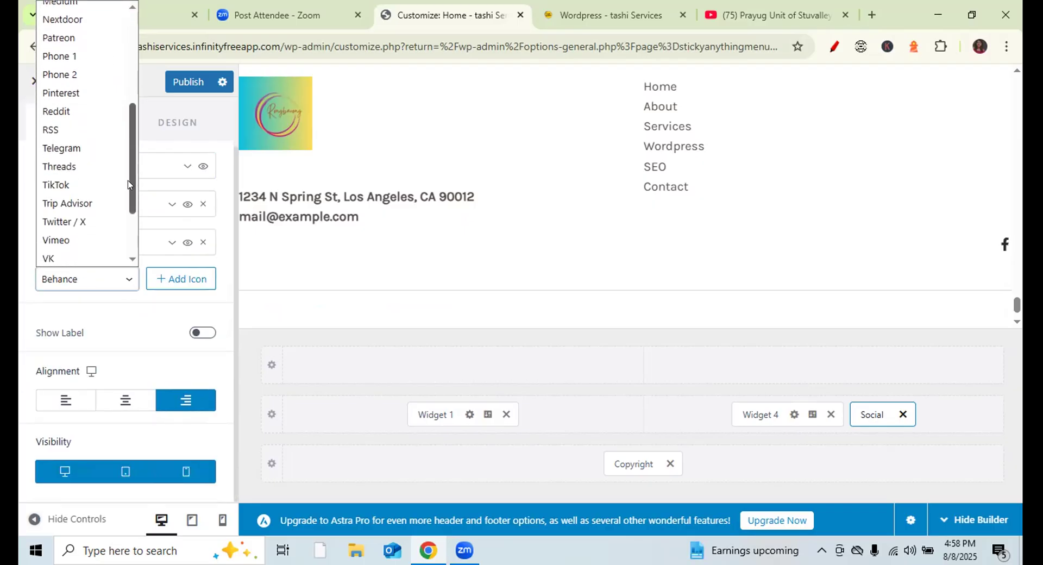
click(82, 96)
click(180, 280)
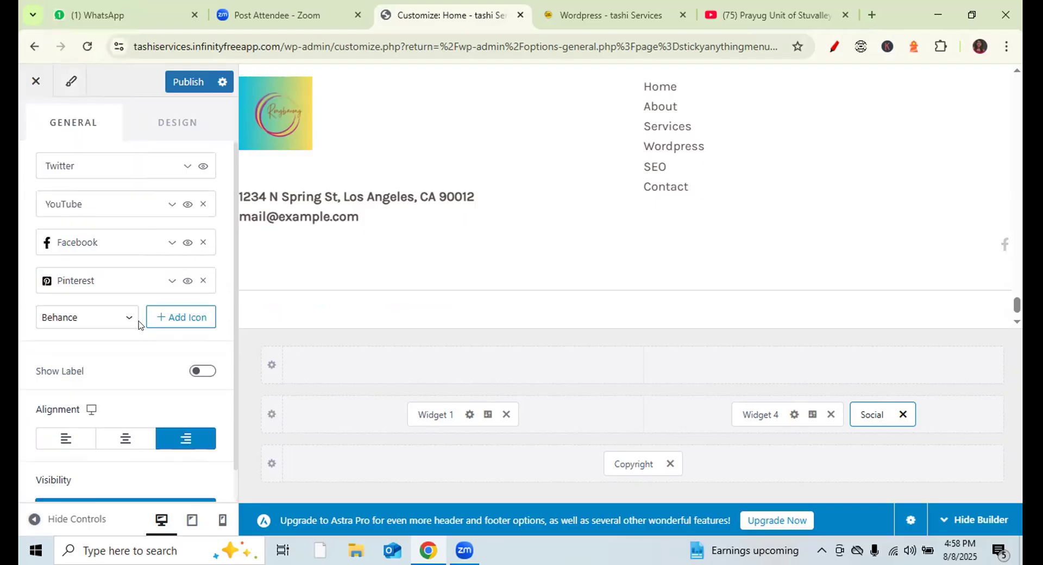
click(122, 319)
drag(130, 128, 120, 259)
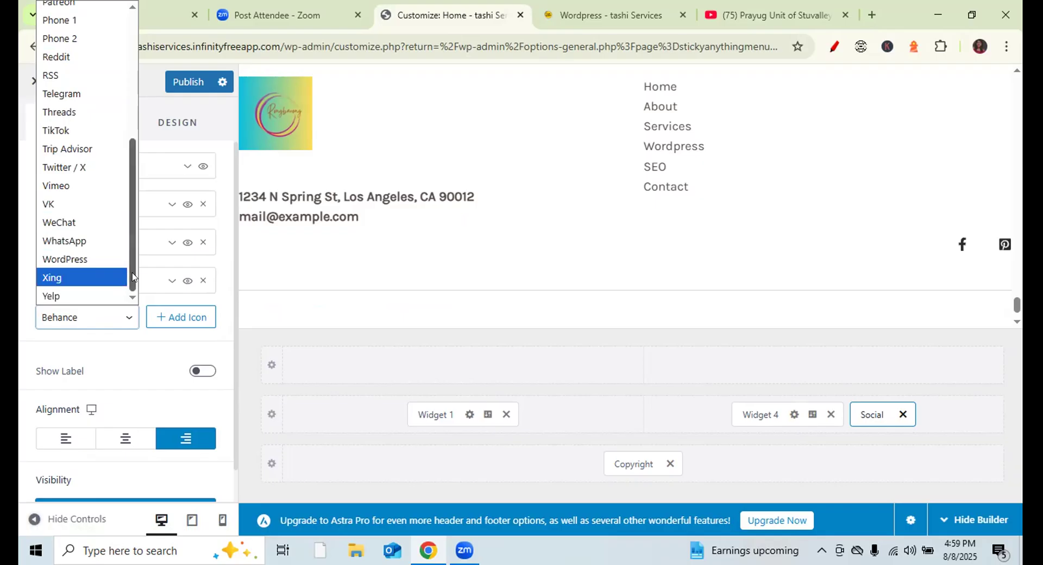
drag(137, 277, 140, 207)
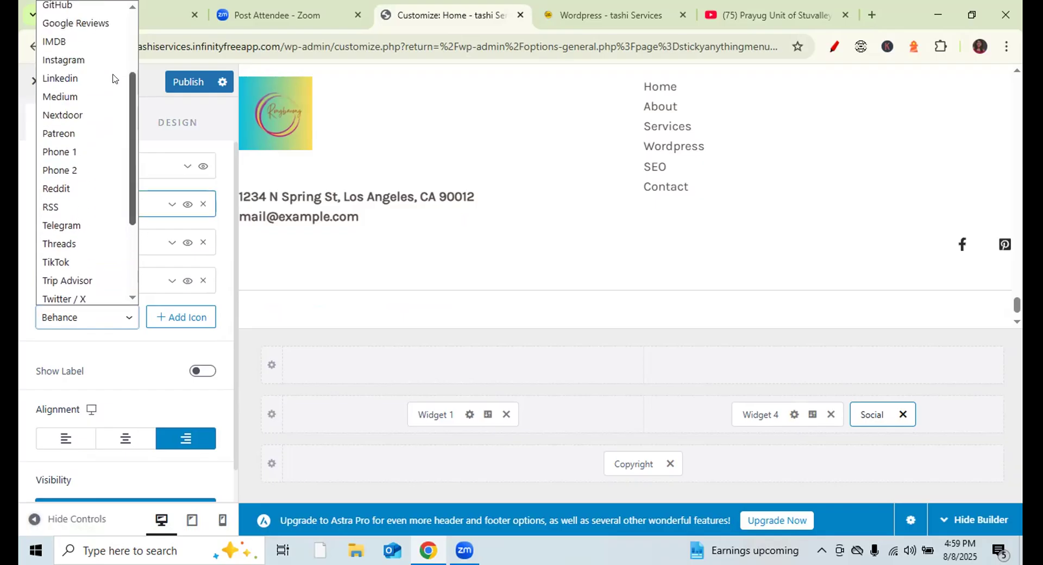
click(85, 61)
click(170, 320)
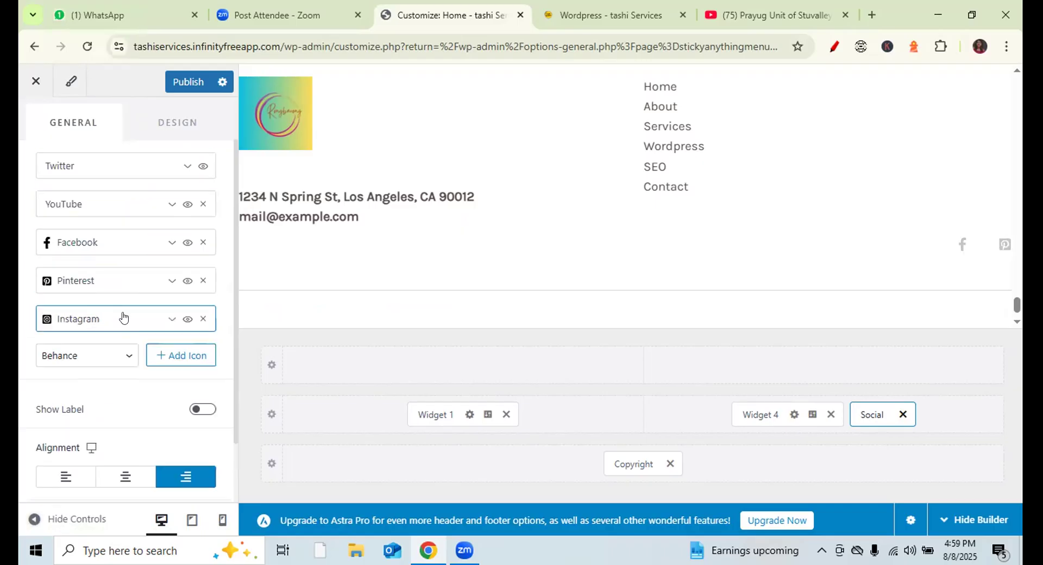
- Expand the Instagram item's link setting, publish the footer icons, and view the live site
click(124, 317)
scroll(233, 360, down, 1)
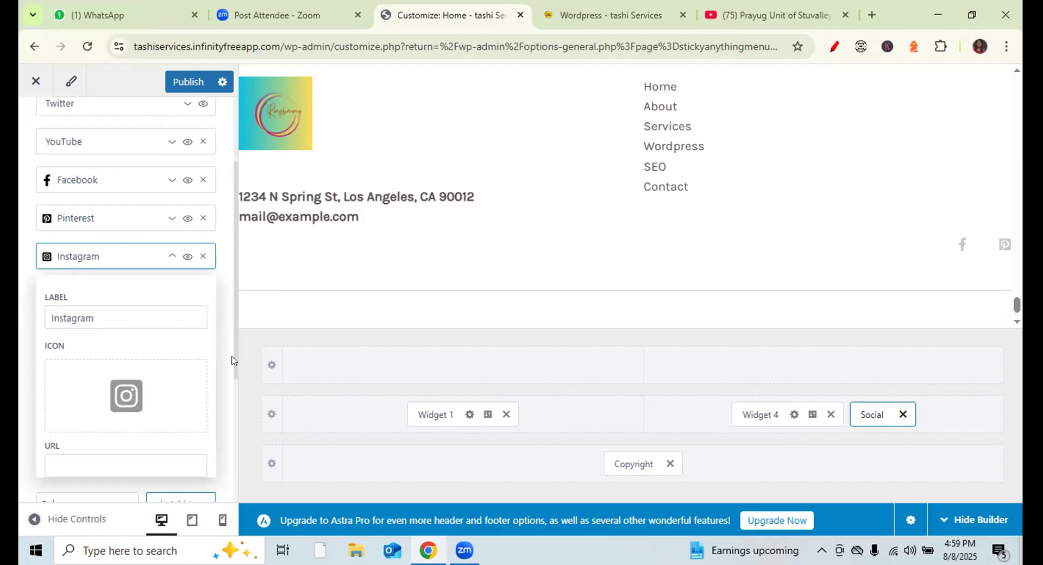
scroll(234, 360, down, 2)
click(124, 317)
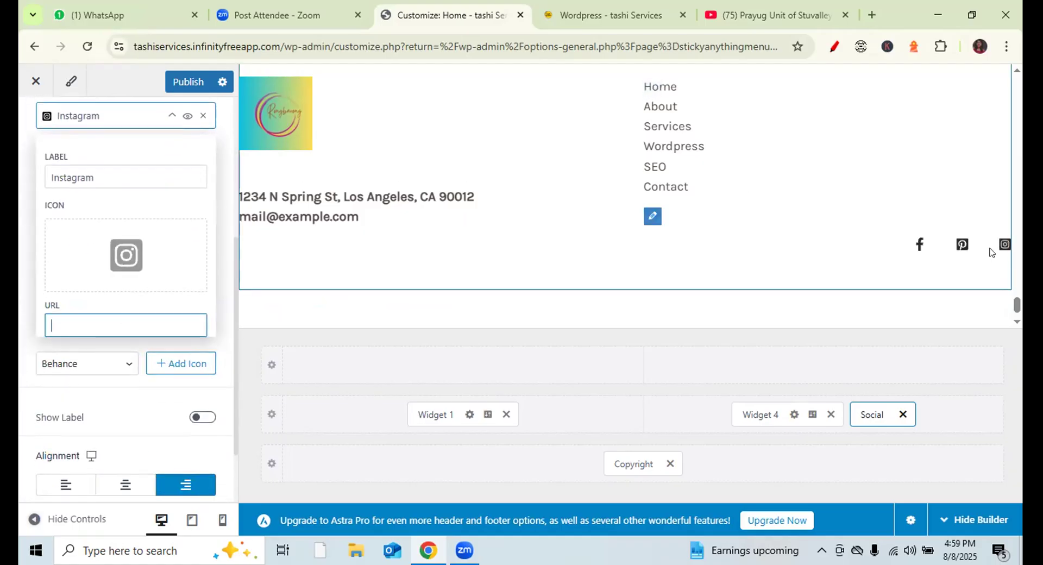
click(183, 82)
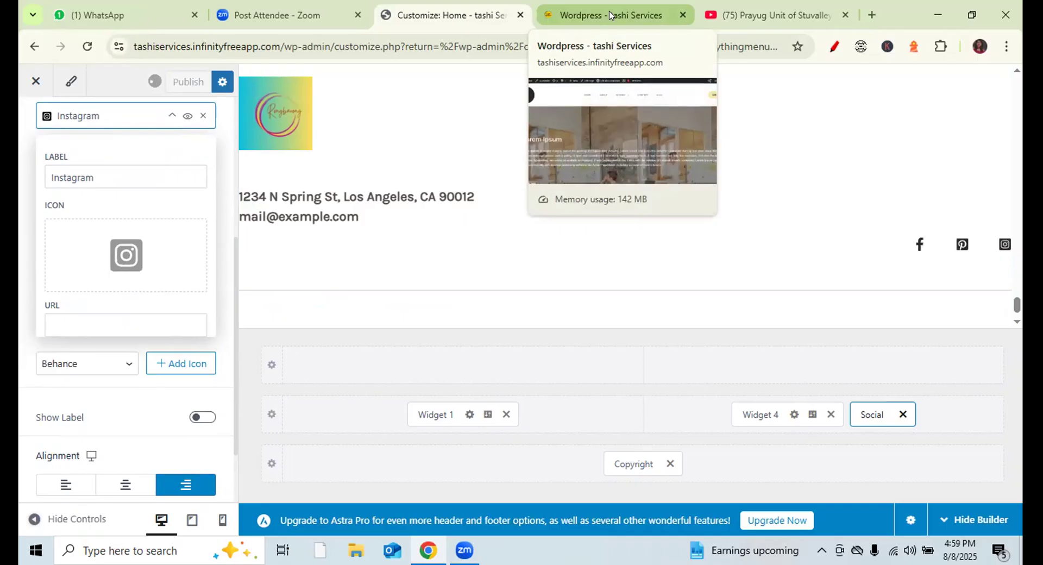
click(609, 14)
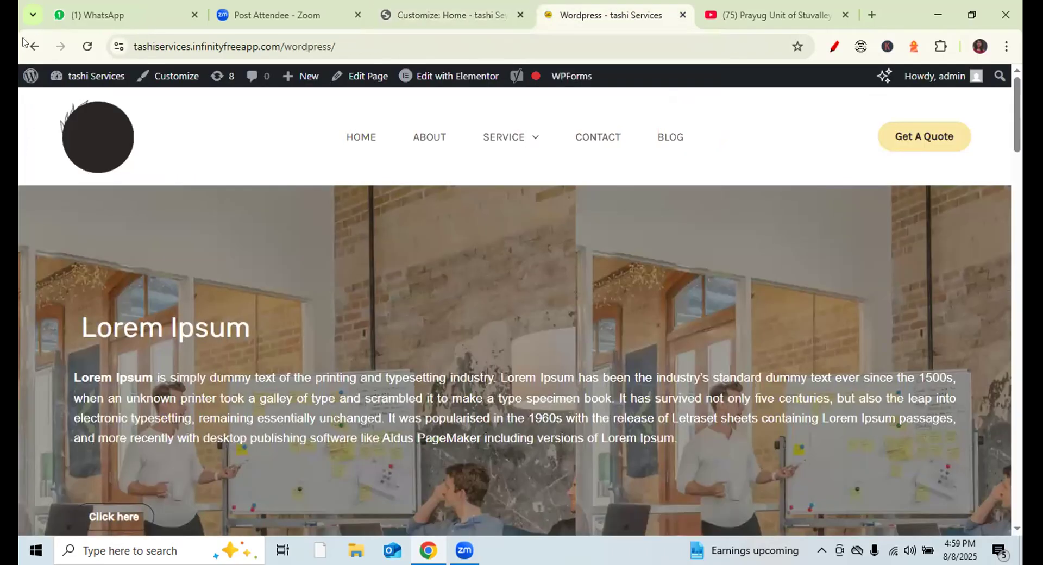
- Reload the live site and test the footer's Facebook icon link
click(87, 46)
mouse_move(542, 102)
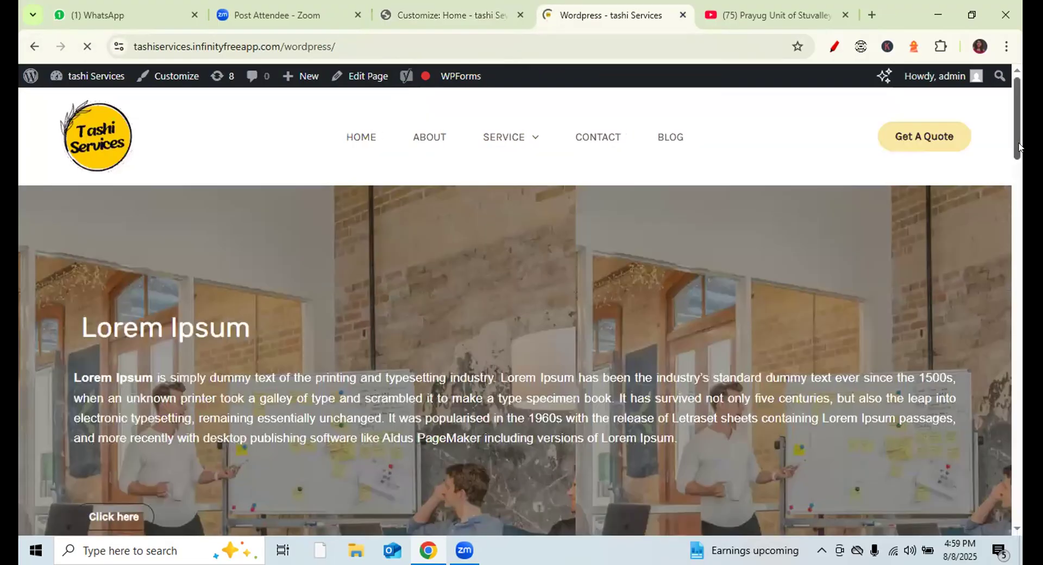
drag(1018, 144, 1018, 483)
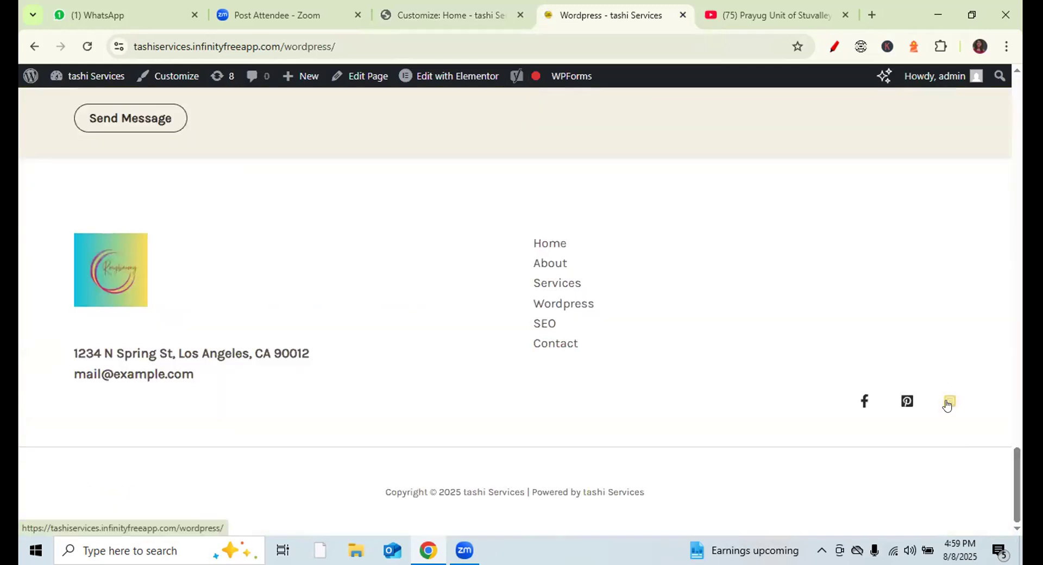
click(864, 409)
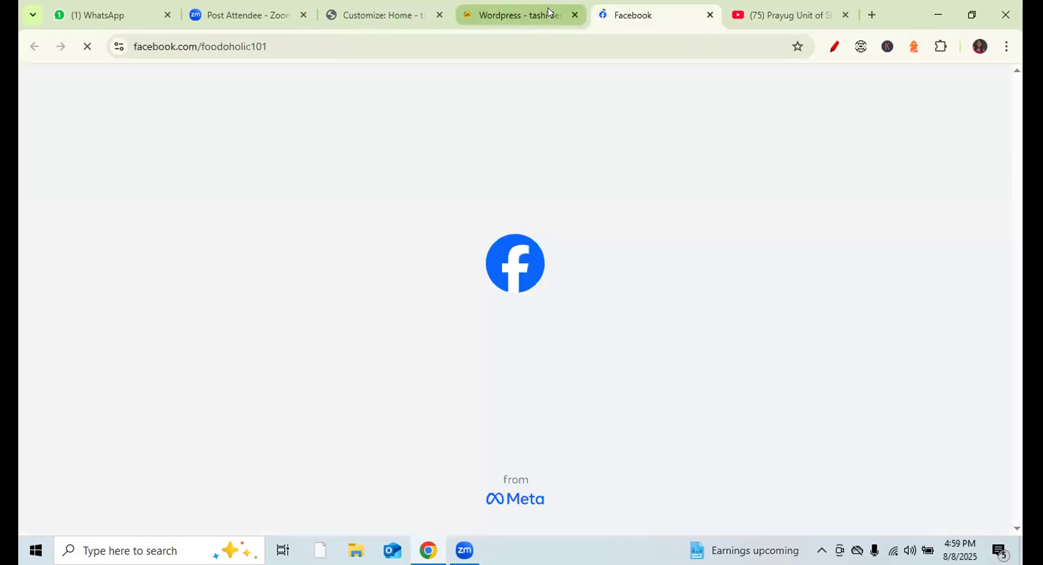
- Return to the Customizer and scroll the social items panel up
click(478, 14)
click(439, 12)
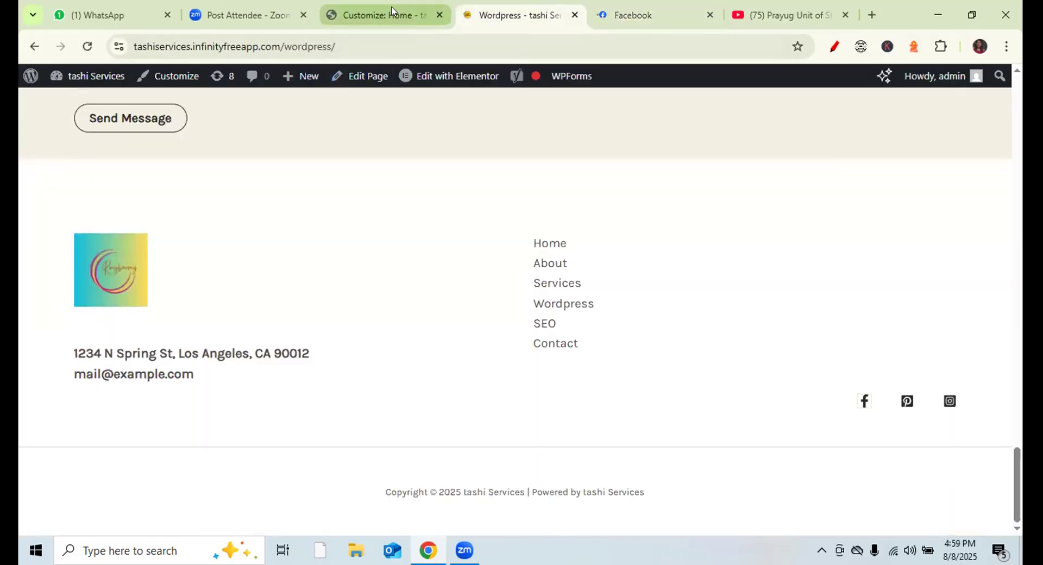
drag(235, 275, 236, 169)
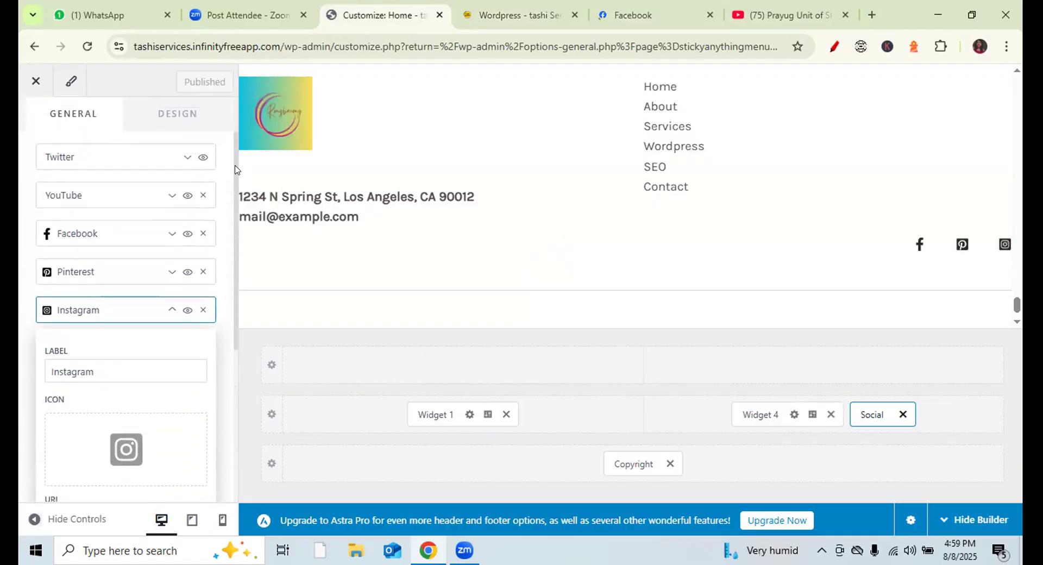
- Remove the old YouTube social item and add a new YouTube item
click(203, 195)
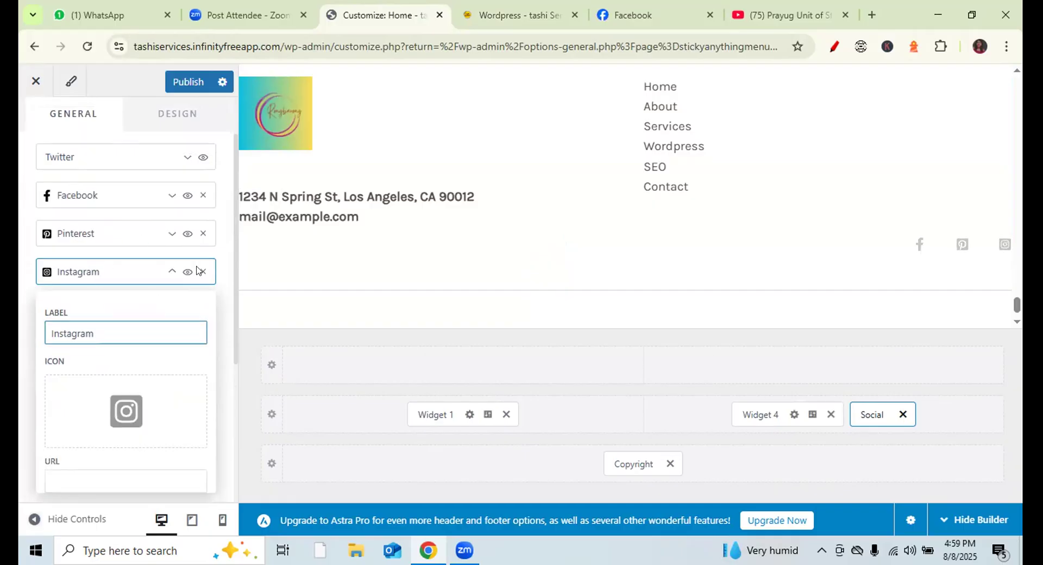
click(172, 272)
click(120, 307)
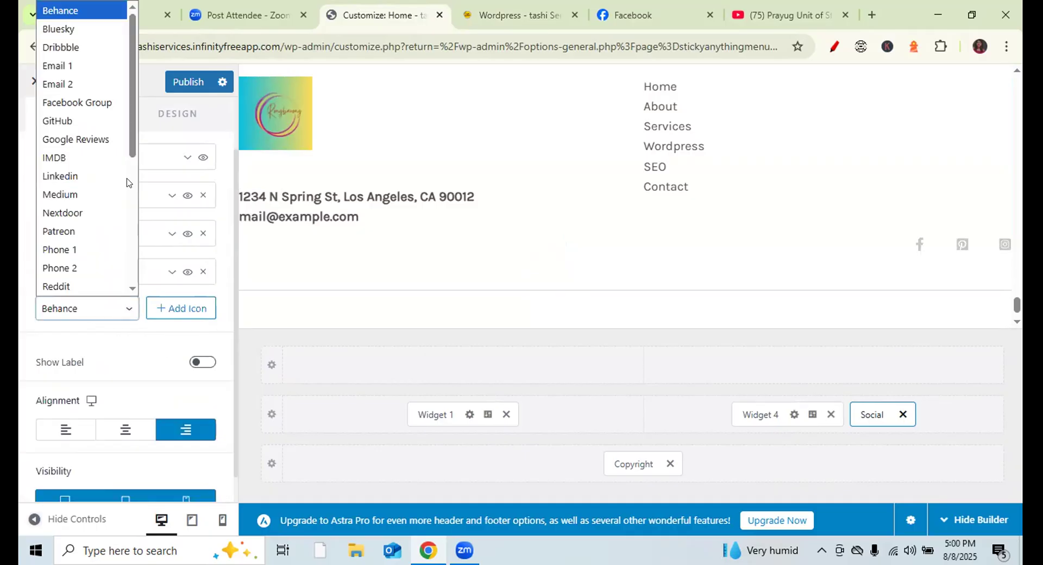
scroll(129, 93, down, 5)
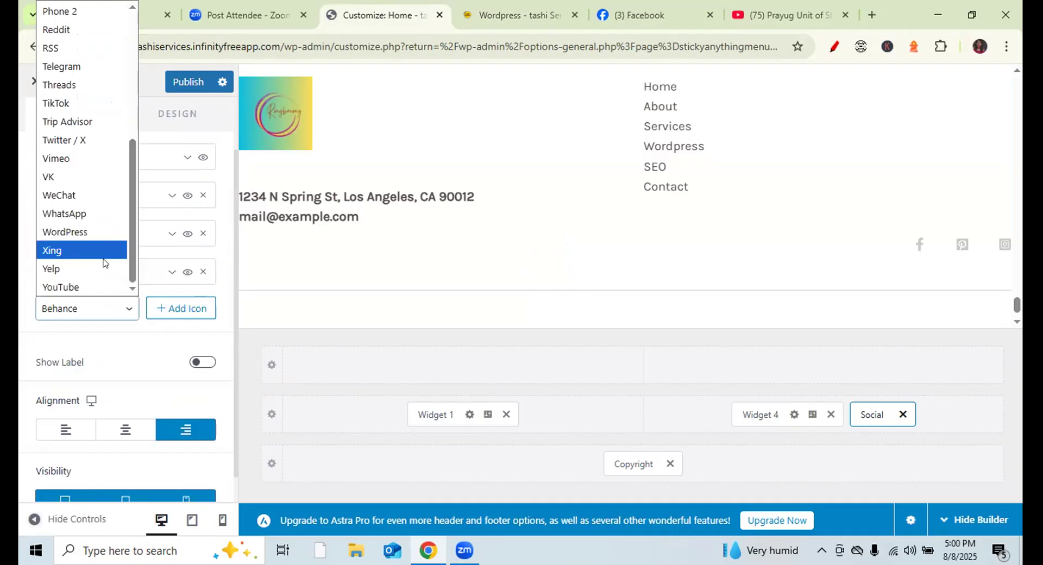
click(85, 287)
click(190, 307)
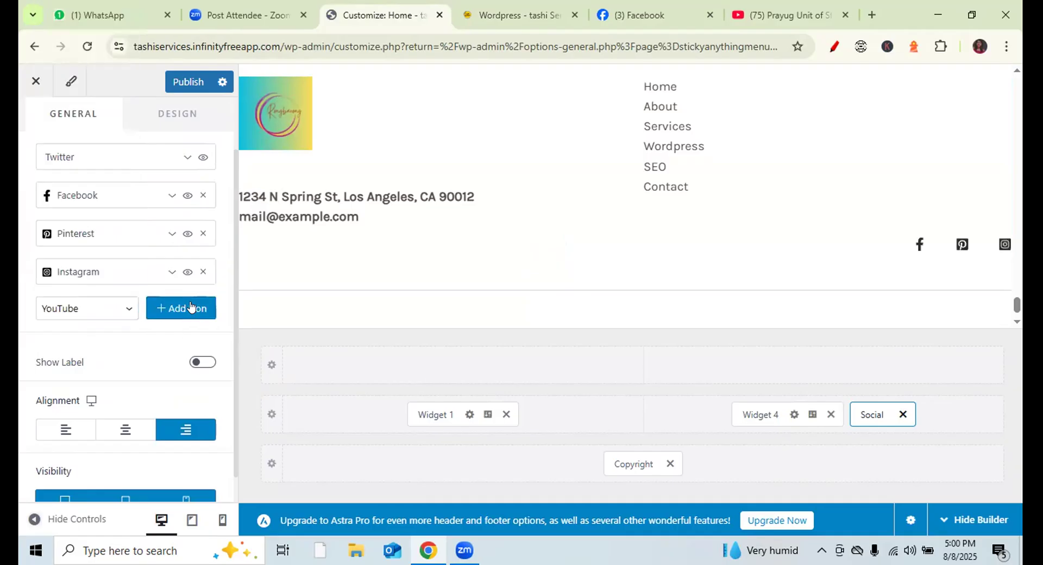
click(190, 307)
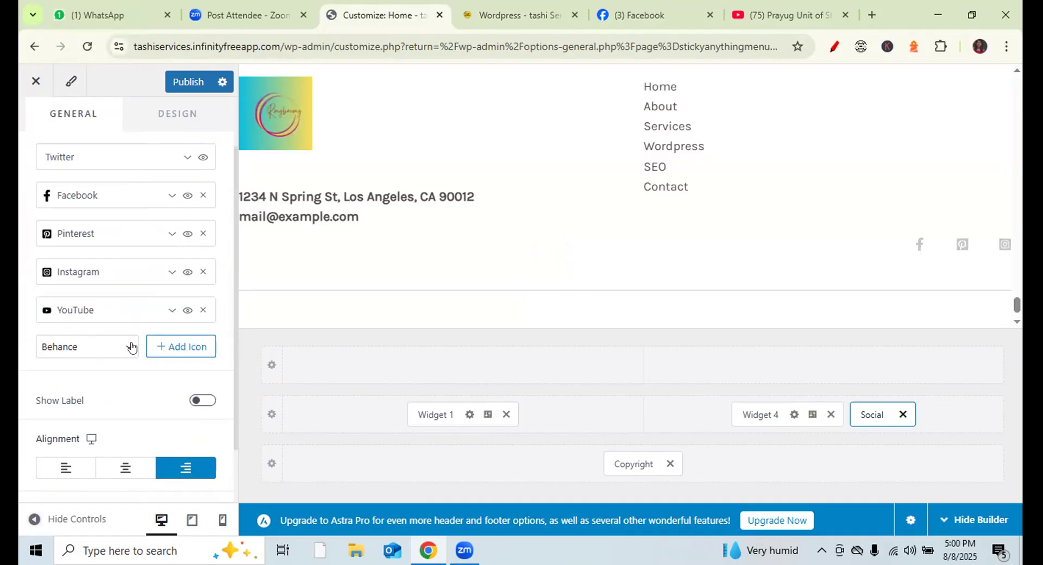
- Search 'yotube' and set the YouTube play icon for the new item
click(171, 311)
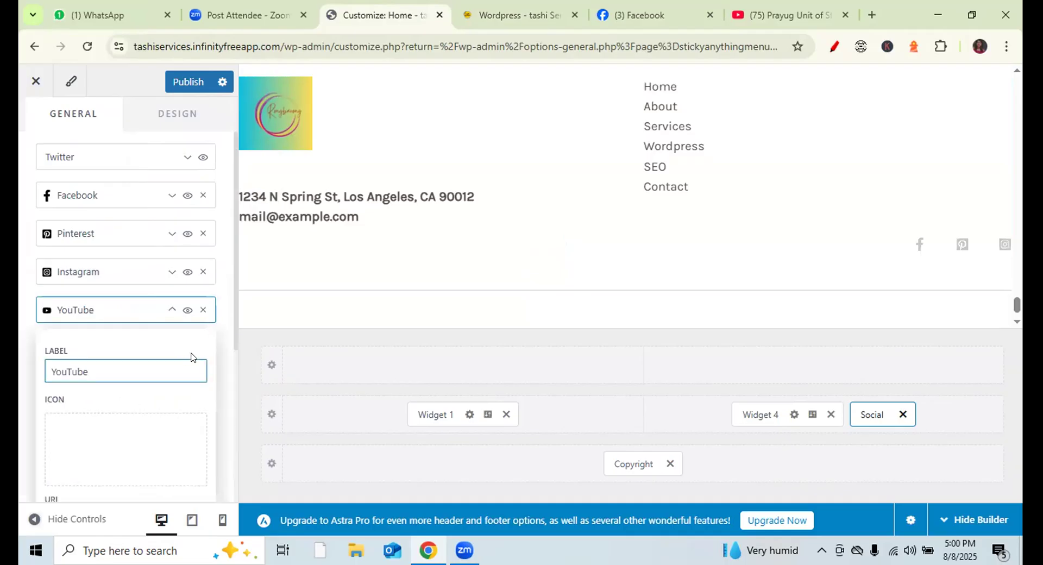
scroll(232, 331, down, 4)
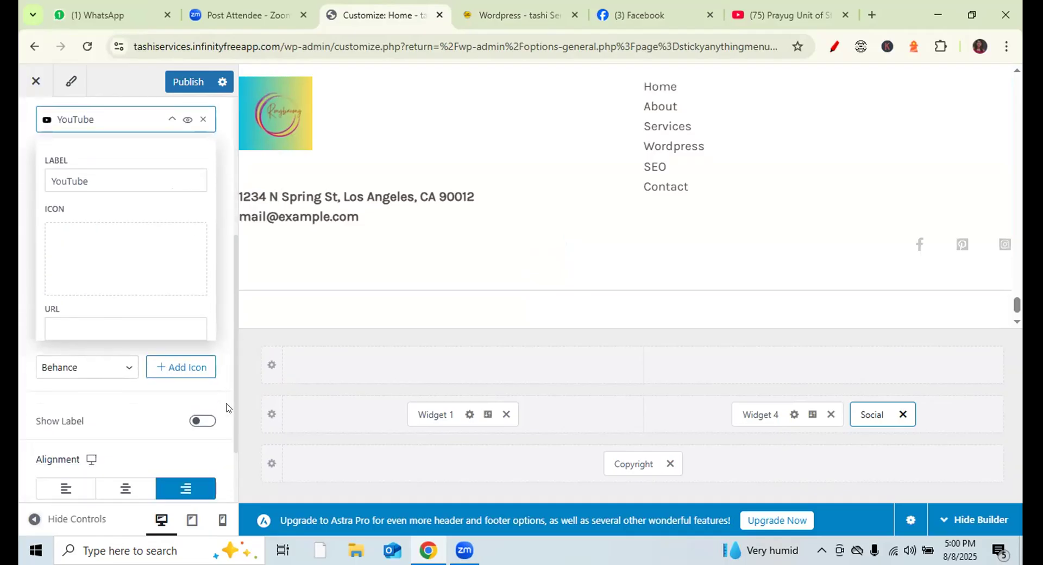
click(122, 264)
click(122, 264)
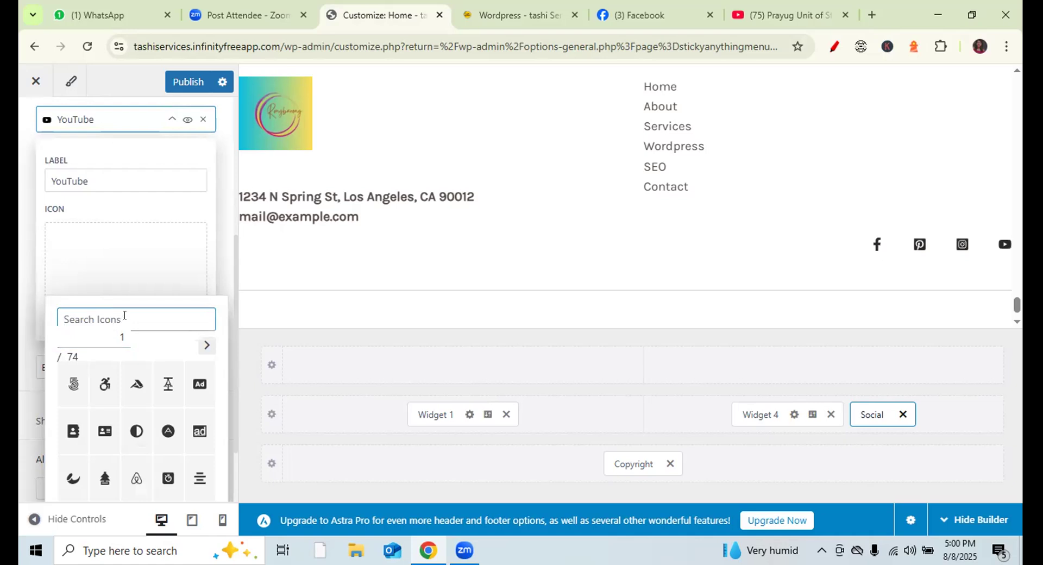
text(yo)
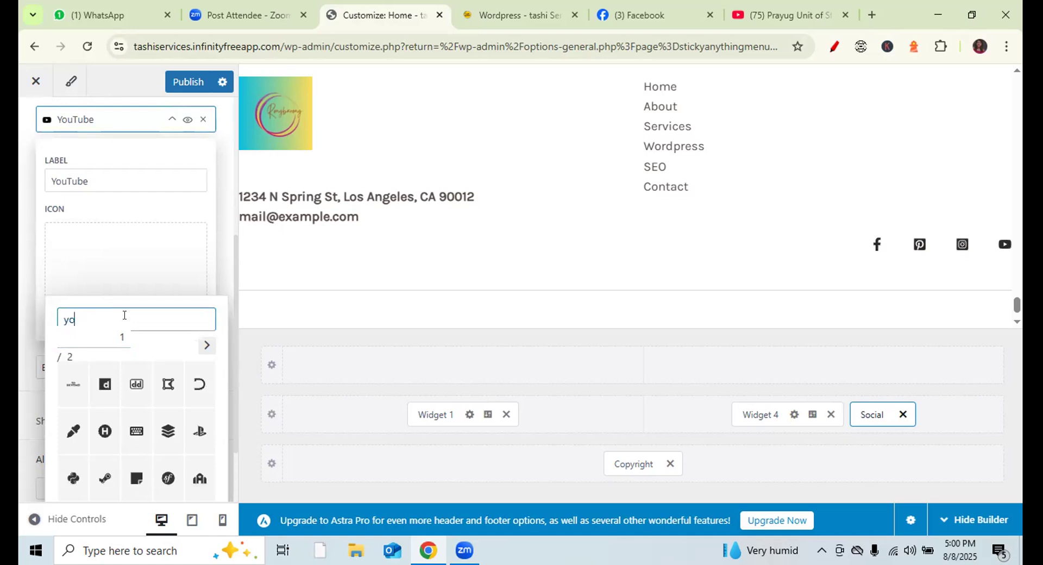
text(tube)
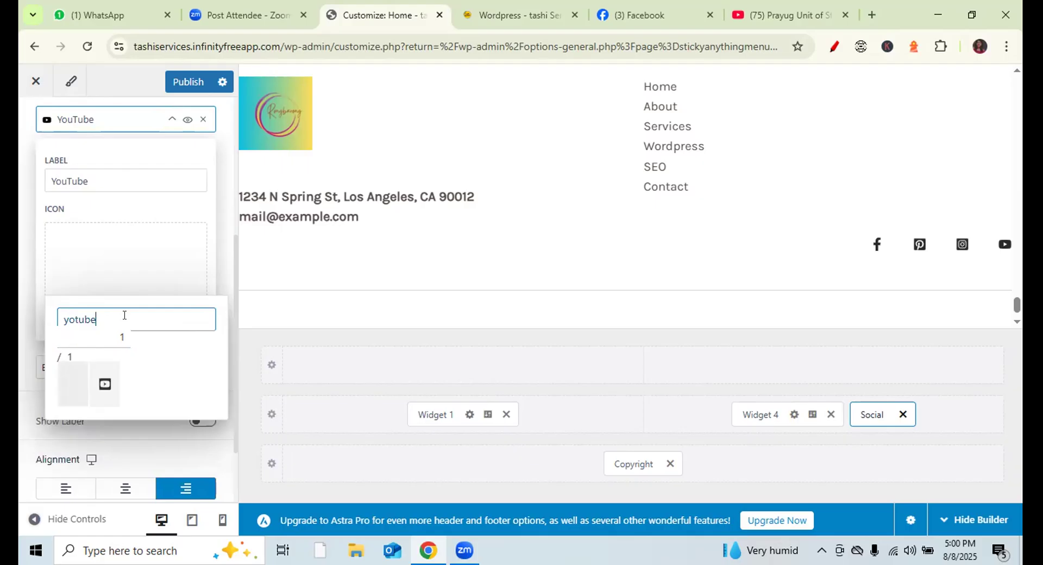
click(107, 385)
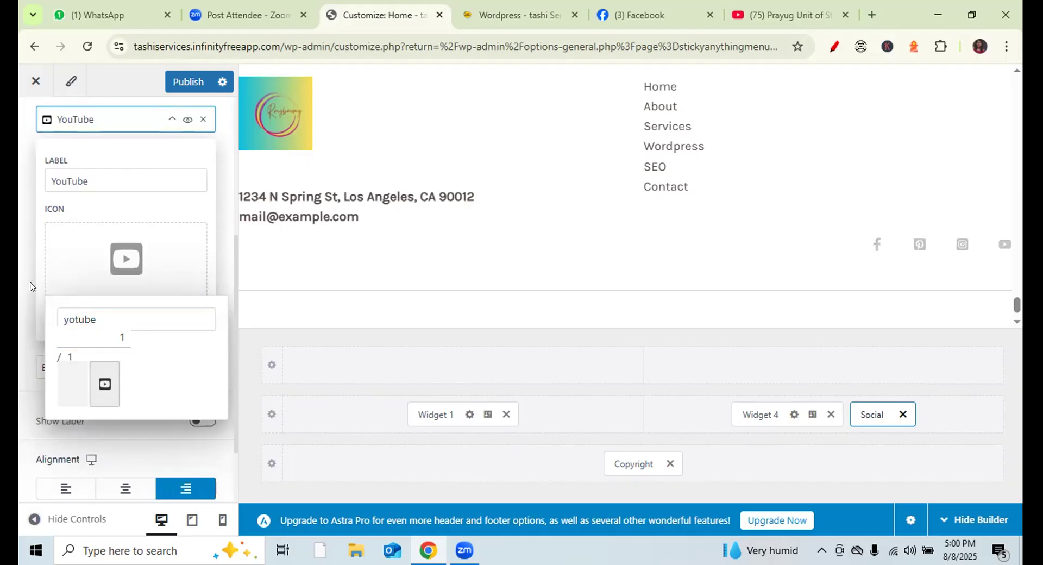
- Paste the YouTube channel URL as its link and publish
click(120, 327)
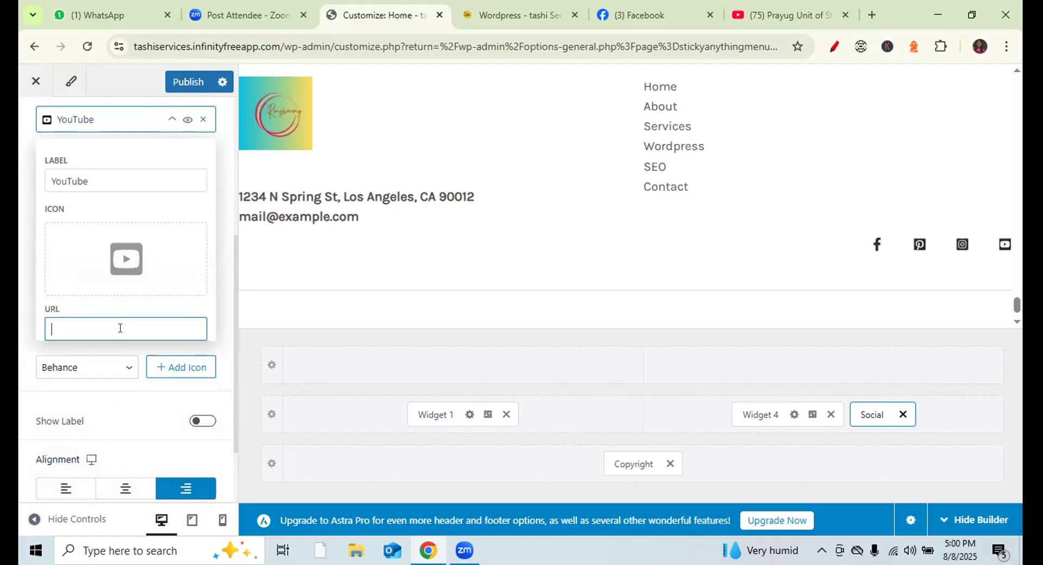
text(https://www.youtube.com/@prayug-unit-of-stuvalley)
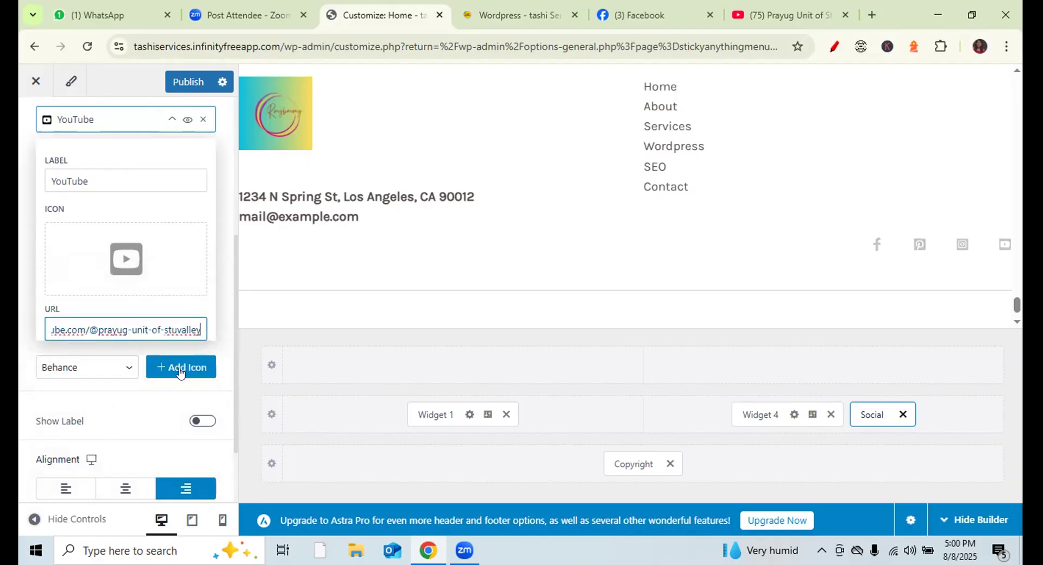
click(188, 82)
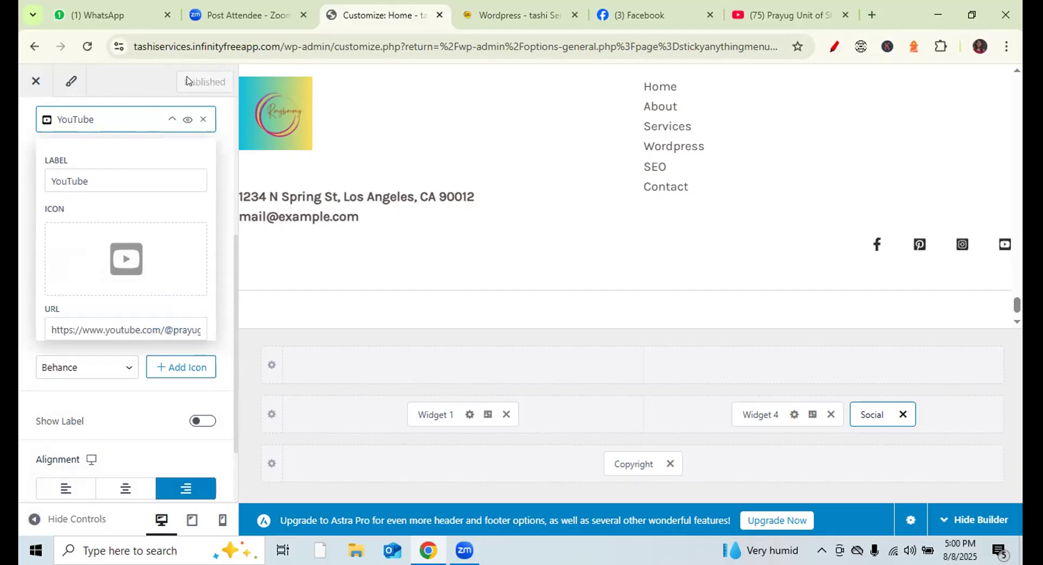
- Reload the live site and test the footer YouTube icon's channel link
click(517, 17)
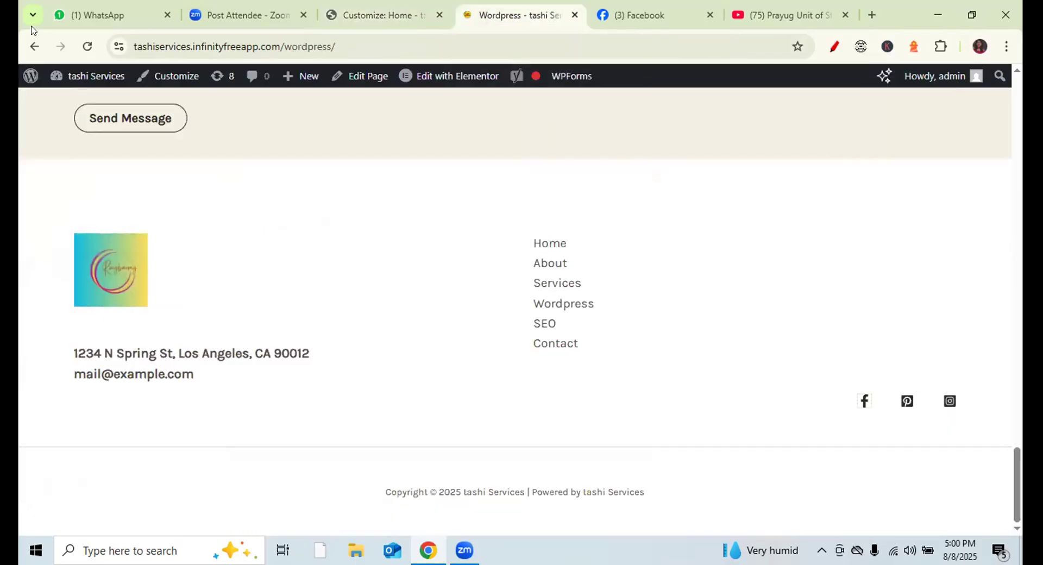
click(88, 47)
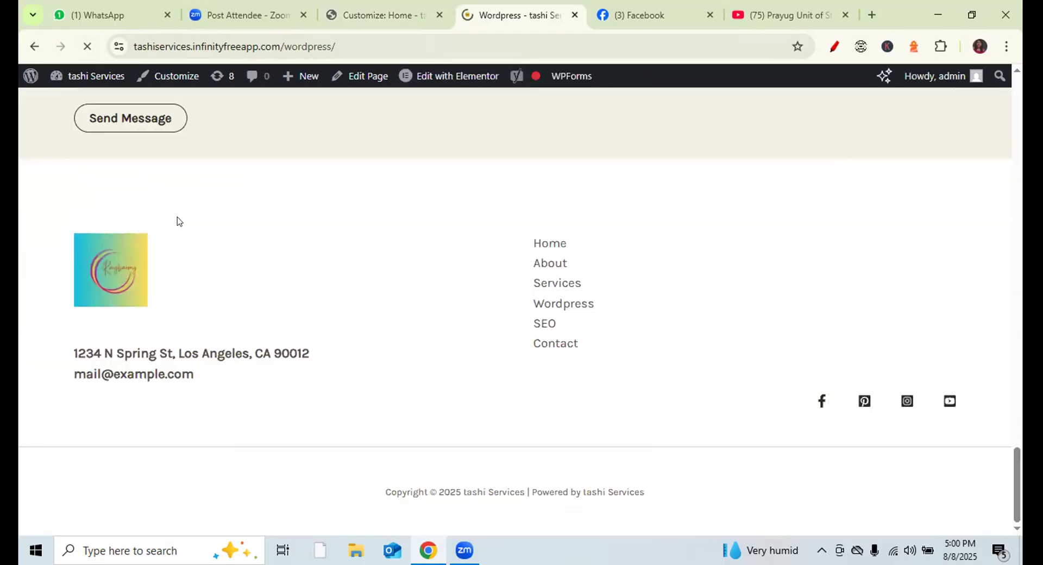
click(948, 402)
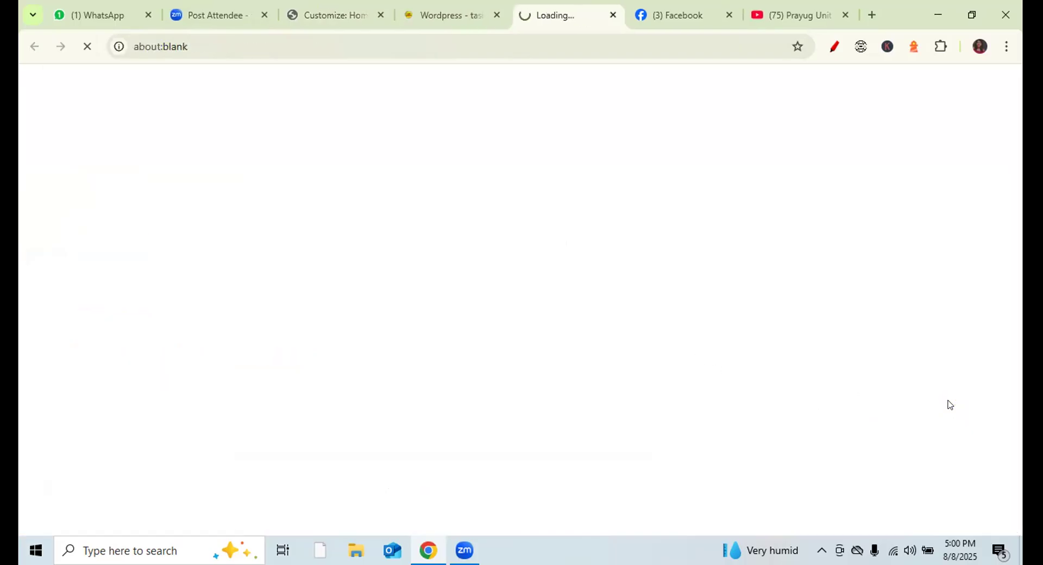
click(843, 15)
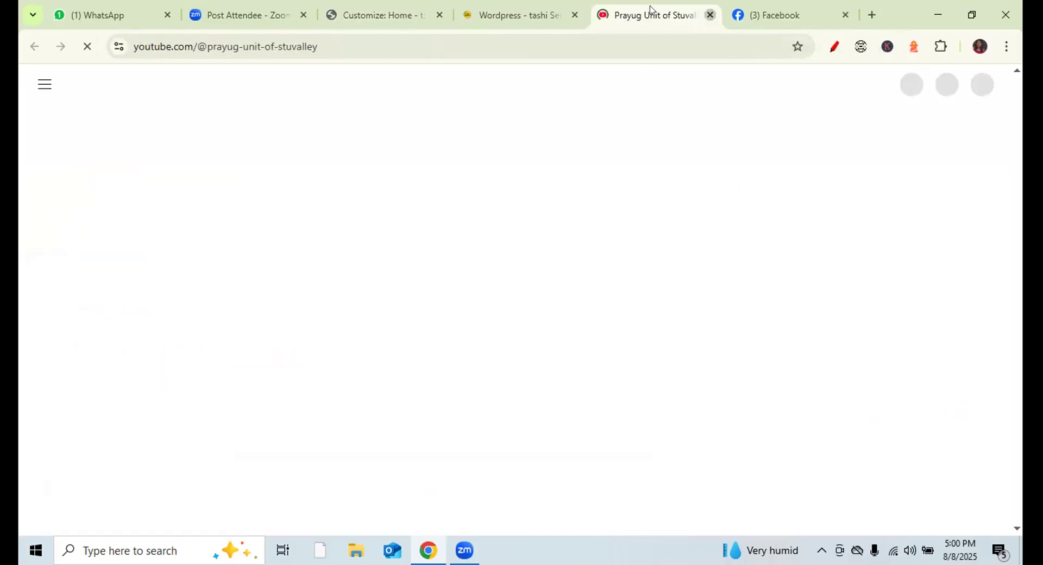
click(501, 15)
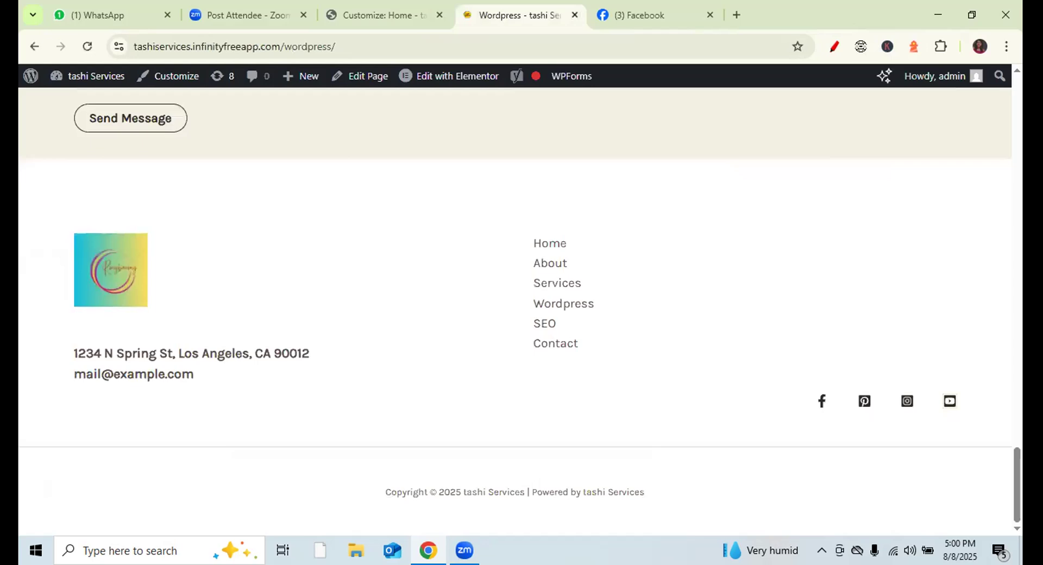
click(949, 400)
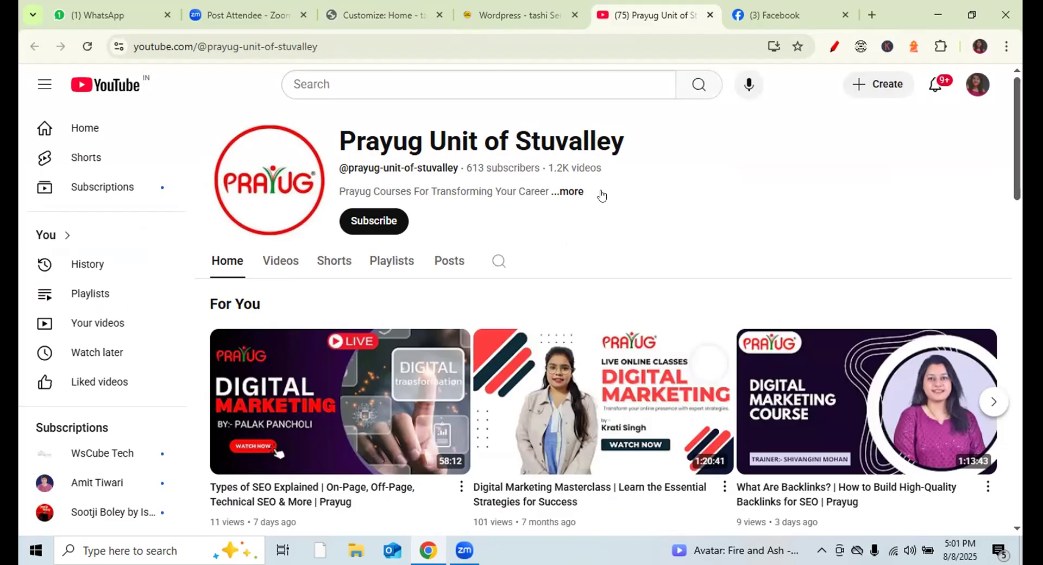
- Close the YouTube and Facebook tabs and return to the footer Customizer
click(710, 15)
click(709, 15)
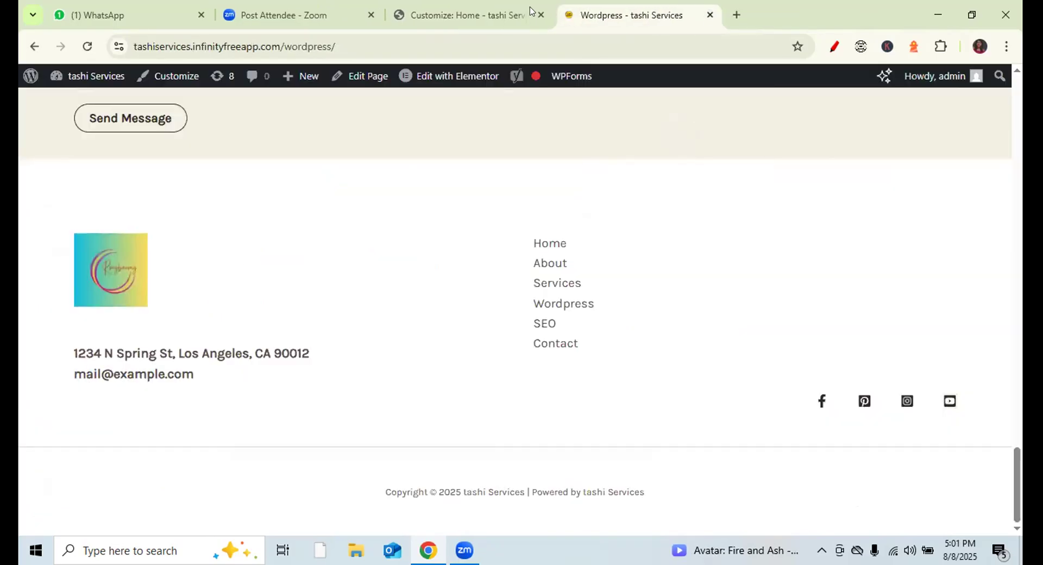
click(477, 14)
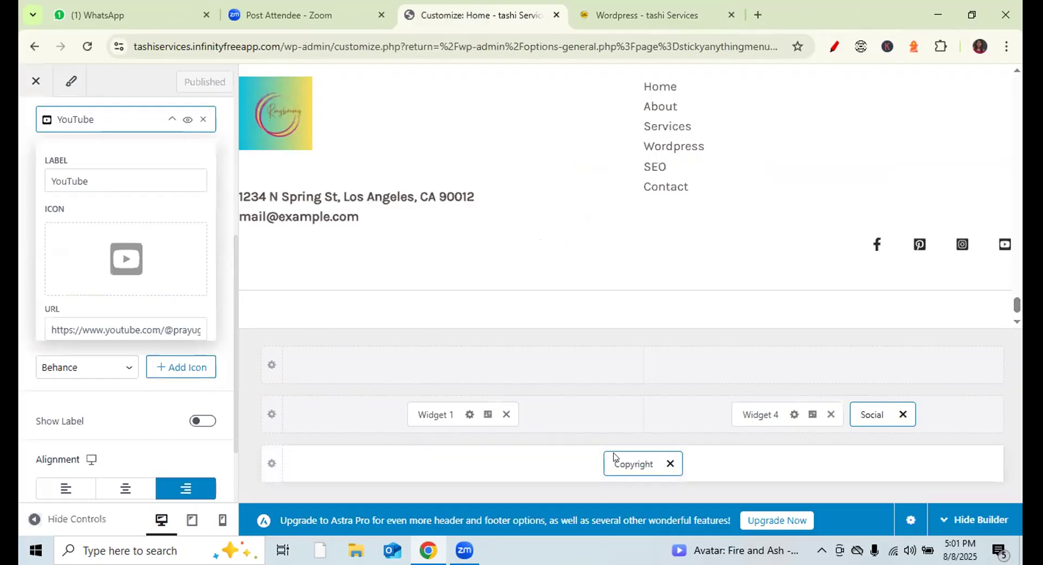
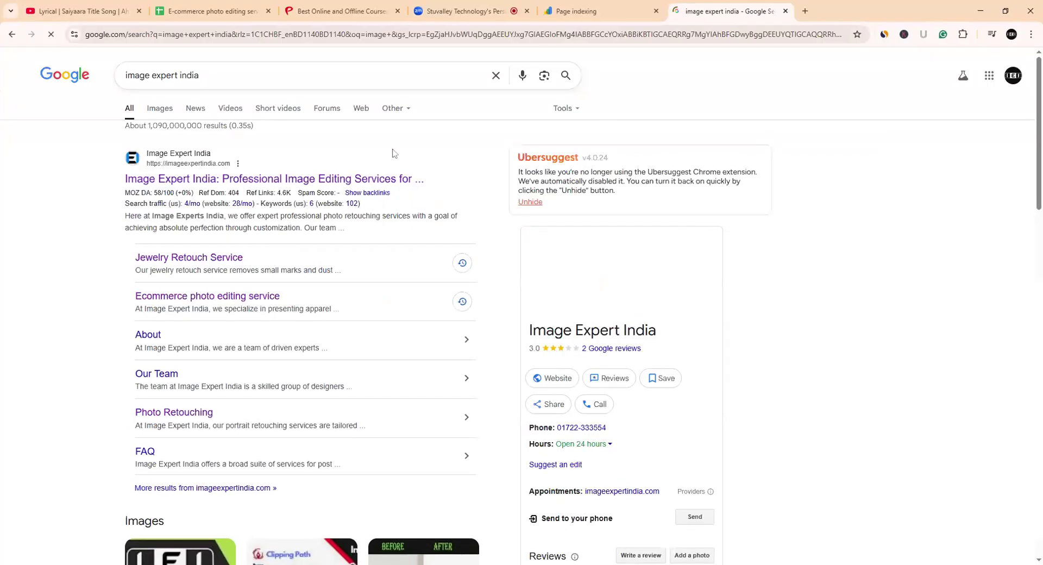
- Open the first Image Expert India search result in a new tab at imageexpertindia.com
middle_click(329, 183)
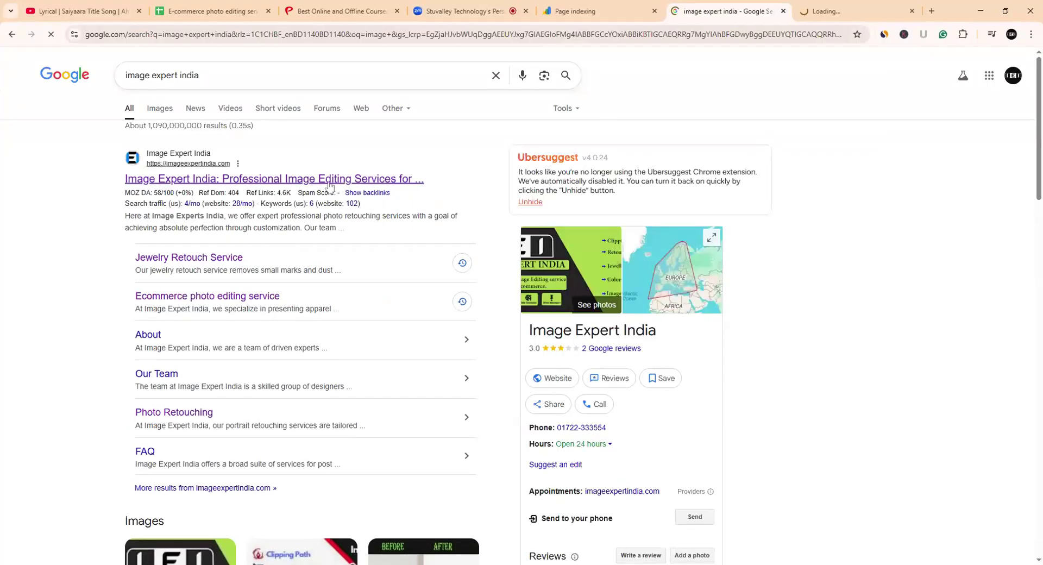
click(831, 13)
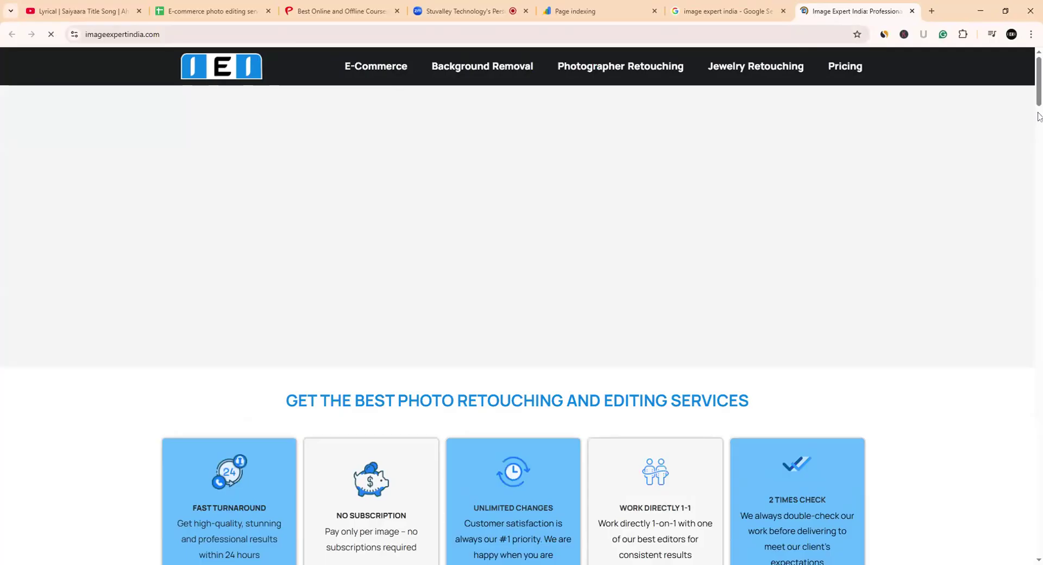
scroll(1038, 116, down, 10)
scroll(1035, 81, up, 10)
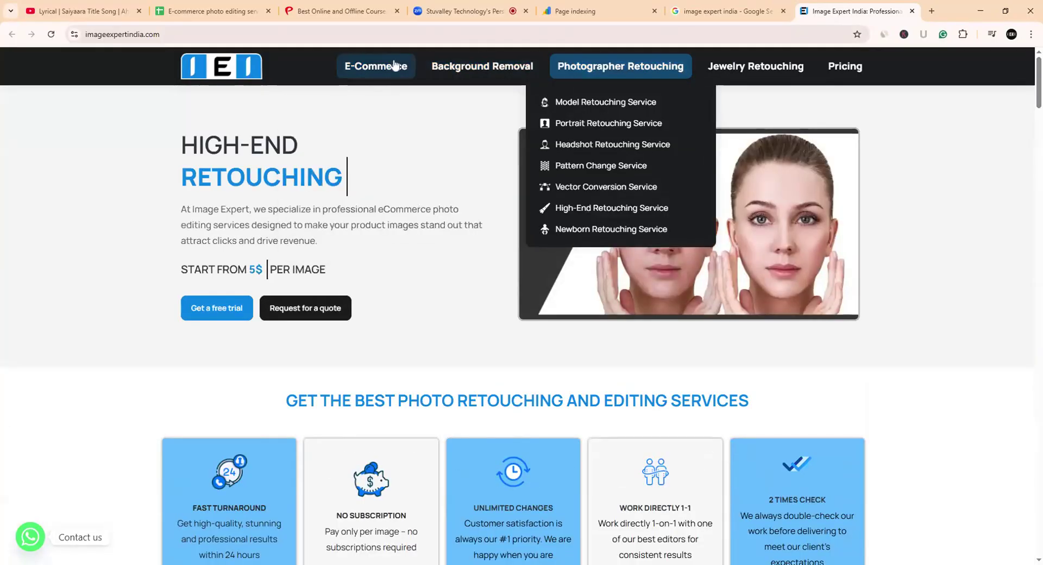
- Scroll through the homepage sections, including the ecommerce retouch offer from 1.25$ per image
mouse_move(482, 66)
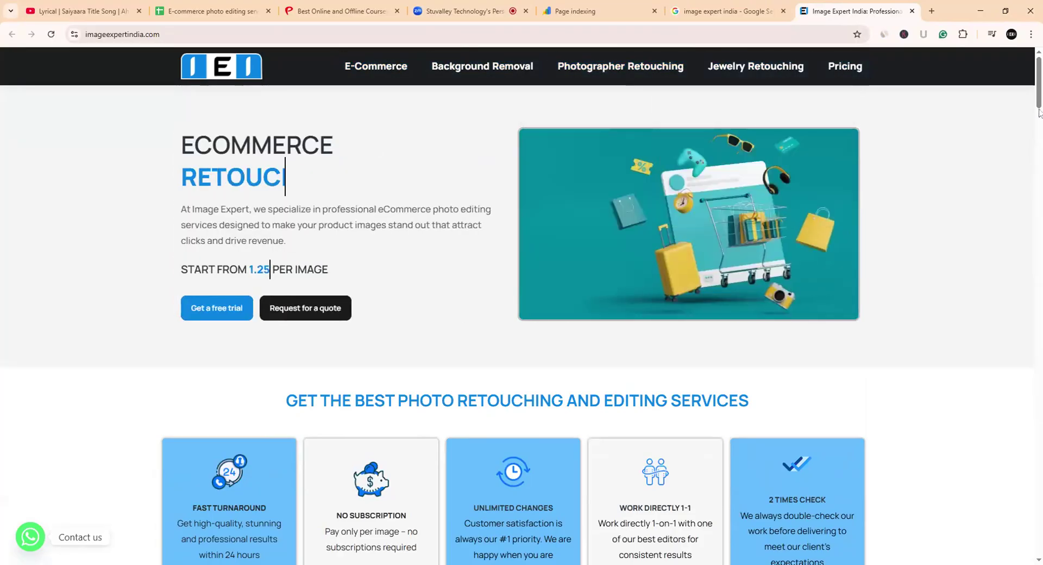
scroll(1039, 113, down, 20)
scroll(517, 315, down, 15)
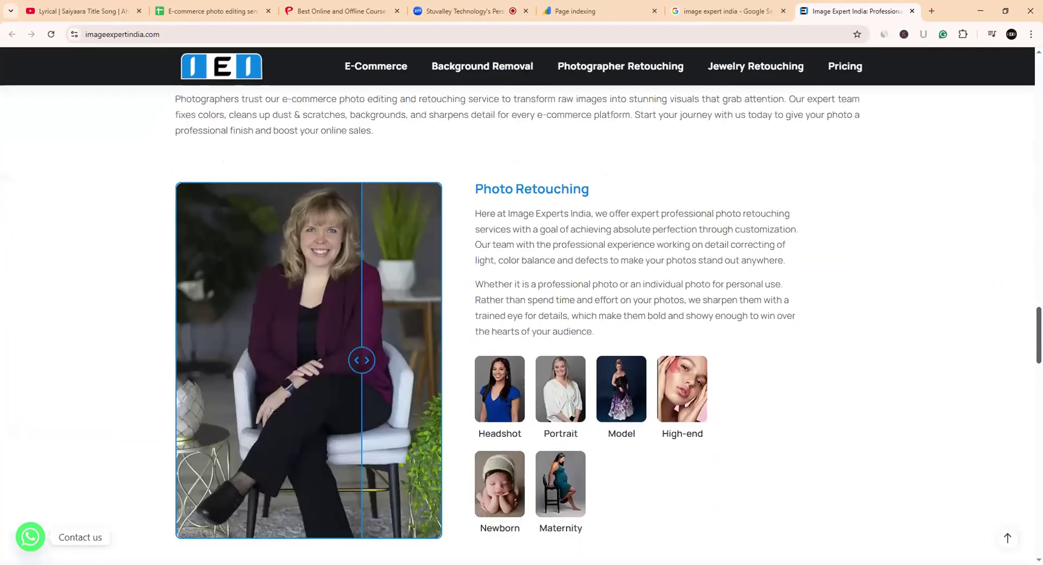
scroll(517, 315, down, 8)
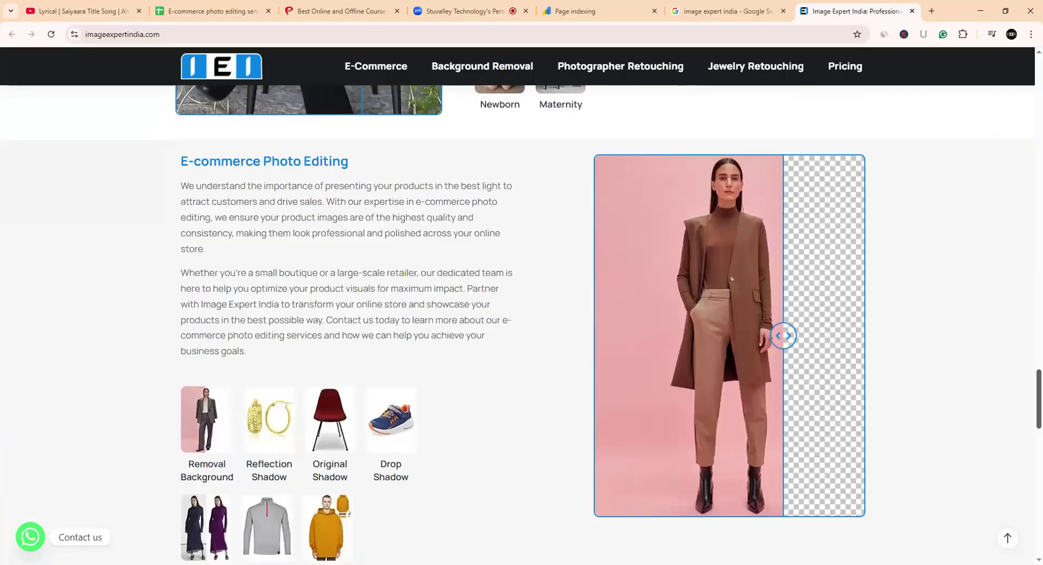
scroll(517, 315, down, 2)
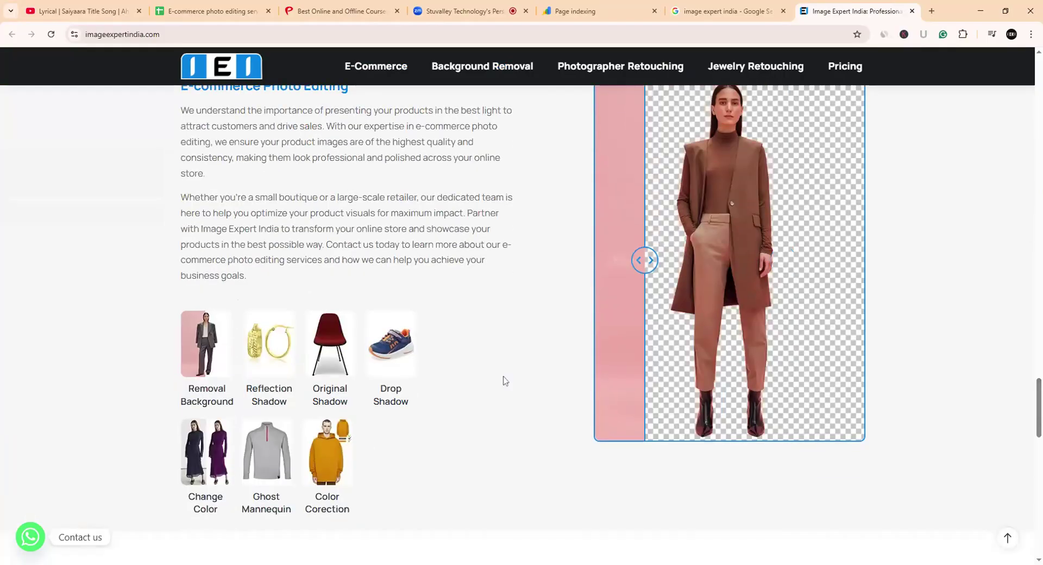
scroll(435, 371, up, 3)
scroll(435, 367, down, 4)
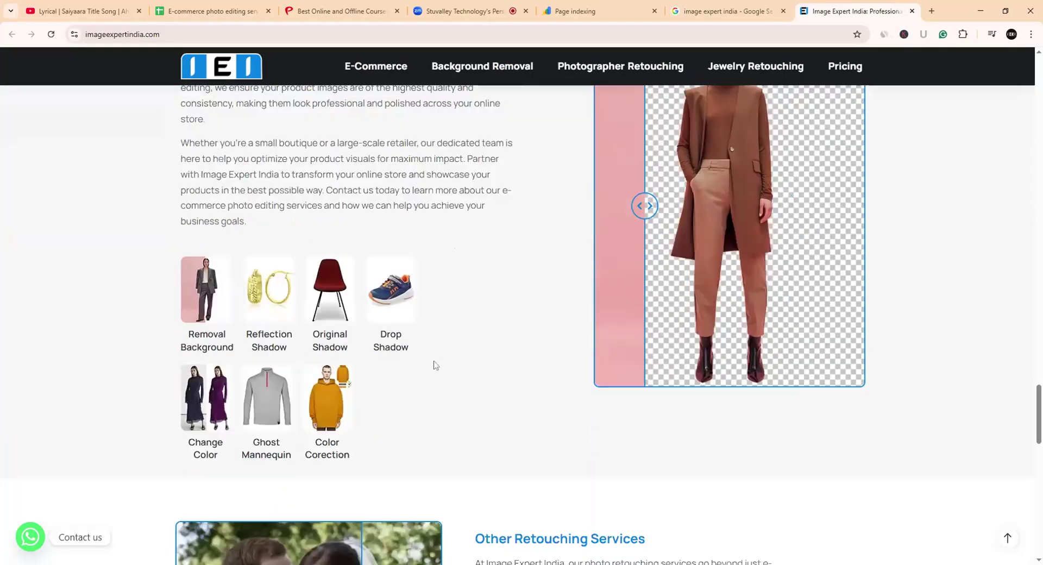
scroll(434, 362, down, 15)
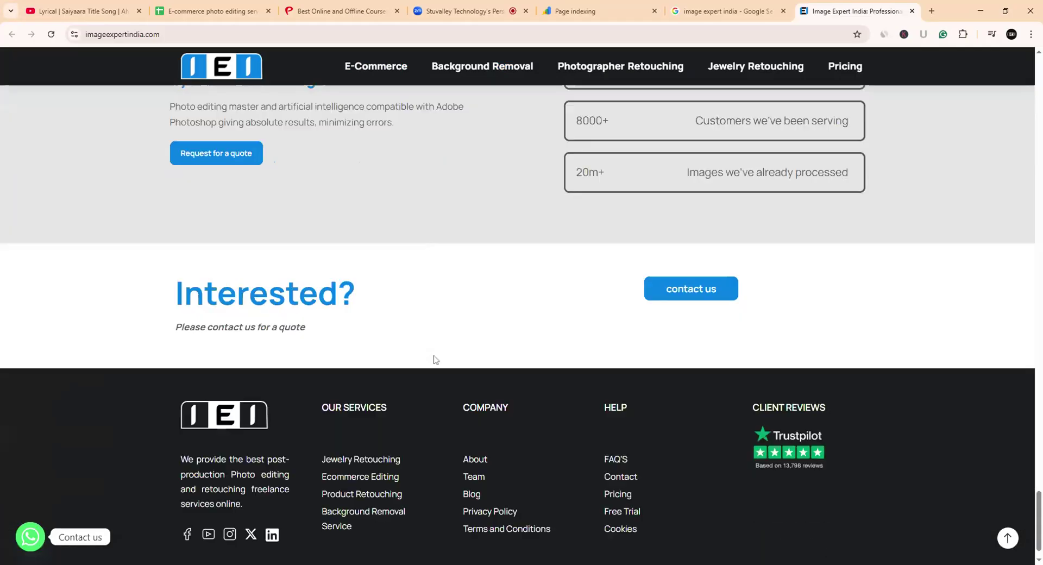
scroll(434, 360, up, 8)
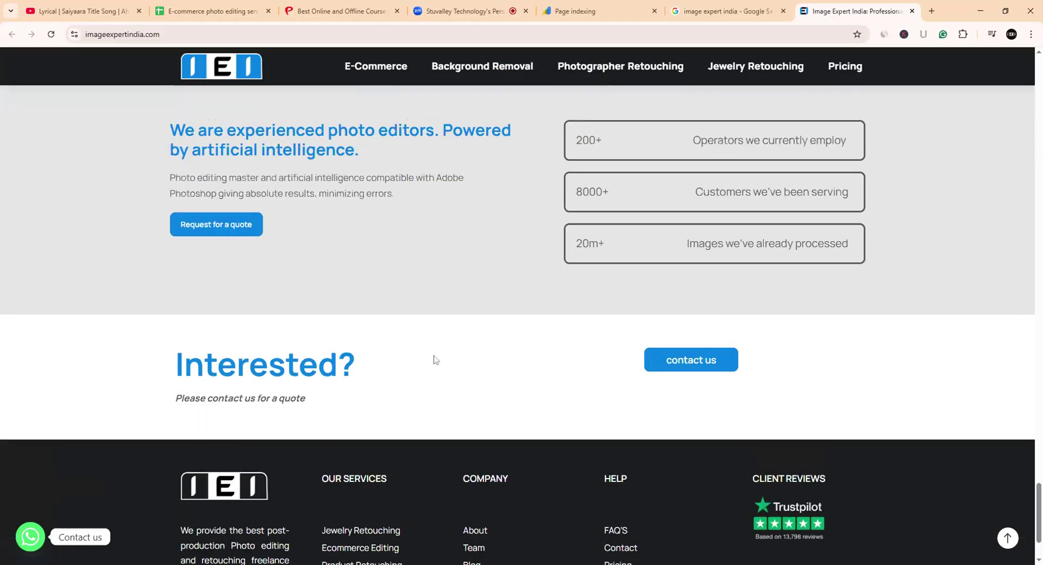
scroll(434, 359, up, 20)
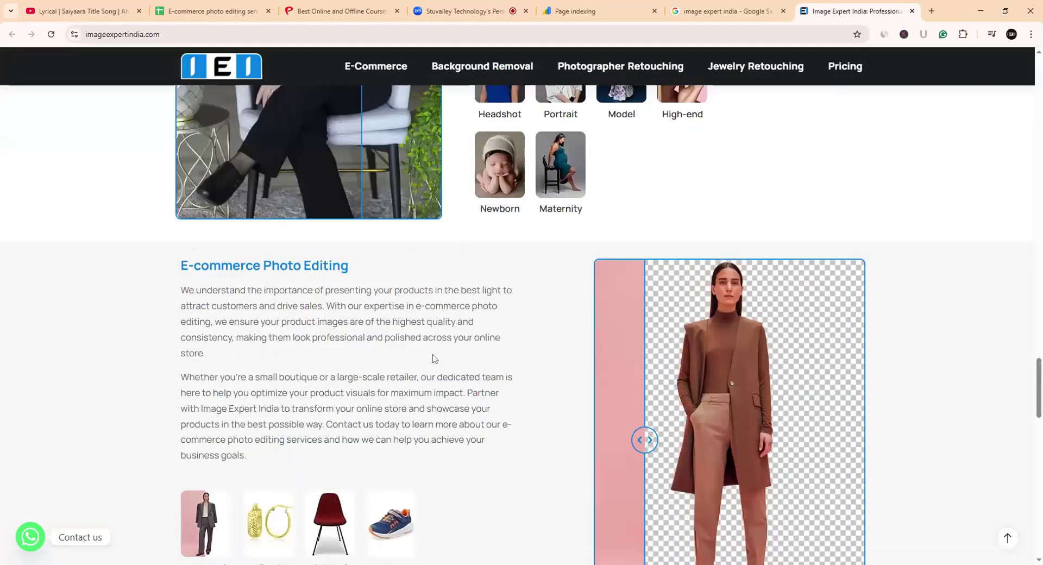
scroll(433, 356, up, 15)
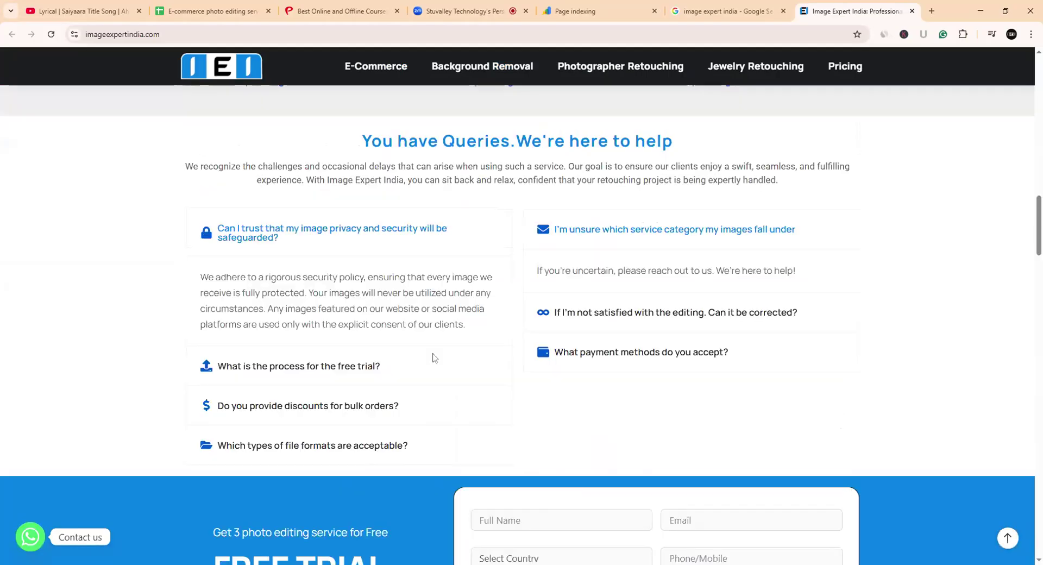
scroll(434, 357, up, 20)
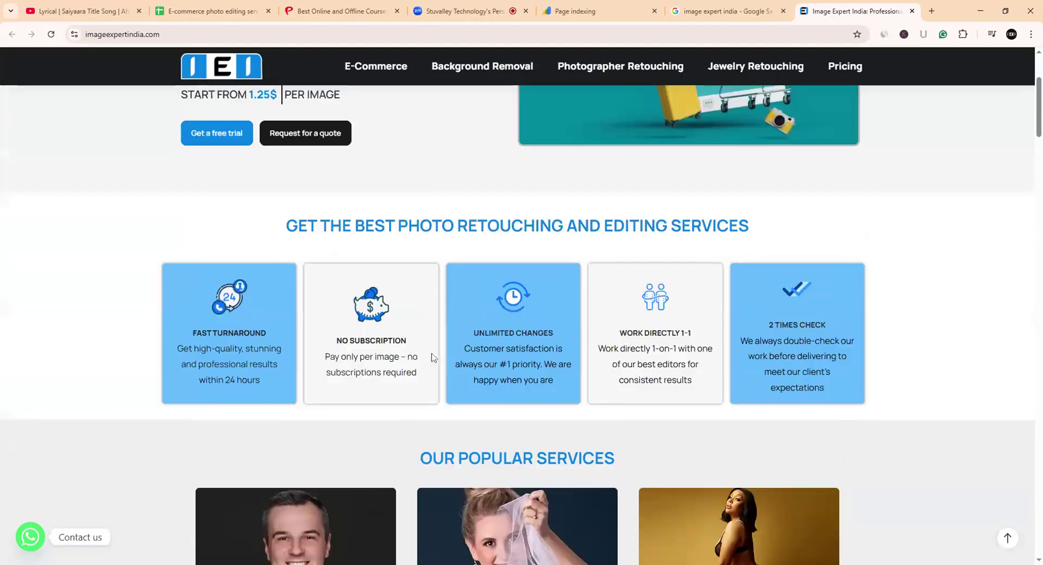
scroll(433, 357, up, 1)
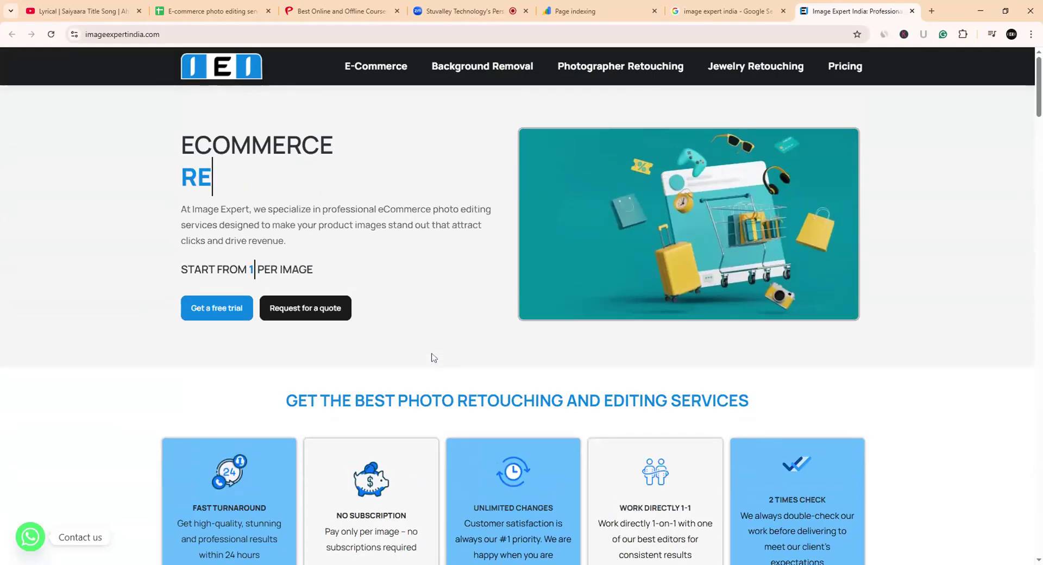
mouse_move(377, 66)
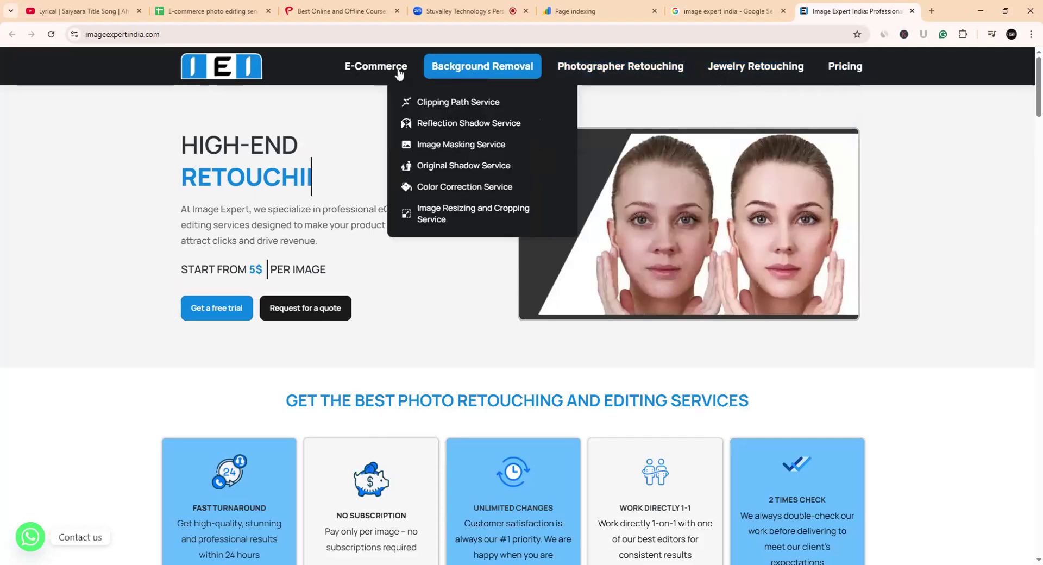
scroll(171, 201, down, 15)
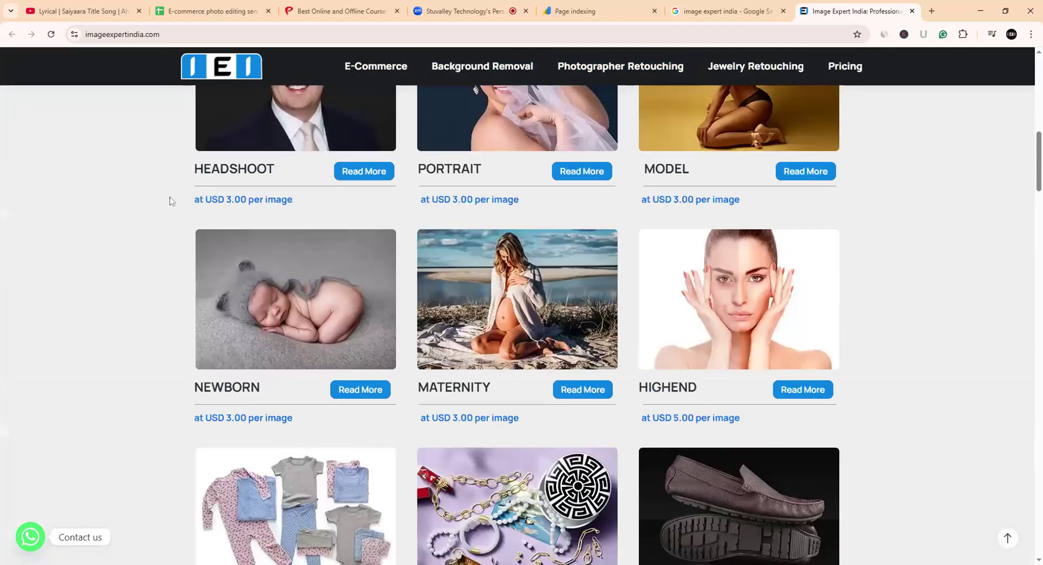
scroll(545, 243, down, 7)
scroll(545, 242, down, 15)
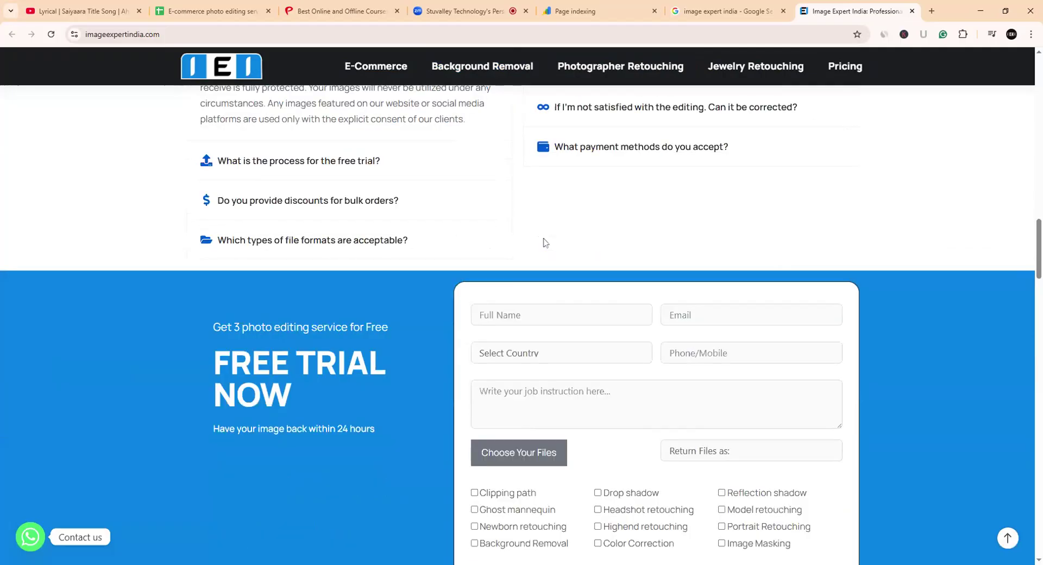
scroll(543, 242, down, 7)
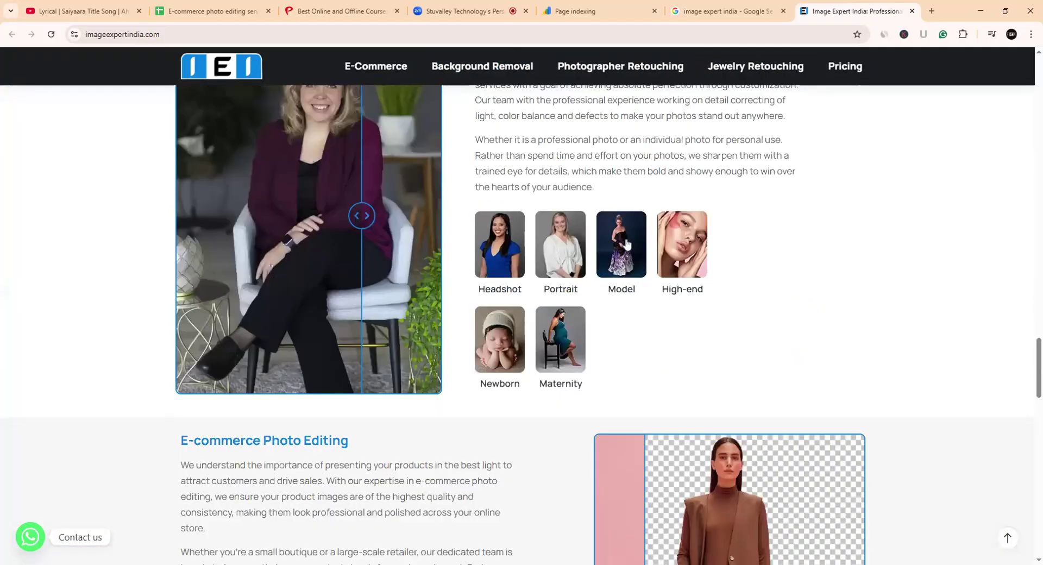
drag(1039, 367, 1039, 525)
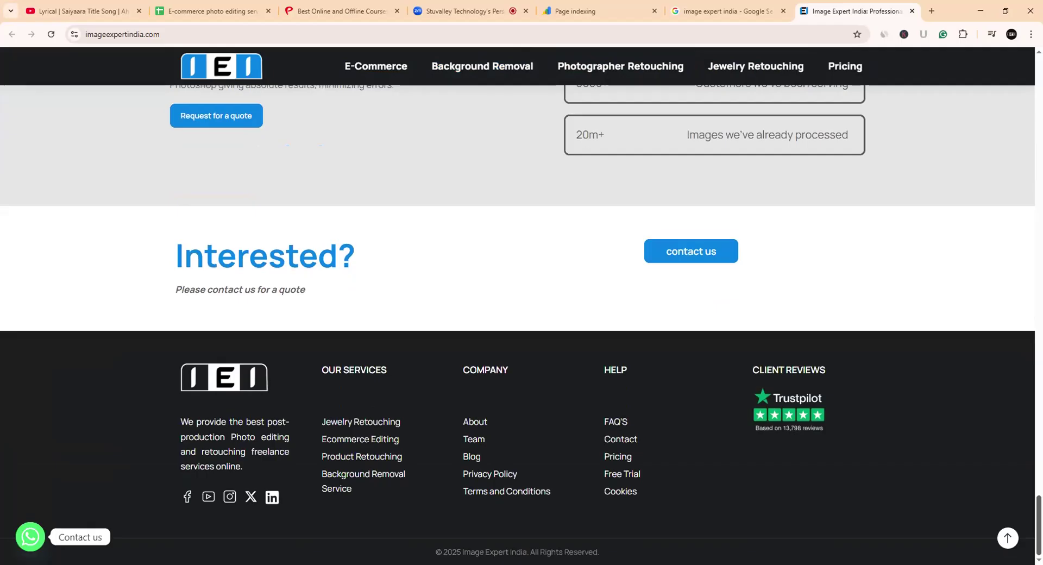
scroll(517, 323, up, 2)
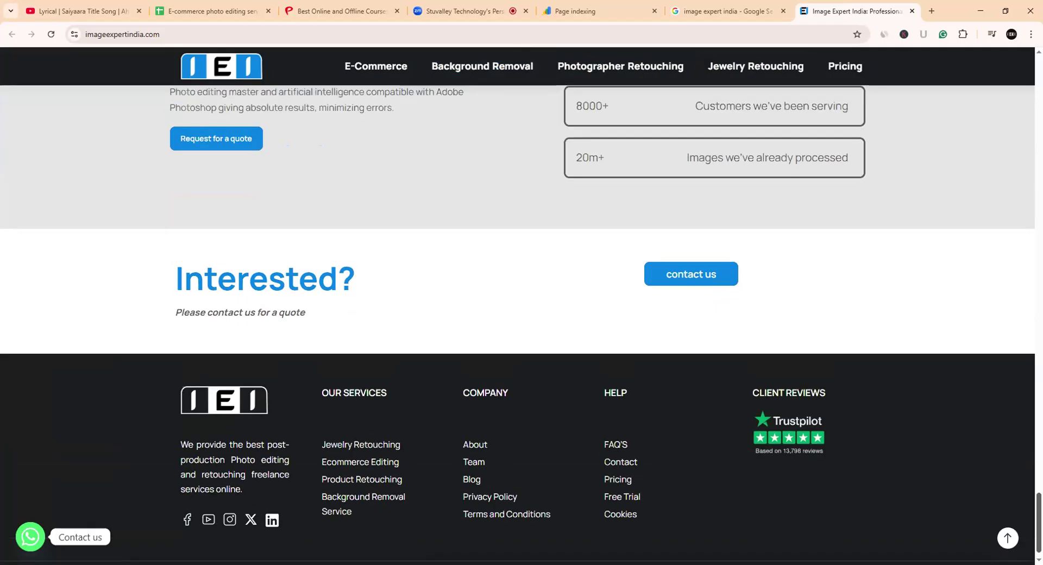
scroll(517, 323, down, 2)
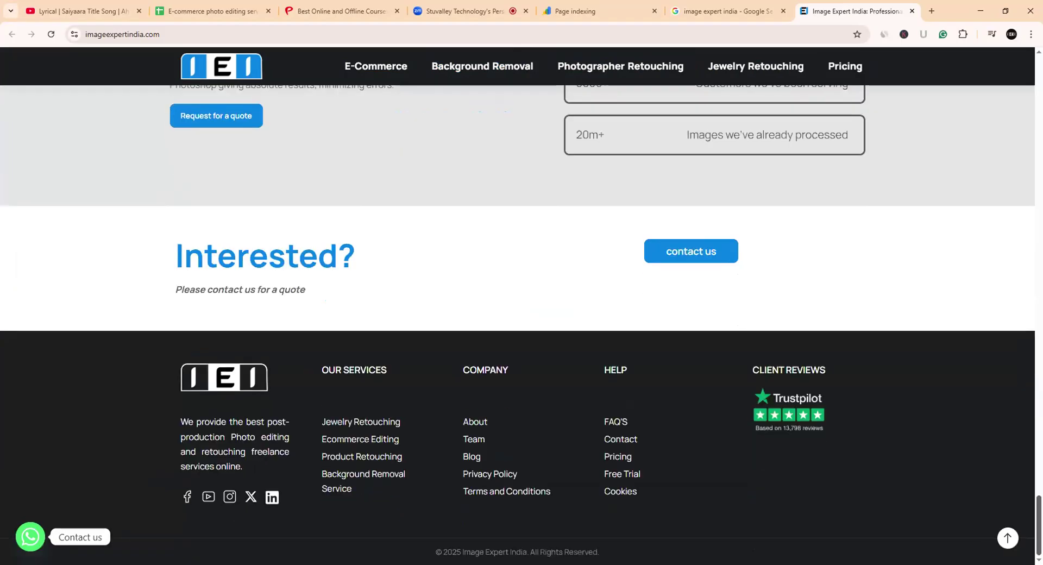
scroll(517, 323, up, 20)
scroll(517, 323, down, 10)
scroll(517, 323, down, 10)
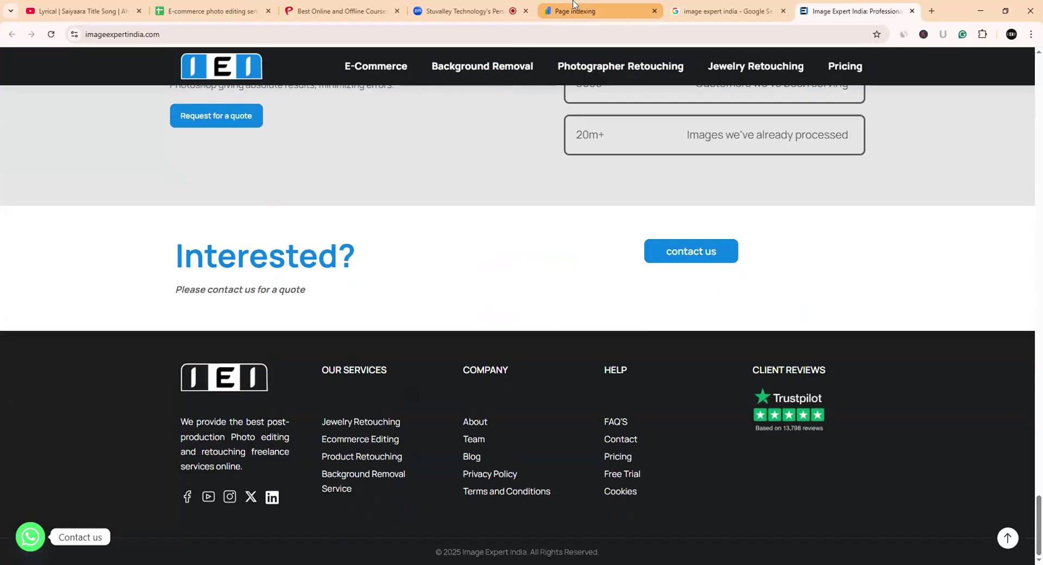
- From Page indexing, open the Search results performance report and filter it to 7 days
click(572, 6)
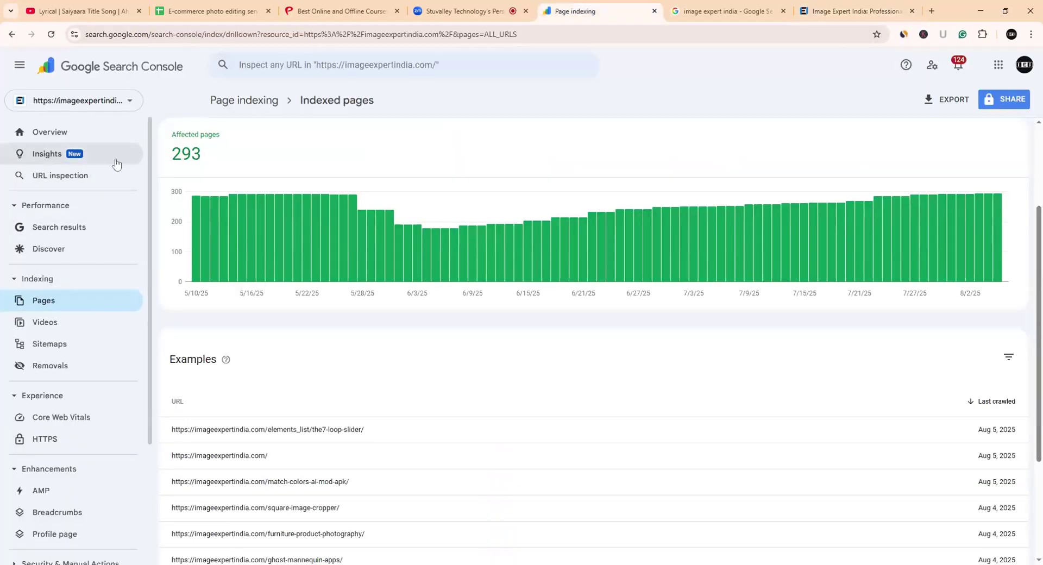
click(65, 228)
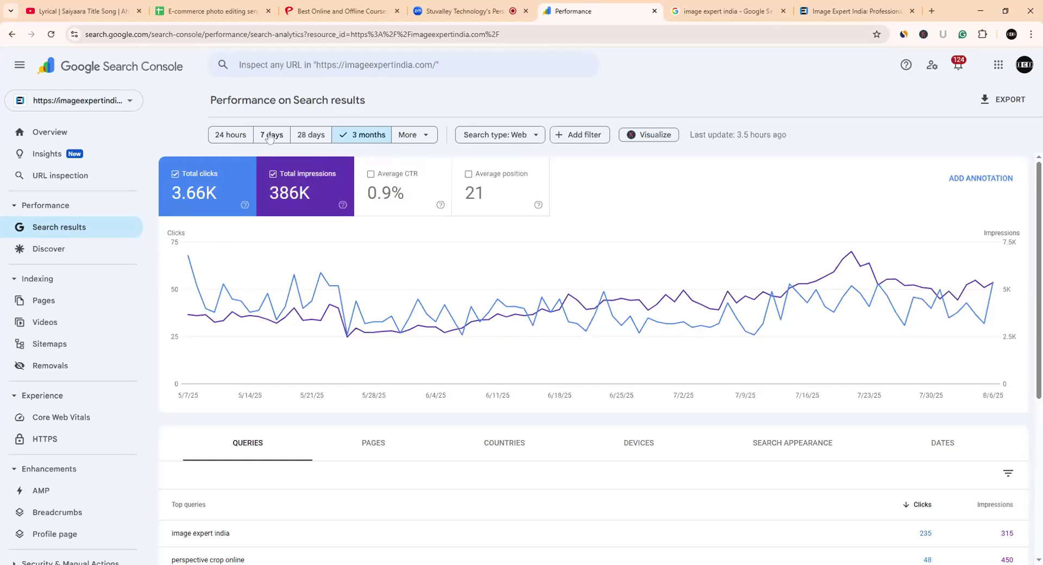
scroll(400, 298, down, 2)
scroll(400, 297, up, 2)
click(272, 138)
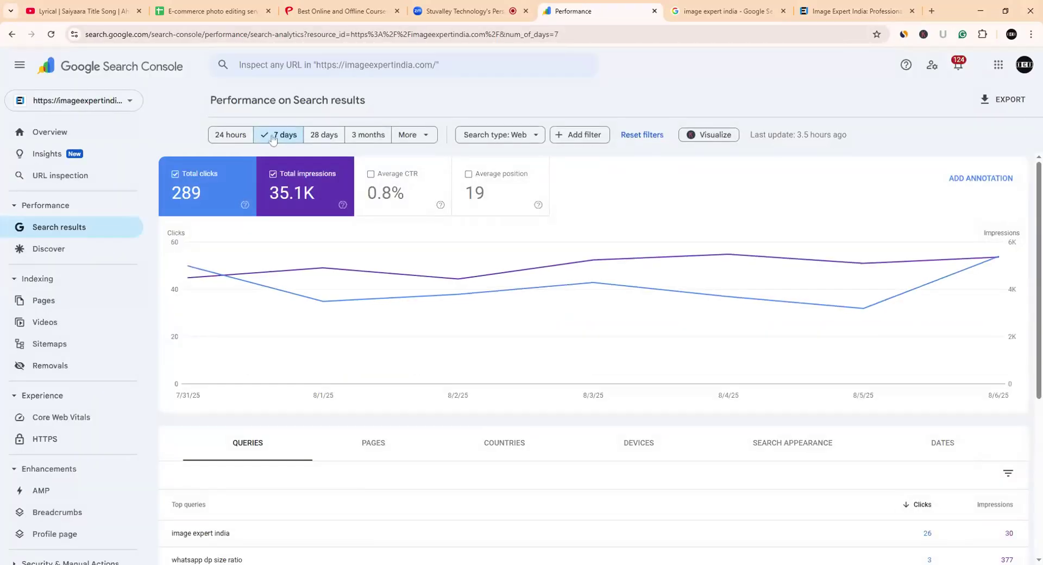
mouse_move(643, 295)
scroll(875, 316, down, 1)
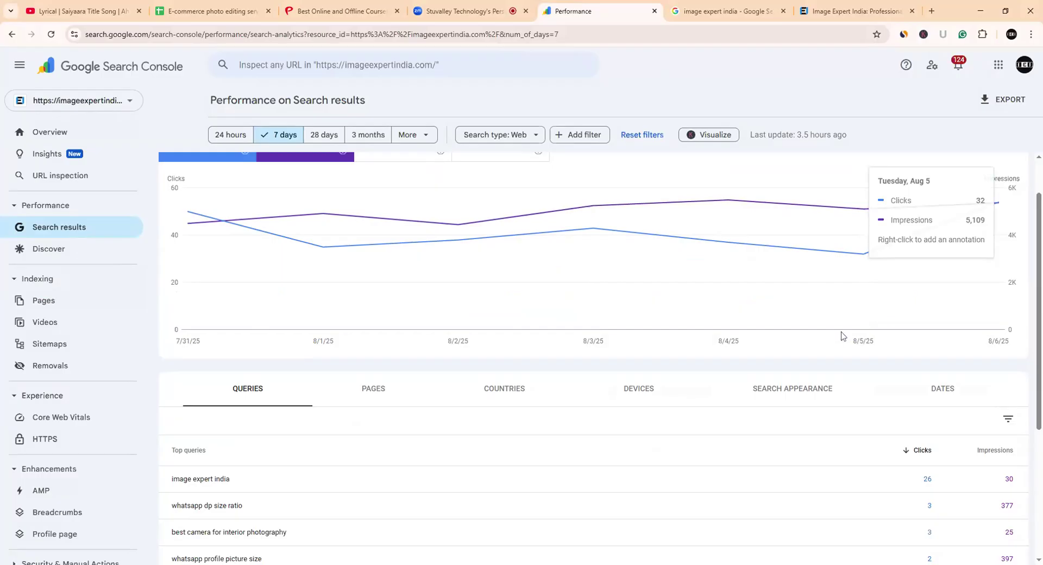
scroll(559, 294, up, 1)
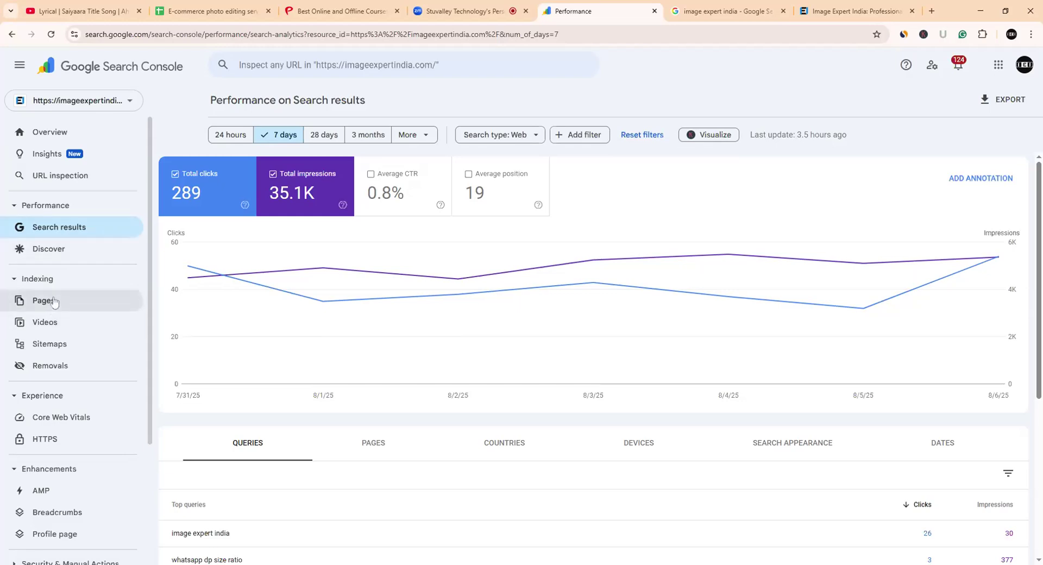
- Review submitted sitemaps: sitemap_index.xml with 786 discovered pages, and nine old post URLs with errors
click(63, 349)
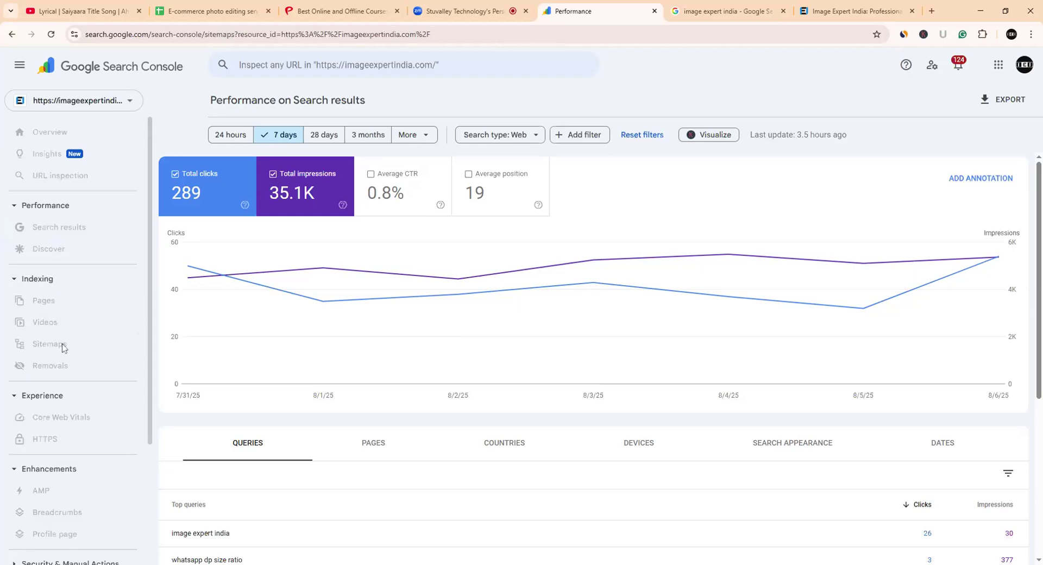
scroll(487, 306, down, 1)
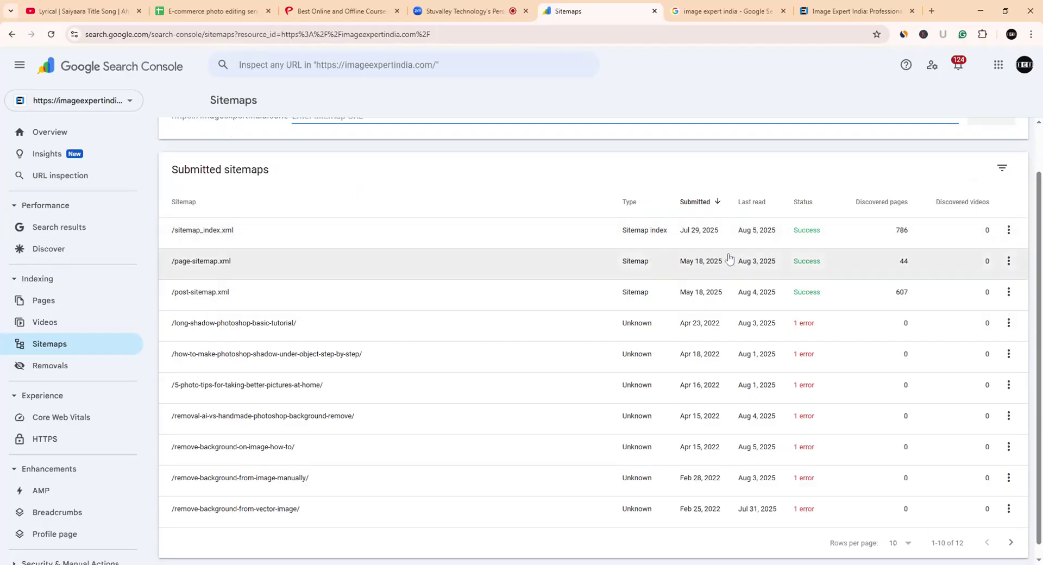
scroll(384, 321, up, 1)
scroll(383, 323, down, 1)
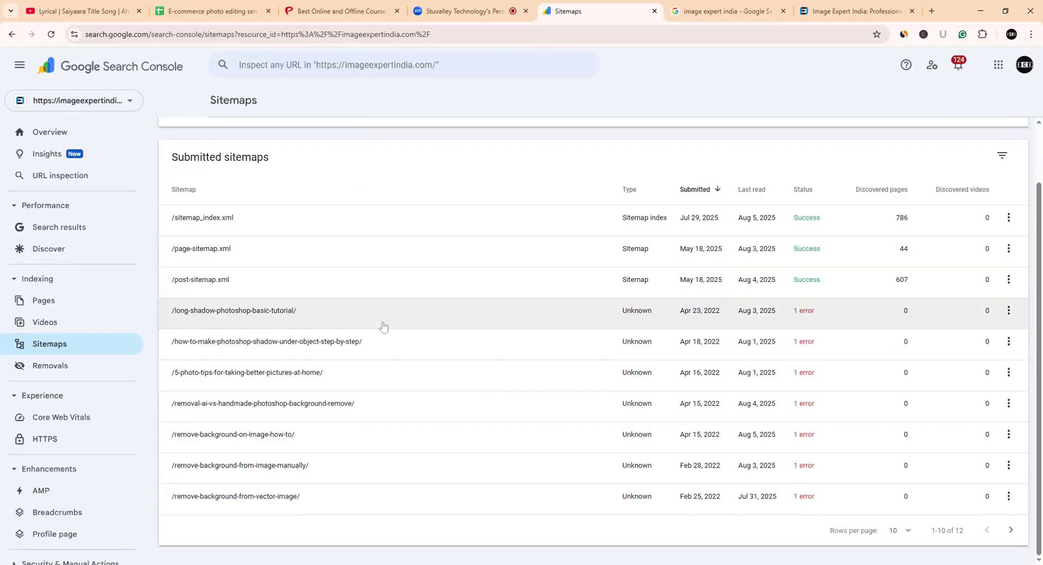
scroll(383, 325, up, 1)
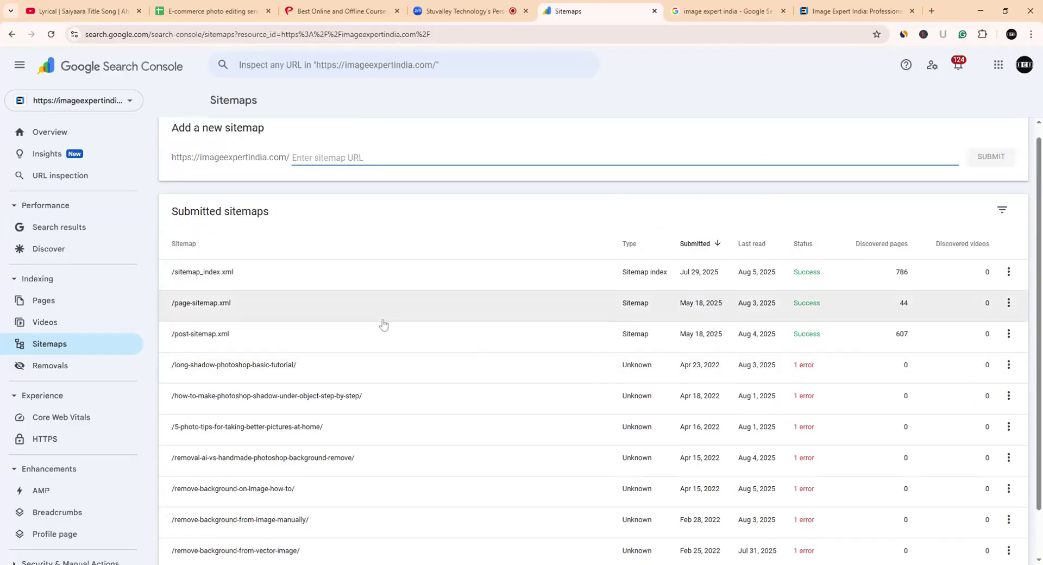
- Open Core Web Vitals, showing 102 poor URLs on mobile and desktop, and dismiss its intro card
click(59, 425)
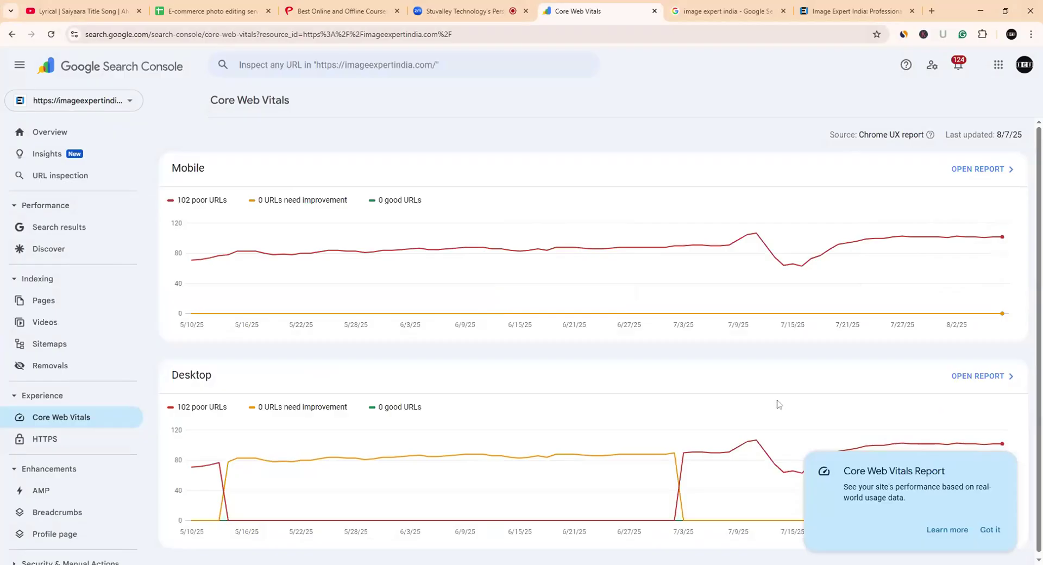
scroll(777, 404, down, 1)
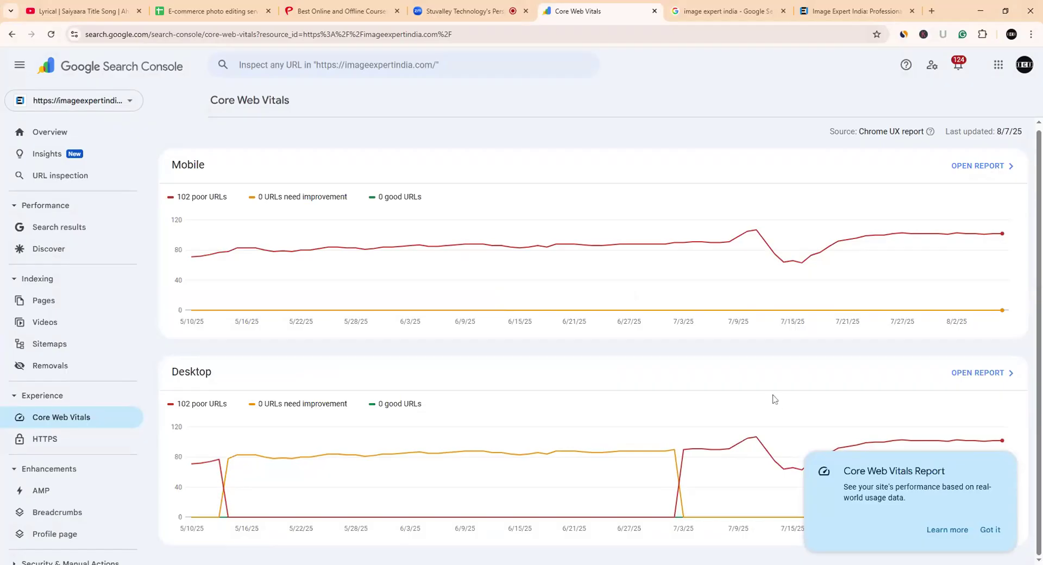
click(989, 529)
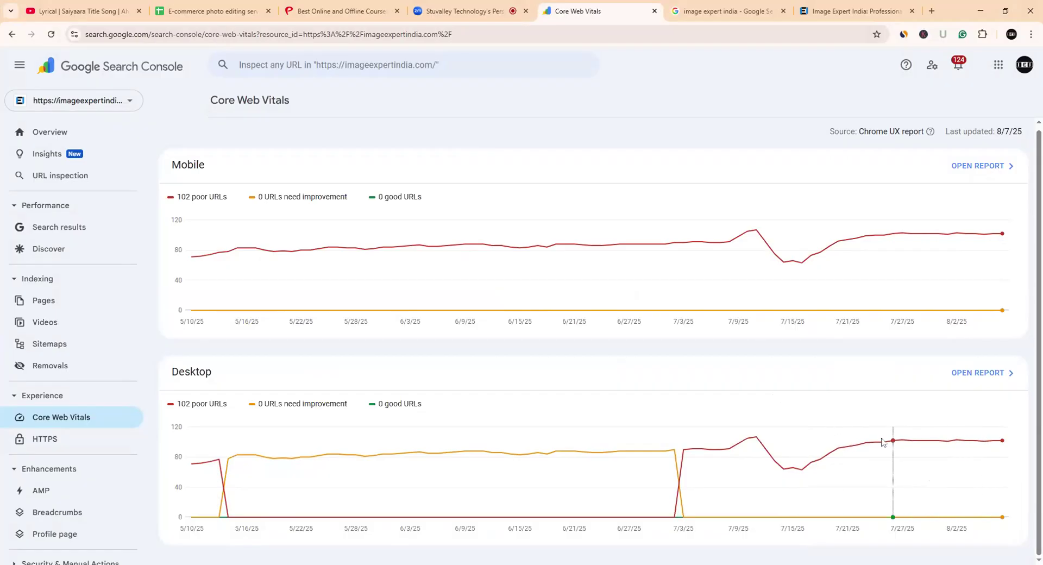
- Open Clothing Photo Editing Service from the E-Commerce menu in a background tab, staying on the homepage
click(851, 5)
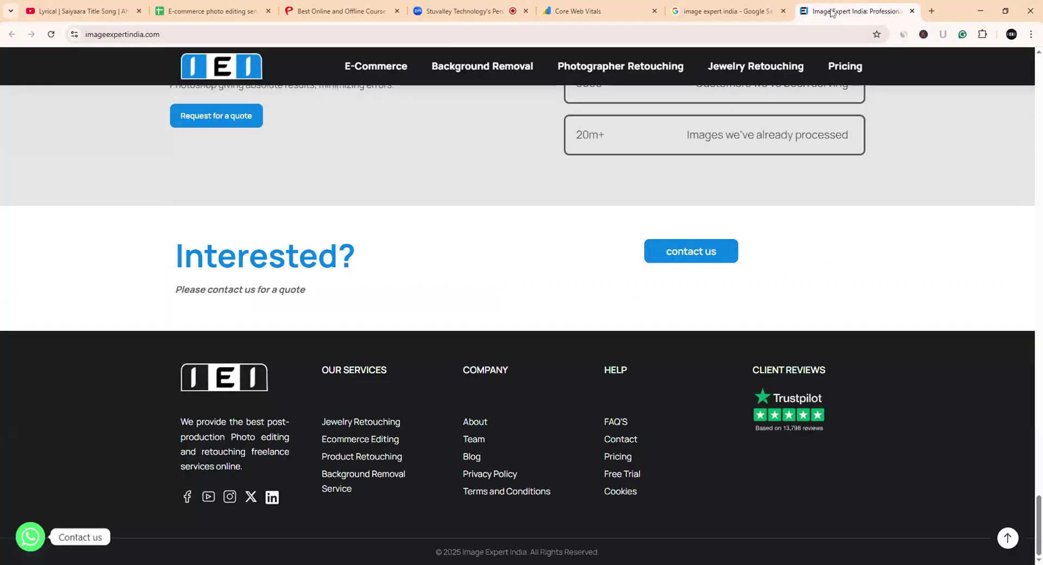
mouse_move(744, 68)
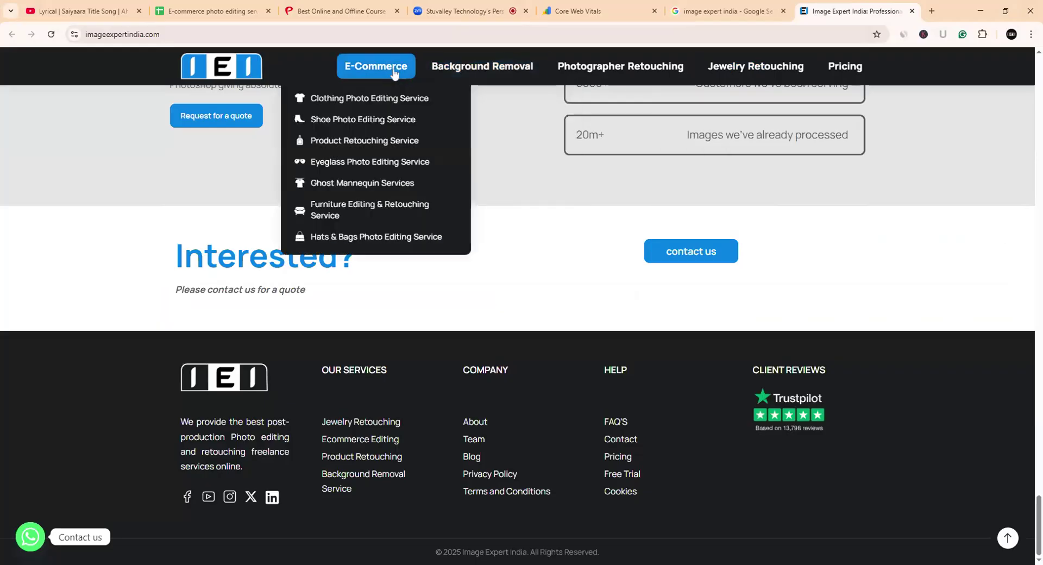
mouse_move(776, 81)
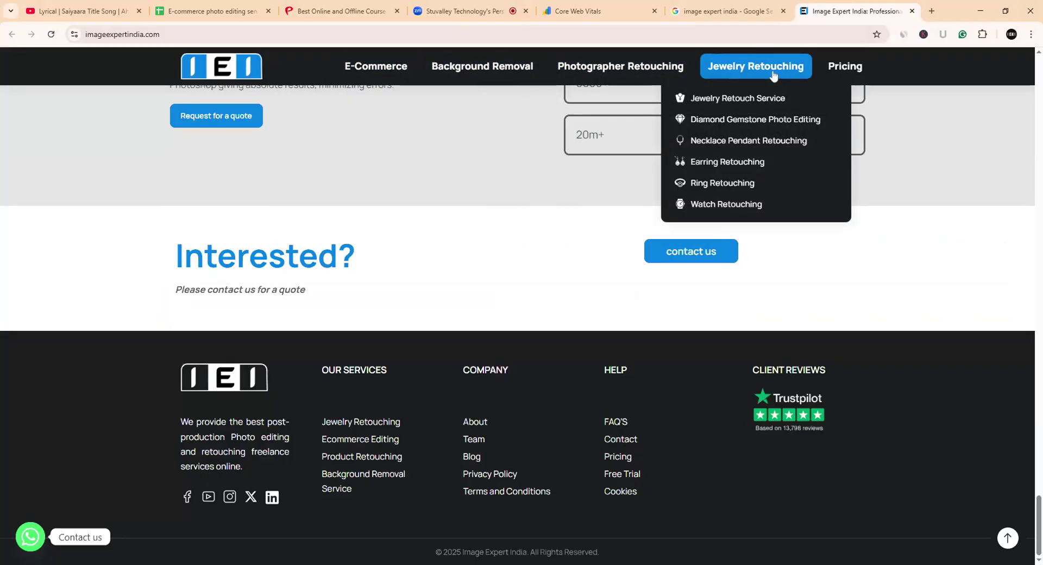
mouse_move(327, 71)
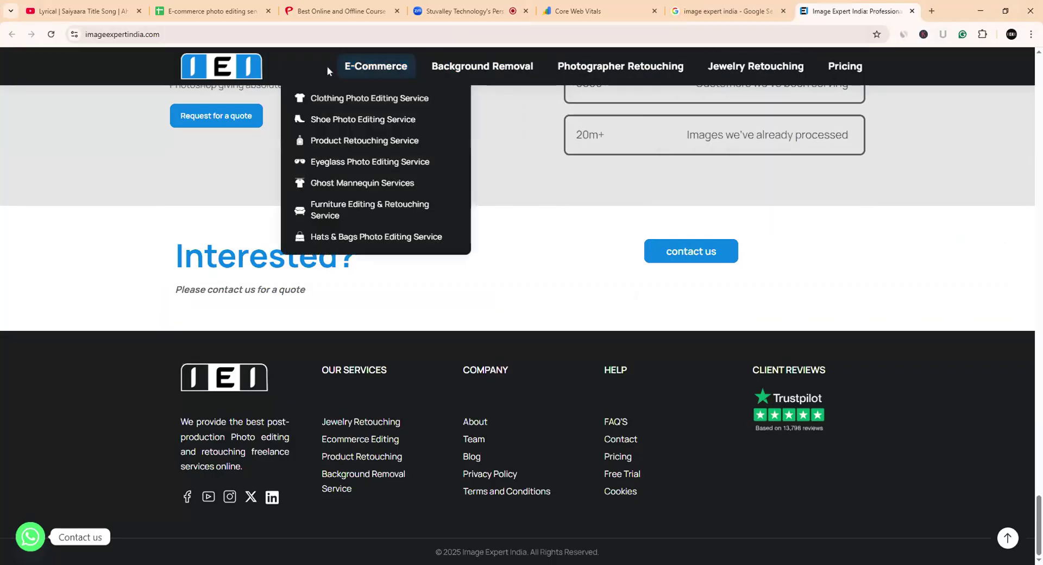
ctrl+click(359, 112)
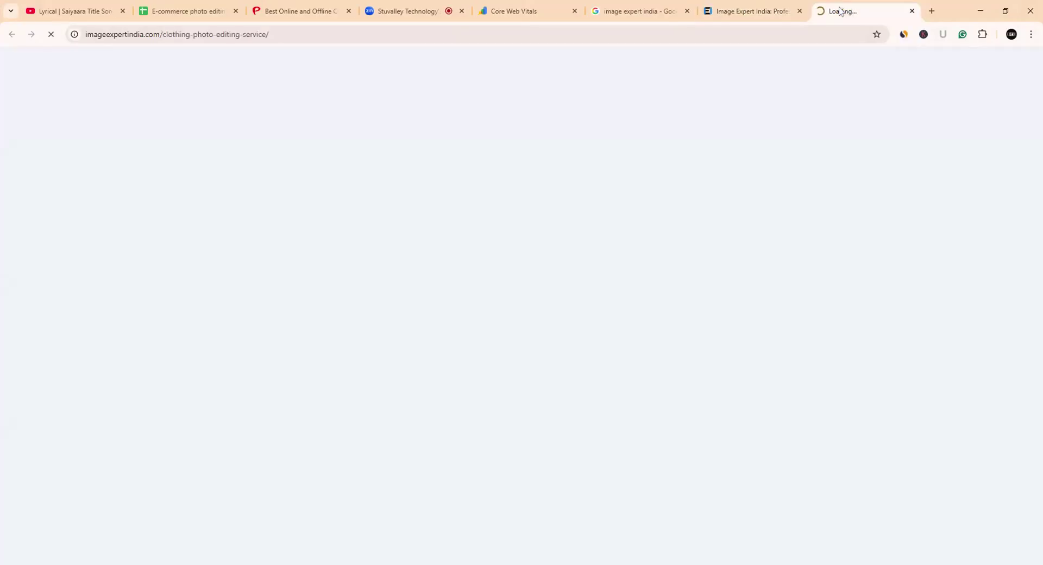
click(729, 12)
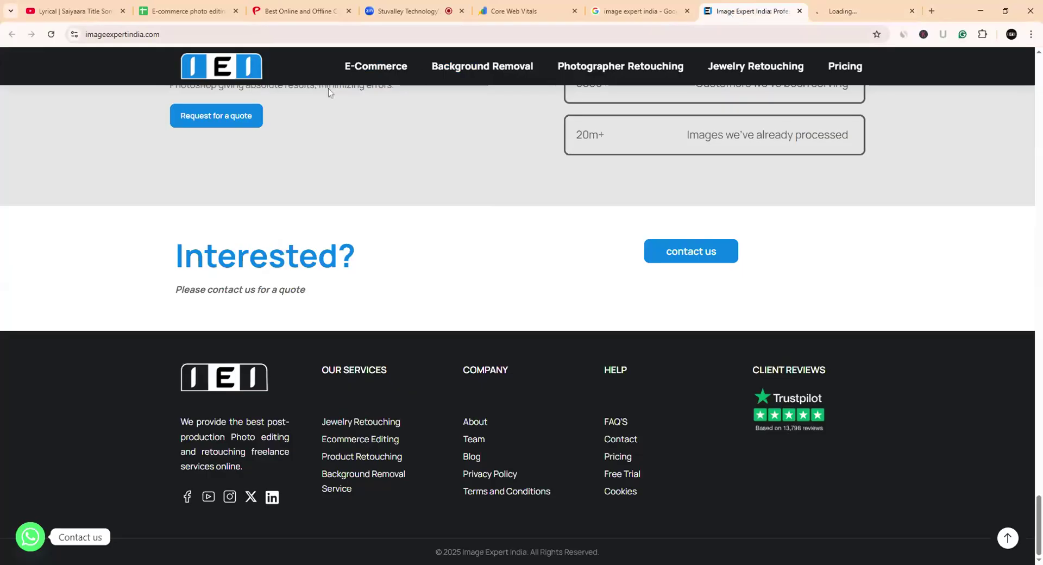
mouse_move(361, 71)
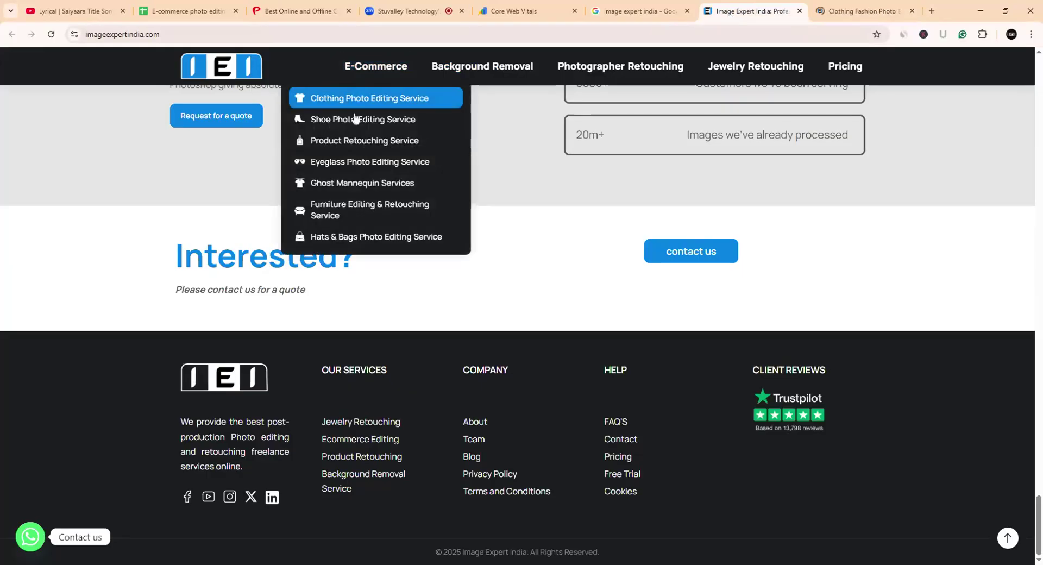
mouse_move(738, 67)
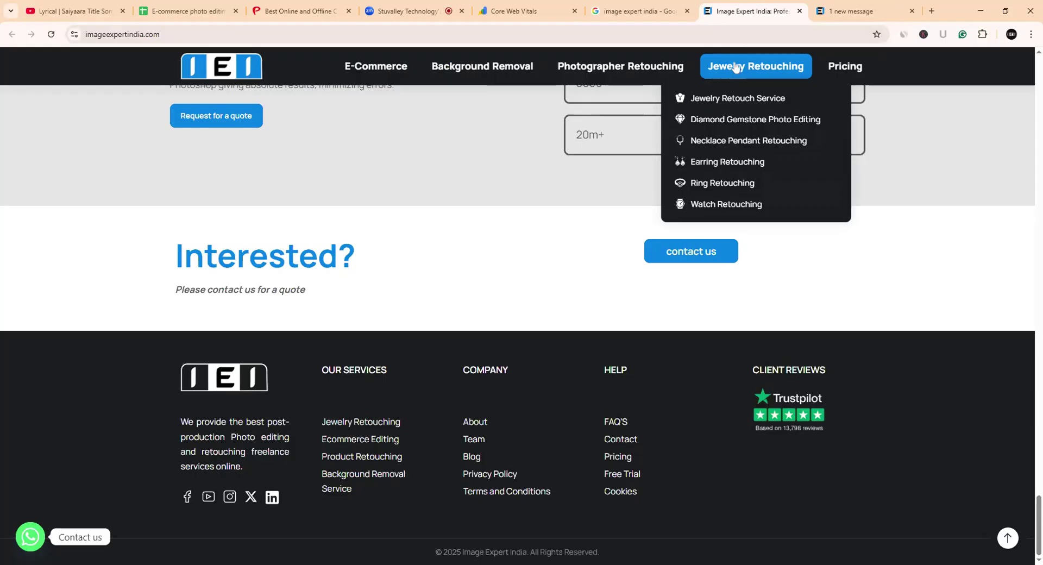
- Glance at the clothing-editing page, then close its tab and return to the homepage
click(840, 11)
click(752, 11)
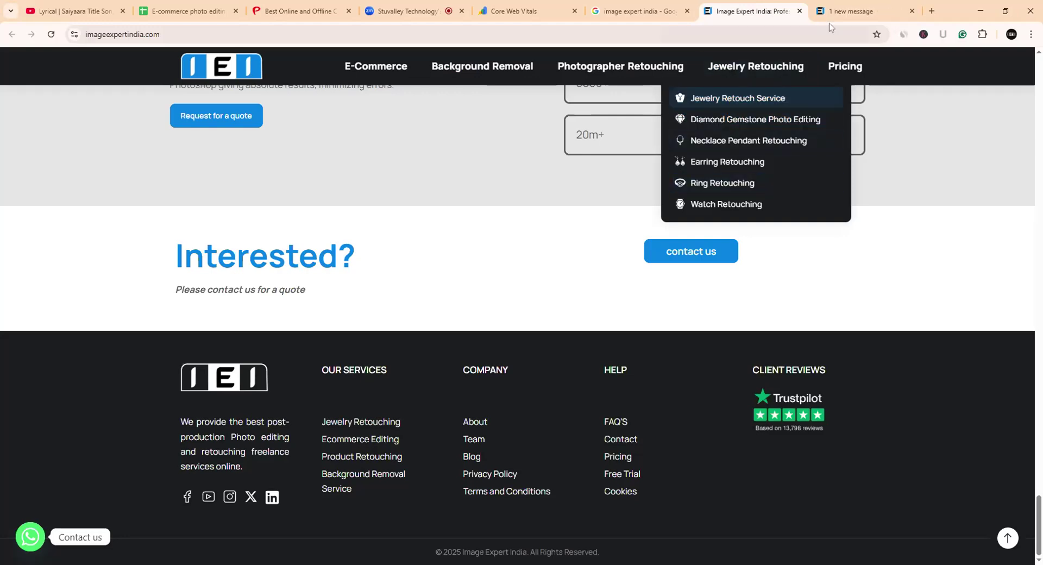
click(864, 12)
click(733, 12)
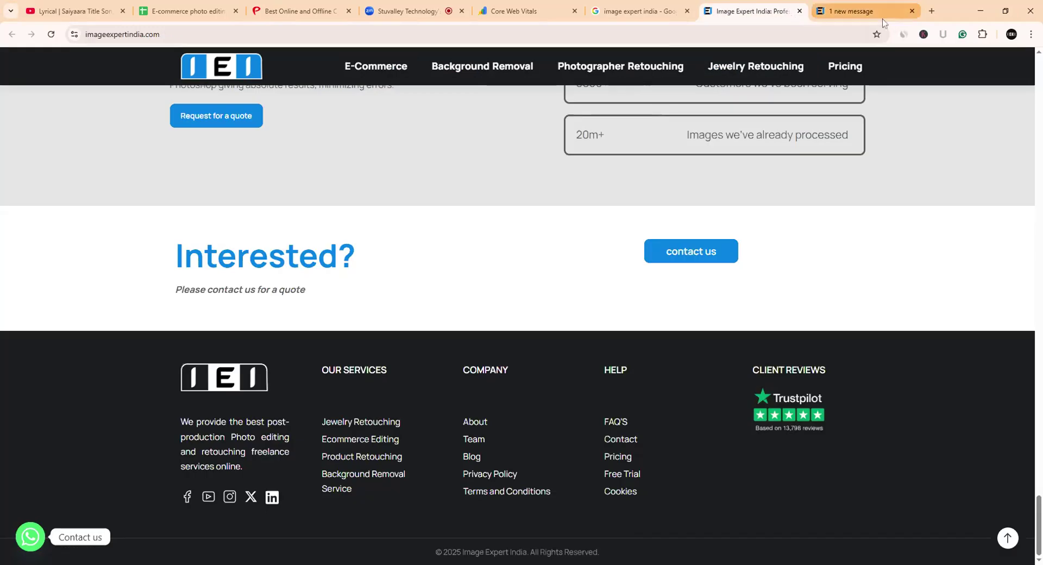
click(911, 11)
- Close the 'image expert india' Google search results tab
mouse_move(752, 71)
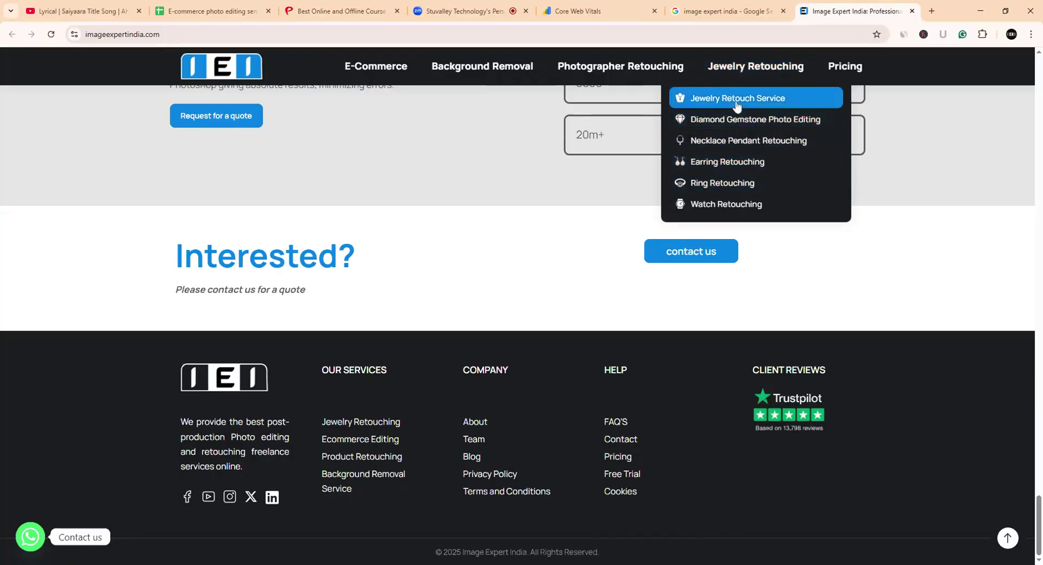
click(774, 15)
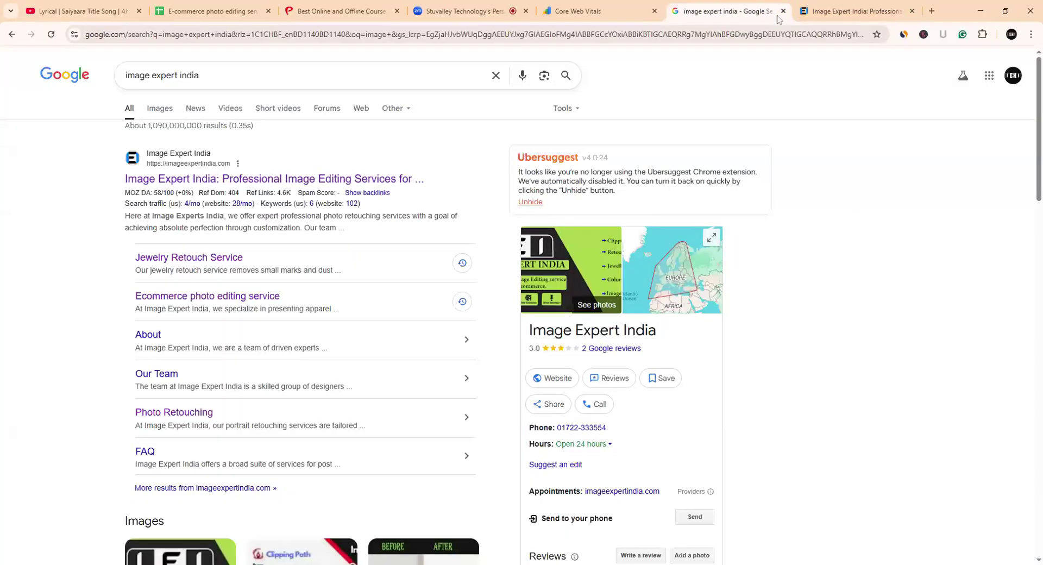
click(782, 11)
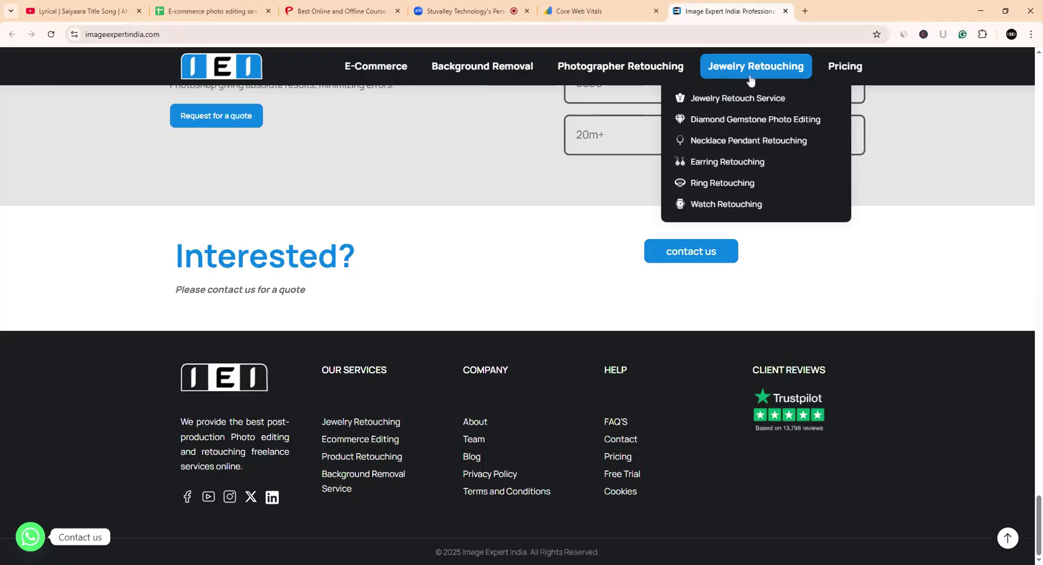
- In a new tab, search Google for 'xml sitemap generator for google'
click(805, 11)
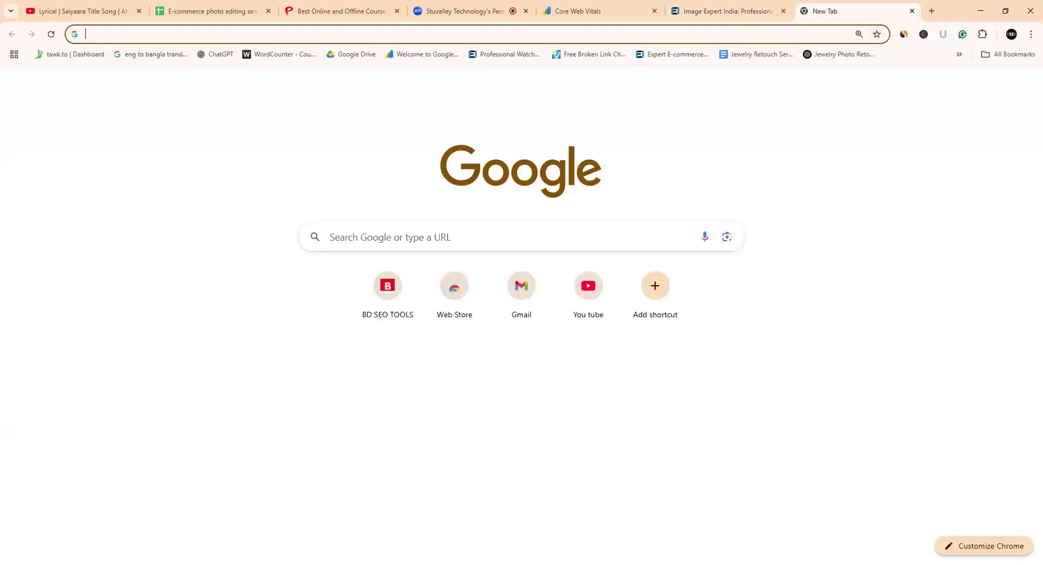
click(613, 35)
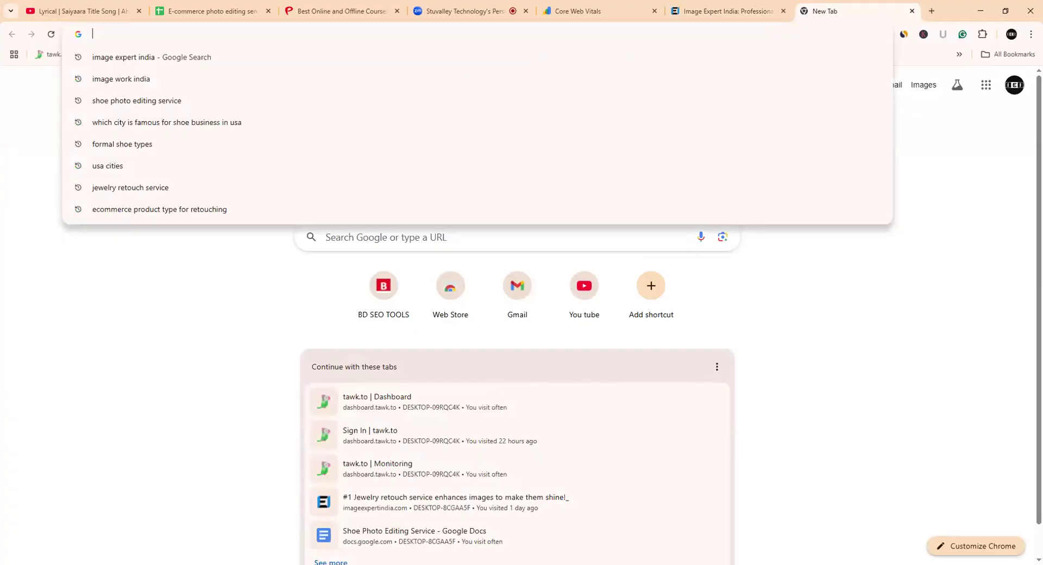
text(x)
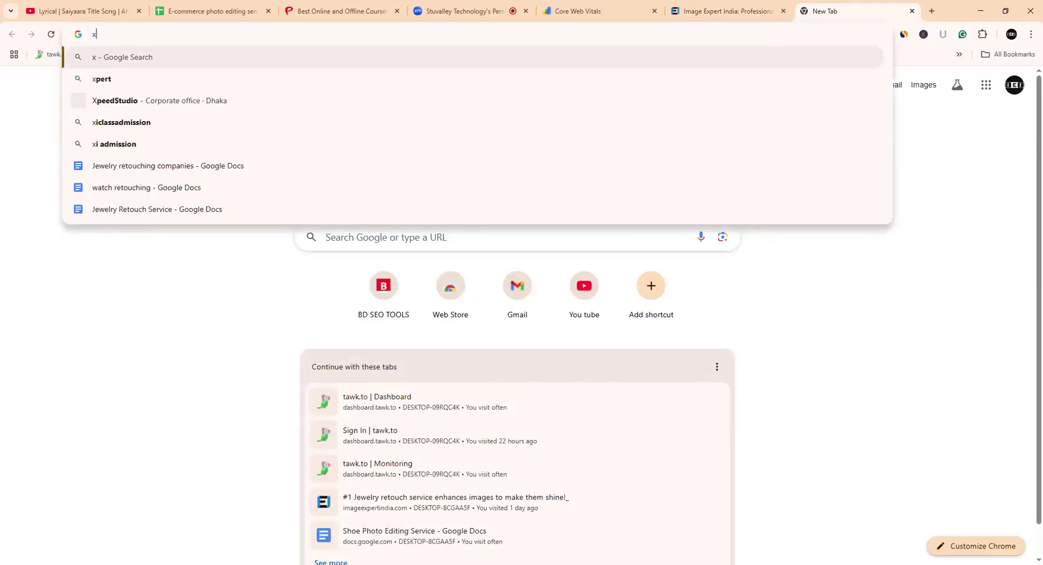
text(melsi)
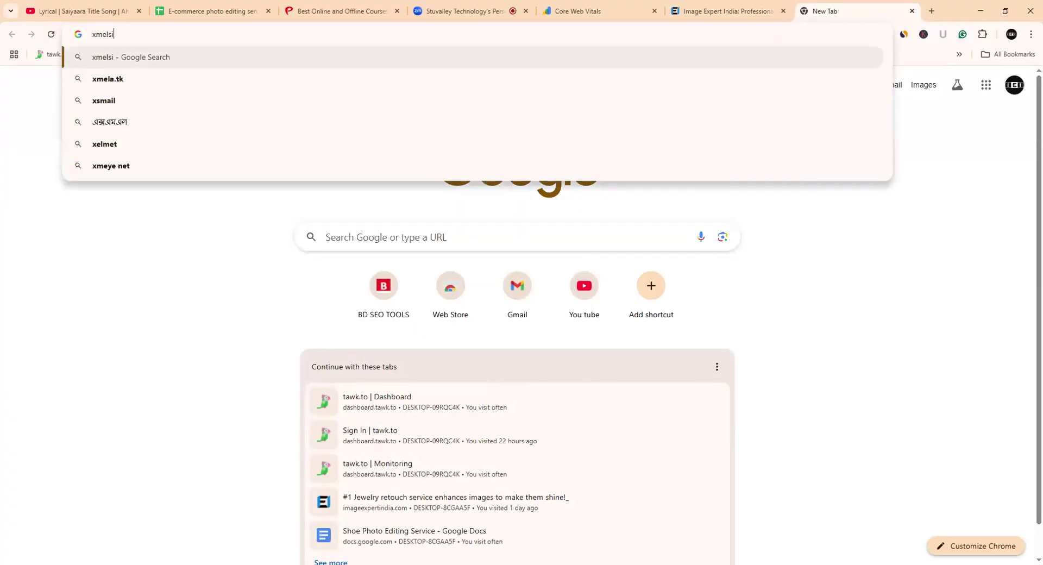
text(temape)
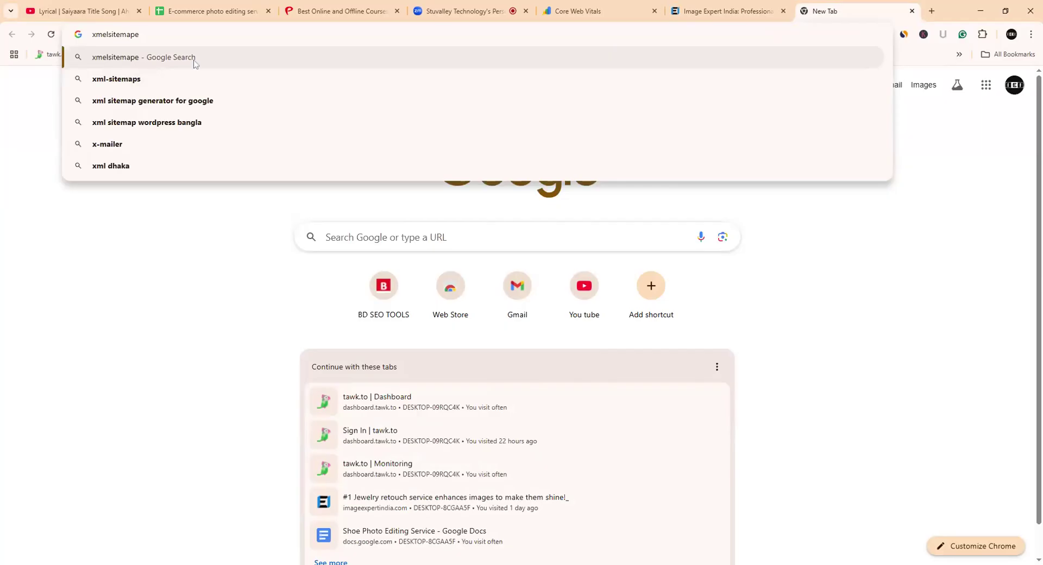
click(144, 108)
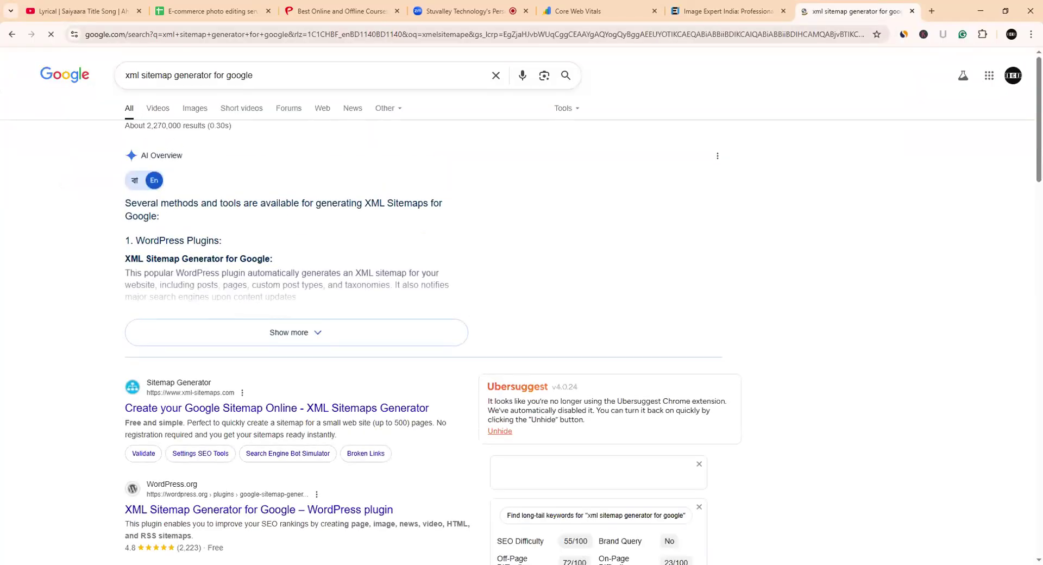
- Open the XML-Sitemaps.com result in a background tab and switch to it
scroll(235, 304, down, 2)
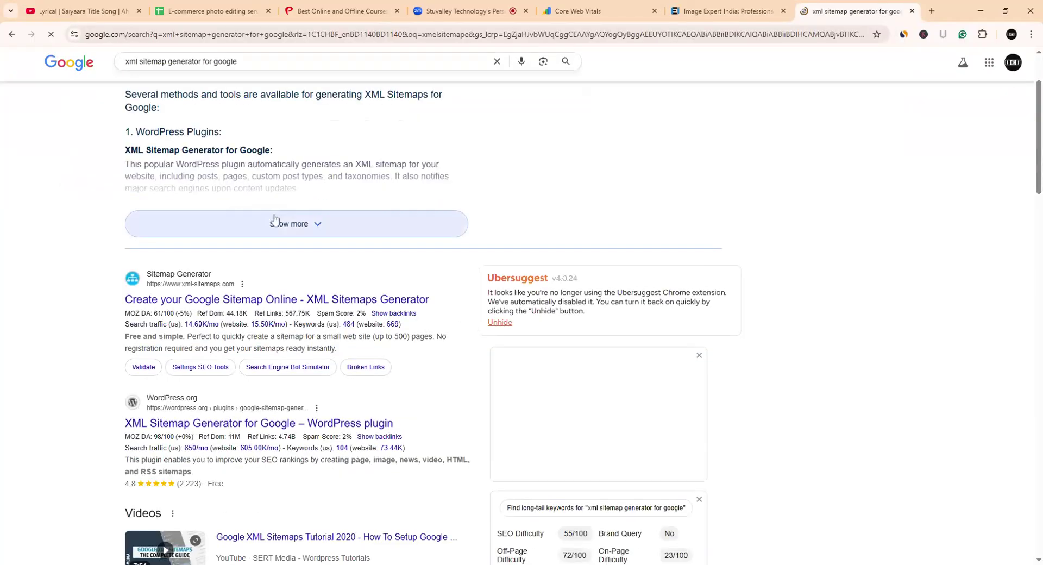
middle_click(234, 304)
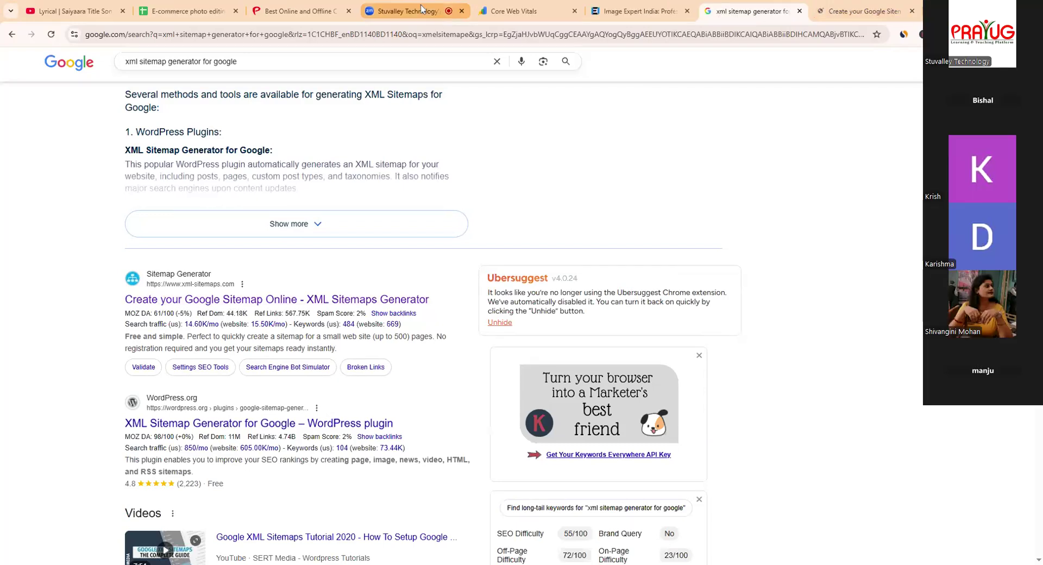
click(222, 14)
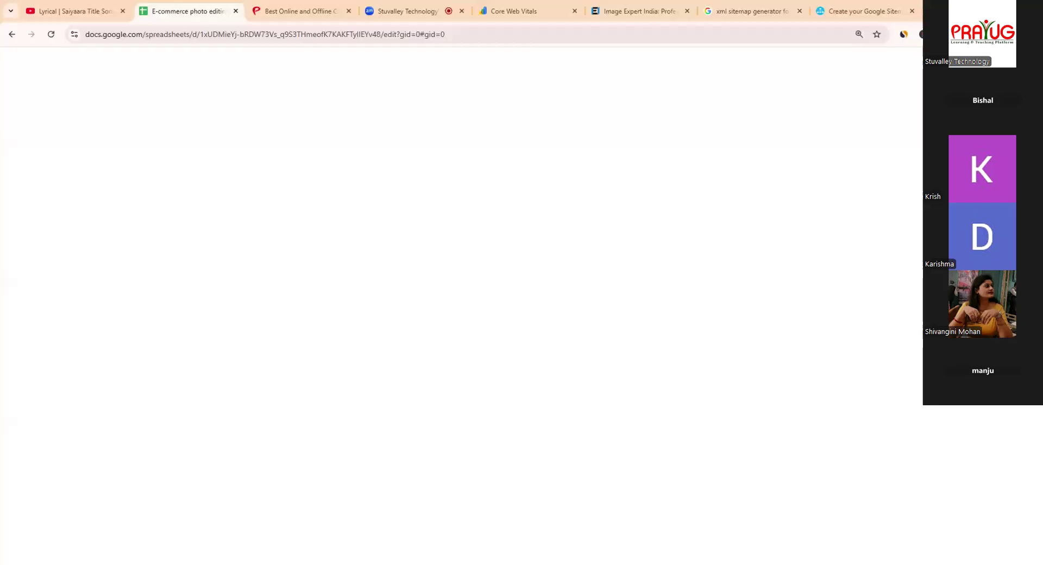
click(862, 15)
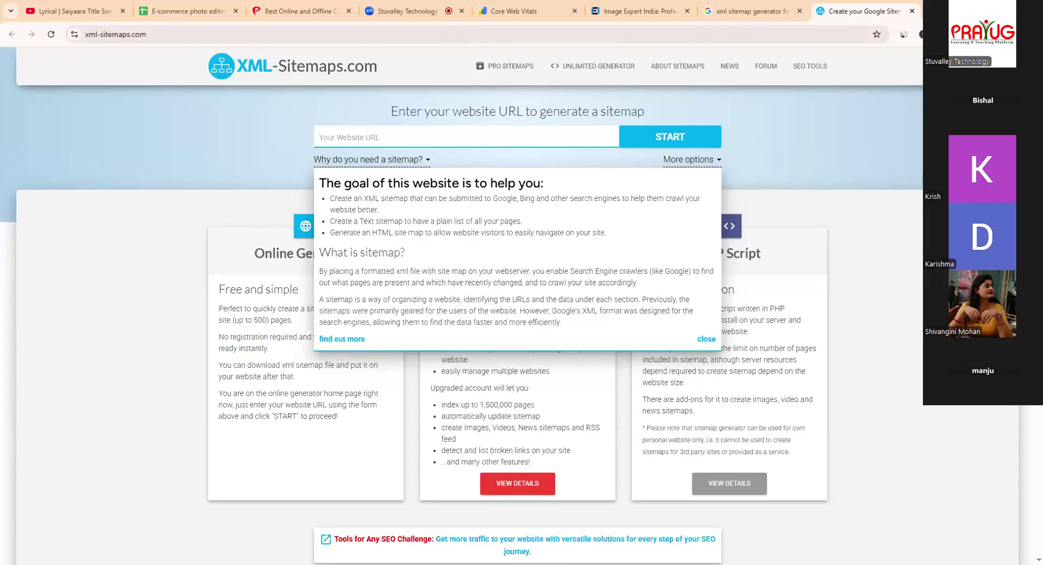
- Paste the imageexpertindia.com address into XML-Sitemaps.com's URL field and start the crawl
click(413, 163)
click(638, 11)
click(205, 33)
key(ctrl+c)
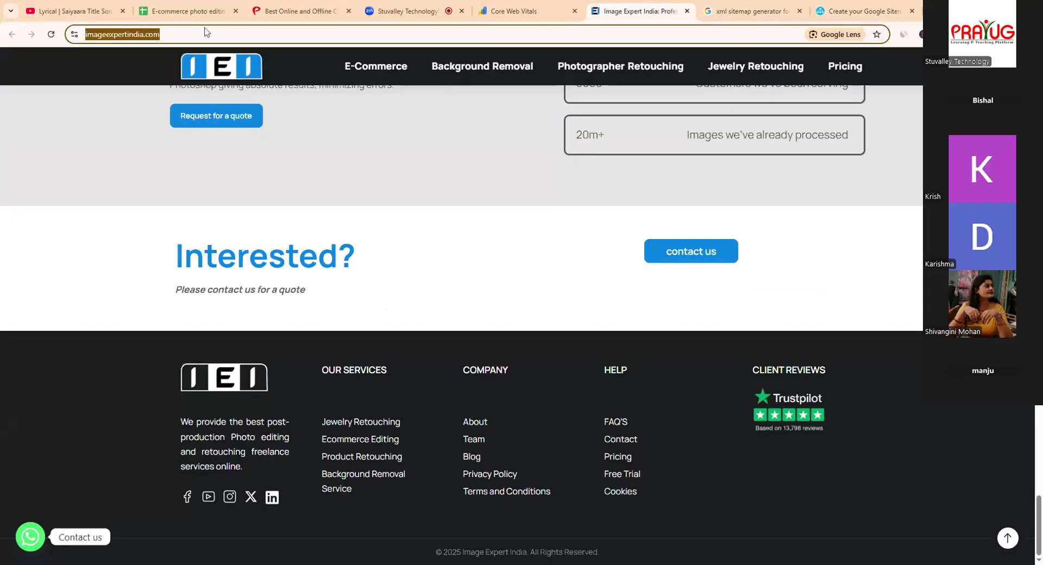
click(835, 13)
key(ctrl+v)
click(665, 138)
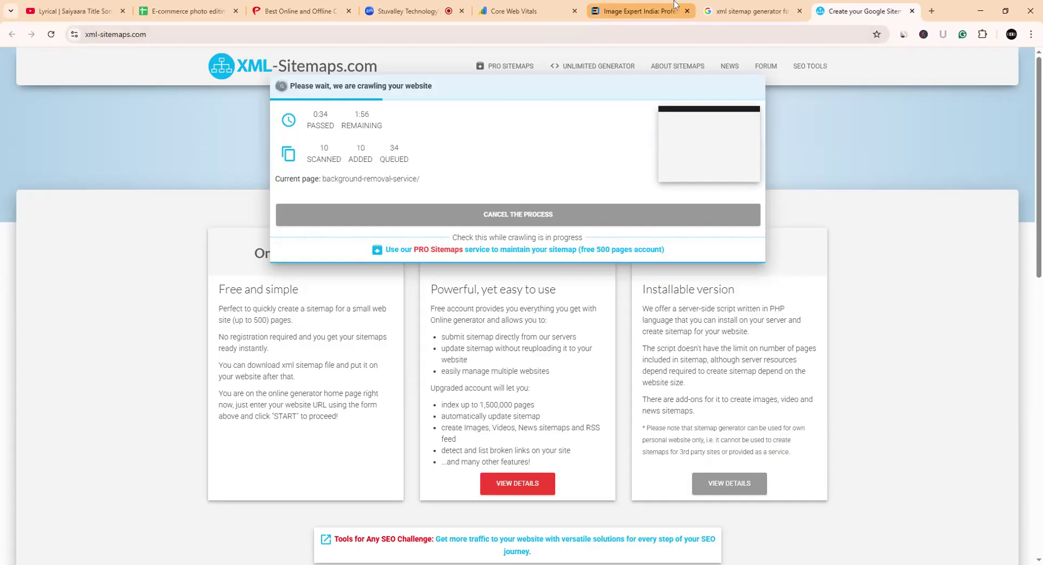
- Append 'xmlsite' to the Image Expert India address in the address bar
click(623, 13)
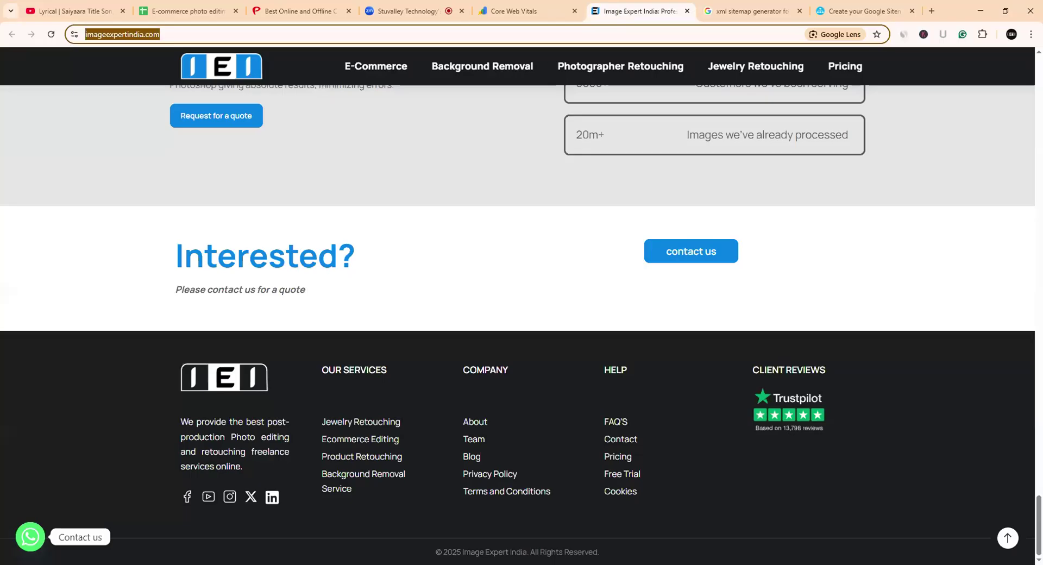
click(186, 34)
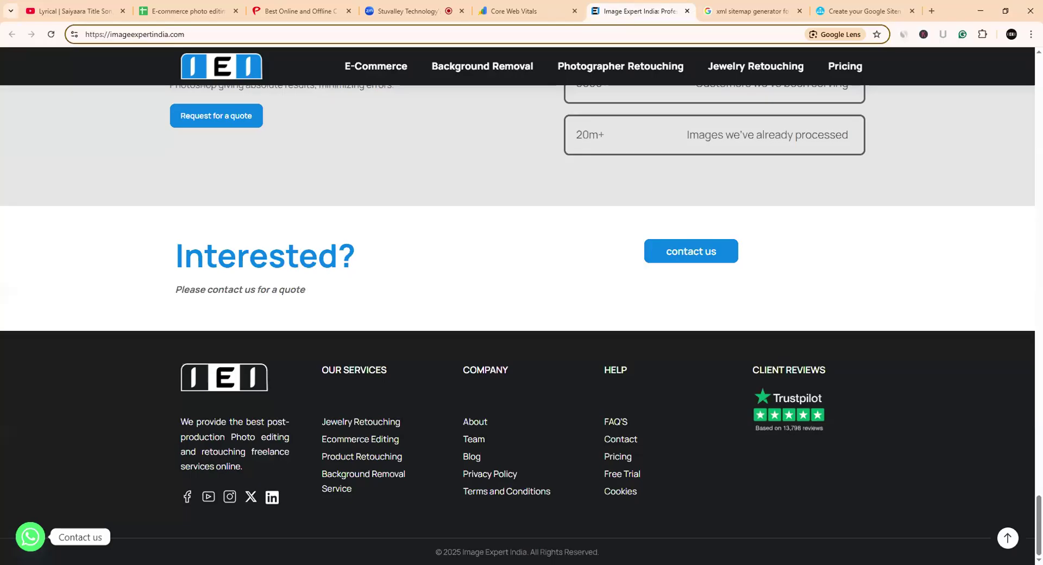
text(.x)
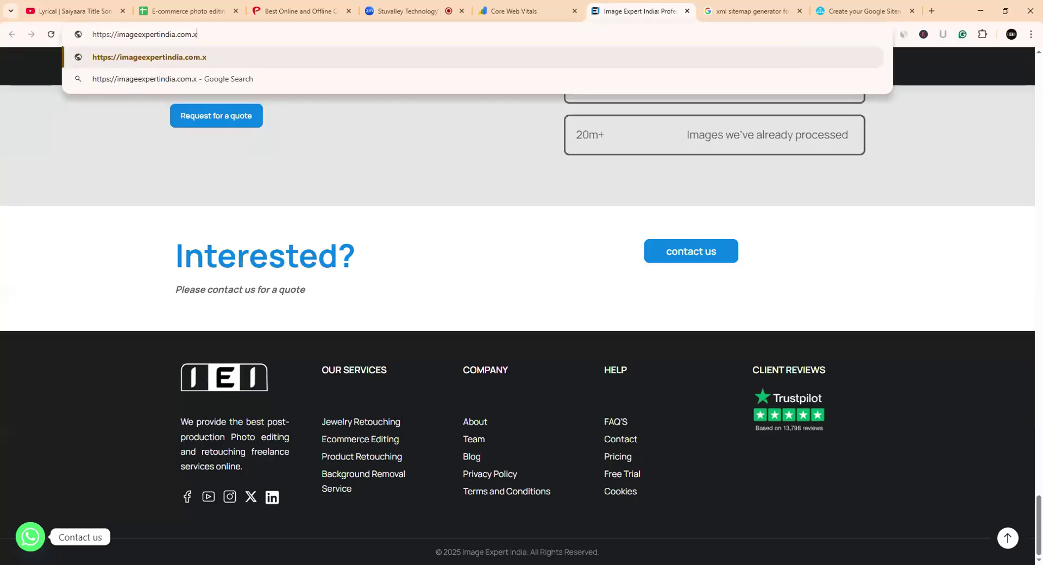
text(,)
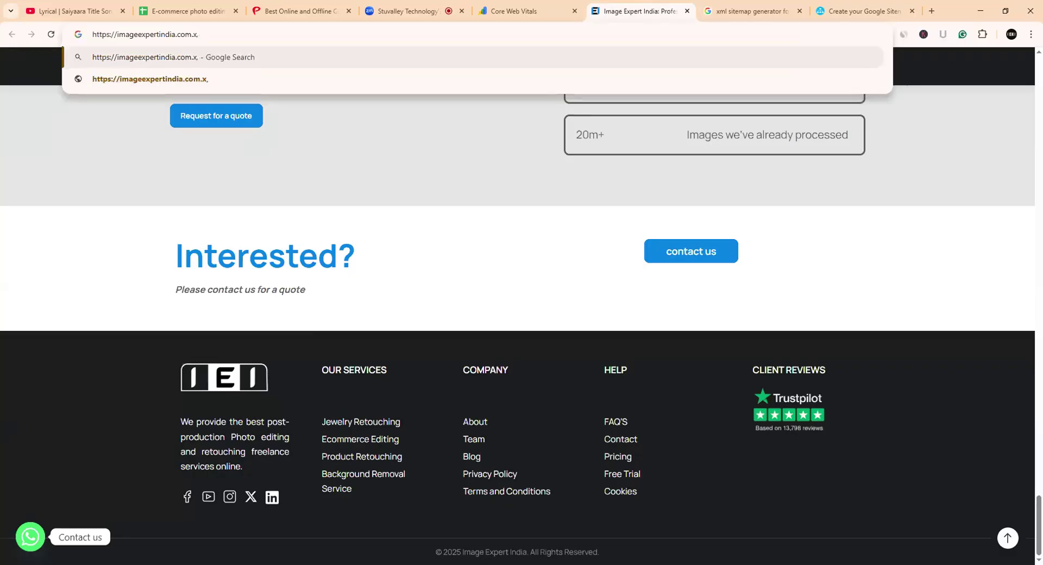
key(BackSpace)
key(BackSpace)
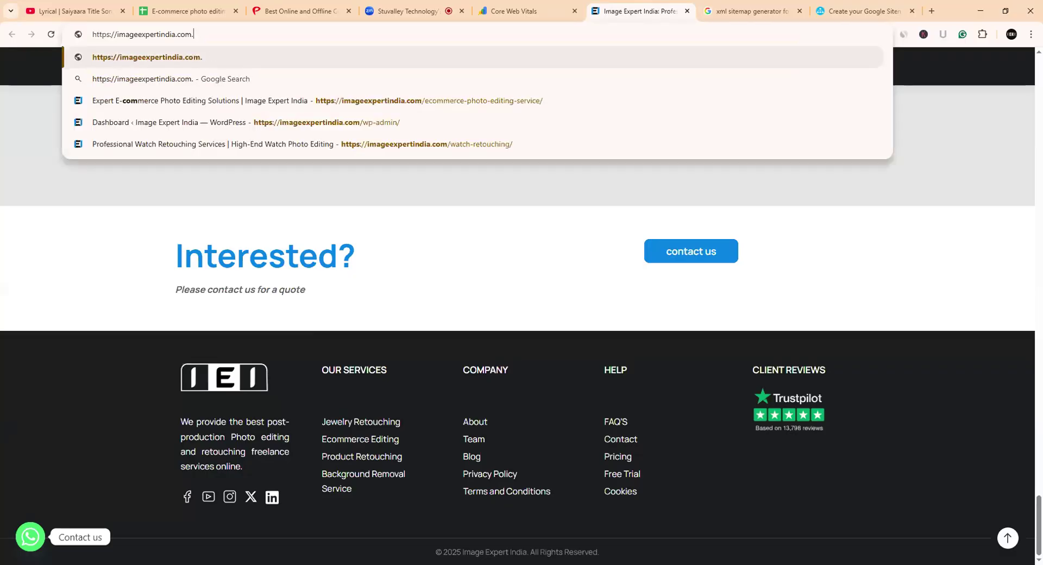
text(xml)
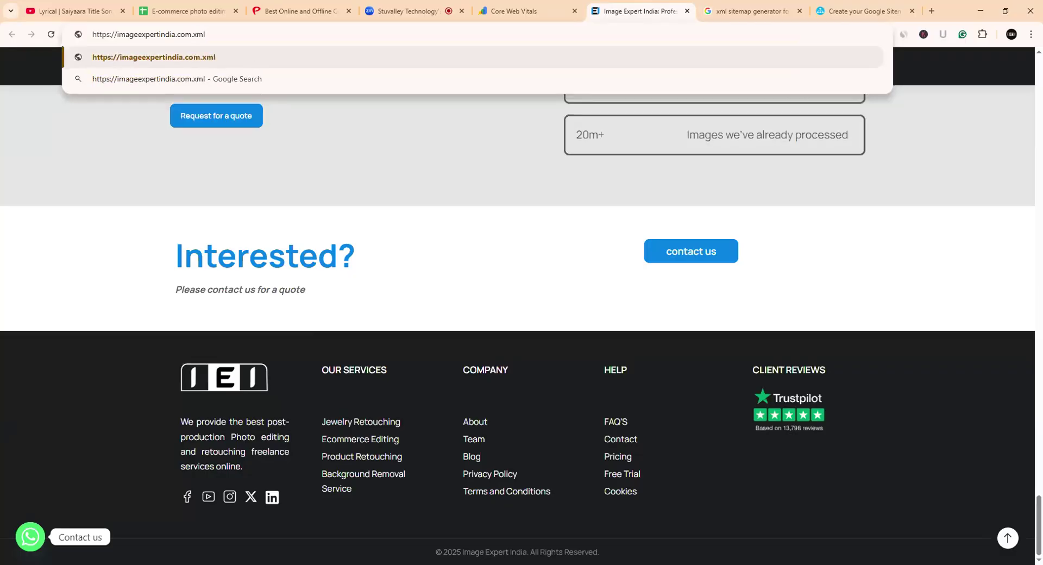
text(site)
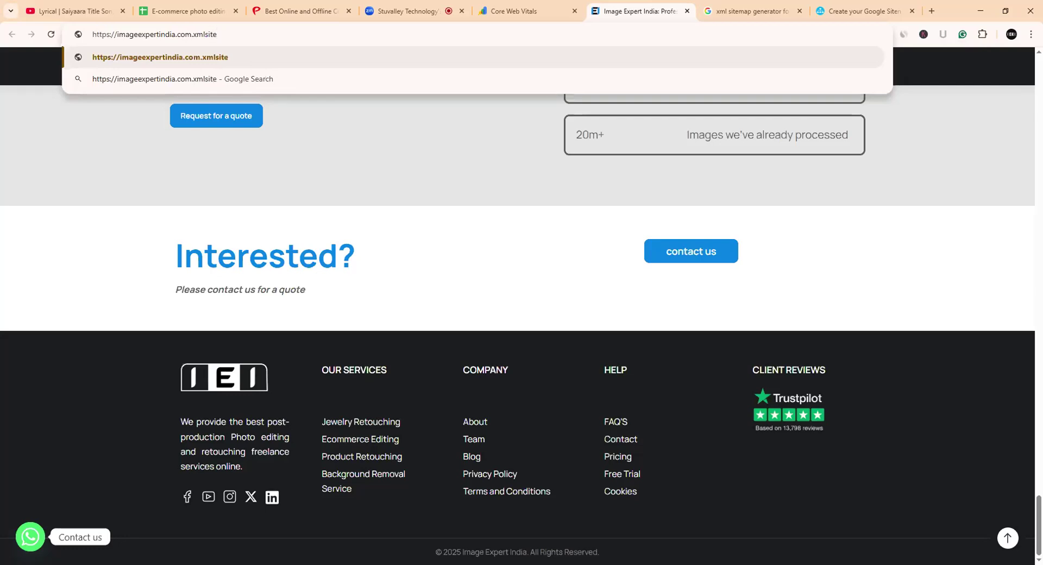
- Enter 'imageexpertindiaxml' in a new tab's address bar without submitting, and restore the window size
click(754, 12)
click(932, 12)
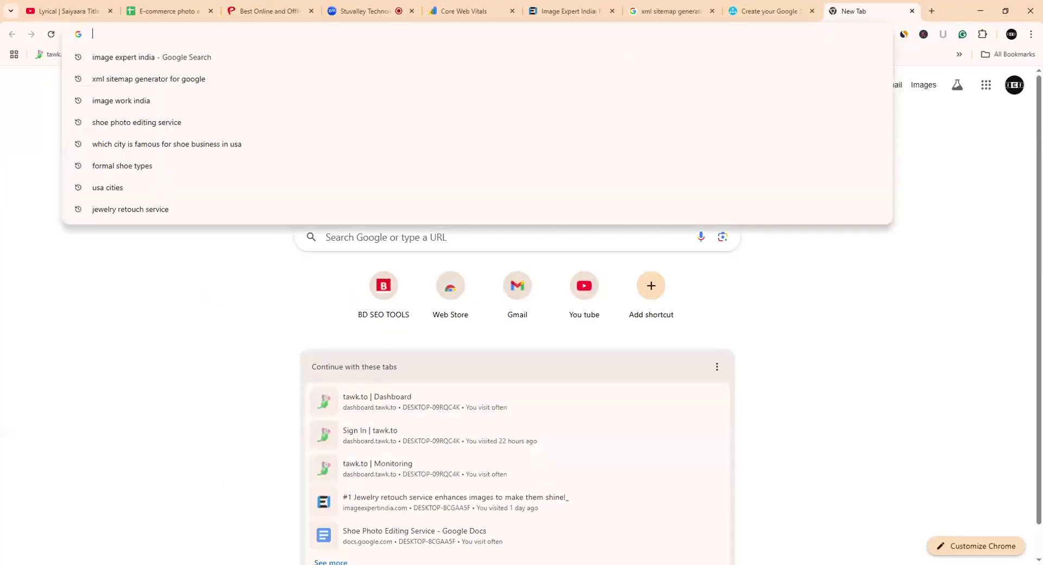
text(iamge)
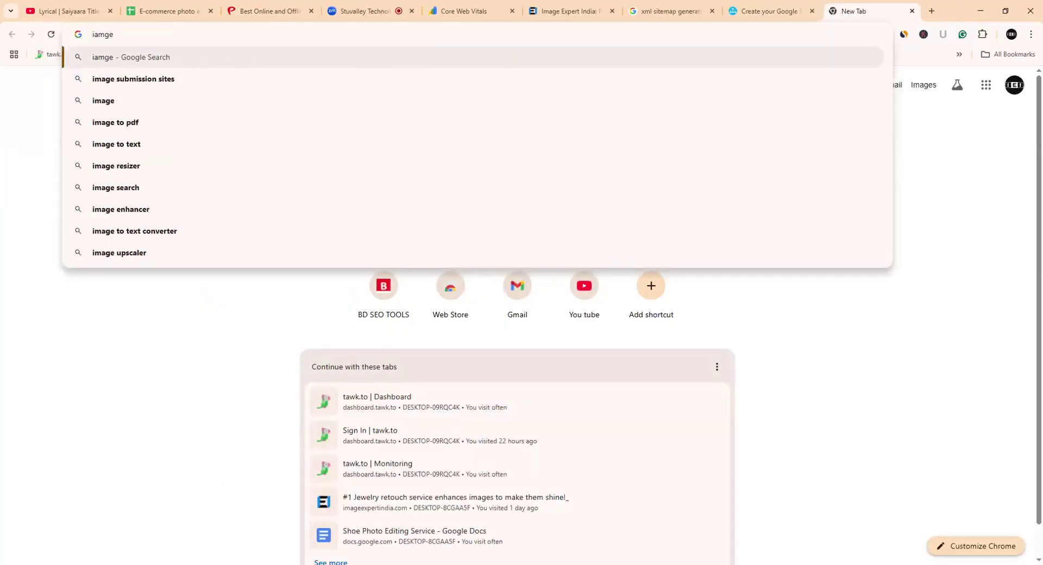
key(BackSpace)
key(BackSpace)
key(BackSpace)
key(BackSpace)
key(BackSpace)
text(i)
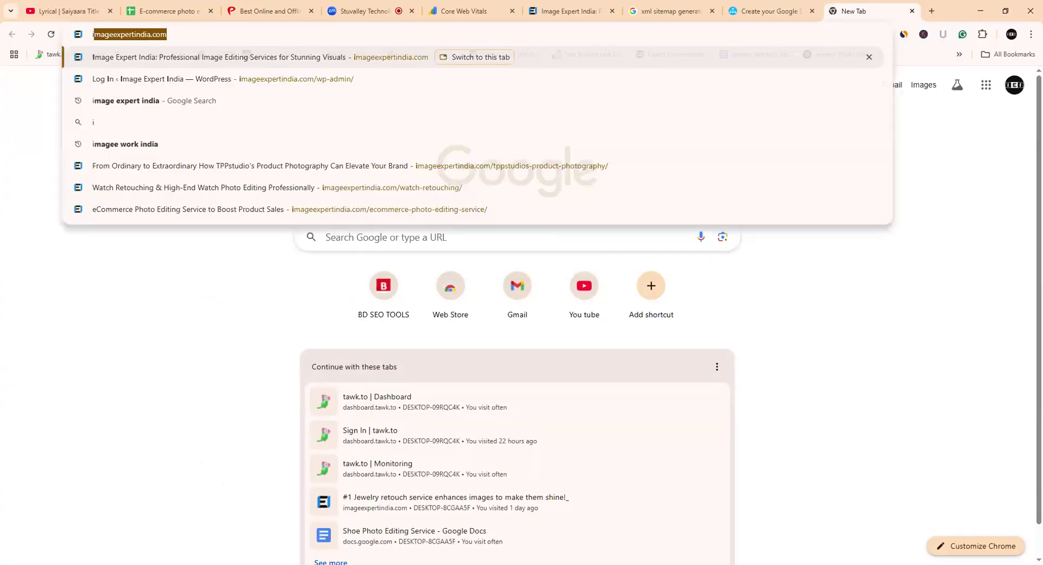
text(mageexper)
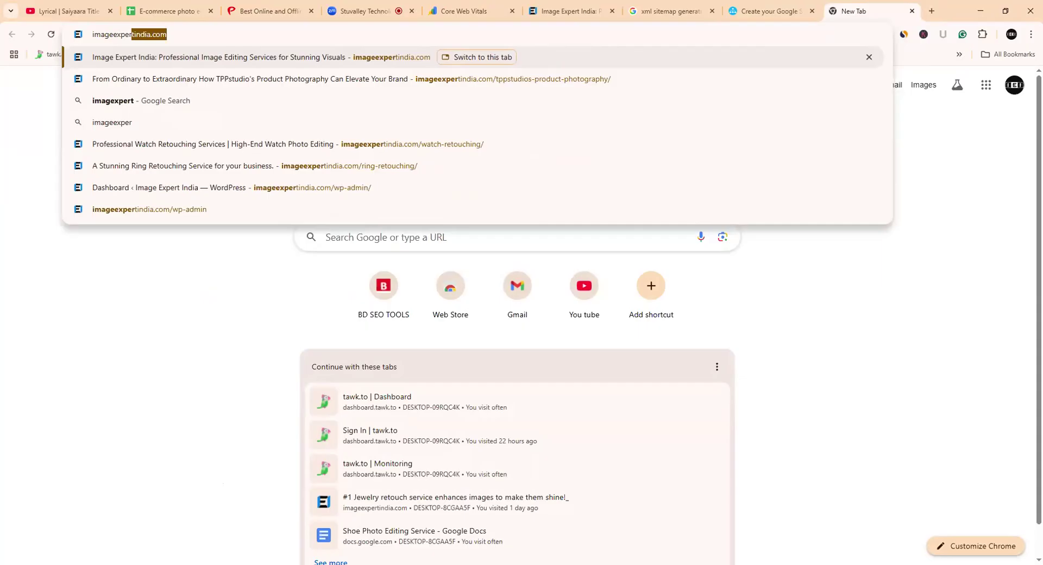
text(tind)
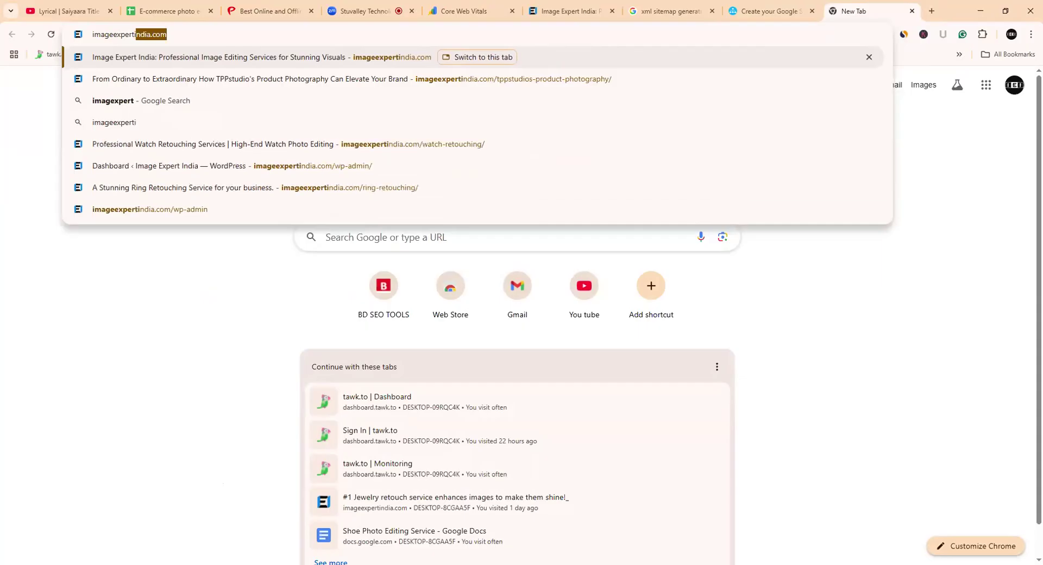
text(iaxml)
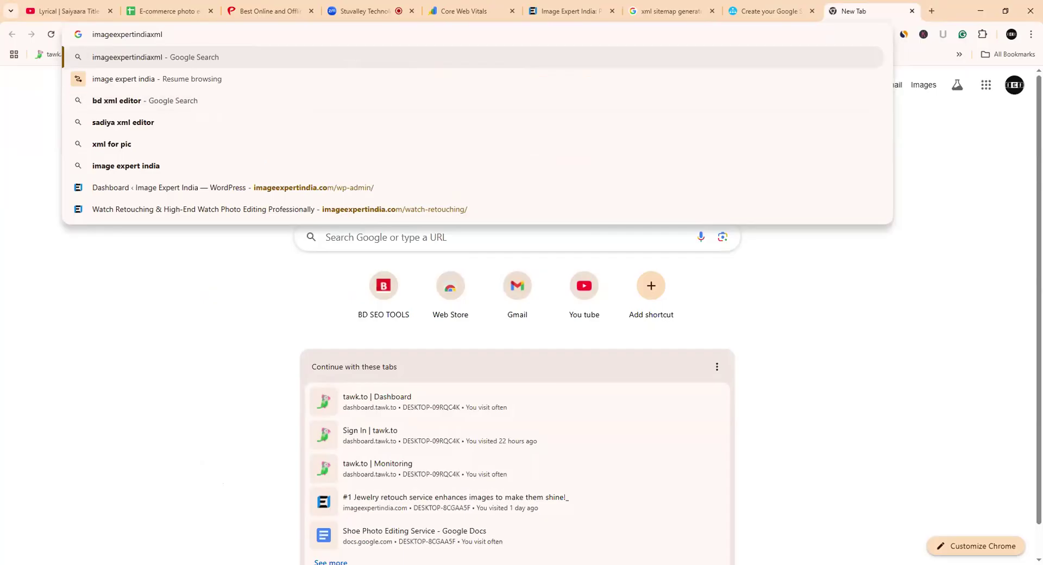
key(ctrl+a)
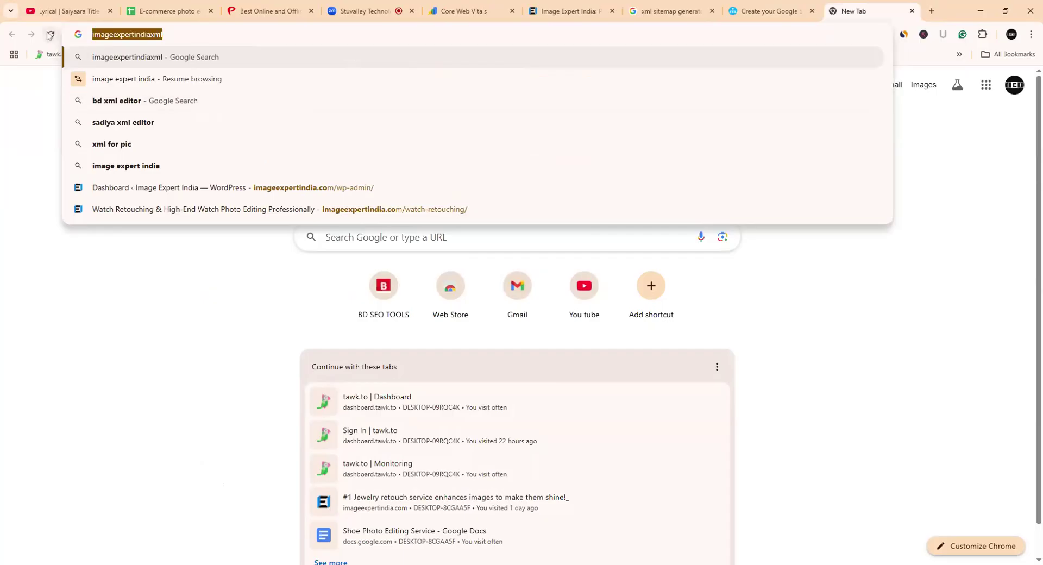
click(1005, 11)
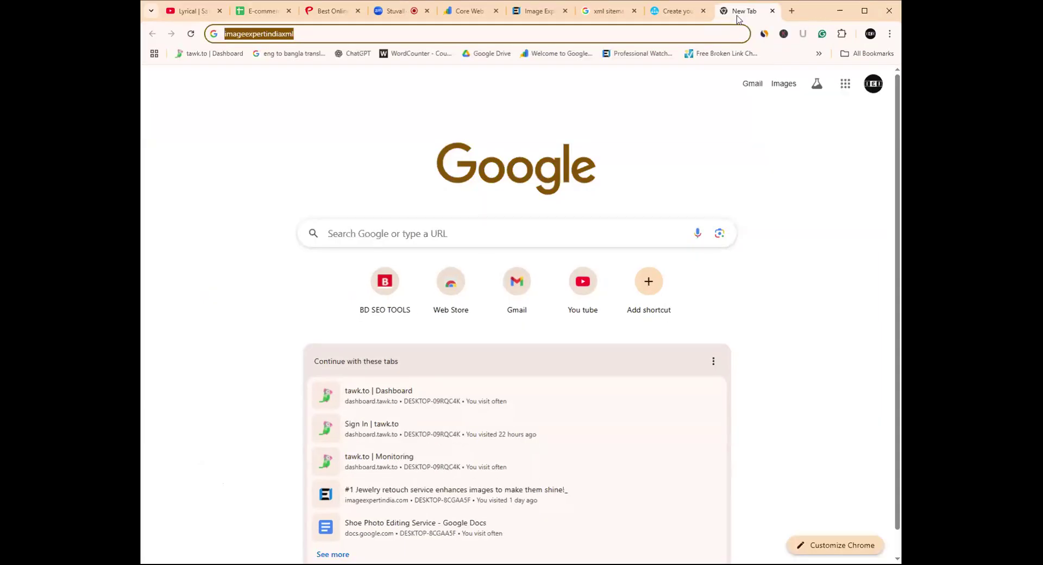
- Watch the XML-Sitemaps.com crawl advance to 81 pages scanned and 77 added
click(667, 15)
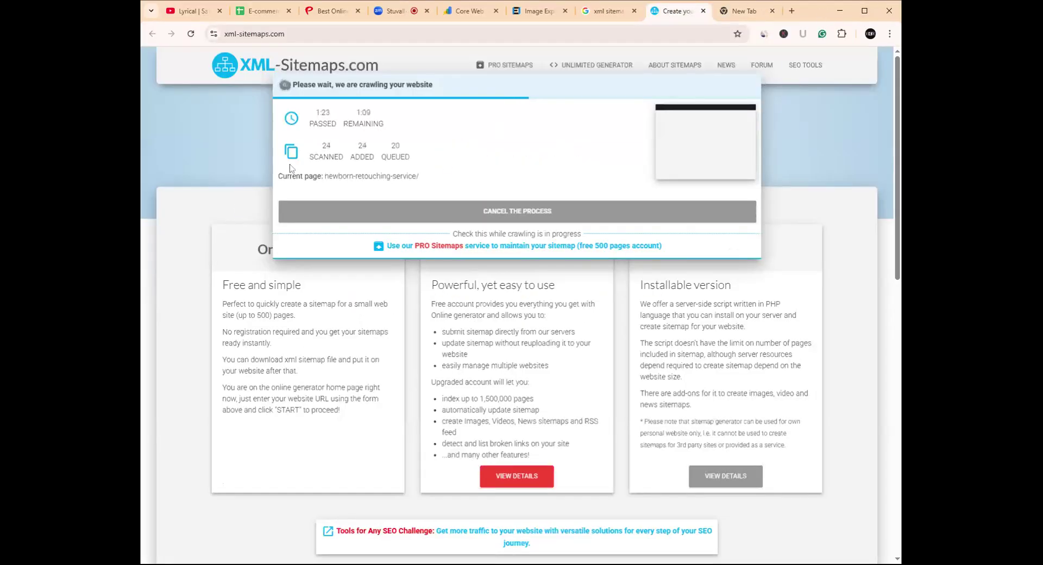
click(250, 507)
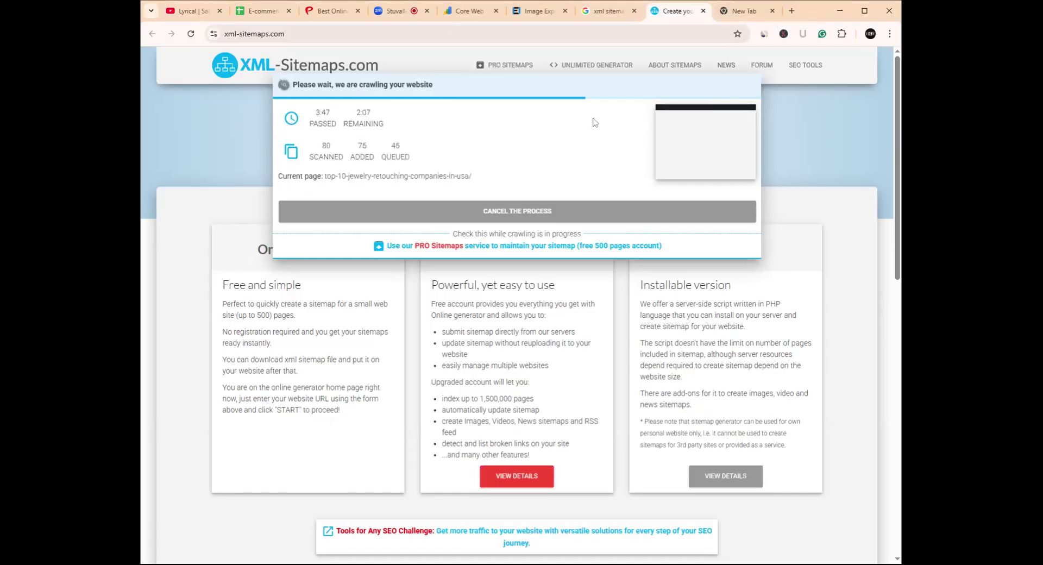
click(533, 12)
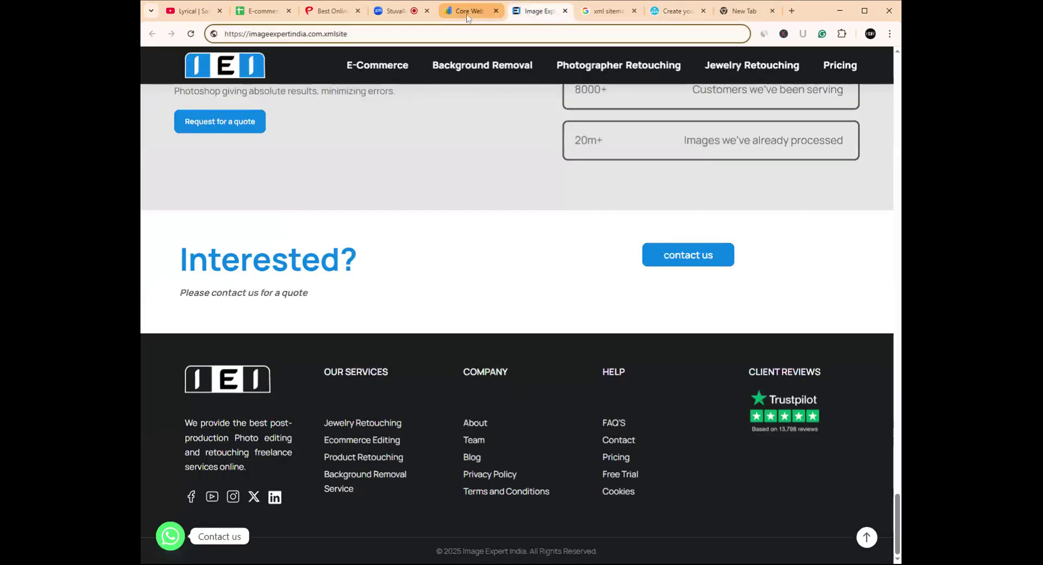
click(467, 12)
click(535, 11)
scroll(565, 181, up, 5)
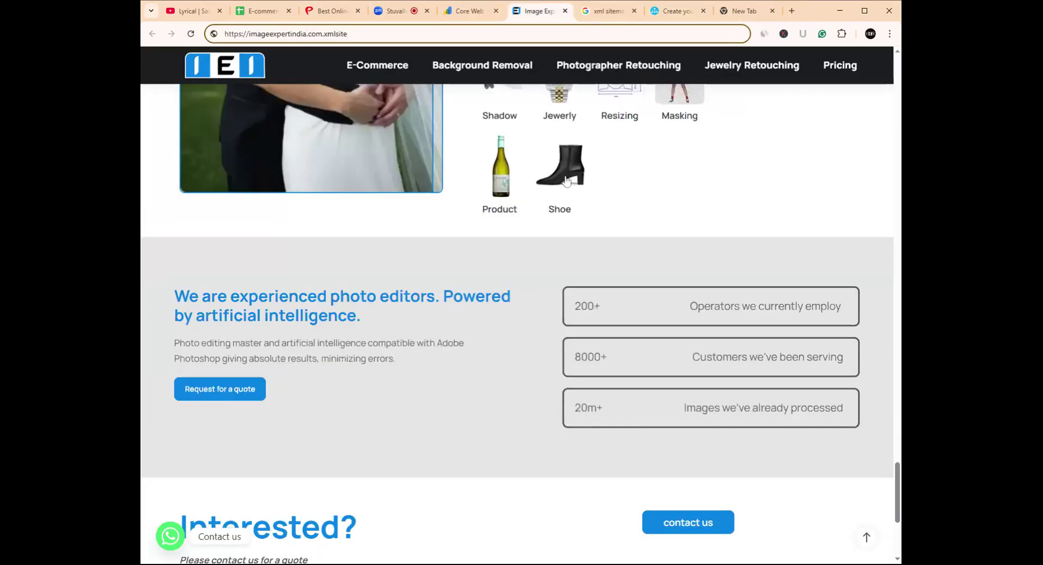
scroll(564, 181, up, 20)
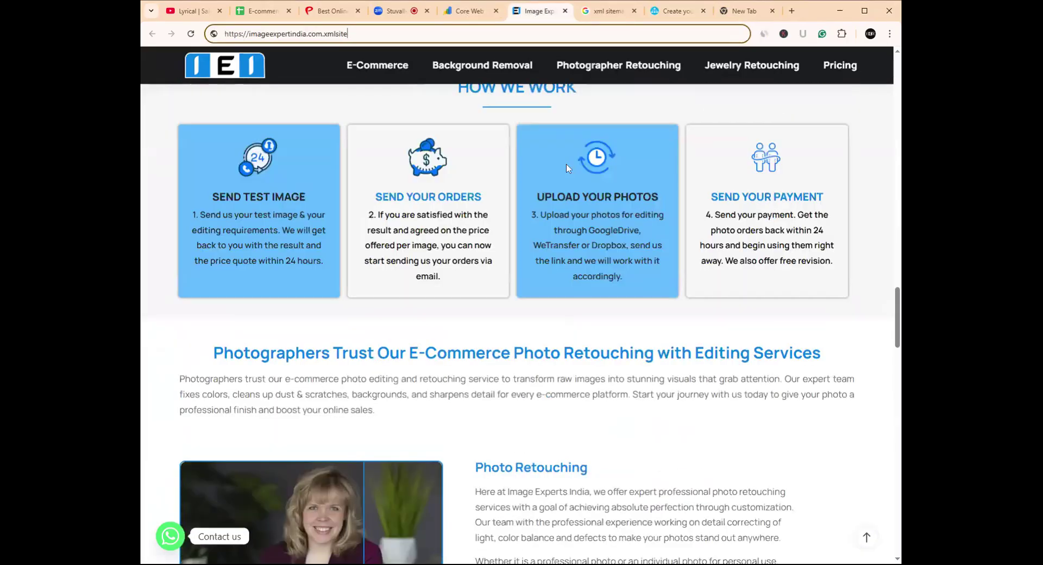
scroll(566, 168, up, 20)
scroll(565, 165, up, 9)
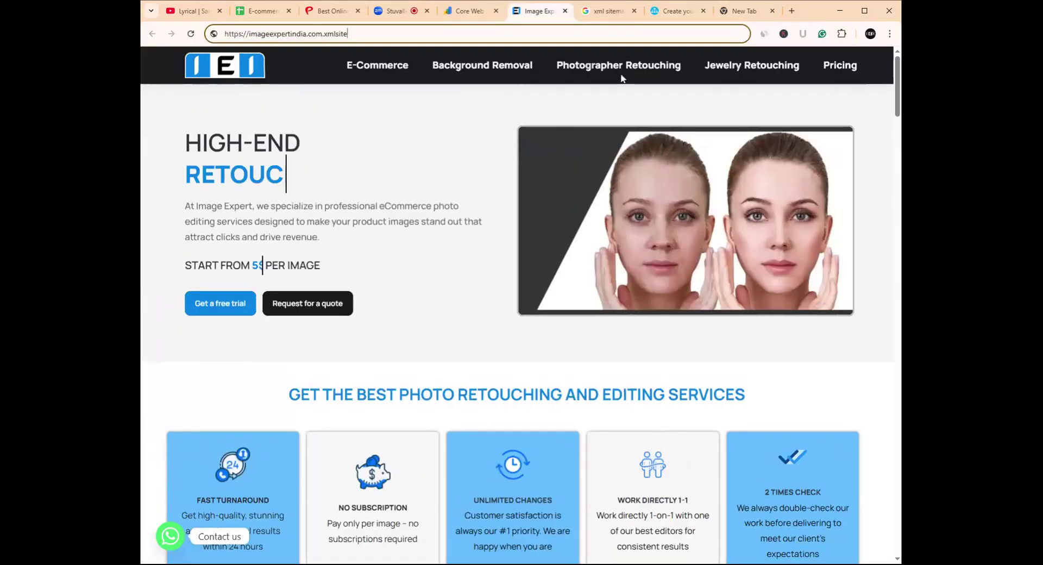
mouse_move(412, 66)
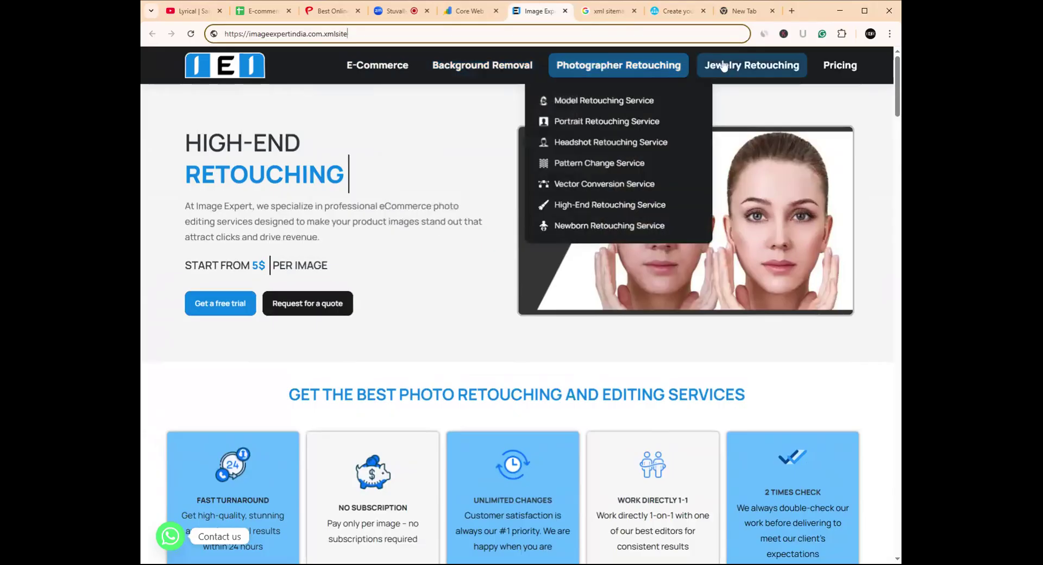
mouse_move(725, 65)
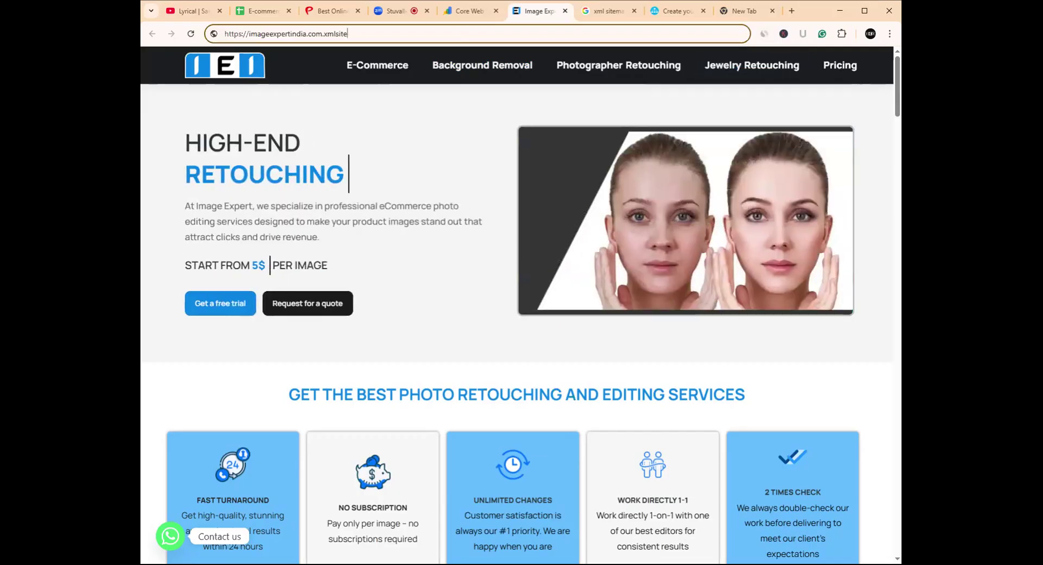
click(311, 4)
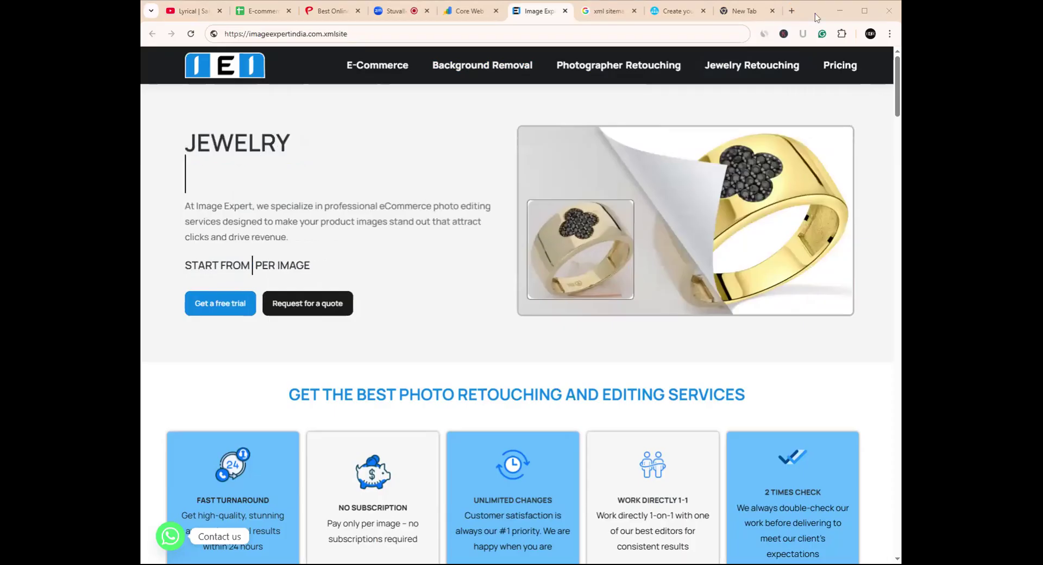
click(672, 12)
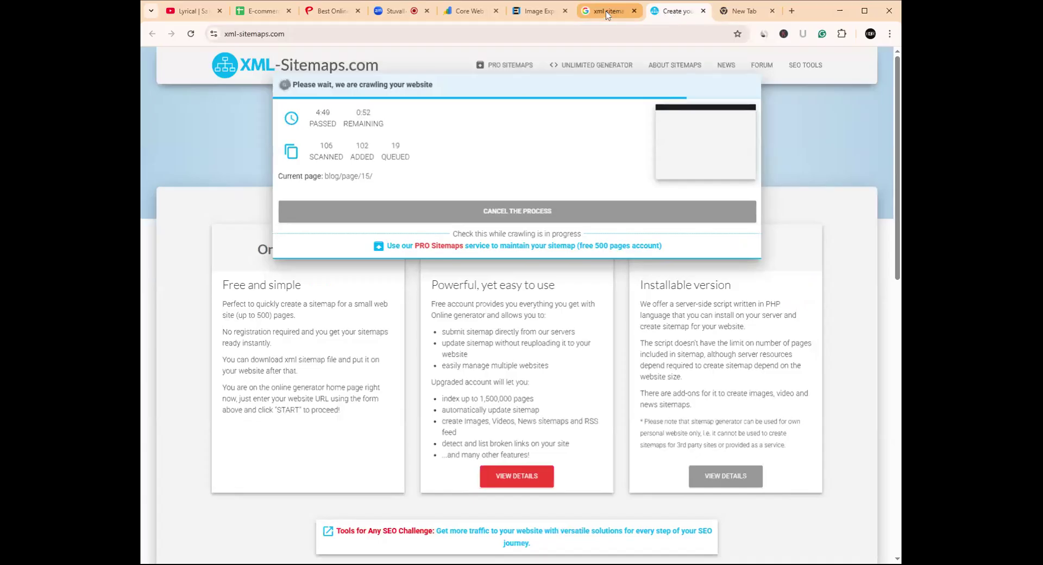
- Check the XML-Sitemaps crawl progress and search results, then return to the Image Expert India homepage
click(605, 12)
click(676, 12)
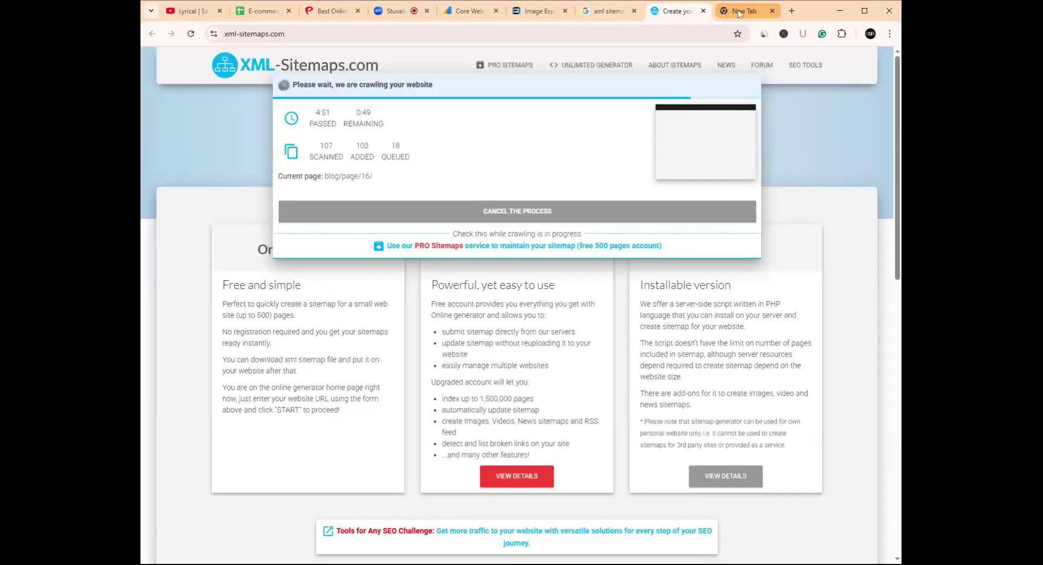
click(618, 11)
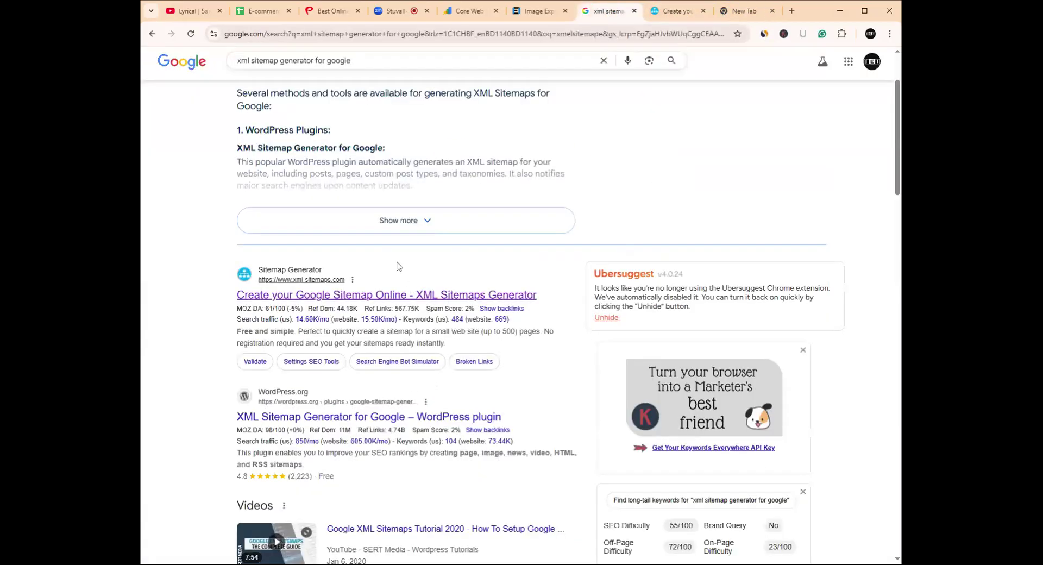
scroll(396, 266, up, 2)
scroll(386, 228, down, 7)
scroll(390, 226, up, 7)
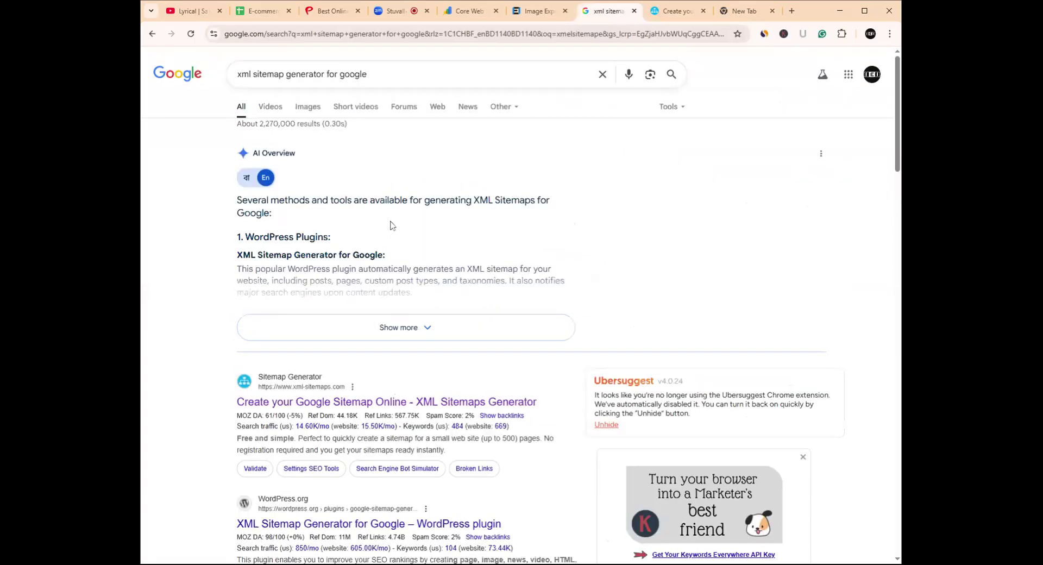
click(136, 295)
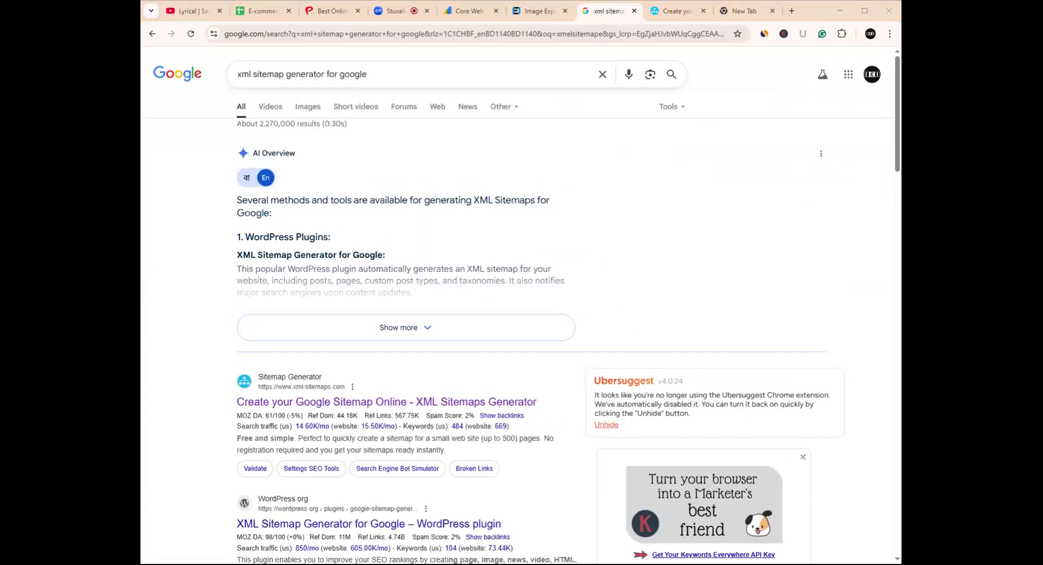
click(532, 12)
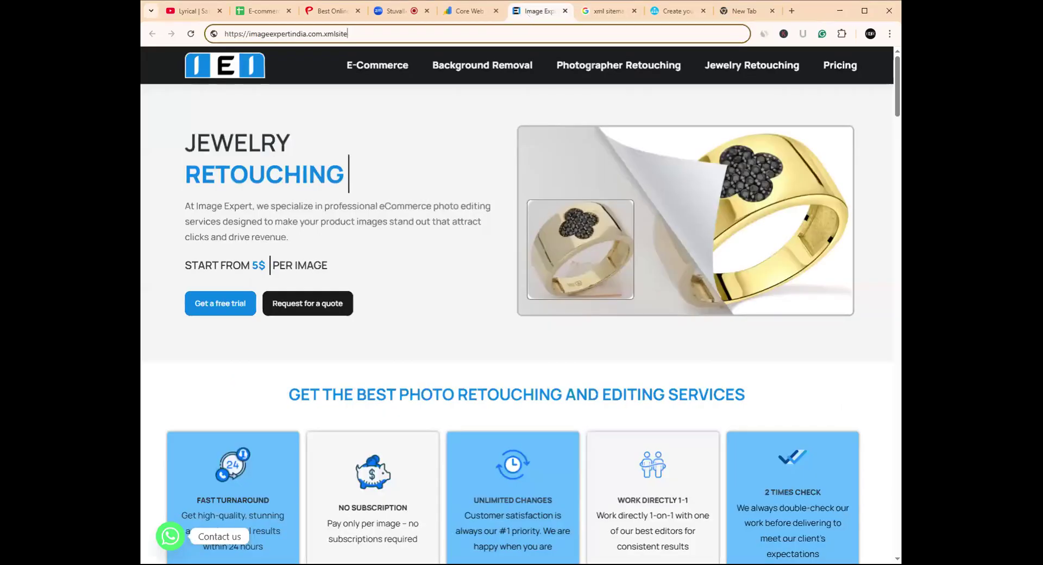
- Open the Clothing and Shoe Photo Editing service pages from the E-Commerce menu in background tabs
mouse_move(385, 68)
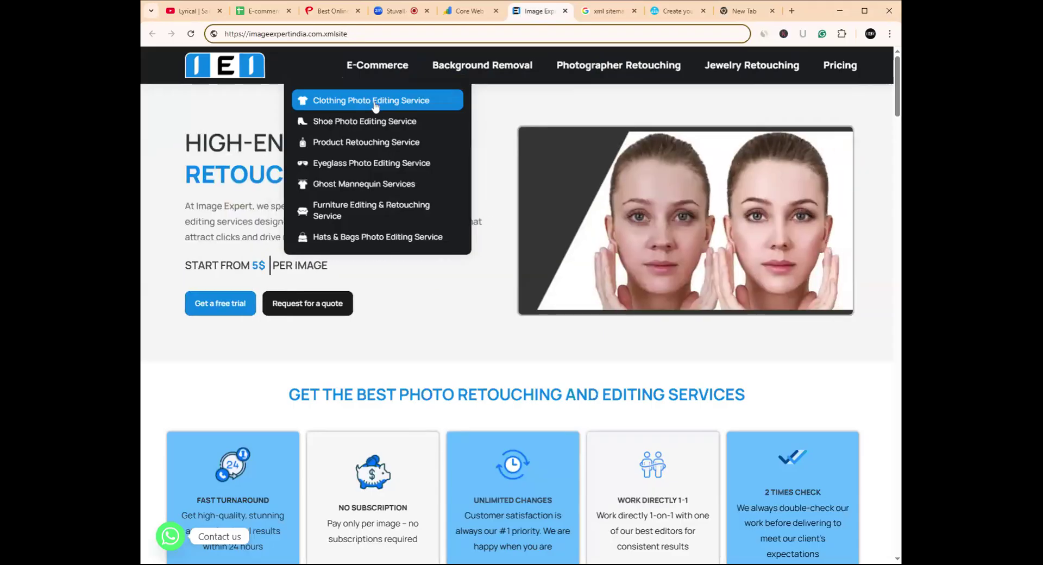
middle_click(375, 105)
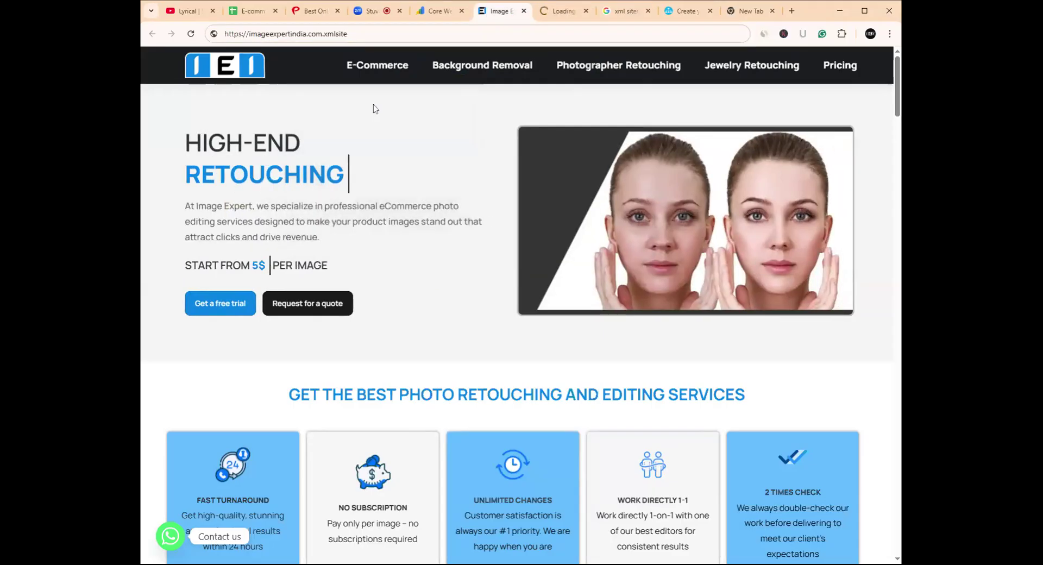
mouse_move(382, 72)
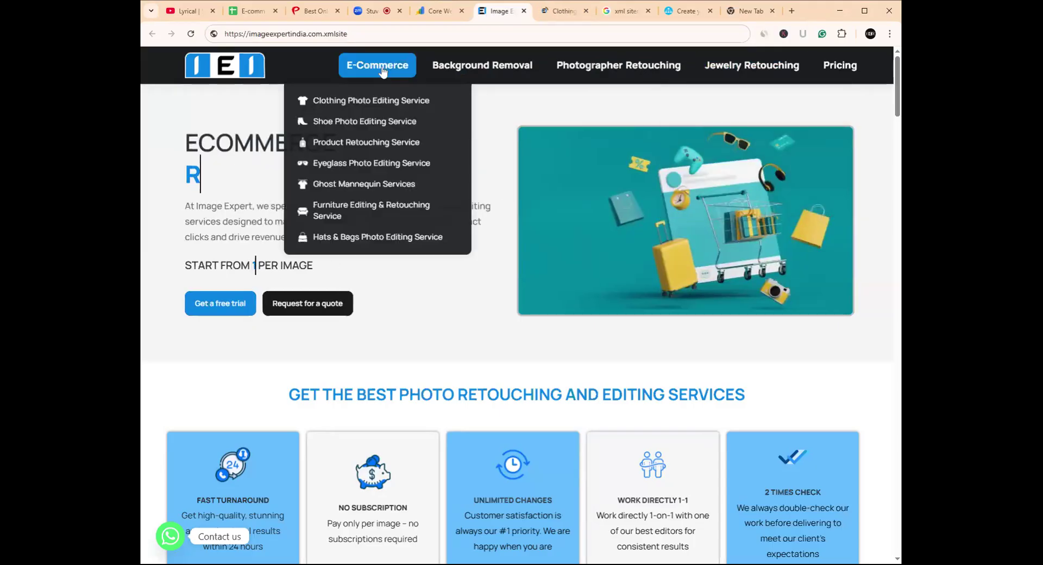
middle_click(374, 103)
click(583, 11)
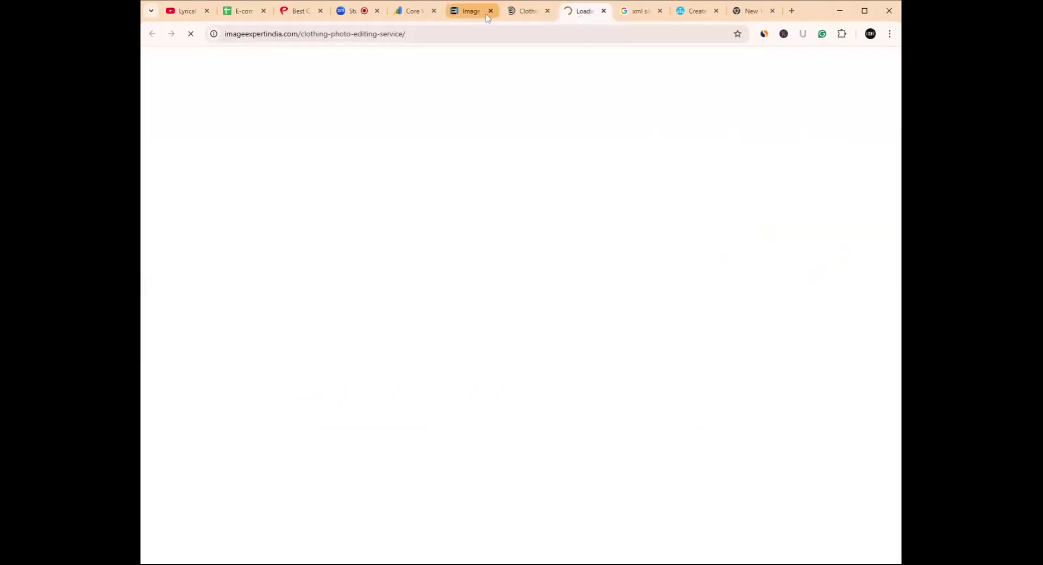
click(473, 11)
mouse_move(359, 68)
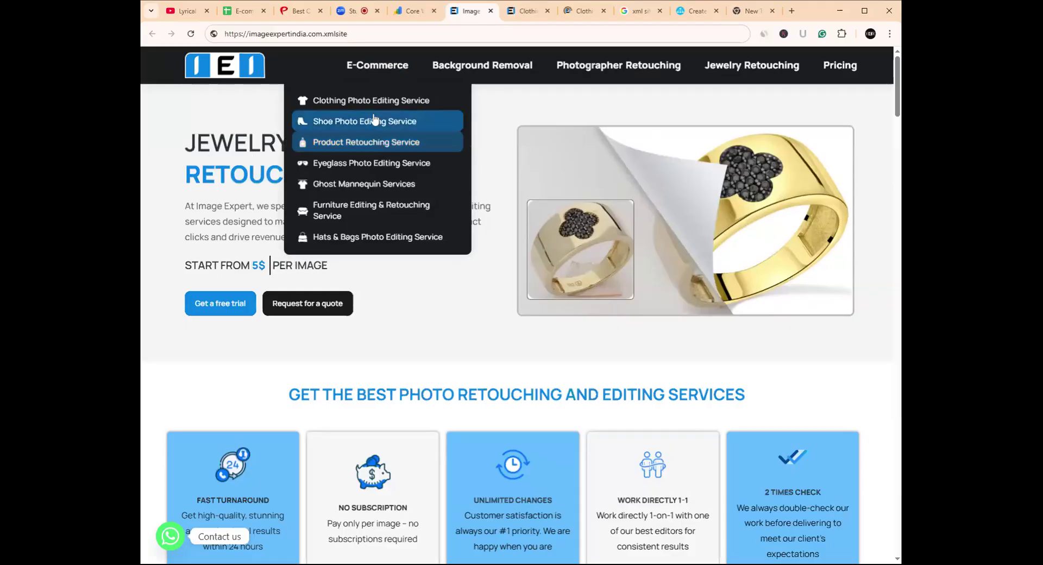
ctrl+click(374, 122)
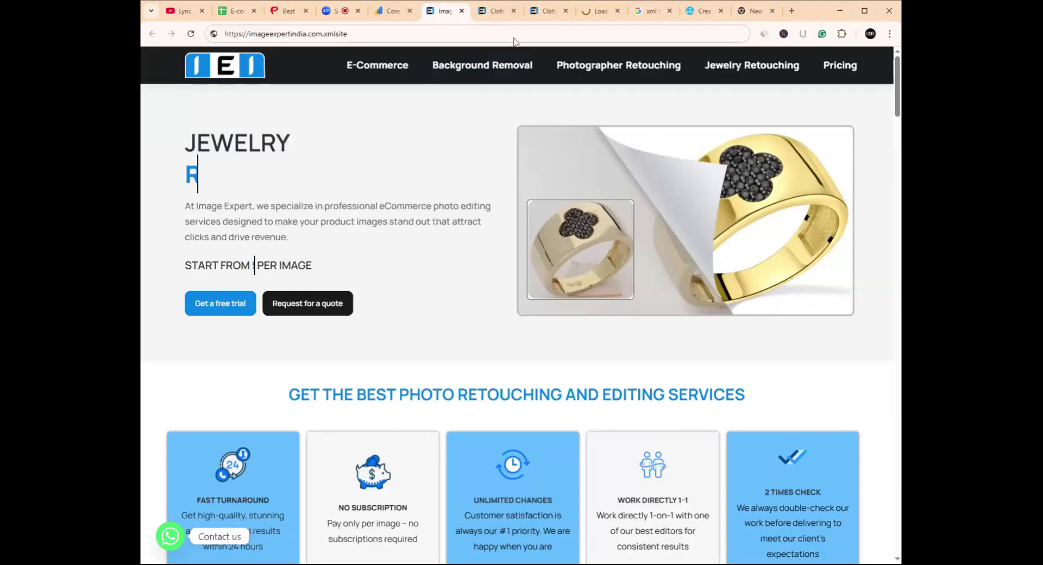
- Review the shoe and clothing photo editing tabs, scrolling through the Clothing Photo Editing Service page
click(600, 12)
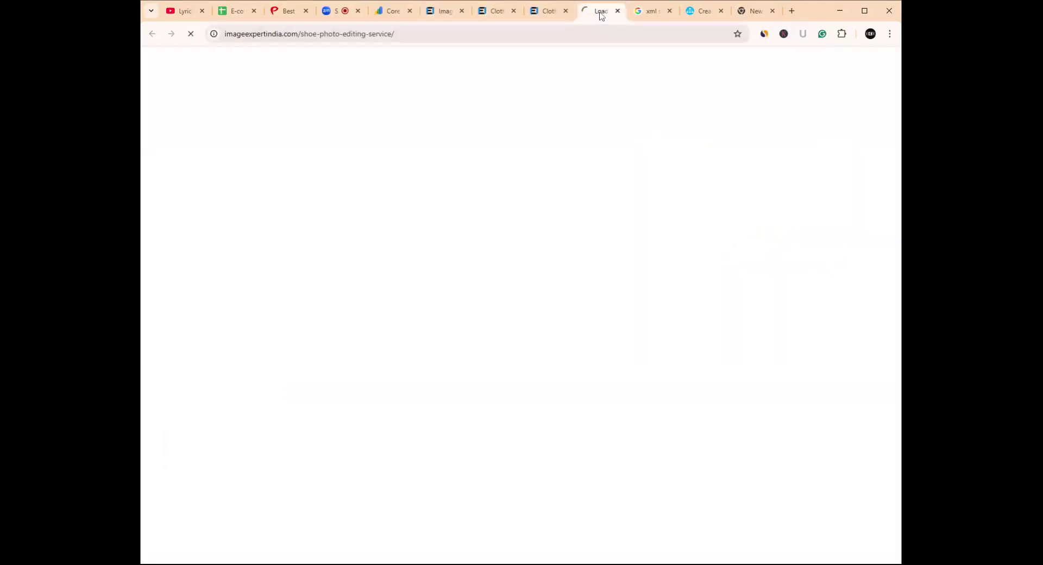
click(485, 13)
click(446, 12)
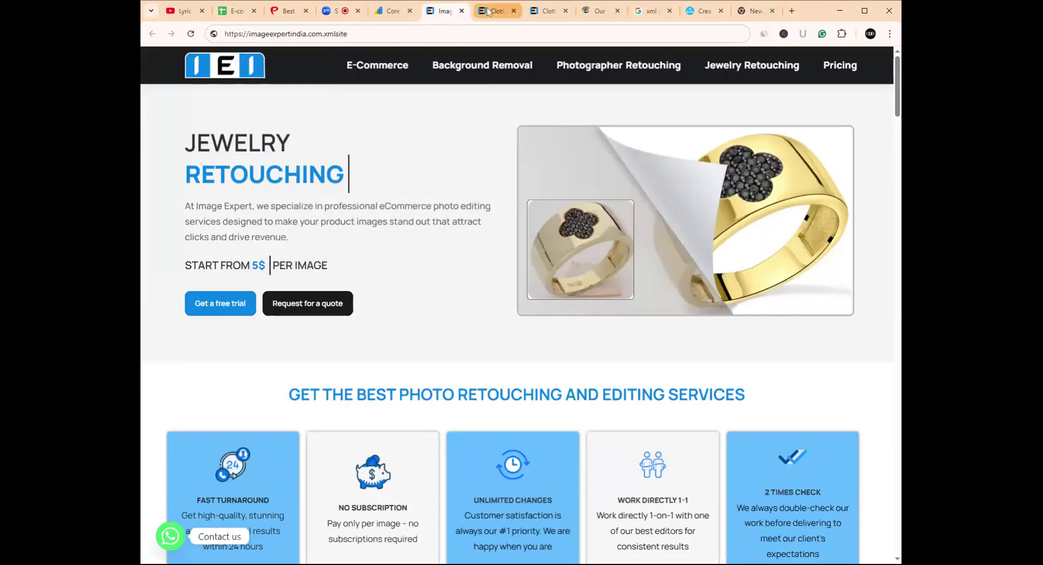
click(489, 12)
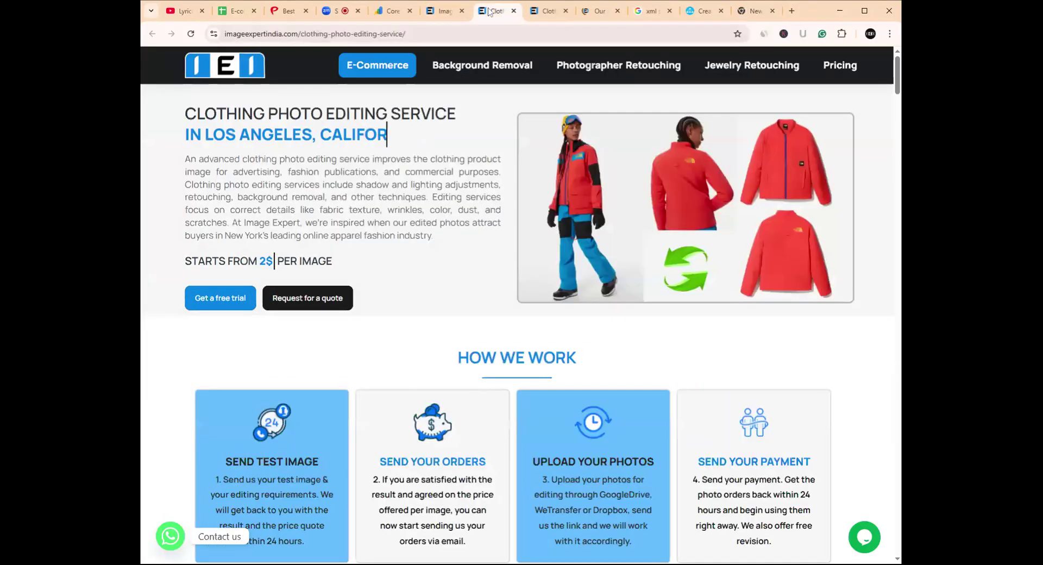
click(443, 12)
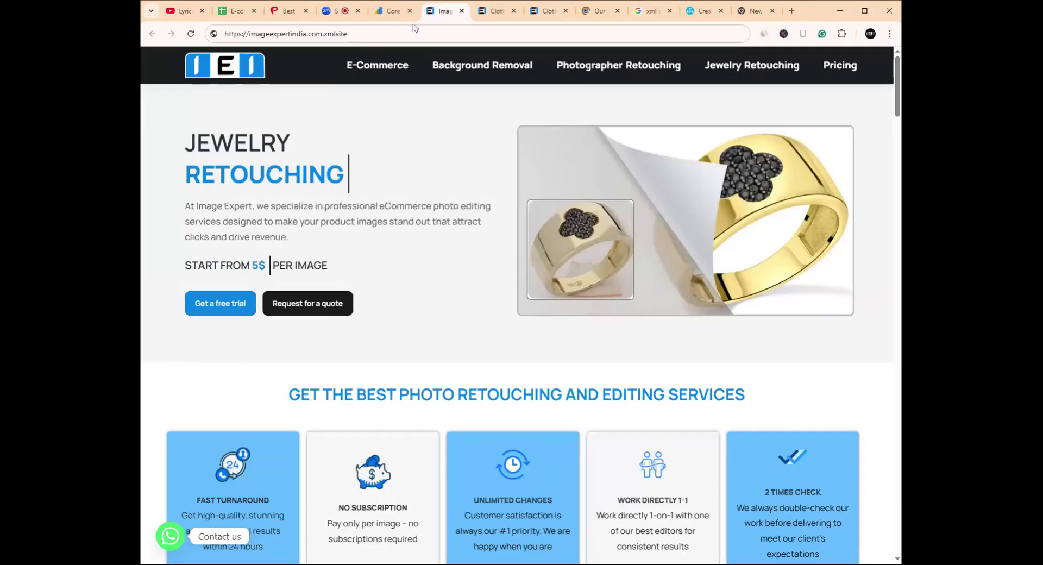
click(497, 12)
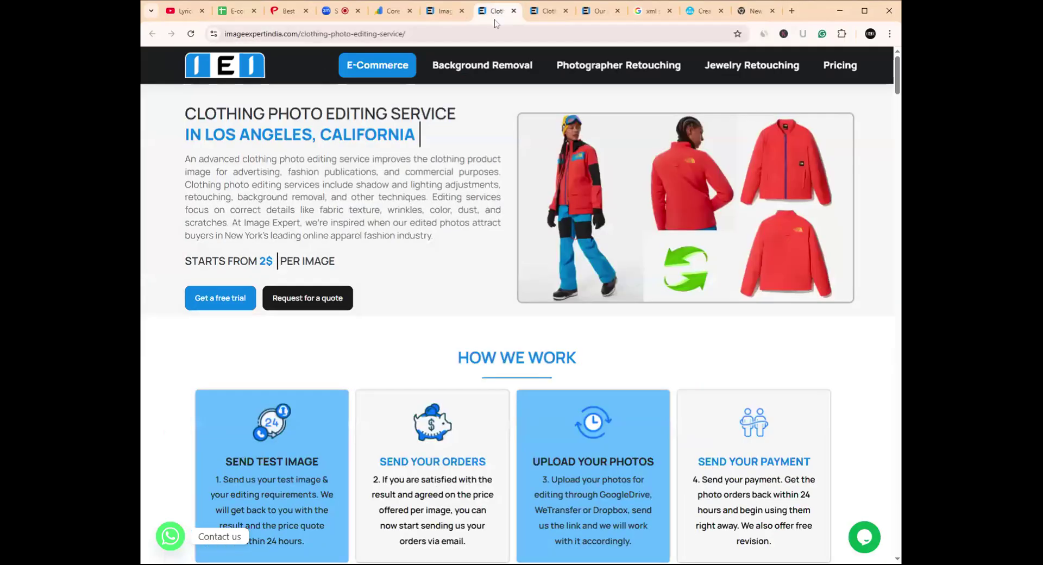
scroll(436, 158, down, 2)
scroll(436, 158, up, 2)
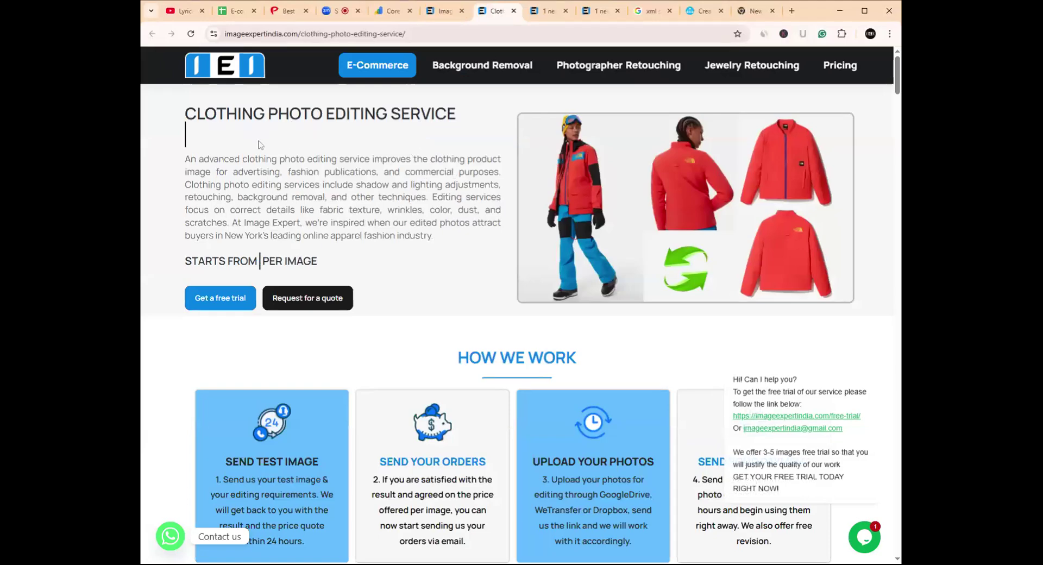
scroll(457, 159, down, 2)
scroll(456, 158, up, 2)
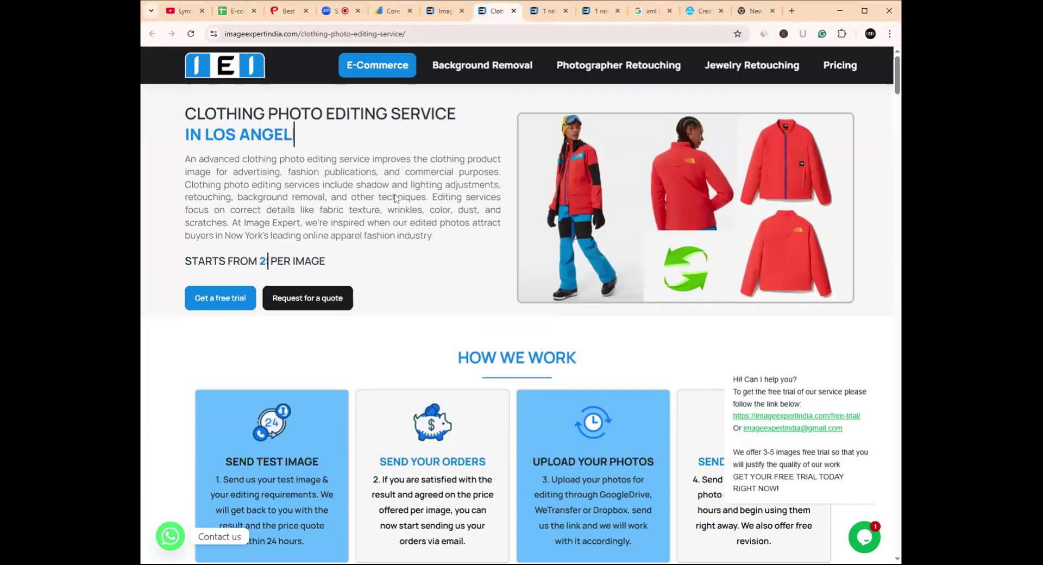
scroll(395, 198, down, 12)
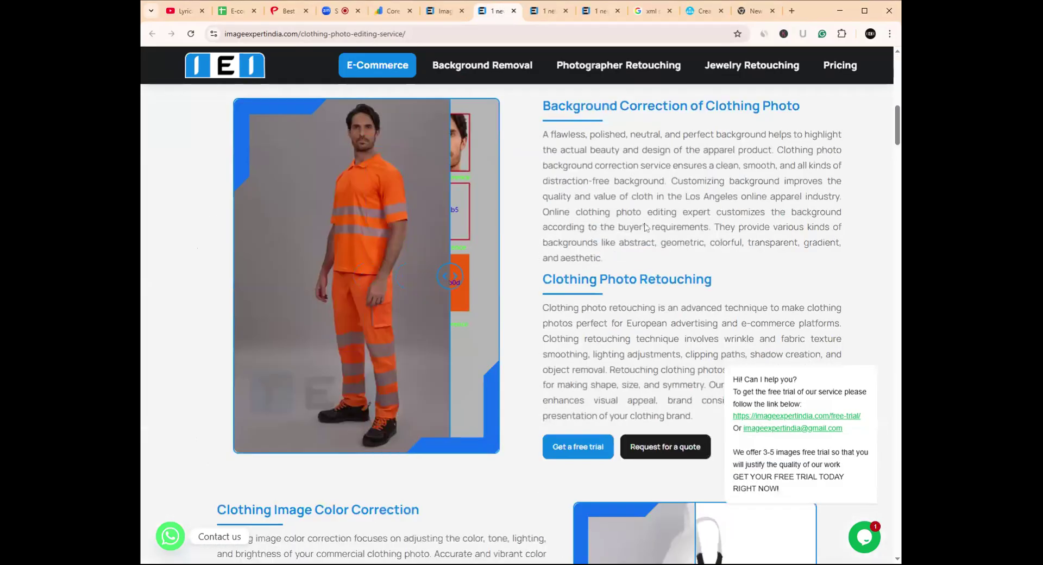
scroll(643, 227, down, 2)
scroll(549, 226, down, 16)
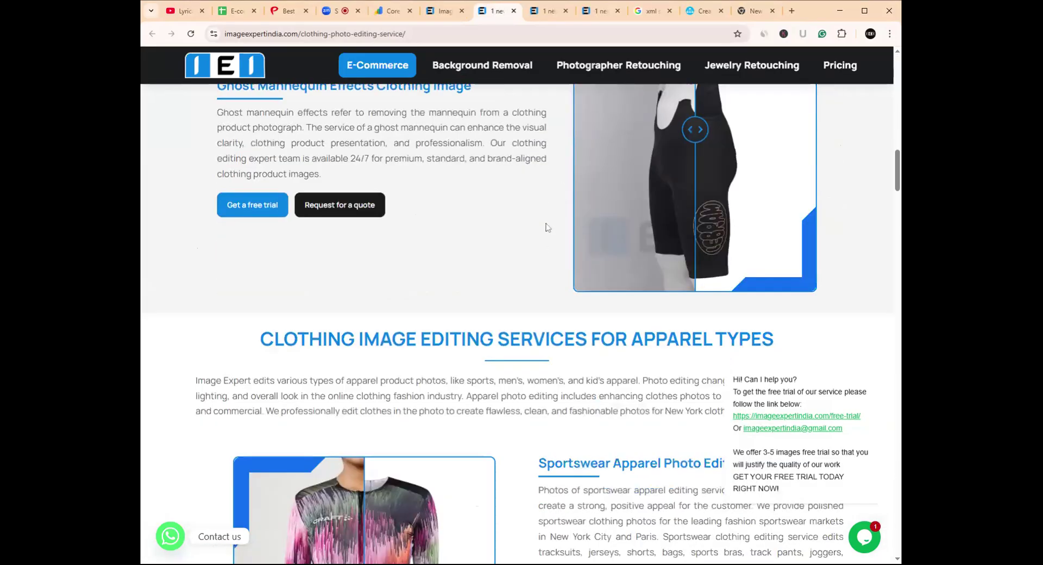
- Close the duplicate clothing service tab and start a blank new tab
click(549, 15)
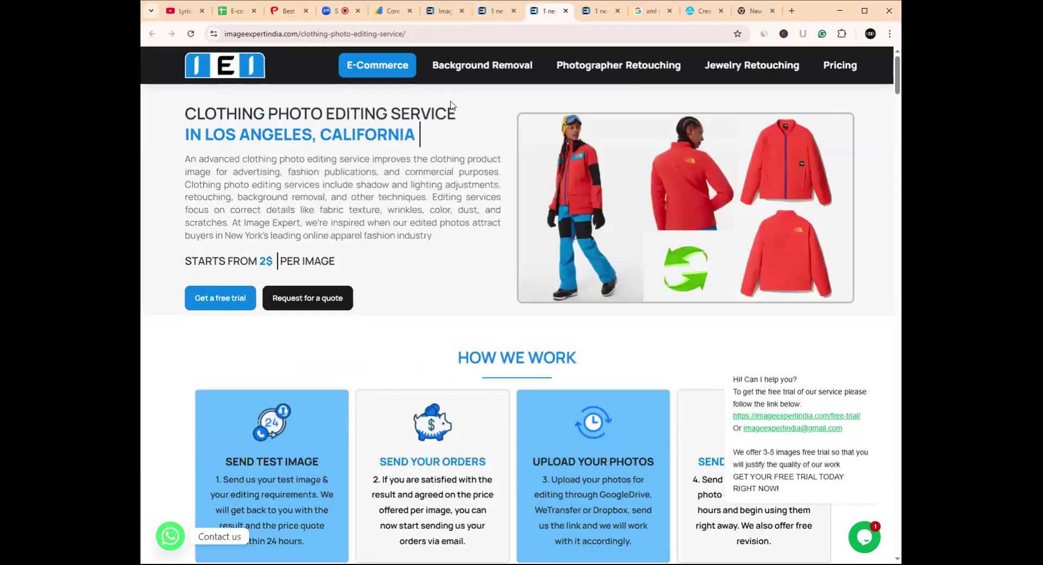
click(566, 10)
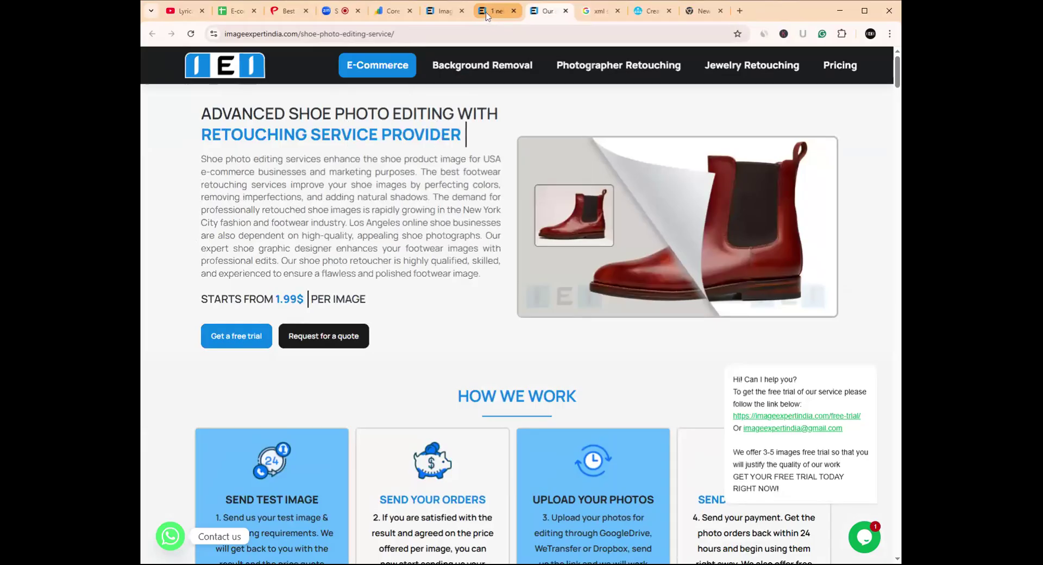
click(738, 11)
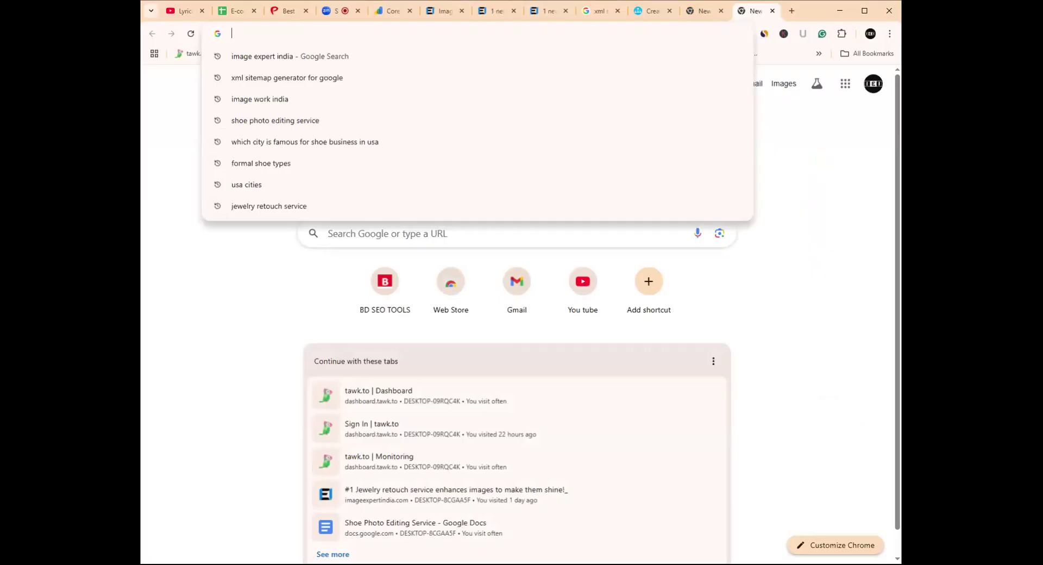
- Search 'google my business', open the Google Business Profile result, and choose Manage now
text(googl)
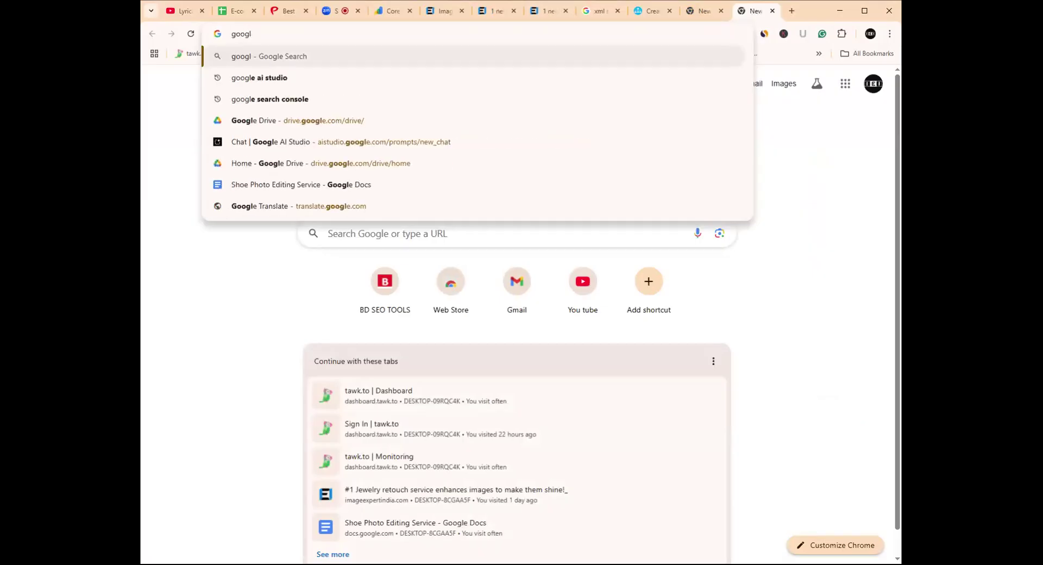
text(e my )
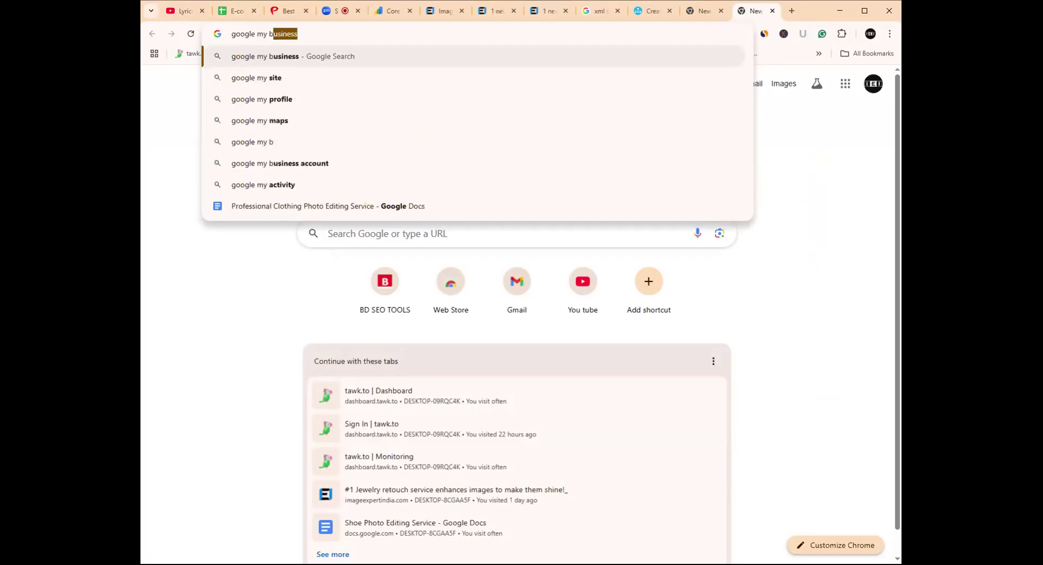
text(business)
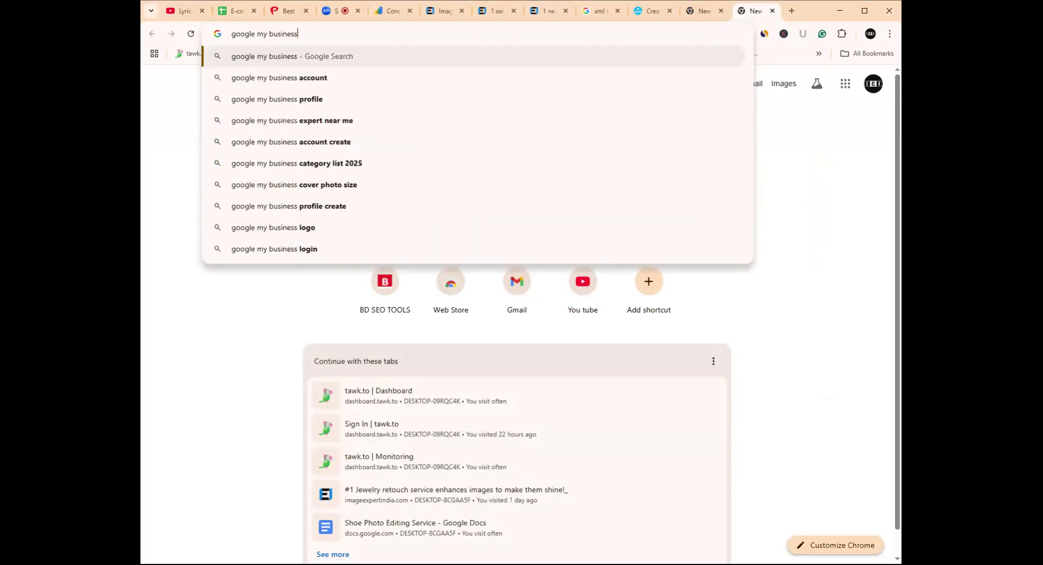
key(Return)
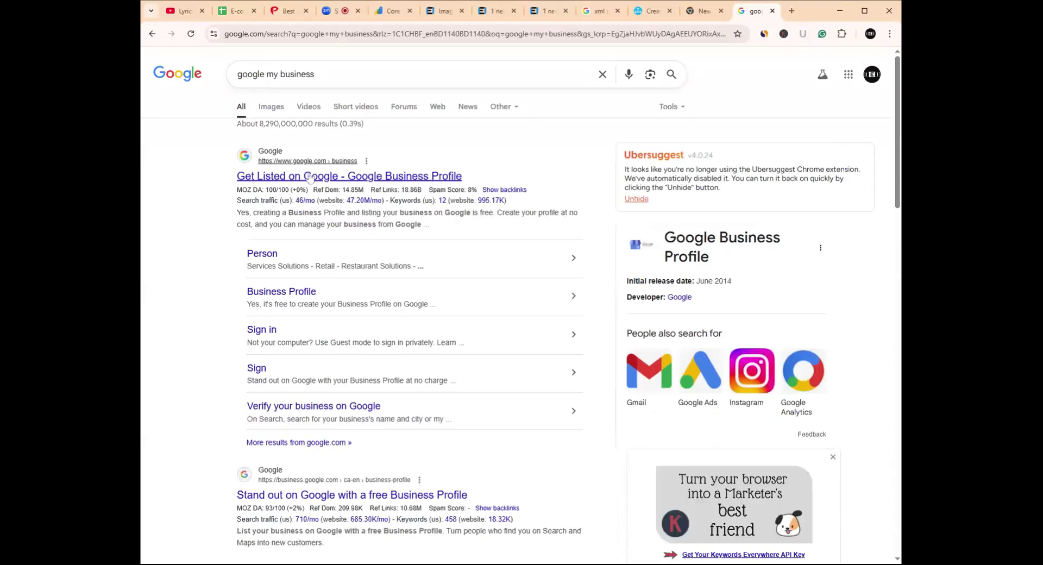
middle_click(310, 176)
click(754, 17)
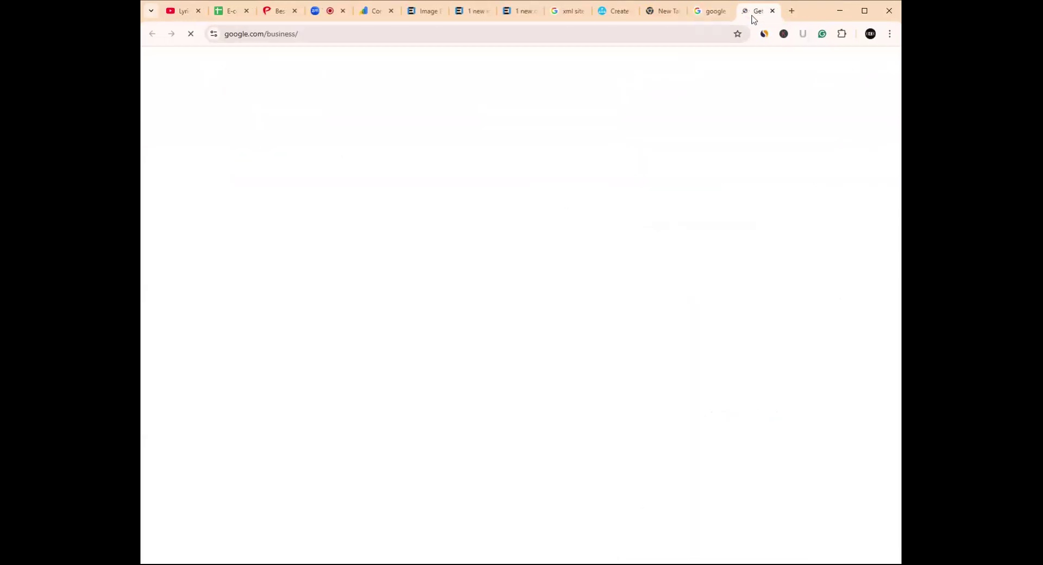
scroll(520, 304, down, 3)
scroll(360, 248, up, 3)
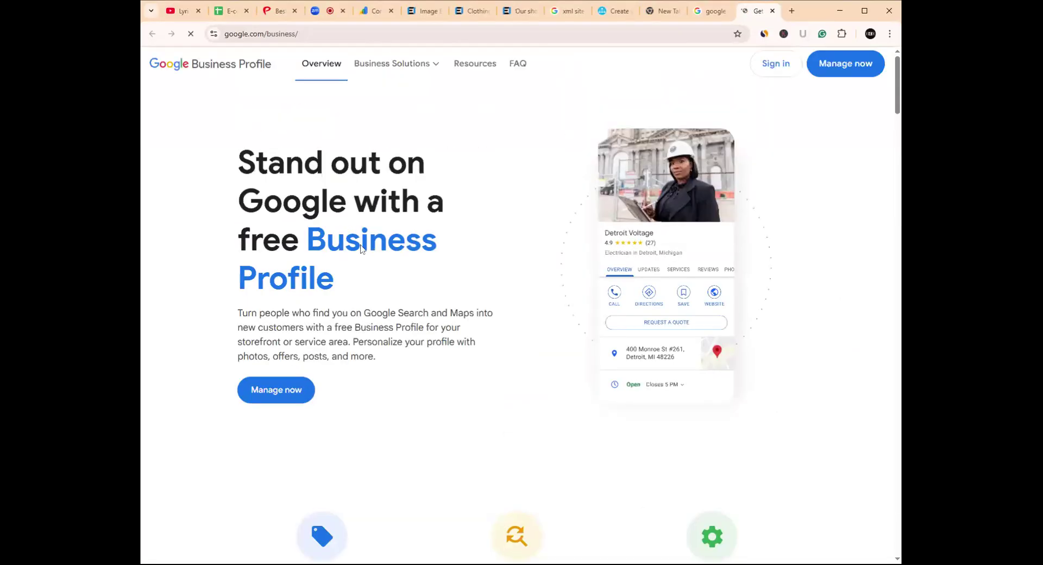
click(847, 65)
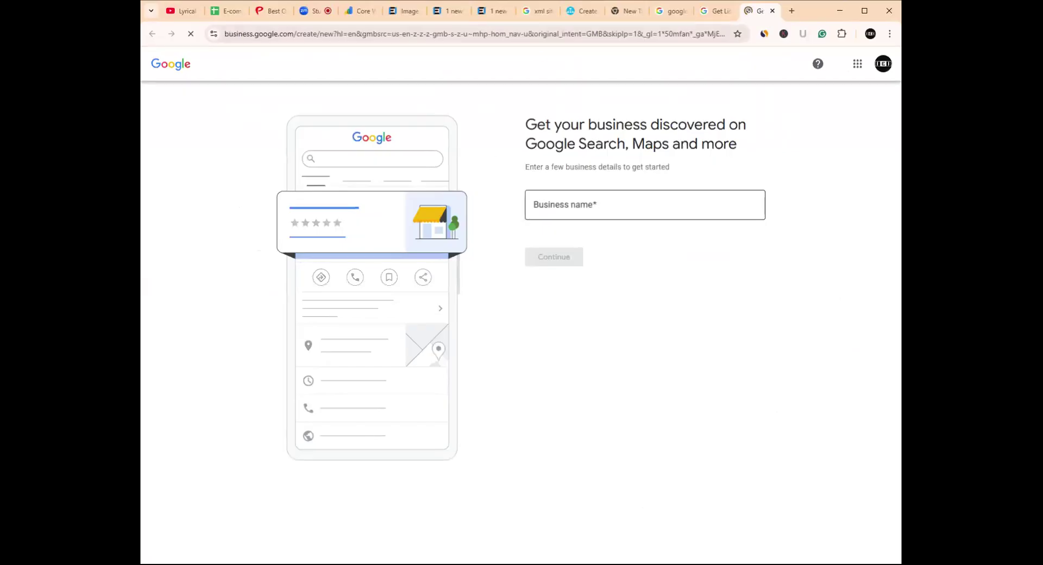
- Enter 'Image Expert India' as the business name and choose Service business as the type
click(644, 204)
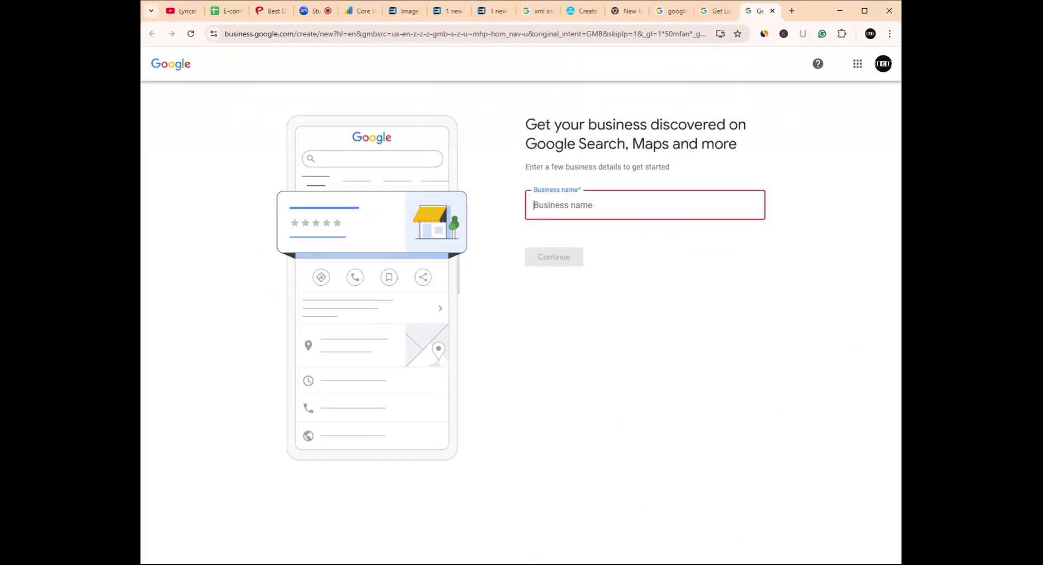
text(I)
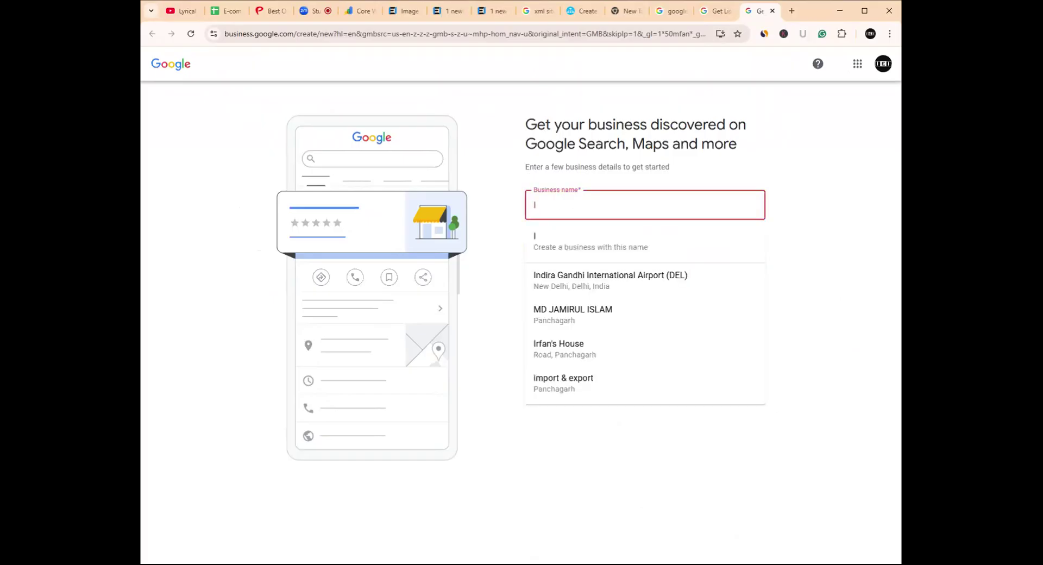
text(ma)
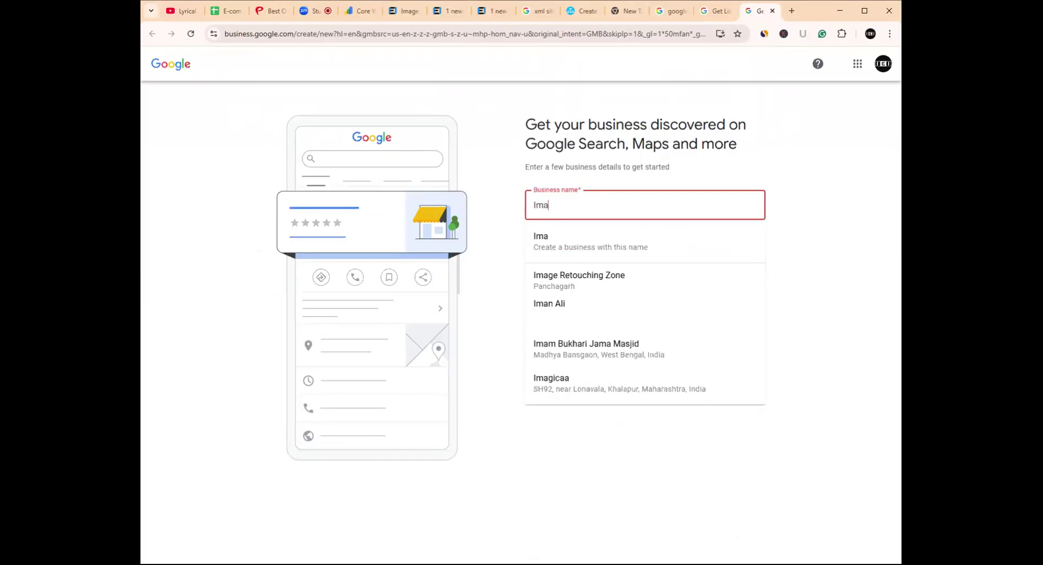
text(ge Expert)
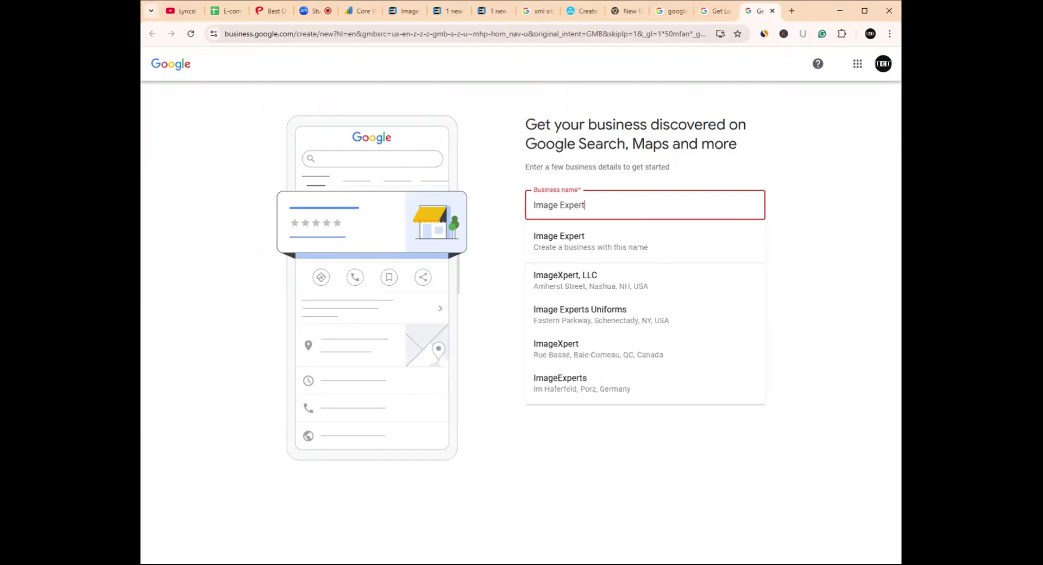
text( I)
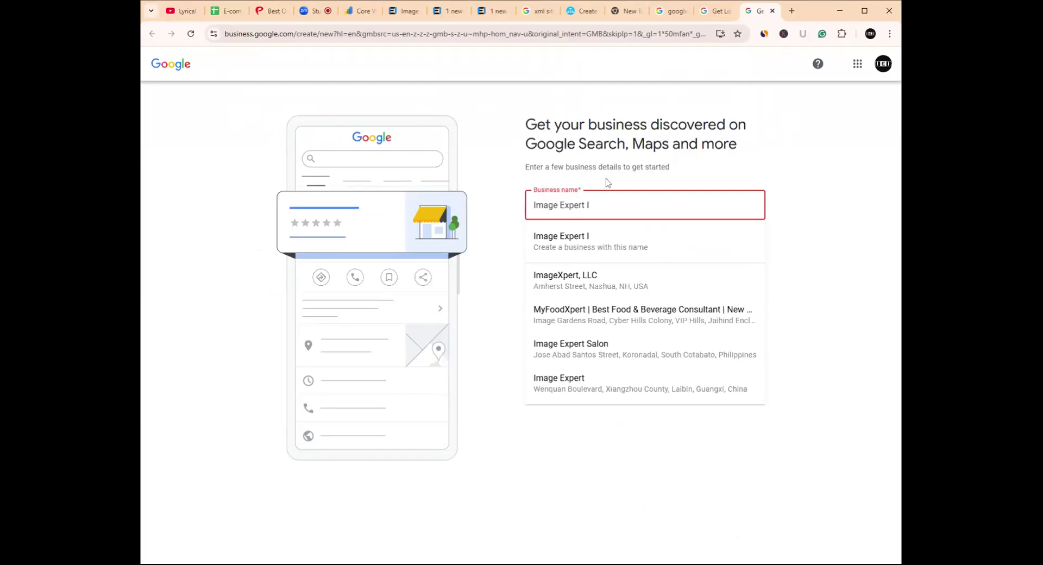
text(ndia)
click(588, 247)
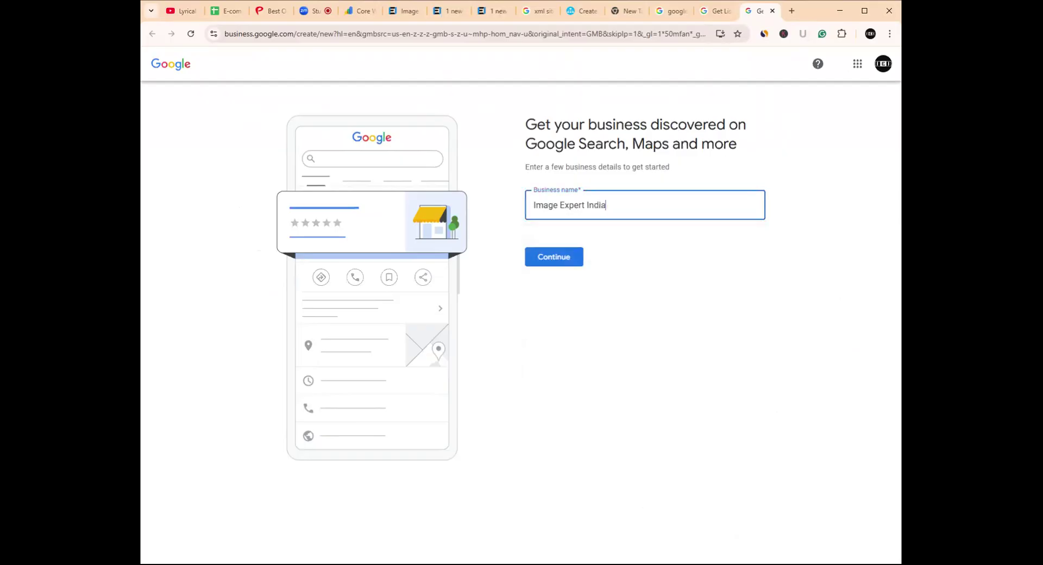
click(555, 263)
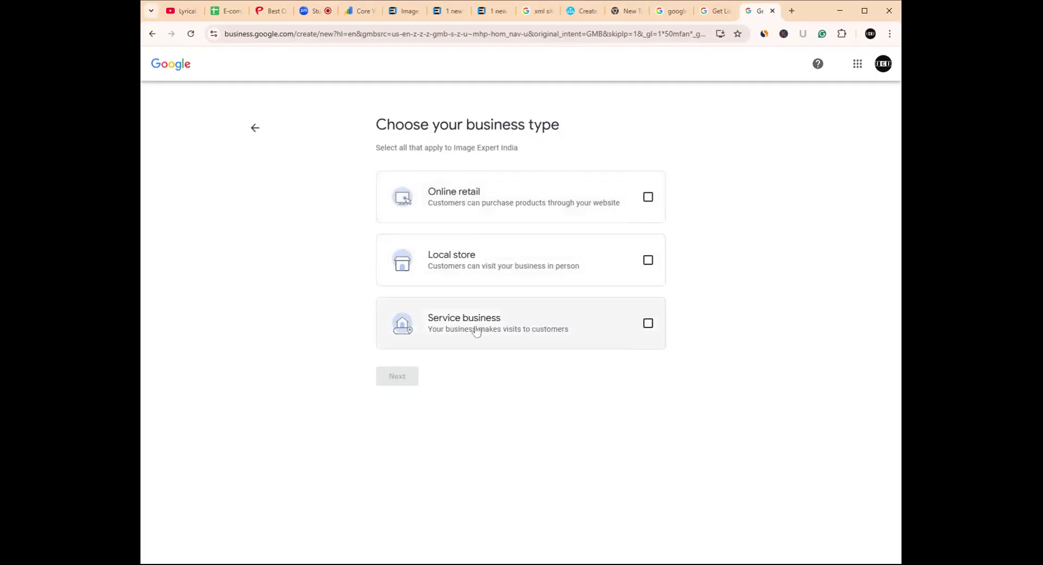
click(649, 324)
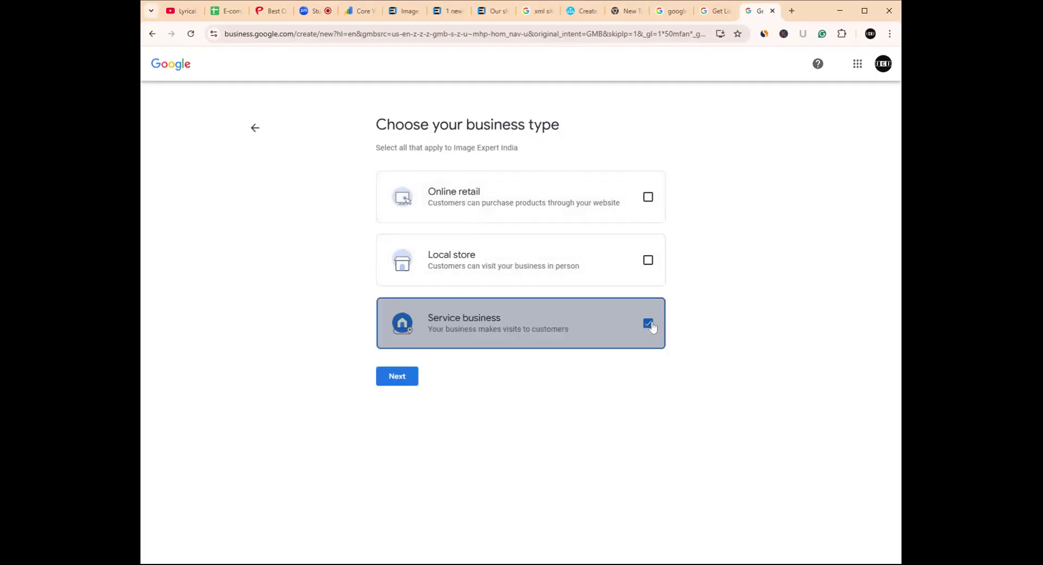
click(397, 377)
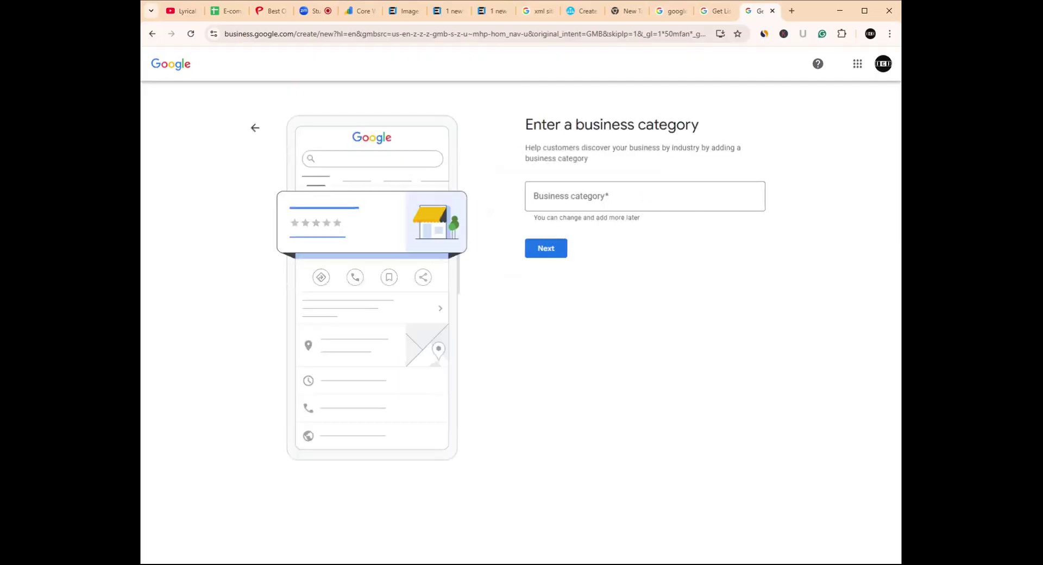
- Search 'Image edit', pick the Image consultant category, and continue without adding service areas
click(644, 196)
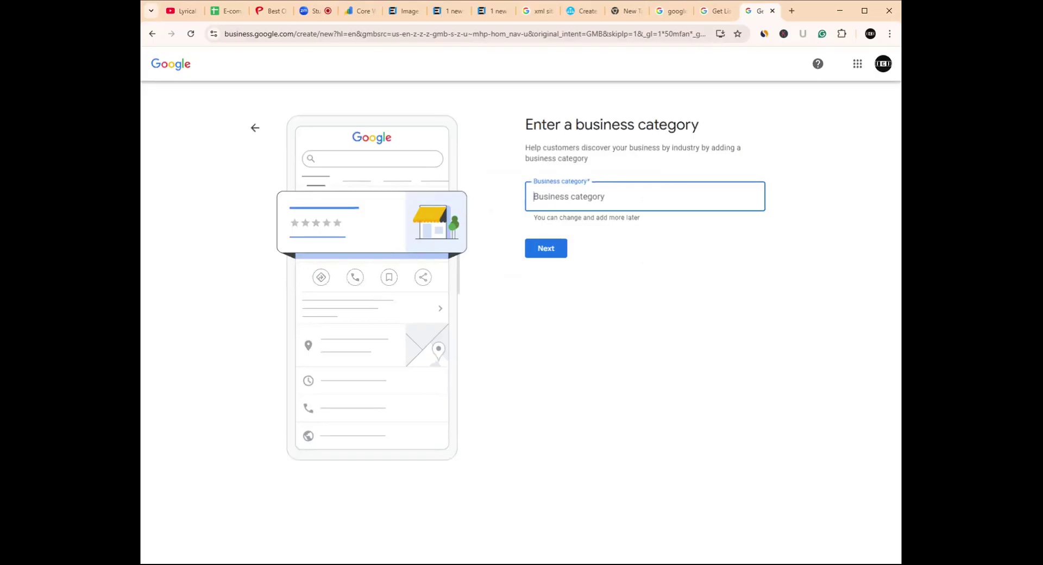
text(I)
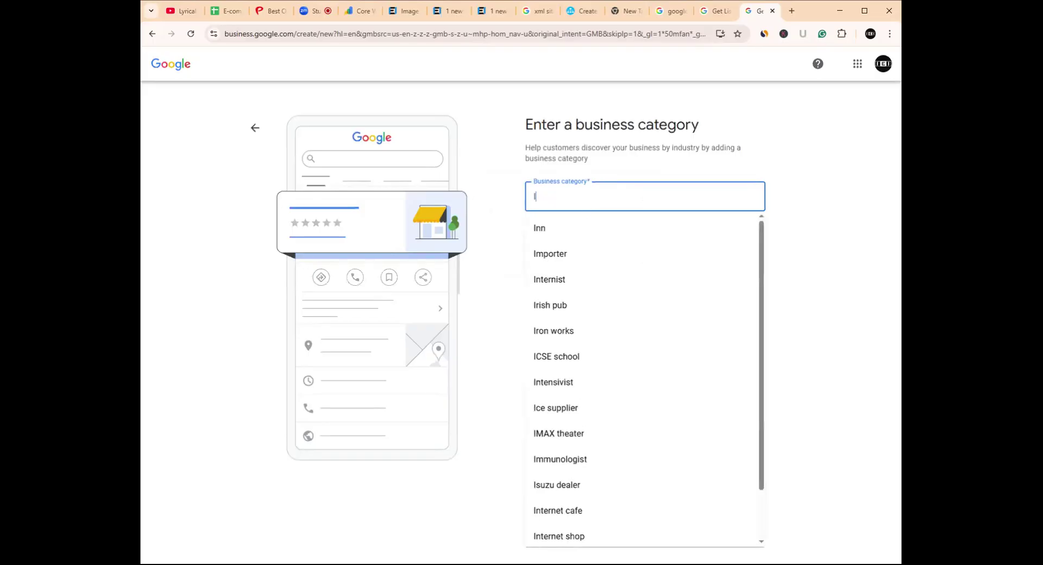
text(mage)
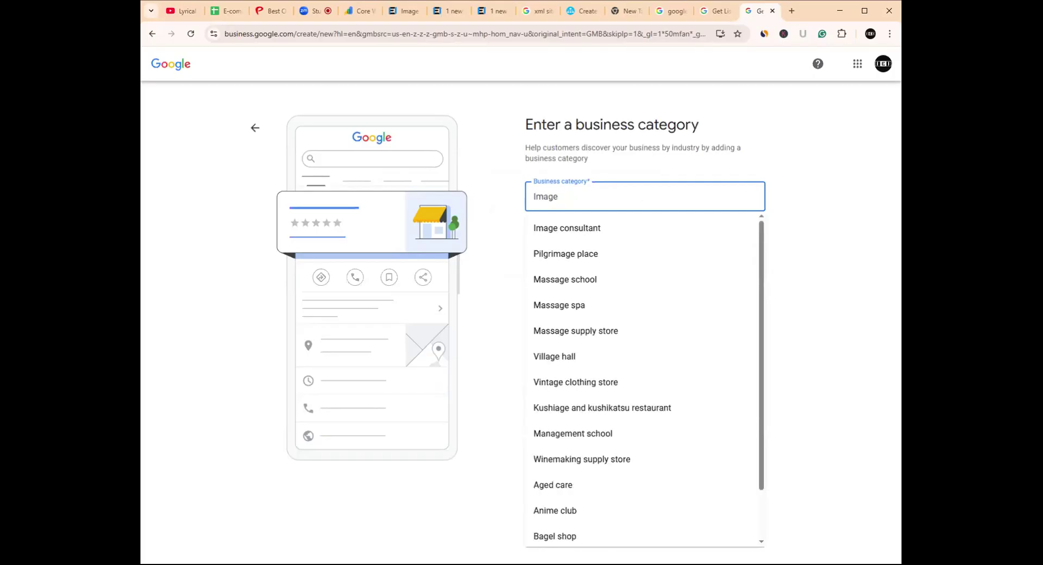
text(edi)
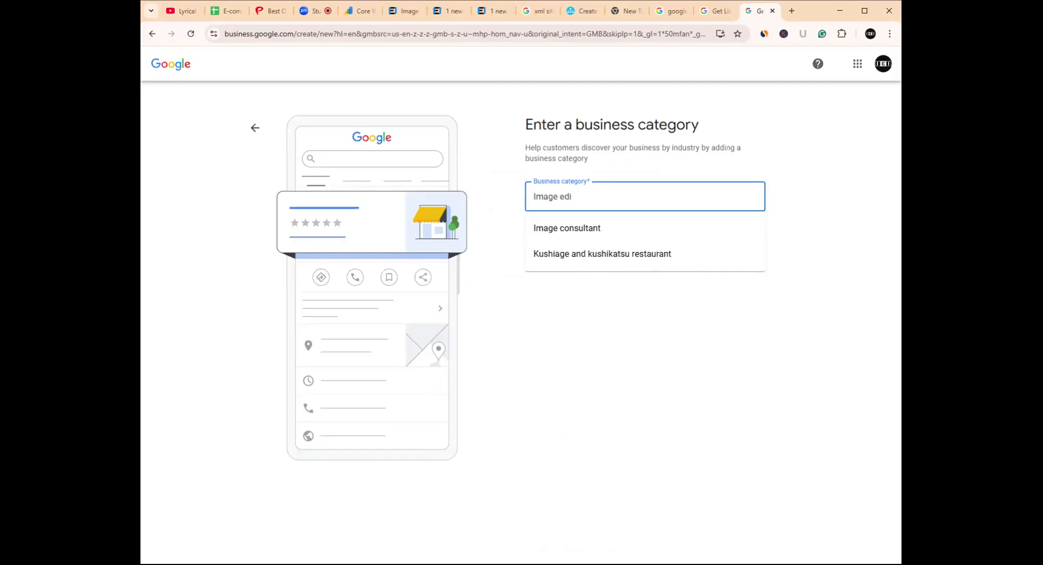
text(t)
click(587, 231)
click(543, 251)
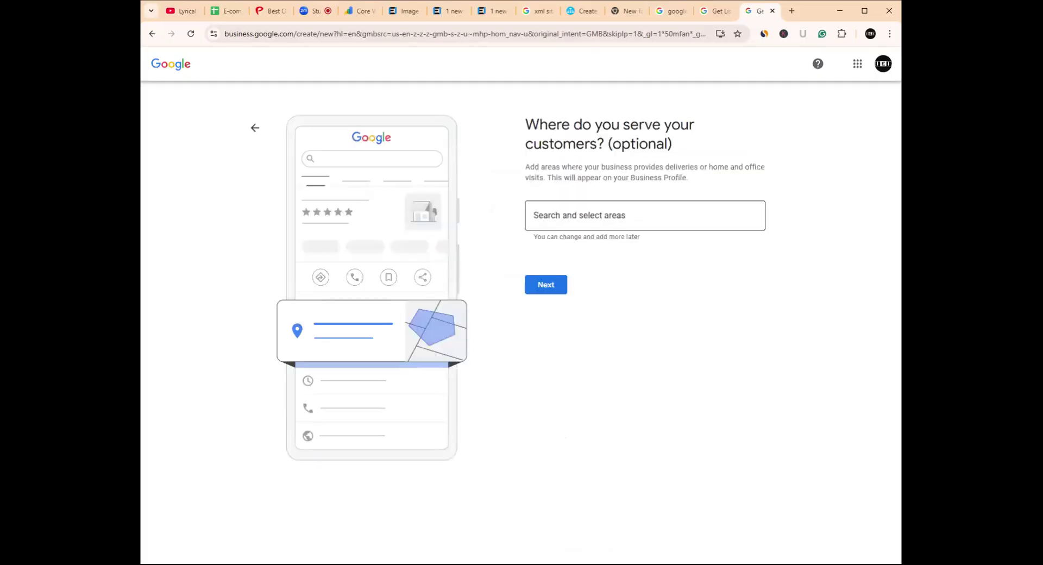
click(602, 215)
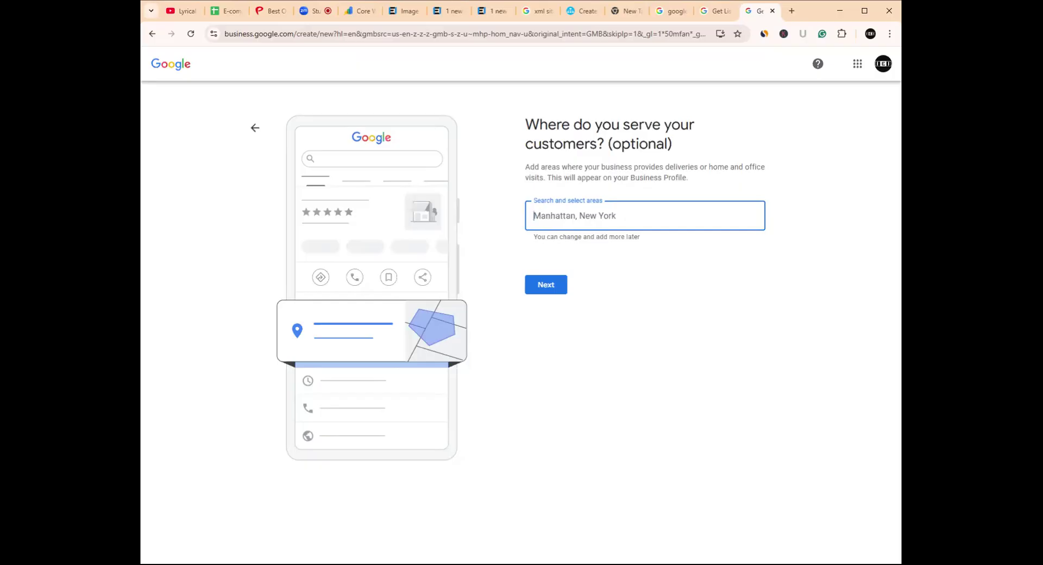
click(557, 286)
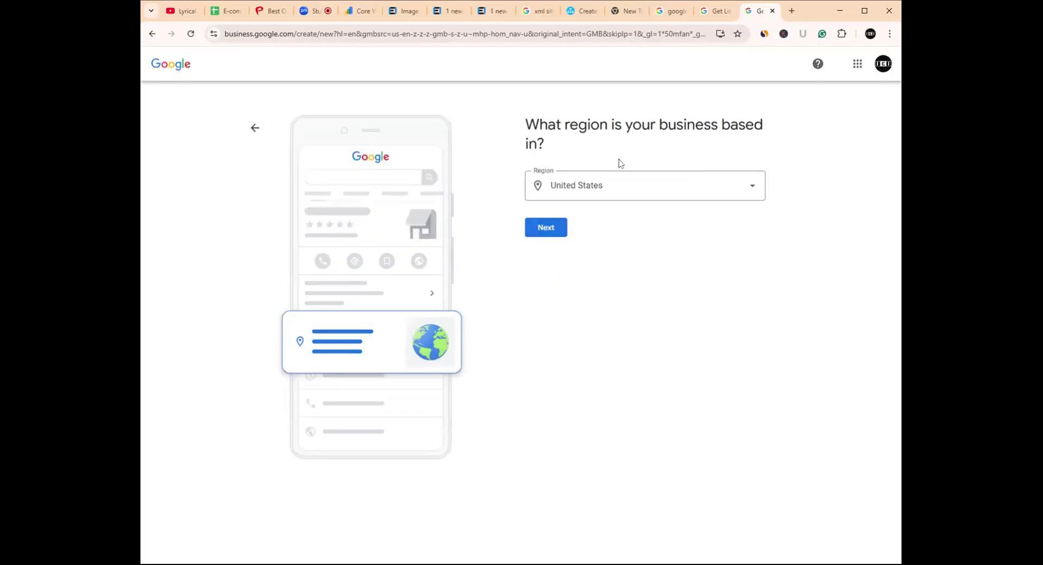
- Confirm United States as the region and go on to the phone number field
click(713, 192)
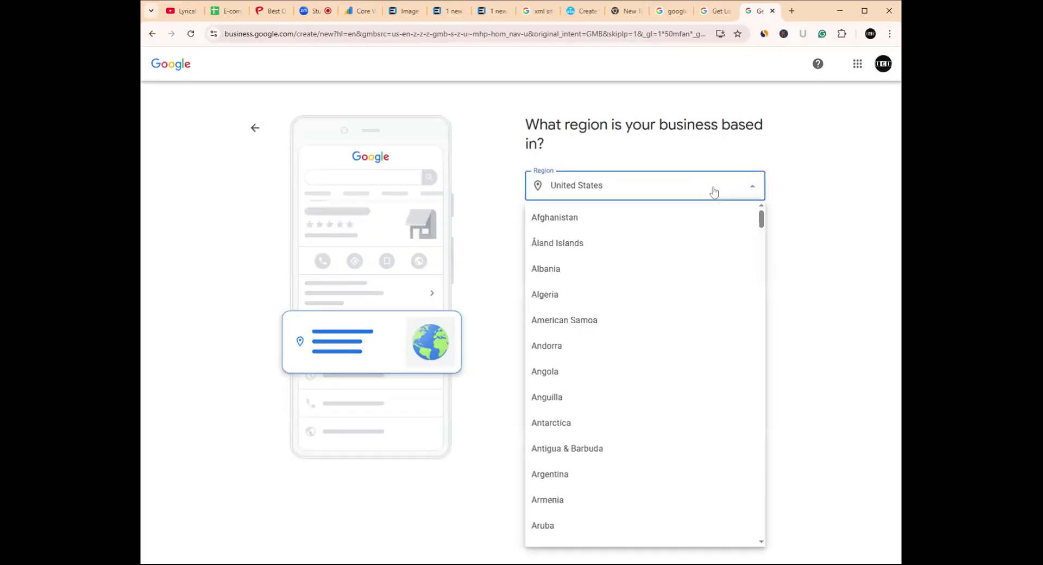
click(599, 377)
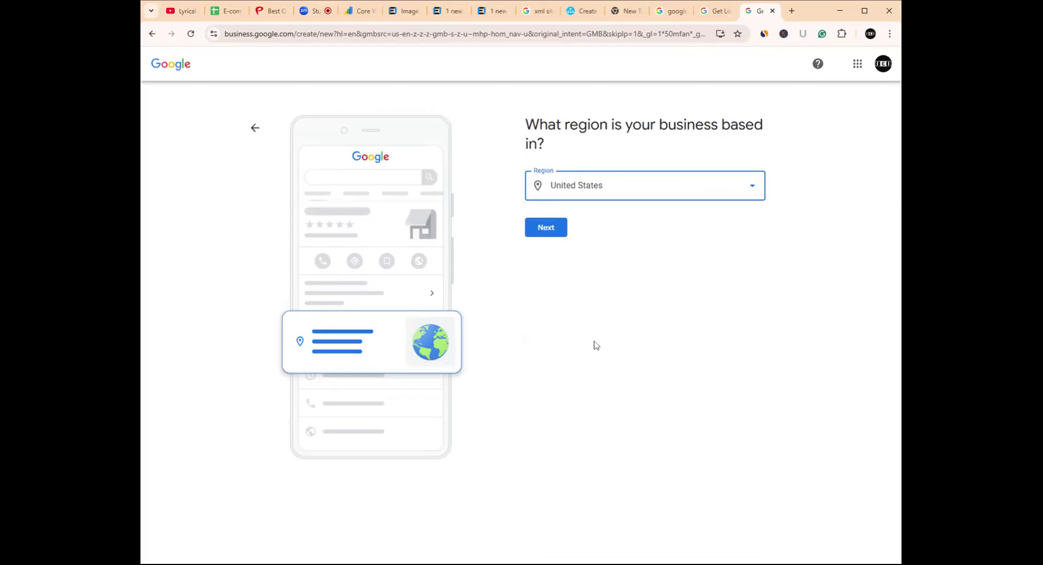
click(546, 228)
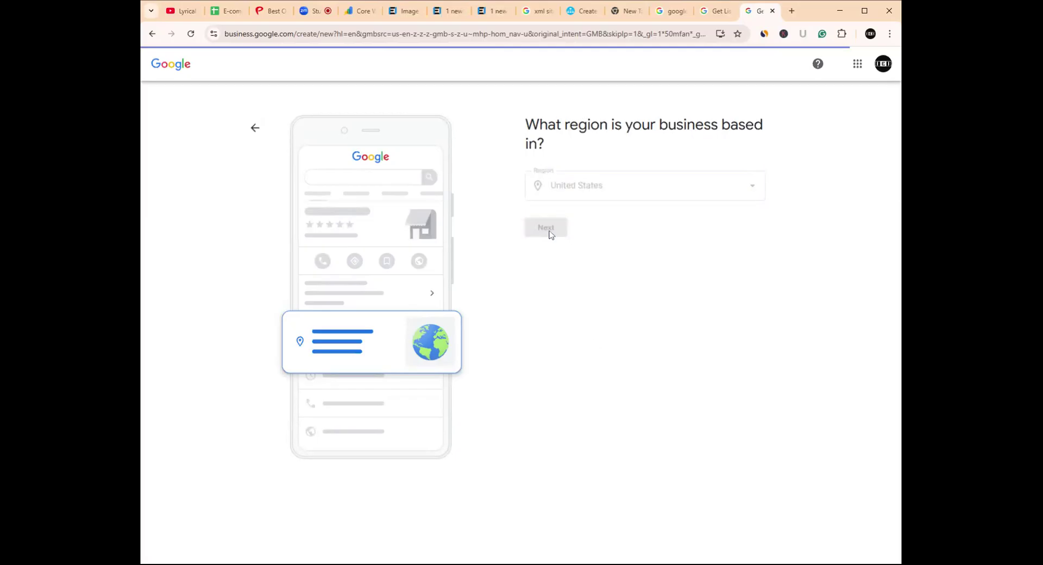
click(669, 204)
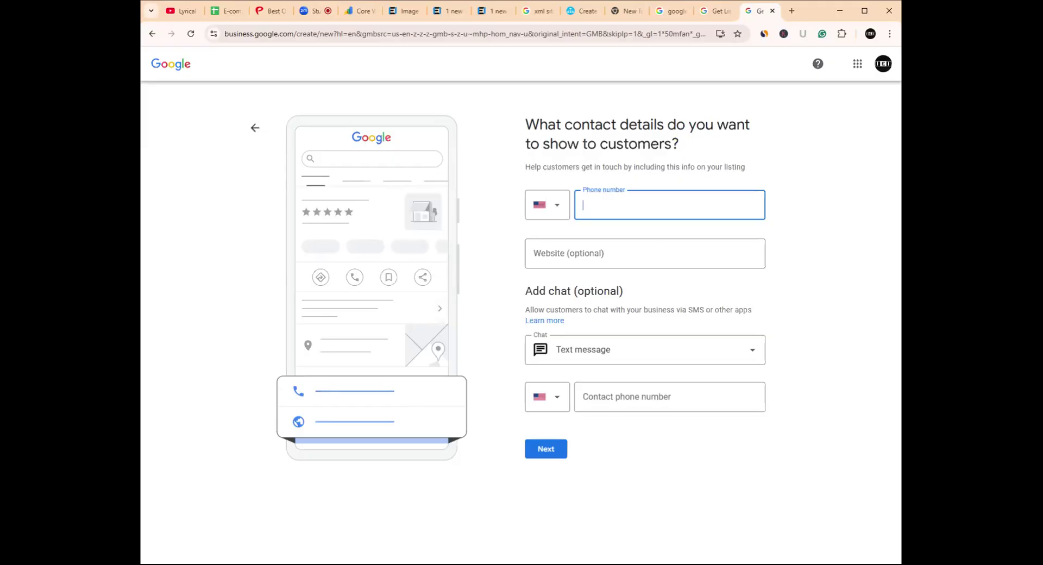
key(alt+Tab)
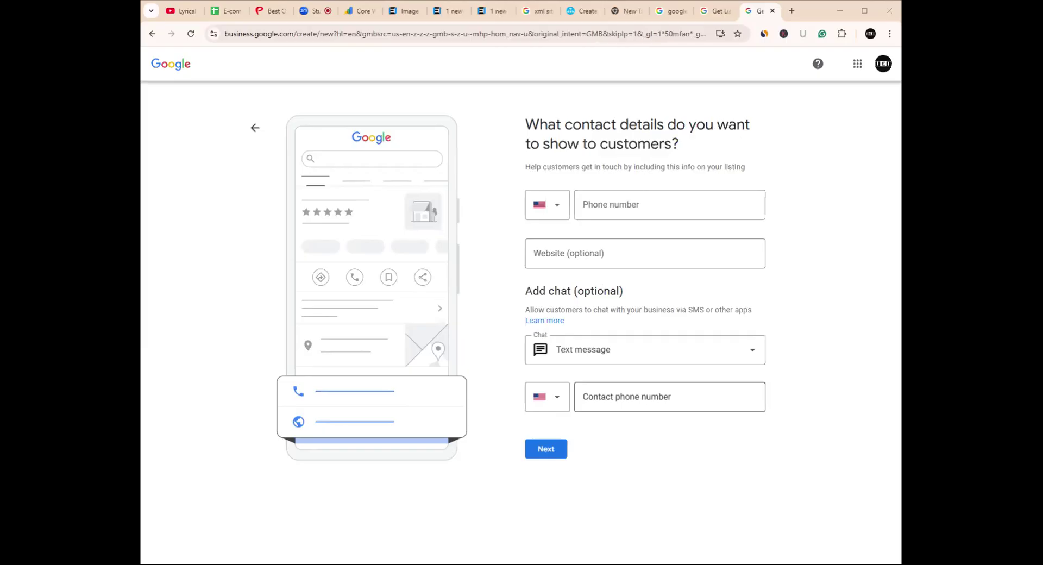
click(669, 204)
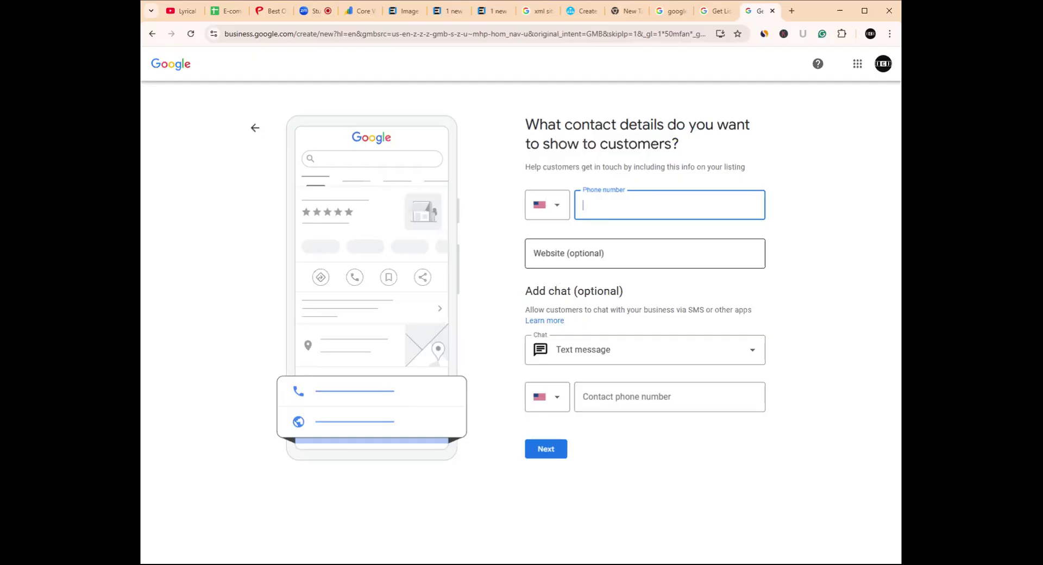
click(645, 253)
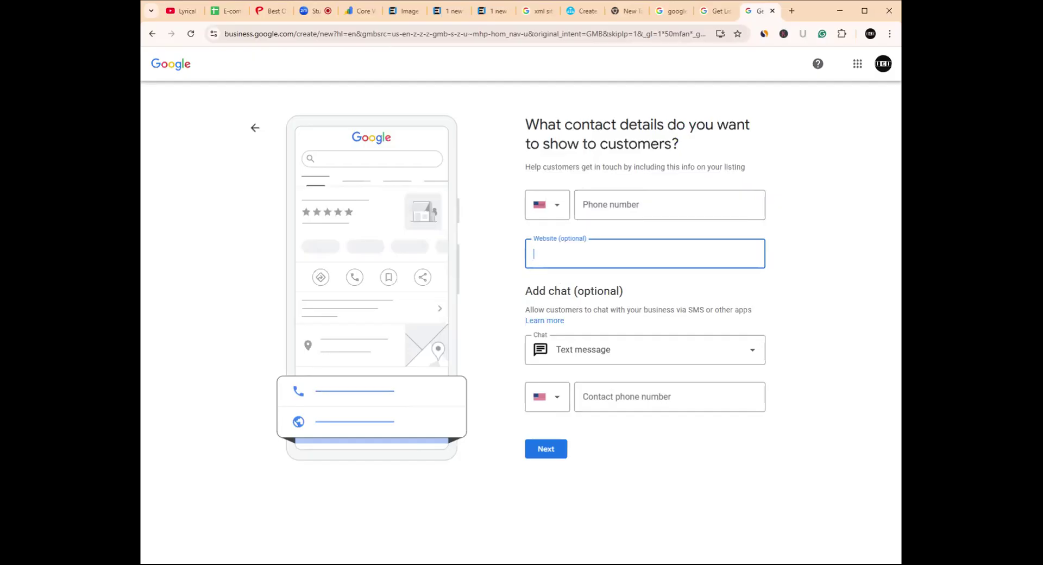
click(450, 12)
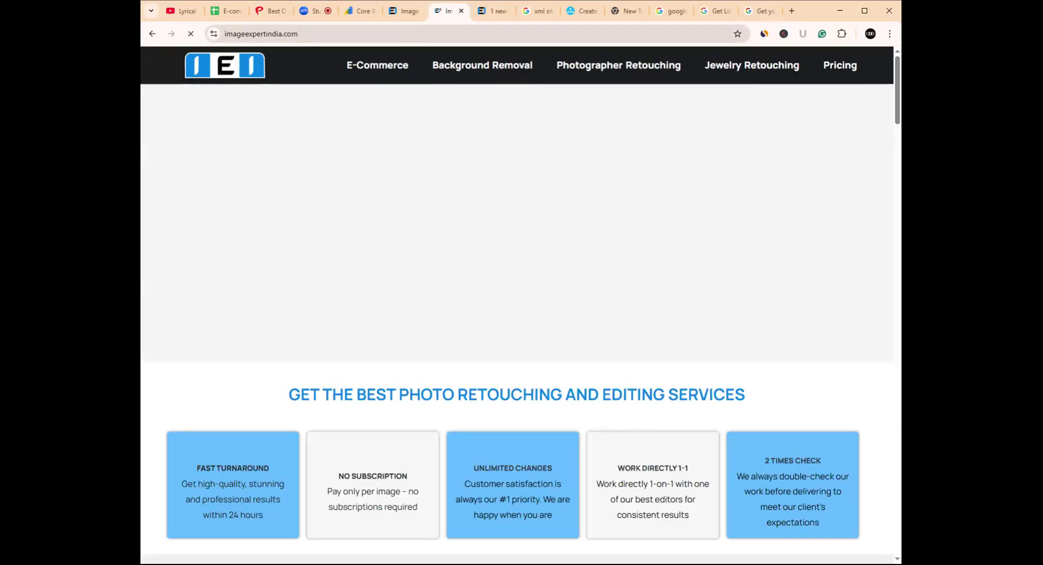
click(283, 33)
key(ctrl+c)
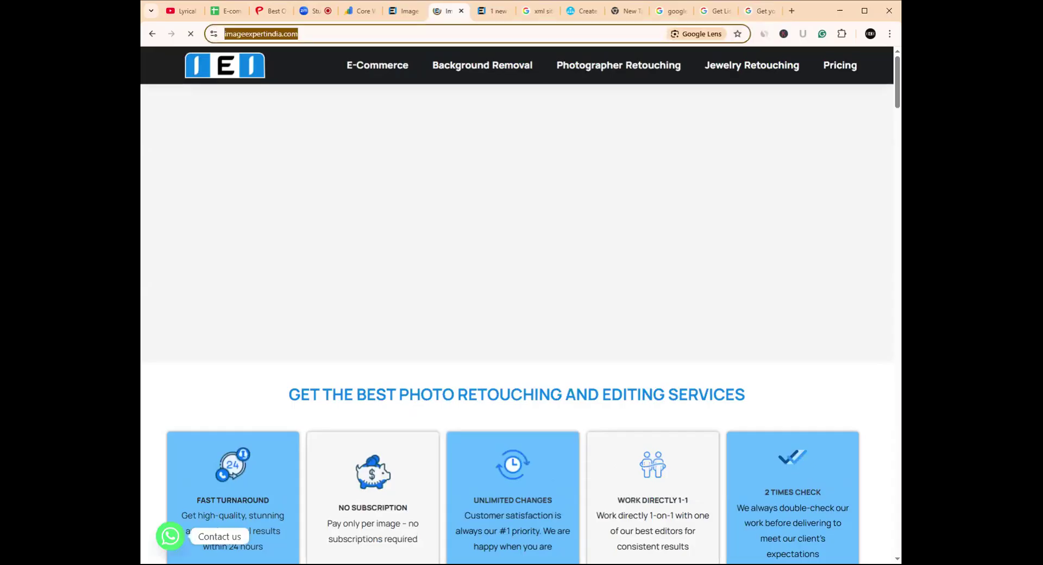
click(767, 7)
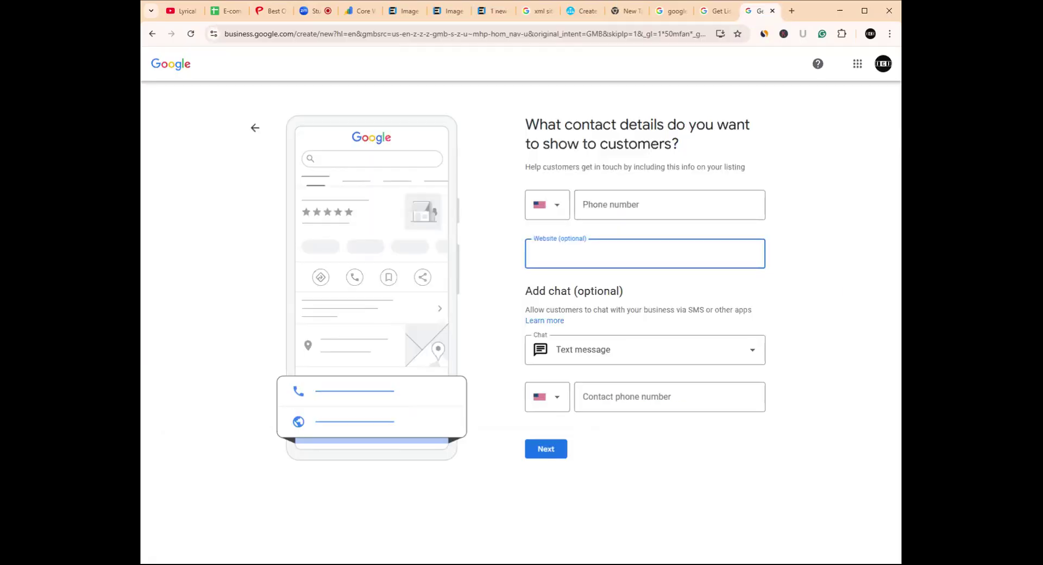
key(ctrl+v)
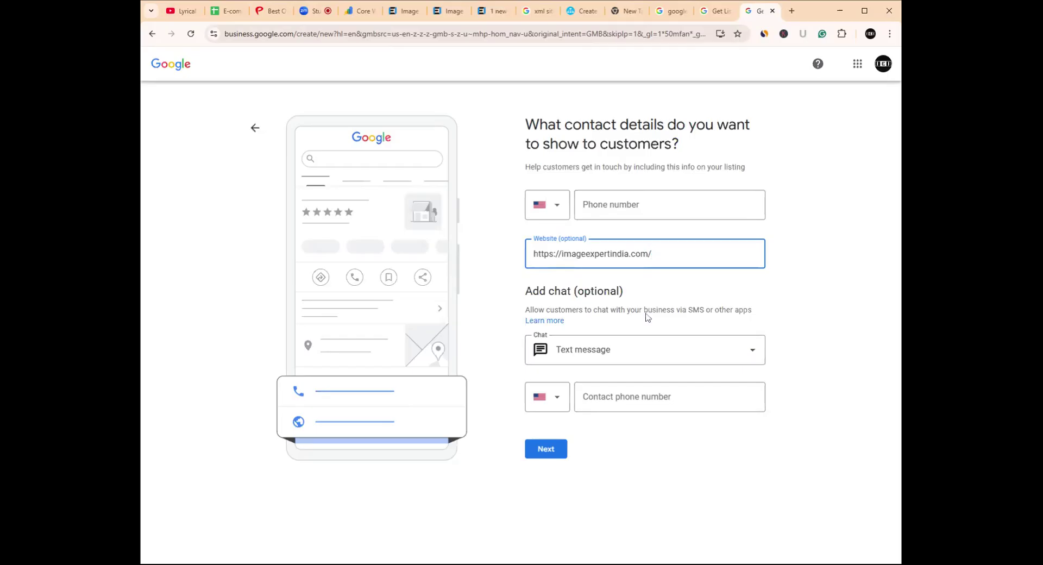
- Pick United Kingdom (+44) from the phone country-code list
click(556, 212)
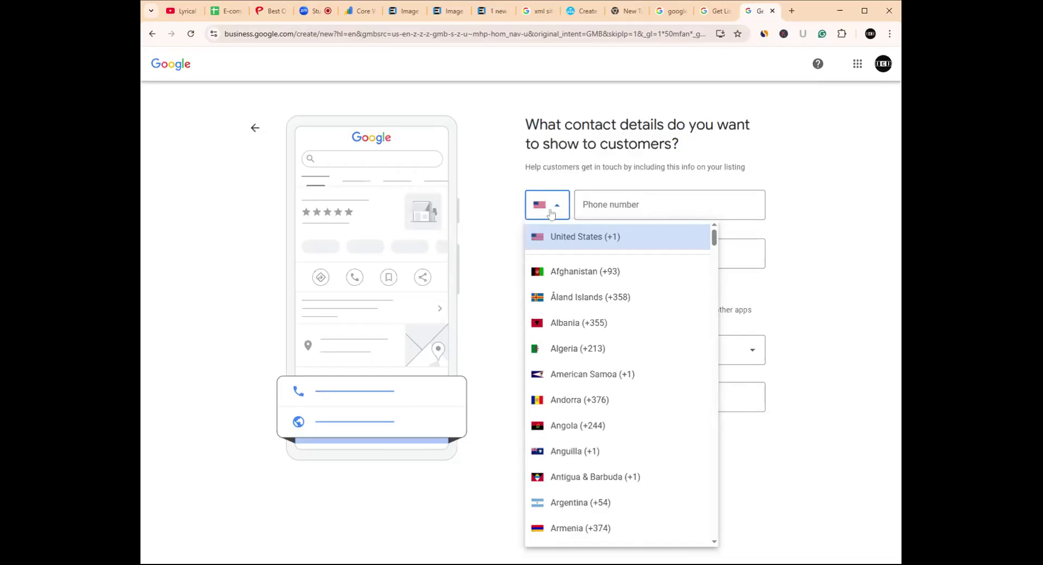
key(u)
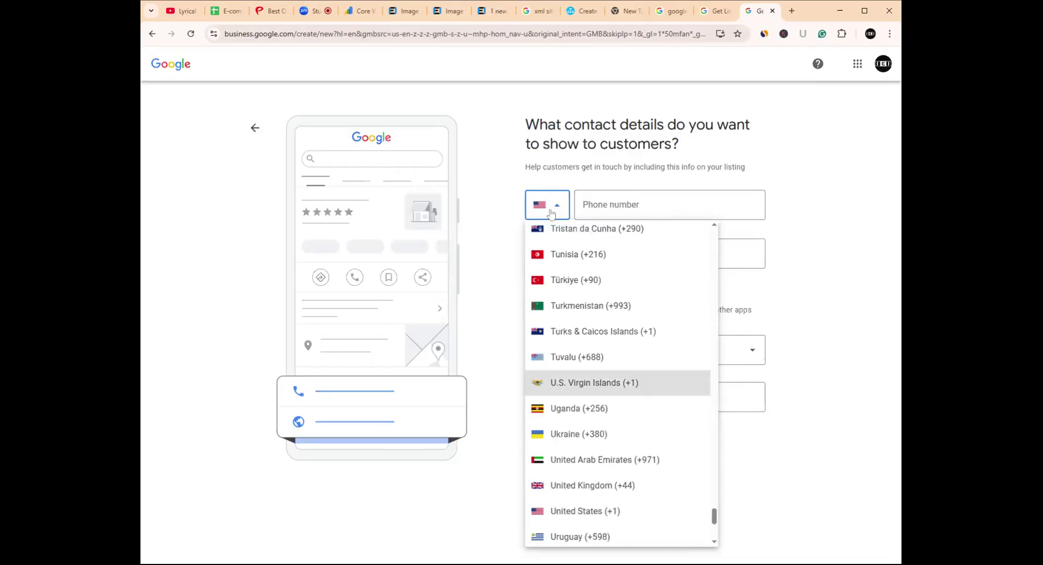
key(k)
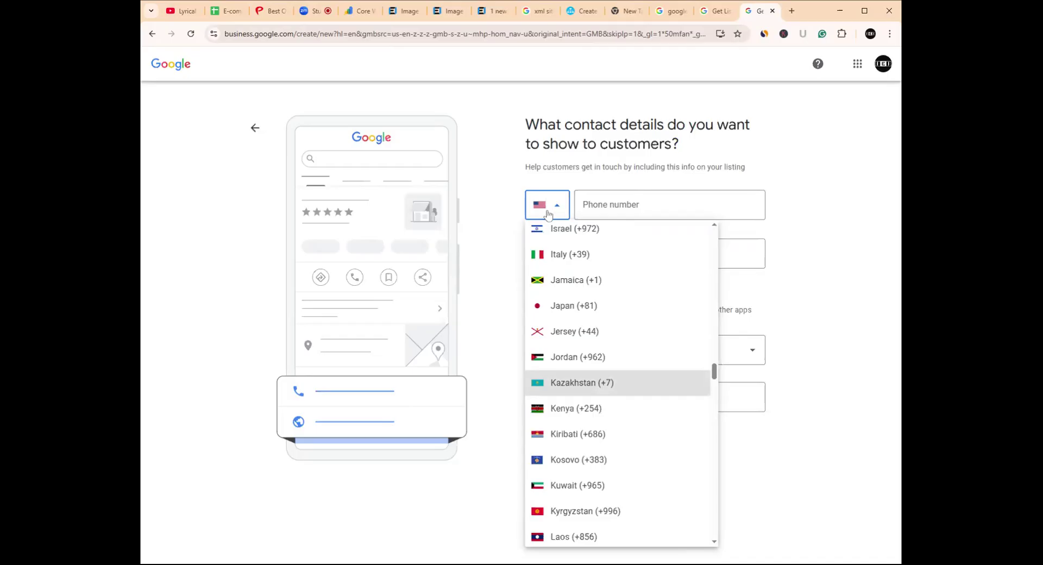
key(u)
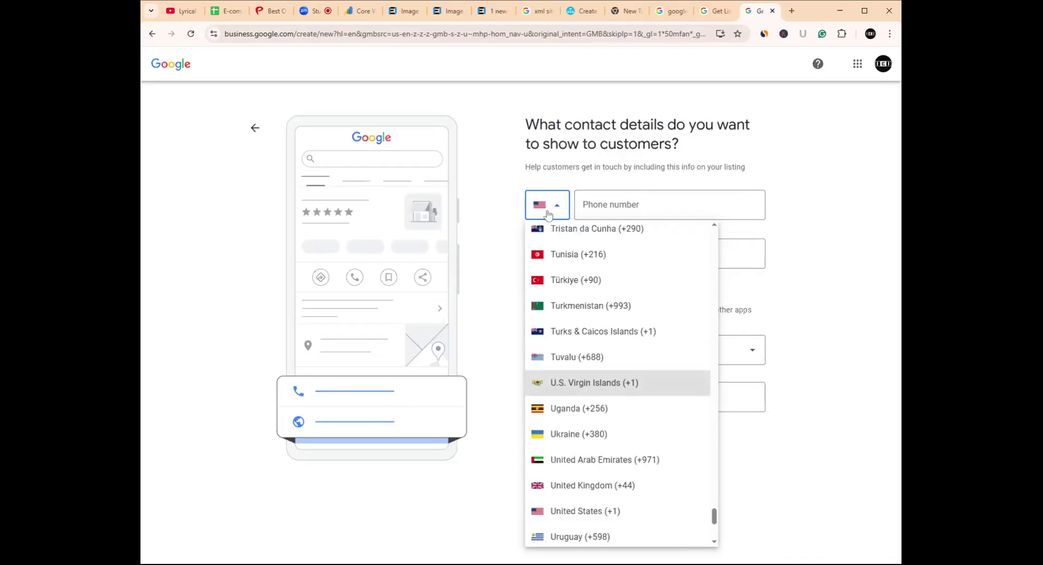
scroll(611, 426, down, 3)
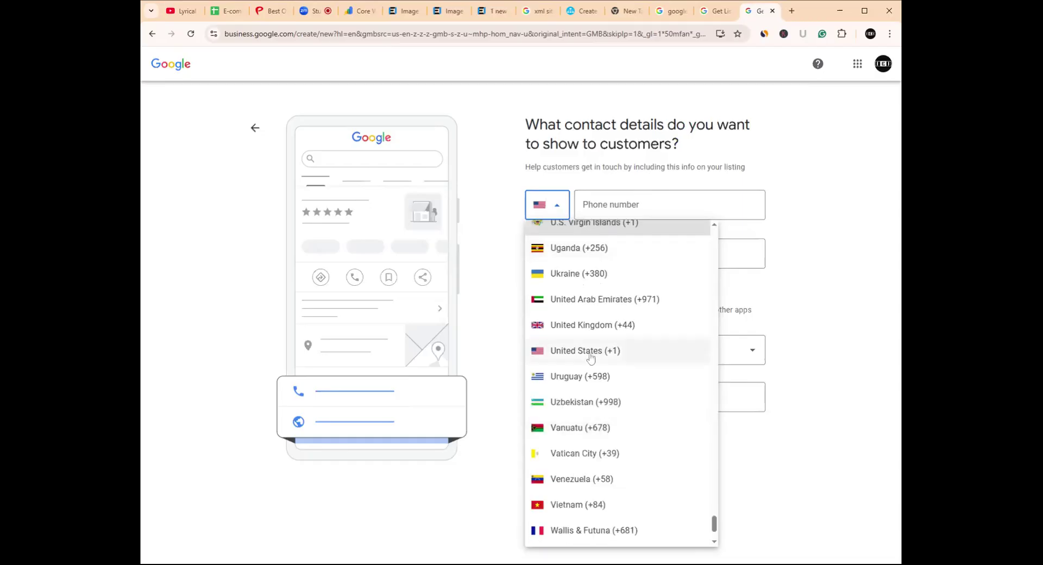
click(591, 325)
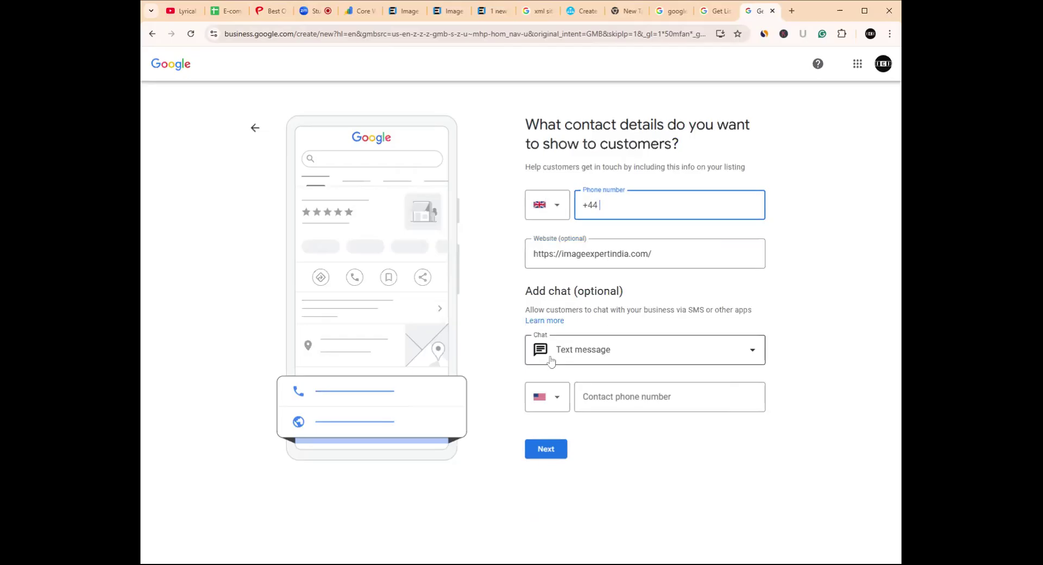
- Choose WhatsApp as the chat option and enter the business phone number after +44
click(754, 356)
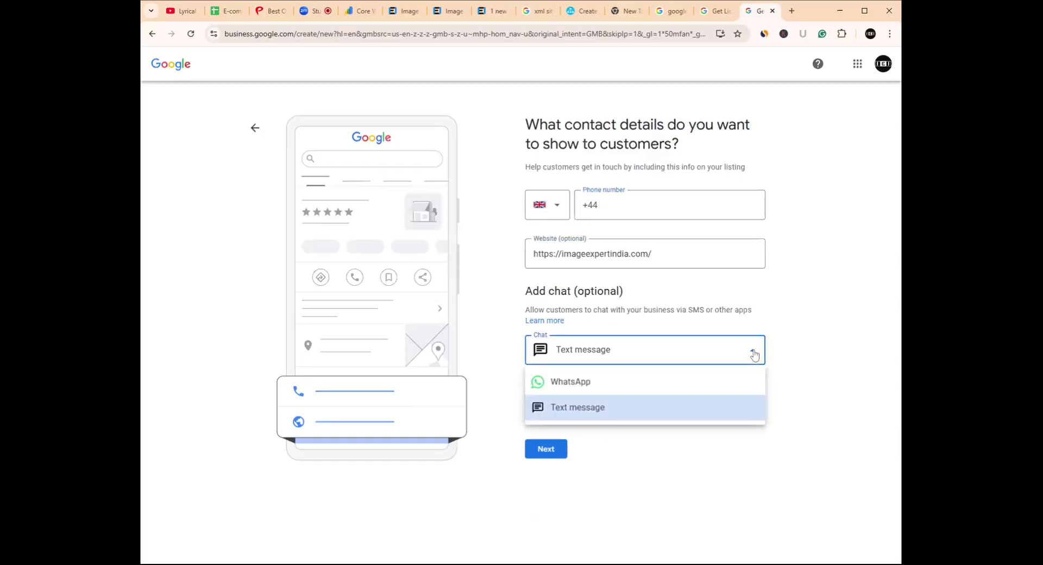
click(597, 386)
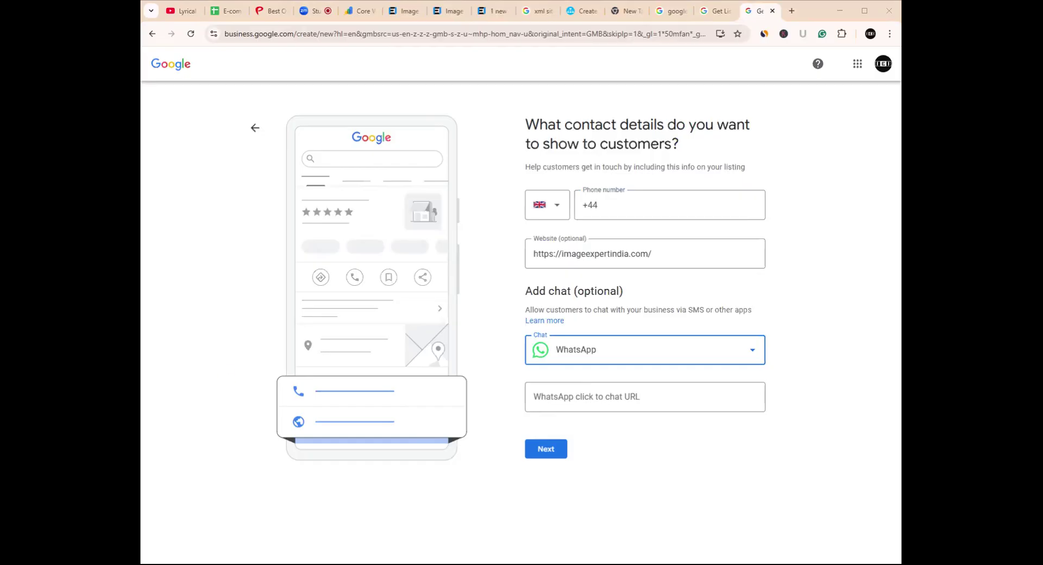
click(644, 206)
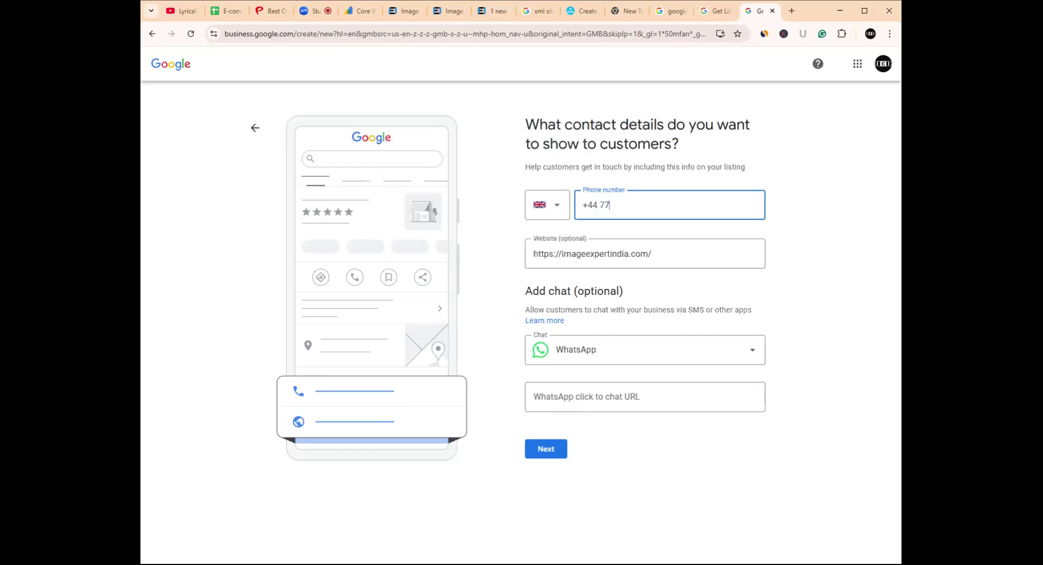
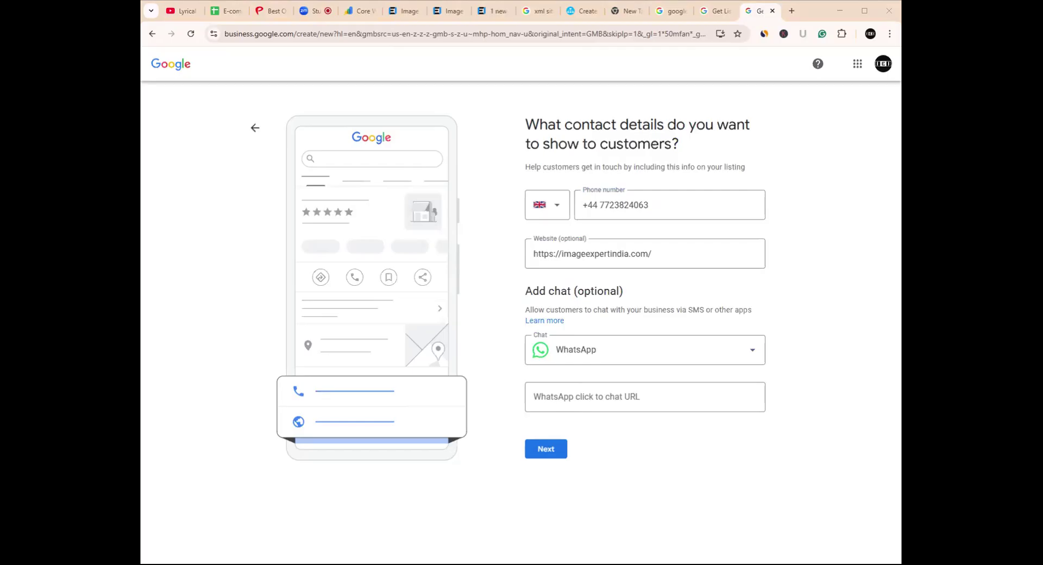
click(543, 396)
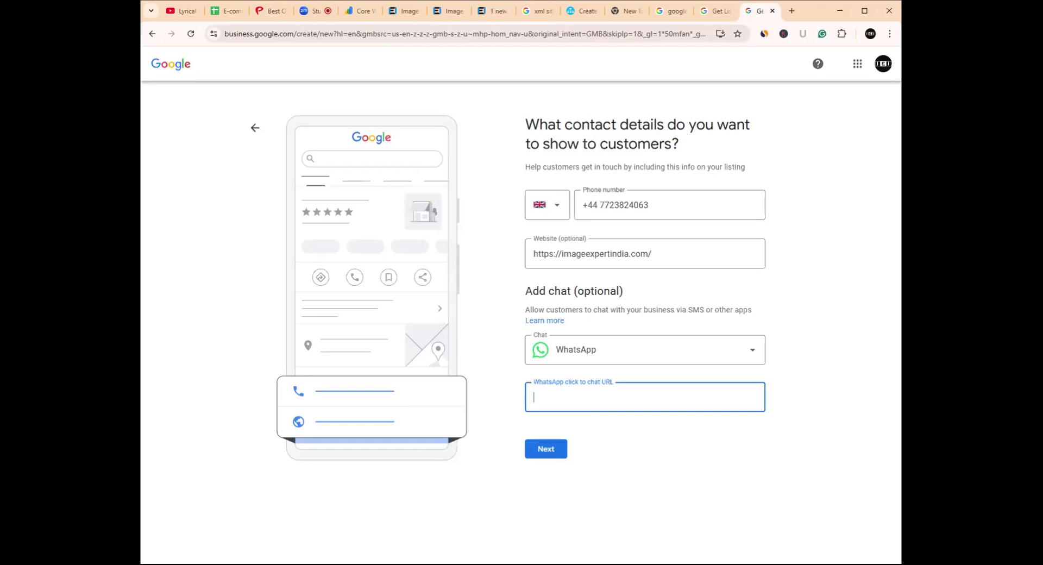
key(alt+Tab)
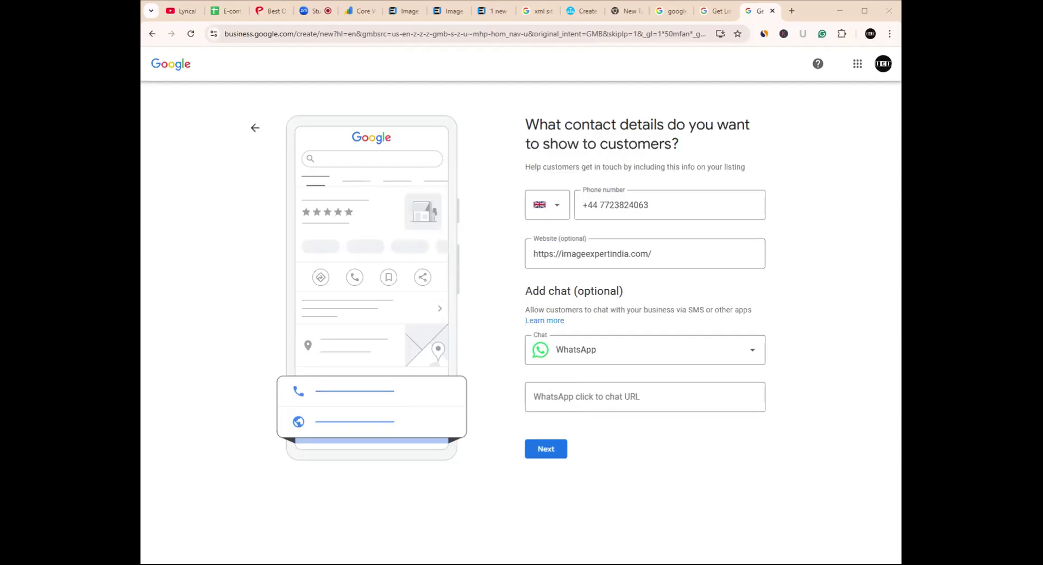
click(554, 396)
key(ctrl+v)
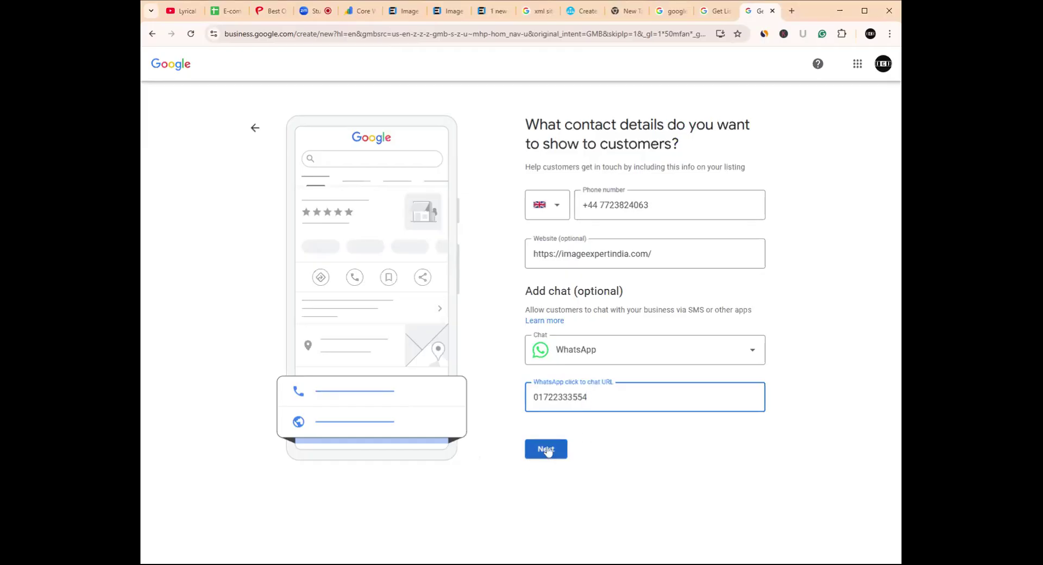
drag(588, 397, 520, 409)
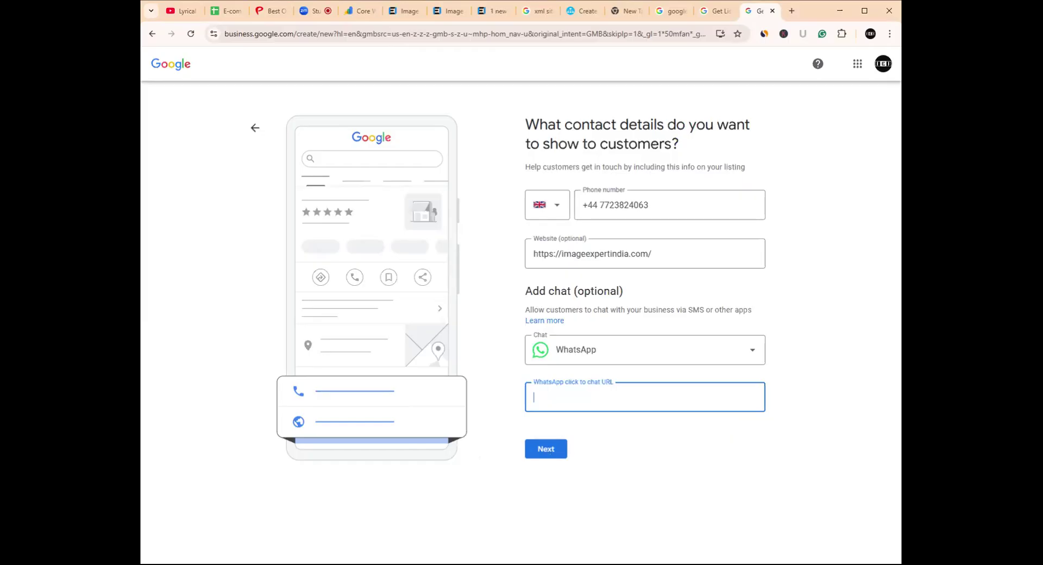
- Submit the contact details, opt into survey invitations and news tips, and accept to continue
click(547, 450)
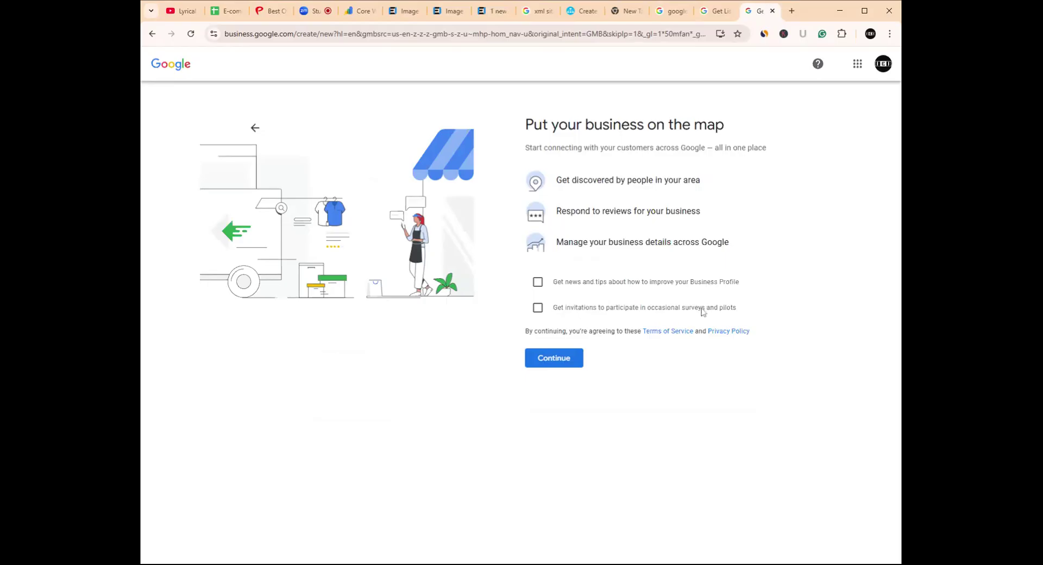
click(538, 308)
click(538, 281)
click(553, 359)
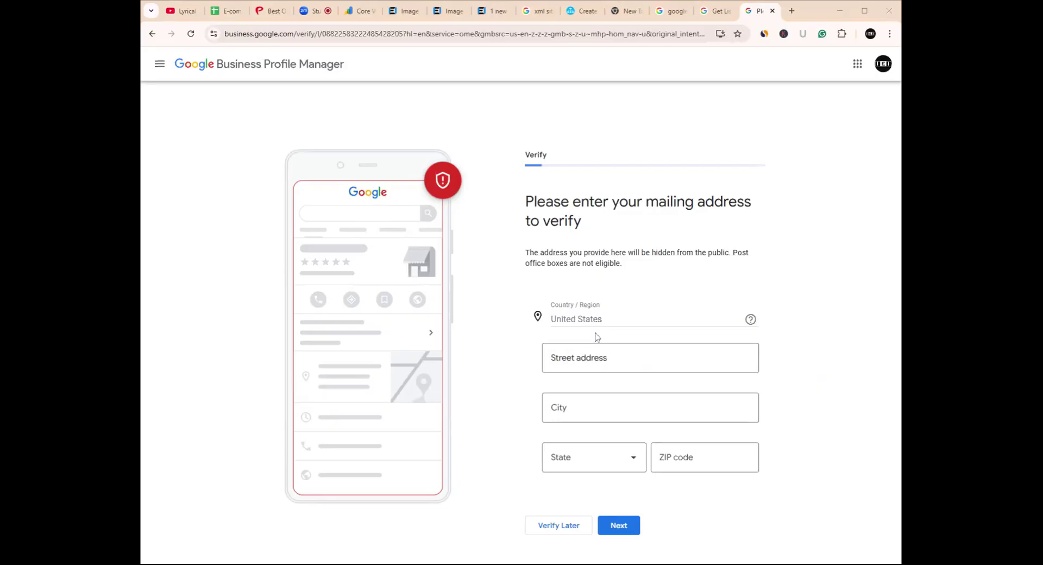
- Enter 'panchagarh' in the mailing street address field
click(598, 359)
click(601, 325)
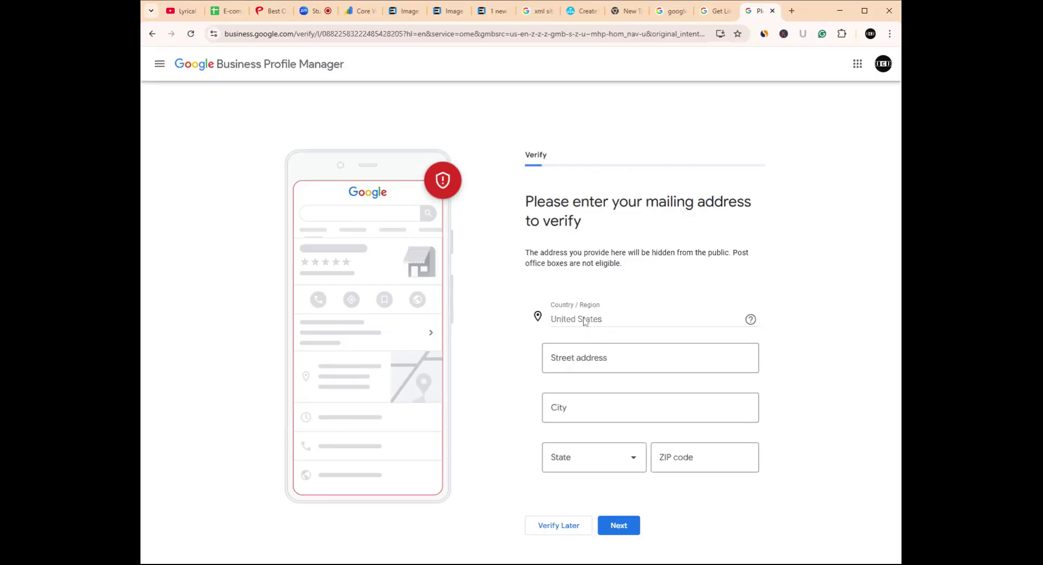
click(600, 358)
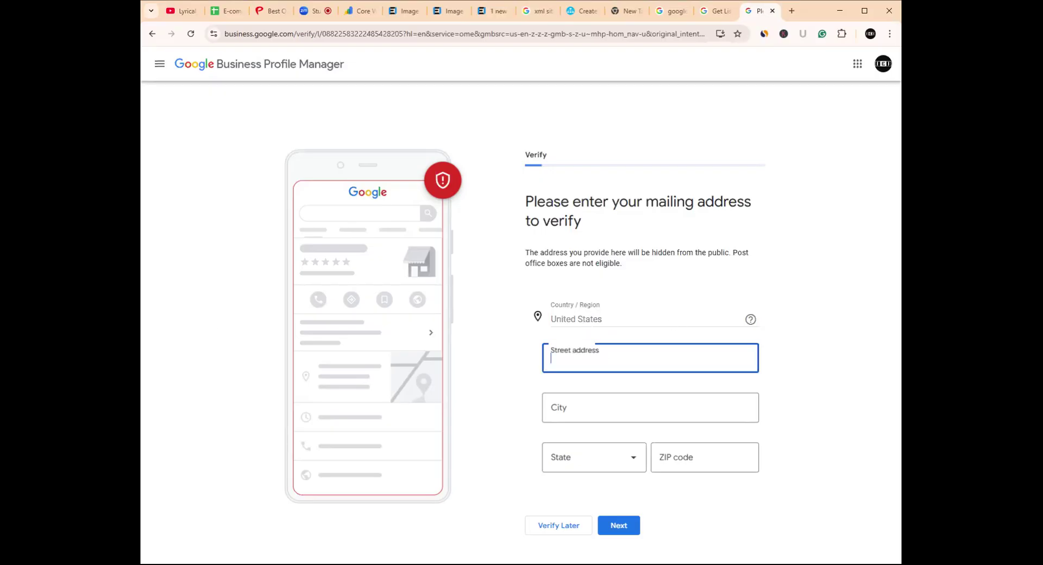
text(panc)
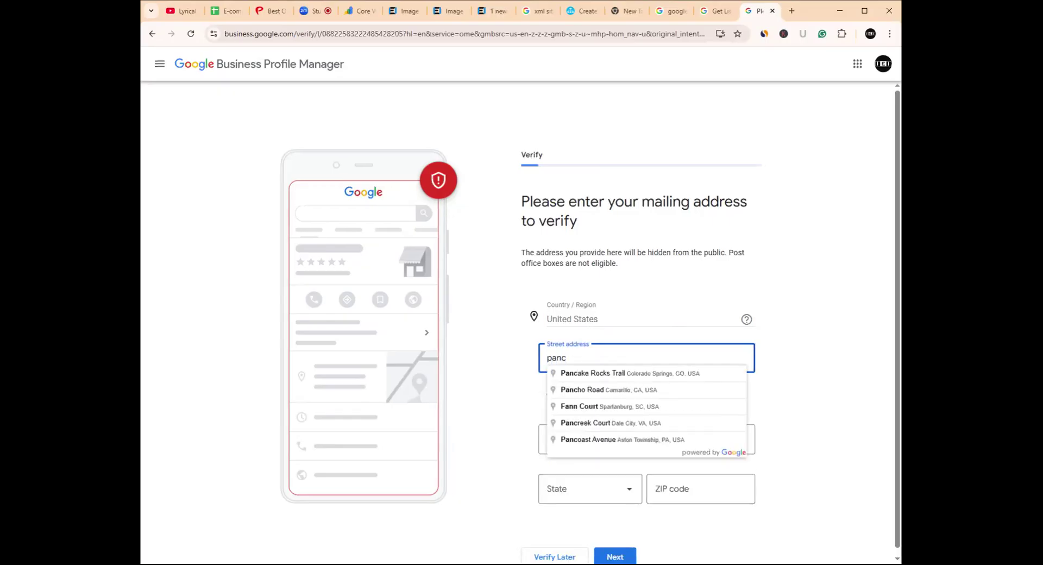
text(hagarh)
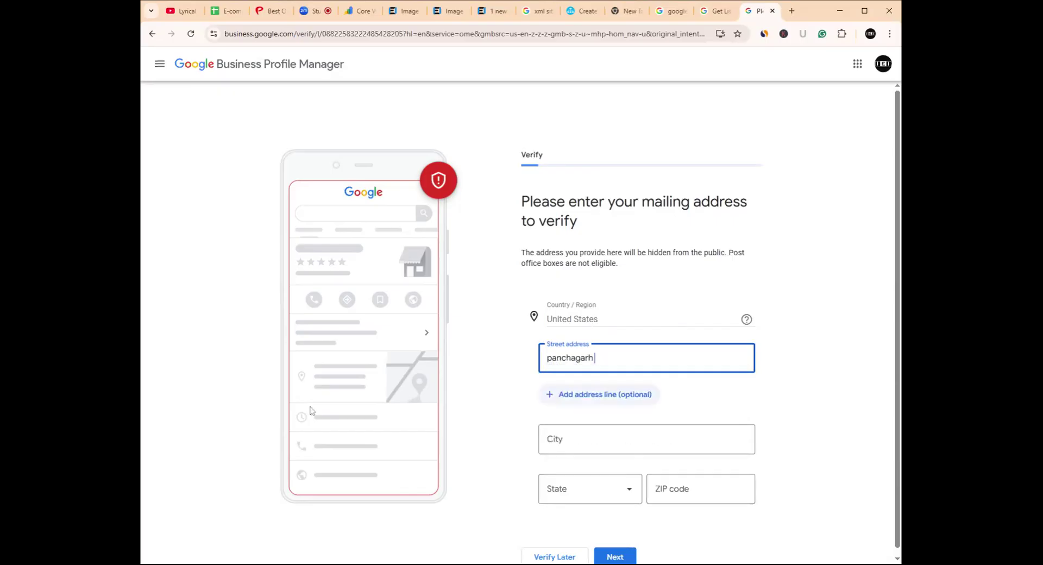
key(alt+Tab)
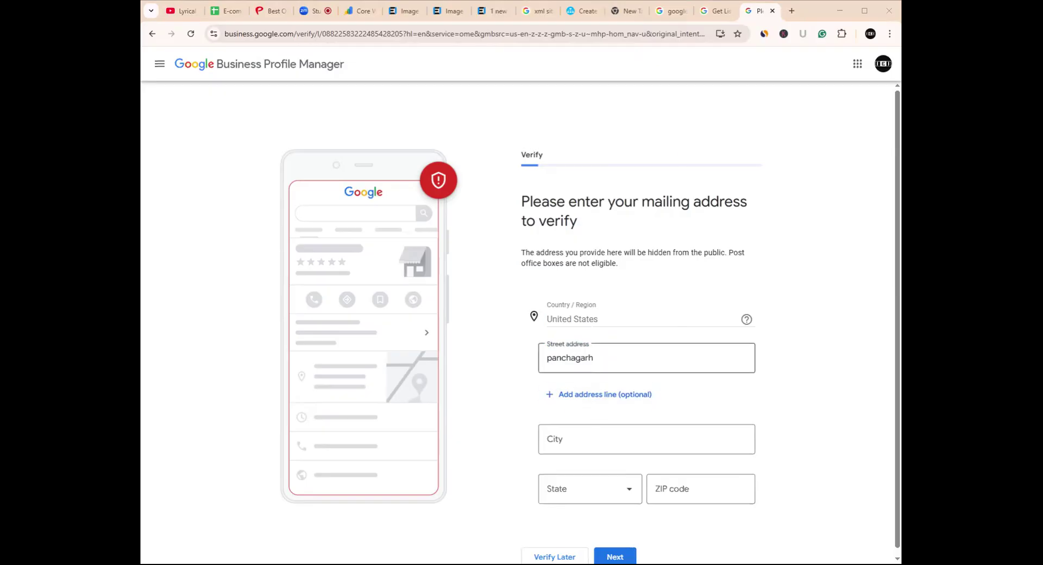
- Enter Panchagarh as the city and correct the misspelled 'Panchagrah'
click(603, 431)
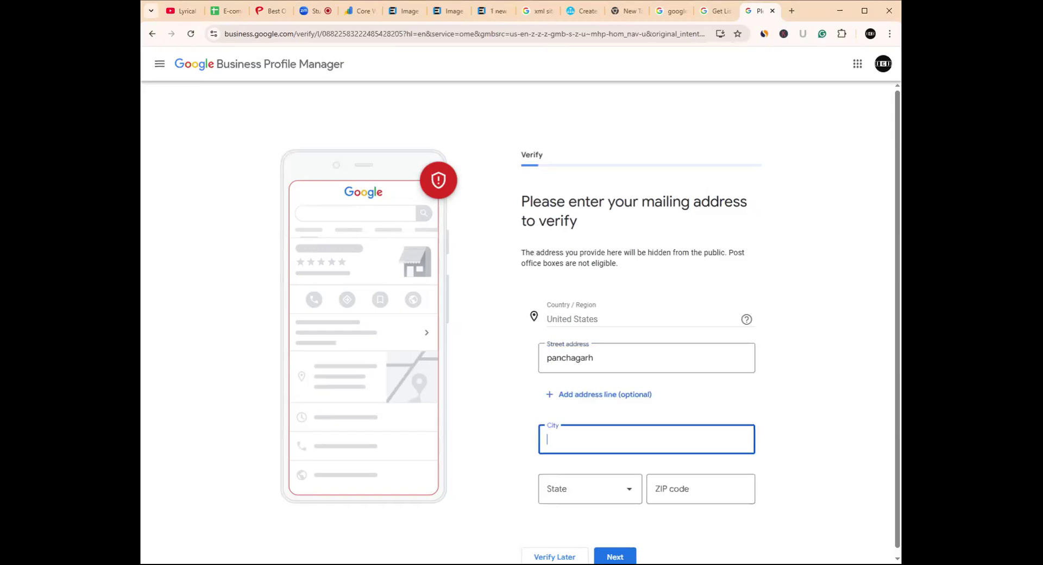
text(P)
text(ancha)
text(grah)
key(BackSpace)
key(BackSpace)
key(BackSpace)
text(arh)
text(,)
key(alt+Tab)
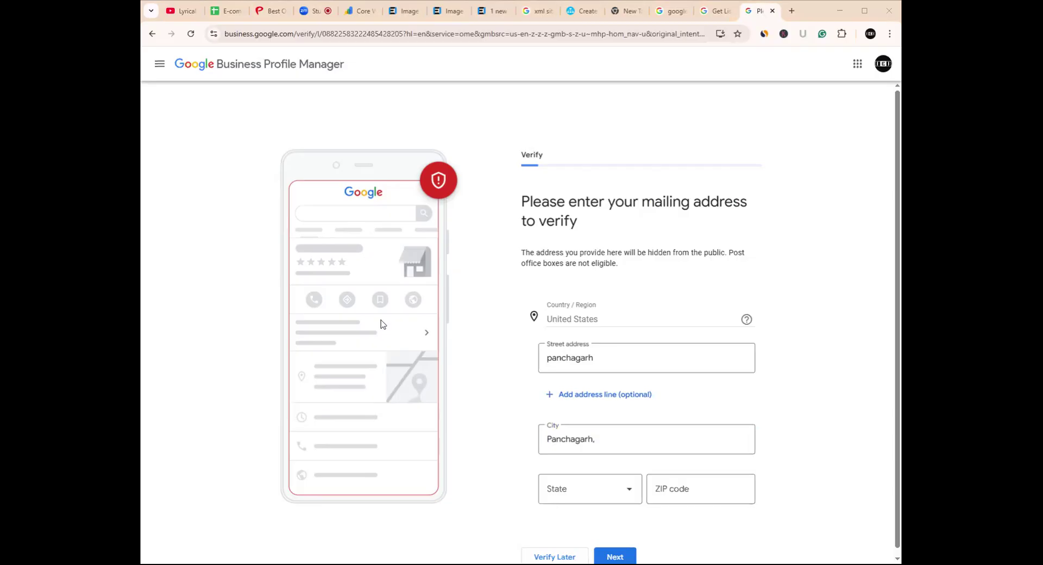
scroll(612, 507, down, 1)
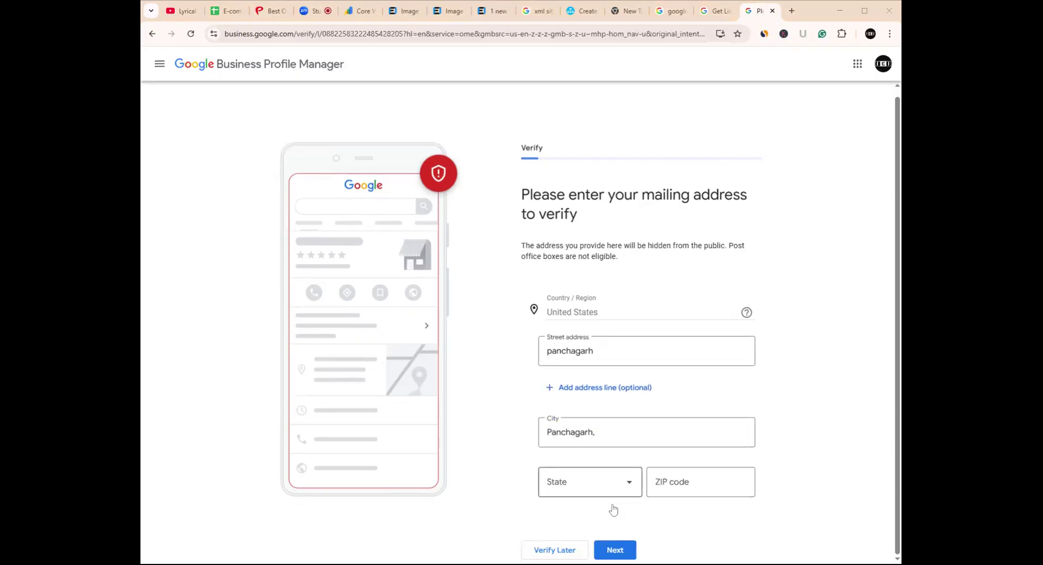
- Browse the state list, jumping to the N states, then close it unselected
click(632, 483)
scroll(602, 239, down, 4)
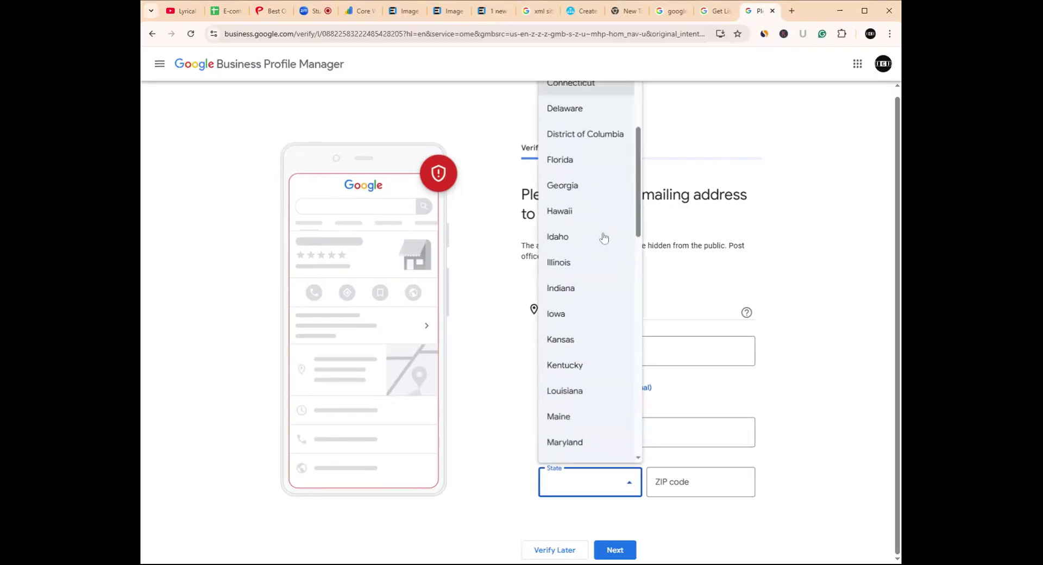
scroll(598, 363, down, 3)
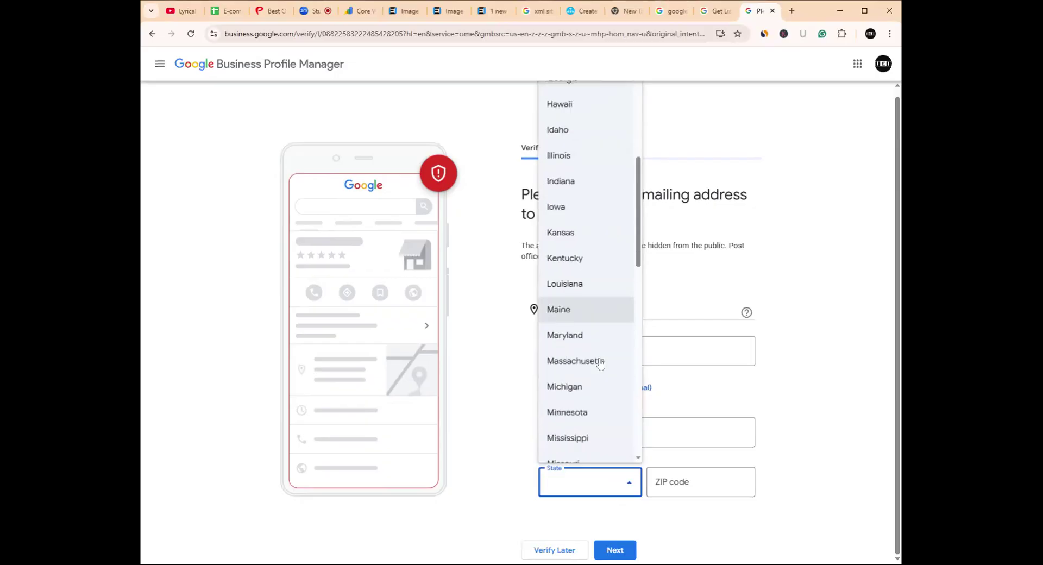
scroll(600, 363, up, 1)
scroll(598, 365, up, 6)
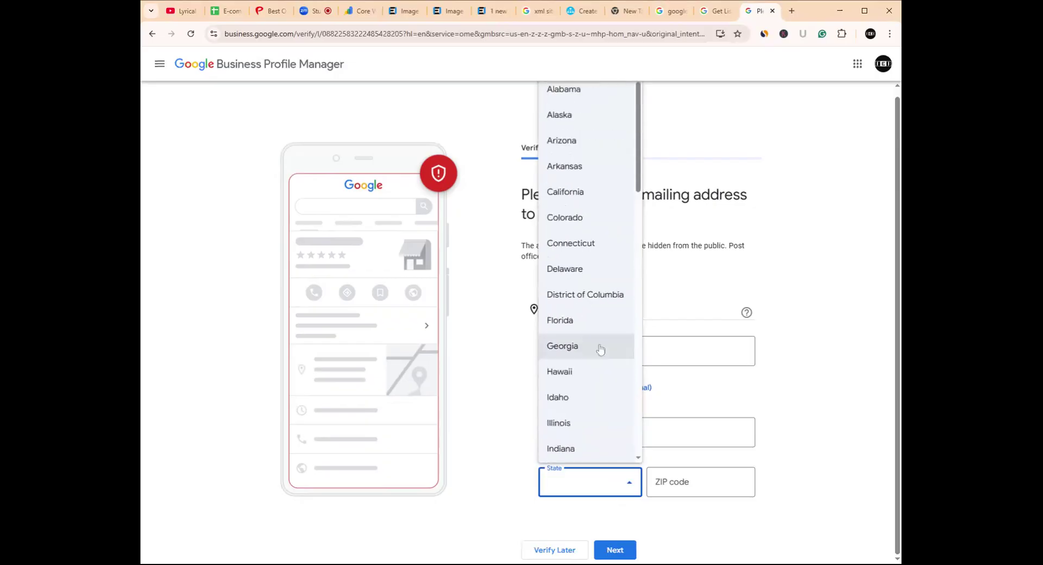
key(Down)
key(Down)
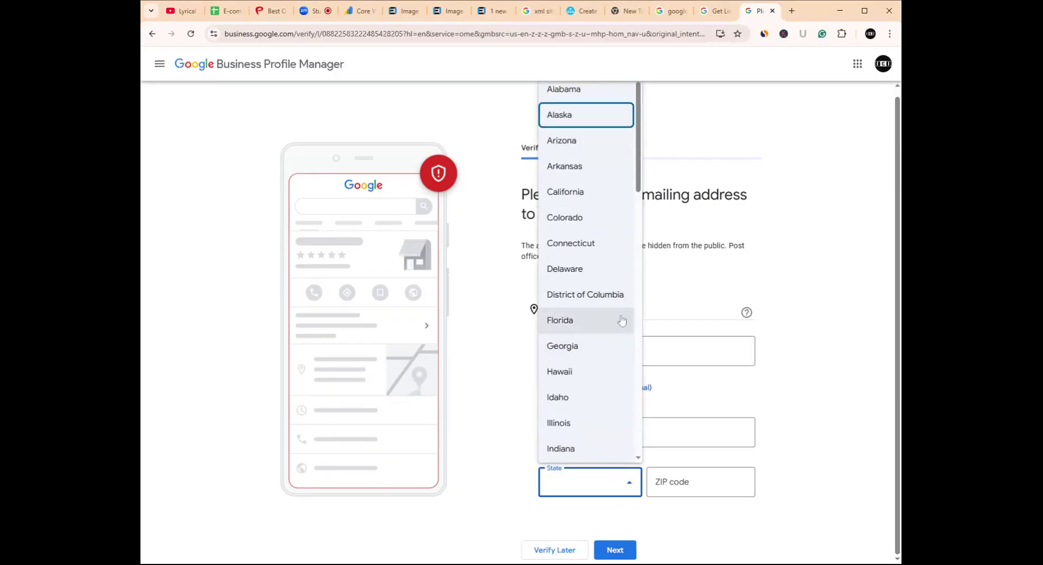
key(n)
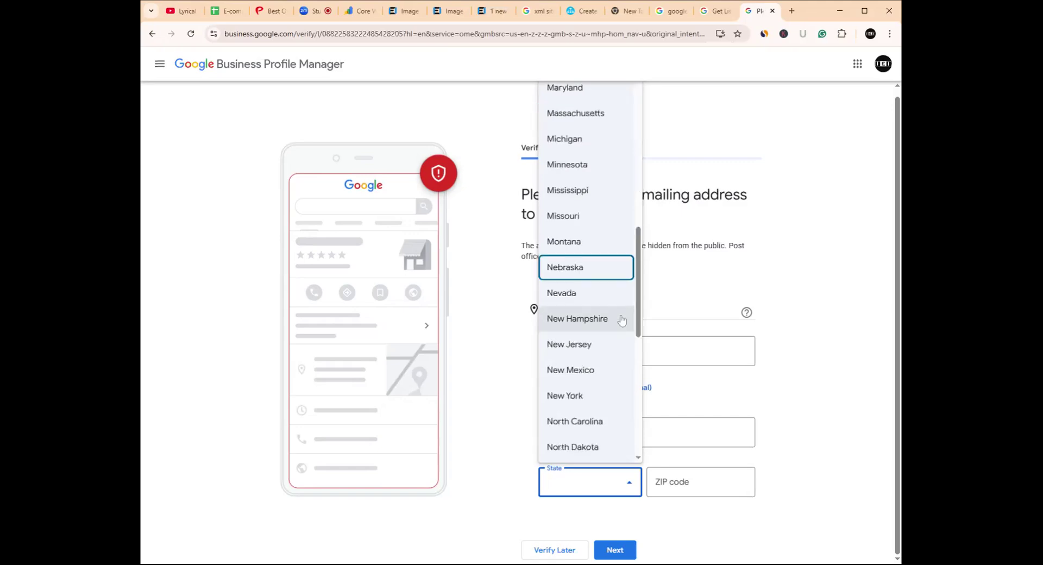
click(598, 490)
- Reopen the state list and close it again, leaving the state blank
click(630, 485)
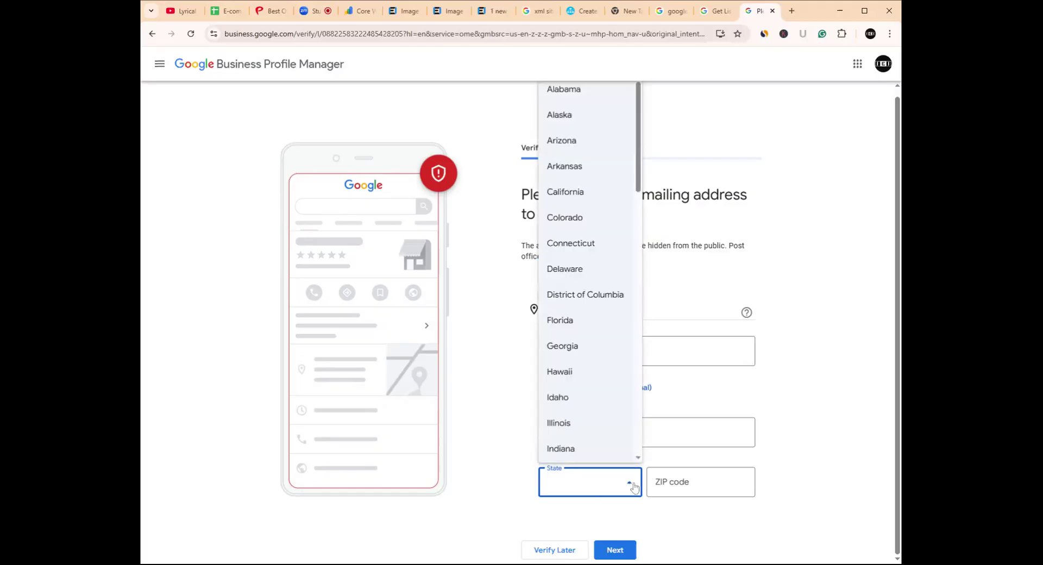
scroll(617, 230, down, 3)
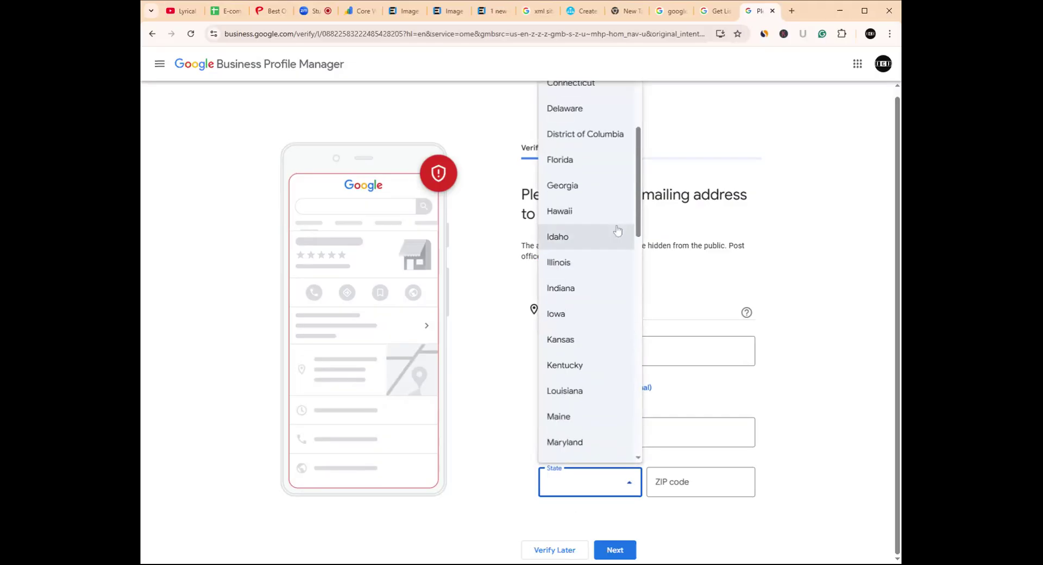
scroll(617, 230, up, 3)
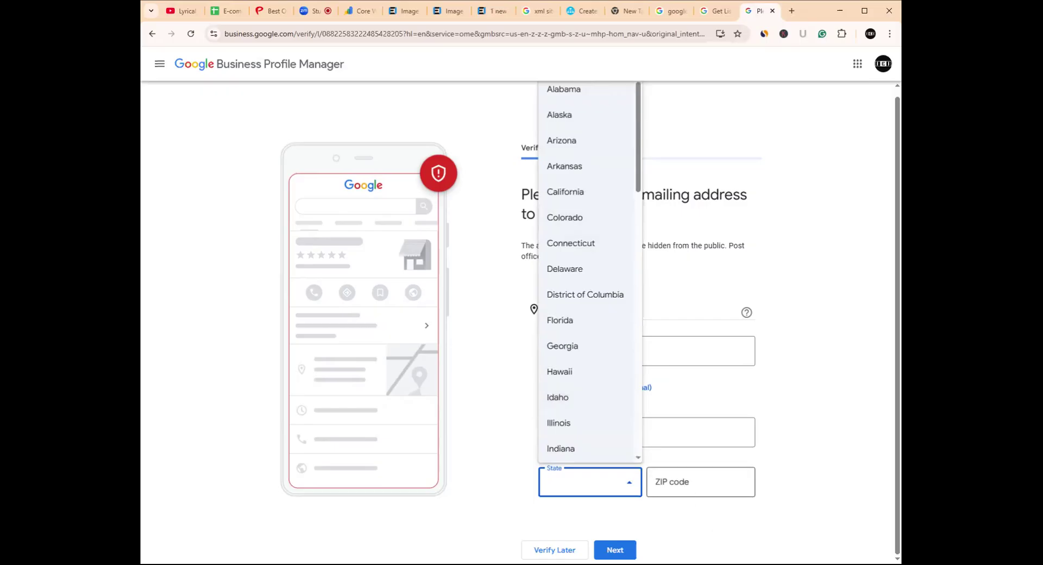
click(688, 483)
click(134, 424)
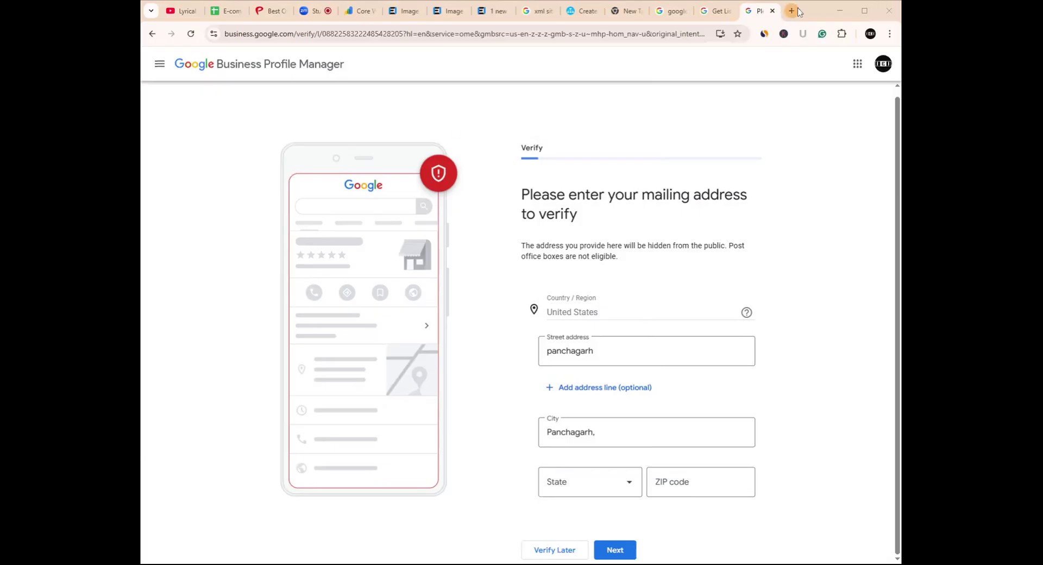
- Open Image Expert India's Contact page in a new tab and scroll to the office addresses
click(448, 11)
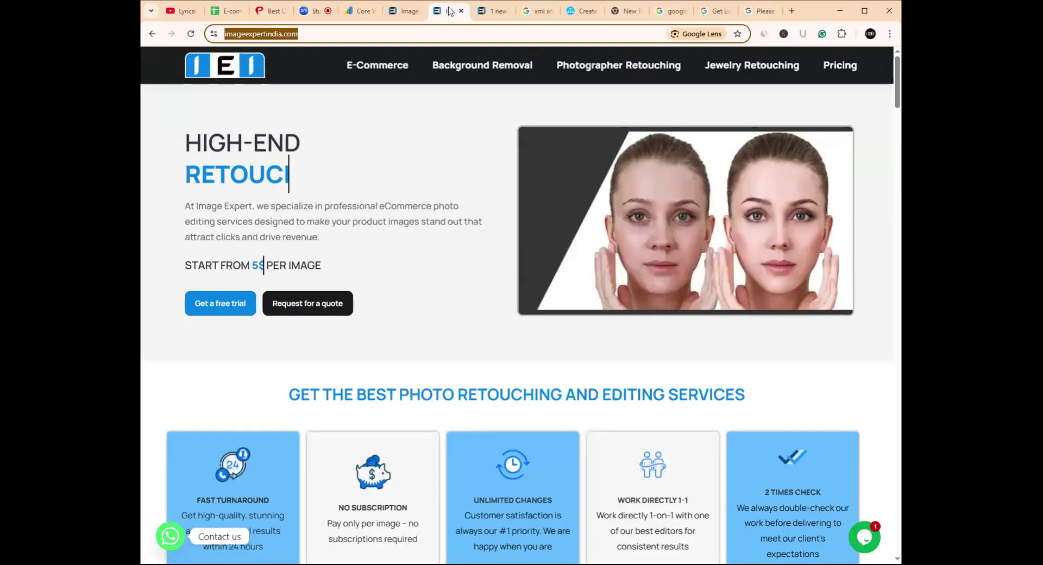
scroll(410, 321, down, 20)
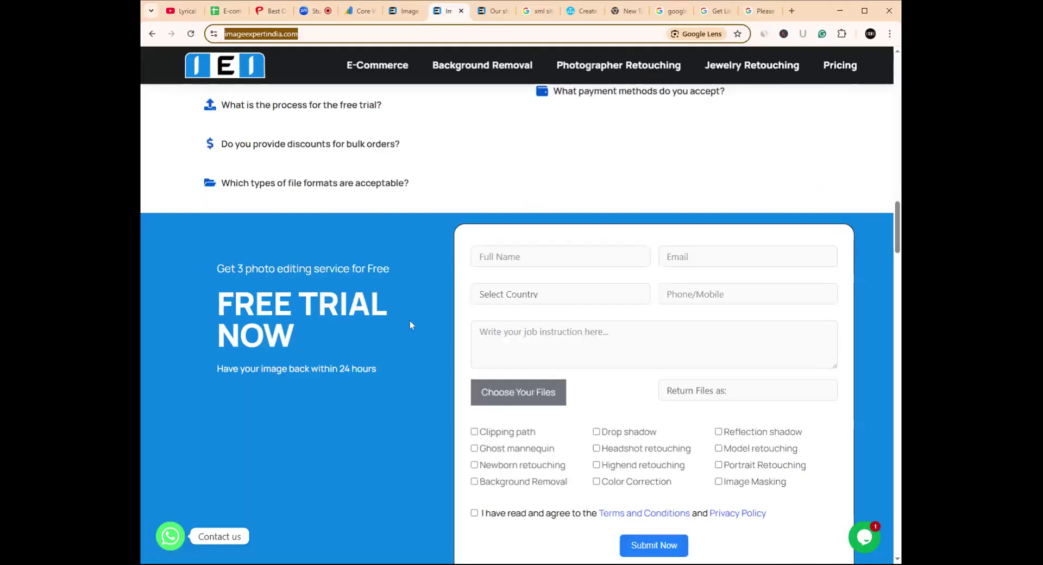
scroll(410, 321, down, 20)
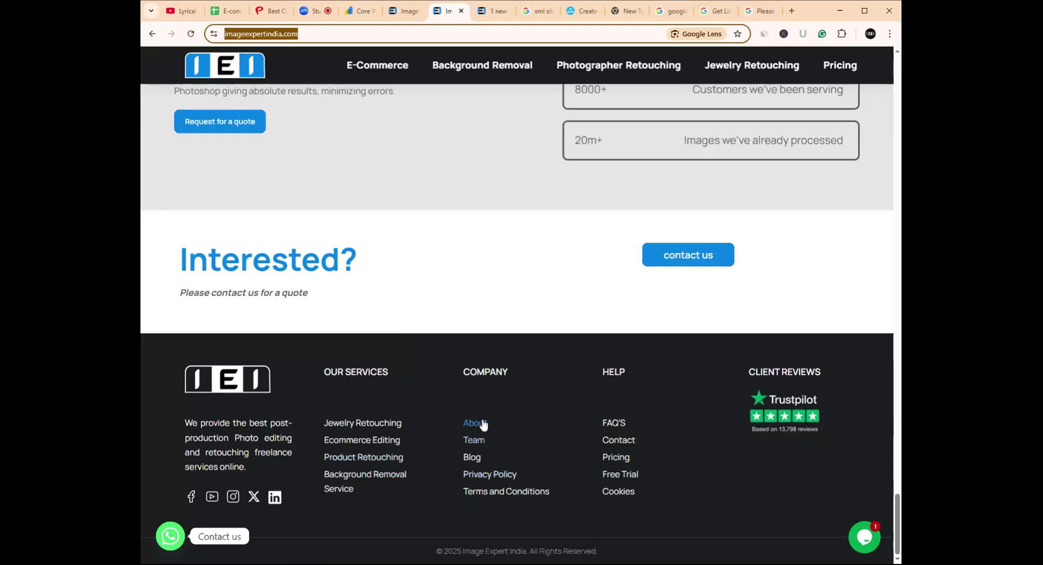
ctrl+click(613, 441)
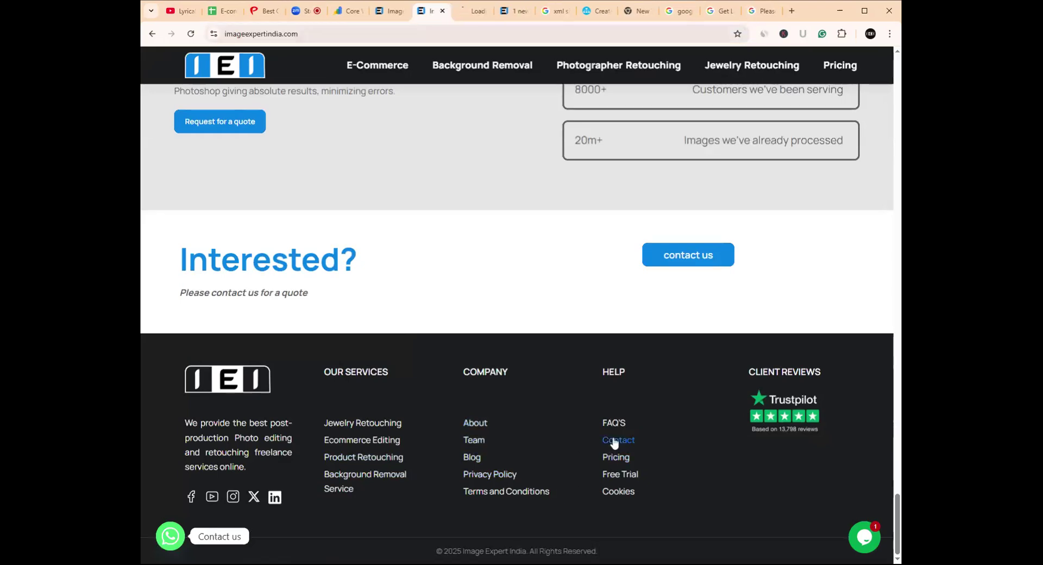
click(515, 13)
click(525, 10)
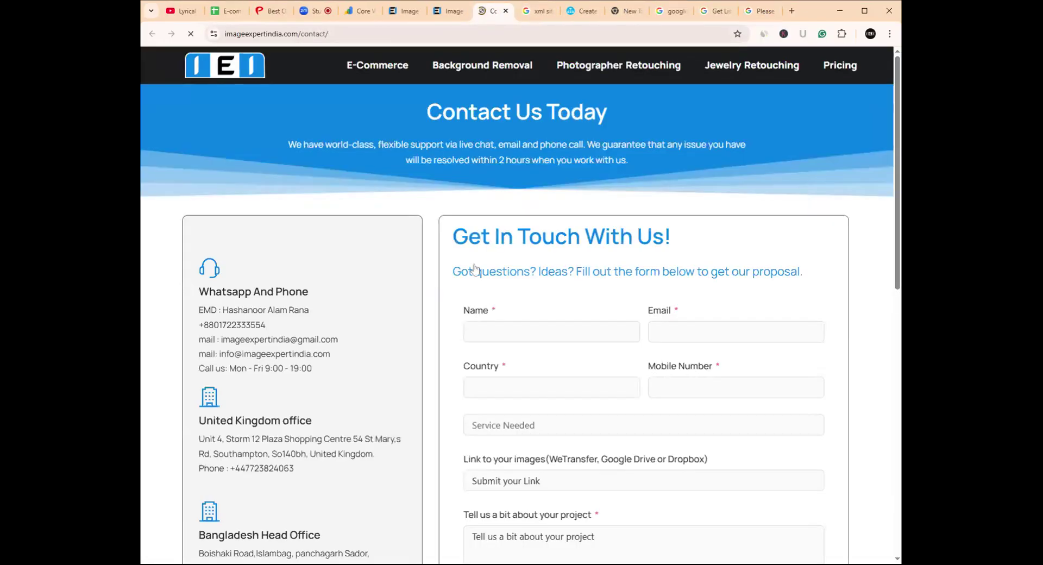
scroll(461, 277, down, 4)
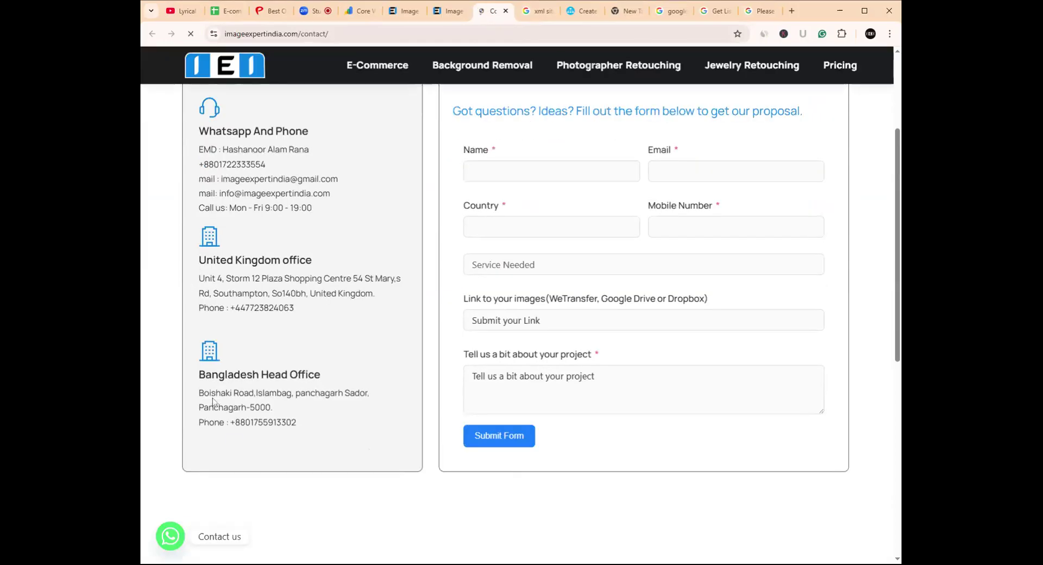
scroll(207, 363, down, 1)
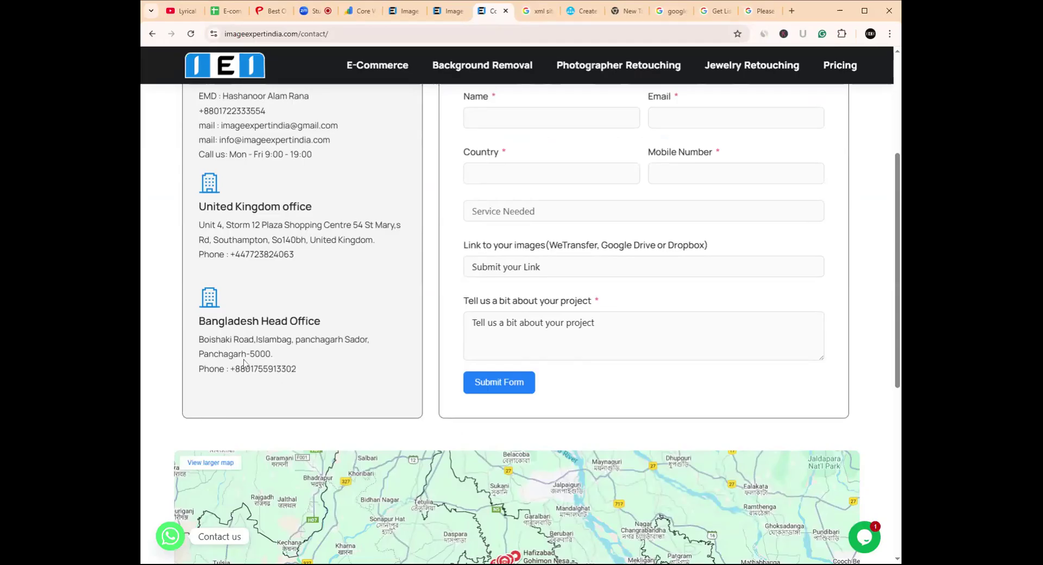
- Enter ZIP code 5000 in the mailing form and go back to the Image Expert site
click(761, 10)
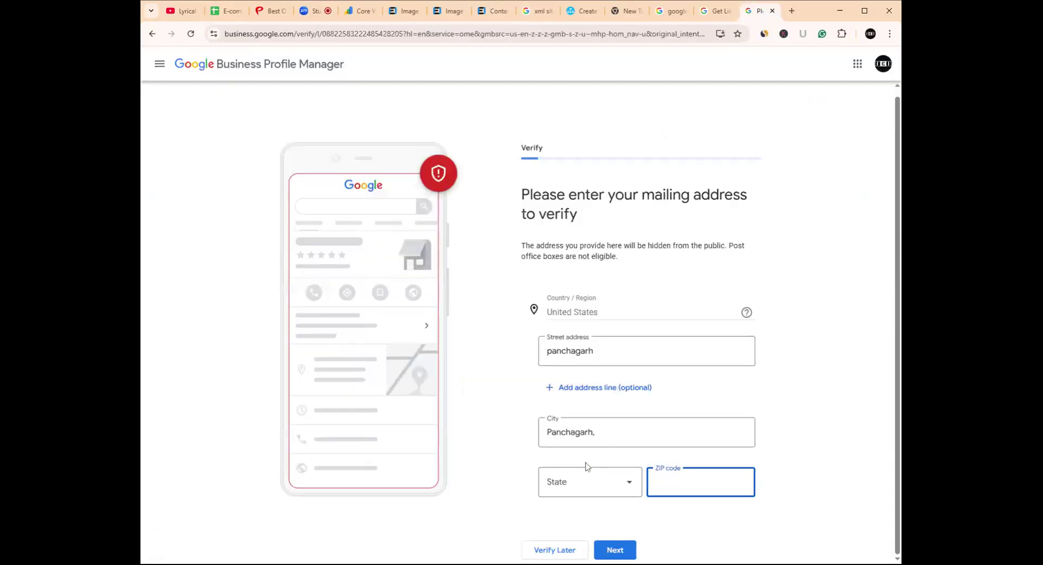
text(5000)
click(396, 15)
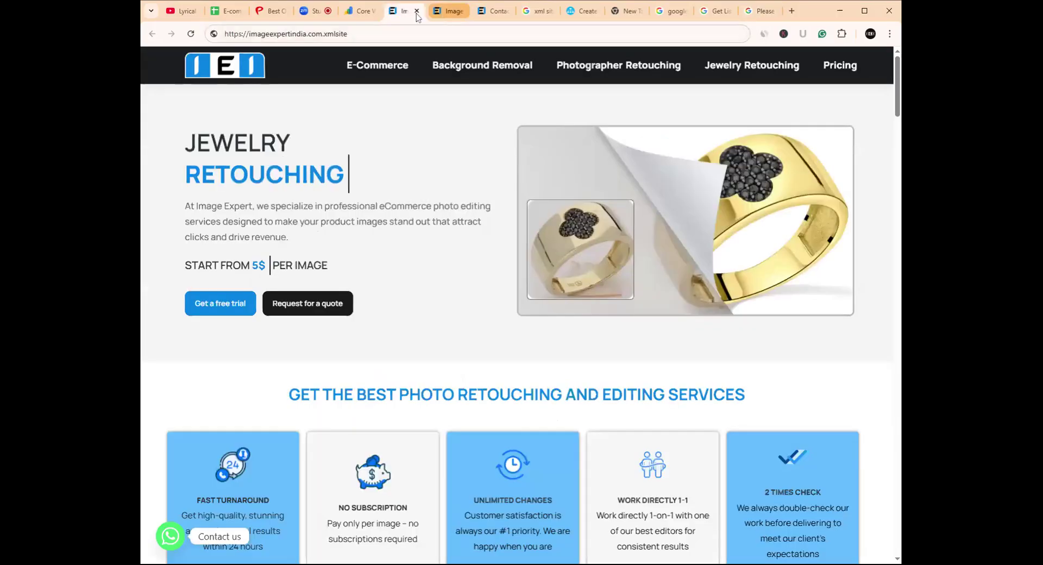
click(436, 15)
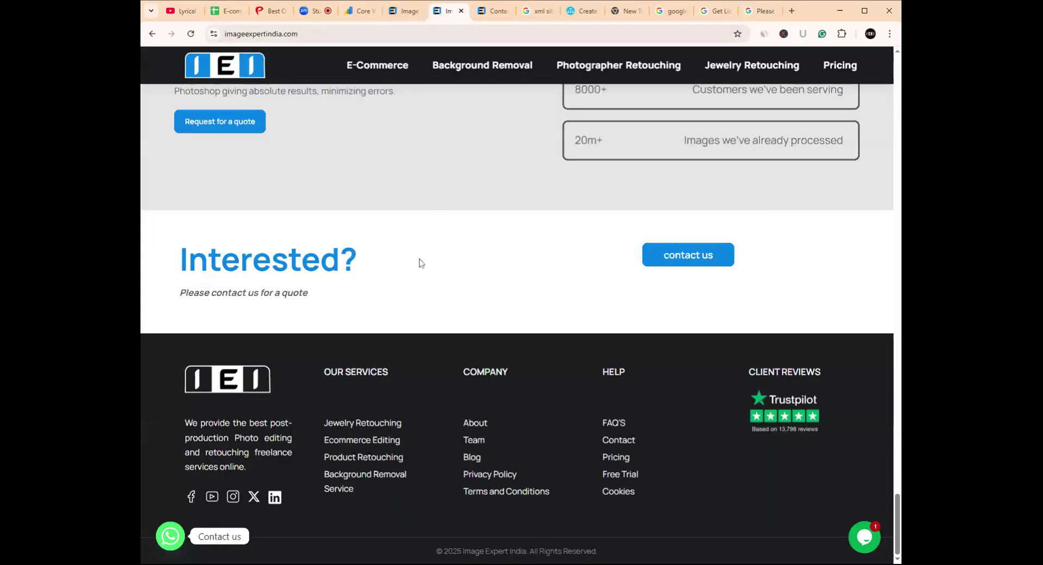
- Close the duplicate Image Expert tabs and the Contact tab, returning to the mailing form
scroll(417, 256, up, 4)
click(493, 11)
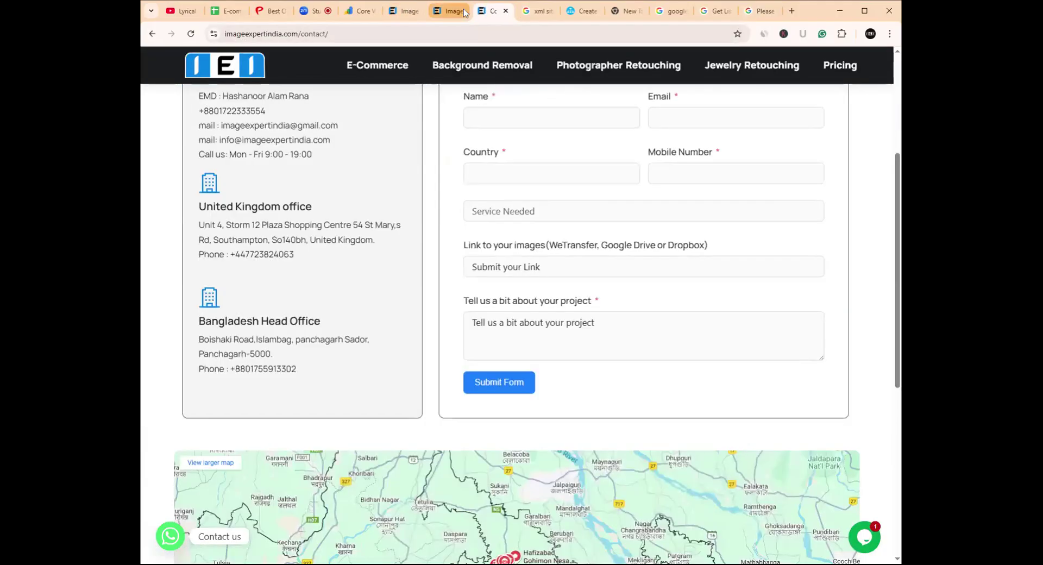
click(461, 12)
click(461, 12)
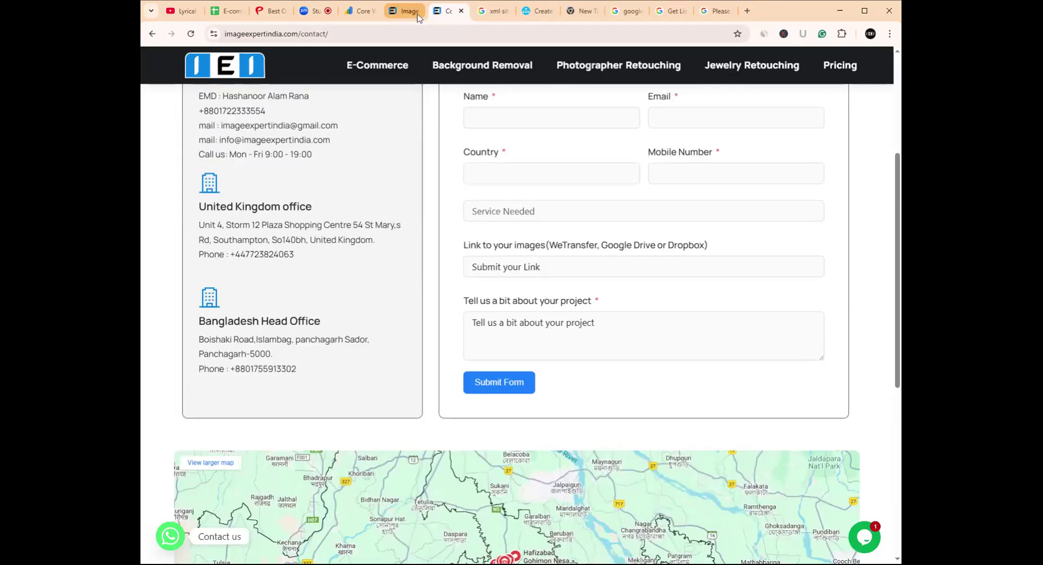
click(414, 15)
click(417, 11)
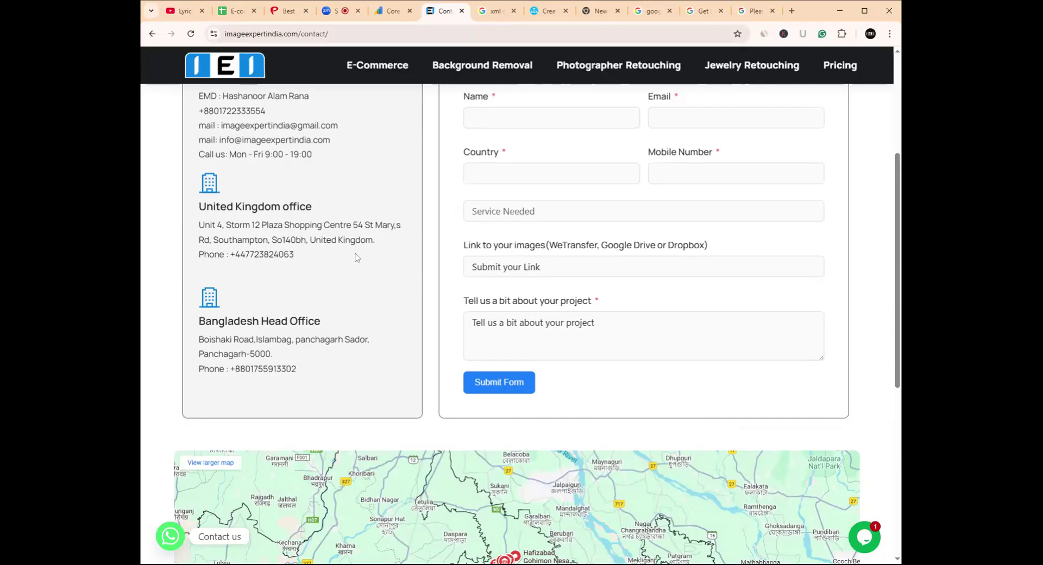
drag(442, 11, 179, 20)
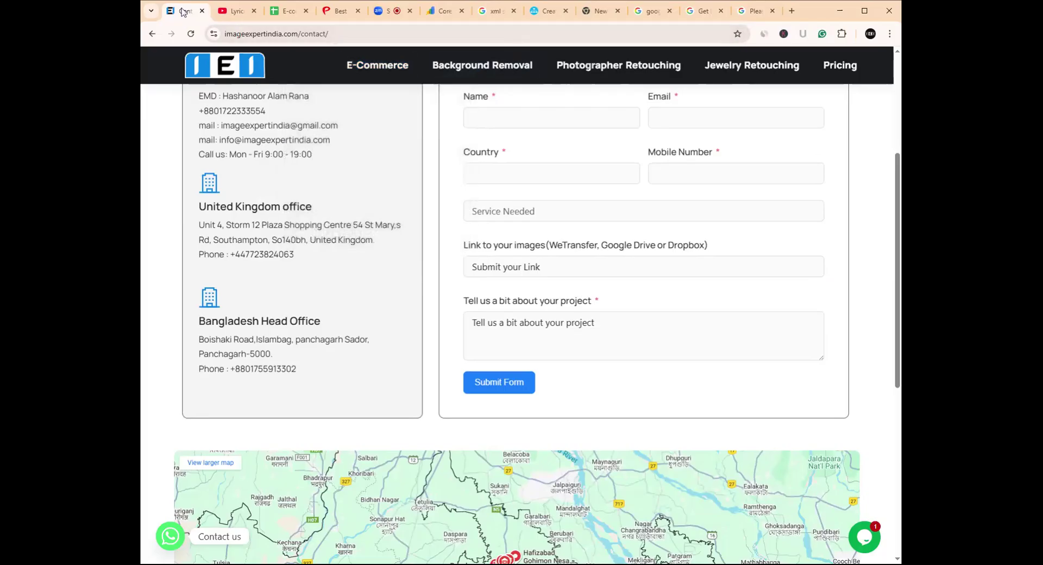
key(ctrl+w)
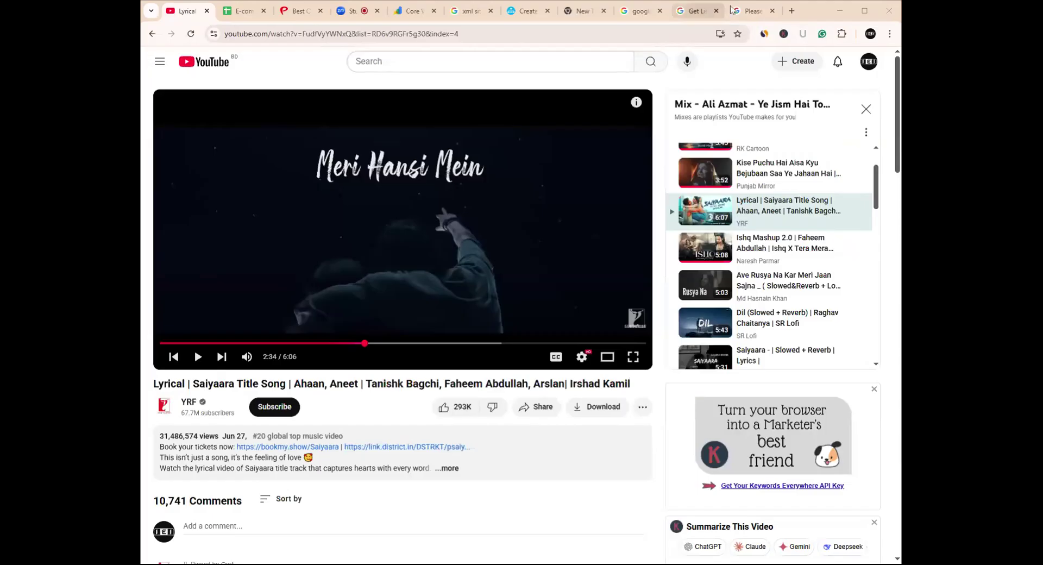
click(752, 11)
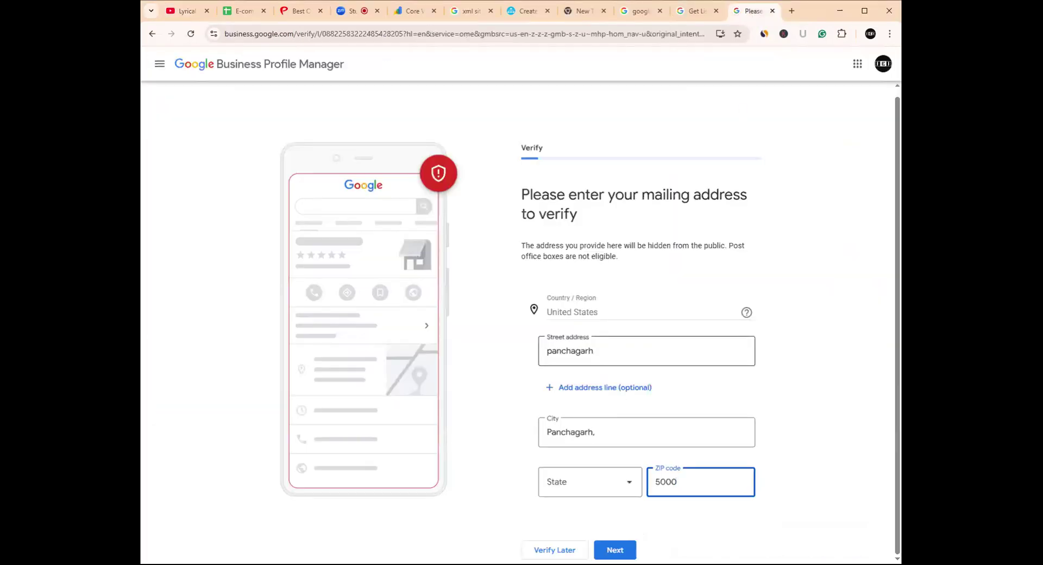
drag(597, 351, 519, 353)
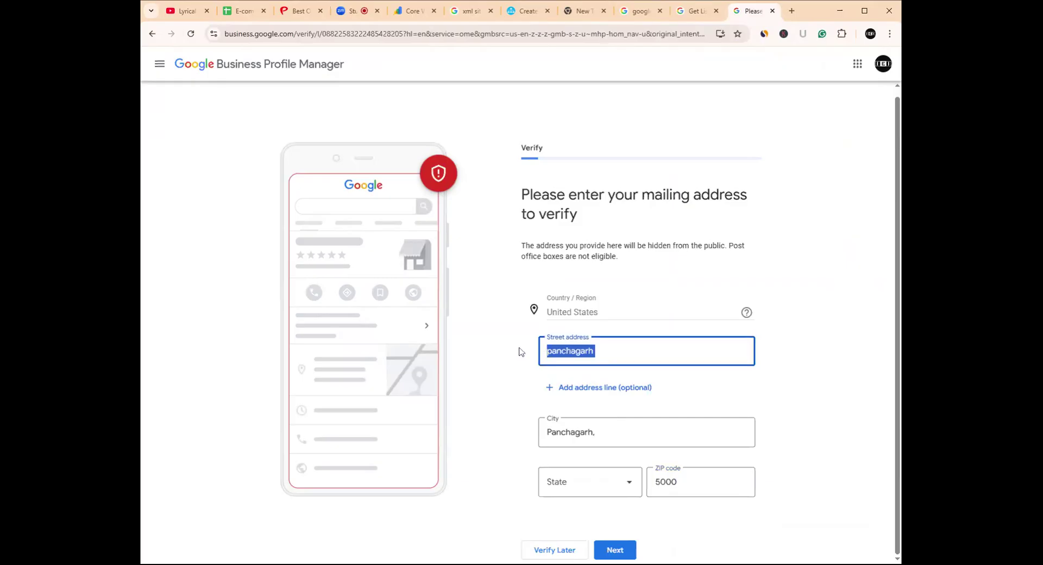
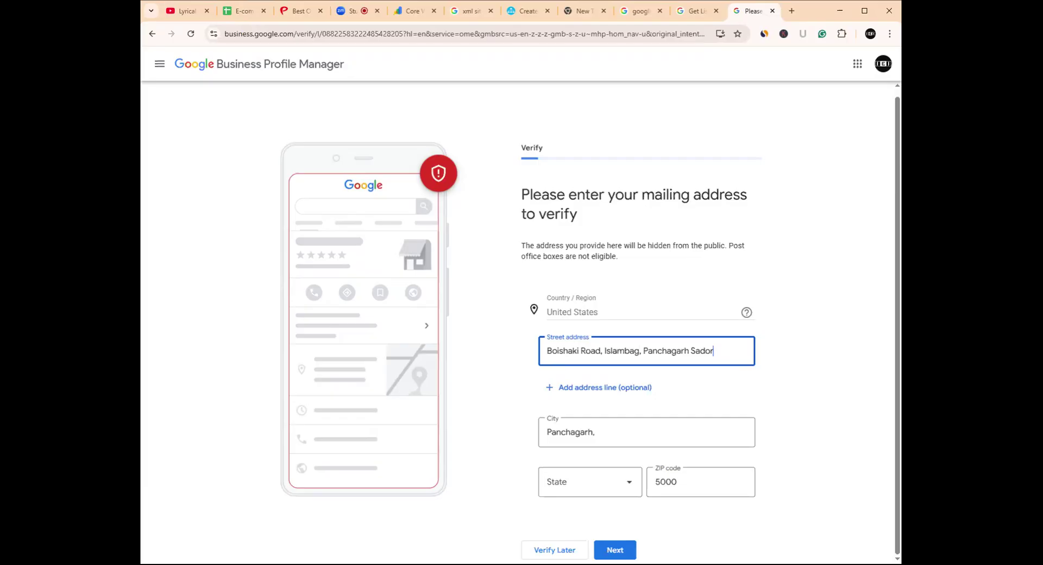
- Open and close the state list without picking a state
click(619, 320)
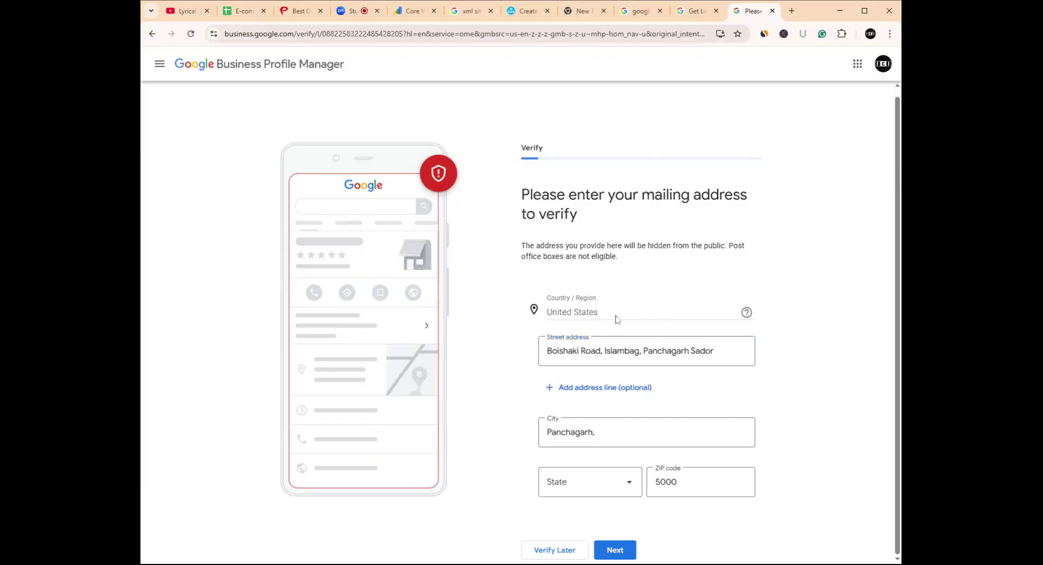
click(630, 485)
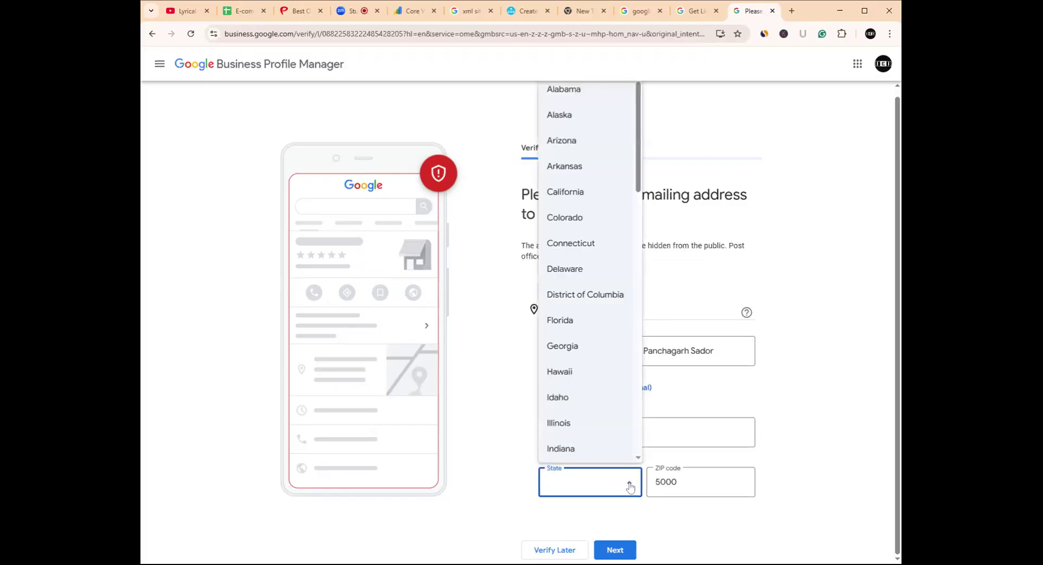
click(629, 485)
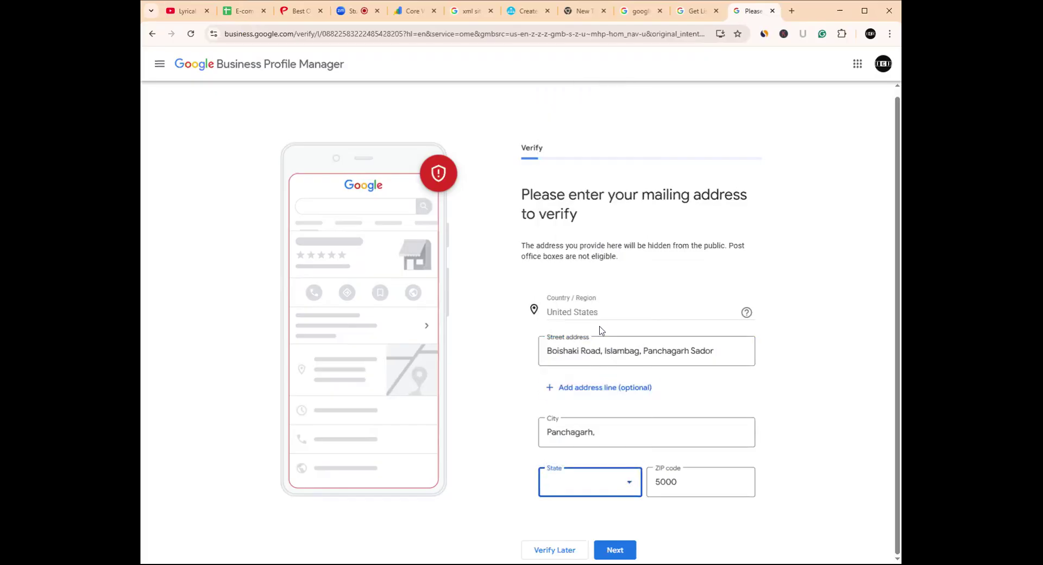
click(554, 314)
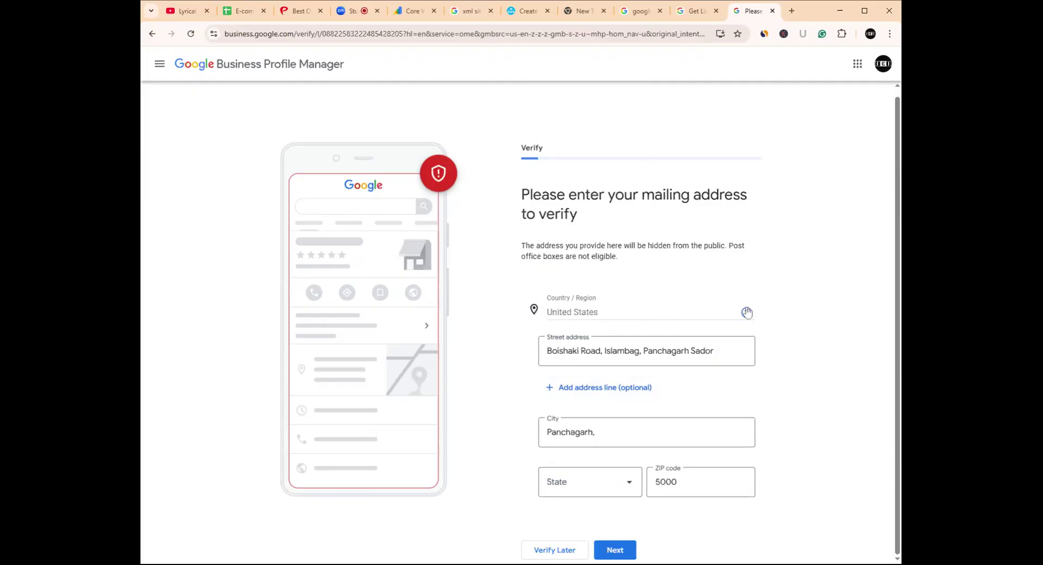
- Scroll through the states again, then leave the form and go back a page
click(591, 483)
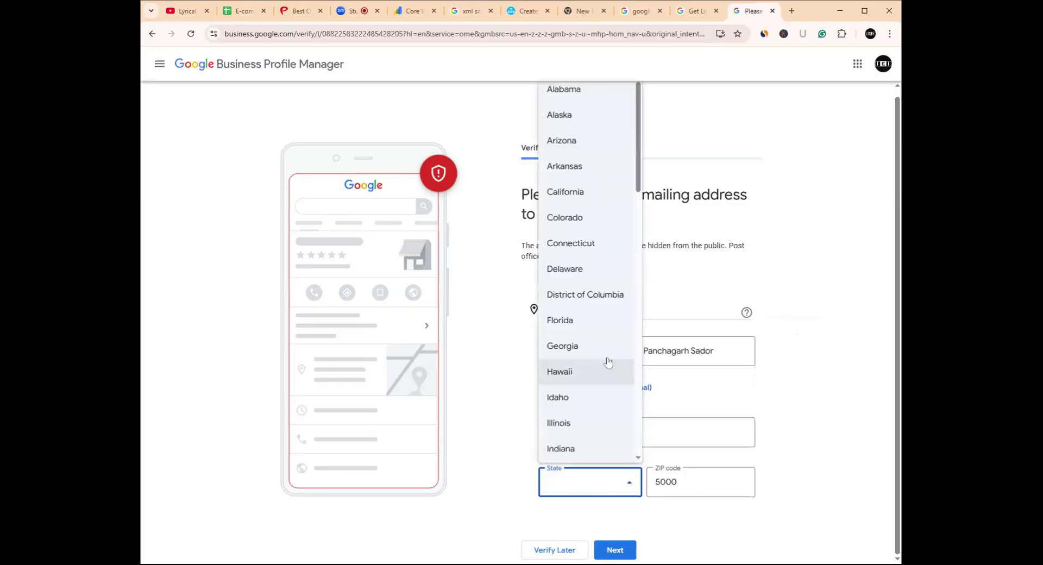
scroll(589, 248, down, 2)
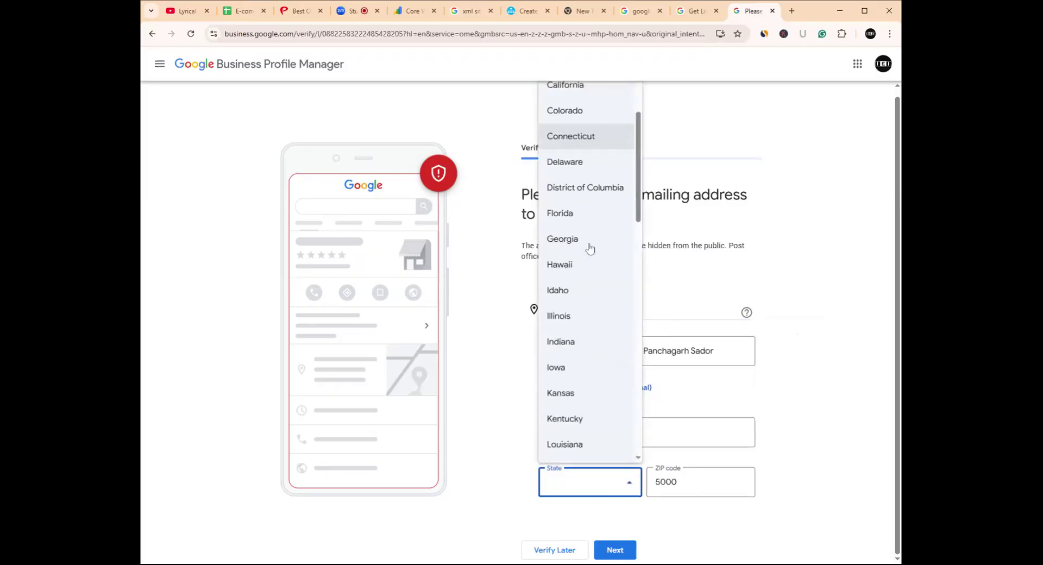
scroll(590, 248, up, 2)
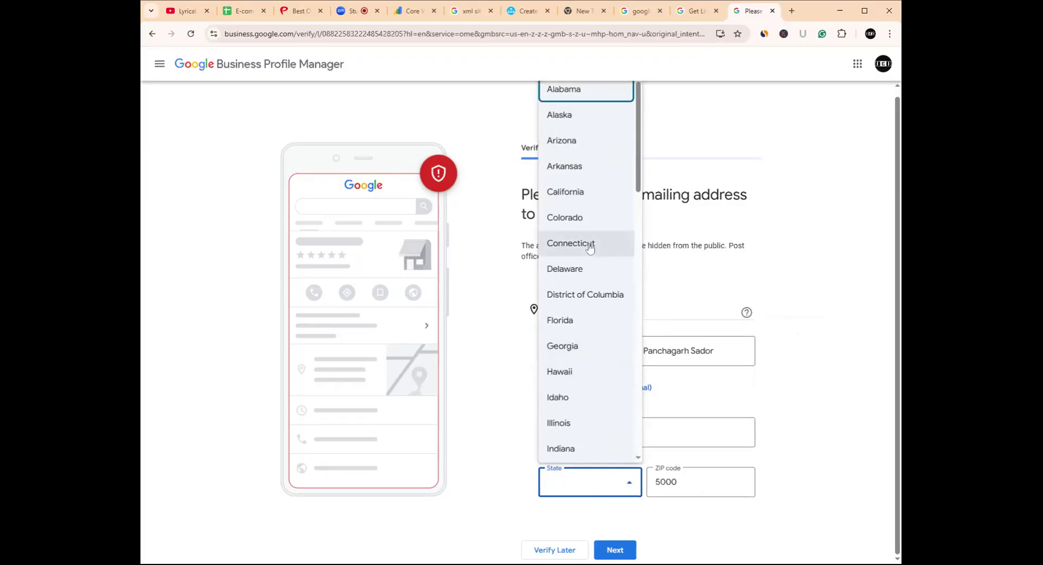
scroll(590, 248, down, 5)
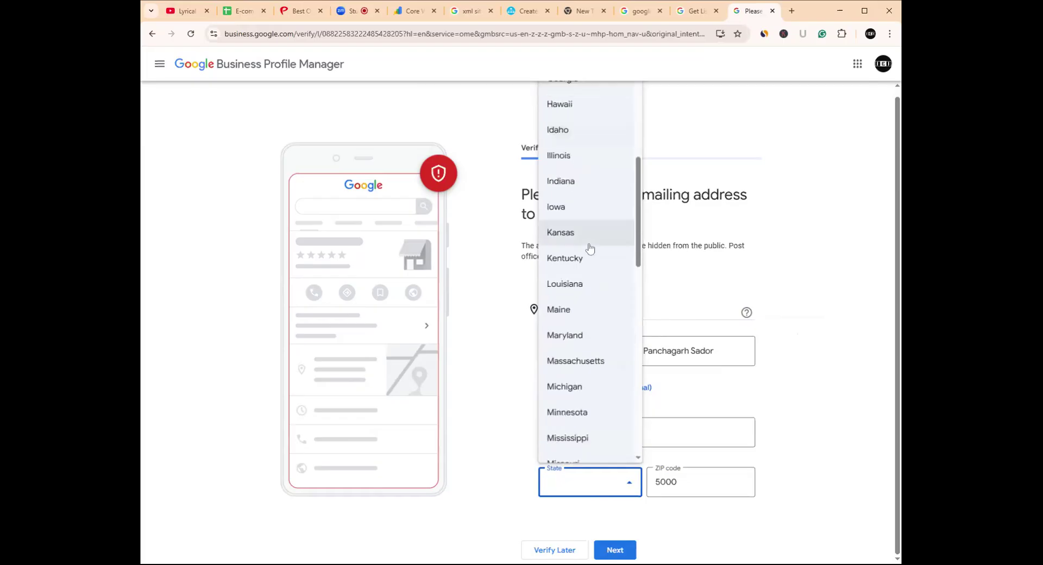
scroll(590, 248, down, 2)
scroll(589, 248, down, 2)
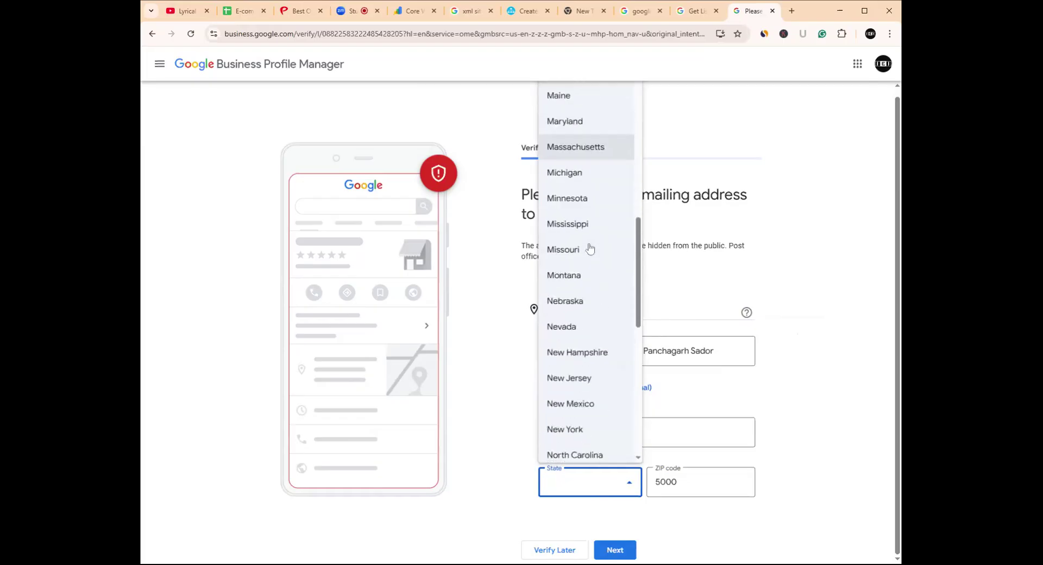
scroll(590, 248, up, 9)
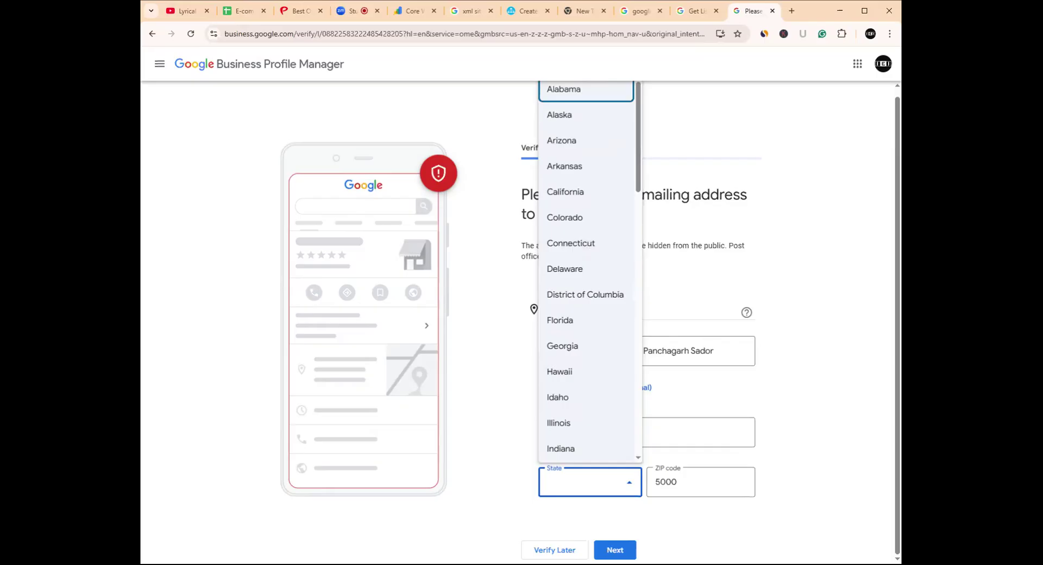
click(260, 255)
click(152, 35)
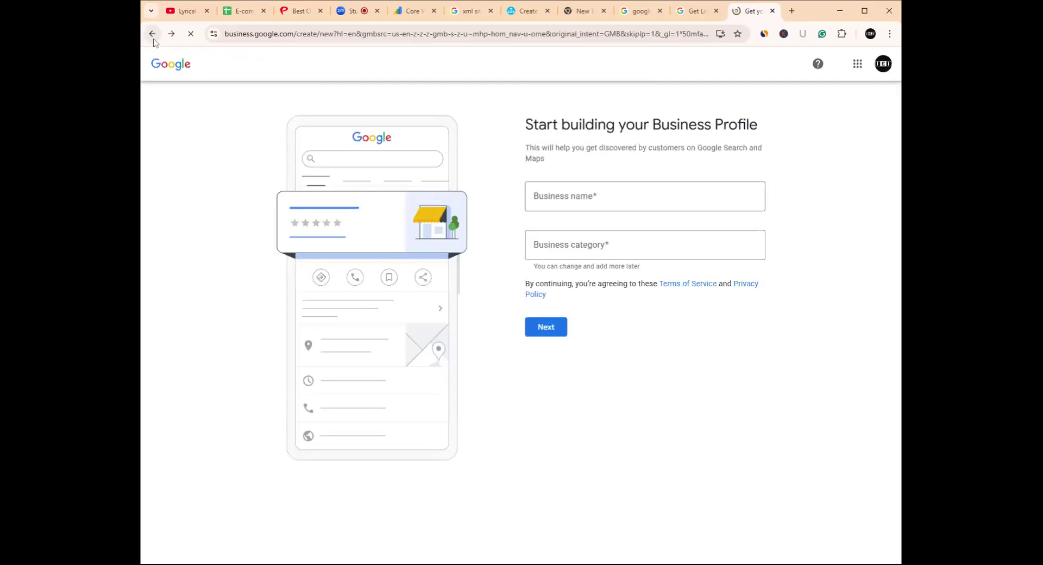
- On the start page, type 'Image Expert India' as the business name
click(152, 35)
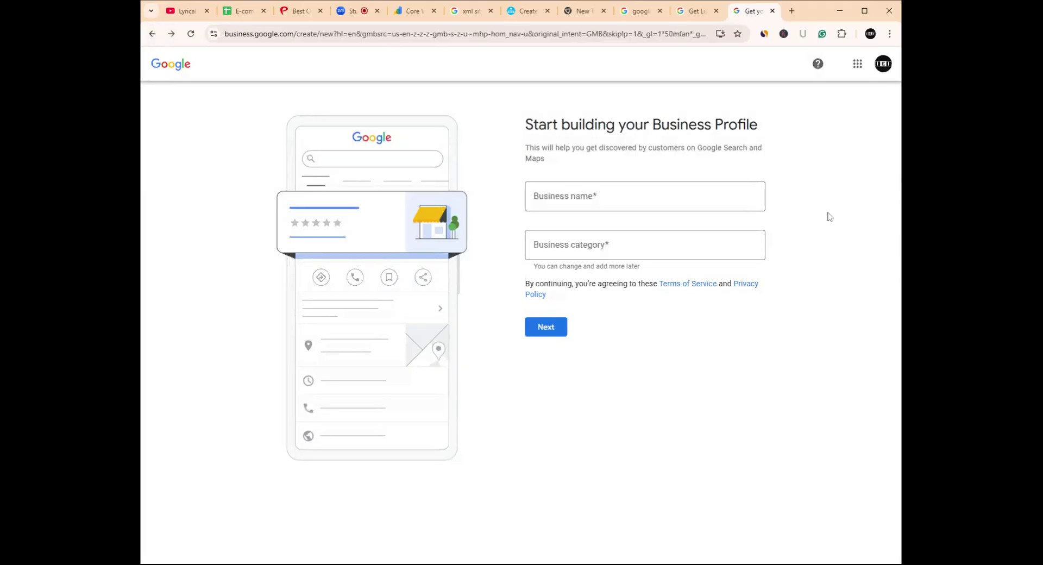
click(644, 197)
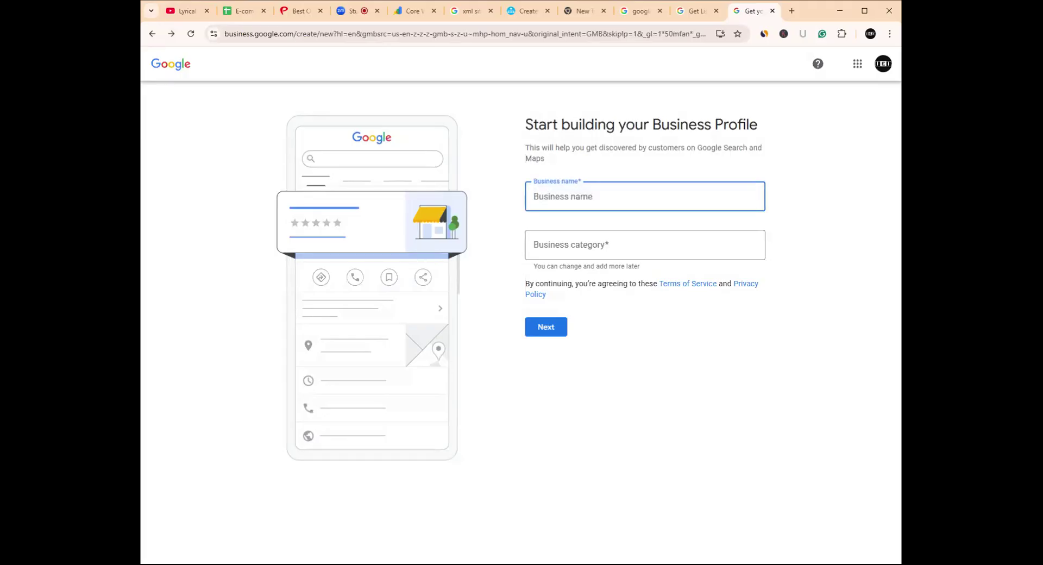
text(Image)
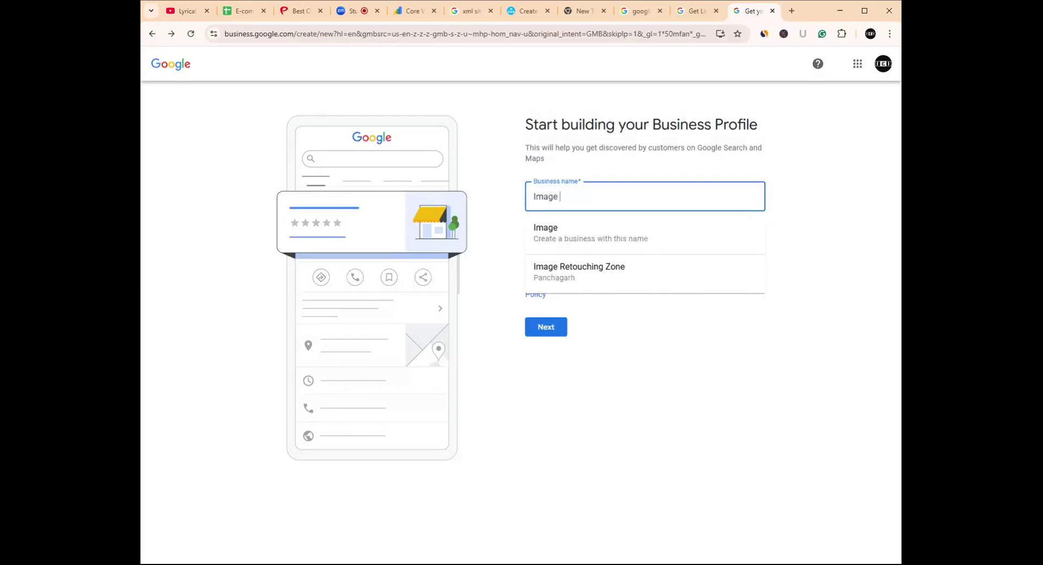
text( E)
key(BackSpace)
text(EXPE)
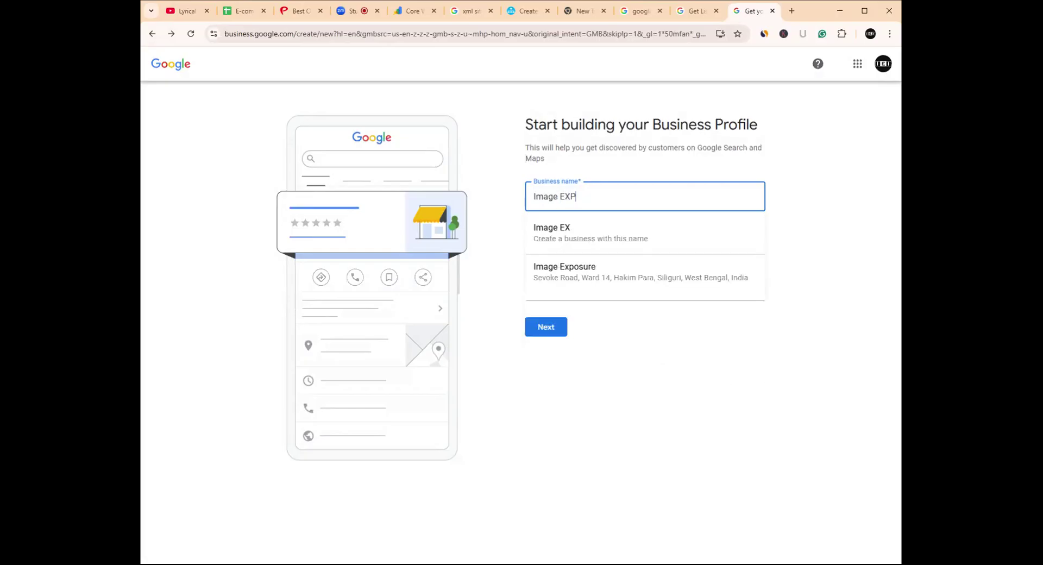
key(BackSpace)
key(BackSpace)
key(BackSpace)
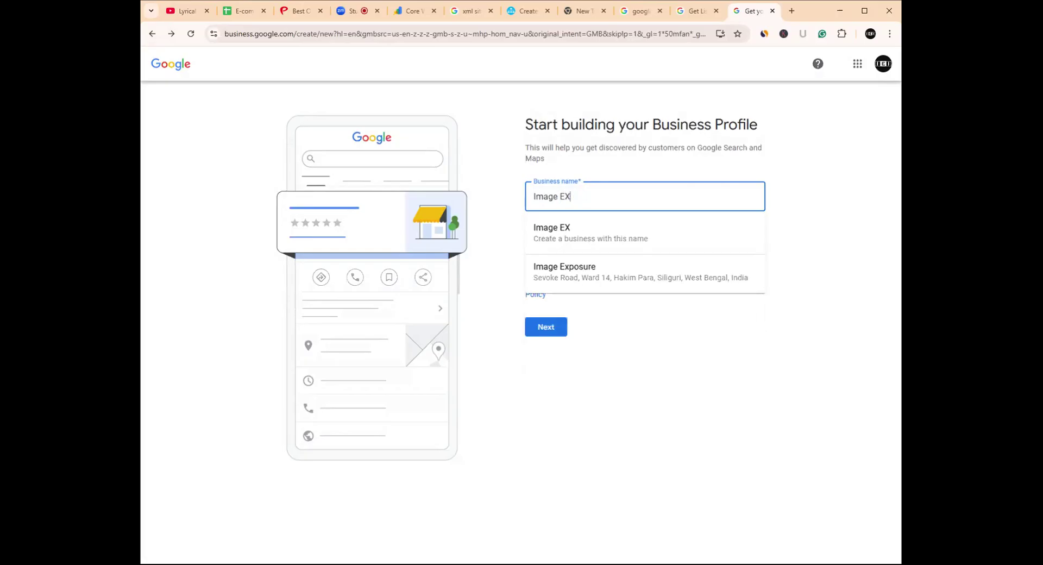
text(xpert I)
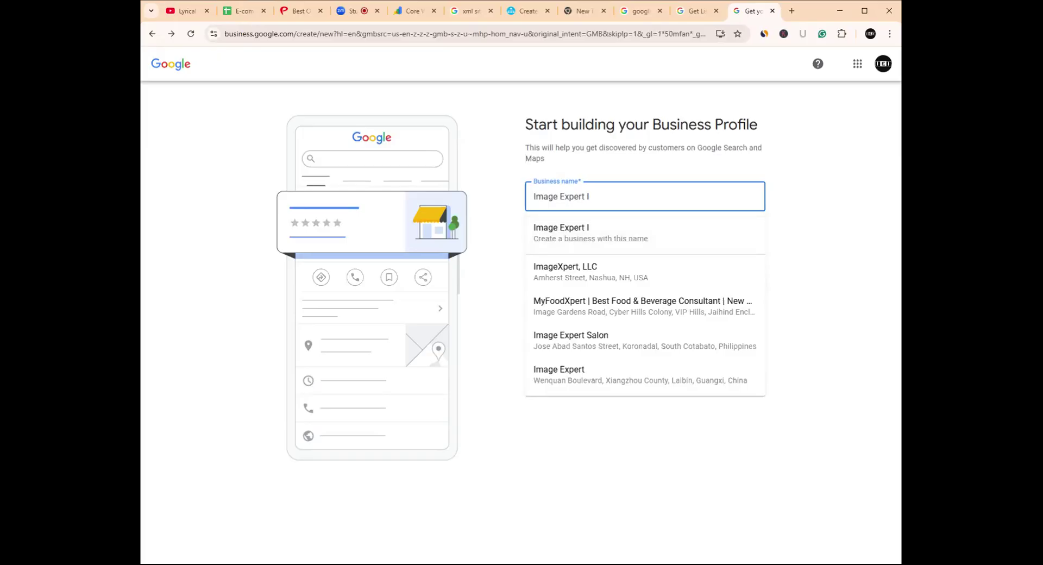
text(ndia)
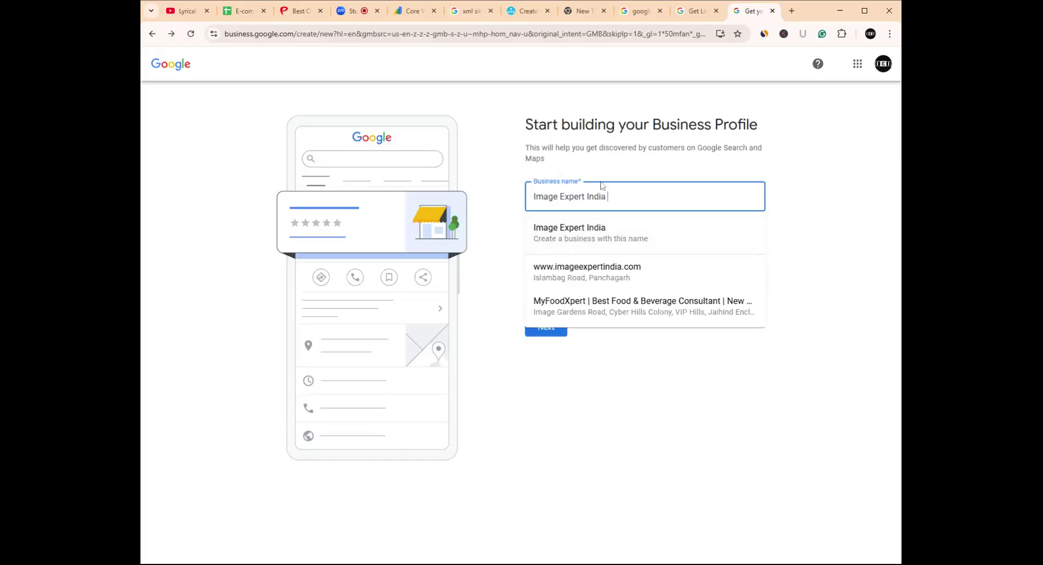
click(549, 234)
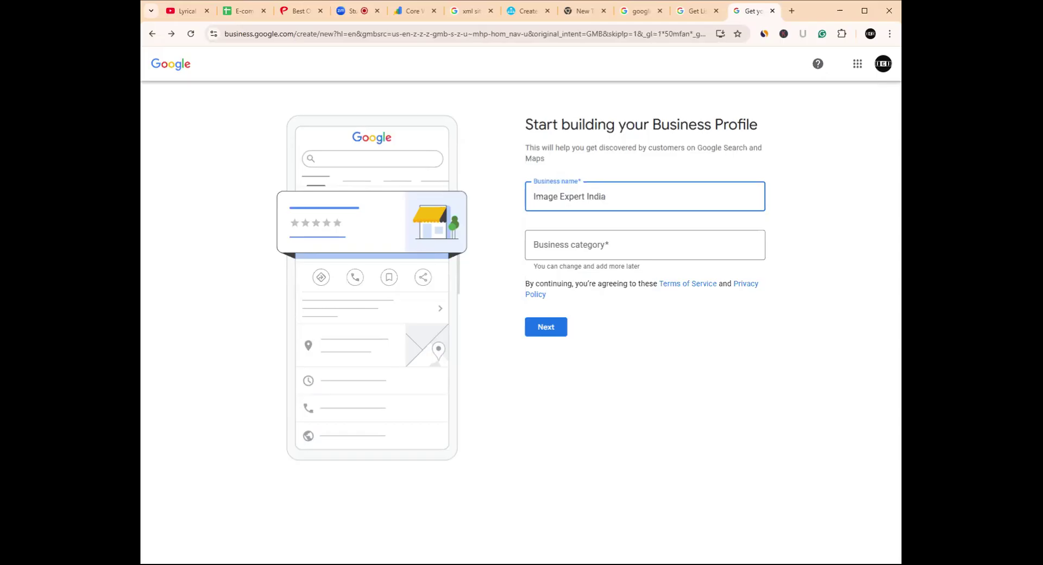
key(BackSpace)
key(BackSpace)
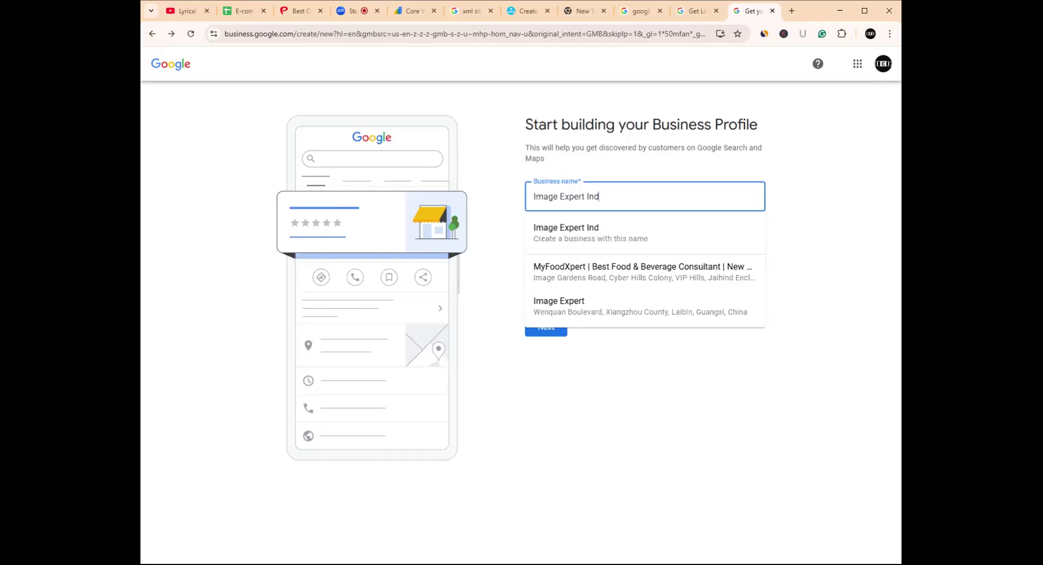
text(i)
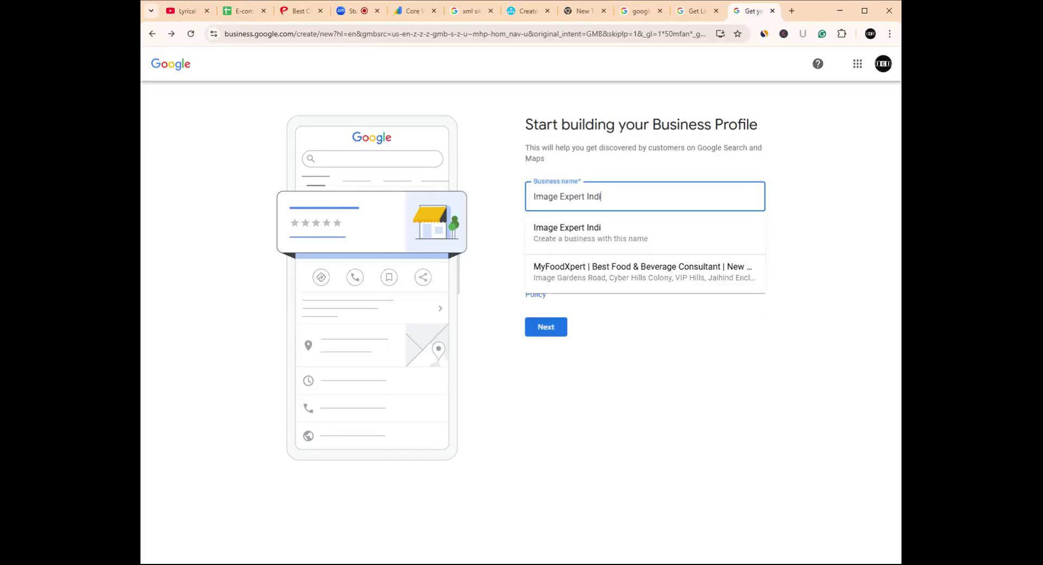
text(a)
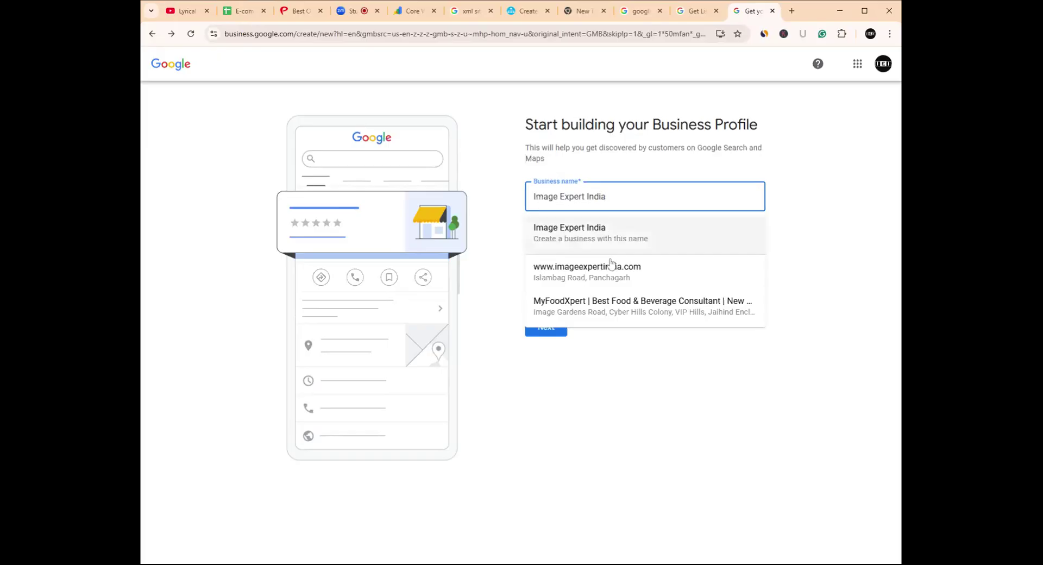
click(611, 287)
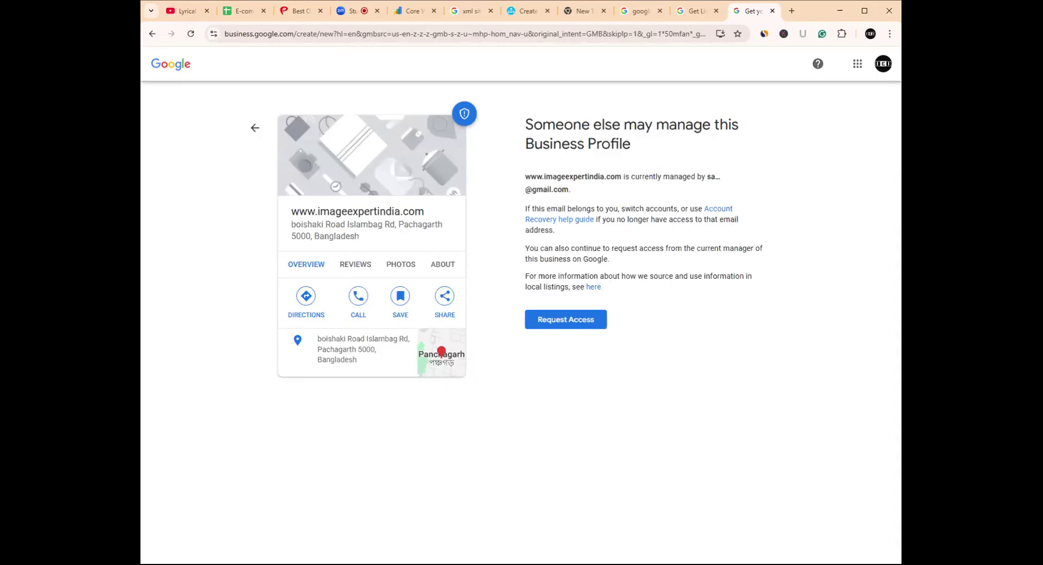
- Highlight the sentence stating which account currently manages the profile
drag(519, 175, 591, 191)
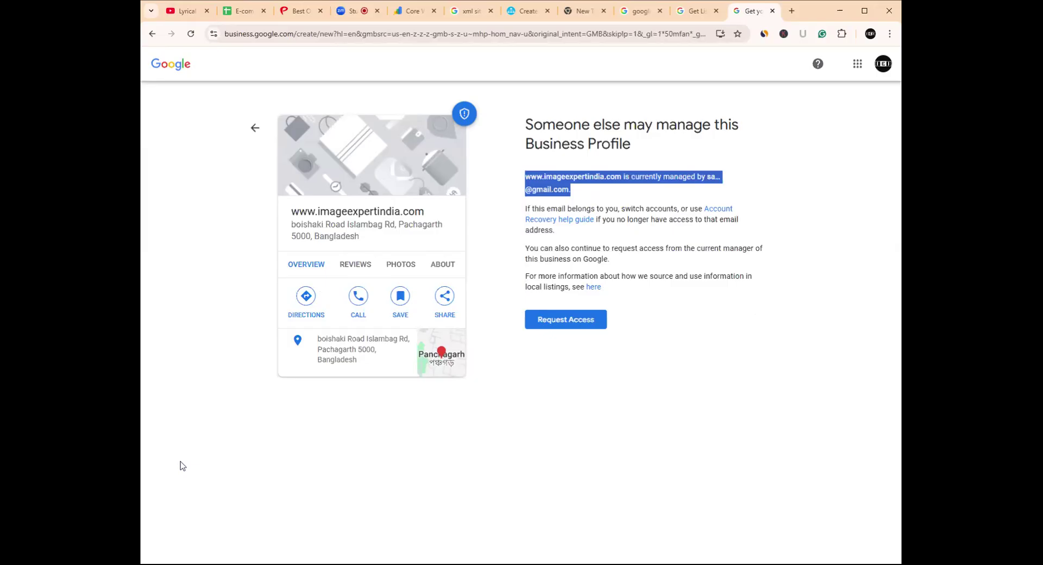
key(alt+Tab)
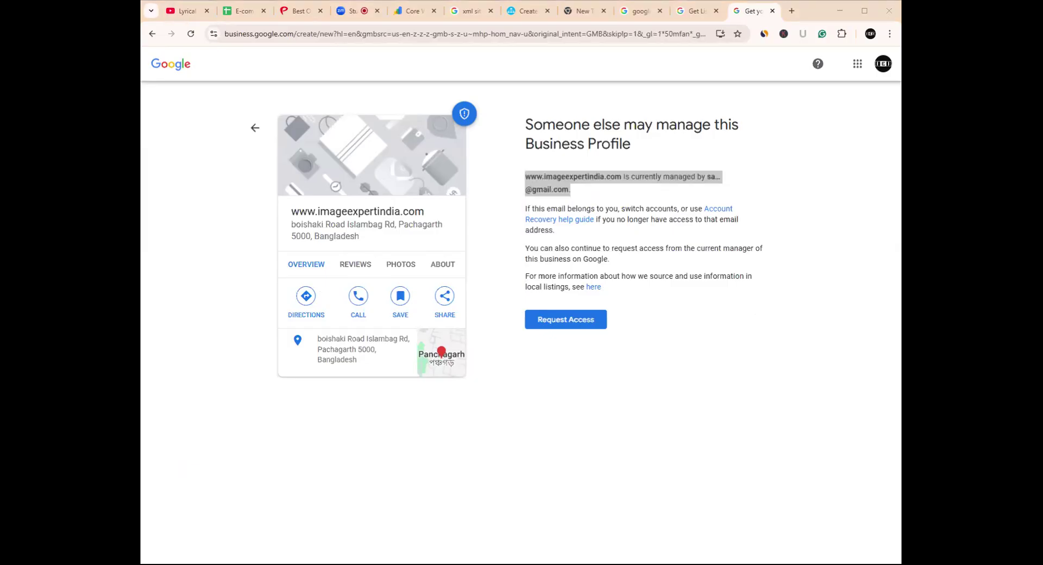
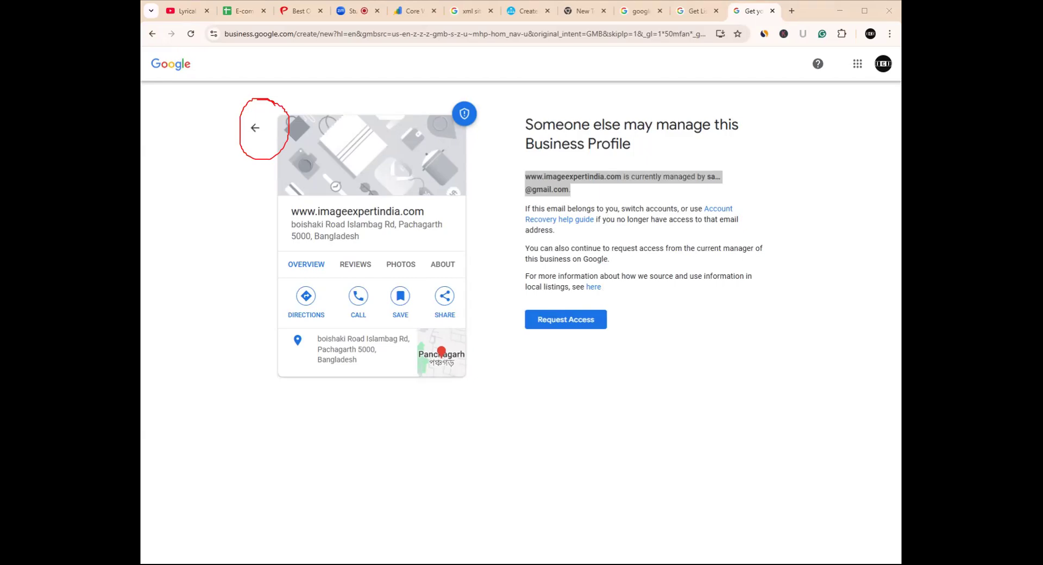
- Return to the profile claim page showing that another account manages the business
click(184, 145)
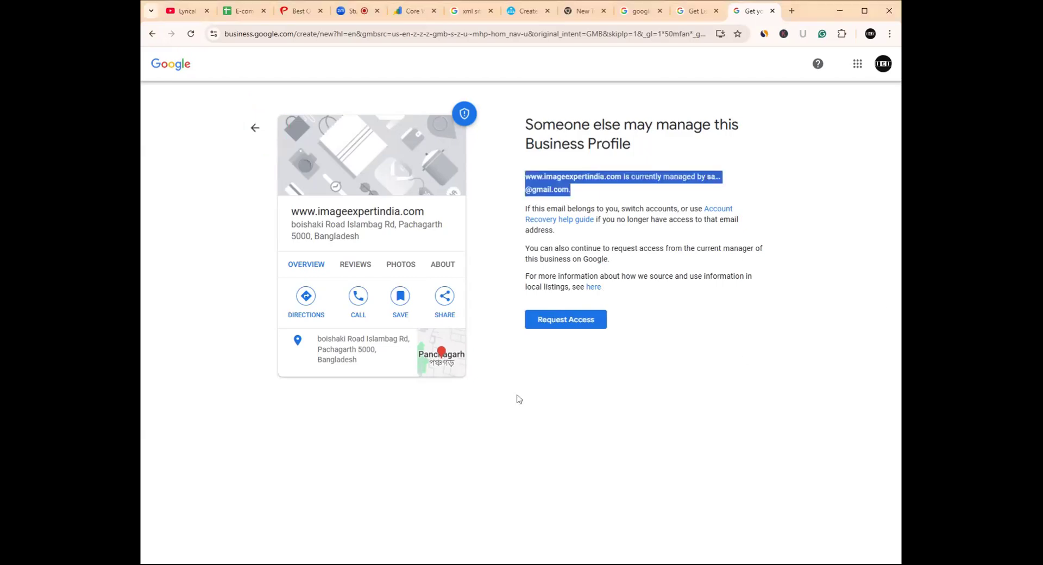
click(253, 129)
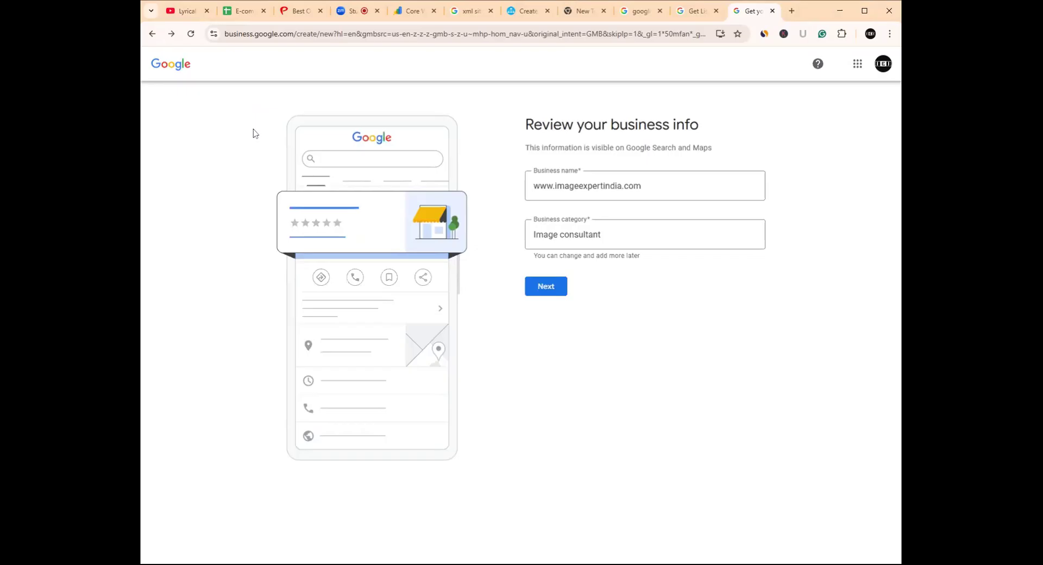
click(155, 37)
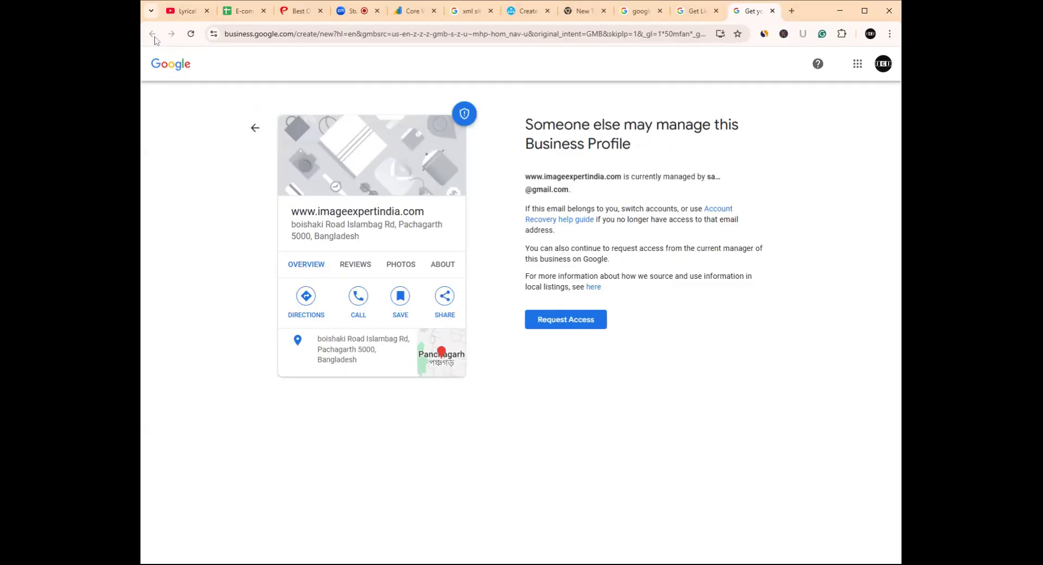
click(696, 11)
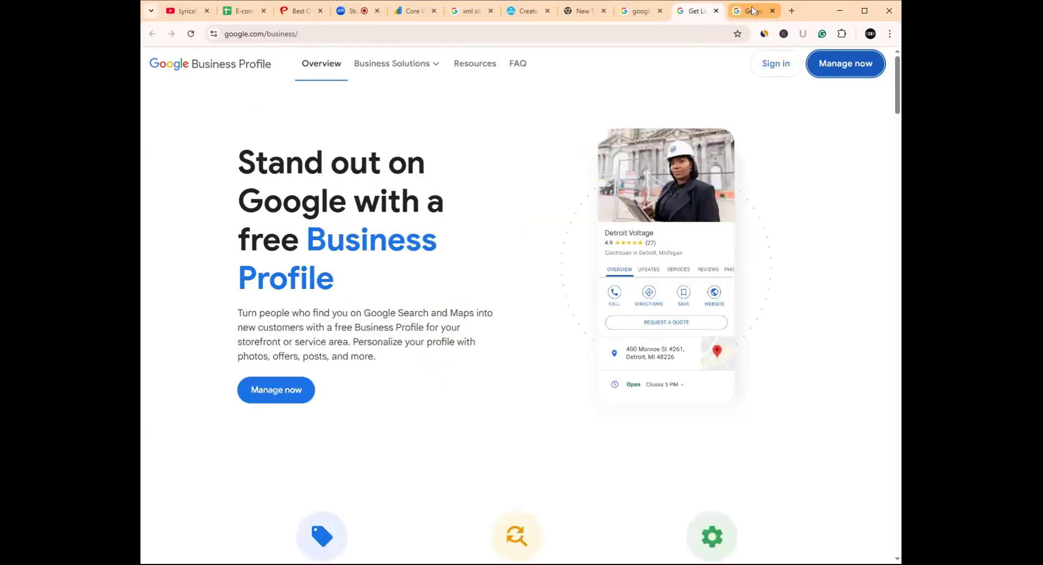
key(ctrl+Tab)
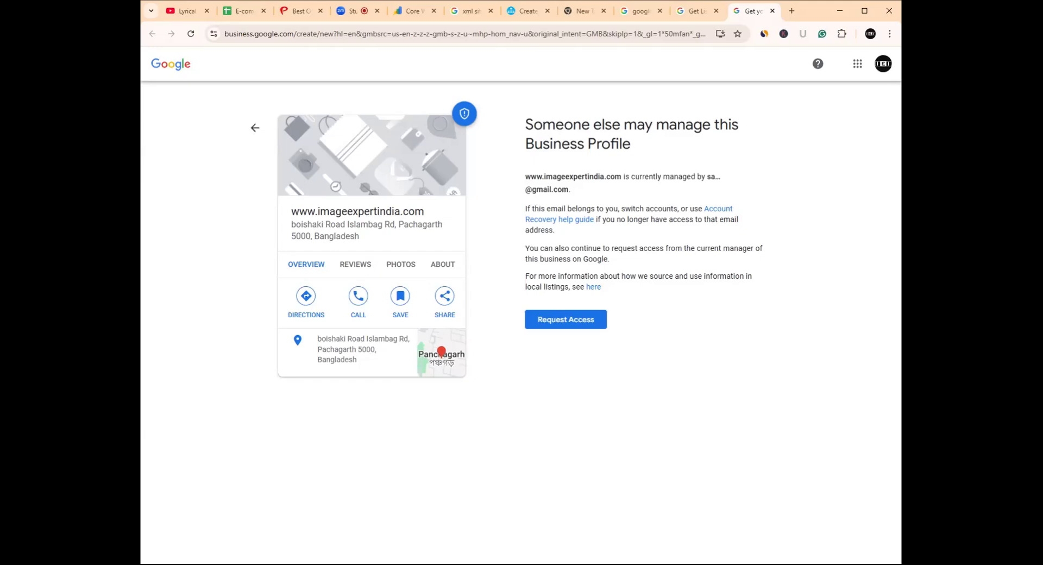
- Request access with Management access level and Employee as the relationship
click(563, 323)
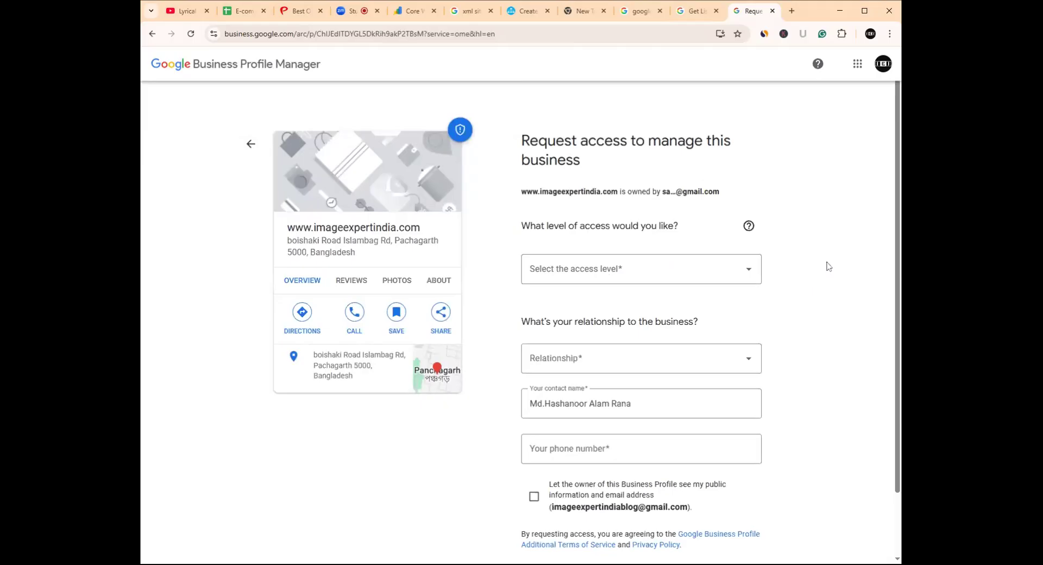
click(748, 270)
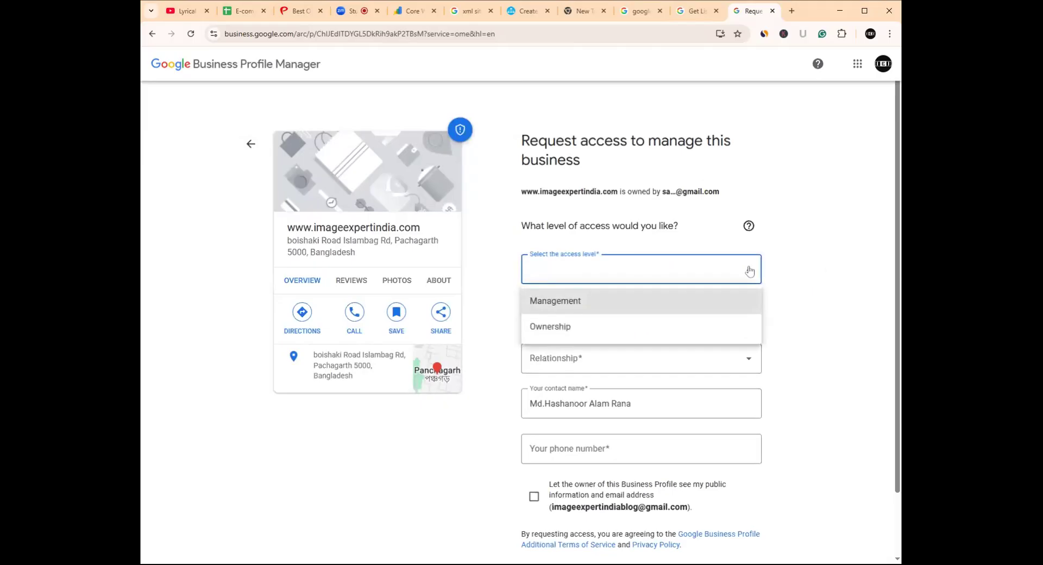
click(636, 311)
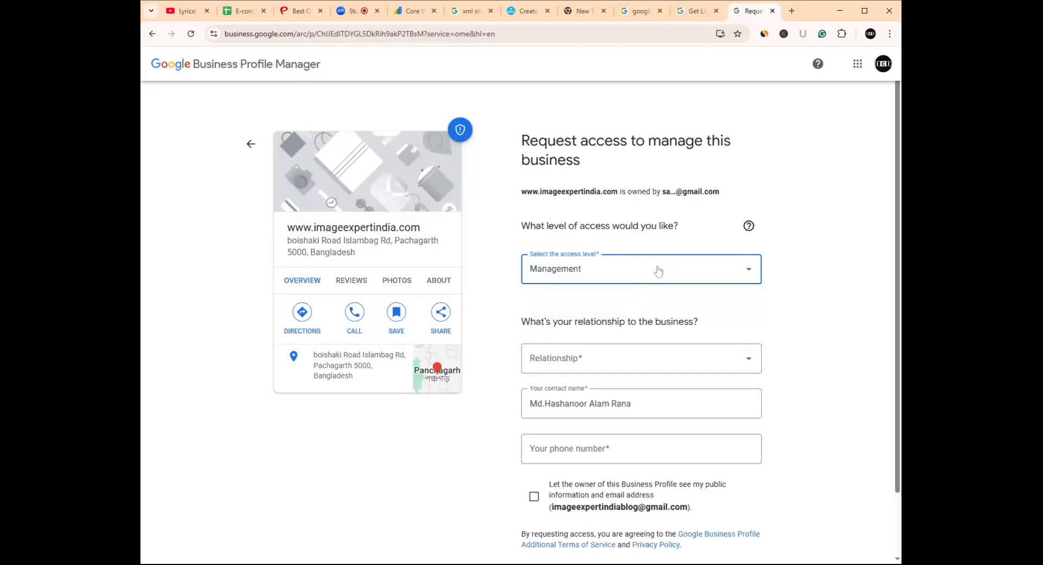
click(727, 363)
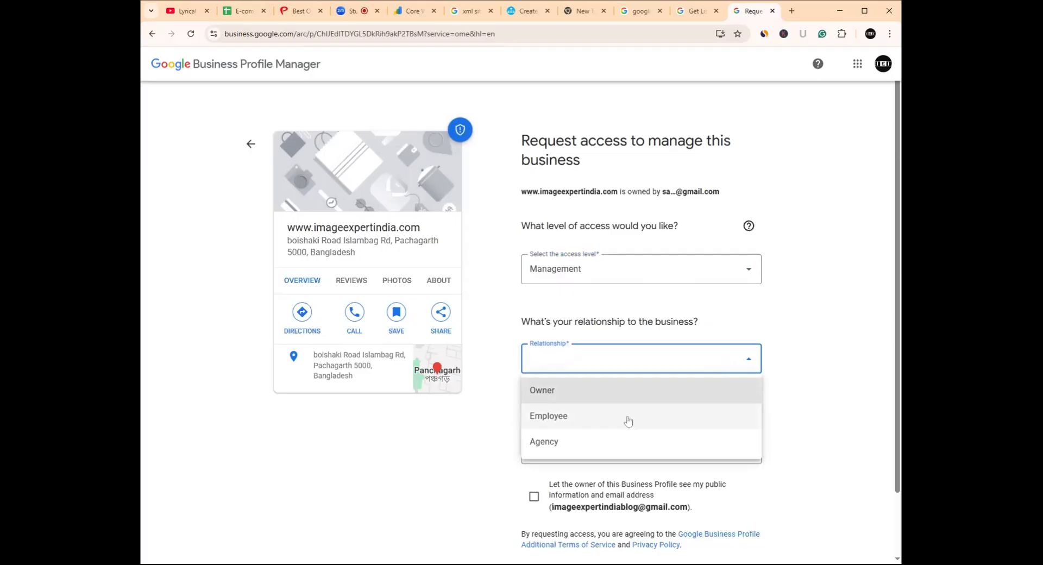
click(628, 421)
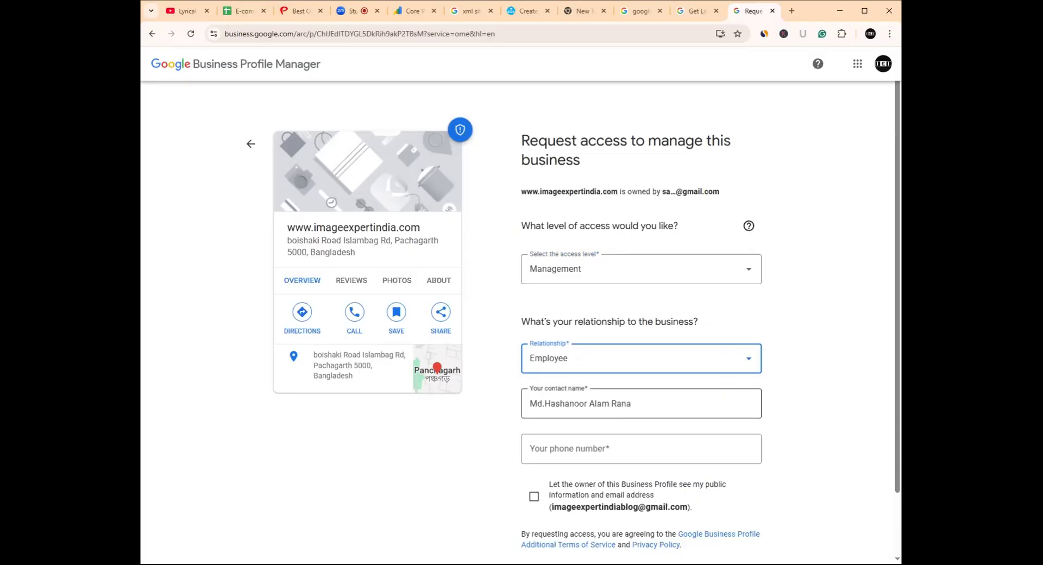
- Paste the contact phone number, consent to sharing contact info with the owner, and submit
click(629, 448)
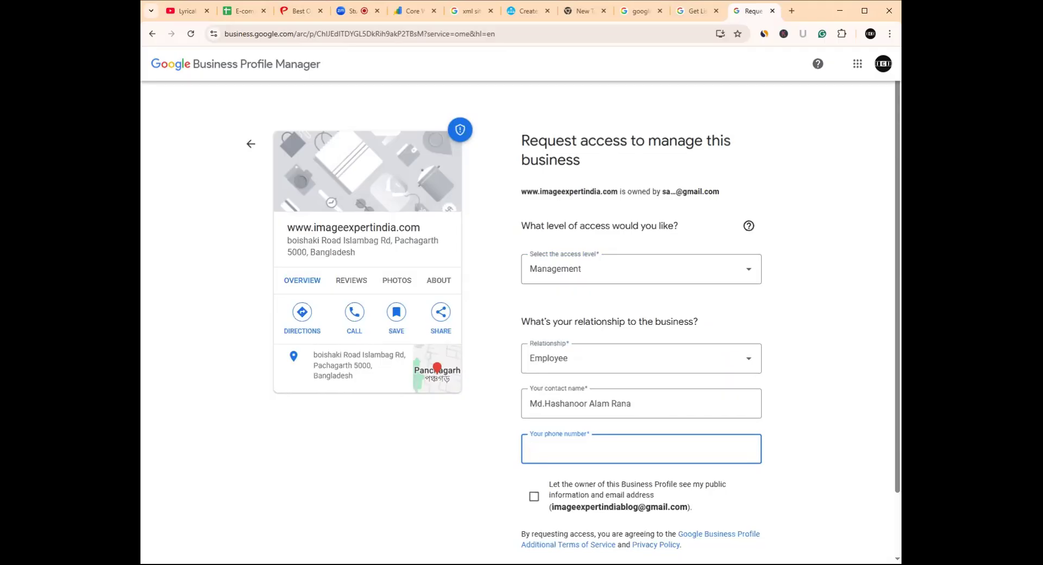
key(alt+Tab)
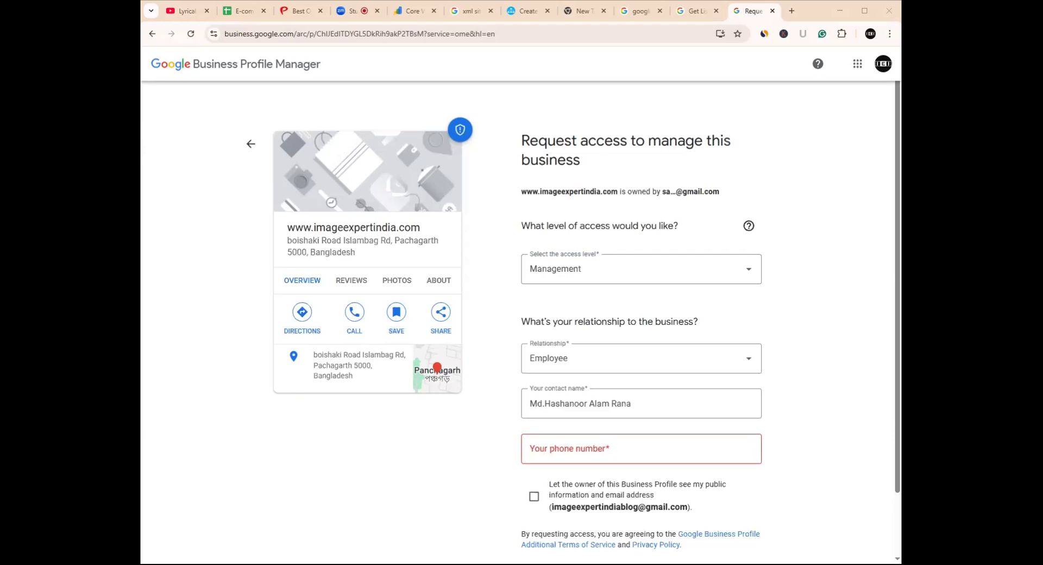
click(588, 449)
key(ctrl+v)
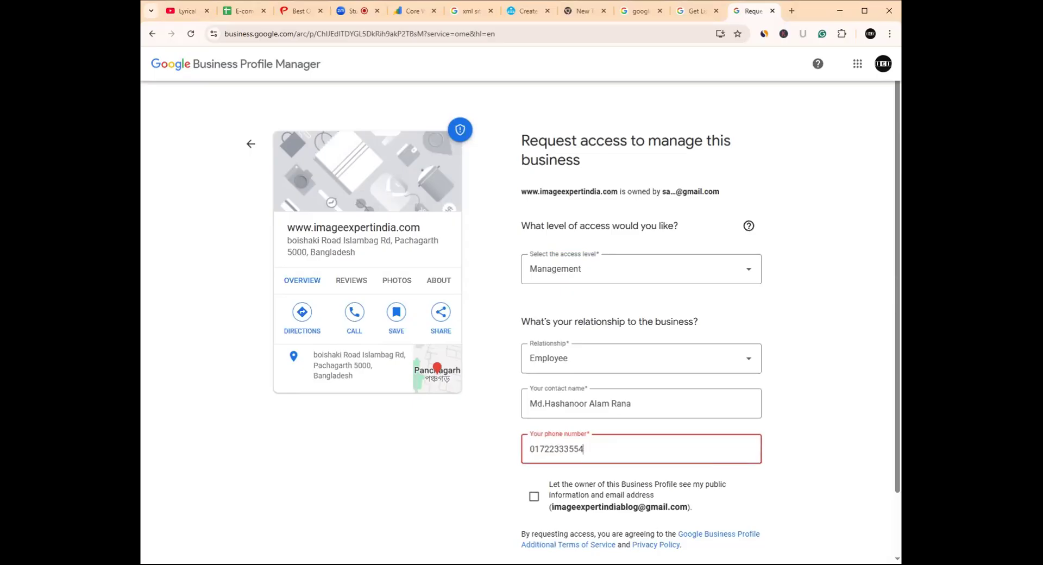
scroll(520, 320, down, 2)
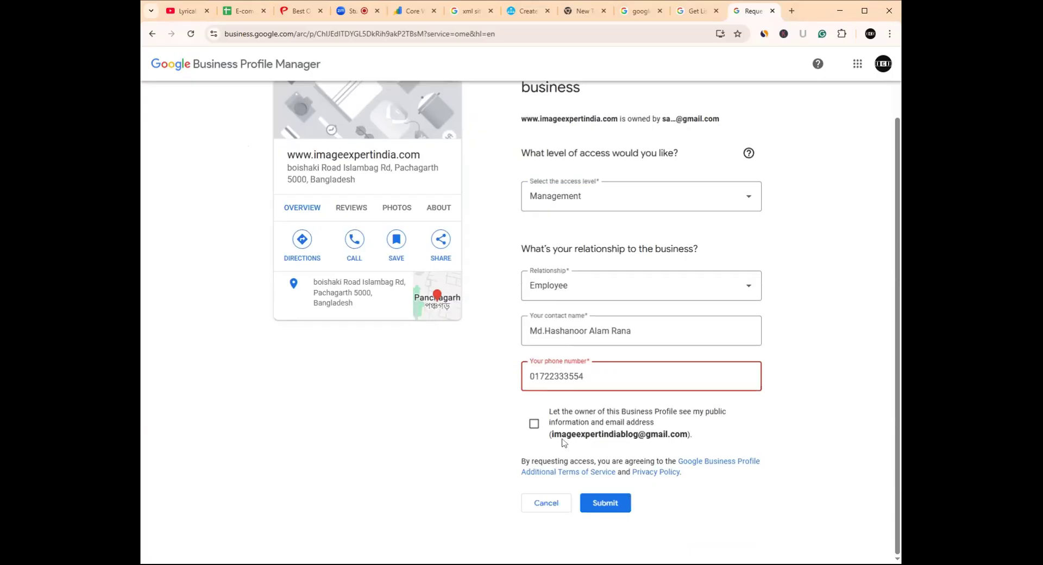
click(535, 426)
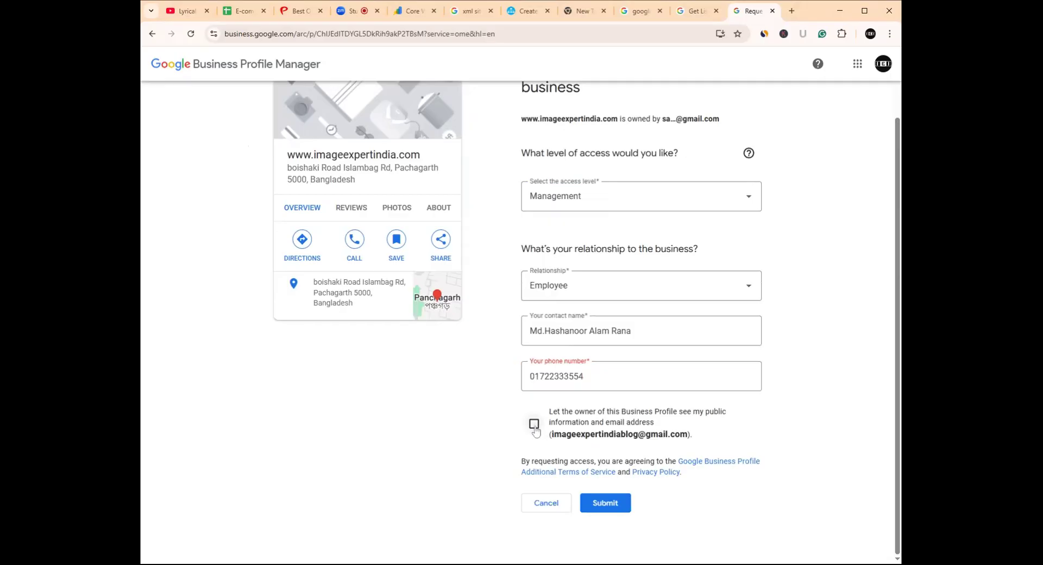
click(602, 504)
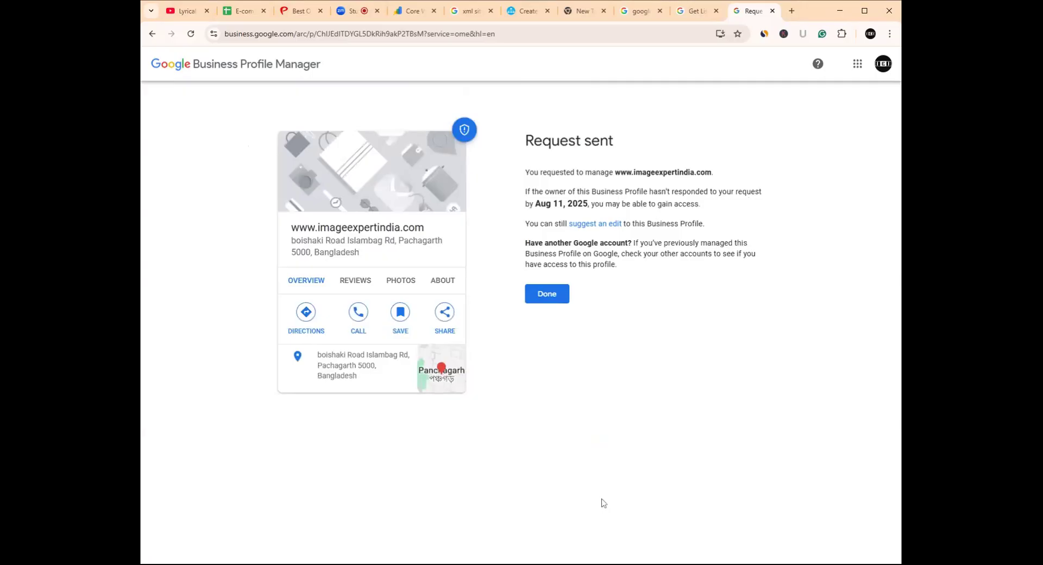
- Close the request confirmation and highlight the 'Your business is not visible to customers' warning
click(547, 298)
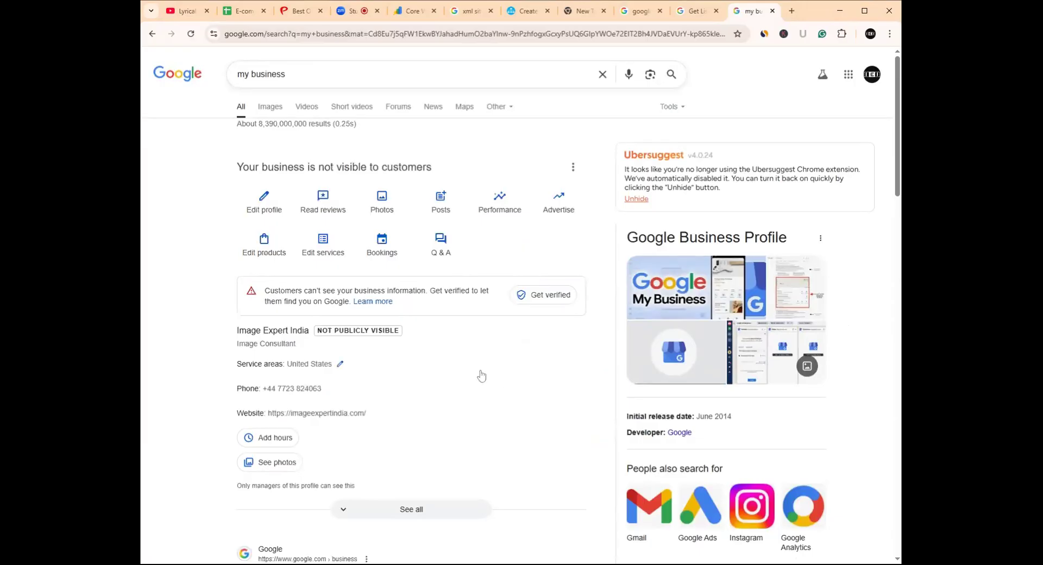
scroll(481, 374, down, 2)
scroll(481, 374, up, 2)
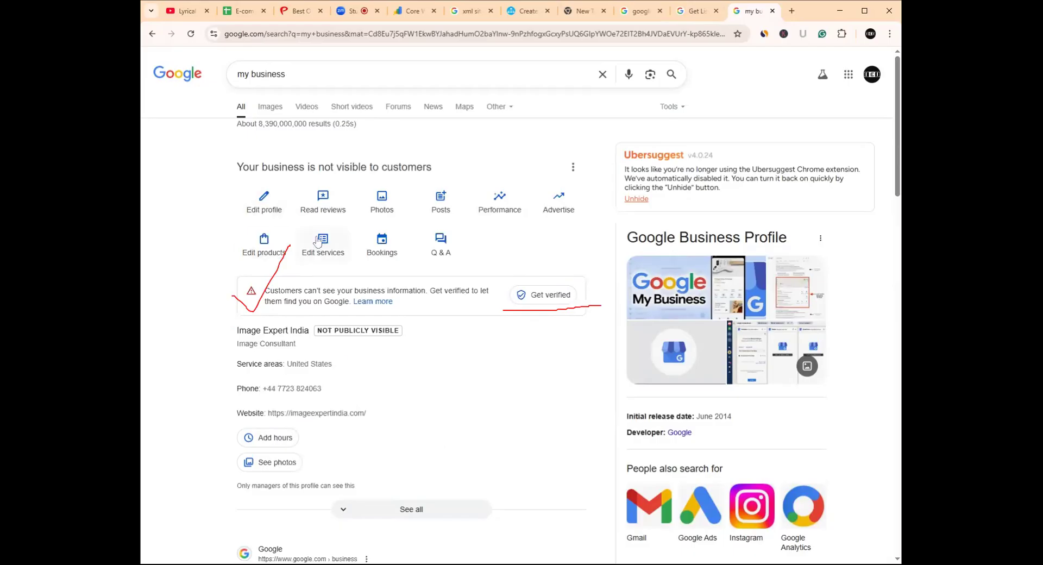
drag(234, 167, 435, 173)
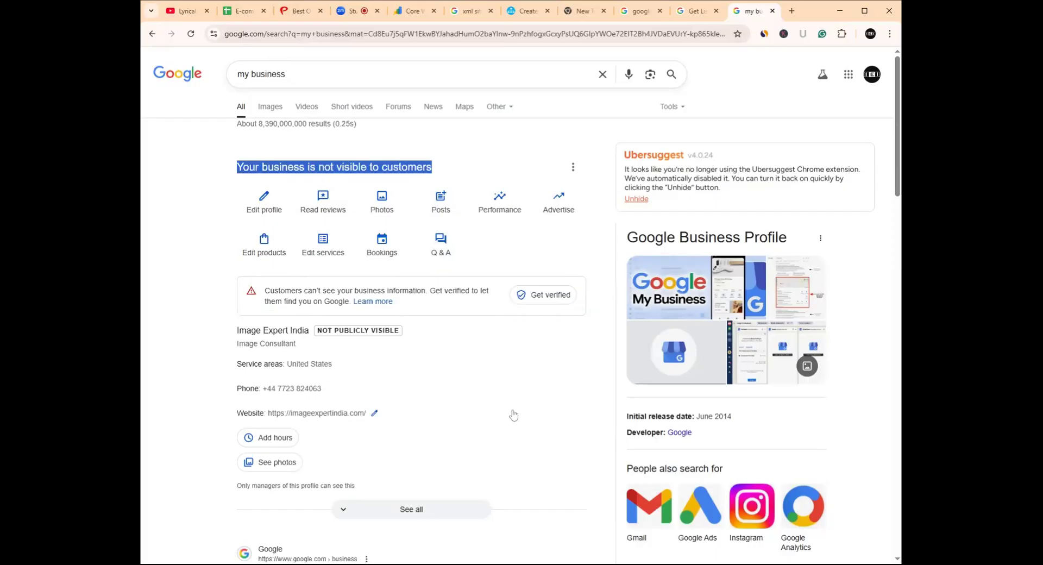
click(178, 225)
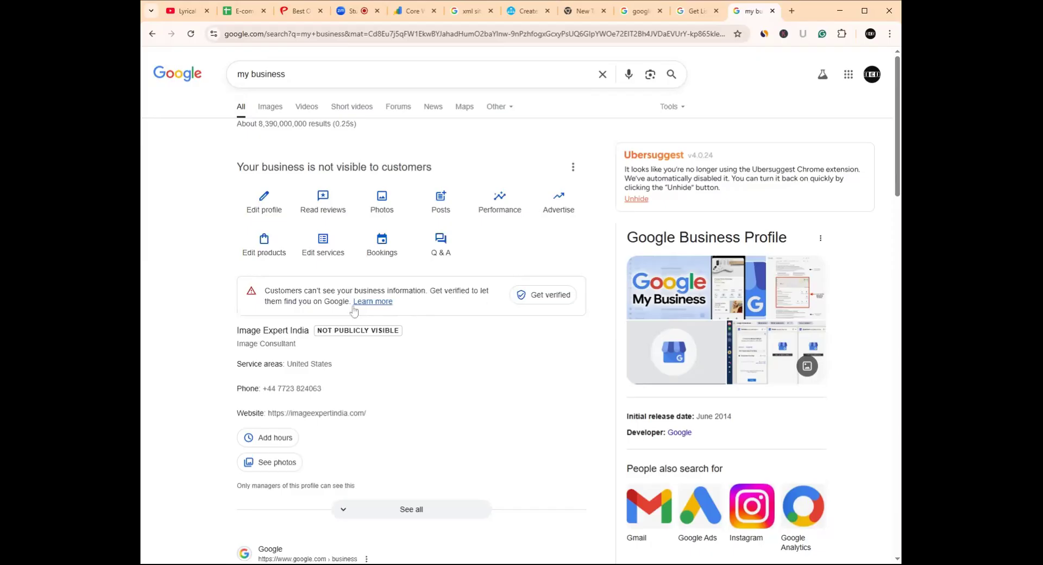
- Start verification and set Bangladesh as the postal address country
click(536, 297)
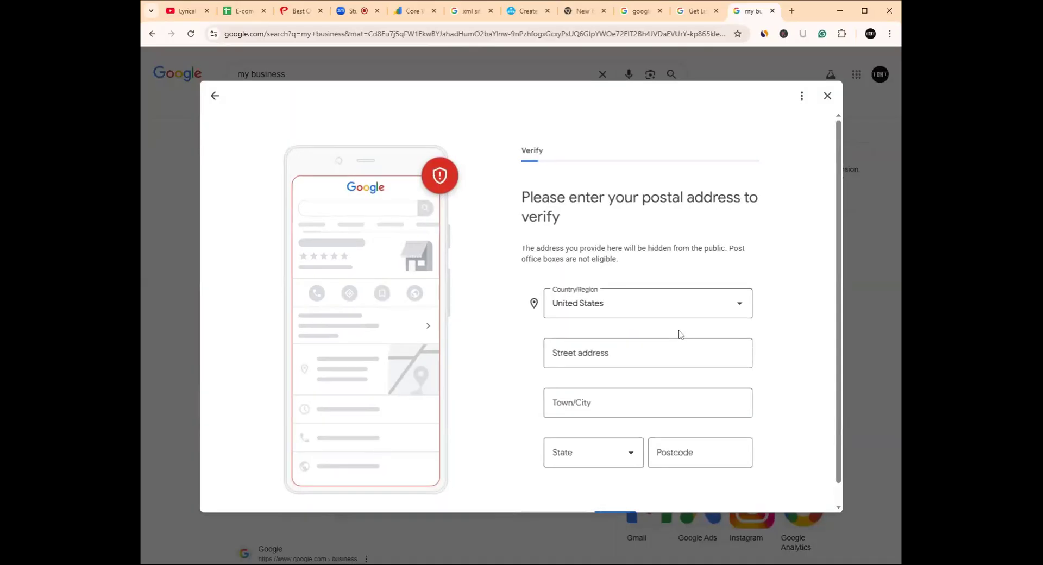
scroll(680, 333, down, 1)
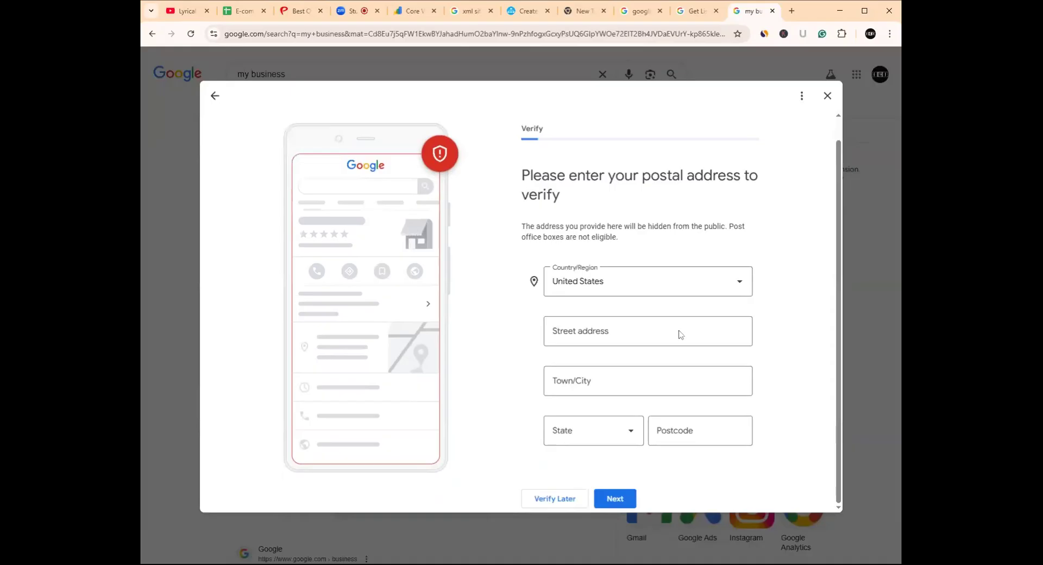
click(739, 283)
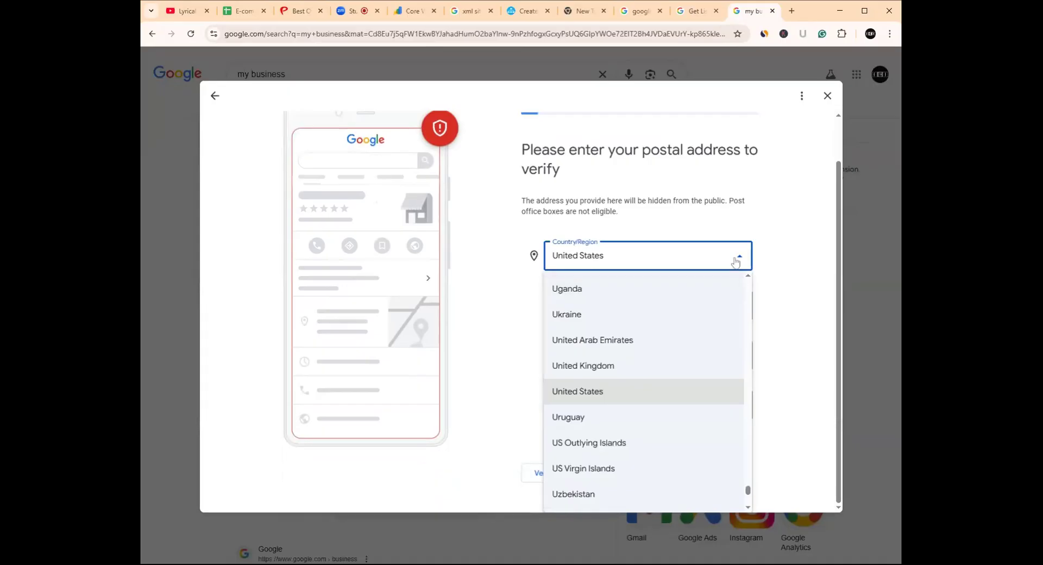
key(b)
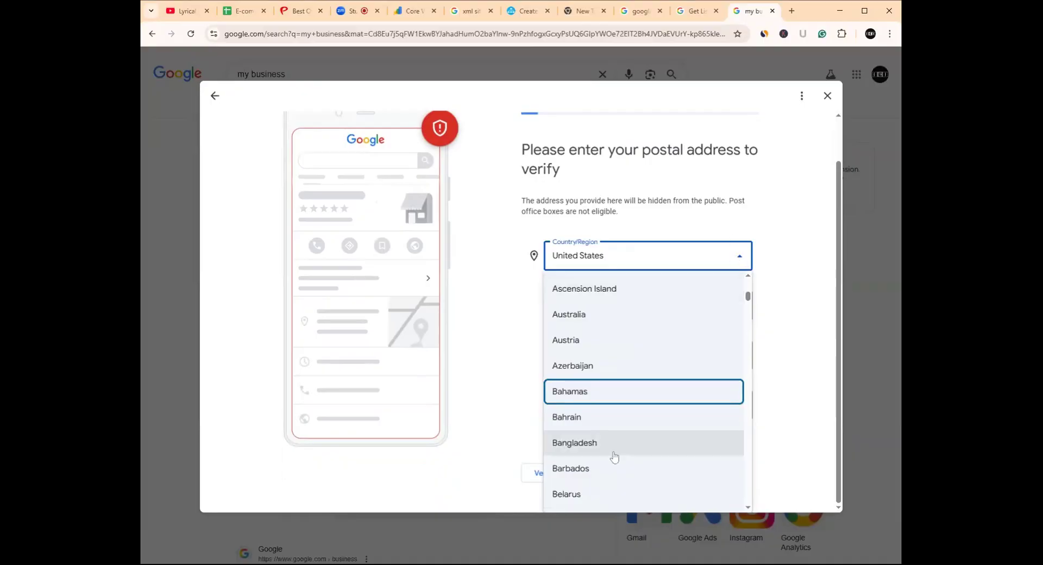
click(582, 441)
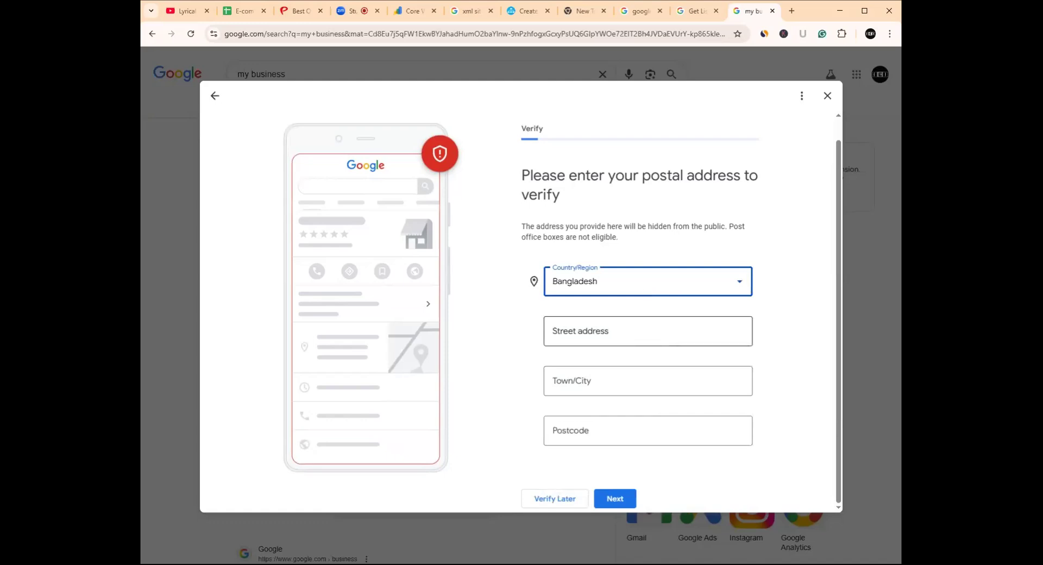
click(646, 331)
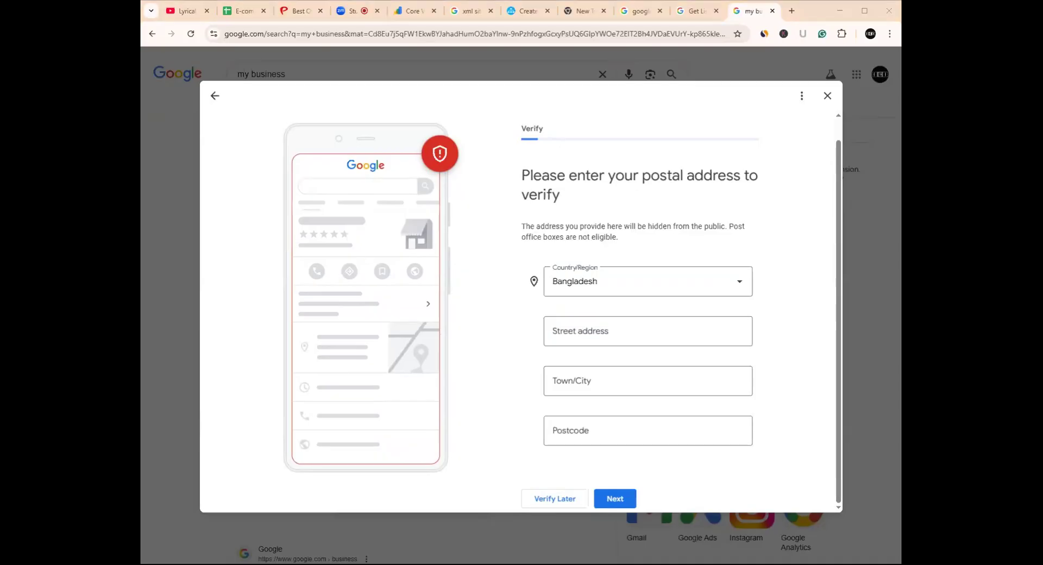
click(647, 331)
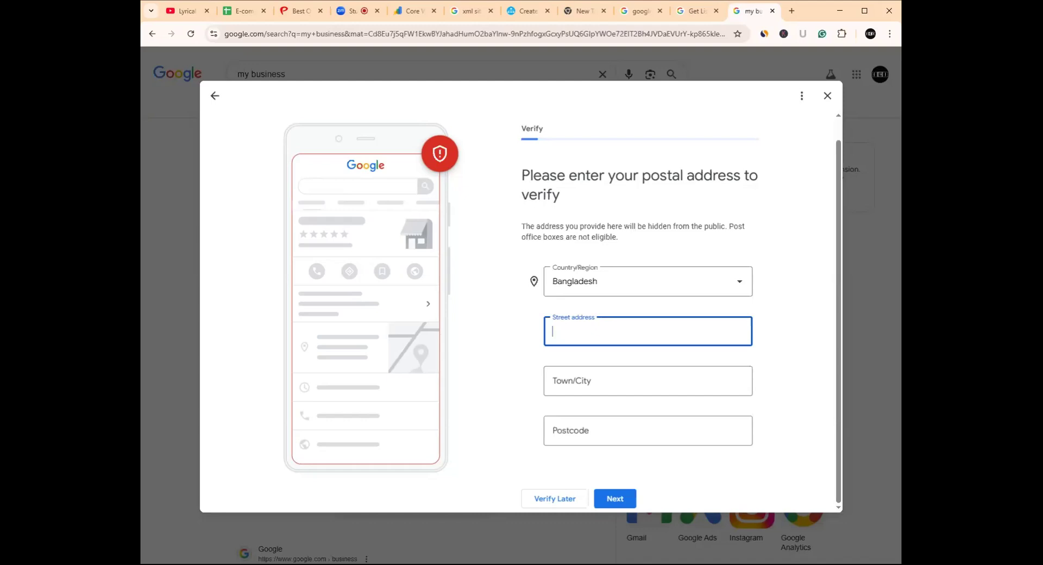
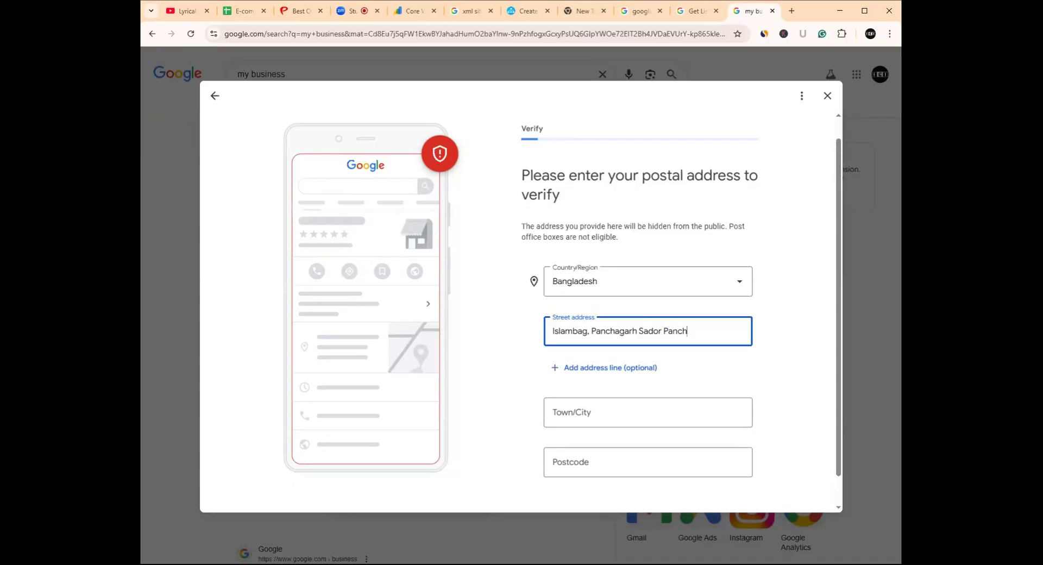
scroll(622, 439, down, 1)
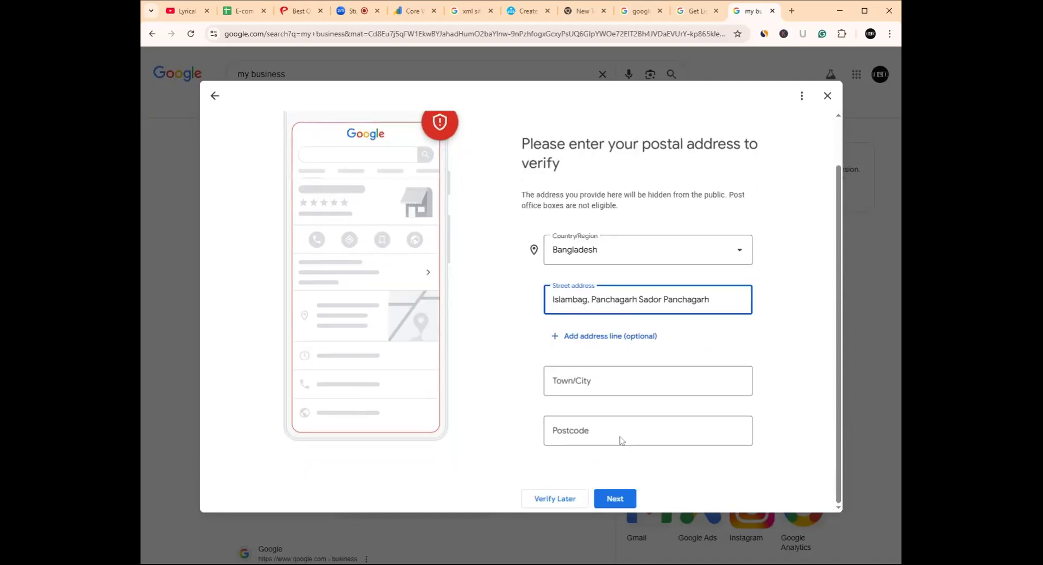
click(620, 379)
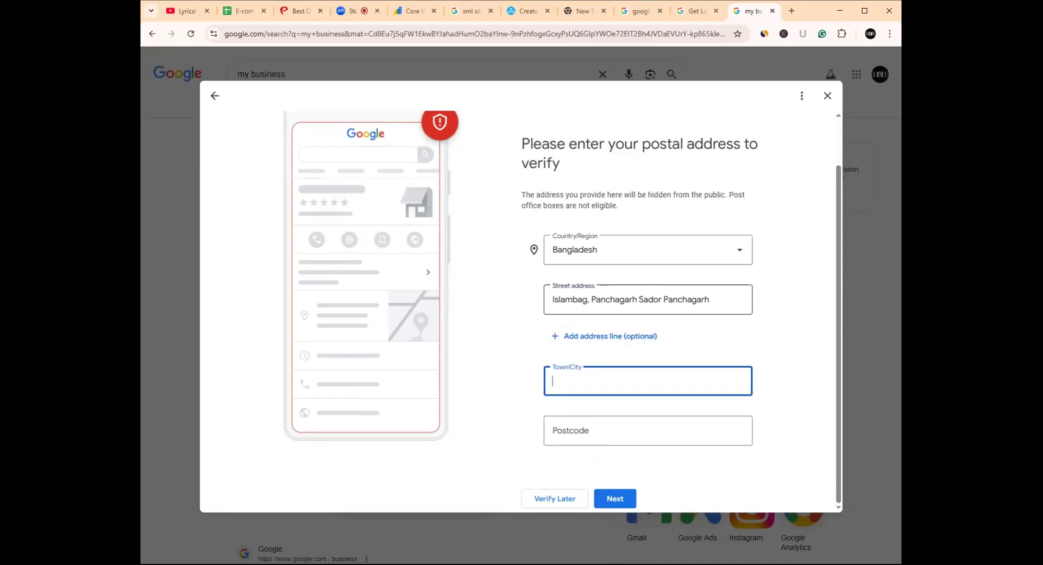
click(663, 300)
text(,)
drag(714, 299, 665, 299)
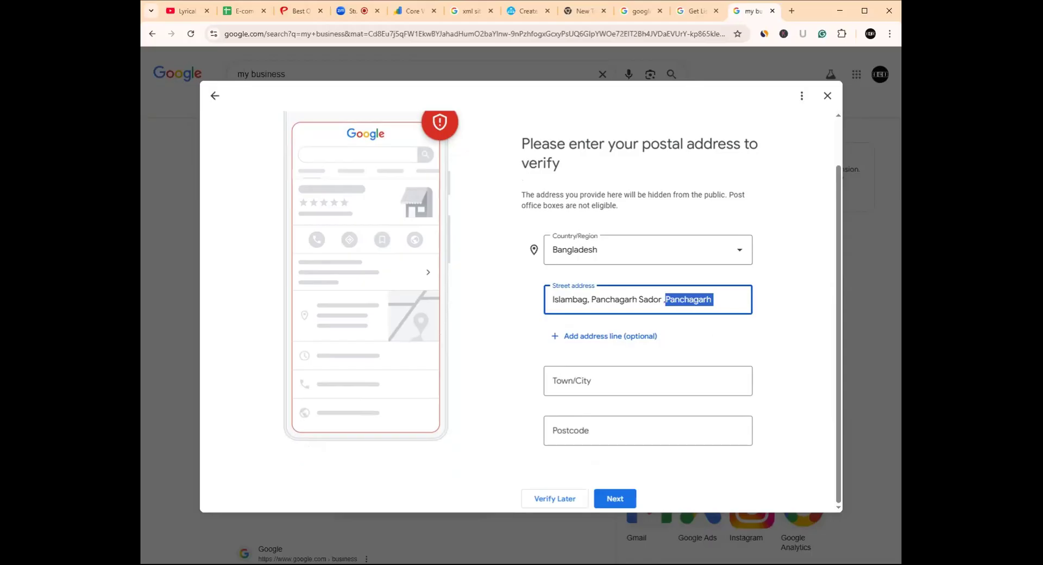
key(BackSpace)
key(BackSpace)
drag(661, 300, 590, 299)
key(ctrl+c)
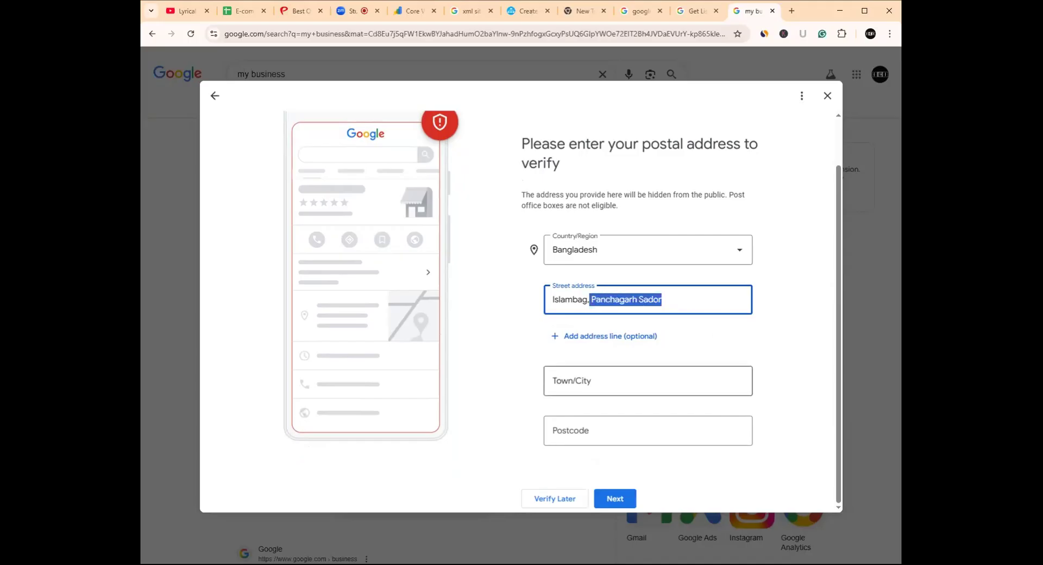
click(557, 381)
key(ctrl+v)
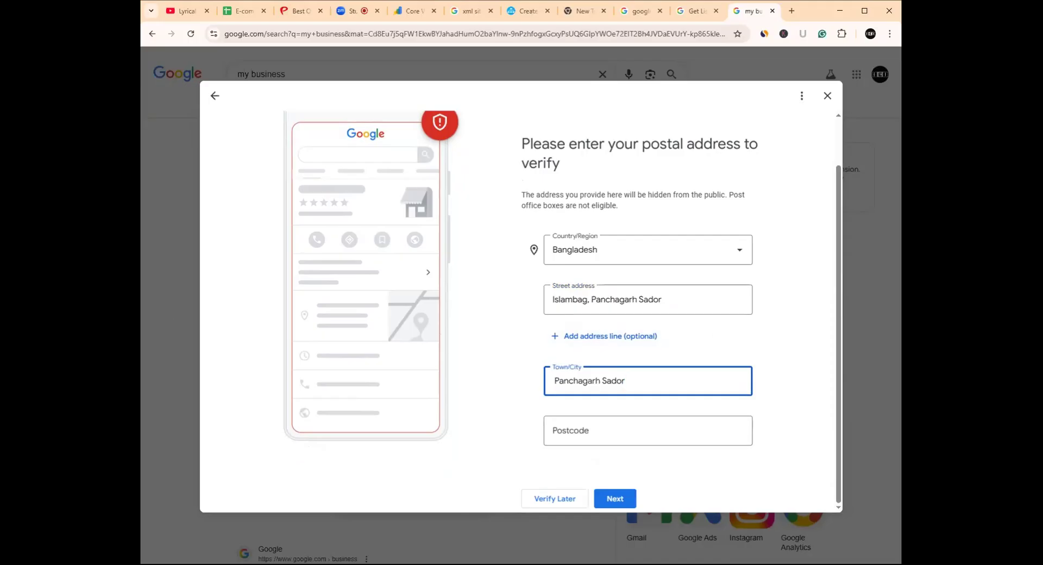
- Set the postcode to 5000 and submit the postal address
click(603, 430)
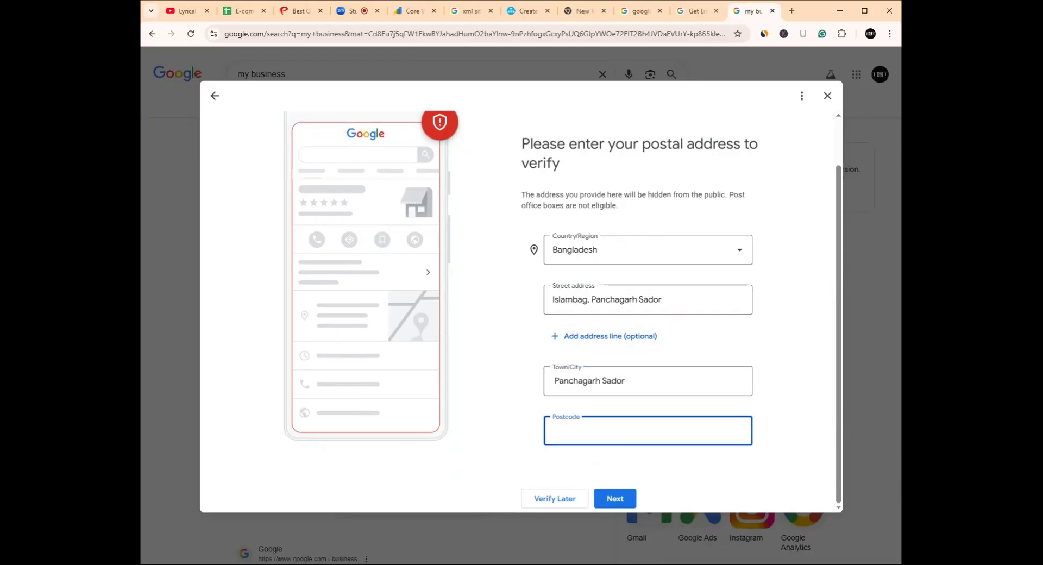
text(5000)
drag(601, 381, 550, 389)
key(ctrl+c)
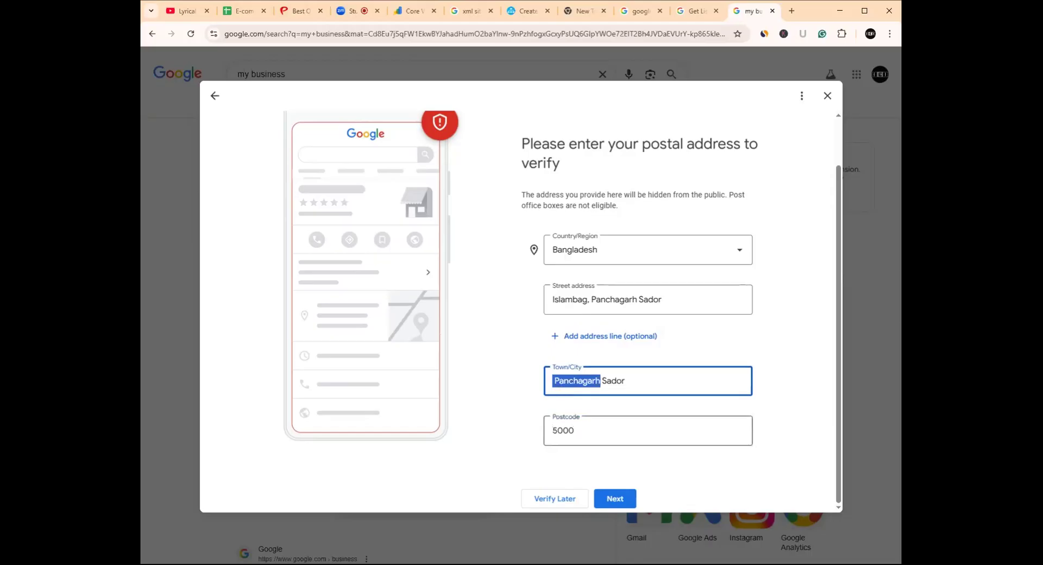
click(554, 432)
key(ctrl+v)
text(-)
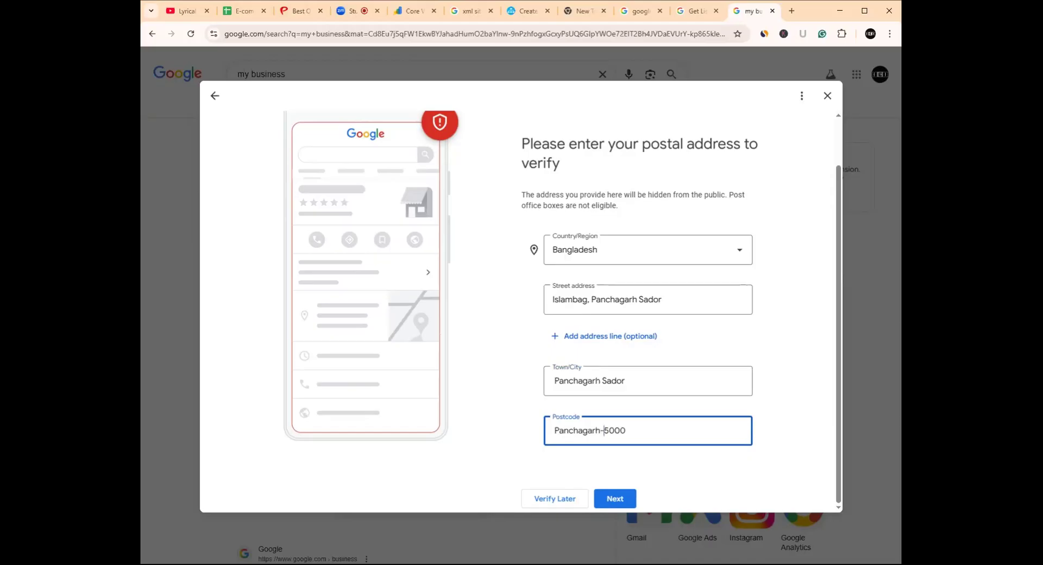
key(ctrl+a)
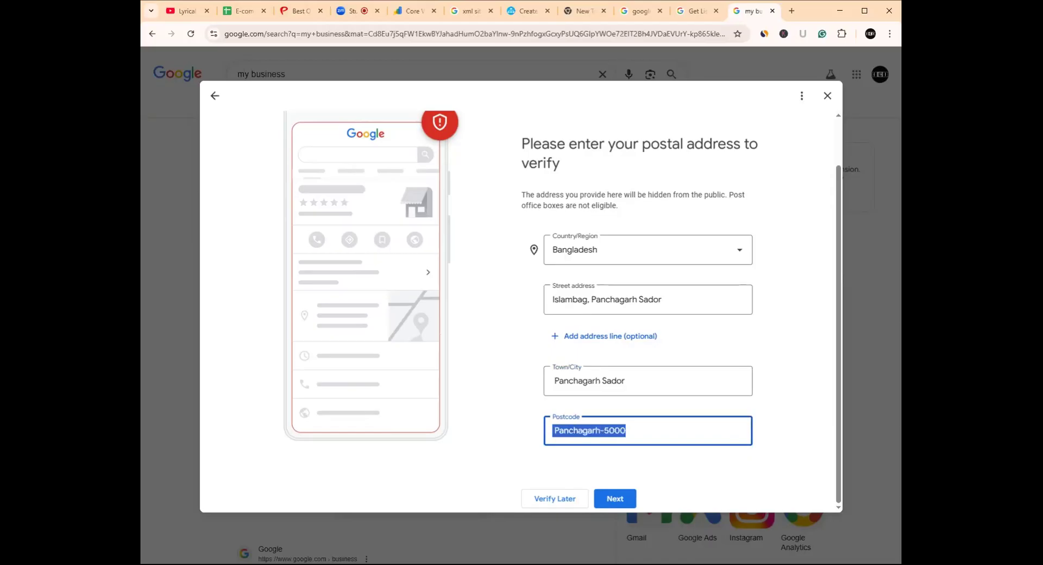
click(596, 431)
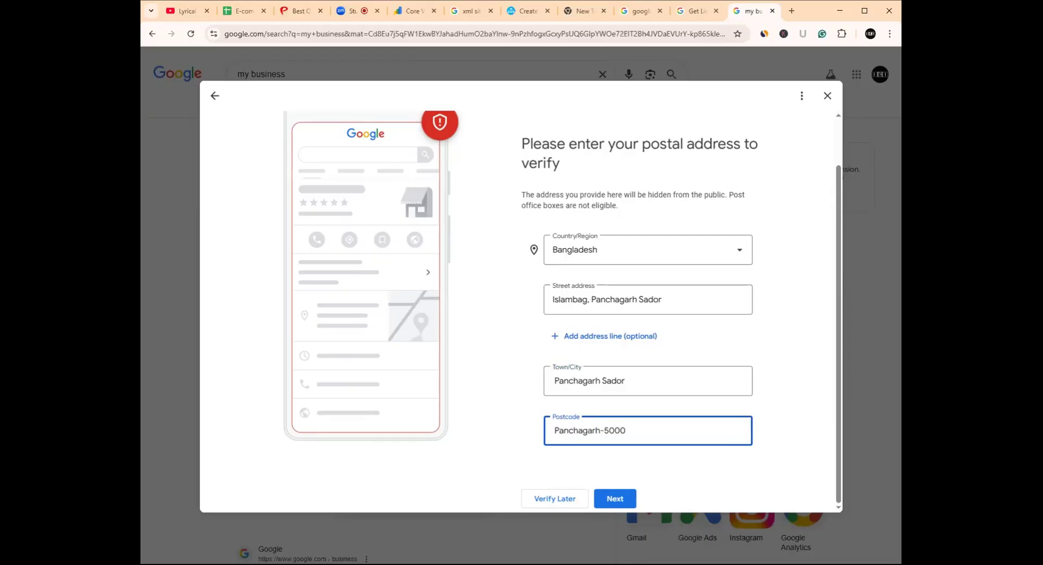
key(shift+Home)
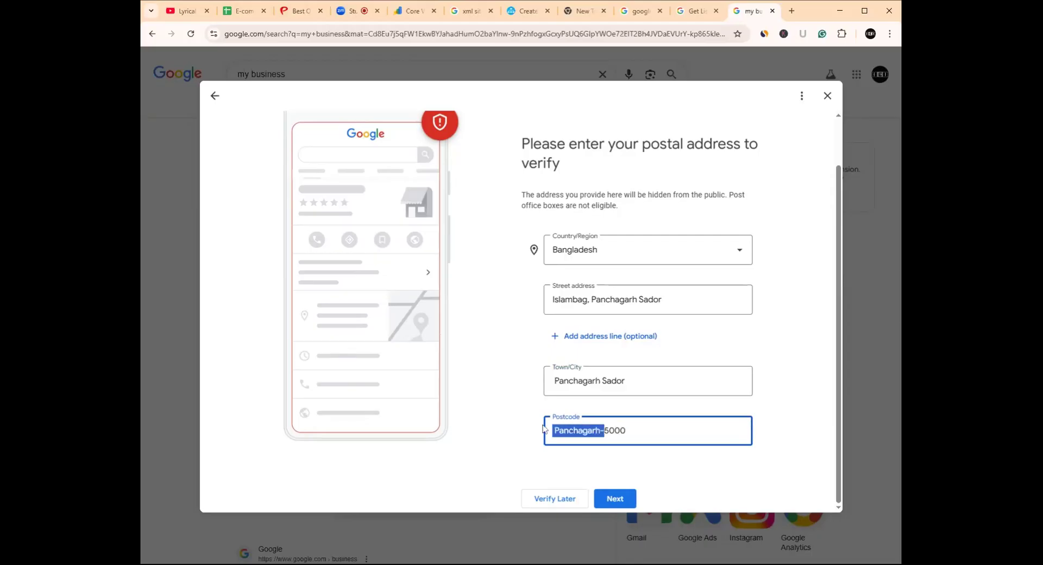
key(BackSpace)
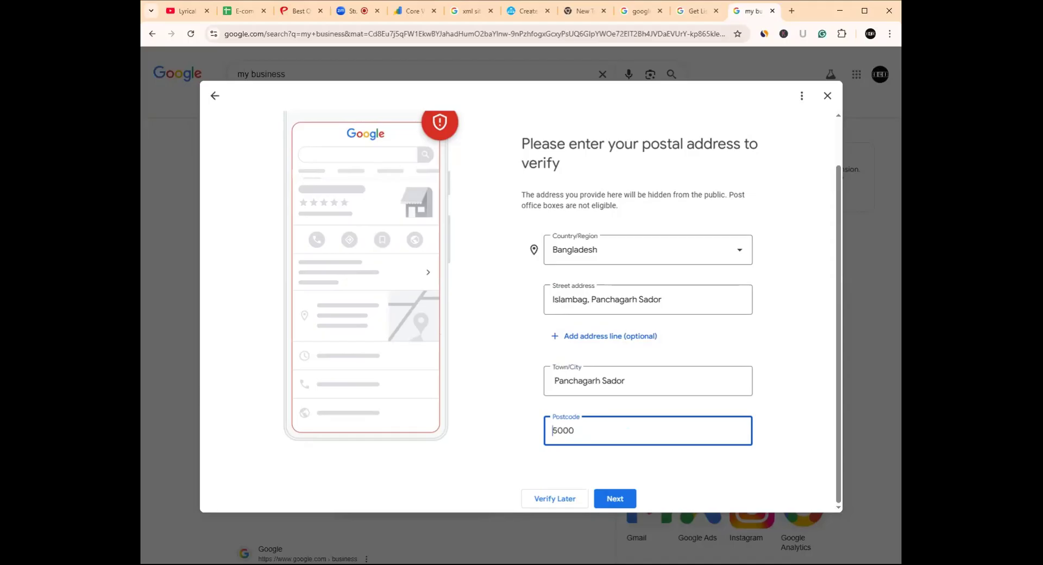
click(614, 500)
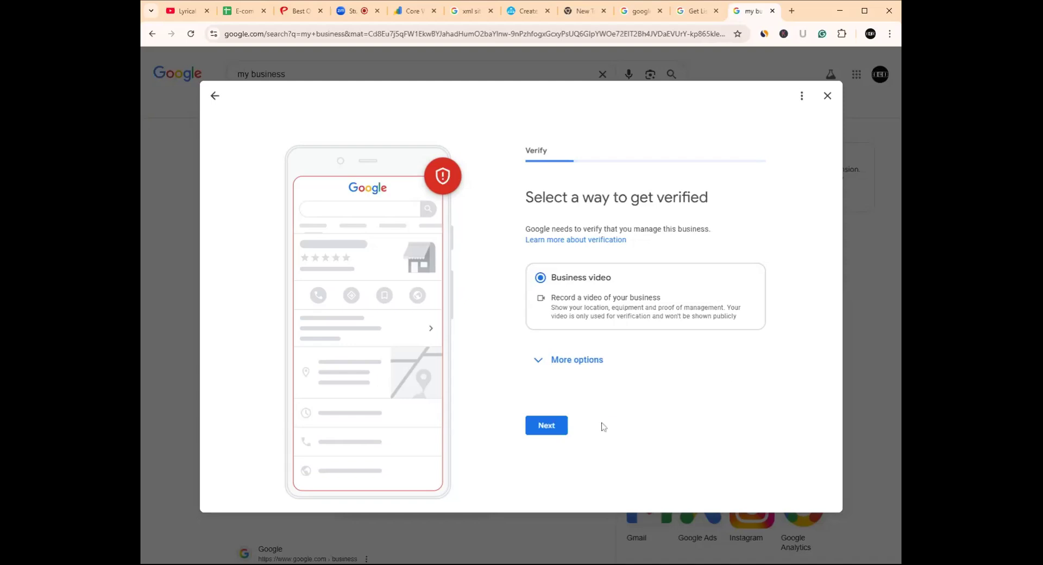
- Preview the business video verification recording tips, then go back to the verification methods
click(546, 428)
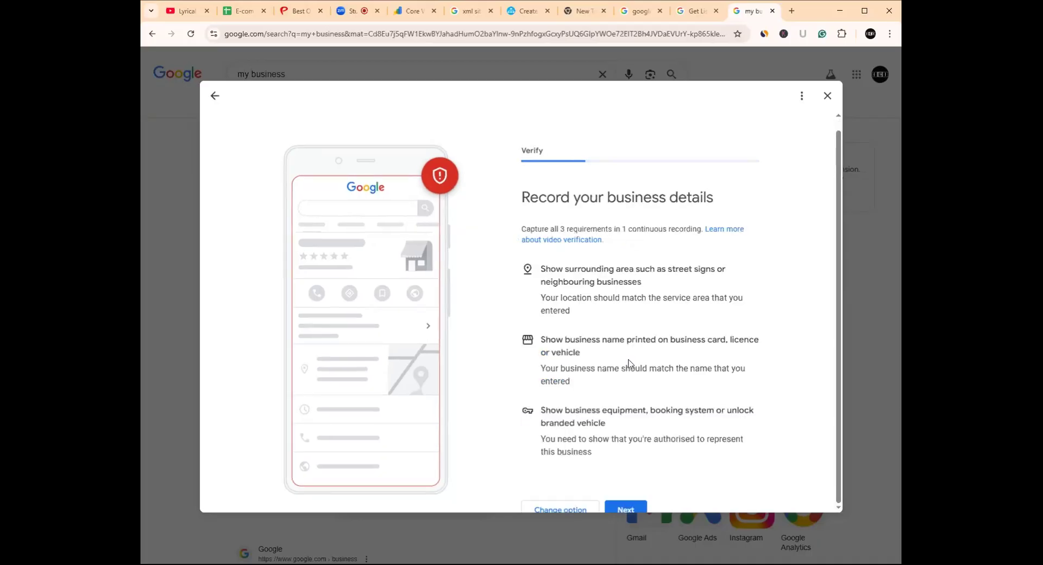
scroll(632, 374, down, 1)
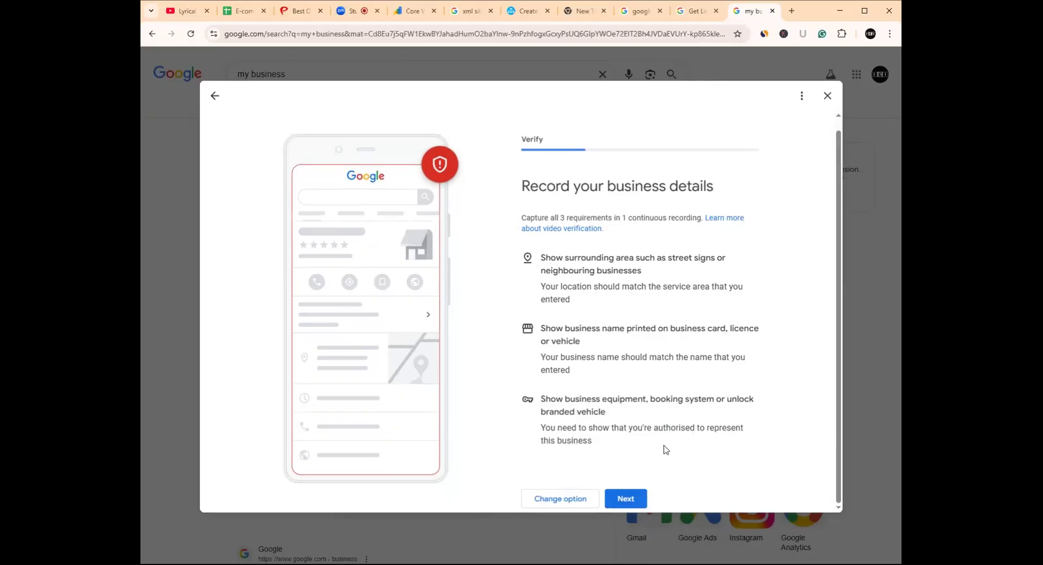
click(633, 498)
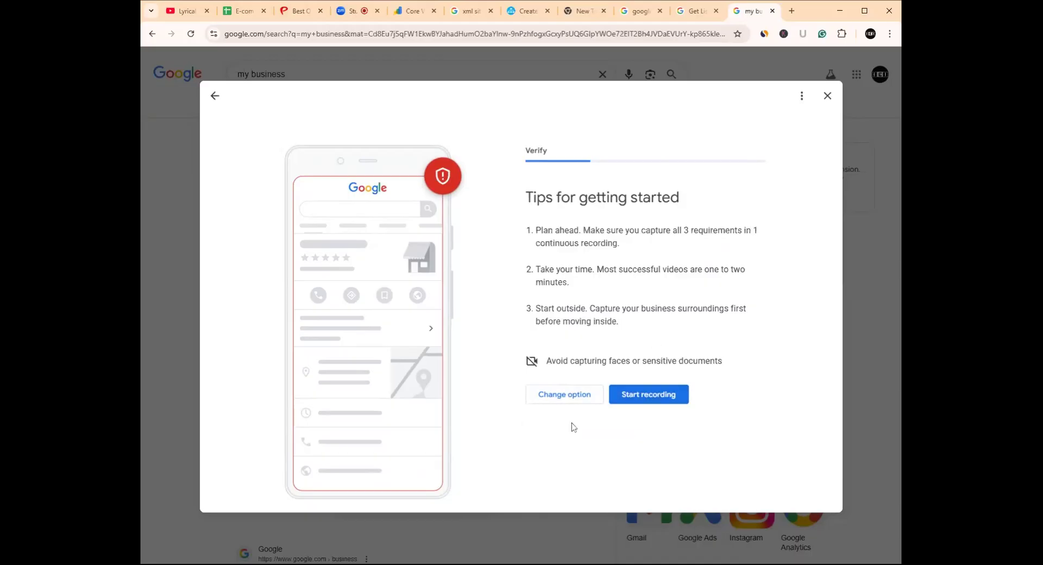
click(564, 400)
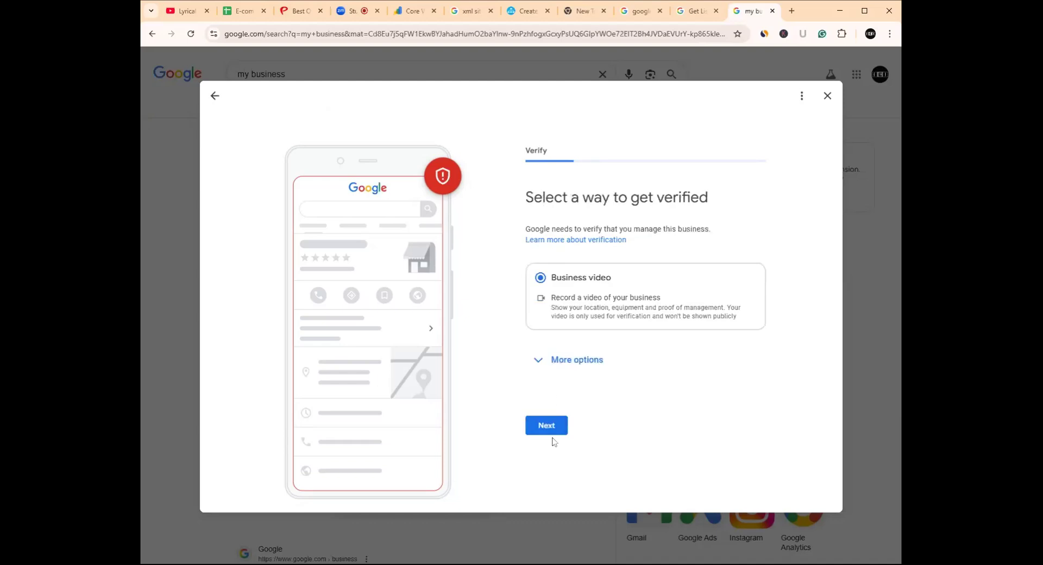
- Expand More options, then continue with Business video to its recording requirements
click(541, 361)
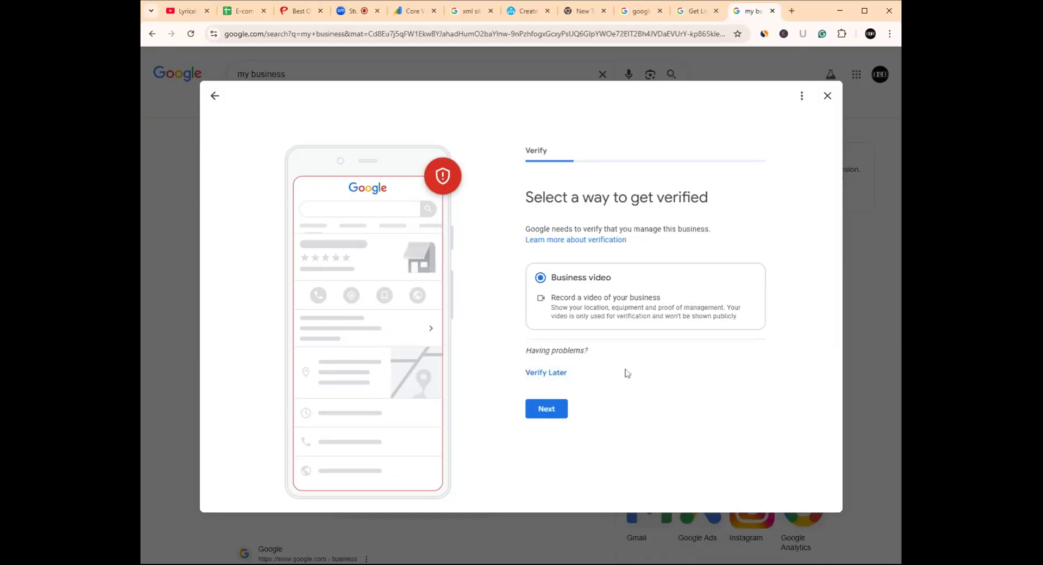
click(554, 410)
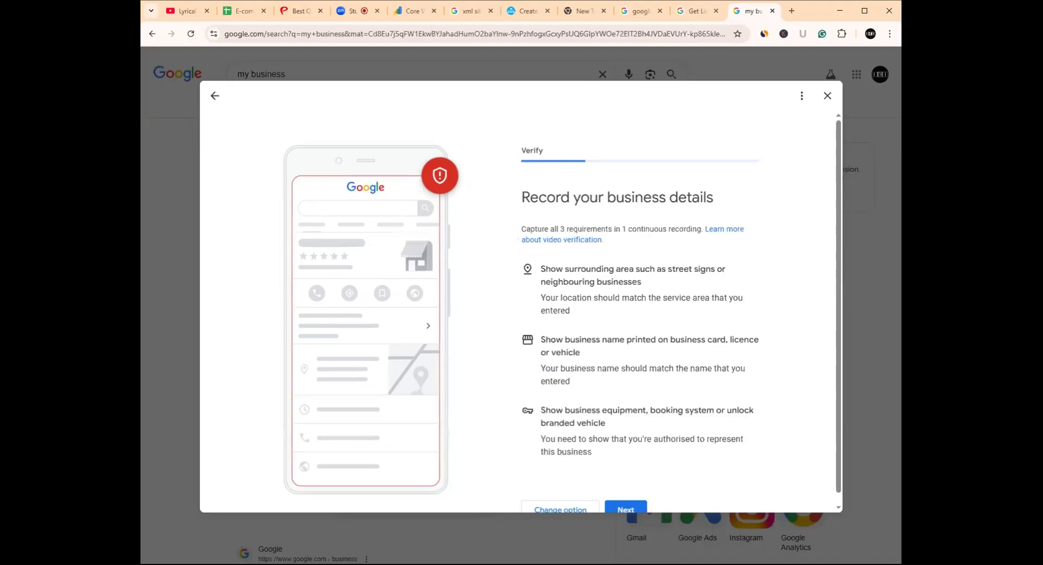
scroll(597, 389, down, 1)
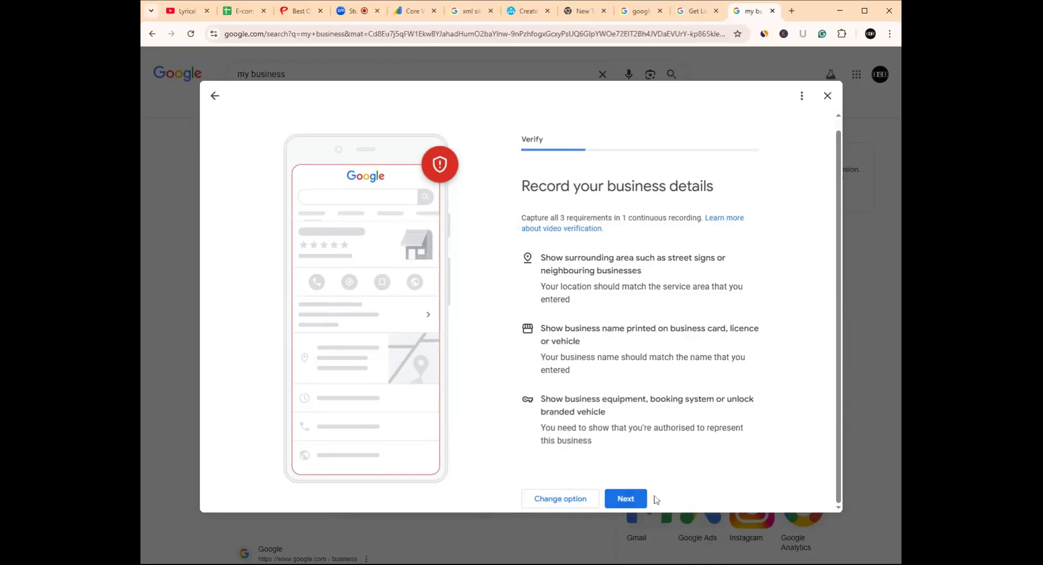
click(624, 499)
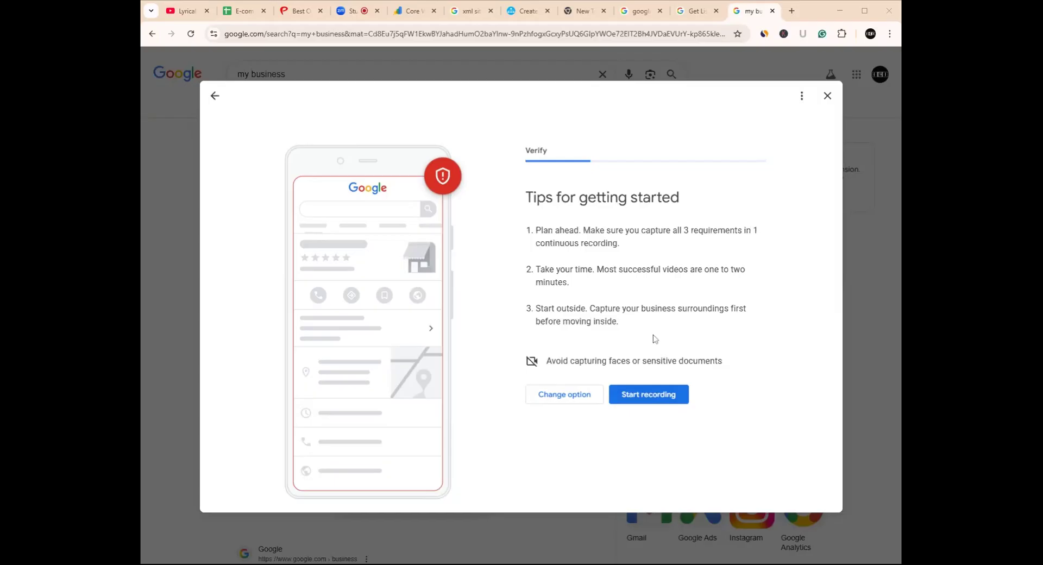
- Advance from Record your business details to the 'Tips for getting started' page
click(658, 96)
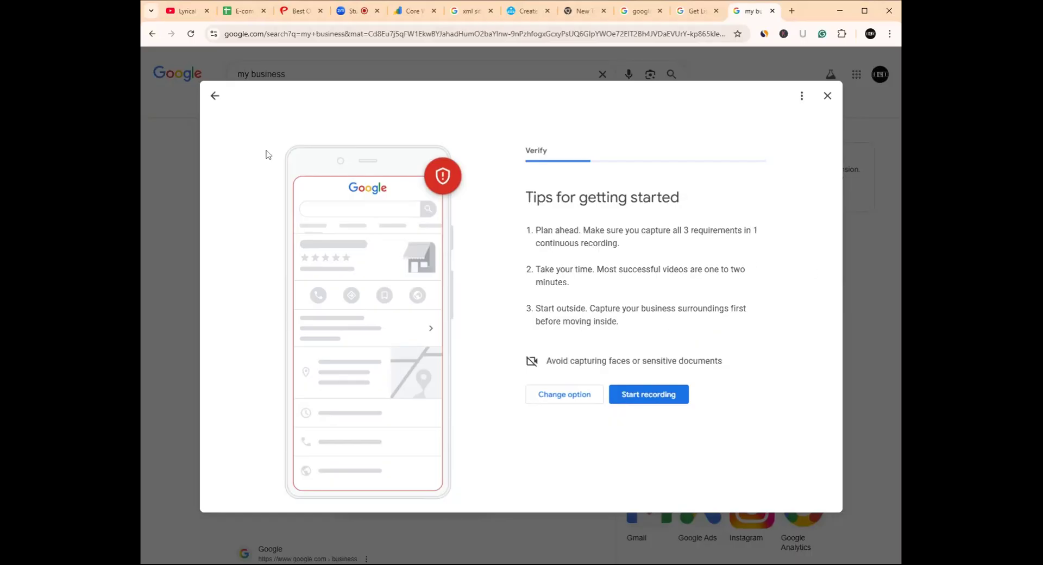
- Search YouTube for 'image expert india', play the Ecommerce video from 0:14, and select its URL
click(182, 12)
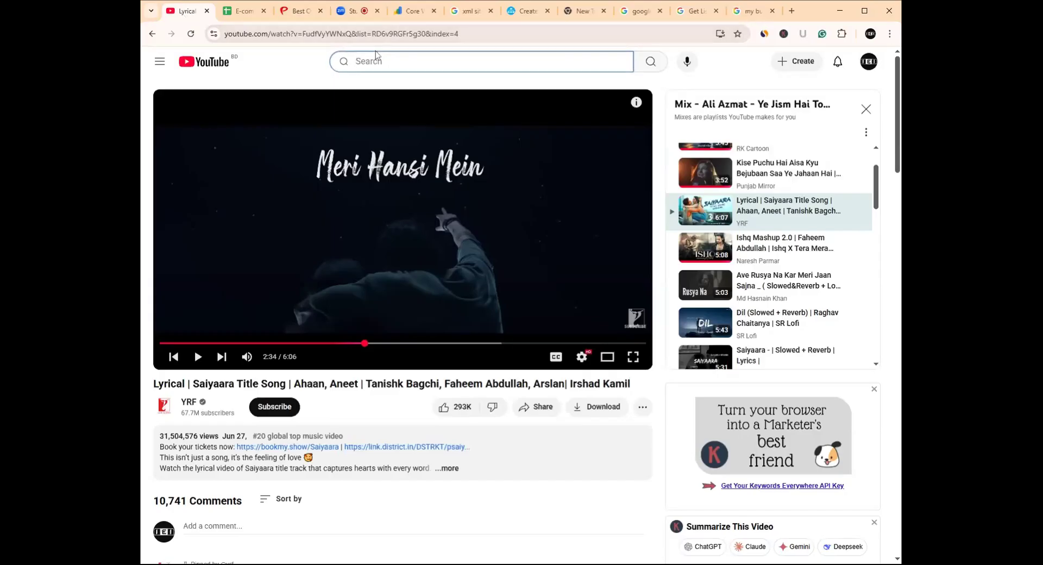
text(image)
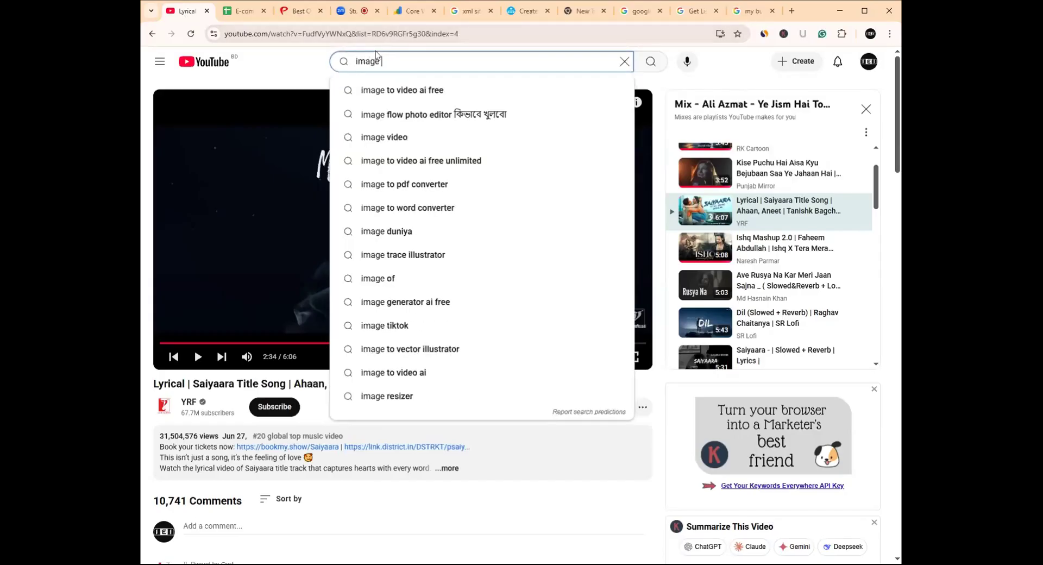
text( exper)
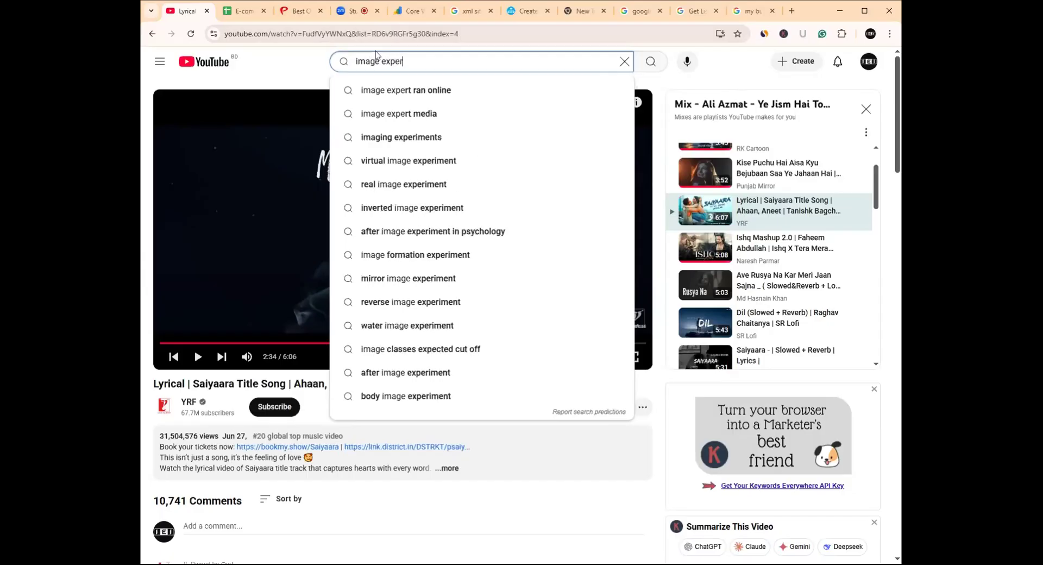
text(t india)
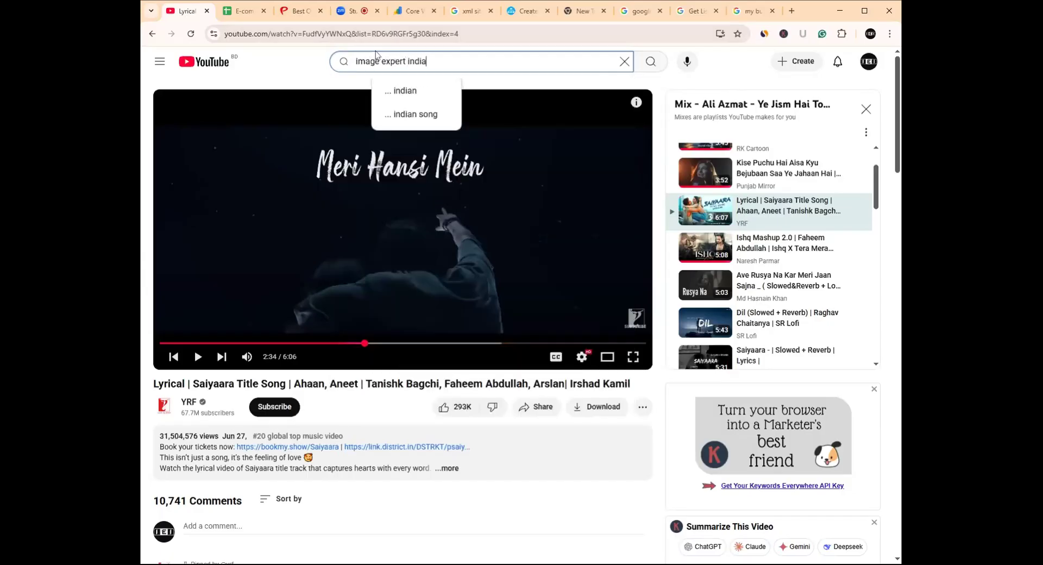
key(Return)
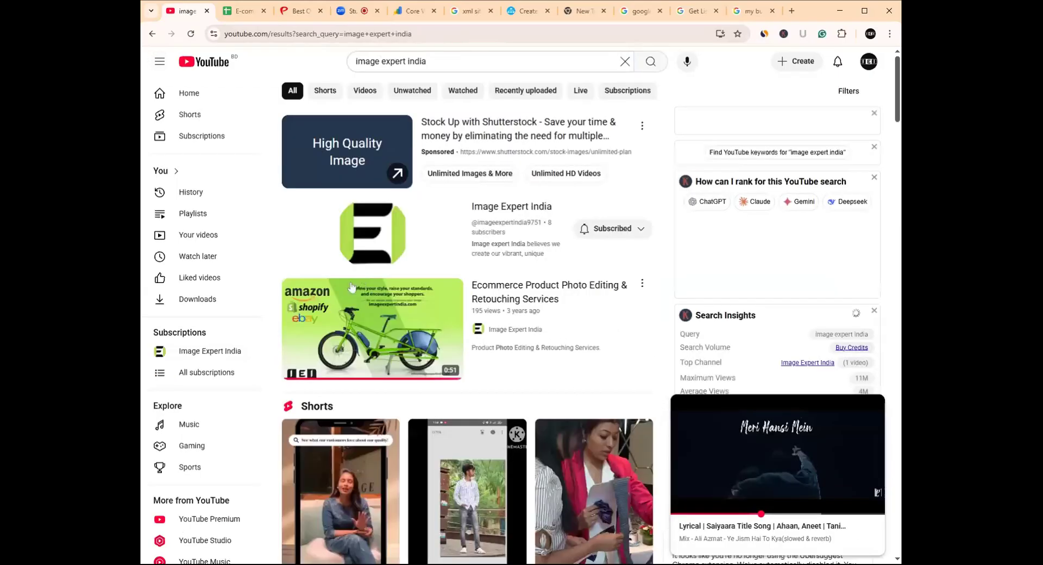
scroll(352, 286, down, 2)
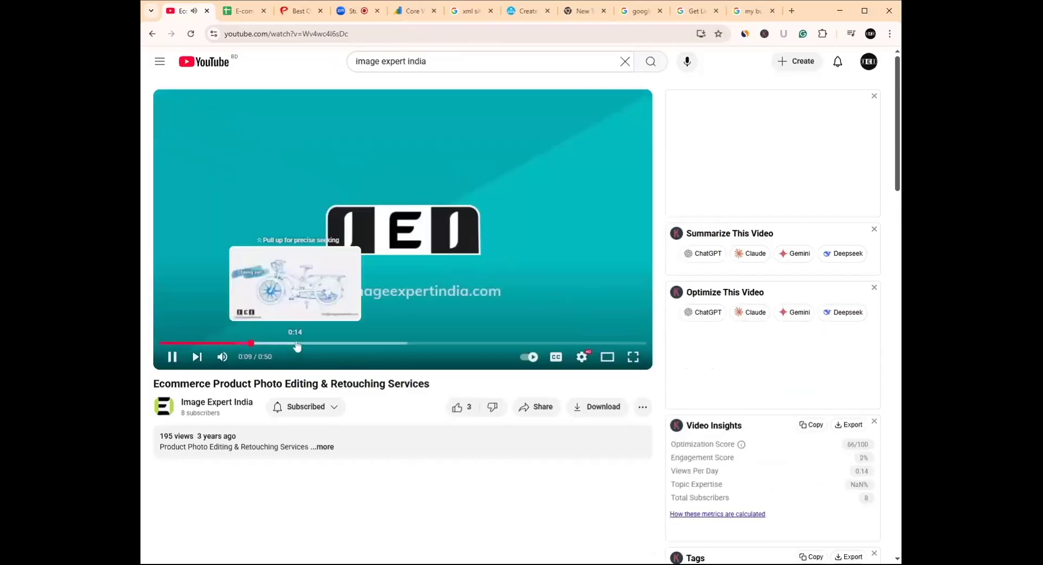
click(297, 343)
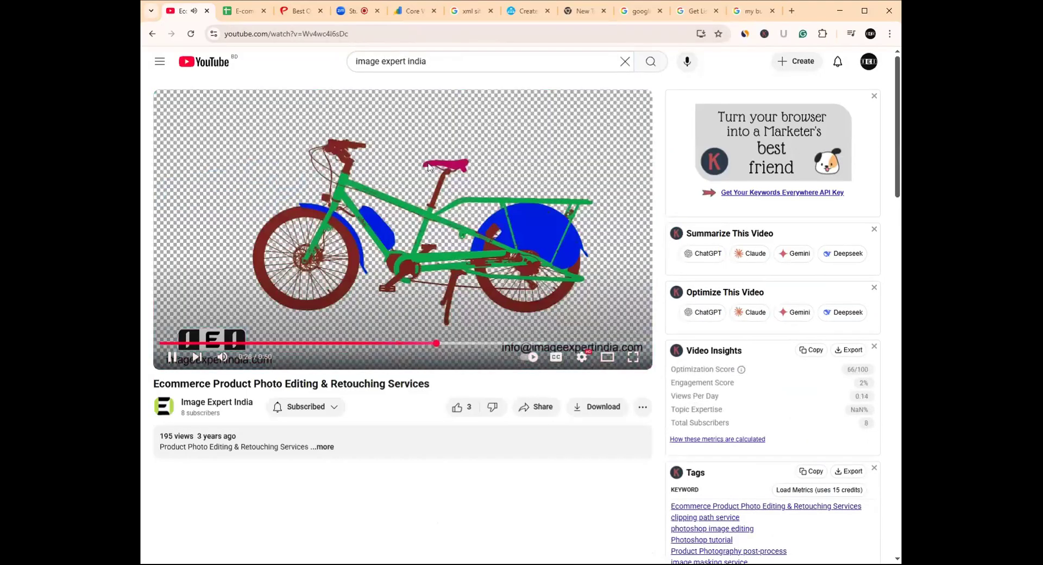
key(ctrl+l)
click(343, 253)
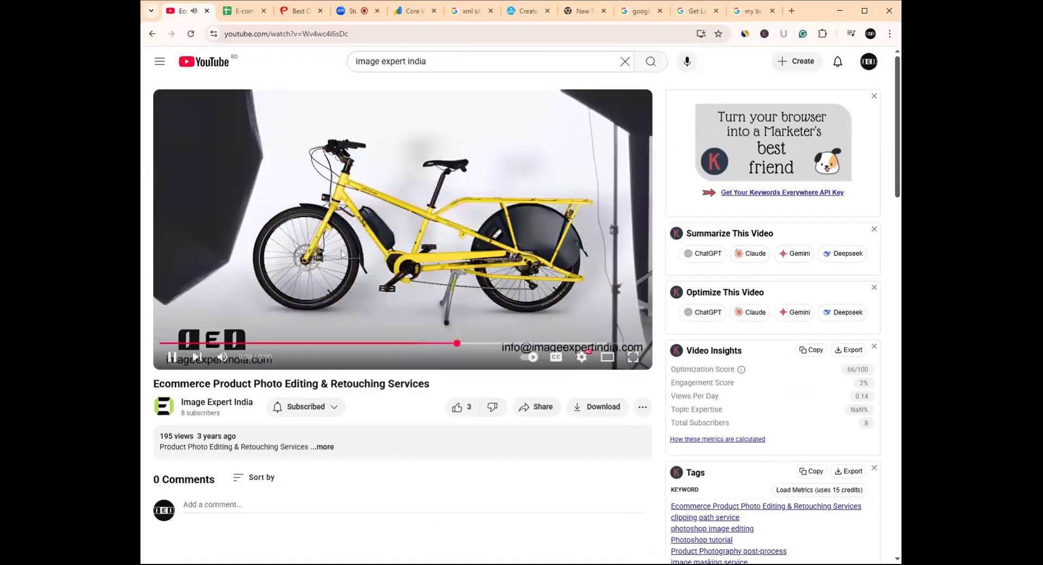
click(337, 33)
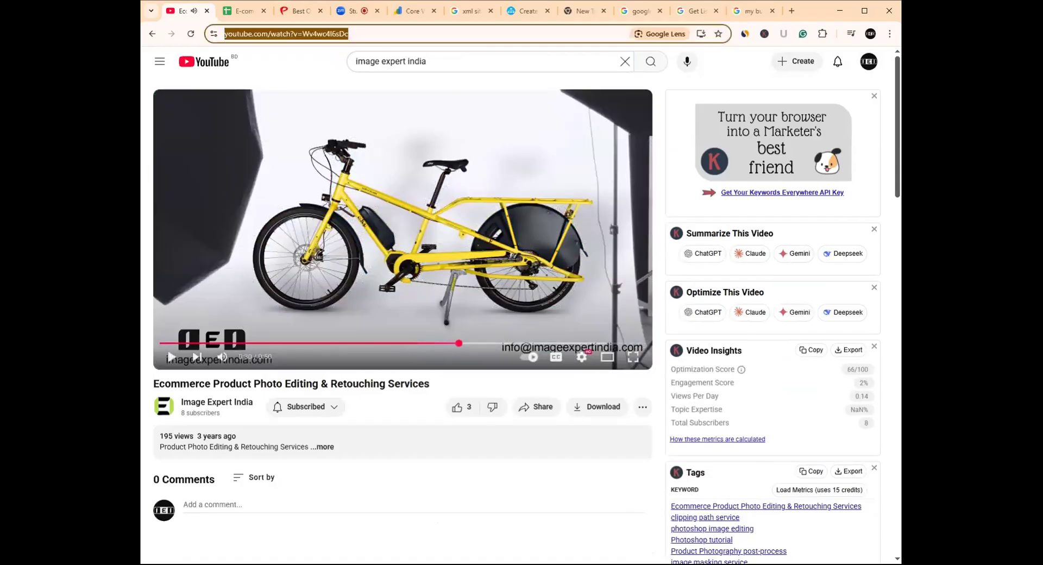
click(391, 34)
drag(391, 33, 189, 37)
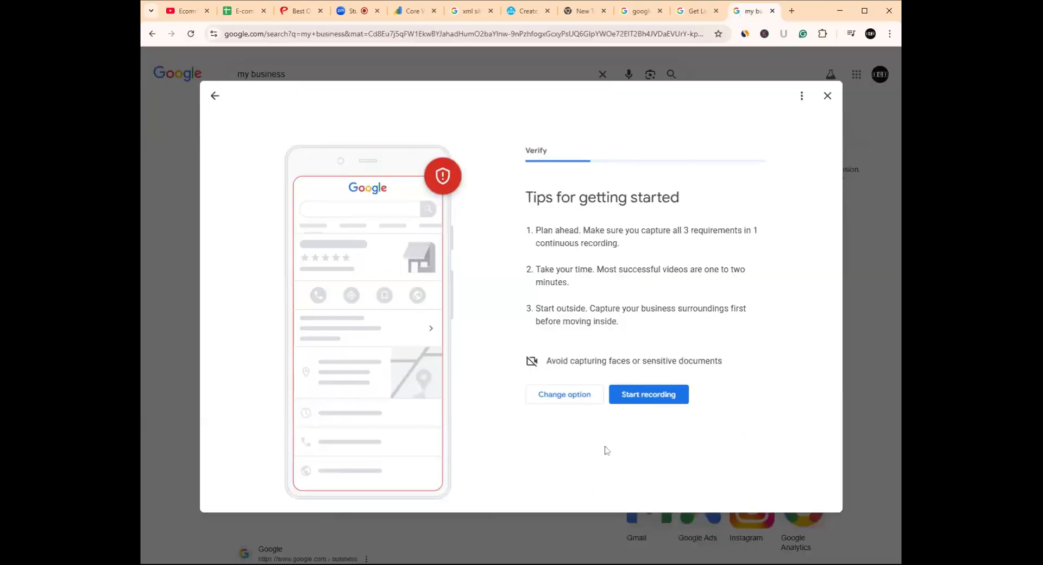
- Start the business video recording, then return to 'Select a way to get verified'
click(640, 396)
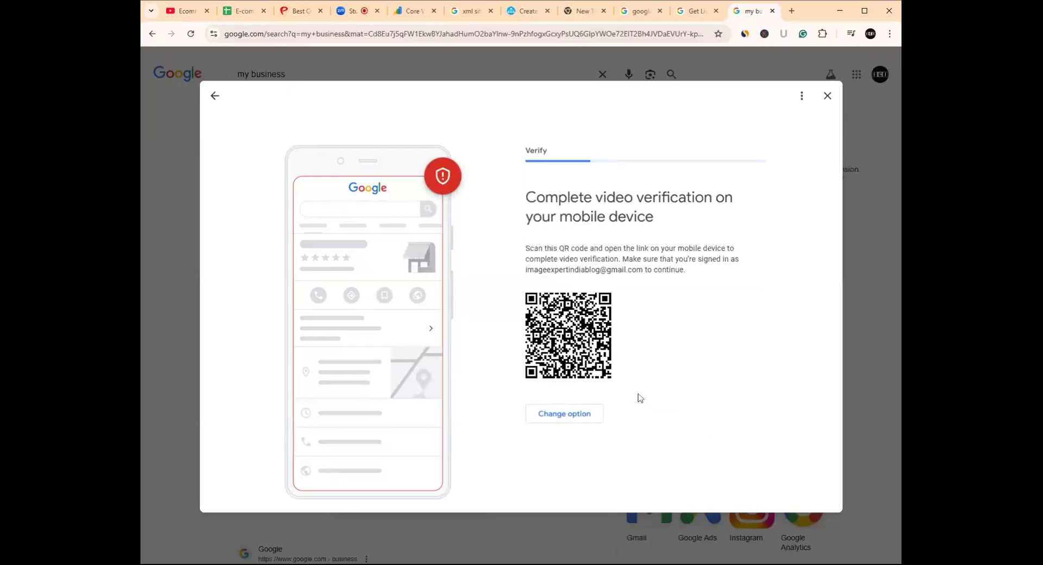
click(562, 416)
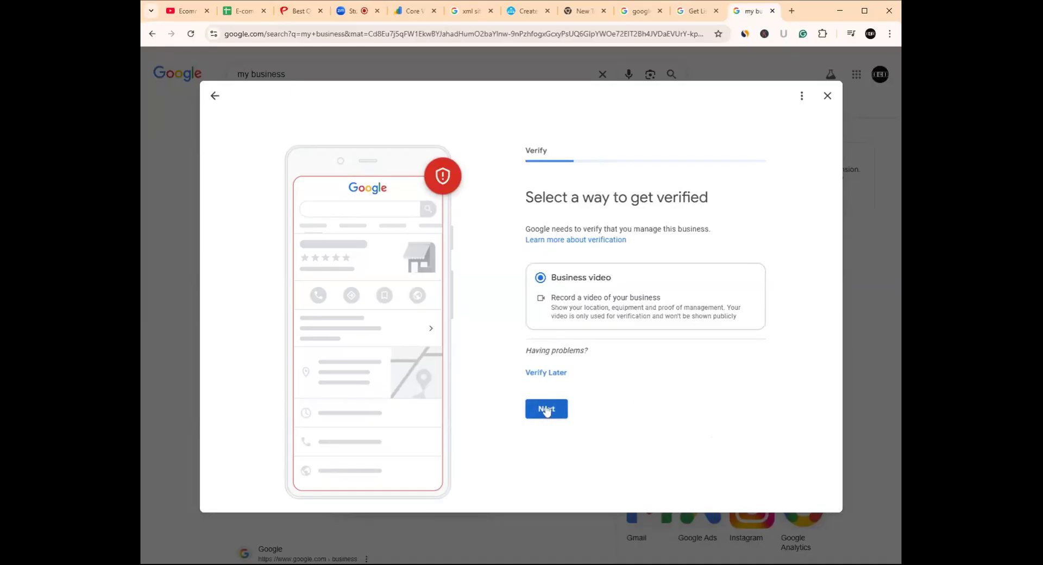
- Continue with Business video to the mobile verification QR code and highlight the account e-mail
click(545, 410)
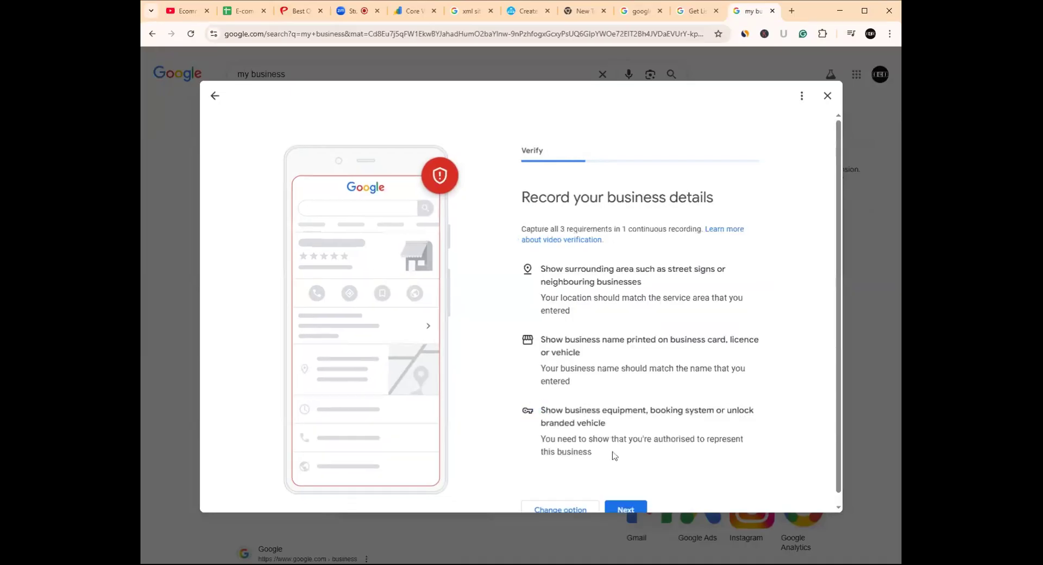
scroll(614, 455, down, 1)
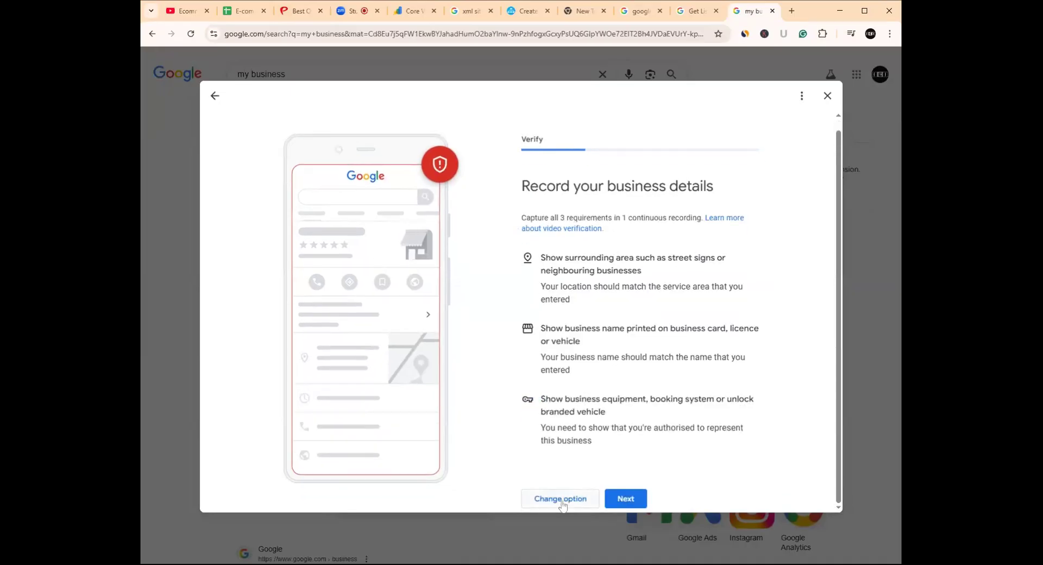
click(625, 498)
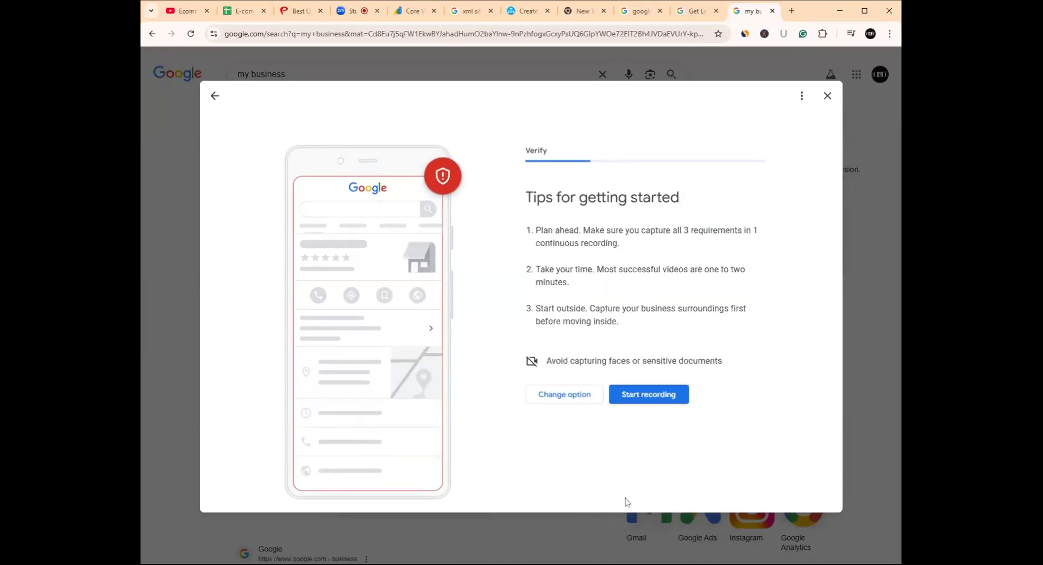
click(644, 394)
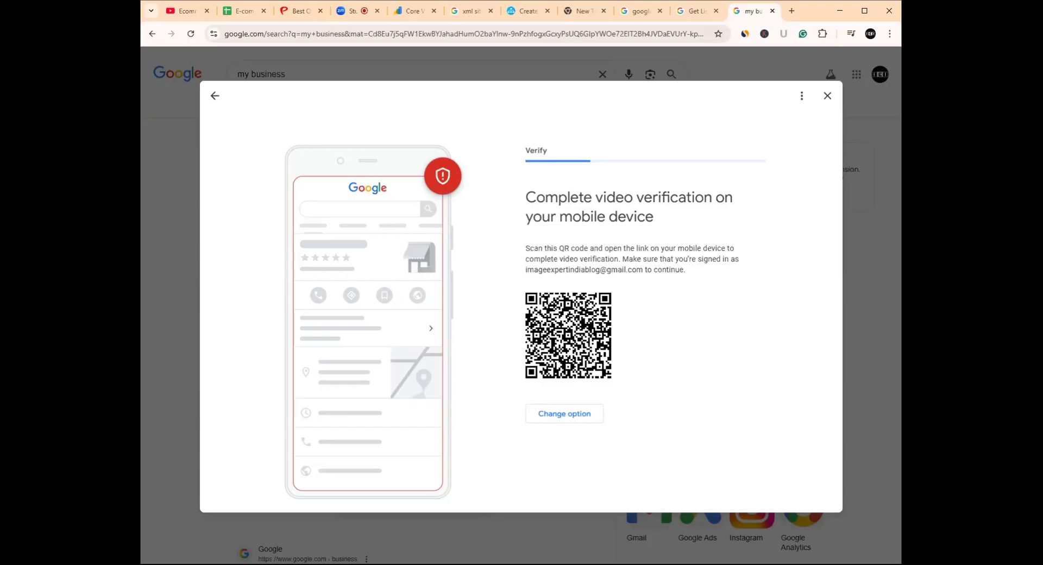
drag(568, 269, 625, 270)
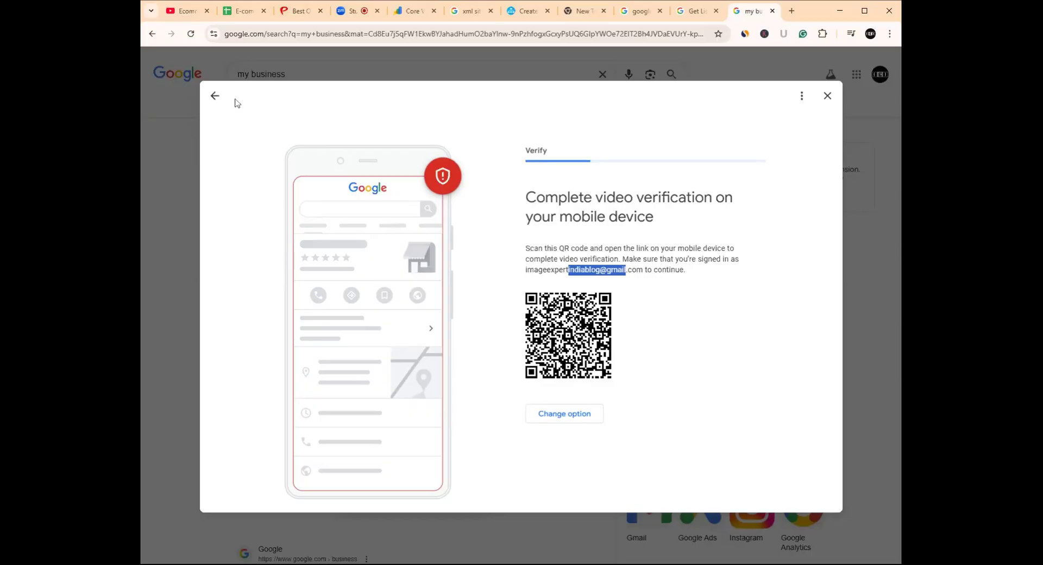
- Leave the verification flow and confirm doing verification later in the 'Are you sure?' dialog
click(215, 97)
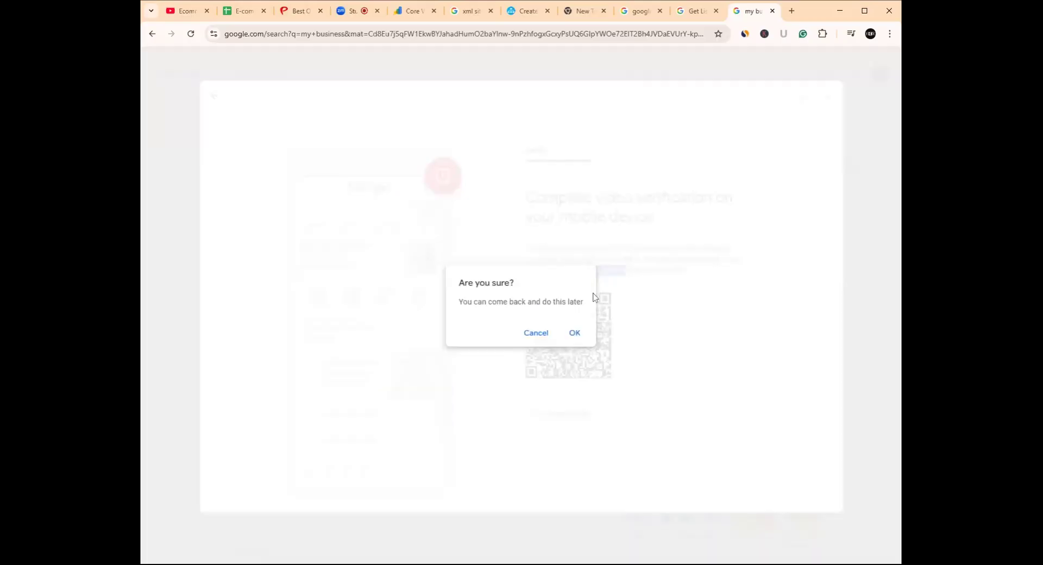
click(352, 12)
click(535, 332)
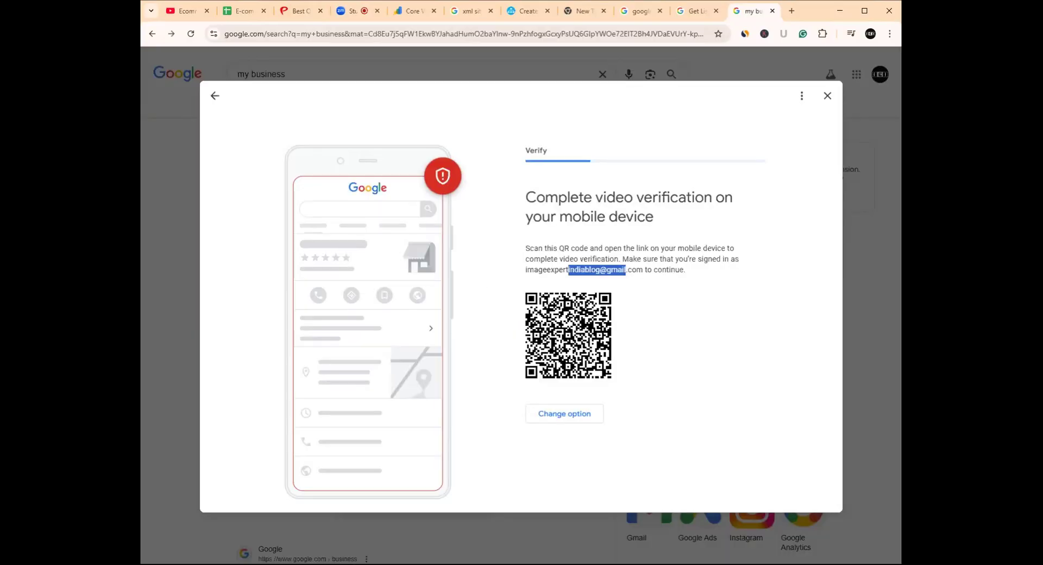
click(212, 98)
click(574, 338)
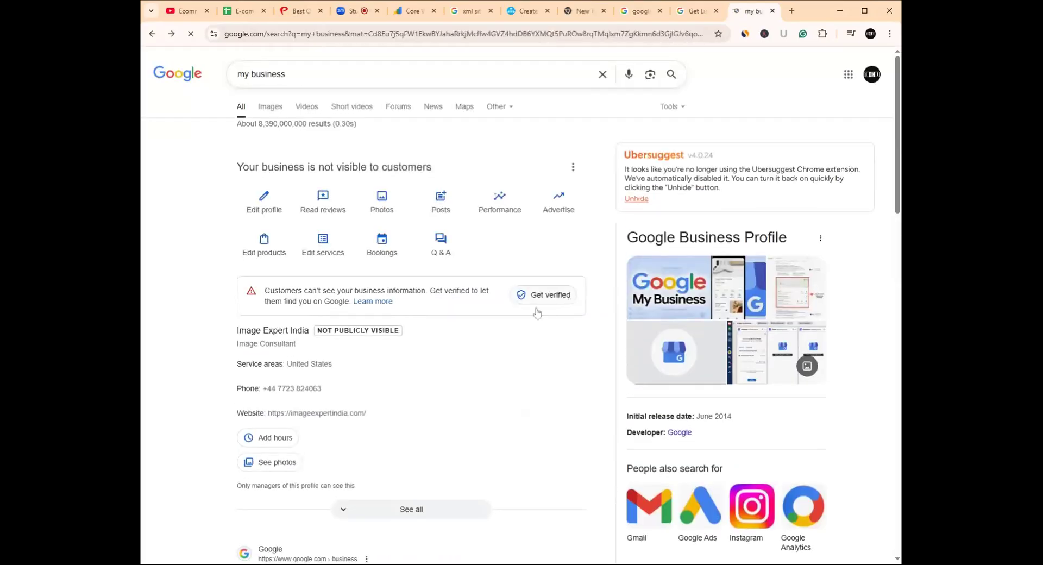
- Find Image Expert India in the my business results and open its profile editor
scroll(369, 366, down, 2)
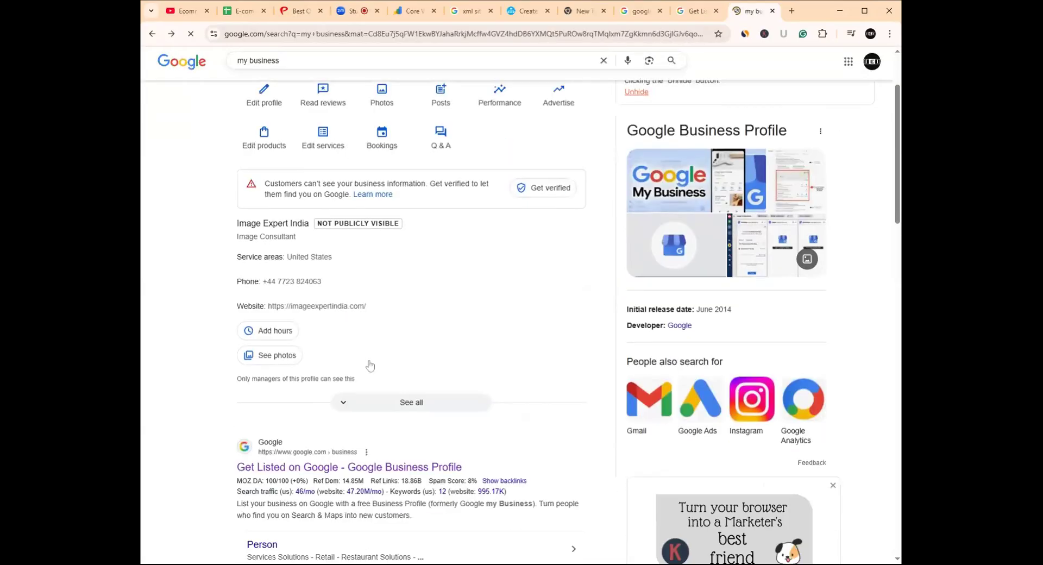
scroll(370, 366, up, 2)
scroll(369, 366, down, 1)
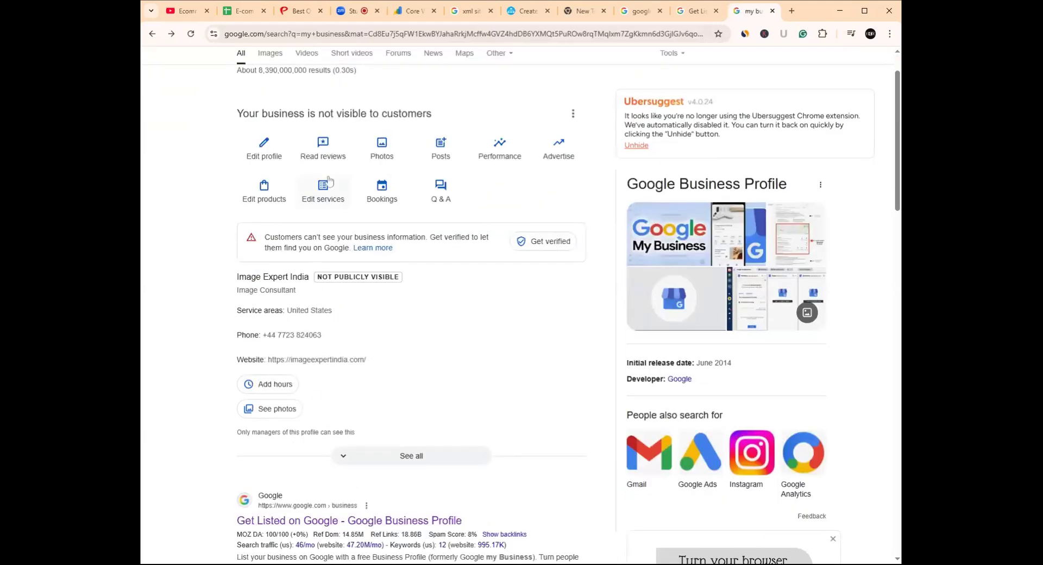
click(272, 156)
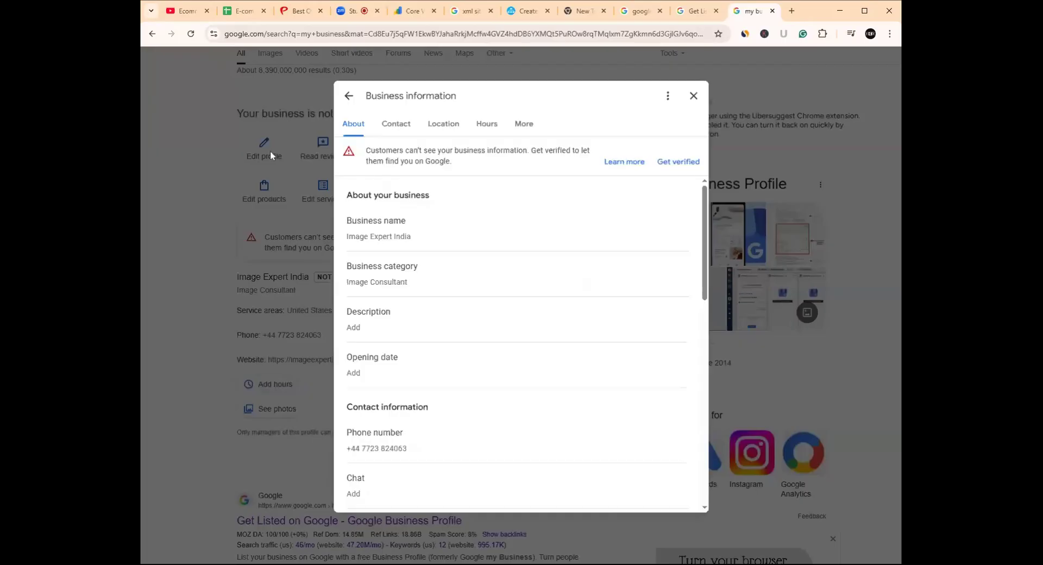
- Scroll through Business information: category Image Consultant, service area United States, hours 'Open with no main hours'
scroll(502, 294, down, 2)
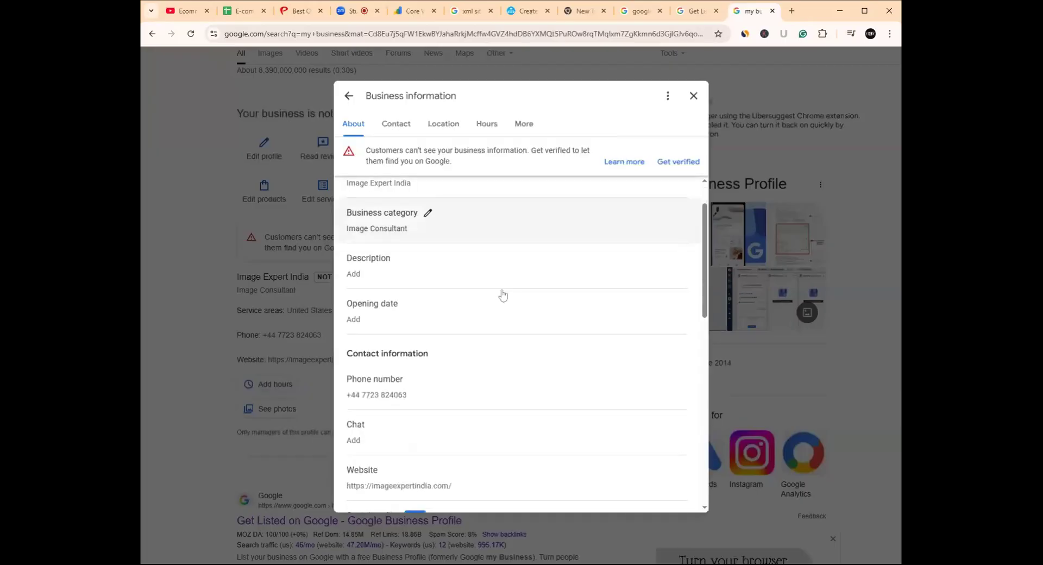
scroll(502, 294, down, 1)
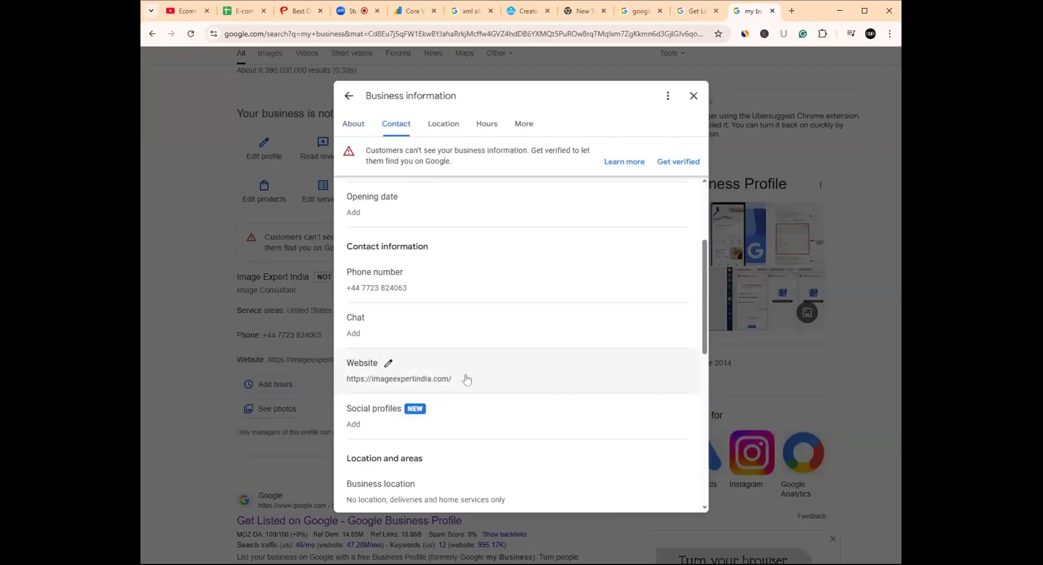
scroll(445, 380, down, 5)
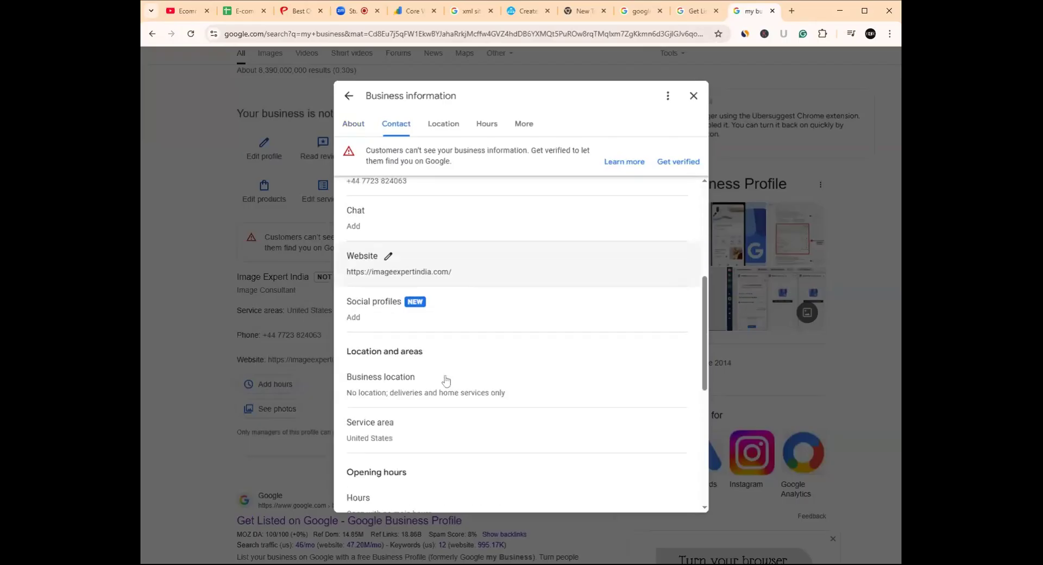
scroll(446, 379, down, 3)
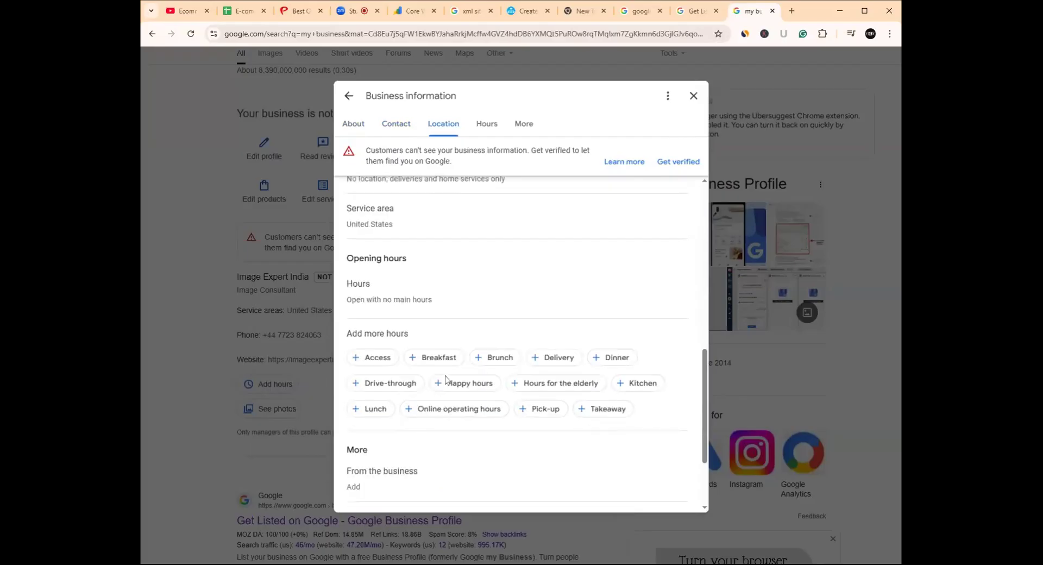
scroll(445, 379, up, 10)
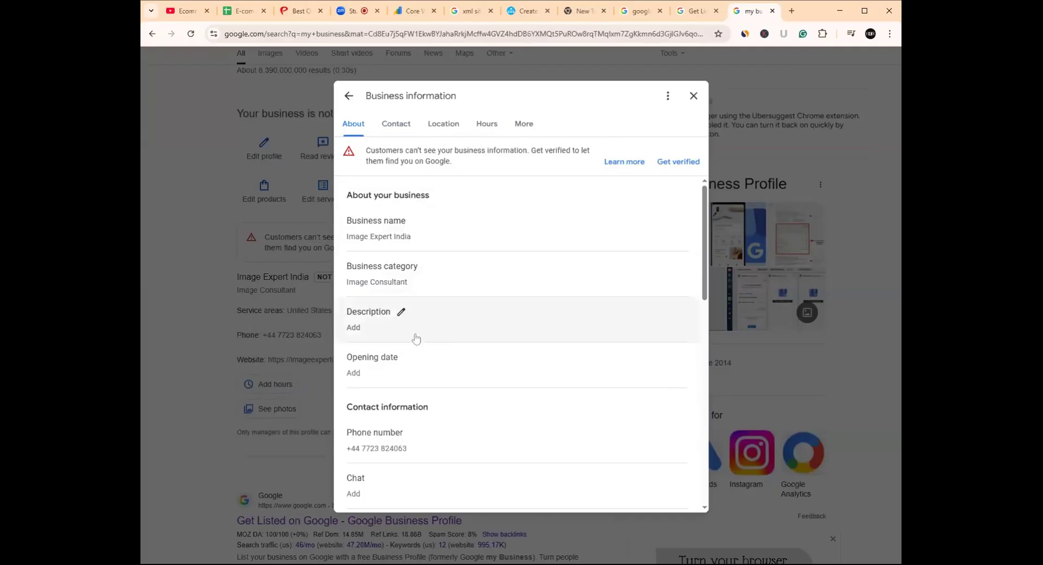
scroll(407, 369, down, 1)
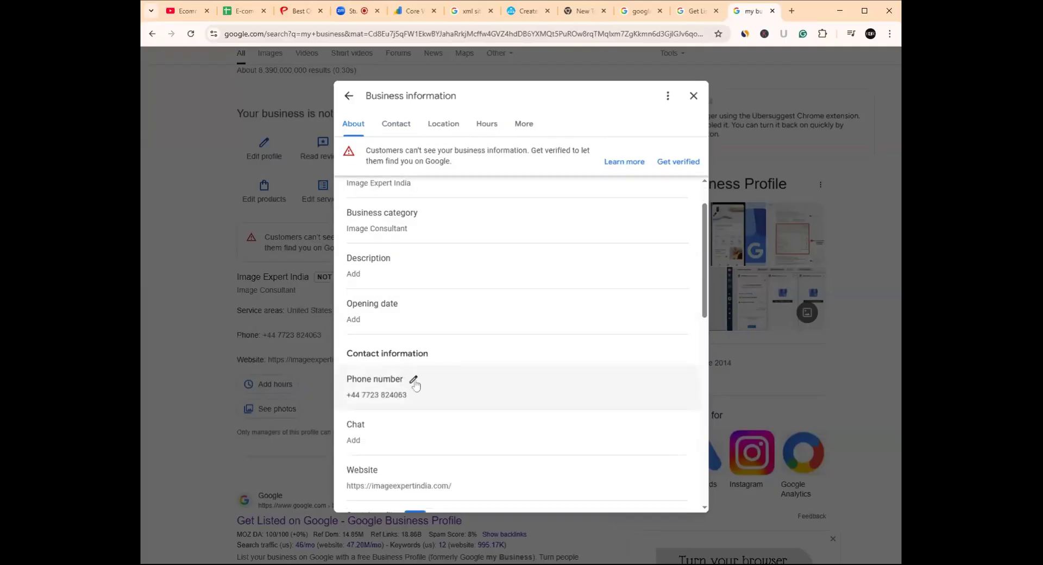
click(415, 381)
scroll(418, 382, down, 1)
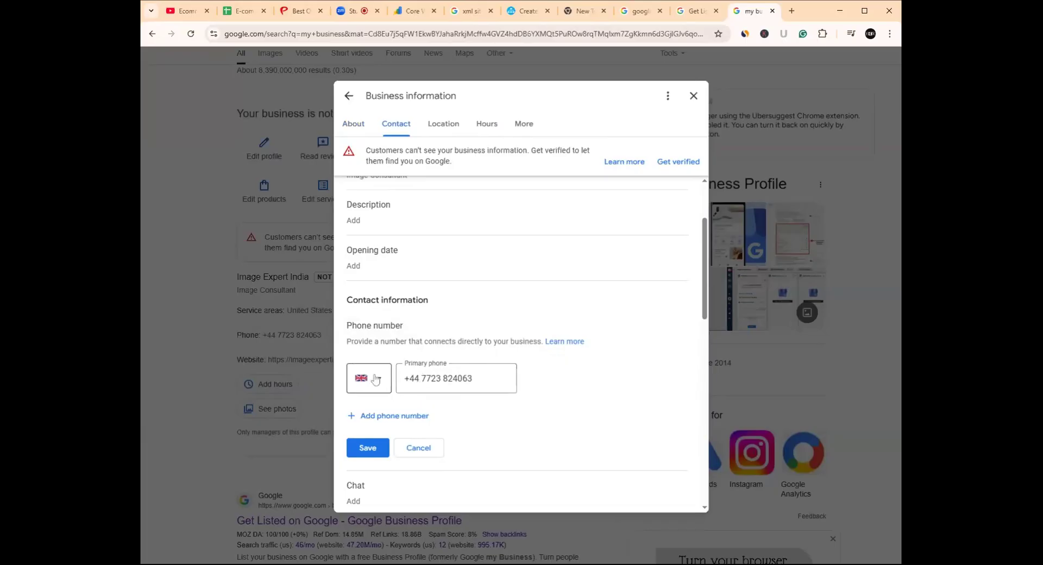
scroll(402, 441, down, 1)
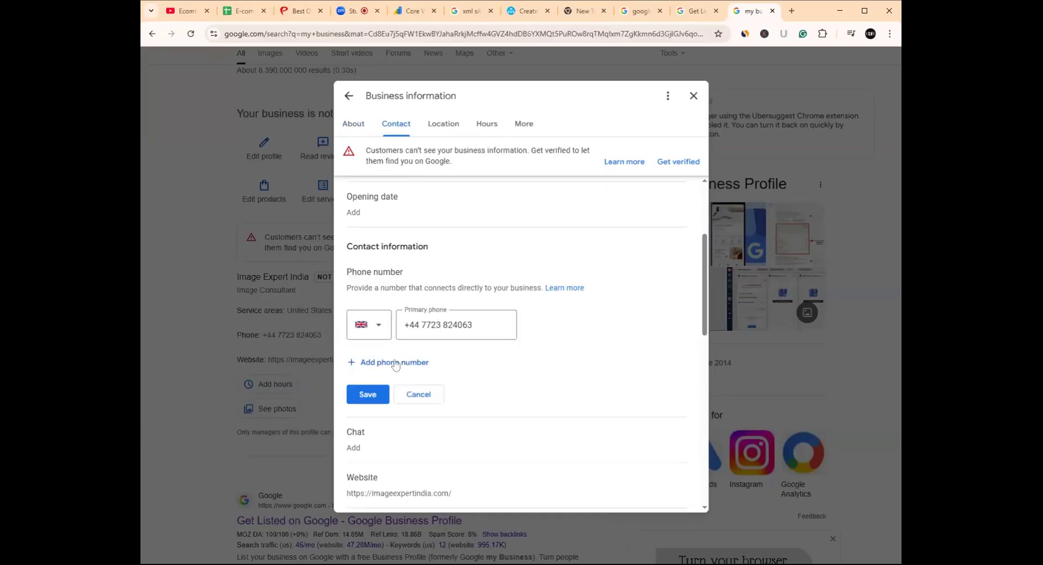
click(380, 327)
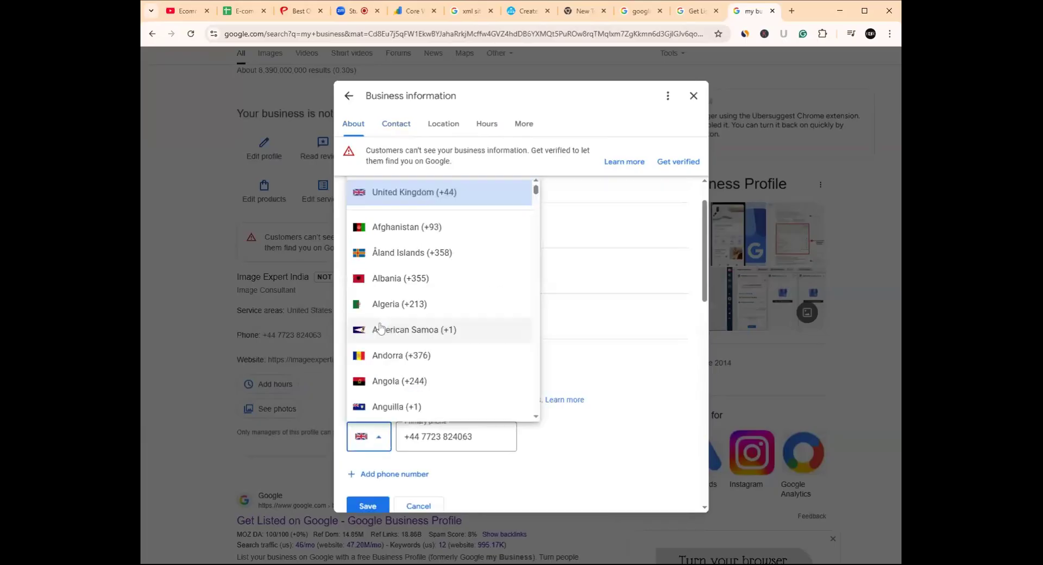
click(405, 192)
scroll(403, 414, down, 3)
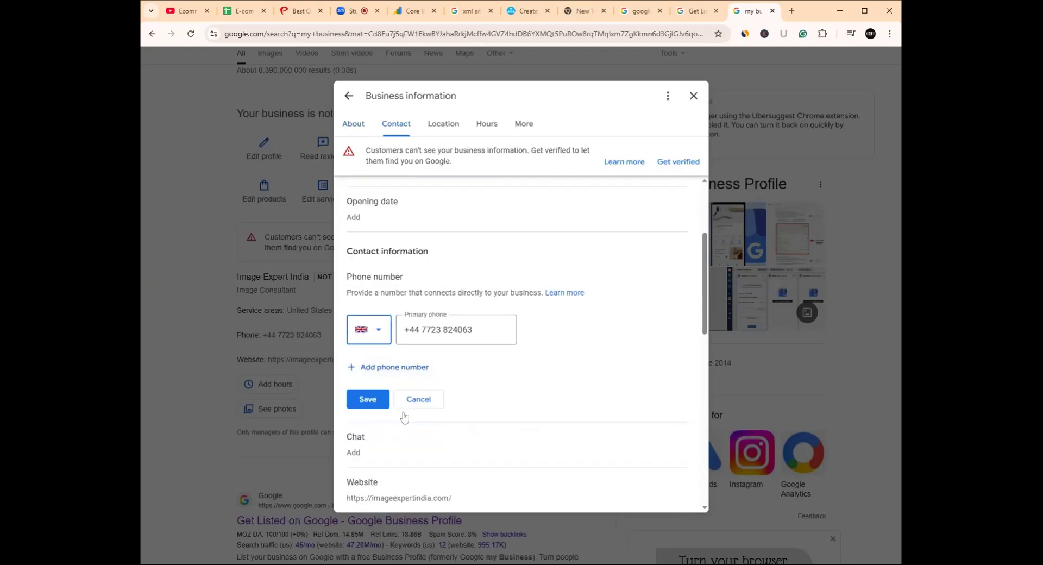
scroll(403, 416, down, 2)
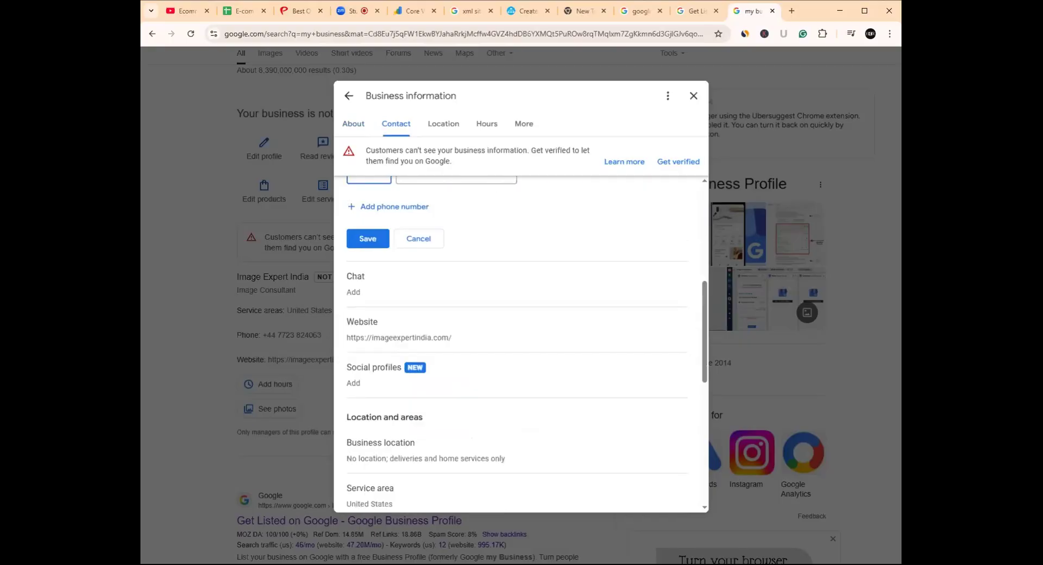
scroll(402, 417, down, 2)
scroll(403, 416, down, 2)
scroll(399, 416, up, 2)
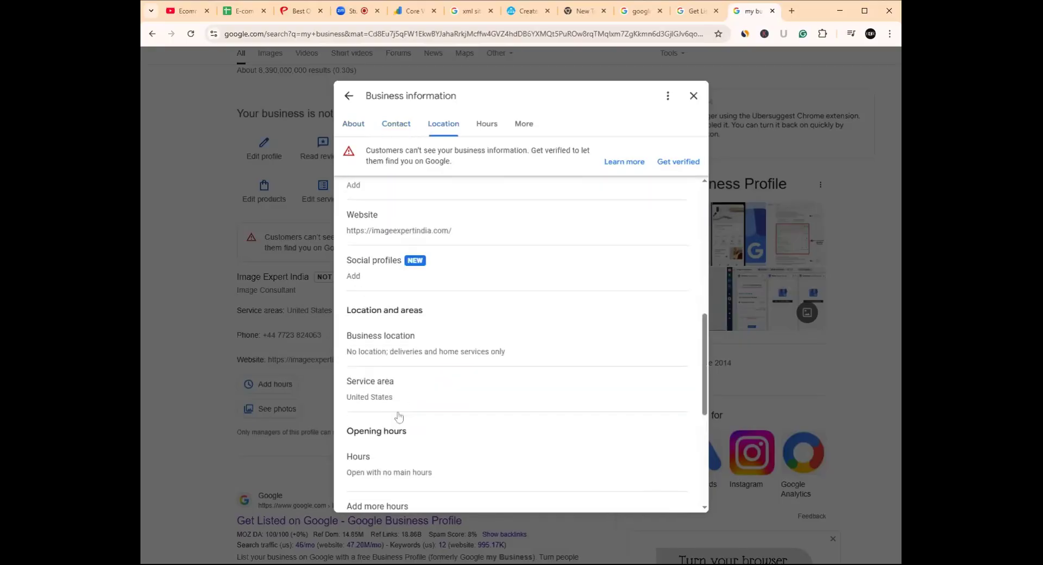
scroll(398, 417, up, 1)
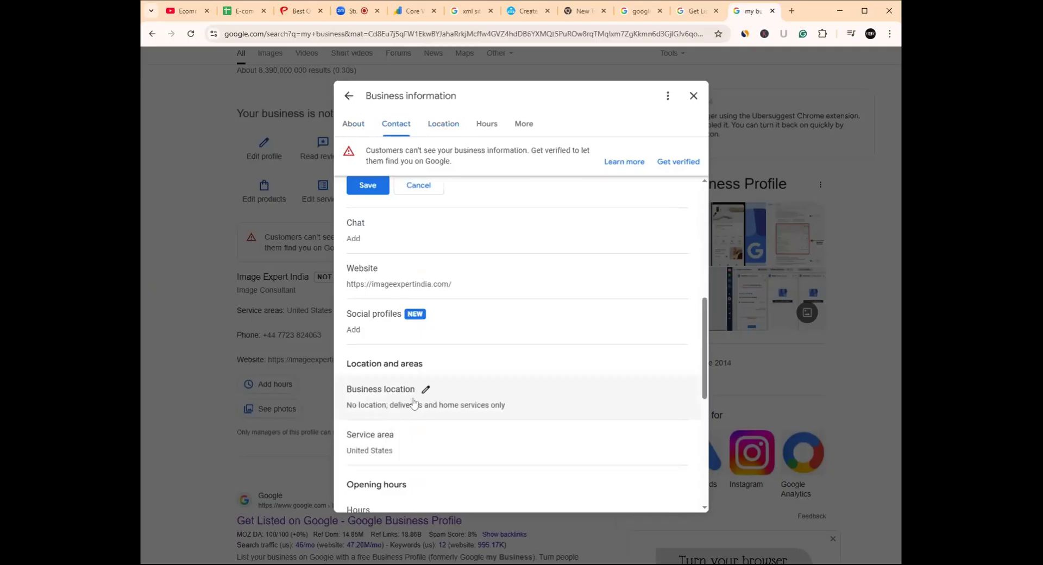
scroll(427, 391, up, 2)
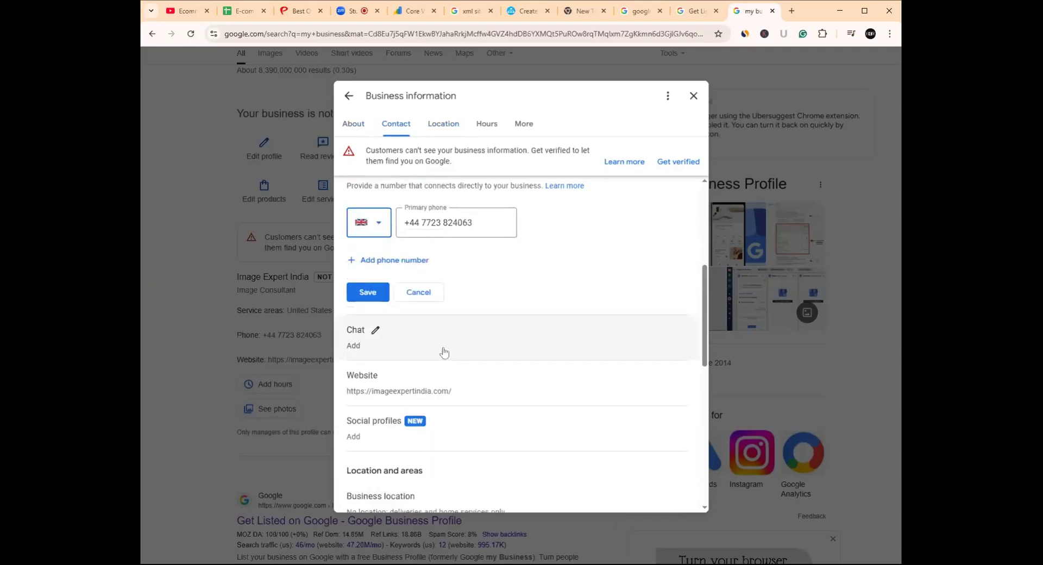
scroll(383, 339, up, 2)
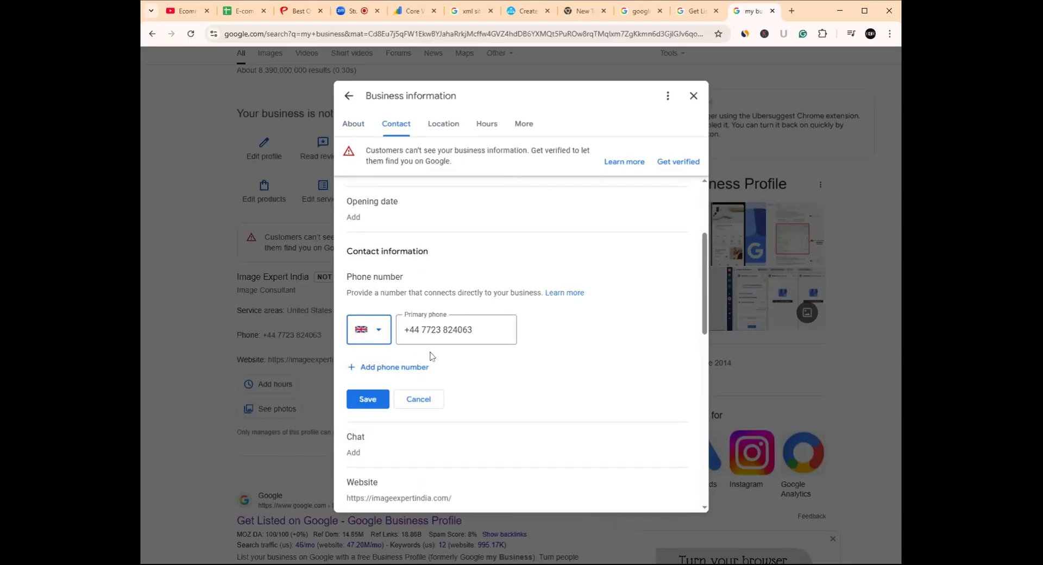
scroll(429, 356, up, 2)
scroll(431, 334, up, 1)
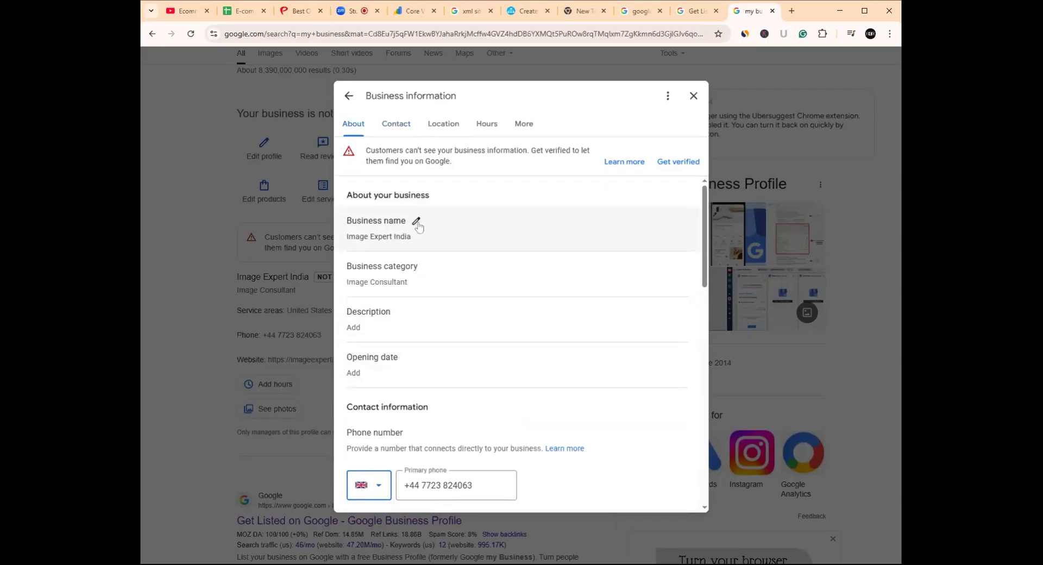
- Review the Contact, Location and Hours sections of Image Expert India's business information
click(396, 124)
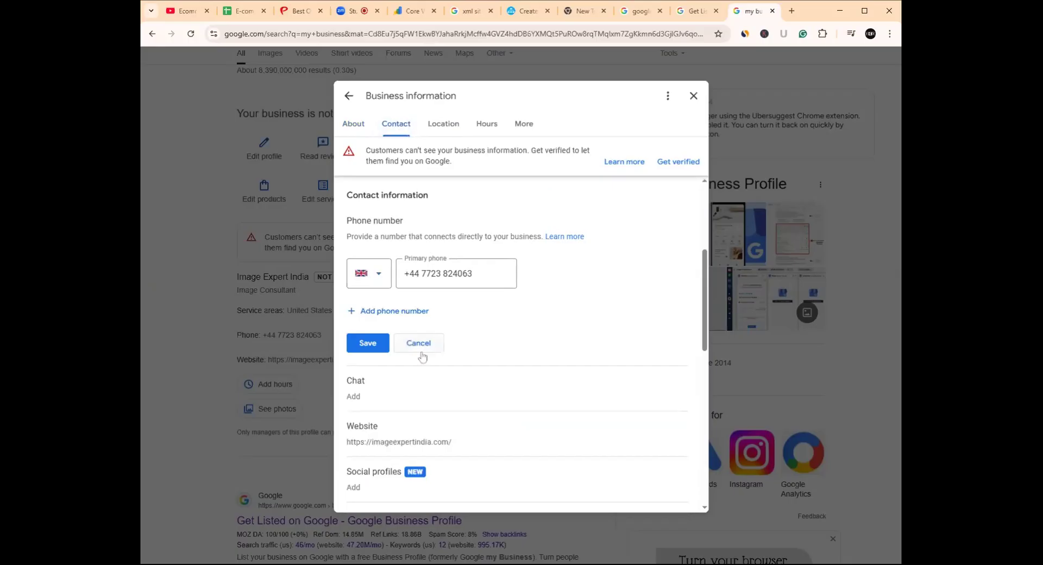
scroll(422, 355, down, 3)
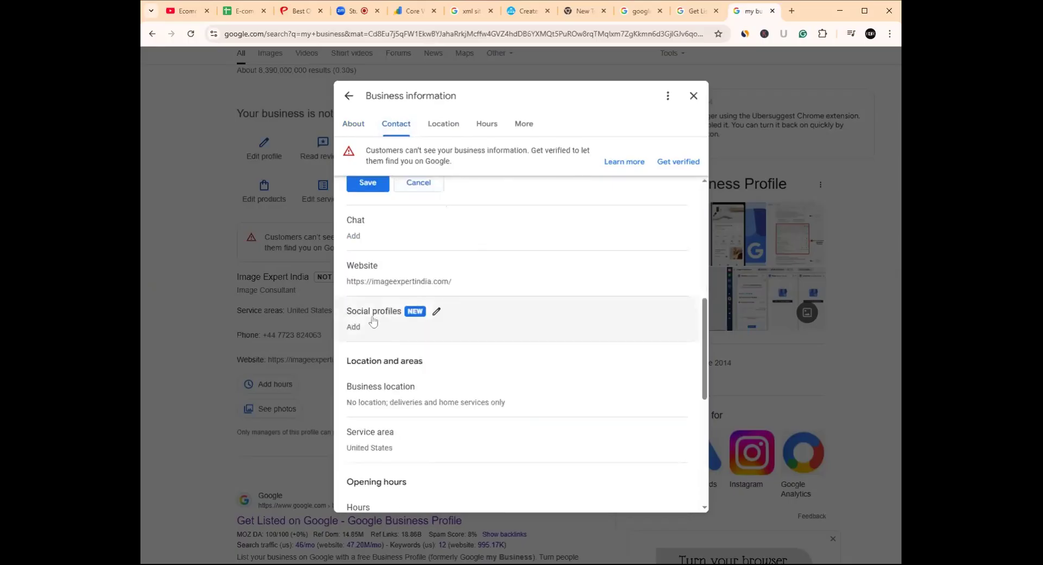
scroll(374, 320, down, 2)
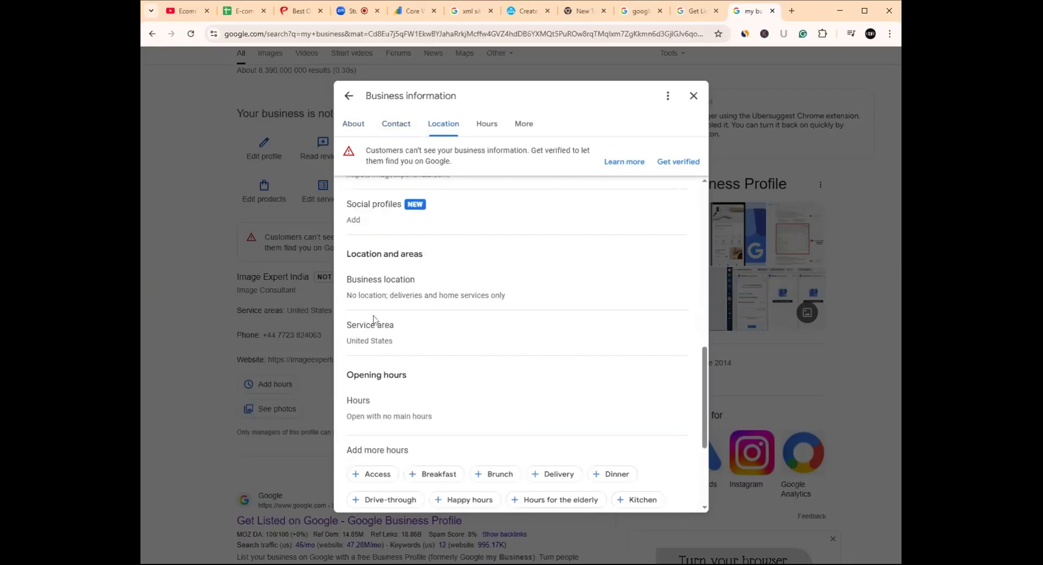
scroll(373, 321, down, 2)
scroll(373, 320, up, 1)
scroll(373, 321, down, 4)
scroll(374, 319, up, 3)
scroll(374, 320, up, 8)
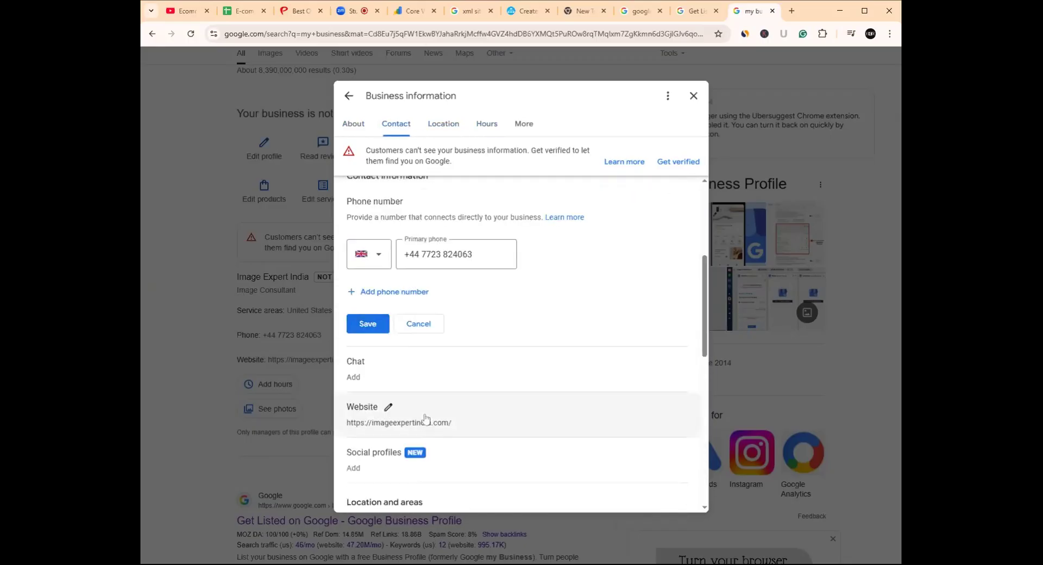
scroll(426, 407, up, 2)
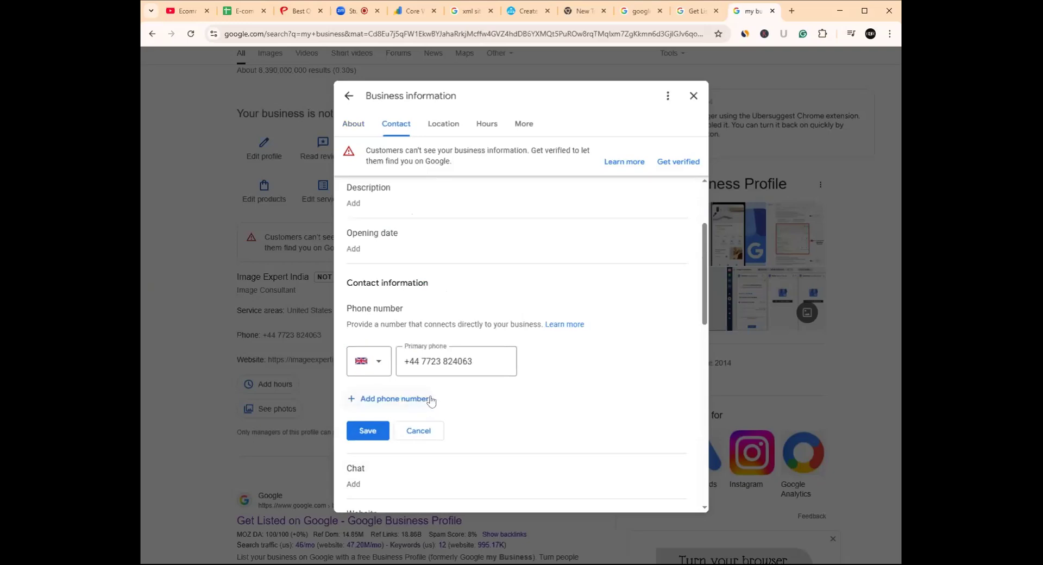
scroll(430, 400, up, 3)
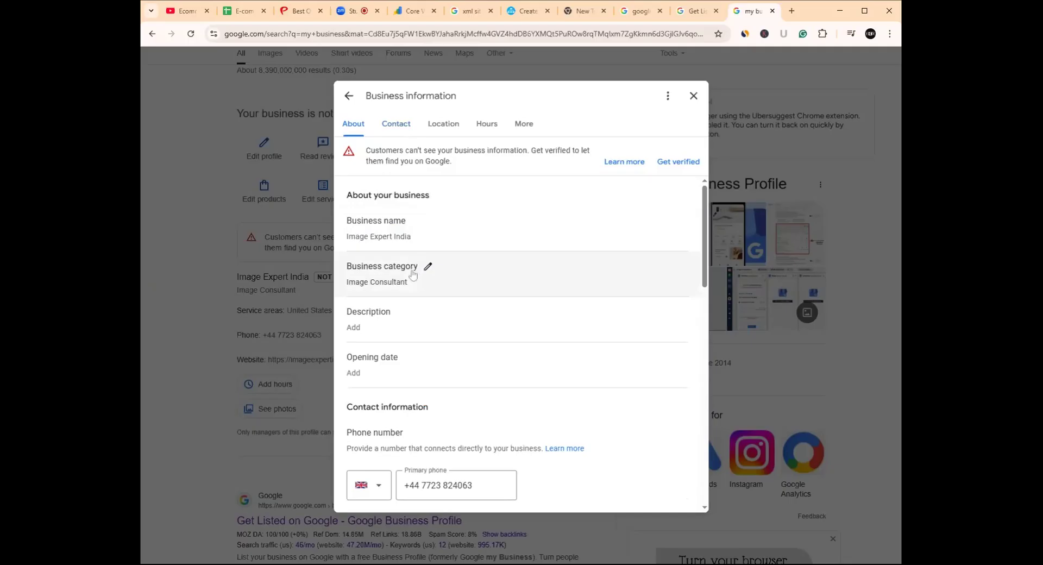
scroll(428, 337, down, 10)
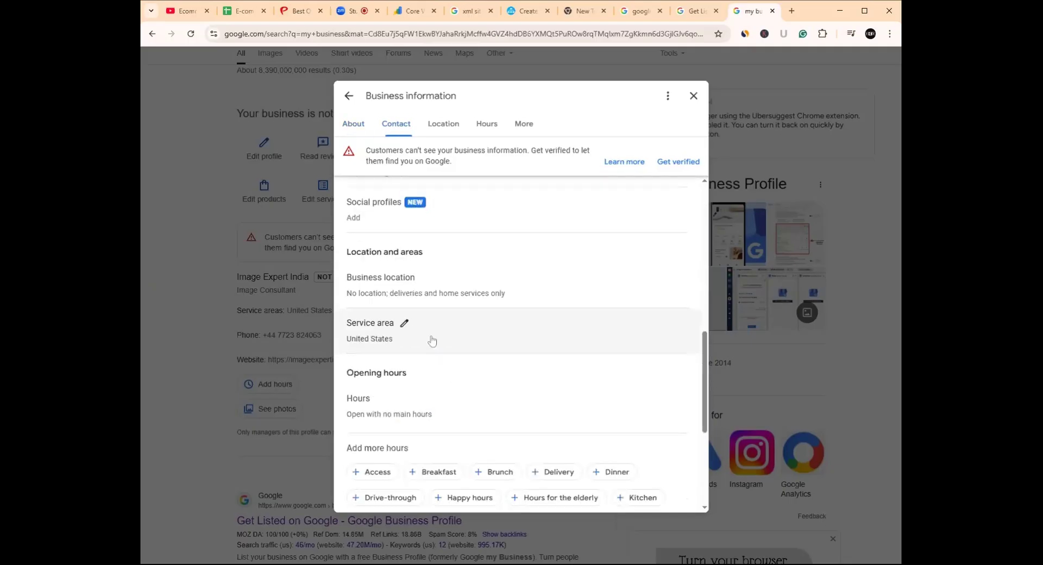
scroll(428, 337, down, 2)
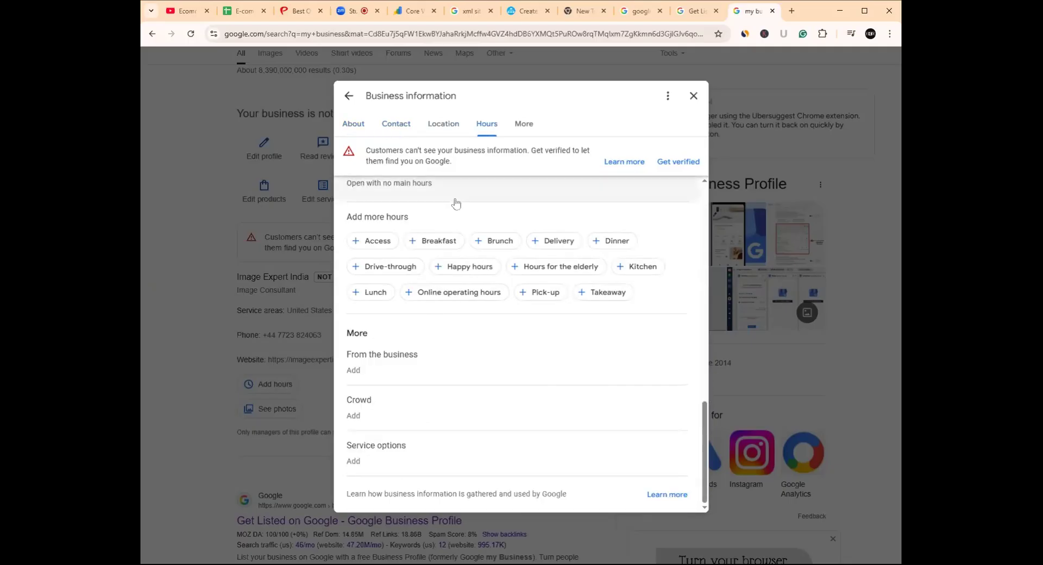
- Check the More details, noting empty description and opening date, then switch to the Zoom meeting
click(524, 126)
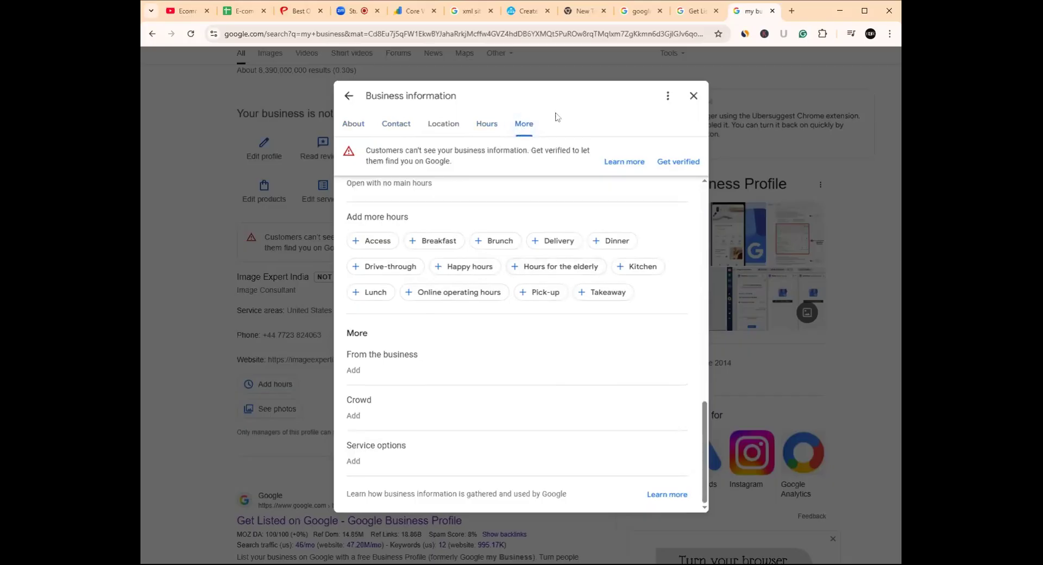
click(525, 129)
scroll(508, 278, up, 10)
scroll(510, 280, up, 1)
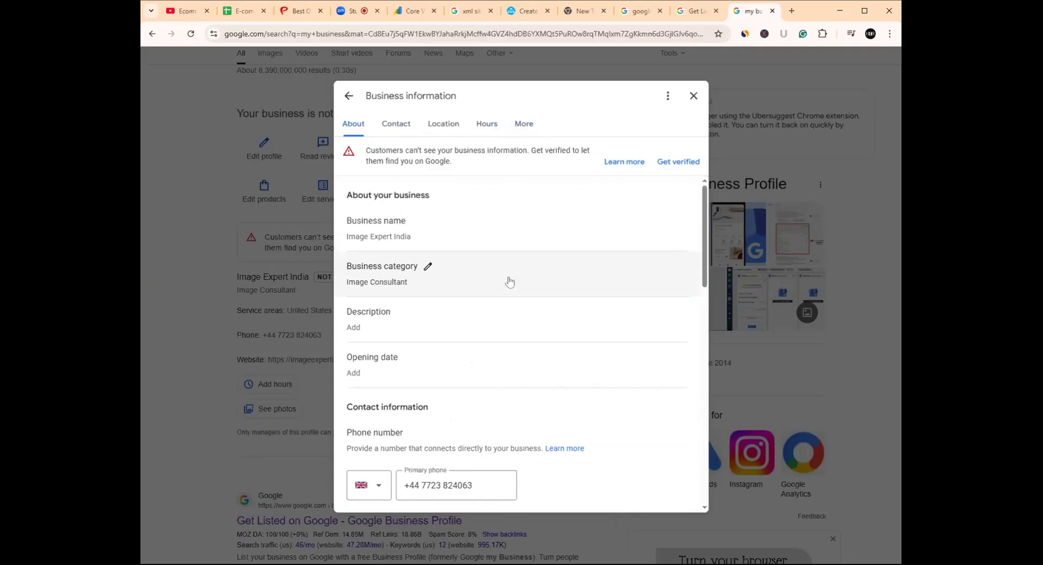
scroll(509, 281, down, 2)
scroll(535, 268, down, 8)
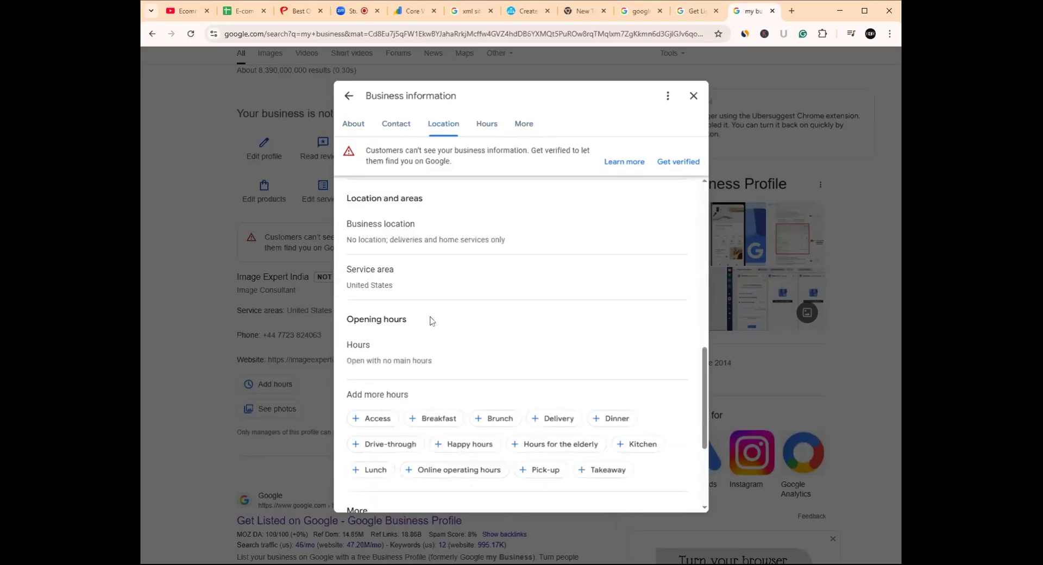
scroll(431, 321, down, 3)
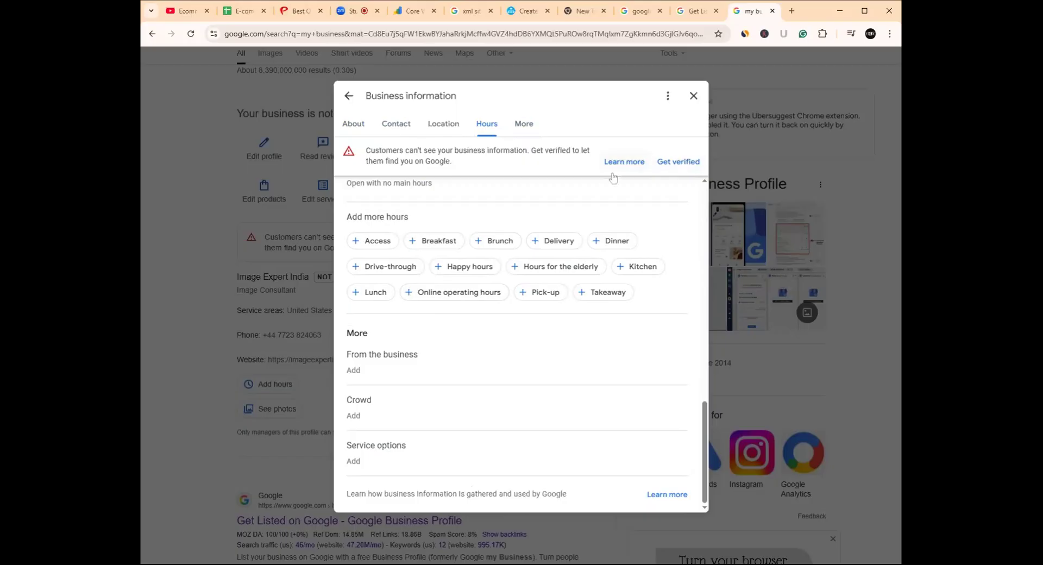
scroll(507, 372, up, 6)
scroll(507, 371, up, 6)
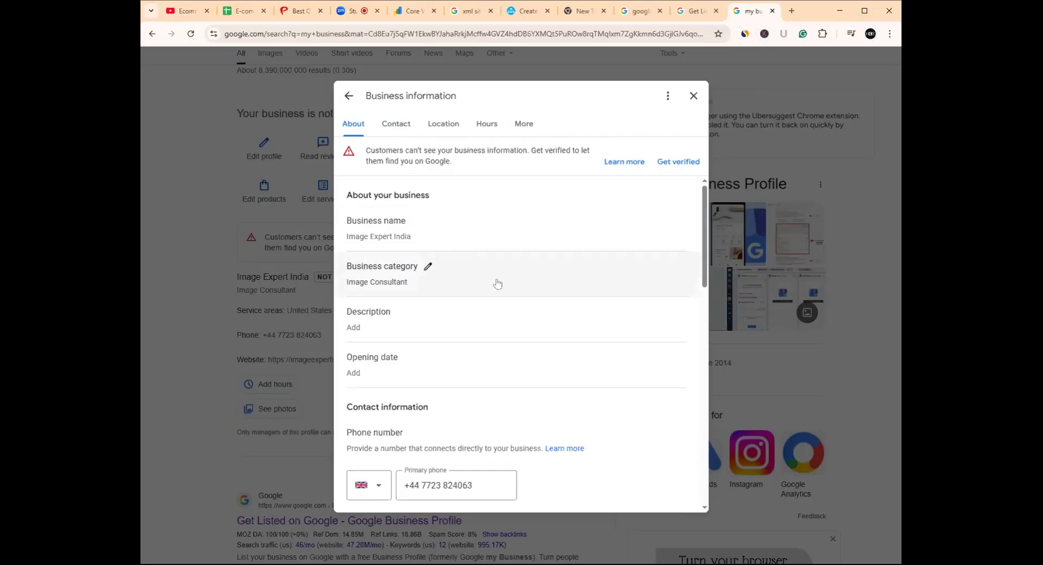
scroll(496, 285, down, 3)
scroll(497, 284, down, 11)
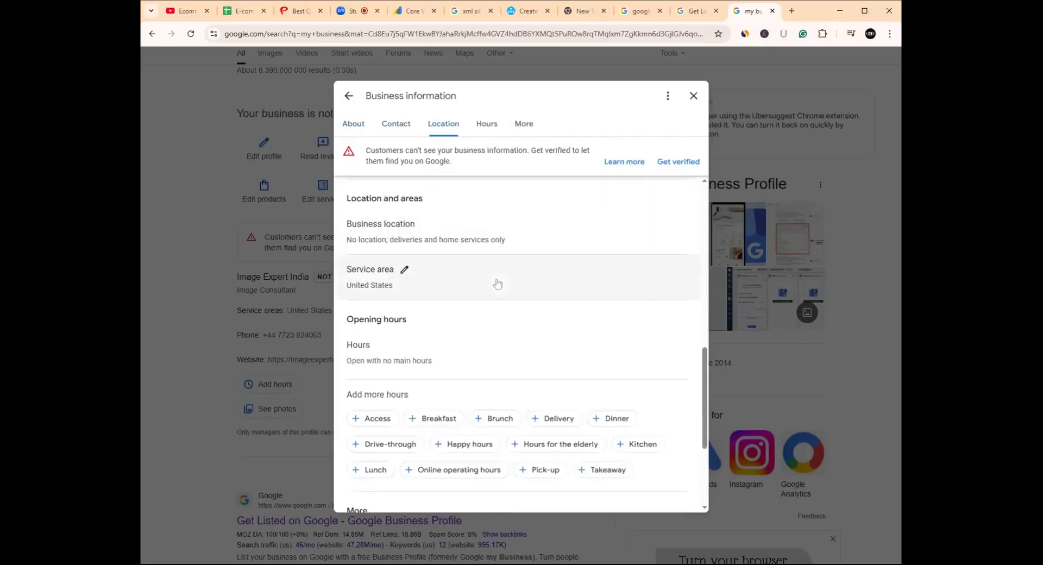
scroll(510, 285, up, 15)
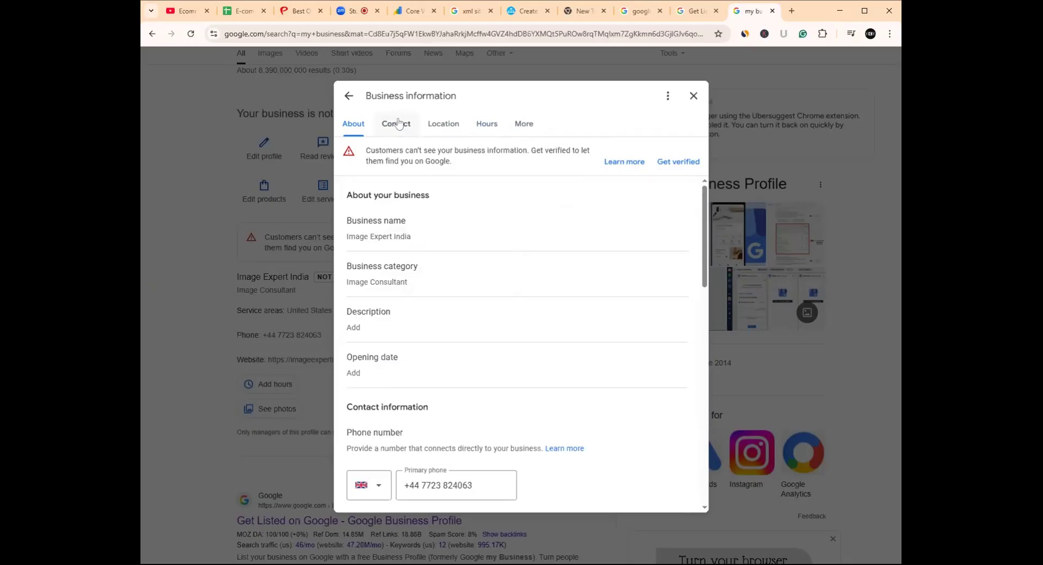
click(362, 12)
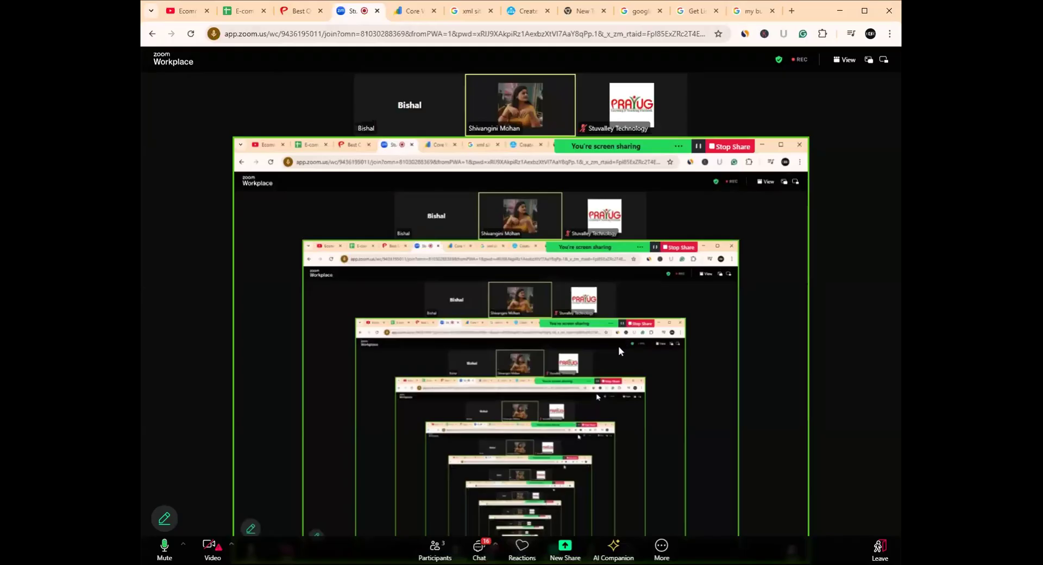